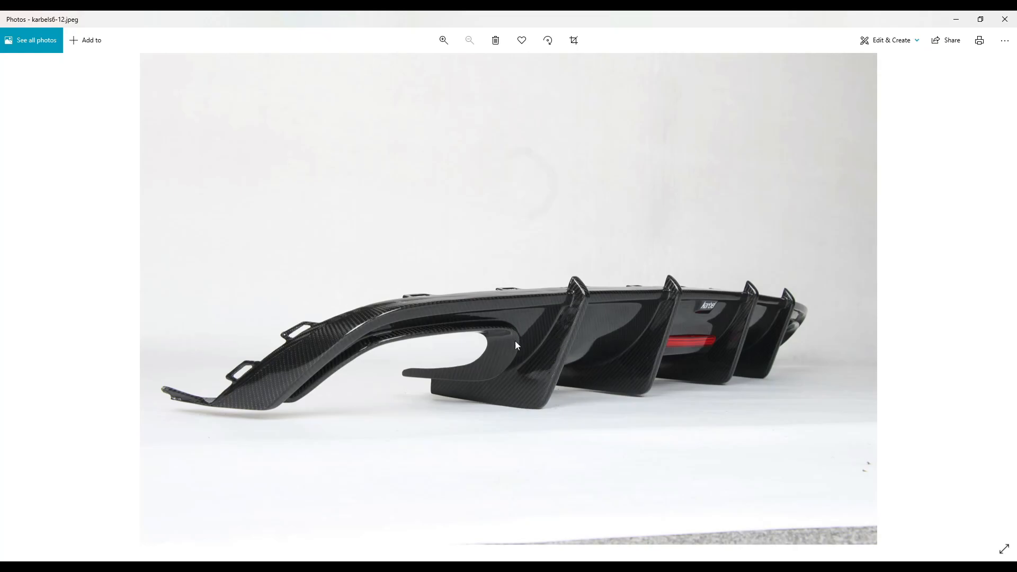
- Switch to the SOLIDWORKS part and create a Power Surfacing planar surface at the origin with the default plane
mouse_move(282, 555)
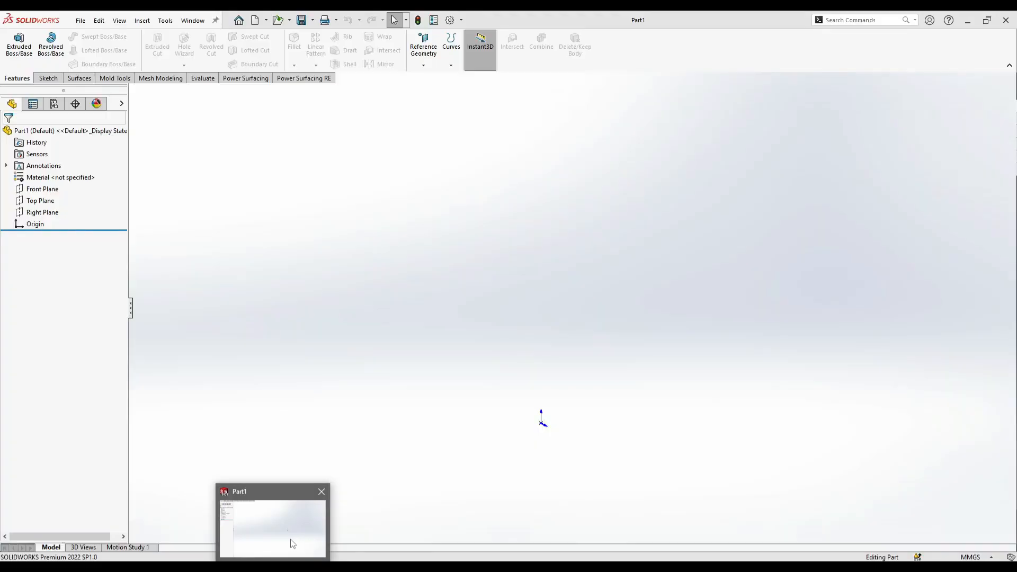
click(294, 543)
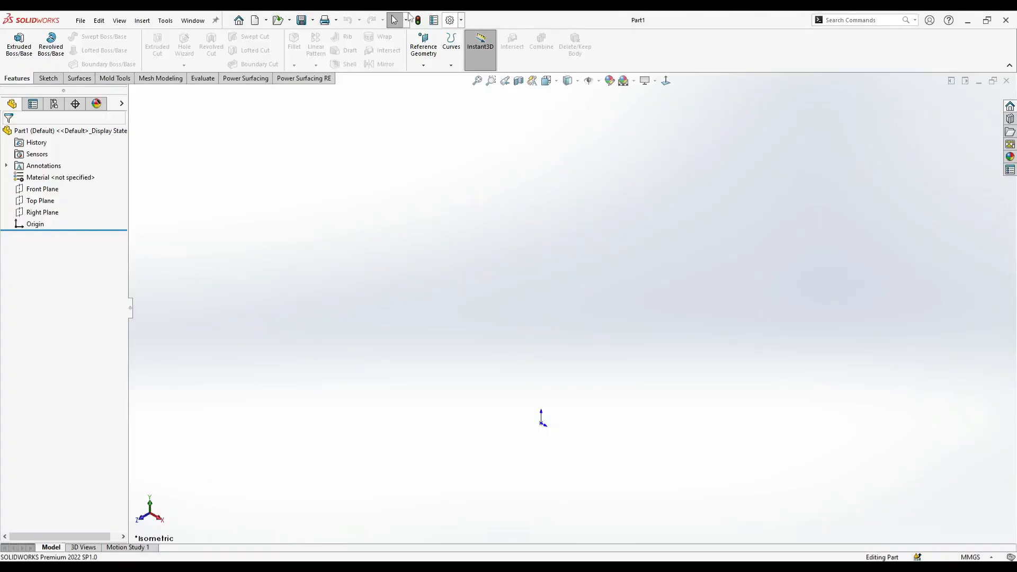
click(228, 84)
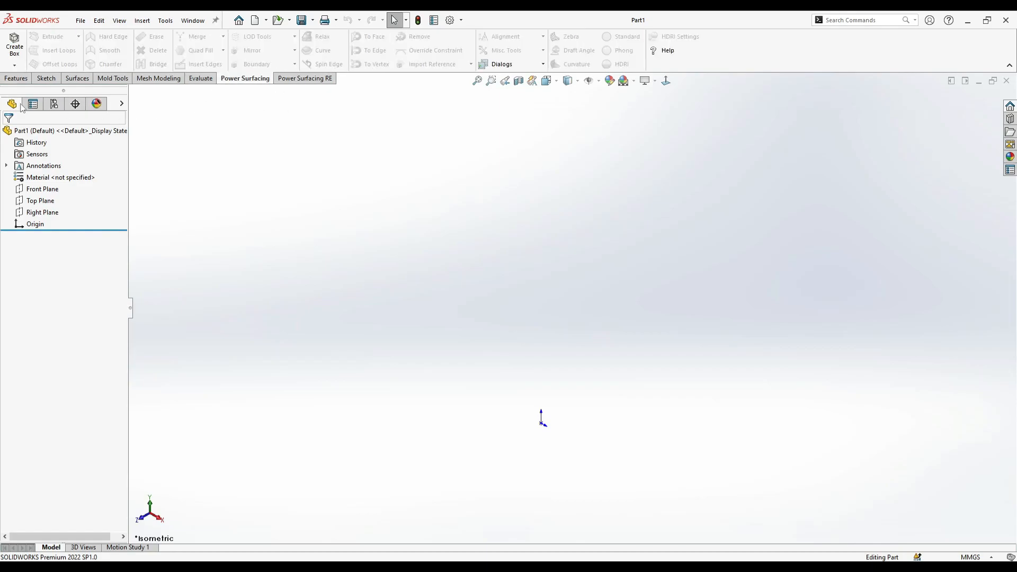
click(15, 65)
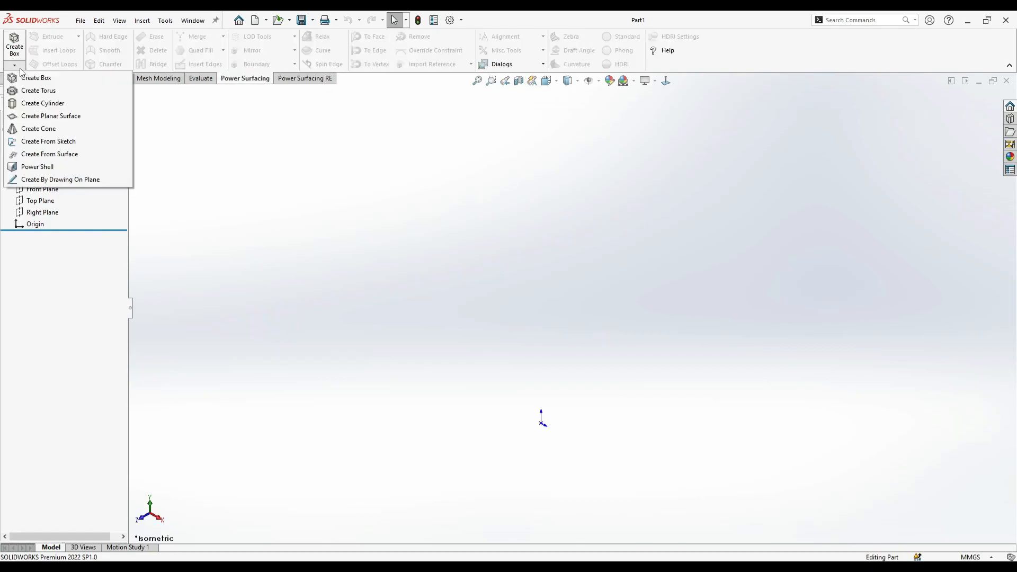
click(48, 118)
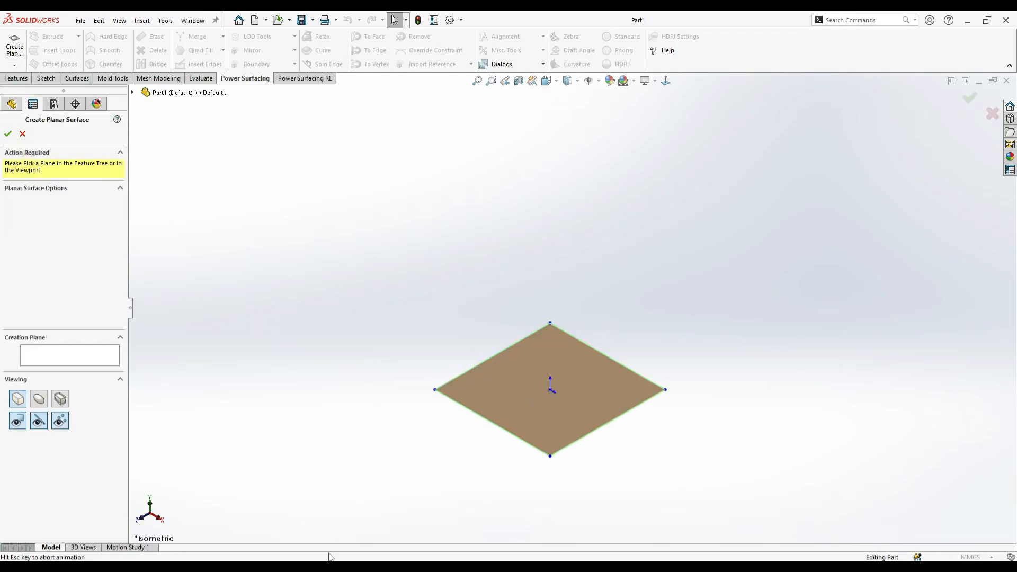
click(8, 134)
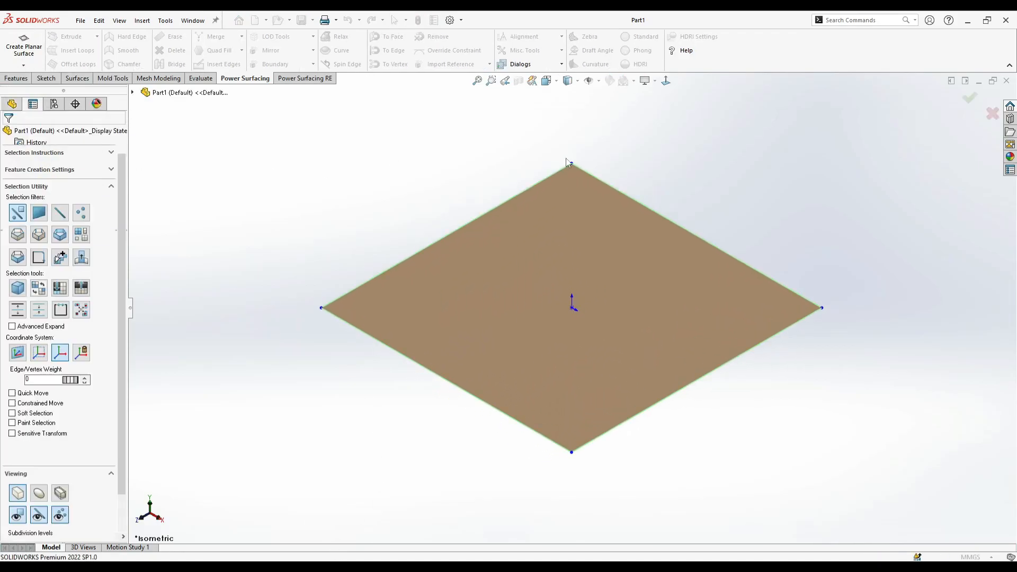
- Rotate the planar surface about 88 degrees around the X axis so it stands upright, facing the back view
click(546, 80)
click(592, 125)
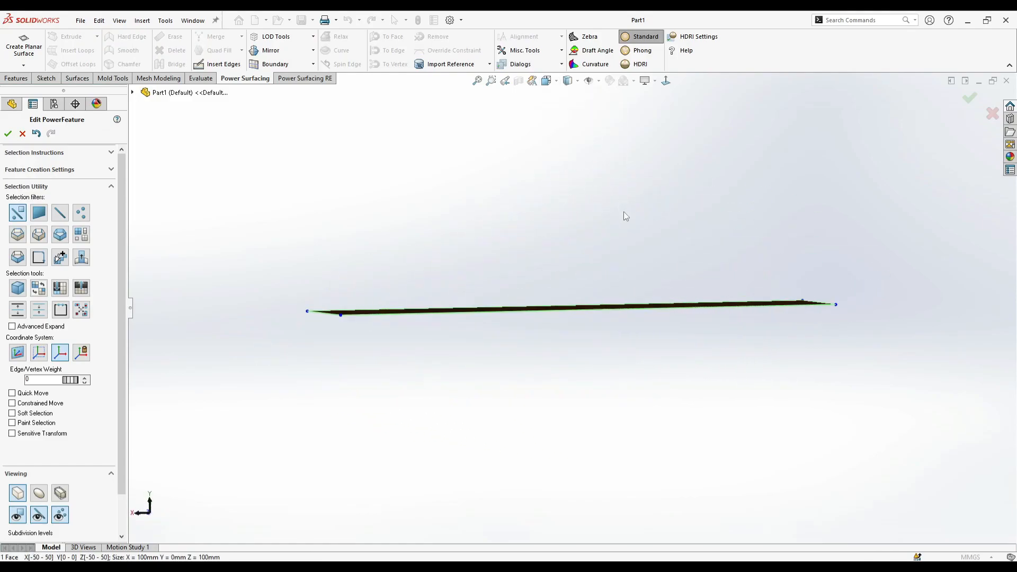
drag(810, 218, 356, 399)
drag(576, 320, 624, 444)
click(669, 237)
click(546, 81)
click(591, 125)
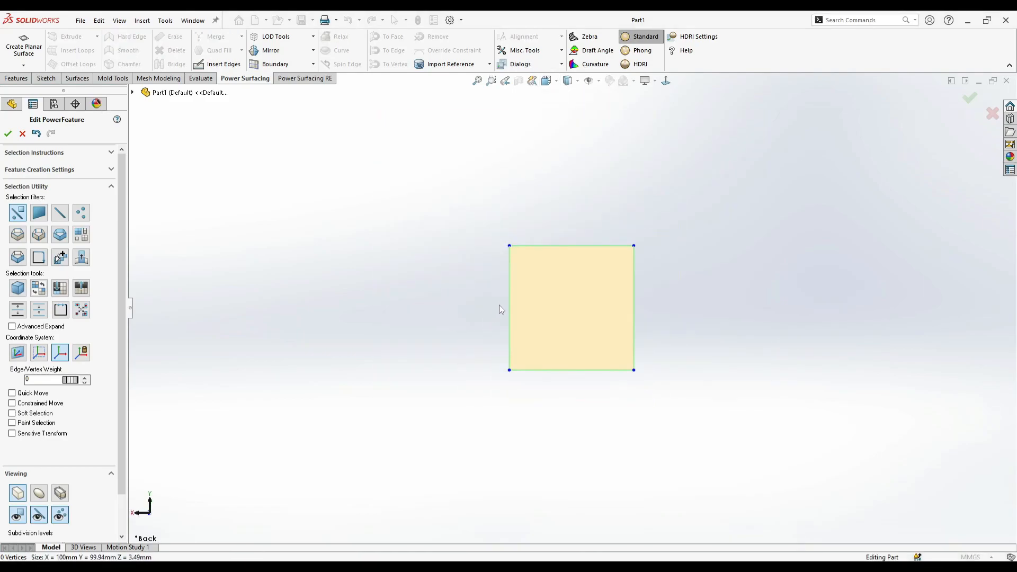
- Extrude the square's side edge twice along +X to form a three-face strip about 455 mm long
click(507, 309)
scroll(501, 321, up, 6)
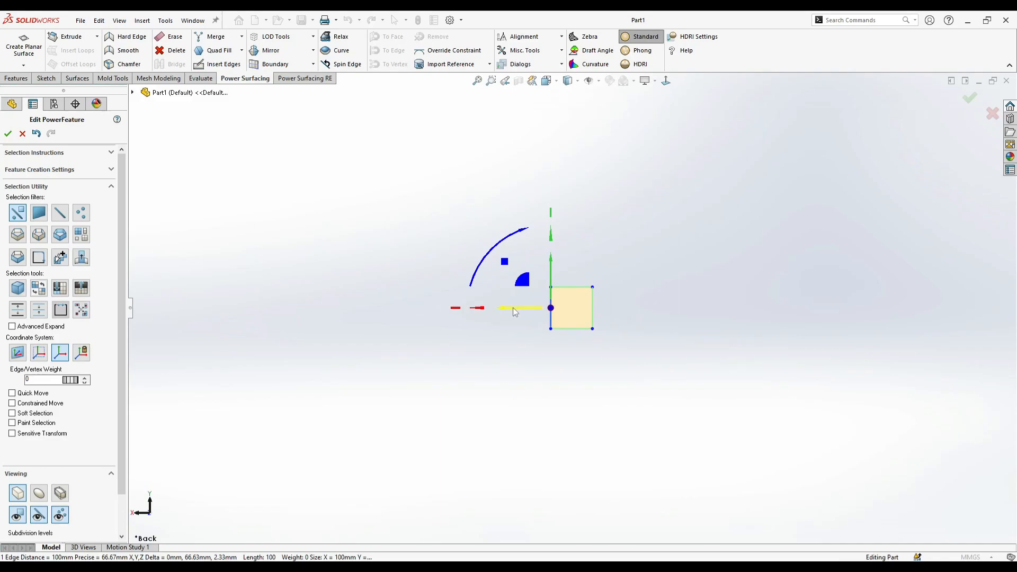
drag(521, 311, 360, 313)
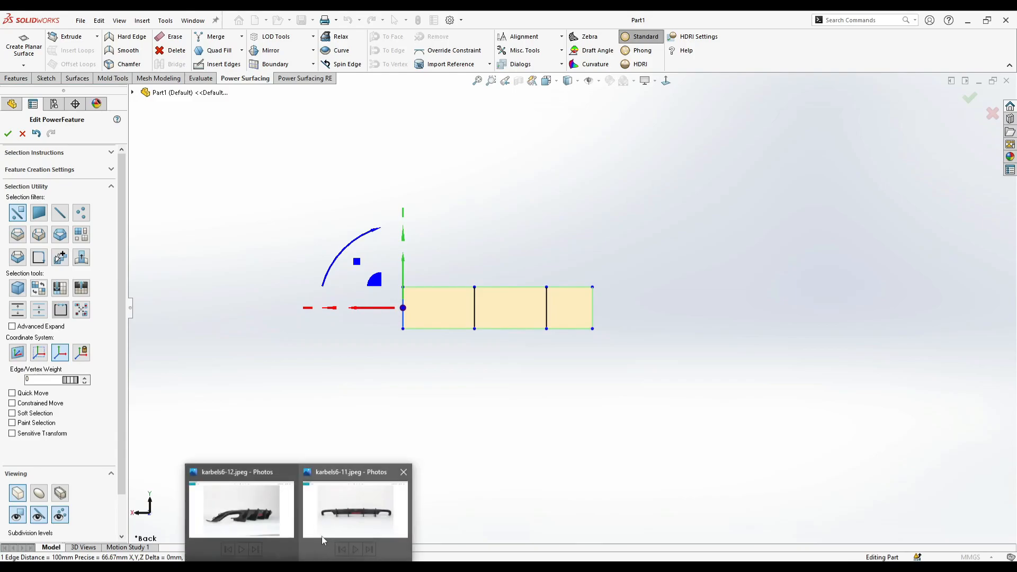
- Consult the karbels6-12 reference photo and rotate the whole three-face strip about 90 degrees so it lies flat
click(270, 520)
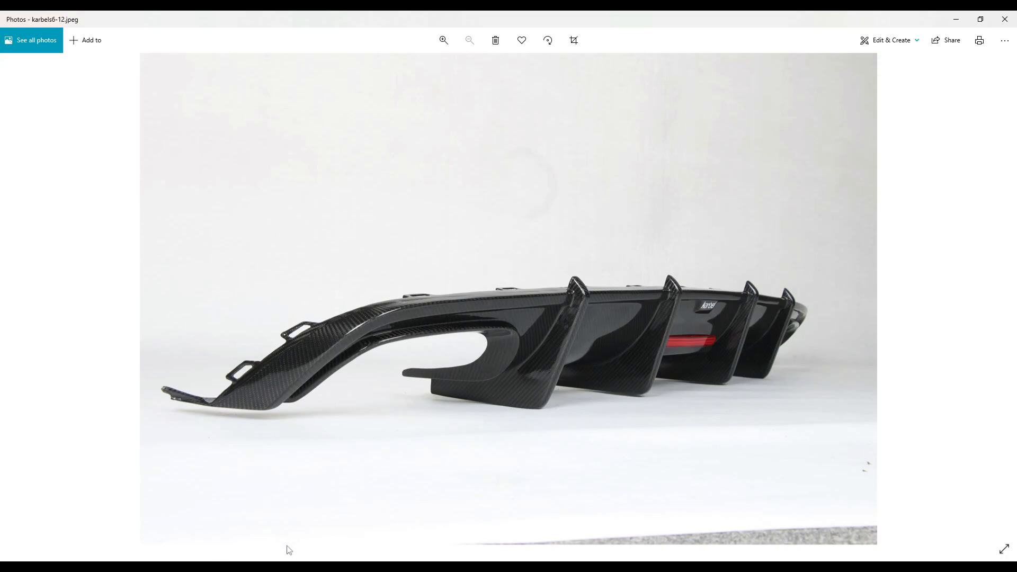
click(273, 568)
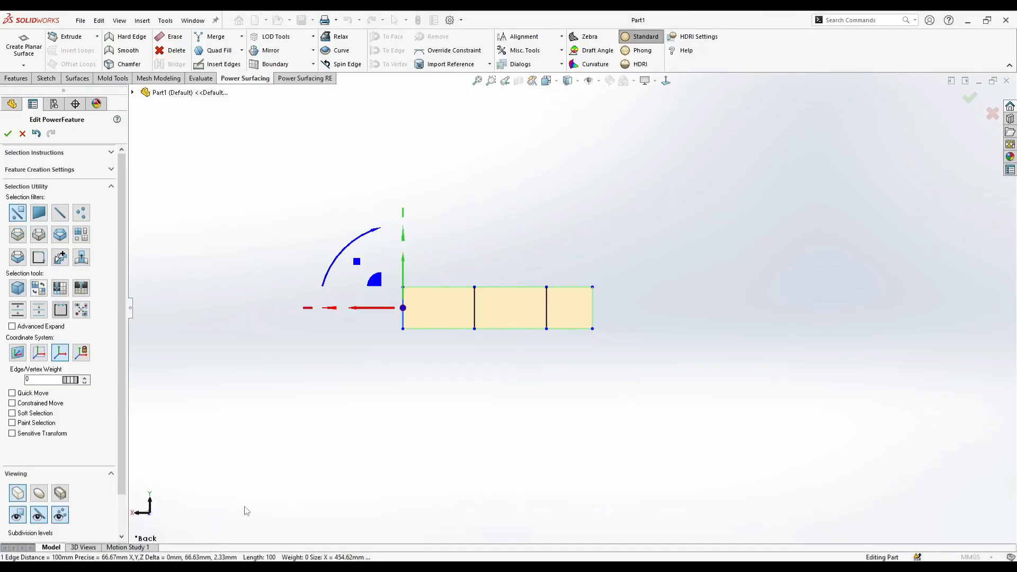
click(304, 473)
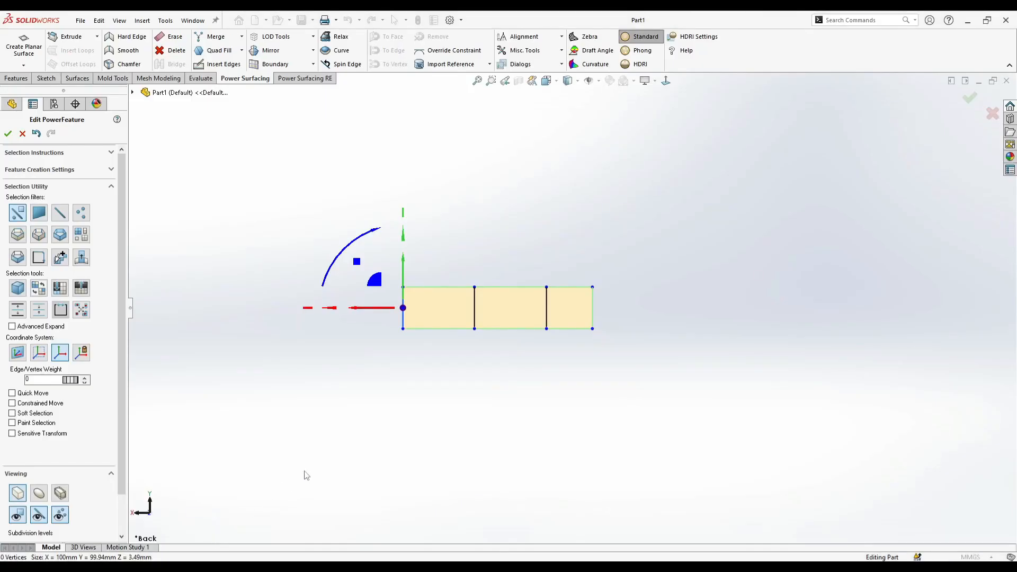
click(238, 567)
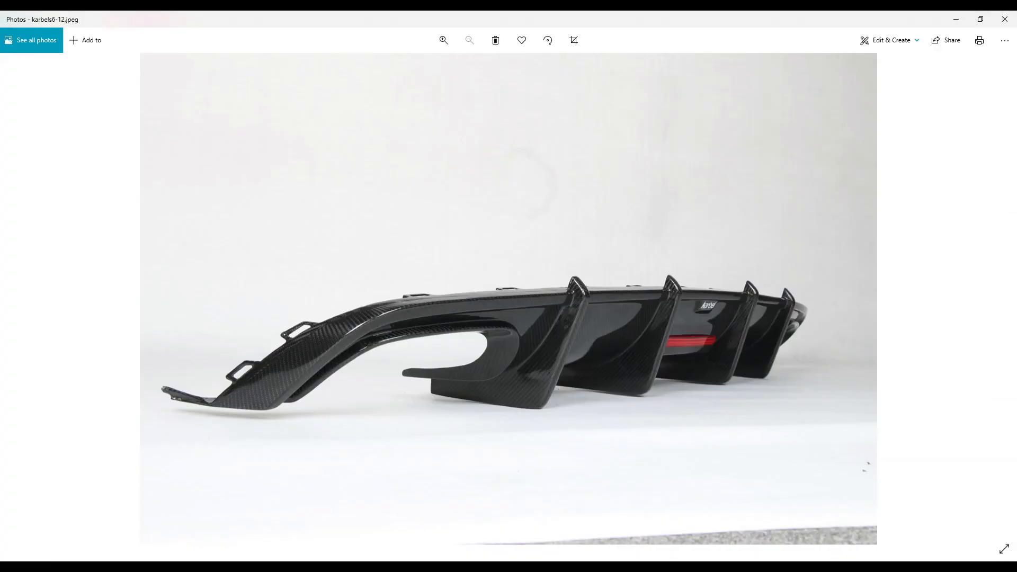
click(274, 567)
drag(619, 363, 389, 273)
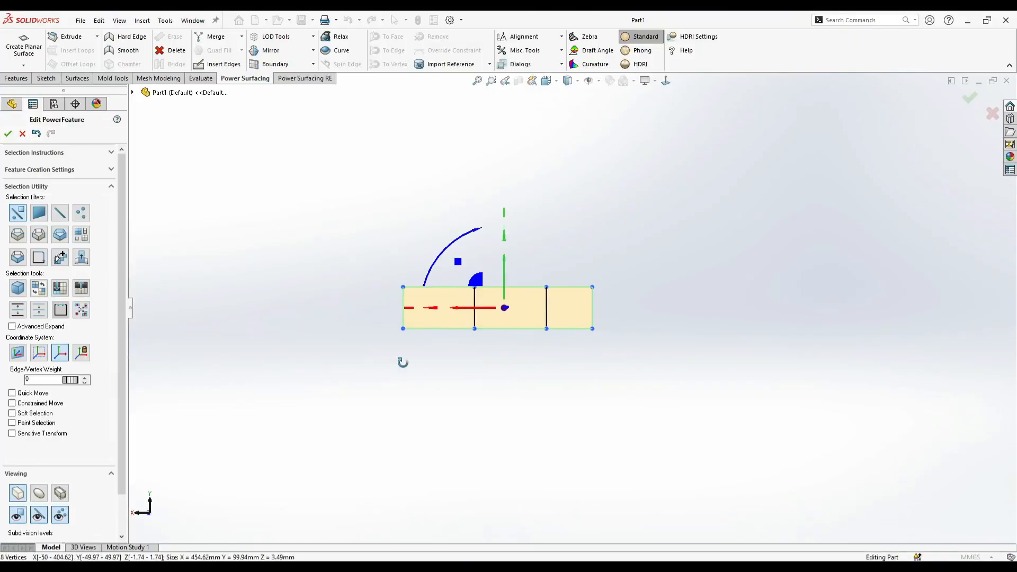
middle_drag(399, 365, 490, 362)
drag(557, 265, 471, 230)
click(666, 80)
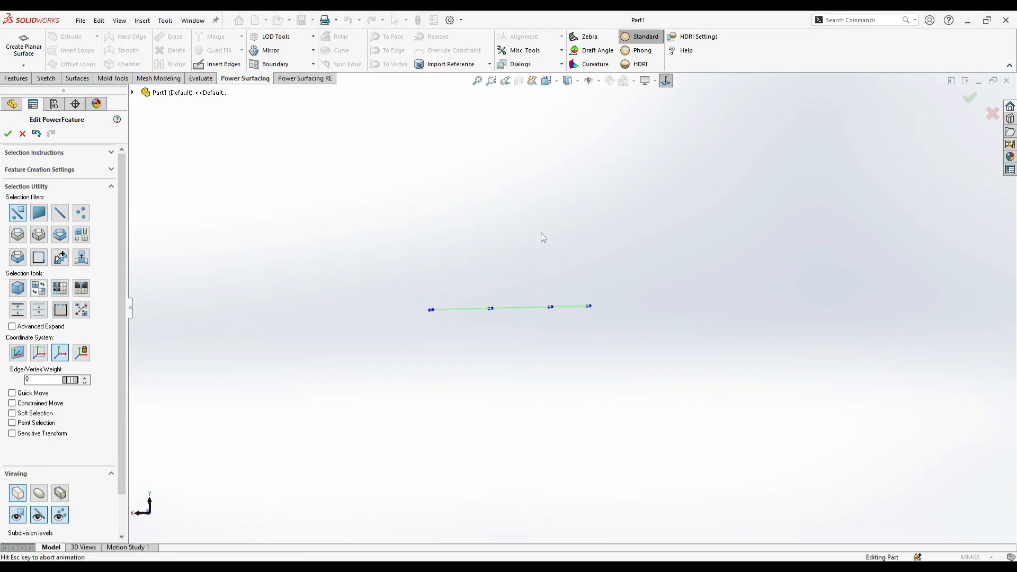
- Extrude the strip's end edge three more times along +X to make it about 1008 mm long
drag(481, 339, 480, 339)
drag(419, 309, 414, 332)
middle_drag(415, 332, 477, 364)
click(477, 364)
scroll(477, 318, down, 3)
click(510, 285)
alt+drag(479, 287, 180, 320)
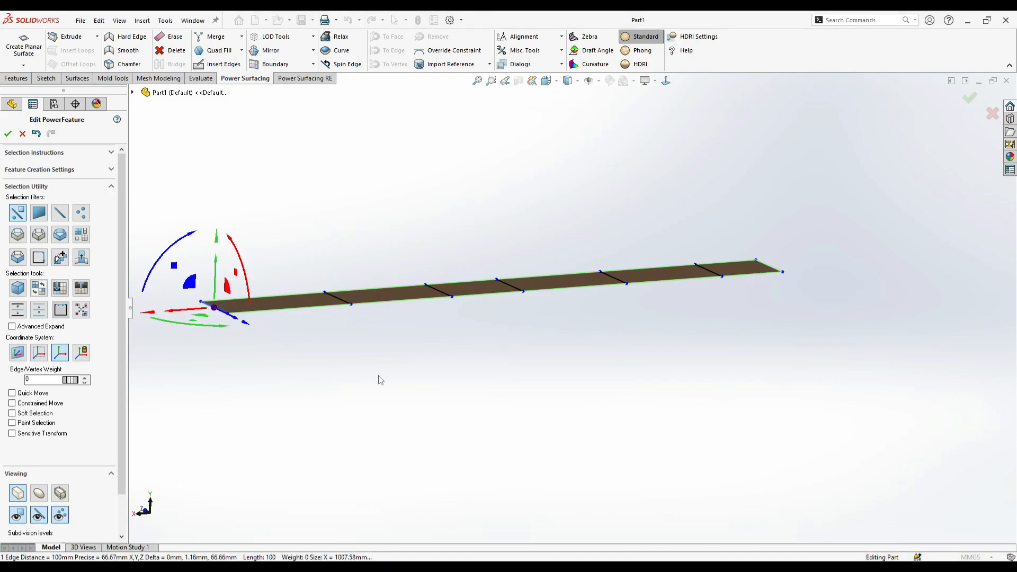
- Select the vertices of the three outer faces on the strip's +X half and delete them
middle_drag(352, 369, 504, 335)
click(665, 81)
scroll(570, 290, down, 2)
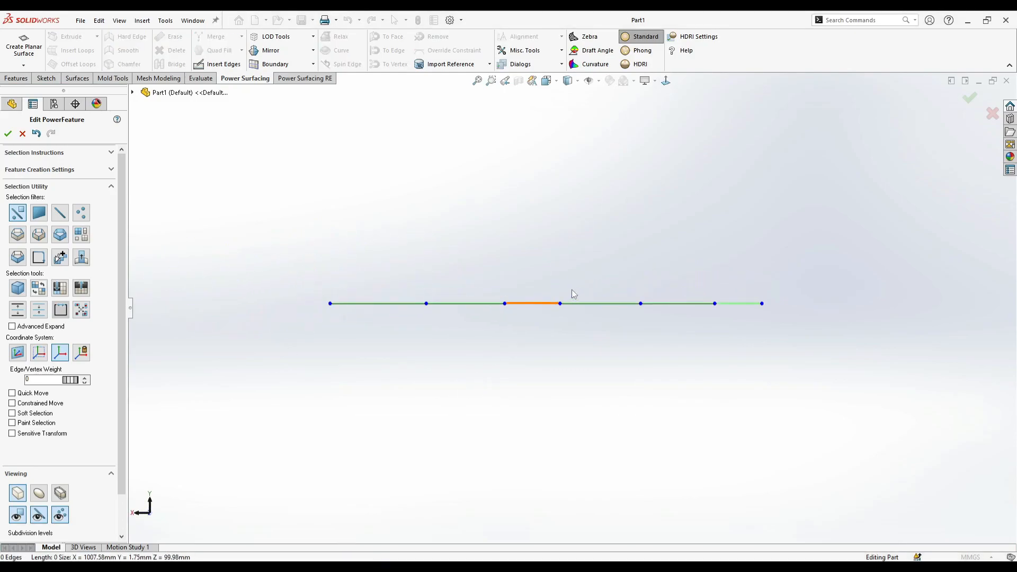
drag(554, 322, 554, 322)
middle_drag(577, 281, 577, 376)
scroll(562, 303, down, 2)
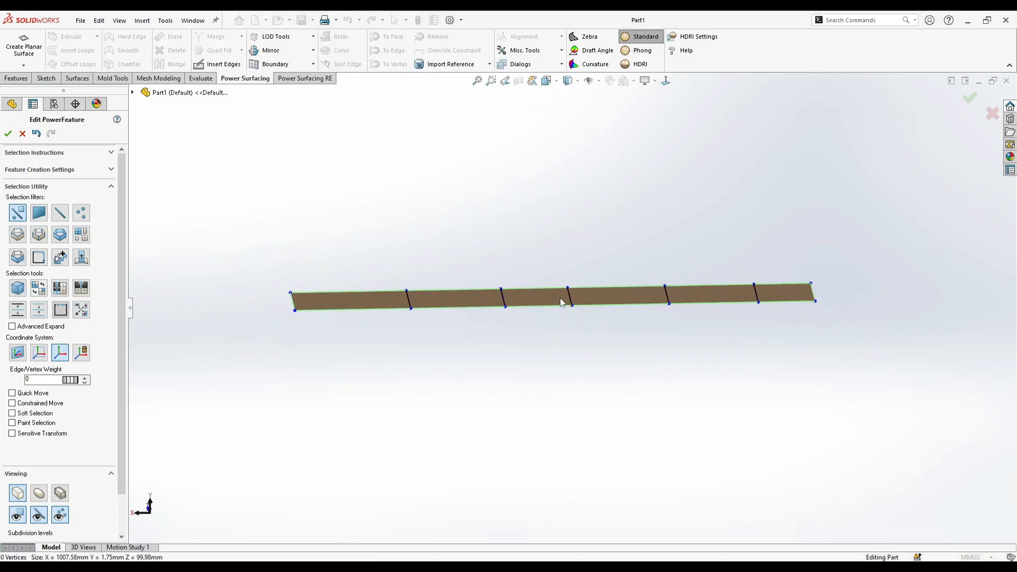
click(570, 302)
scroll(575, 296, down, 1)
key(Escape)
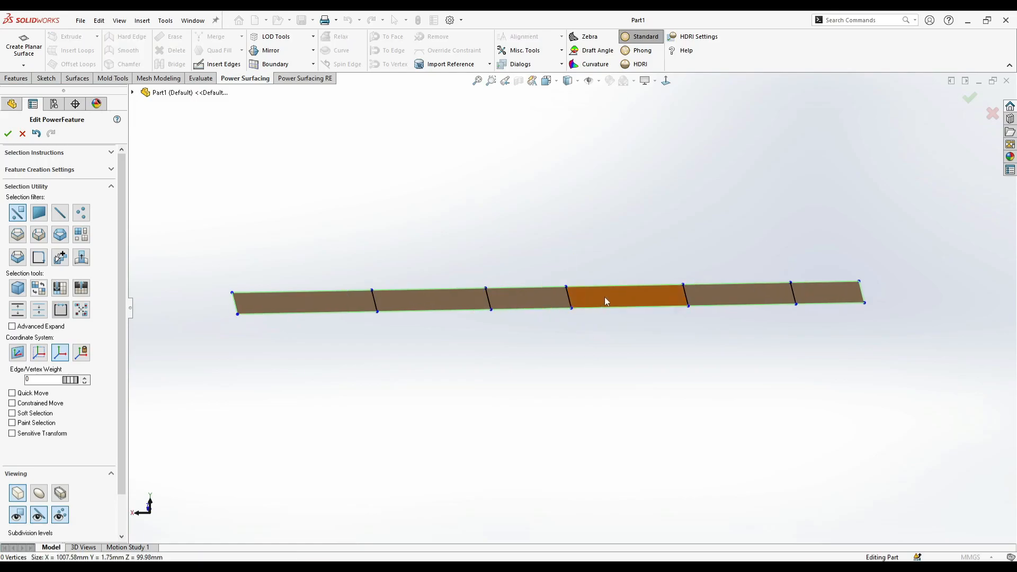
drag(189, 226, 513, 417)
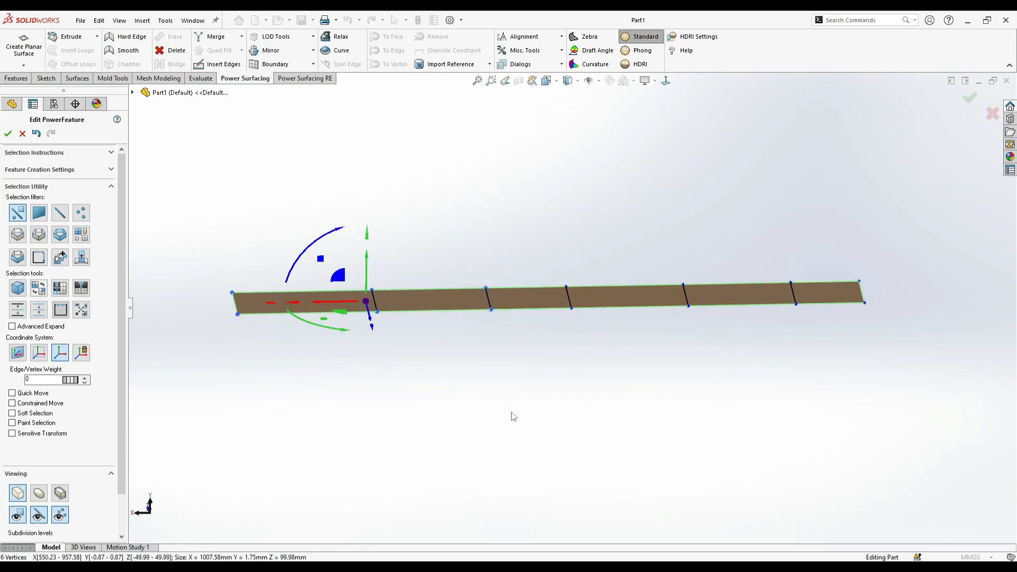
key(Delete)
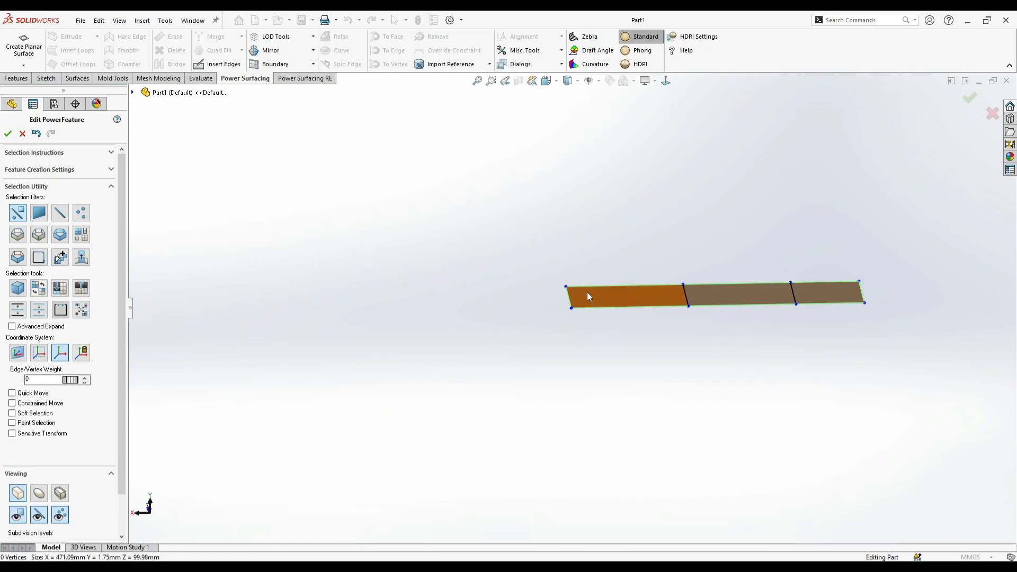
- Mirror the remaining half of the strip about its inner end edge
scroll(588, 291, down, 1)
click(564, 297)
click(297, 52)
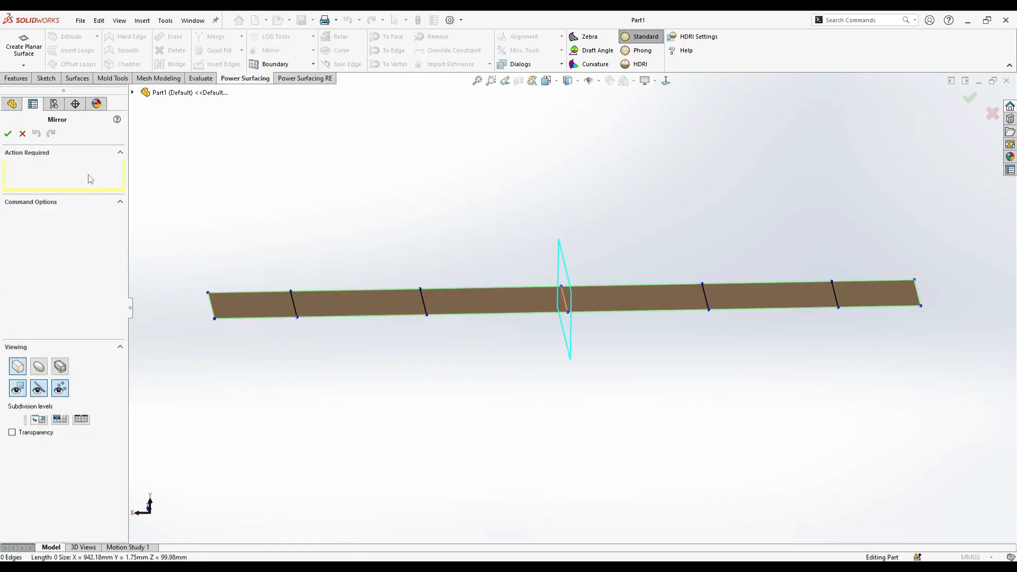
click(8, 134)
- Lower the two outer vertex pairs on each side to arch the mirrored strip, about 38 mm tall overall
scroll(734, 296, up, 2)
middle_drag(754, 308, 638, 189)
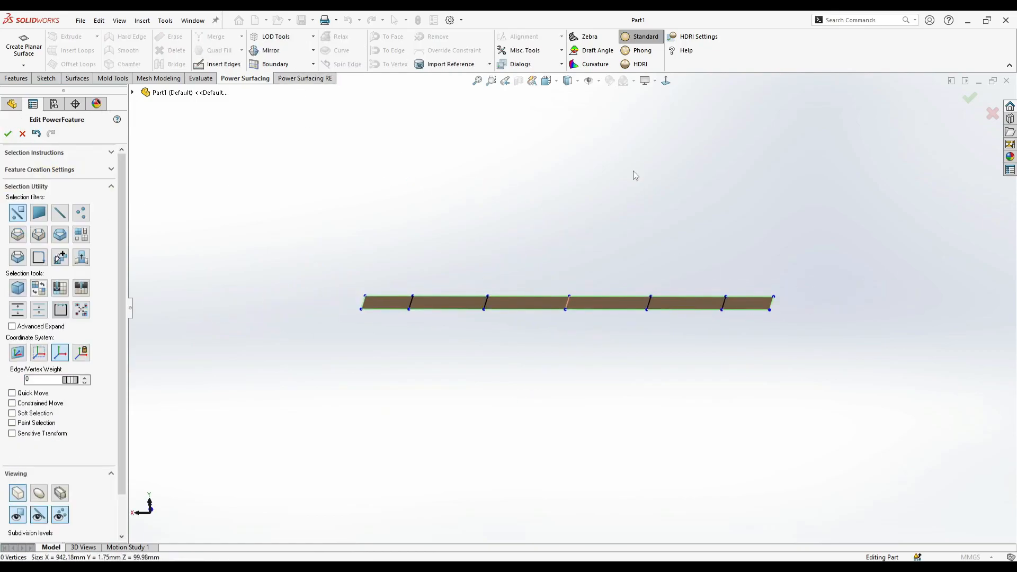
click(665, 80)
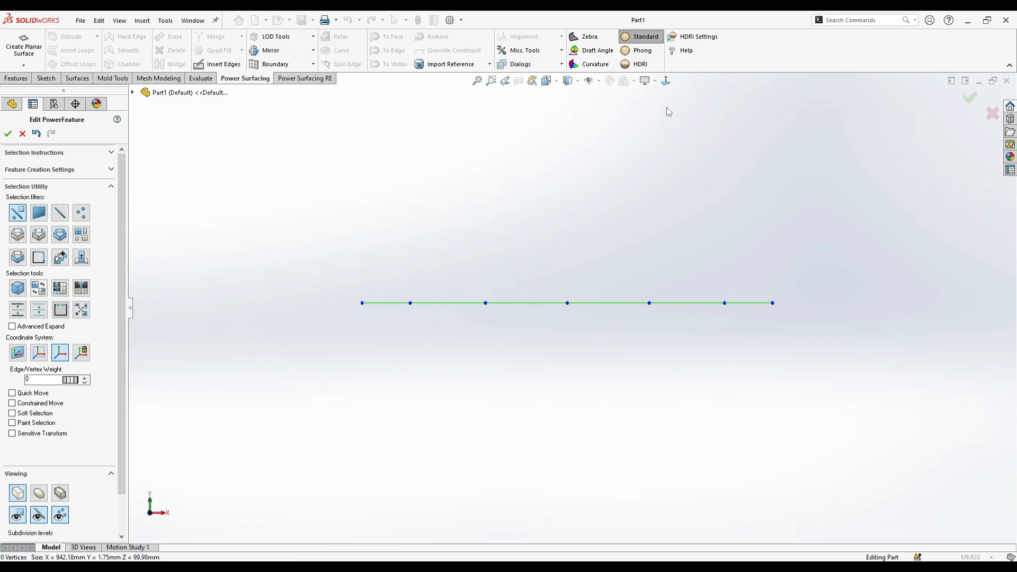
drag(315, 280, 390, 347)
right_click(361, 294)
click(364, 269)
drag(764, 309, 758, 315)
mouse_move(702, 303)
mouse_down()
mouse_move(654, 303)
mouse_move(698, 296)
mouse_move(679, 291)
mouse_move(689, 313)
mouse_up()
drag(650, 280, 572, 344)
click(618, 348)
scroll(590, 296, down, 2)
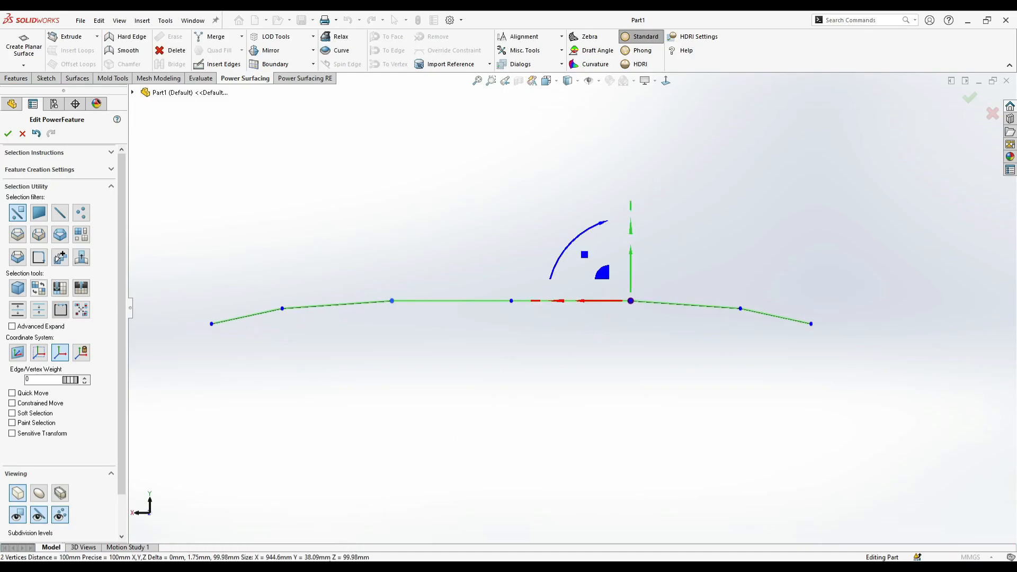
- Consult the karbels6-12 reference photo and extrude the strip's end edge downward twice, forming mirrored side legs about 1077 mm apart
click(300, 563)
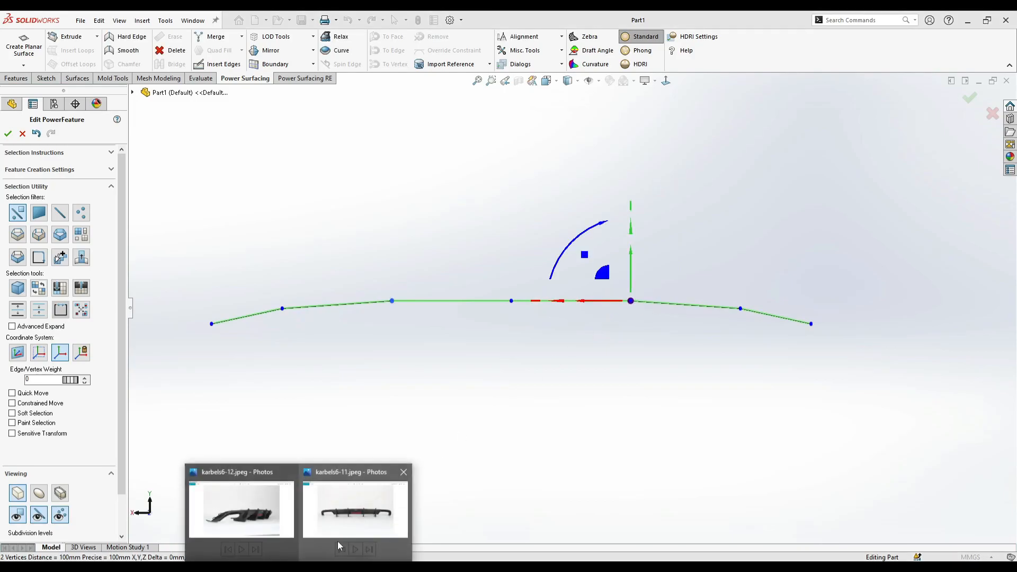
mouse_move(273, 523)
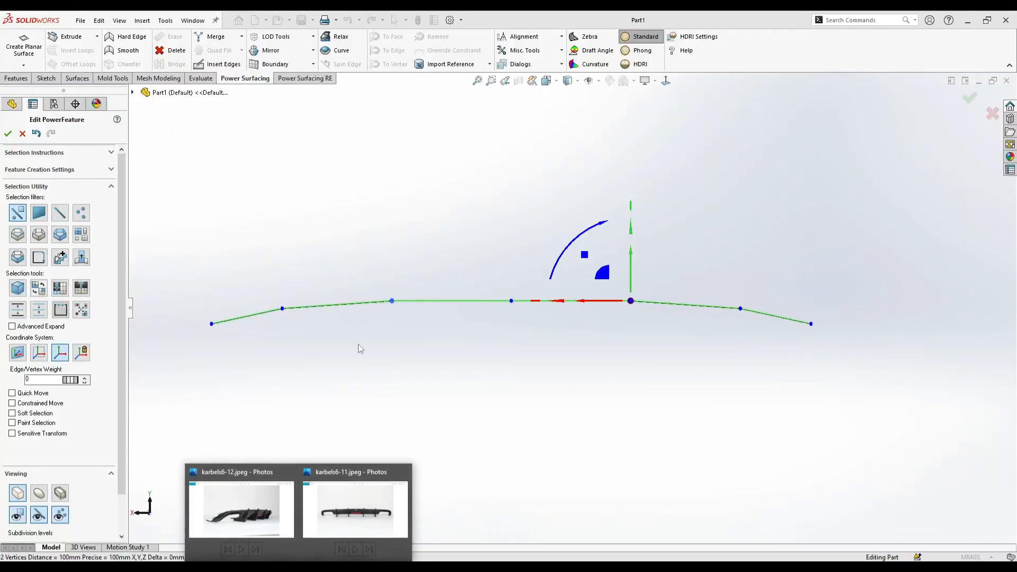
click(261, 529)
click(262, 567)
click(207, 351)
middle_drag(179, 318, 251, 354)
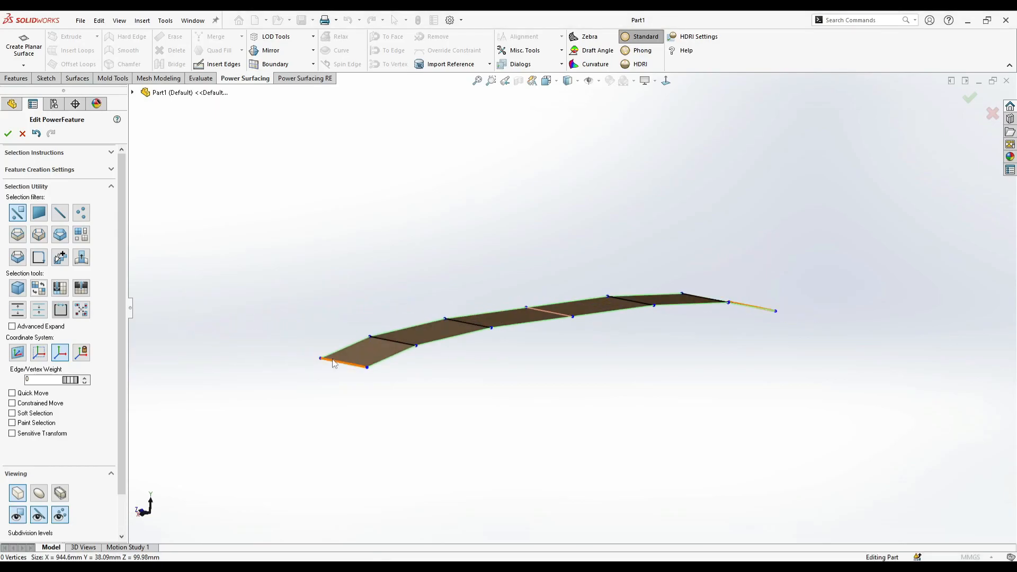
click(331, 360)
scroll(312, 361, down, 3)
alt+drag(325, 344, 355, 373)
scroll(355, 373, up, 3)
middle_drag(877, 344, 786, 291)
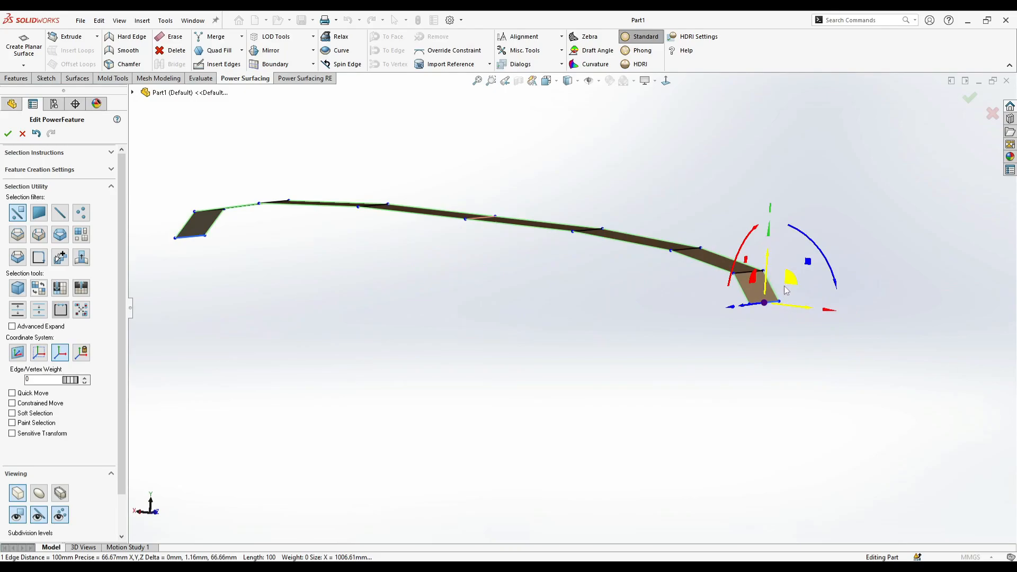
alt+drag(793, 278, 807, 352)
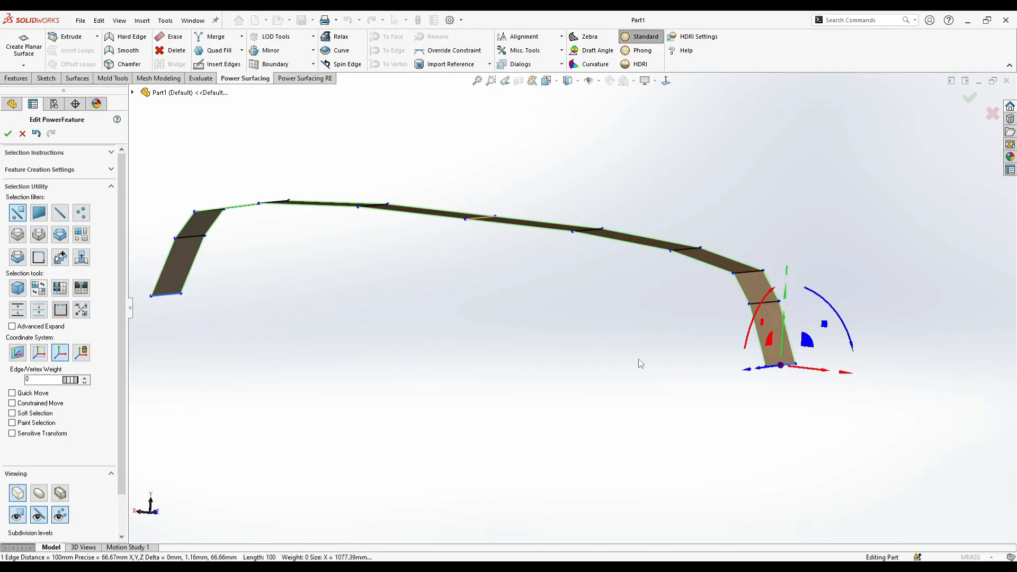
- Shift the side legs' vertices progressively along +Z so both ends sweep out of the centre section, about 210 mm deep overall
middle_drag(638, 359, 682, 382)
mouse_move(274, 527)
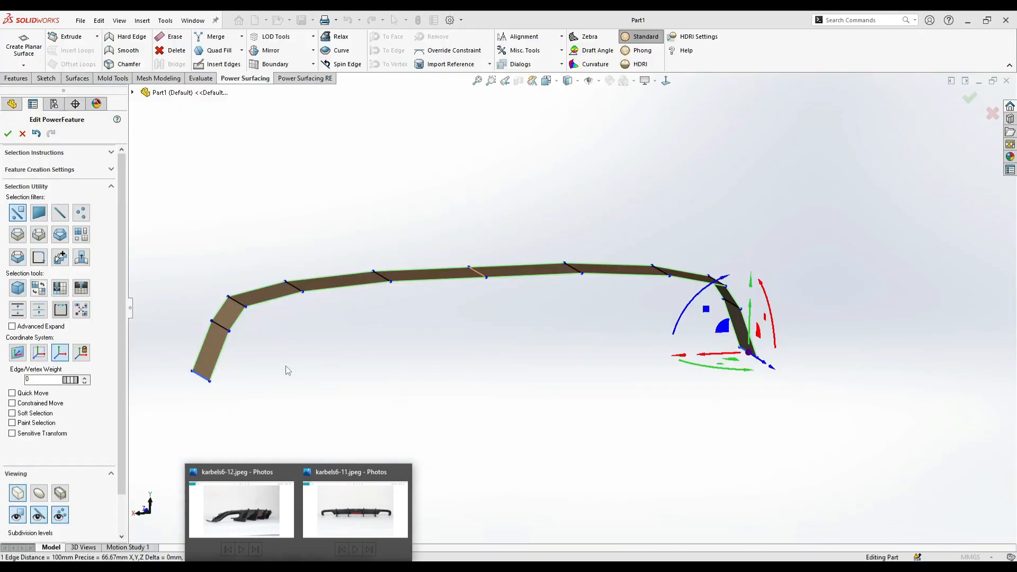
middle_drag(285, 366, 752, 302)
click(716, 124)
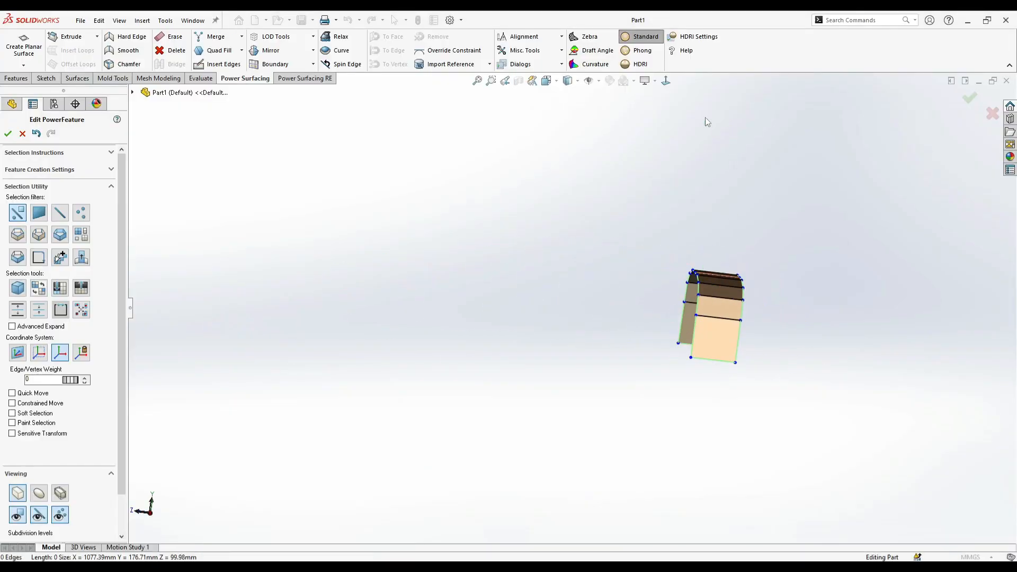
click(666, 82)
drag(701, 347, 678, 349)
drag(706, 305, 678, 298)
click(693, 284)
scroll(689, 314, down, 2)
click(610, 369)
drag(587, 370, 552, 381)
click(553, 383)
scroll(616, 295, down, 2)
middle_drag(561, 334, 625, 355)
scroll(553, 349, up, 2)
middle_drag(553, 353, 646, 166)
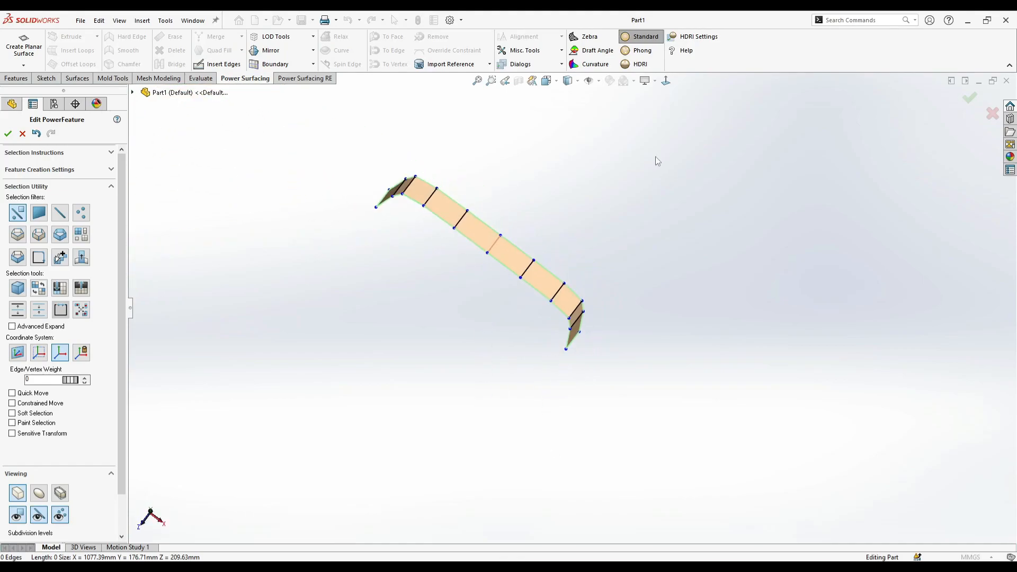
click(666, 80)
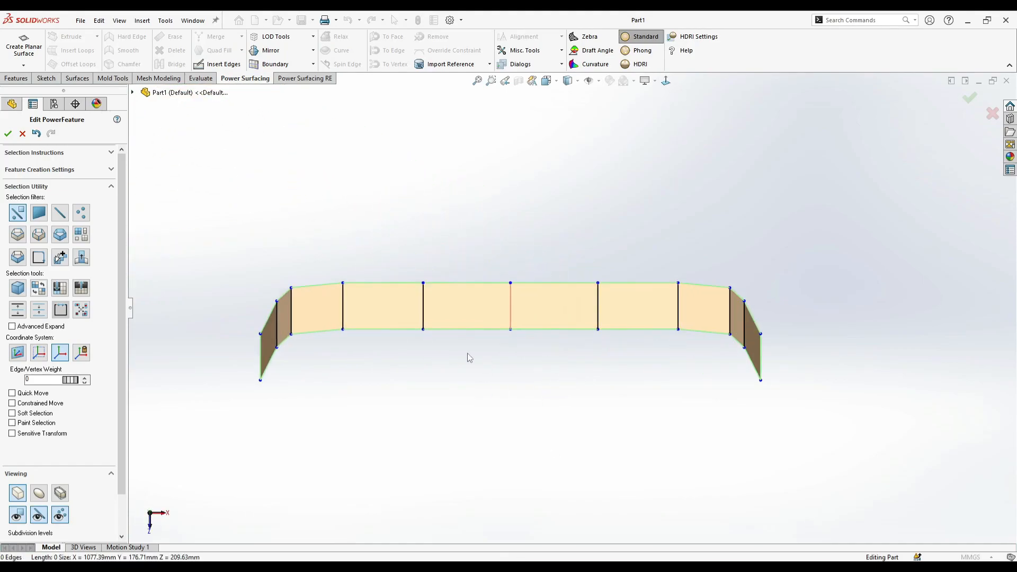
- Shift the strip's centre and neighbouring vertices progressively along -Z to curve its middle section, about 222 mm deep overall
click(534, 304)
drag(555, 340, 549, 316)
click(637, 357)
scroll(482, 296, down, 3)
click(541, 312)
click(657, 354)
scroll(678, 330, up, 2)
scroll(679, 329, down, 2)
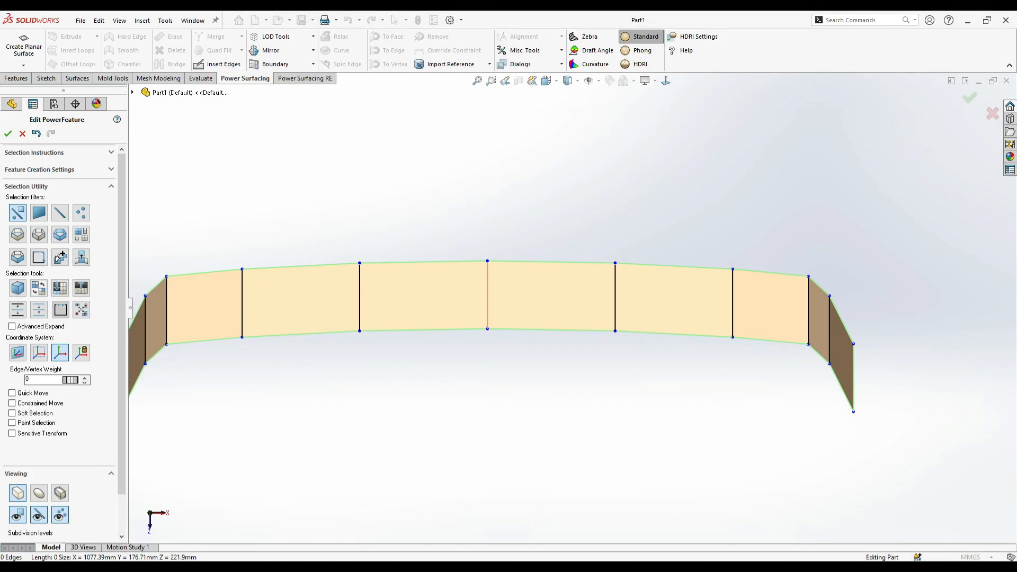
- Raise the strip's centre vertices slightly to round the top of the arch, about 177 mm tall overall
mouse_move(324, 567)
mouse_move(267, 496)
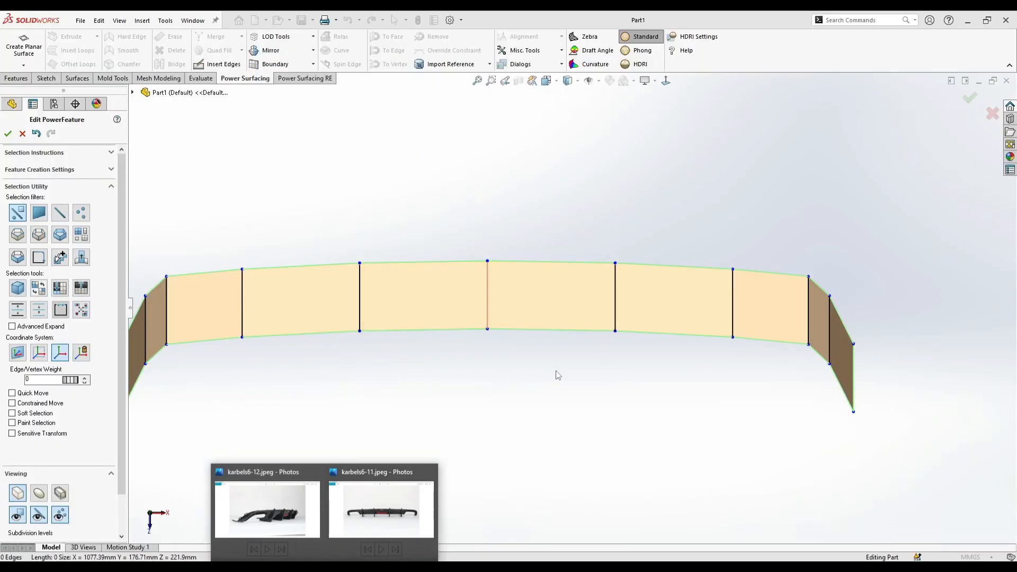
middle_drag(647, 421, 626, 139)
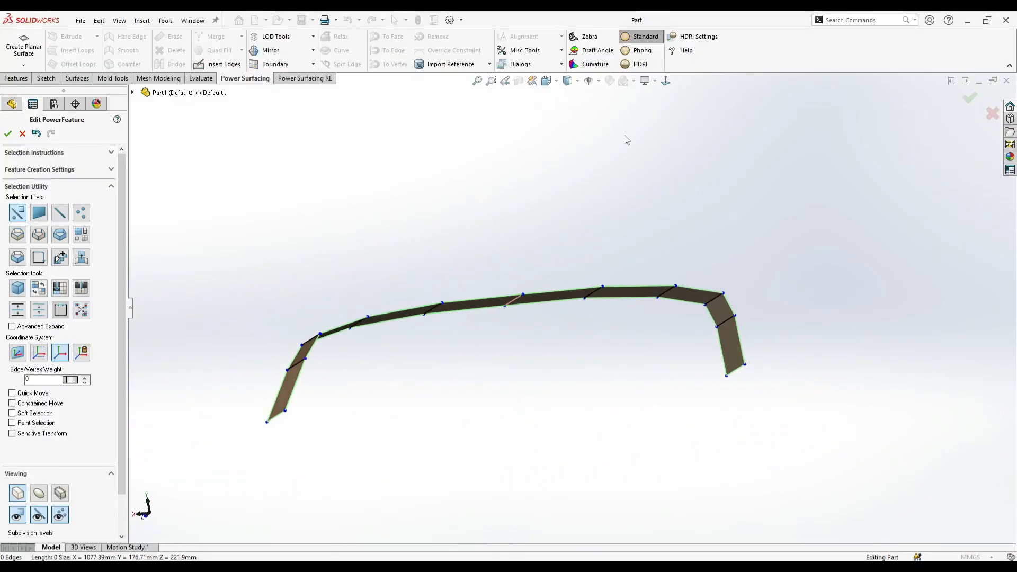
click(666, 86)
scroll(479, 293, down, 2)
mouse_move(540, 279)
mouse_down()
mouse_move(505, 326)
mouse_move(527, 284)
mouse_up()
click(517, 361)
- Select the strip's front edge loop up to its corners, shift it slightly and raise its edge weight to about 55
right_click(405, 321)
click(450, 304)
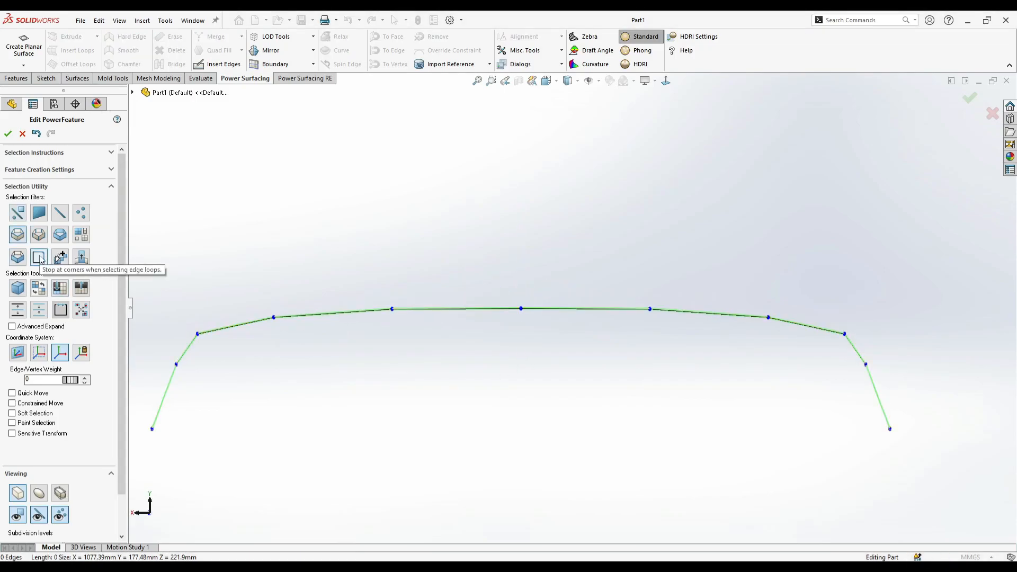
click(376, 309)
middle_drag(376, 310, 283, 332)
scroll(282, 328, down, 2)
drag(447, 326, 443, 346)
drag(448, 307, 448, 312)
middle_drag(476, 328, 550, 338)
scroll(550, 338, down, 1)
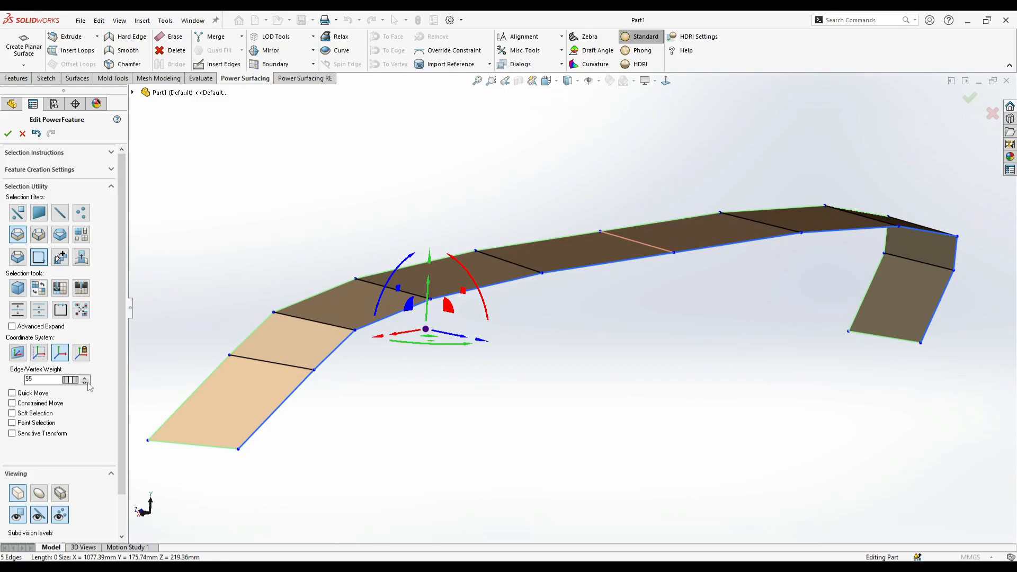
- Extrude the front edge loop downward into a narrow lip running along the whole arch and nudge it into place
scroll(430, 313, down, 1)
alt+drag(430, 311, 430, 325)
scroll(573, 308, up, 2)
drag(843, 278, 842, 307)
middle_drag(842, 307, 694, 296)
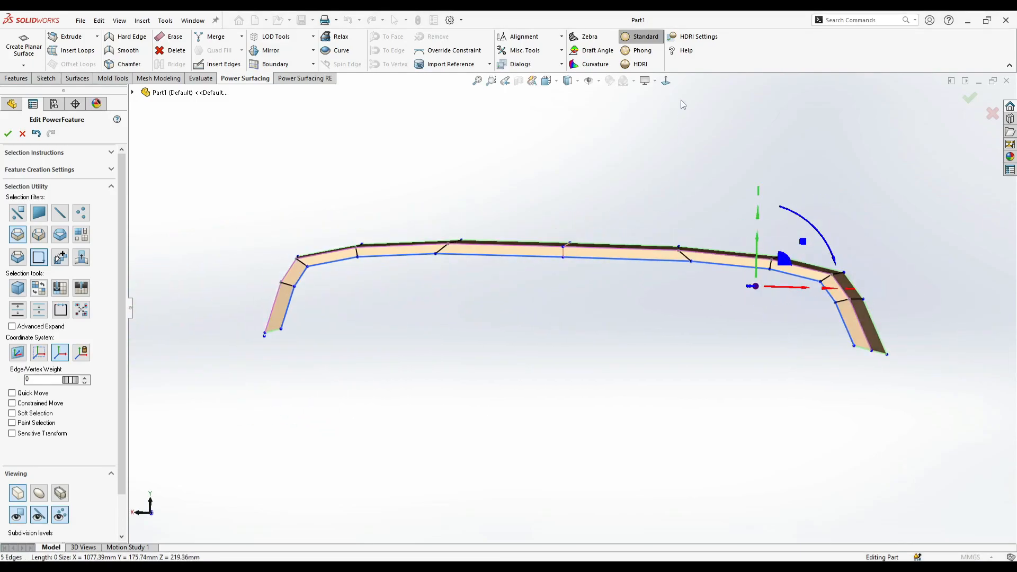
click(668, 85)
scroll(595, 227, down, 1)
key(s)
key(Escape)
drag(410, 271, 429, 272)
click(539, 357)
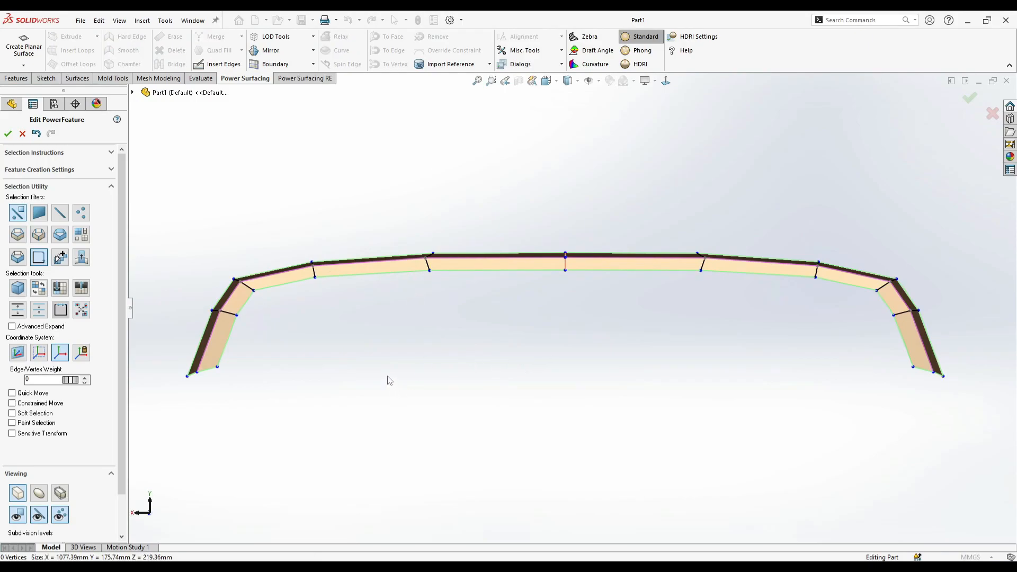
- Set the lip's lower edge loop to a weight of about 49 and extrude it a few millimetres down and back as a small step
click(345, 367)
scroll(487, 319, up, 1)
scroll(519, 289, down, 1)
click(547, 284)
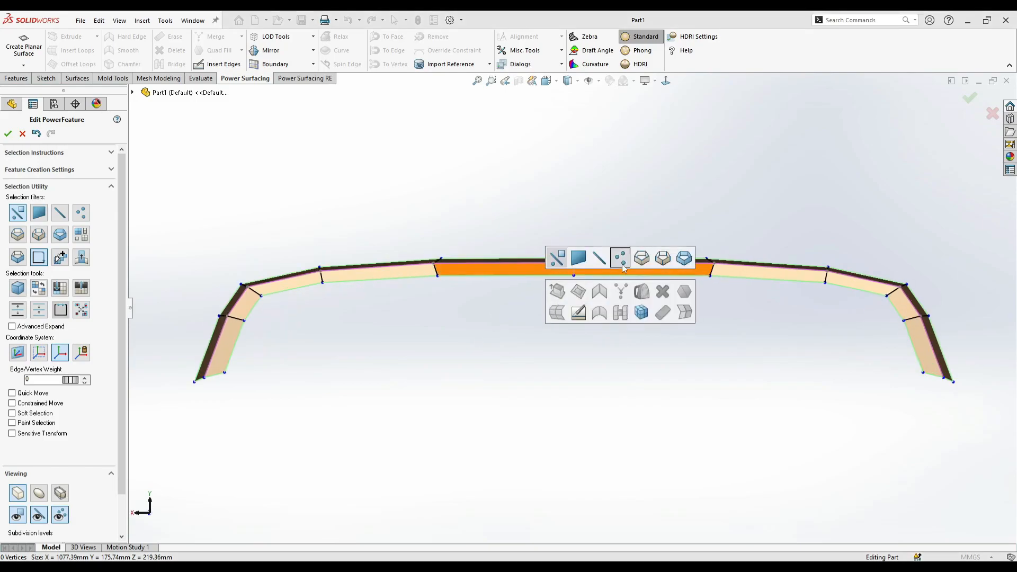
middle_drag(459, 296, 532, 308)
scroll(530, 306, up, 1)
scroll(374, 286, down, 3)
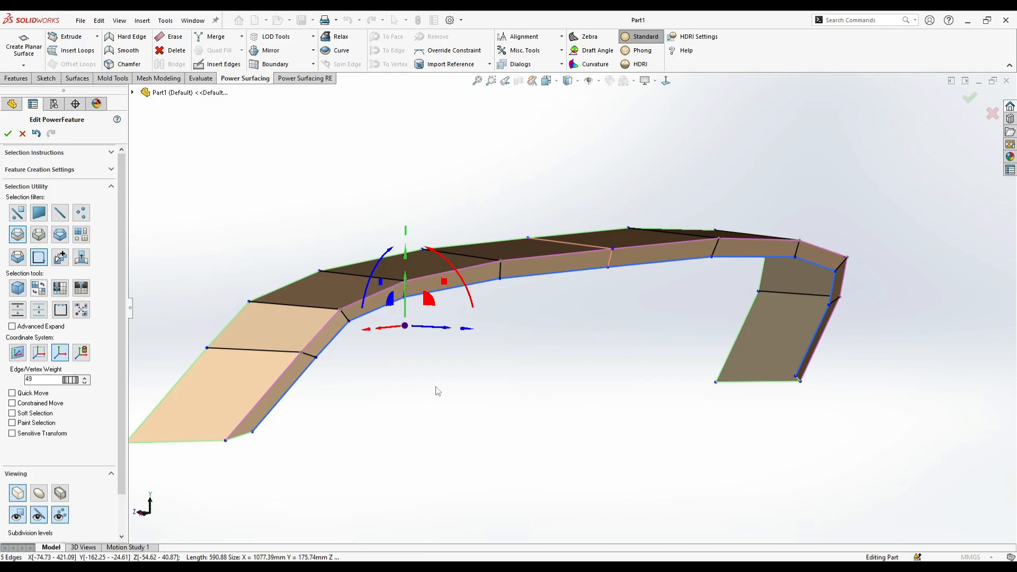
scroll(391, 331, down, 1)
alt+drag(432, 299, 427, 306)
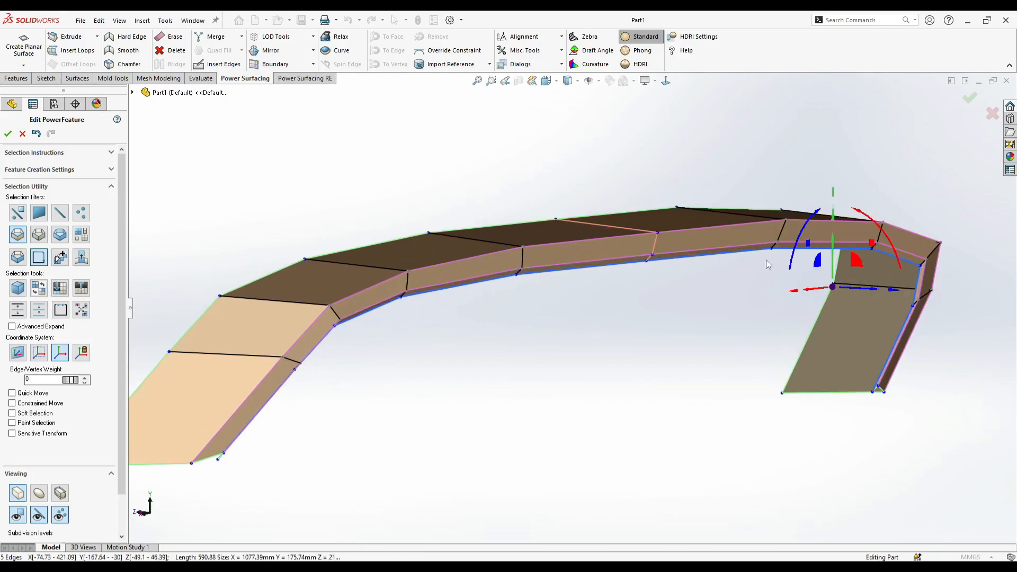
- Extrude the step's edge loop again, downward and inward, into a wider front band following the arch
drag(832, 285, 825, 321)
mouse_move(854, 258)
mouse_down()
mouse_move(839, 255)
mouse_move(848, 260)
mouse_up()
middle_drag(842, 265, 780, 329)
drag(795, 342, 795, 344)
drag(778, 306, 770, 357)
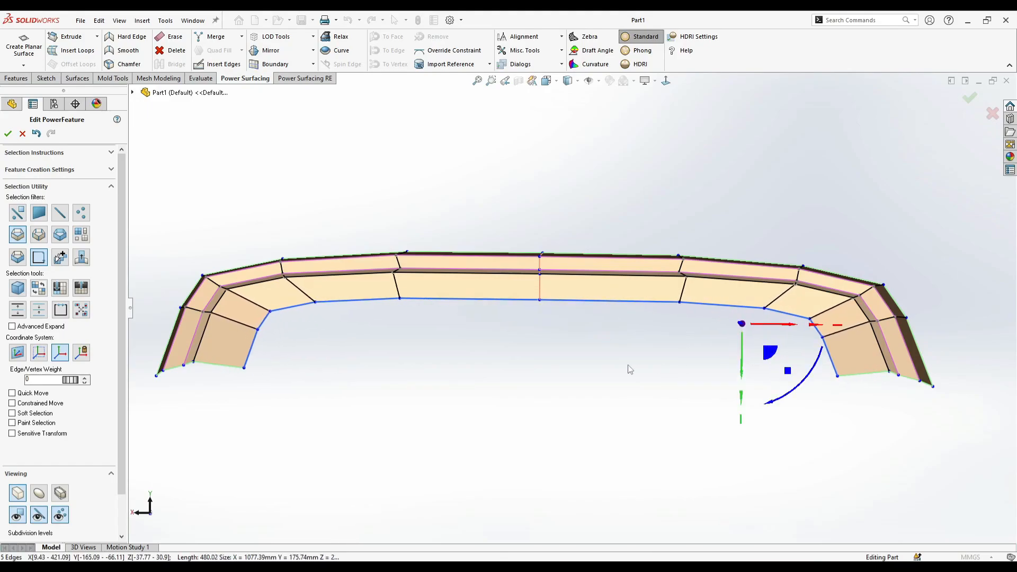
click(630, 365)
scroll(630, 360, up, 1)
click(666, 81)
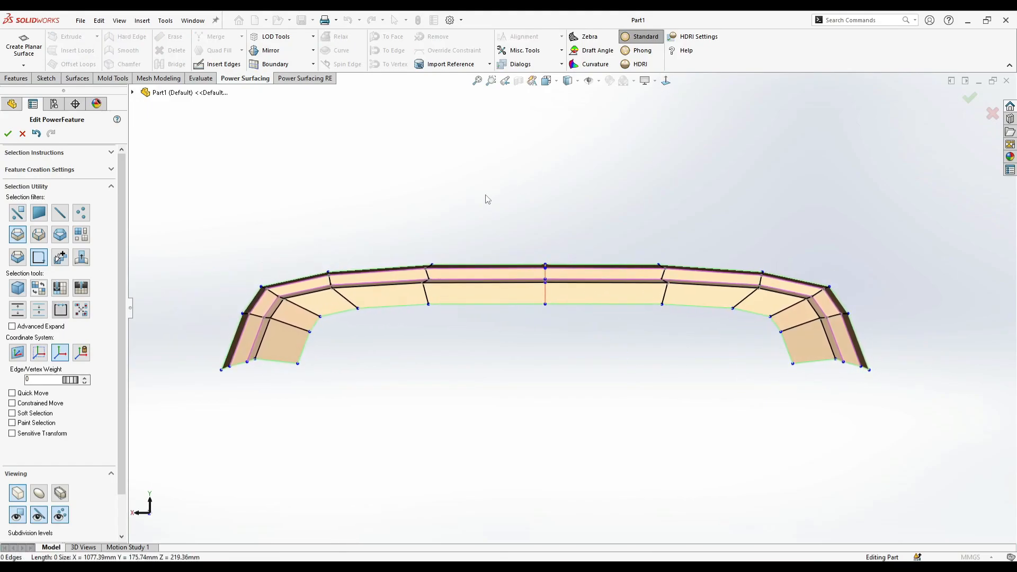
- Lower the front band's three bottom edges across the centre section to make its middle faces taller
click(414, 307)
right_click(414, 310)
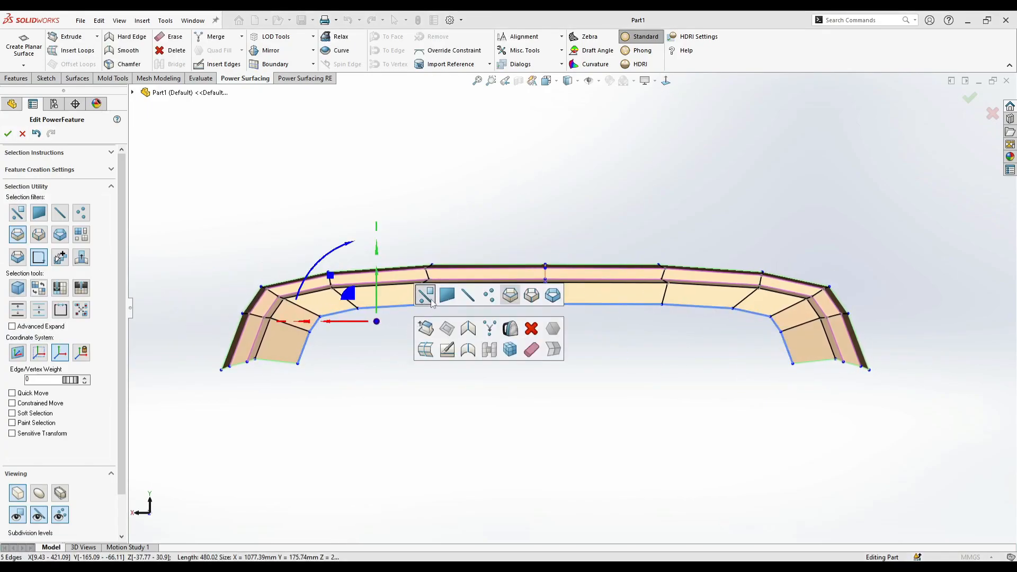
click(424, 296)
click(388, 307)
ctrl+click(348, 311)
ctrl+click(451, 303)
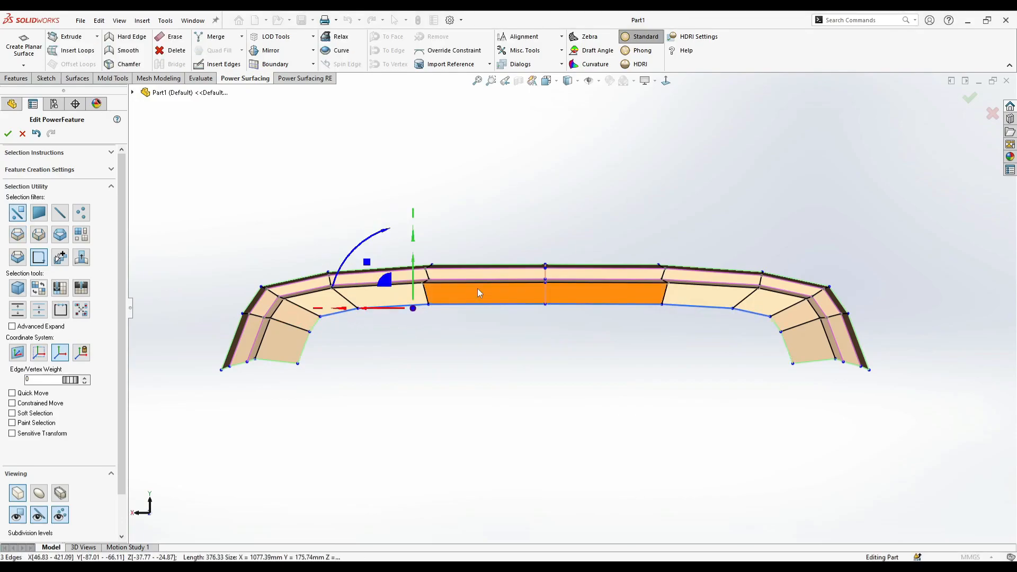
drag(414, 292, 415, 337)
- Pull the mirrored lower vertices beside the centre section down to near the level of the band's bottom edge
key(Escape)
scroll(770, 342, down, 2)
drag(802, 311, 761, 345)
drag(812, 397, 835, 390)
click(788, 372)
drag(769, 372, 791, 382)
- Select the four edges along the band's bottom, flatten them vertically into a straight line and shift them slightly in height
click(789, 371)
ctrl+click(734, 363)
ctrl+click(664, 355)
ctrl+click(572, 352)
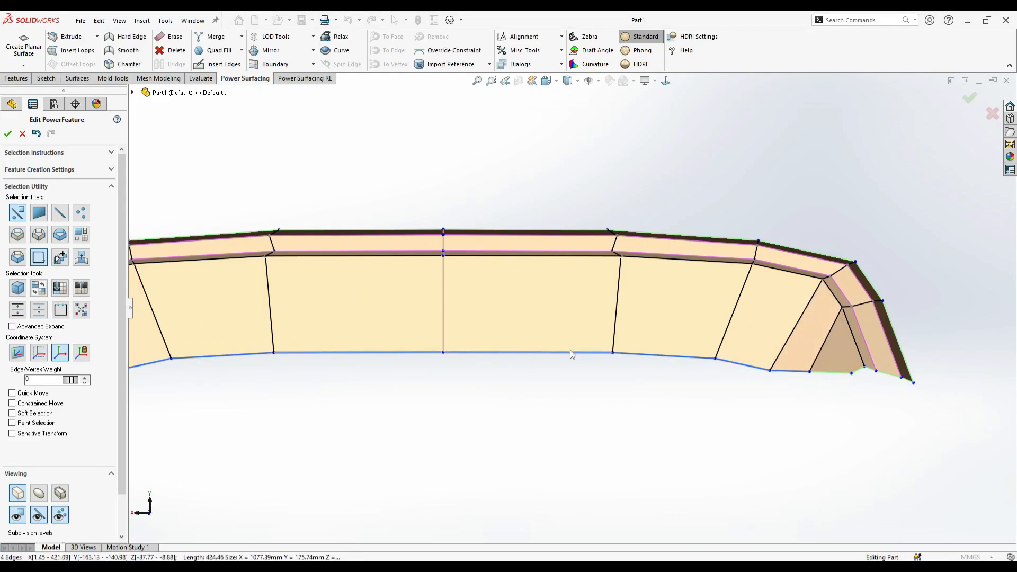
scroll(529, 353, up, 2)
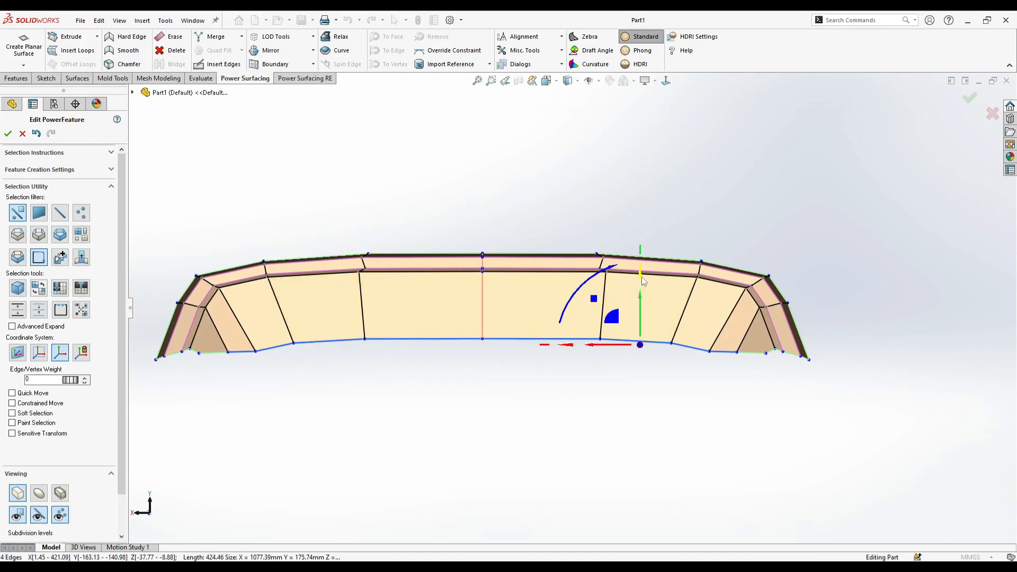
drag(640, 278, 643, 490)
drag(640, 307, 641, 317)
- Move the mirrored outer vertices of the band's bottom edge into line with the flattened centre edges
key(Escape)
scroll(258, 357, down, 1)
click(211, 348)
drag(218, 335, 223, 328)
click(278, 376)
scroll(479, 362, up, 2)
scroll(479, 286, down, 2)
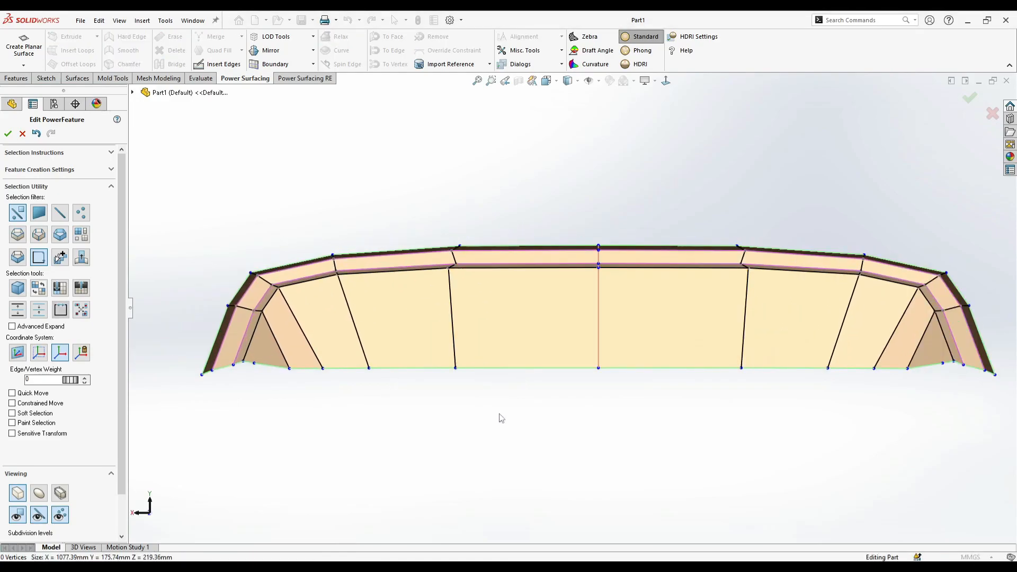
- Select the edges at the outer lower ends of the side legs and spread them outward to about 1127 mm overall width
scroll(789, 332, up, 1)
scroll(848, 340, down, 1)
drag(862, 285, 809, 302)
click(811, 350)
drag(901, 321, 826, 371)
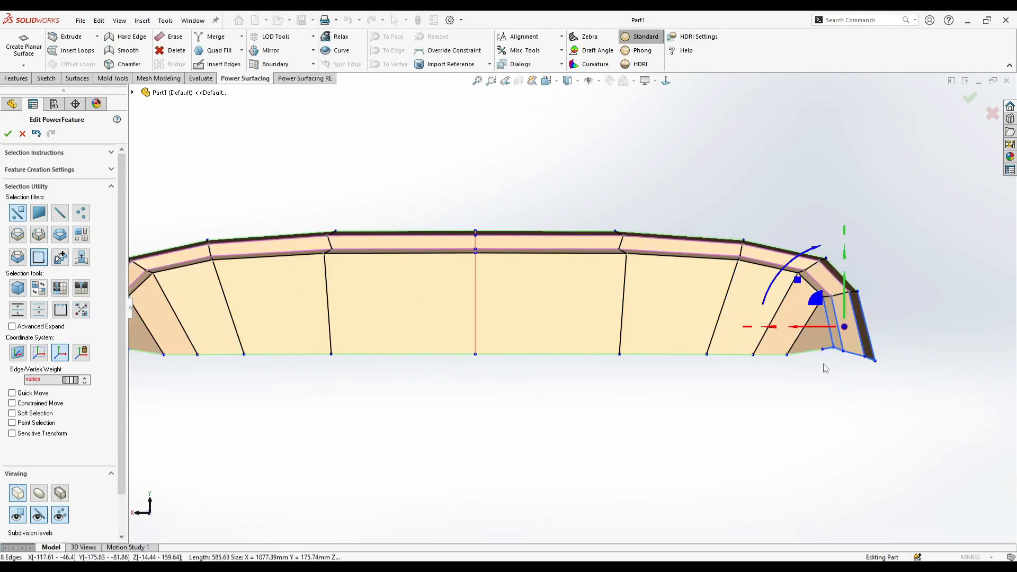
drag(892, 346, 837, 364)
click(602, 375)
key(f)
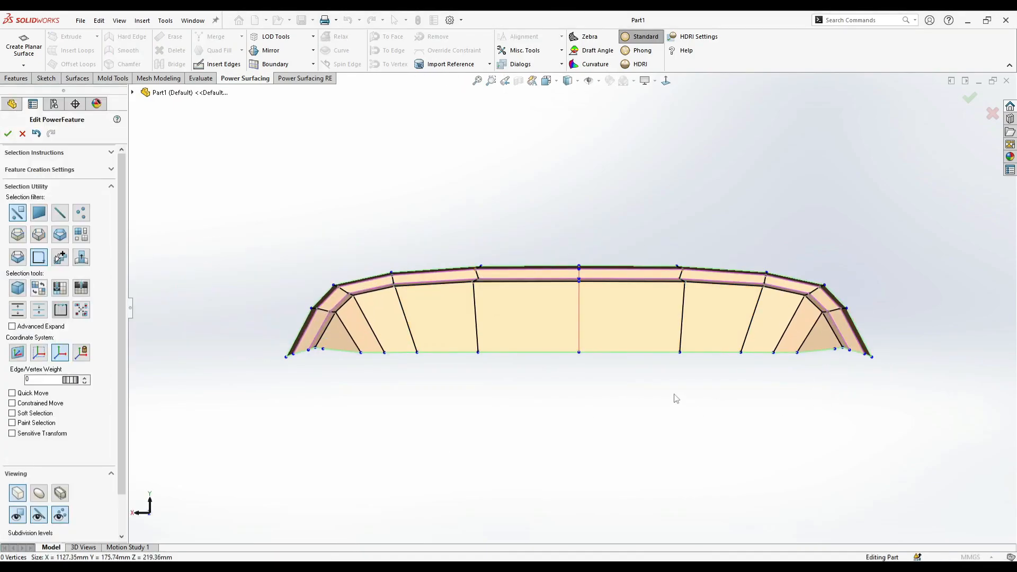
- Select the straight bottom edges of the front band and raise them slightly above the leg ends
click(797, 353)
click(772, 386)
click(785, 352)
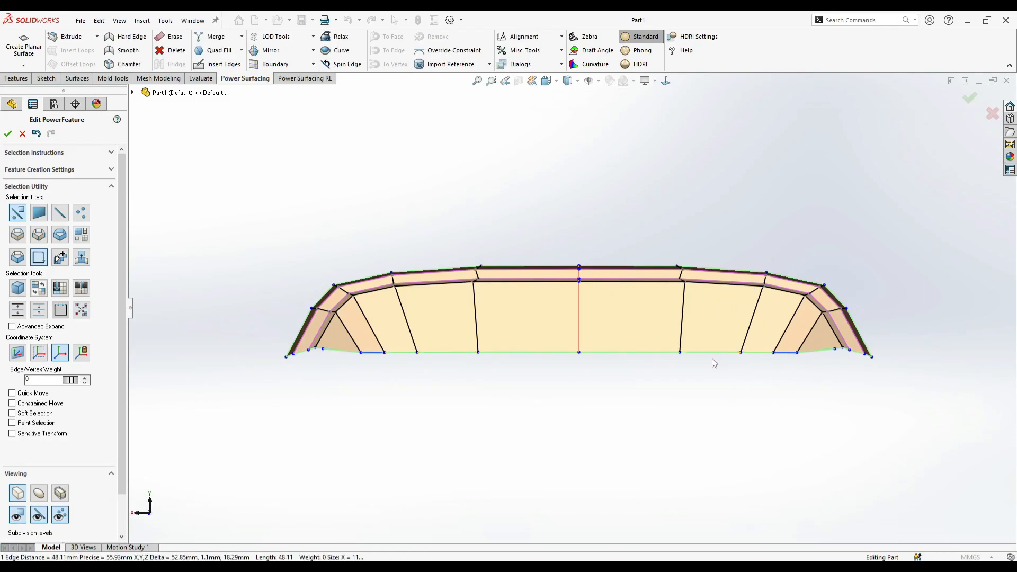
ctrl+click(660, 353)
drag(712, 320, 718, 307)
click(585, 359)
scroll(481, 384, down, 2)
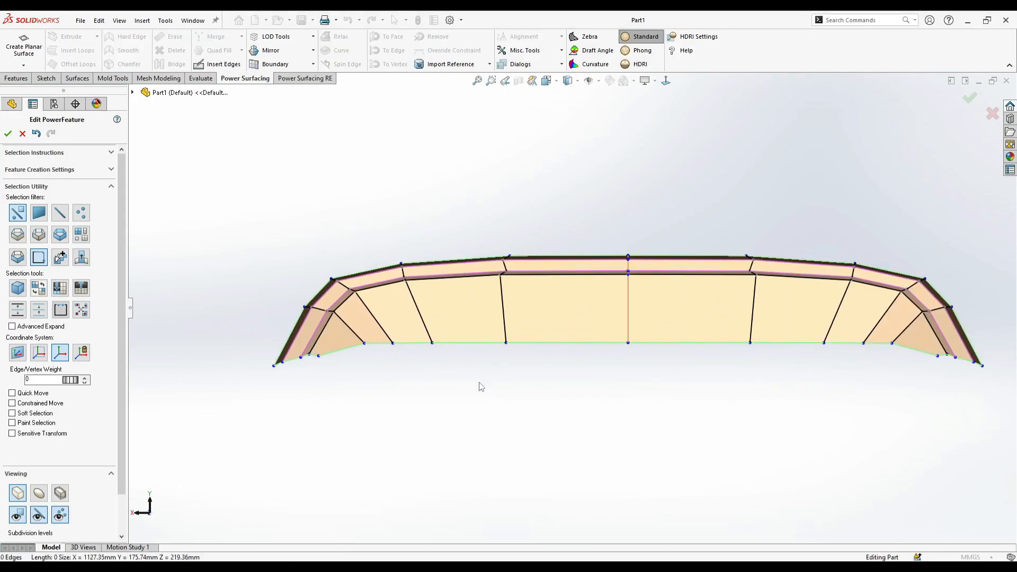
- Insert mirrored edges across the front band's lower faces, outlining an arched opening from the centre panel's lower corner to each leg
click(219, 66)
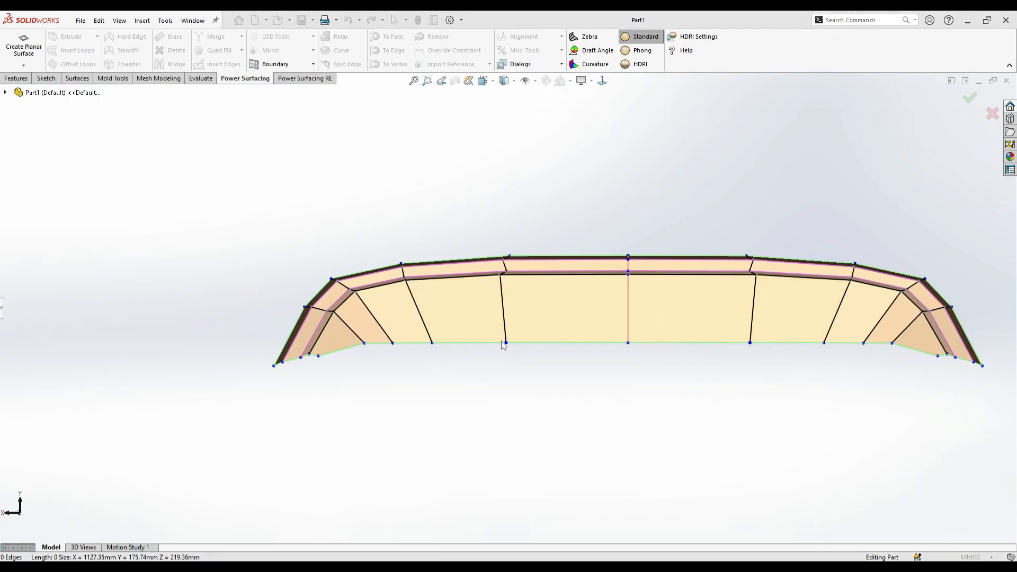
click(504, 343)
click(477, 301)
click(417, 305)
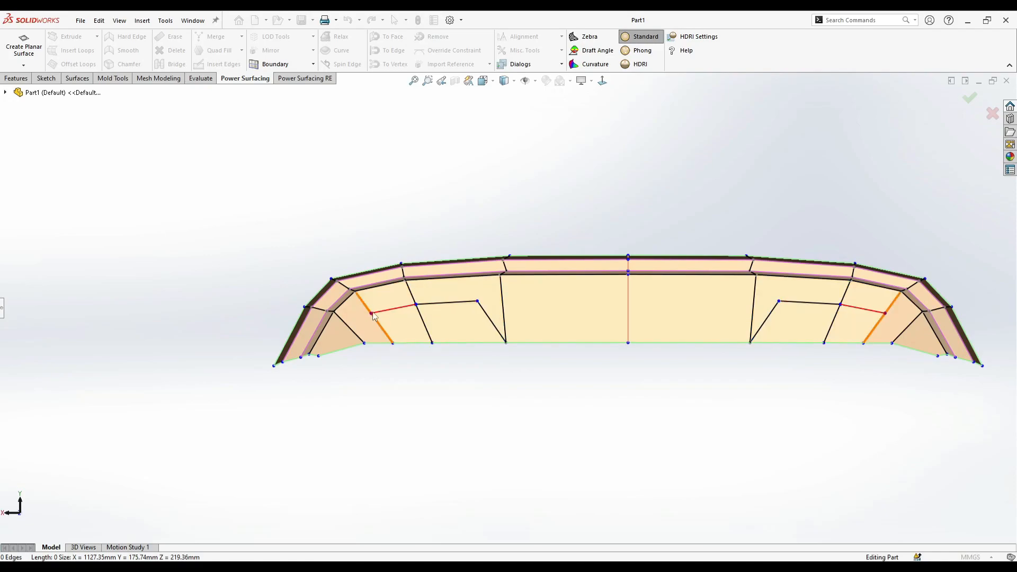
click(351, 329)
click(344, 349)
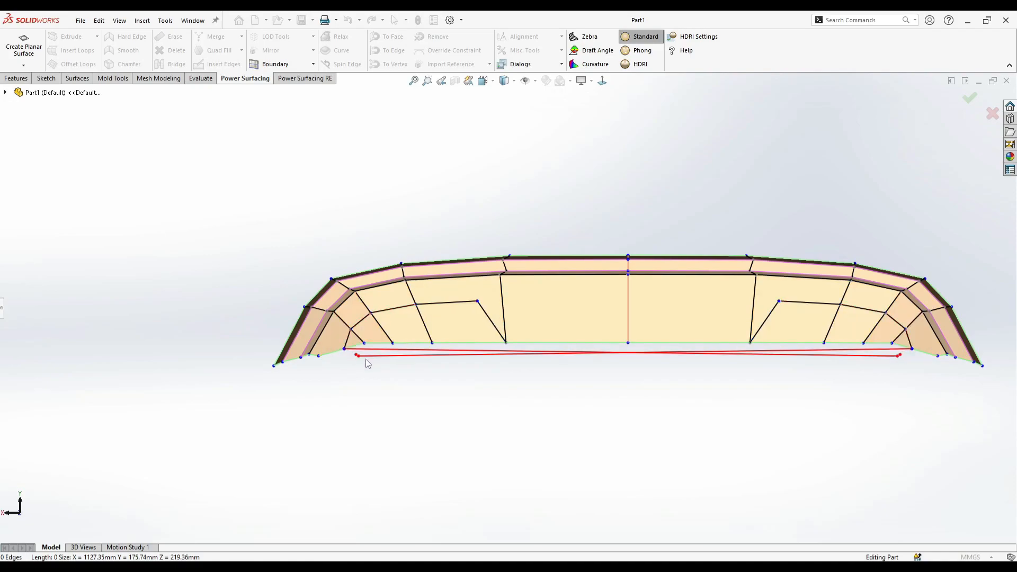
key(Escape)
scroll(414, 339, down, 2)
right_click(465, 345)
scroll(667, 363, up, 8)
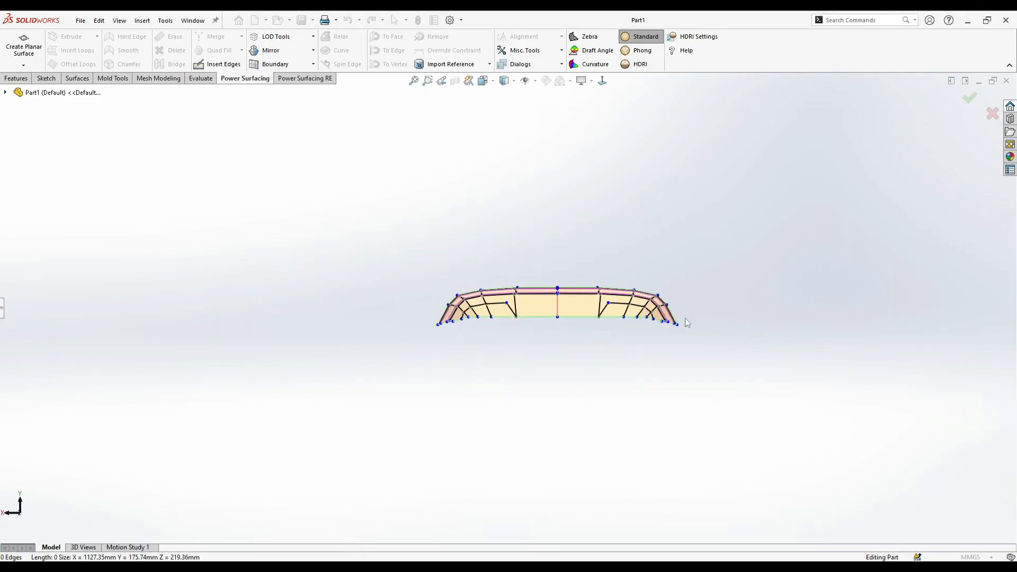
- Delete the faces beneath the inserted edges to open an arched cutout on each side of the centre panel
scroll(689, 318, down, 5)
click(523, 305)
ctrl+click(570, 309)
right_click(606, 288)
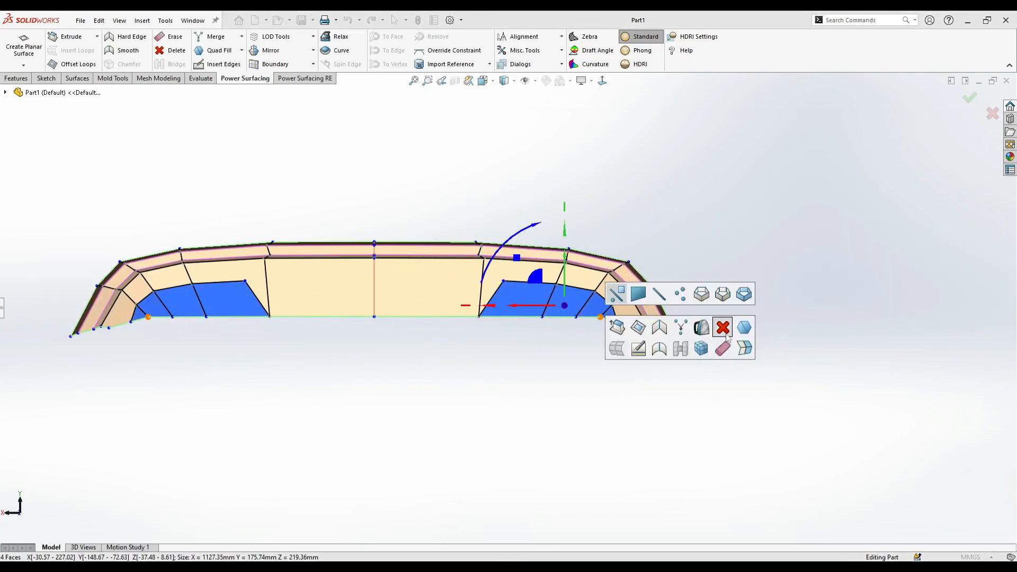
click(722, 325)
scroll(371, 296, up, 4)
scroll(341, 288, down, 6)
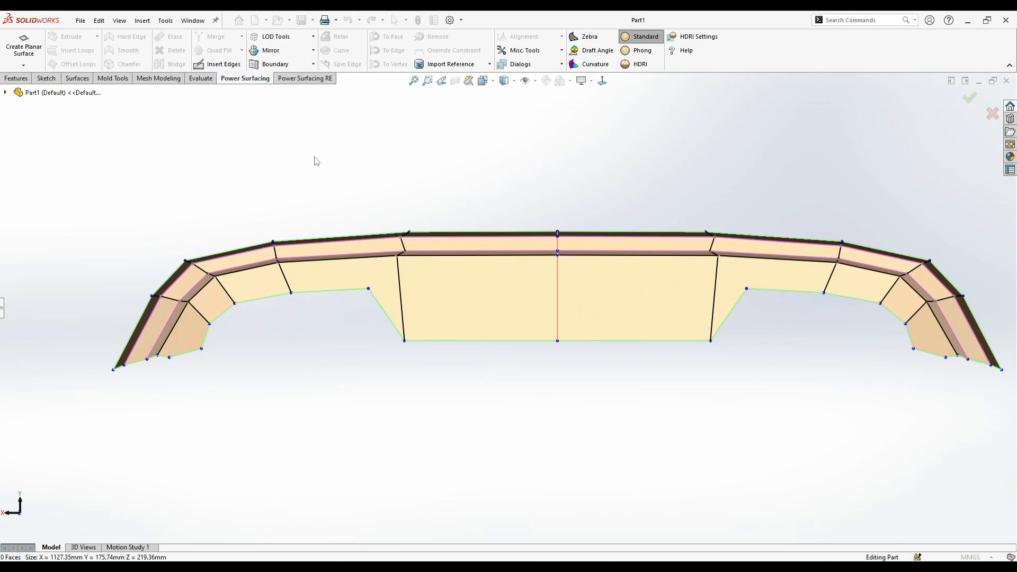
- Insert a mirrored edge joining each cutout's inner upper corner to the upper corner of the centre panel
click(214, 65)
click(368, 290)
click(402, 313)
ctrl+middle_drag(311, 333, 367, 329)
click(225, 351)
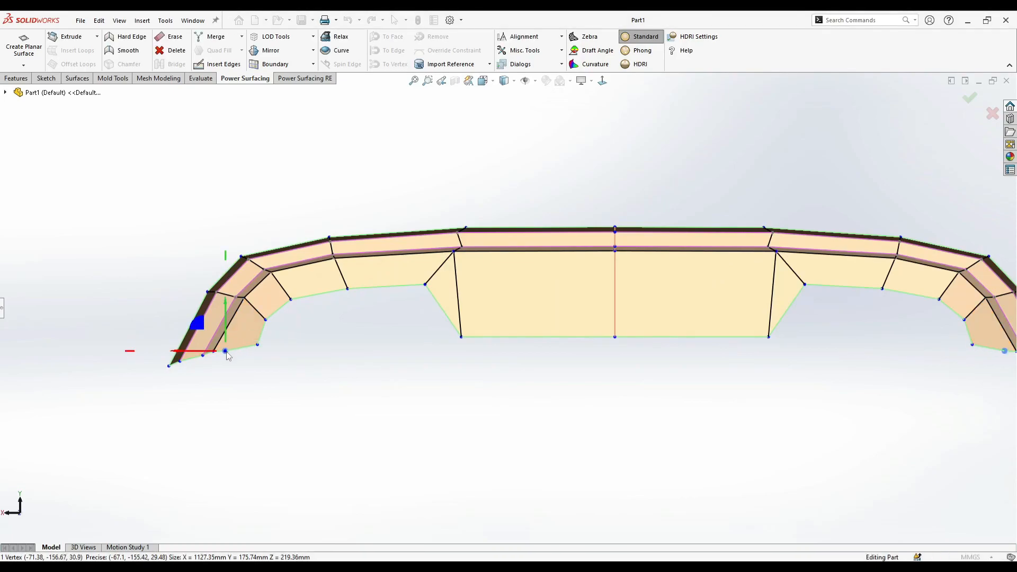
click(2, 308)
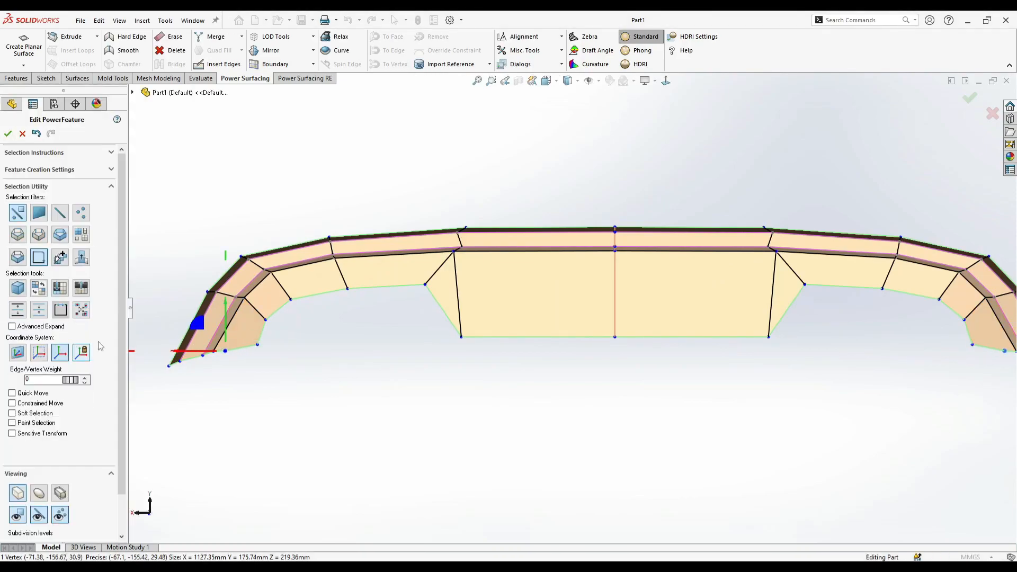
click(258, 358)
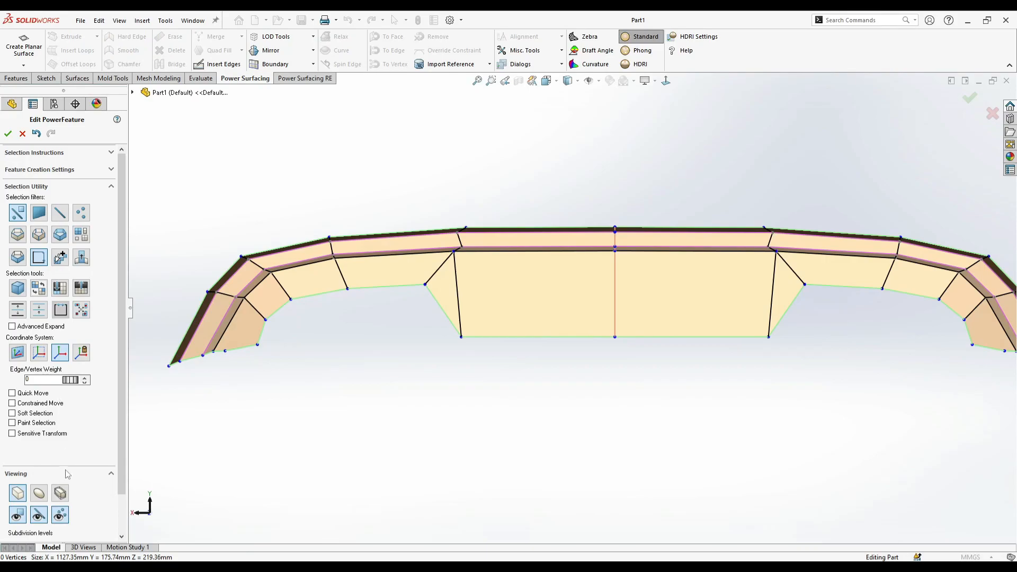
- Switch the shape to its smooth subdivided display and check it from several angles
click(41, 497)
scroll(574, 304, up, 2)
scroll(687, 263, down, 2)
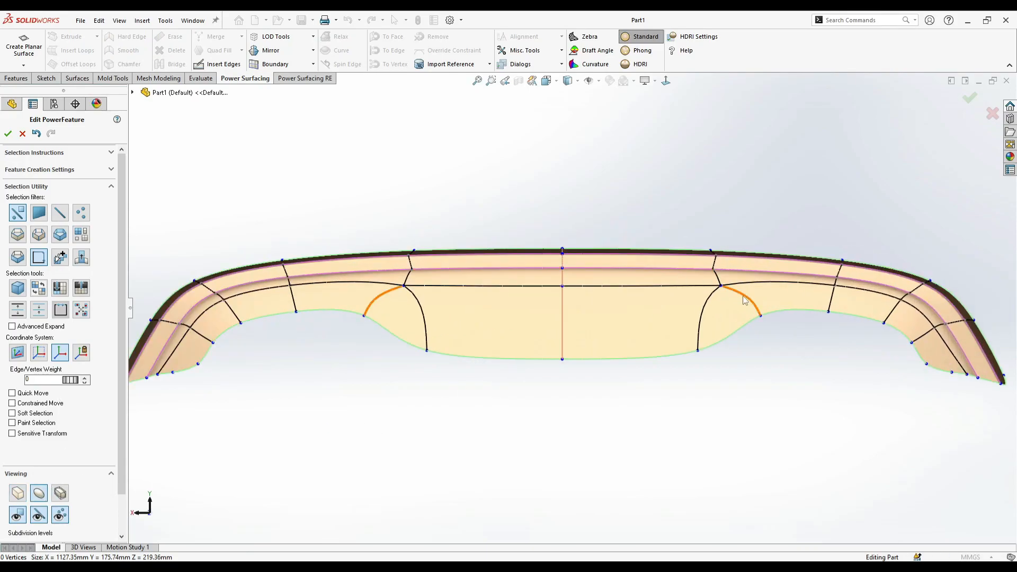
middle_drag(541, 376, 498, 227)
scroll(551, 175, up, 1)
click(664, 82)
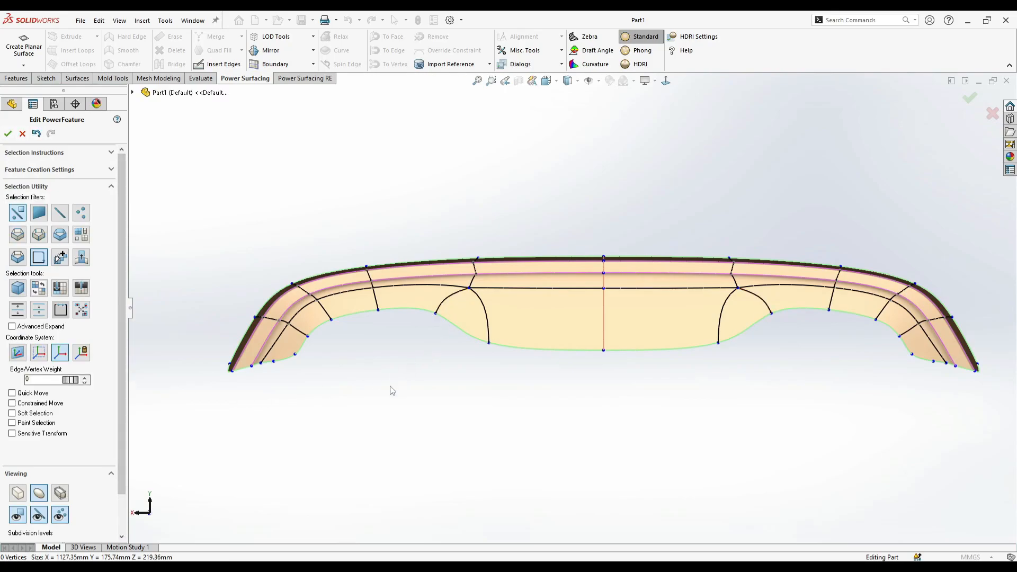
- Select the lower edge loop through both cutouts and the centre panel, undo the last operation, and extrude the loop backward in depth
right_click(455, 361)
click(547, 341)
middle_drag(514, 340, 474, 337)
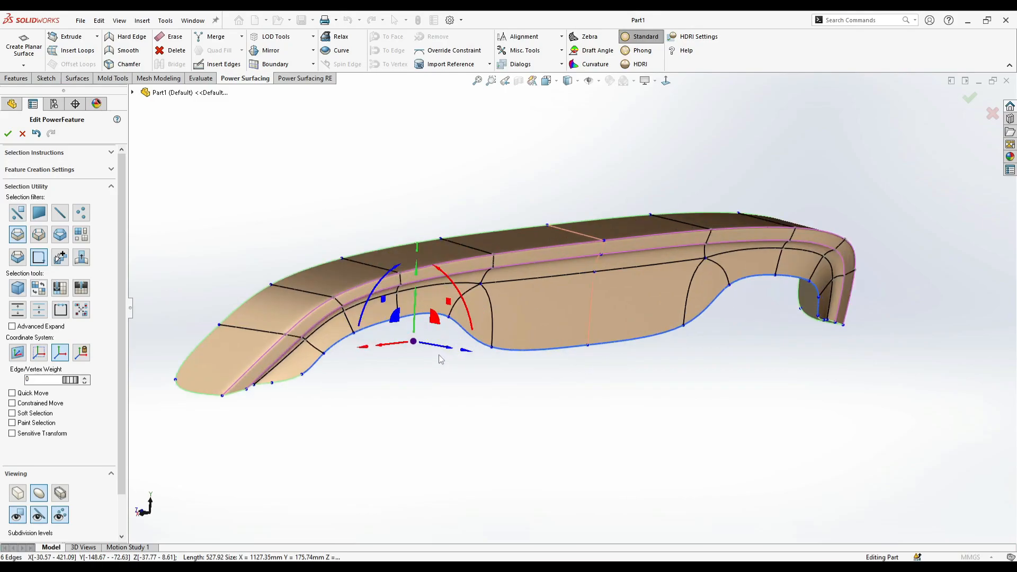
key(ctrl+z)
drag(443, 352, 422, 339)
drag(735, 302, 698, 316)
middle_drag(625, 360, 486, 371)
click(485, 372)
- Increase the edge weight of the curved edge joining the cutout's inner corner to the centre panel's upper corner
click(667, 88)
scroll(417, 292, down, 4)
right_click(409, 285)
click(426, 273)
middle_drag(422, 276, 481, 239)
click(579, 205)
scroll(579, 207, down, 3)
click(577, 211)
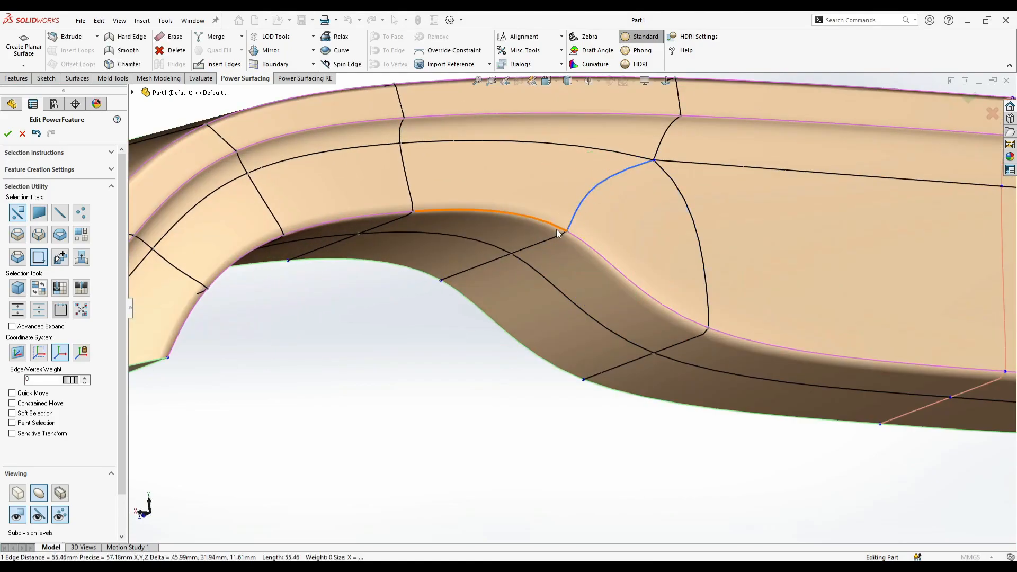
ctrl+click(502, 258)
middle_drag(585, 260, 569, 247)
drag(91, 383, 239, 411)
middle_drag(371, 313, 404, 408)
click(405, 408)
scroll(424, 376, up, 3)
middle_drag(450, 370, 543, 321)
scroll(575, 305, up, 1)
middle_drag(667, 297, 713, 142)
click(666, 82)
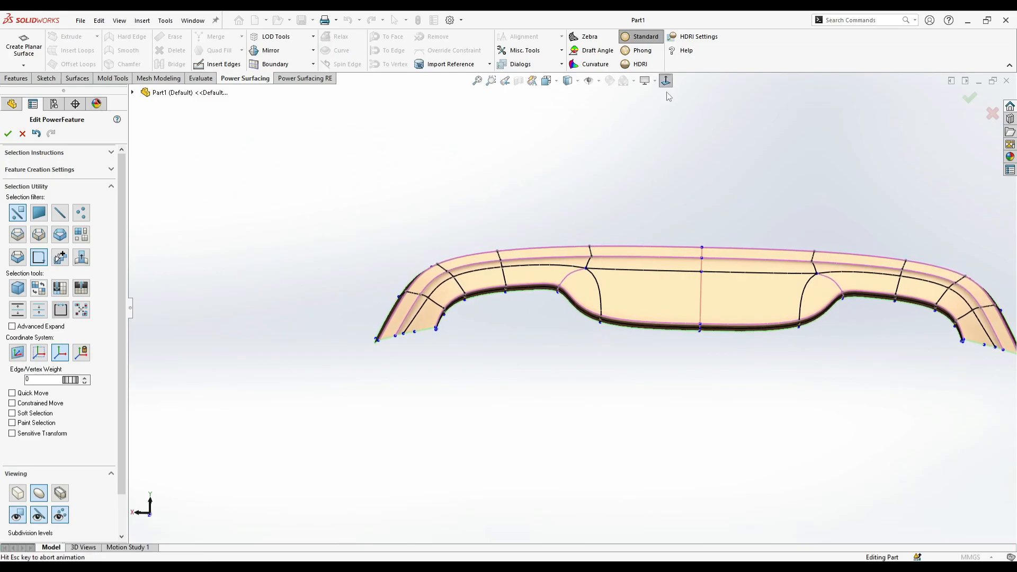
- Erase the surplus middle vertex on the open lower end edge of the diffuser's curved arm
scroll(450, 332, down, 2)
scroll(477, 316, up, 4)
scroll(783, 313, down, 4)
drag(783, 318, 784, 318)
drag(757, 310, 765, 314)
click(785, 320)
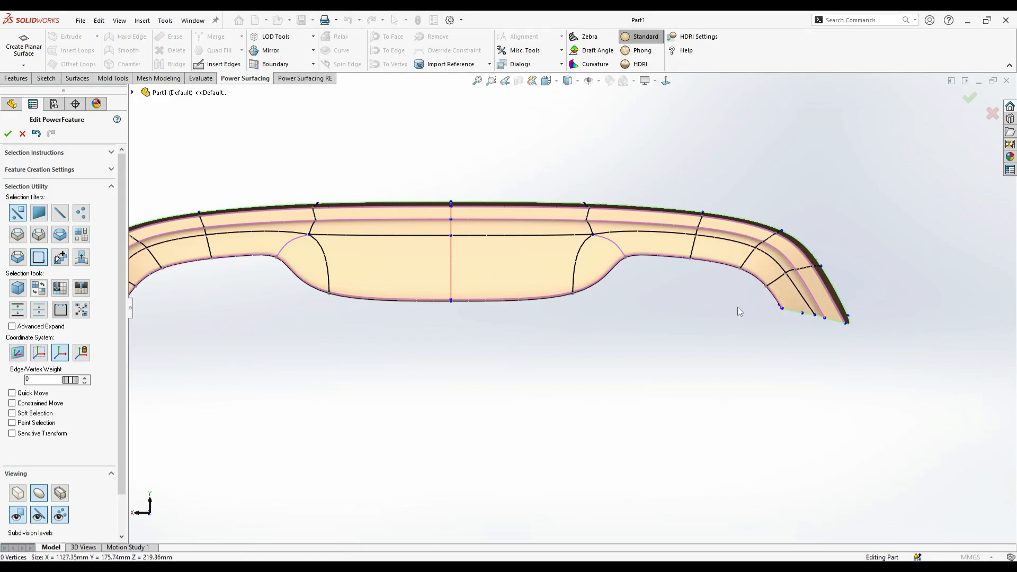
click(800, 318)
scroll(779, 321, down, 2)
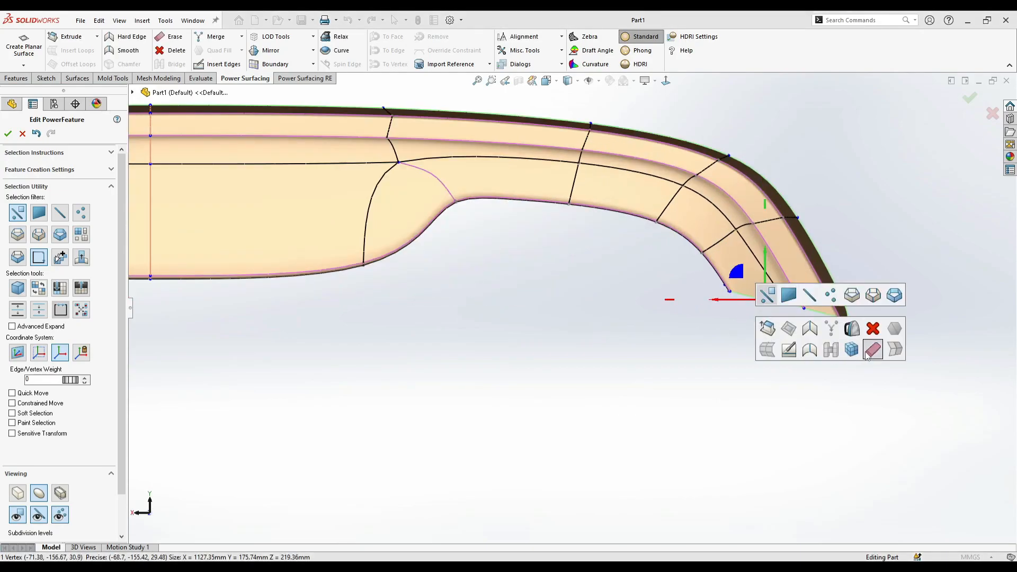
click(756, 345)
- Switch to the karbels6-11.jpeg reference photo, examine the shape of the cutout's arch, and return to the SOLIDWORKS model
scroll(684, 337, up, 7)
scroll(318, 268, down, 3)
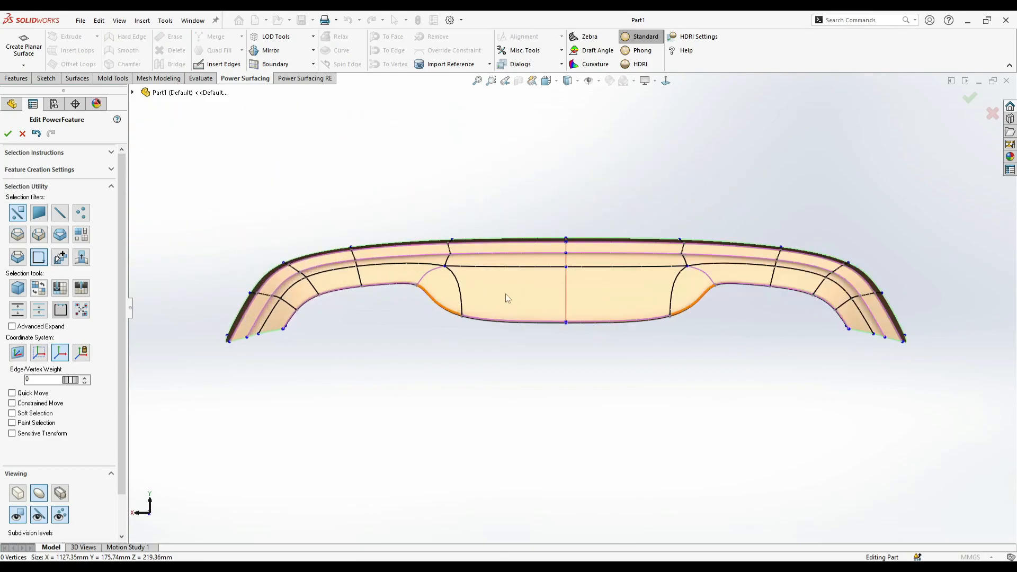
scroll(558, 386, down, 2)
scroll(738, 291, up, 2)
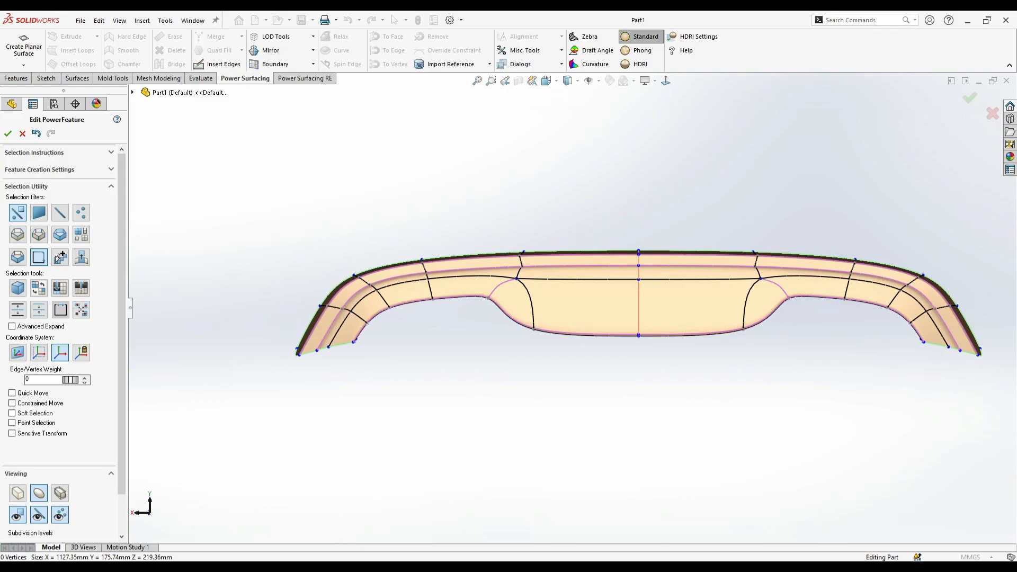
click(393, 523)
scroll(289, 328, up, 3)
scroll(287, 326, up, 2)
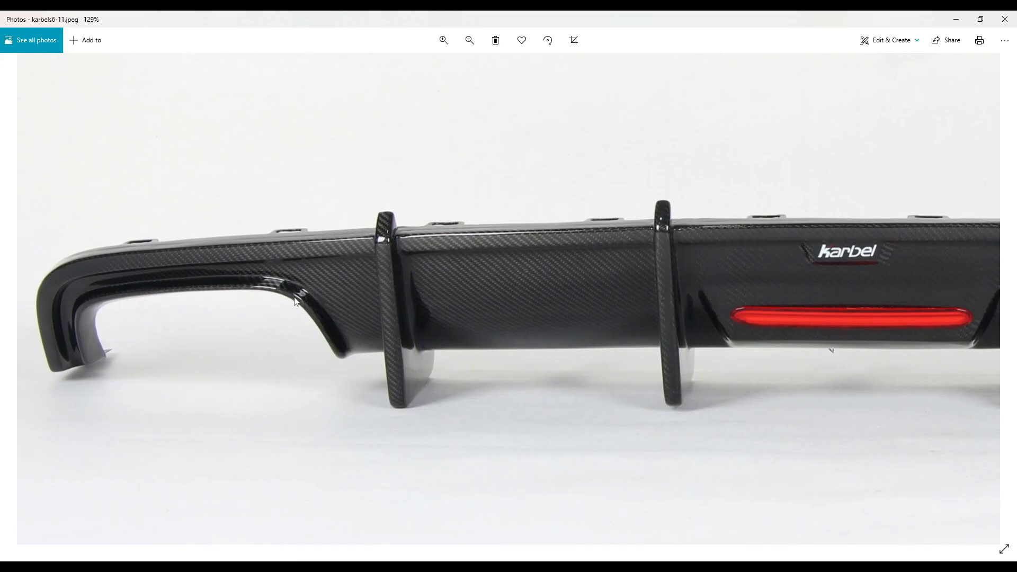
click(328, 569)
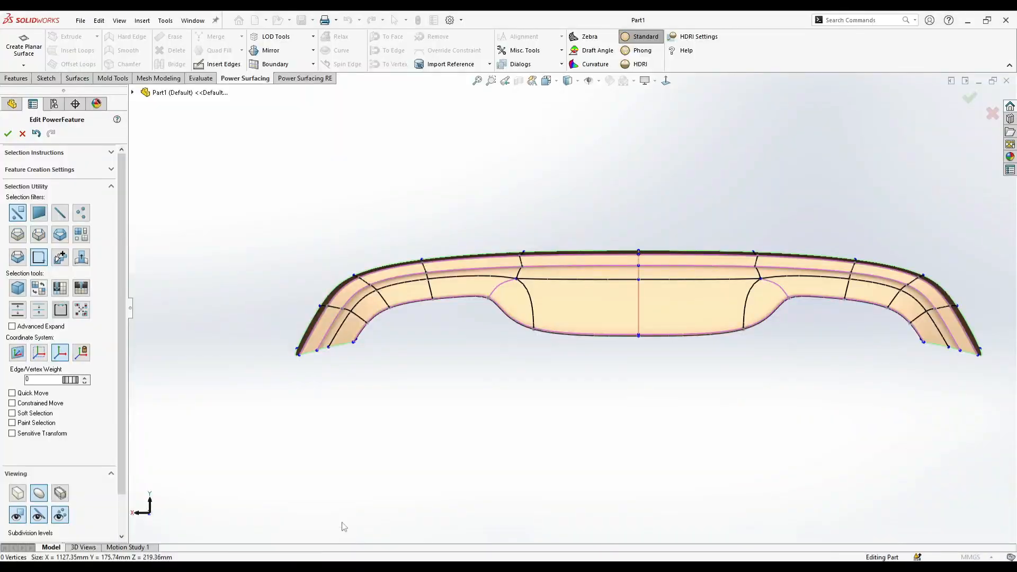
- Select the inner wall faces along the top and outer side of the cutout and move them upward to heighten the opening
scroll(459, 310, down, 3)
middle_drag(472, 320, 504, 273)
click(500, 273)
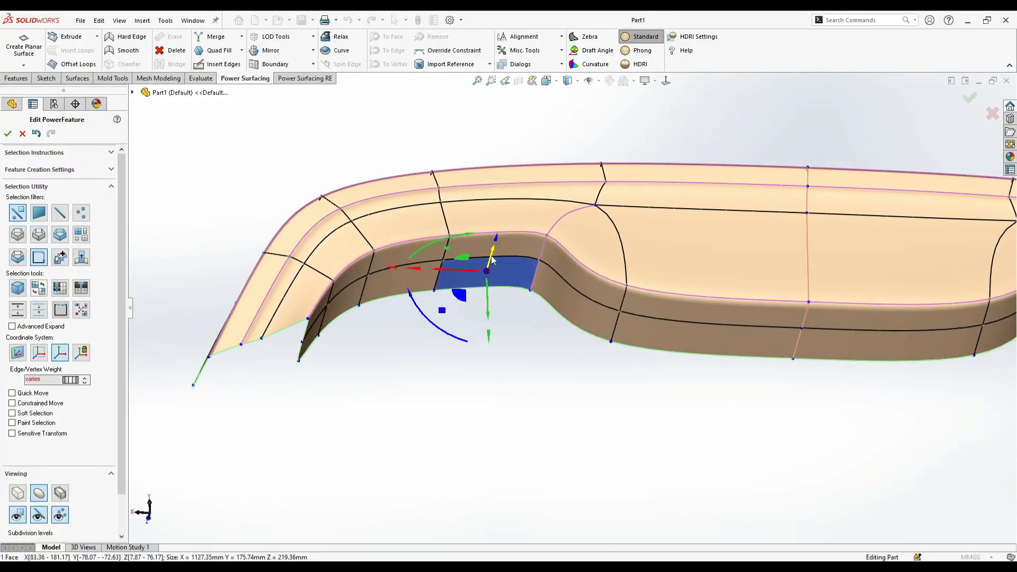
ctrl+click(490, 248)
middle_drag(362, 305, 332, 336)
ctrl+click(332, 336)
middle_drag(478, 291, 435, 331)
drag(428, 339, 438, 319)
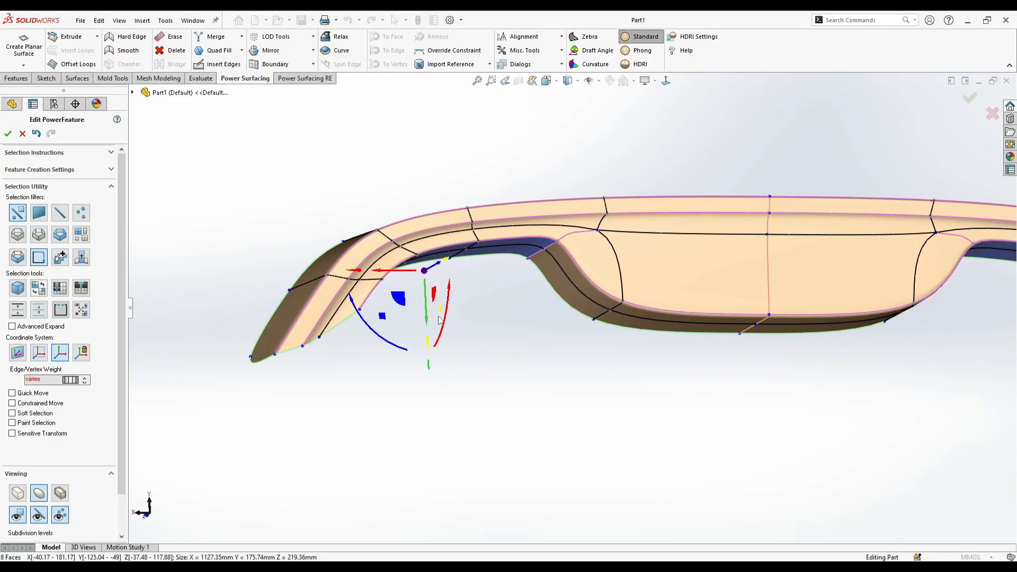
middle_drag(439, 319, 466, 286)
- Check the cutouts from the front, undo the last action, and shift the cutout's inner wall faces slightly outward
click(666, 82)
click(772, 208)
scroll(773, 209, up, 1)
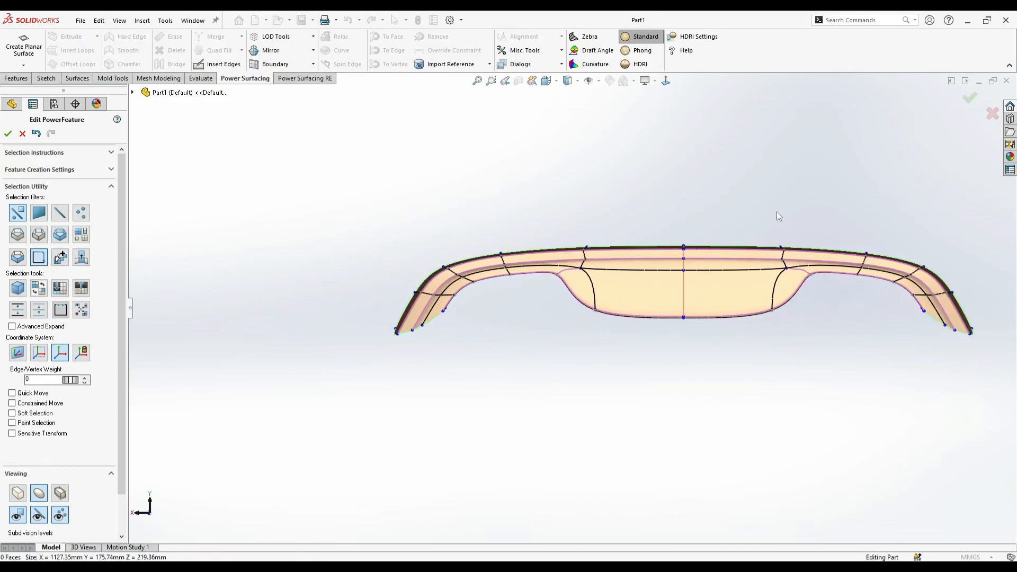
scroll(773, 208, down, 2)
scroll(358, 336, down, 1)
key(ctrl+z)
mouse_move(323, 321)
mouse_down()
mouse_move(312, 328)
mouse_move(320, 332)
mouse_up()
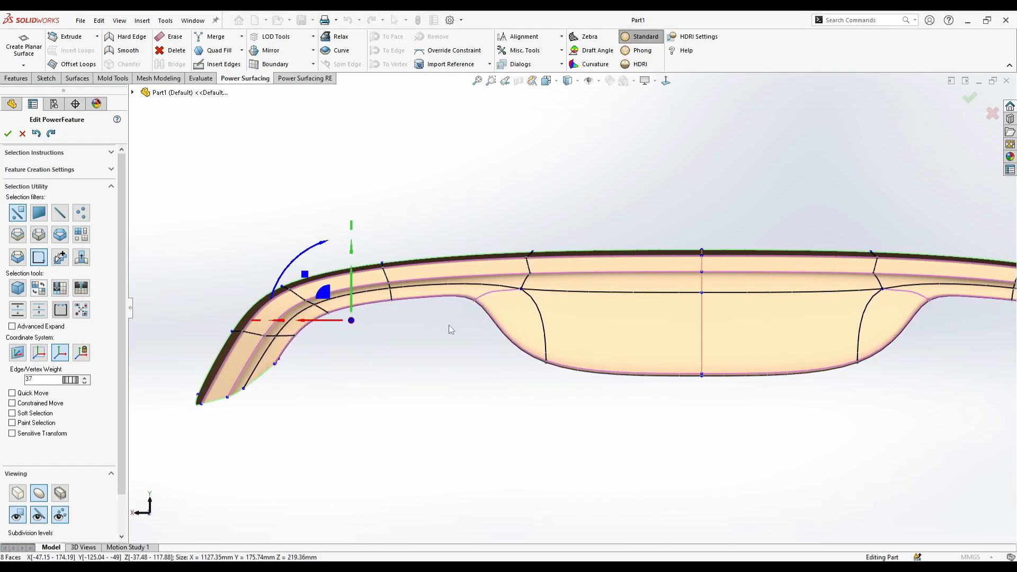
click(449, 422)
- Set the edge weight to 47 on the depth edges at the centre panel's lower corner
middle_drag(449, 422, 575, 379)
scroll(555, 362, down, 5)
click(554, 300)
scroll(525, 353, up, 1)
drag(68, 381, 446, 405)
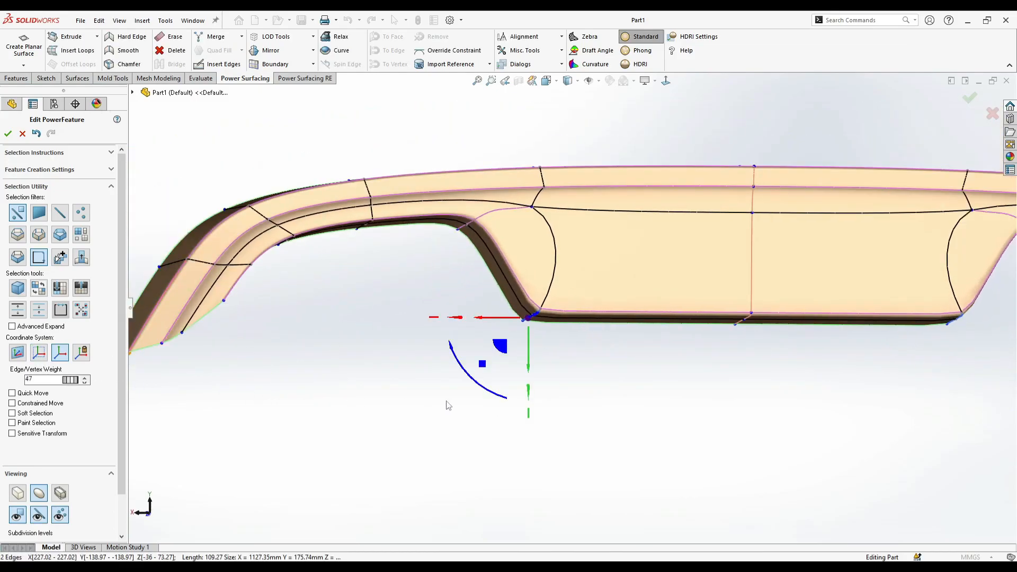
click(396, 366)
scroll(393, 362, up, 3)
middle_drag(391, 364, 384, 400)
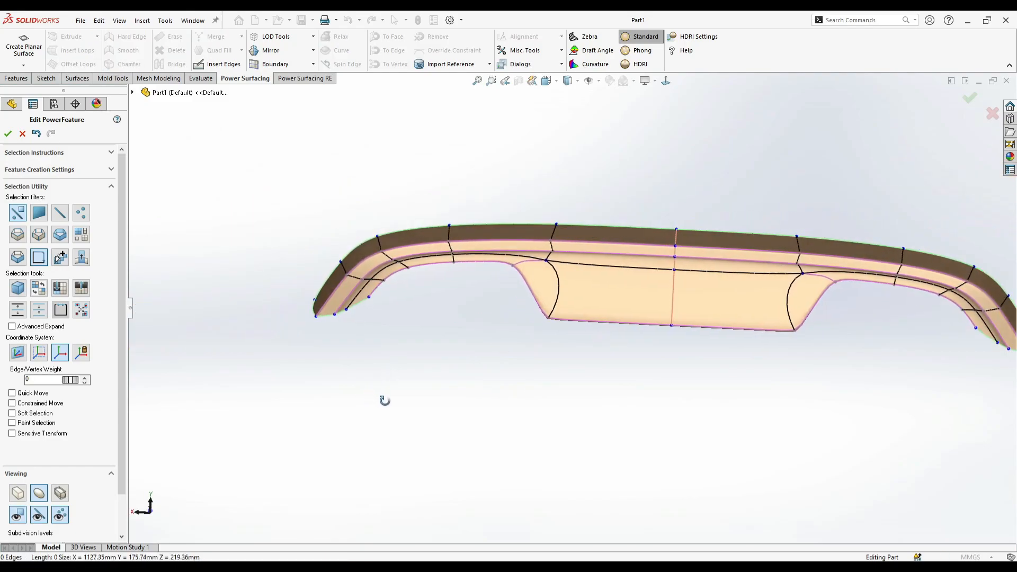
- Display the control mesh and insert a mid-height edge across the centre panel and back along the cutout's inner side wall
click(663, 82)
click(17, 493)
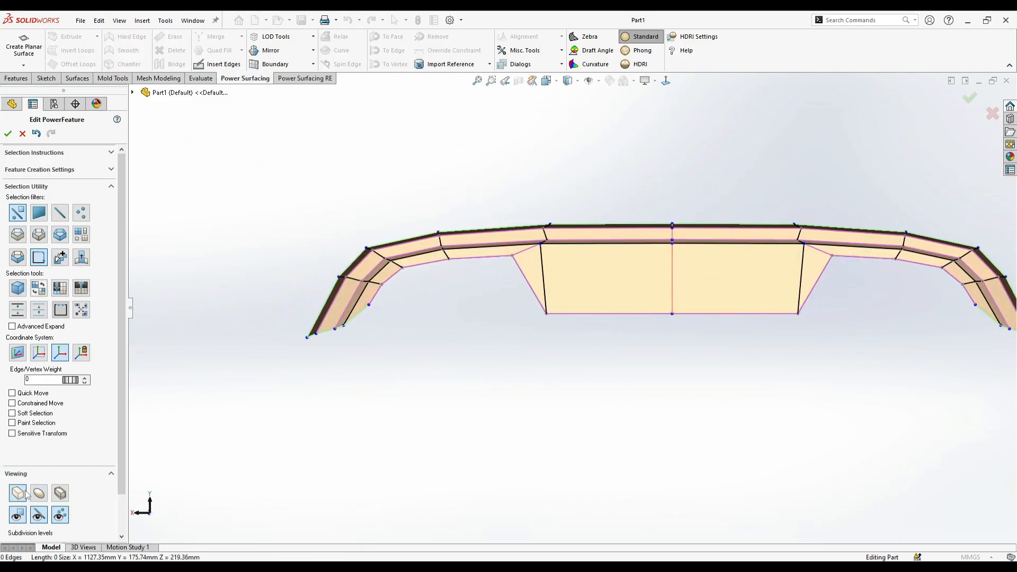
scroll(586, 313, up, 1)
scroll(778, 224, down, 3)
click(747, 317)
click(230, 67)
click(746, 319)
middle_drag(749, 321, 694, 317)
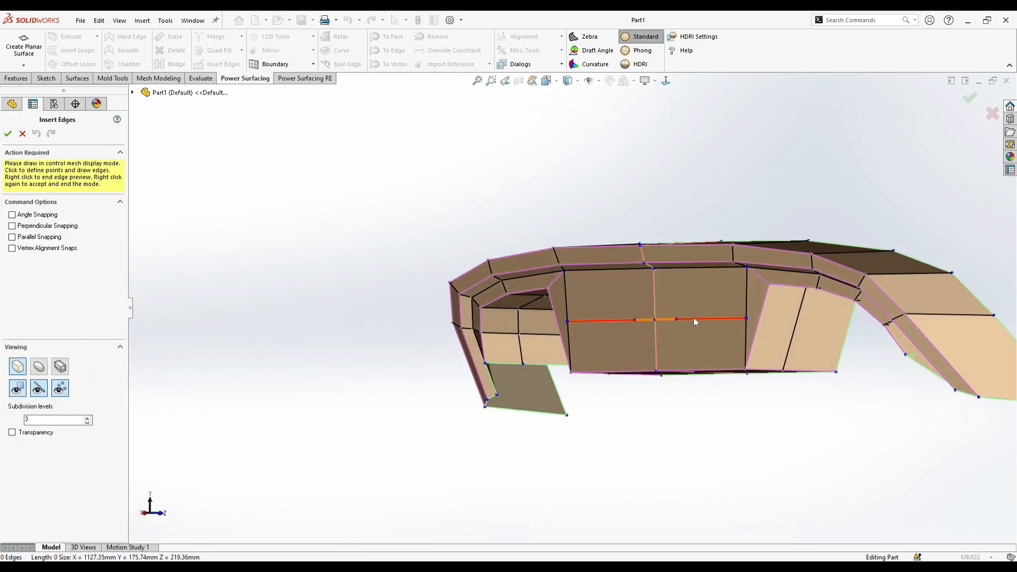
click(851, 323)
right_click(792, 328)
right_click(734, 334)
middle_drag(733, 333, 818, 325)
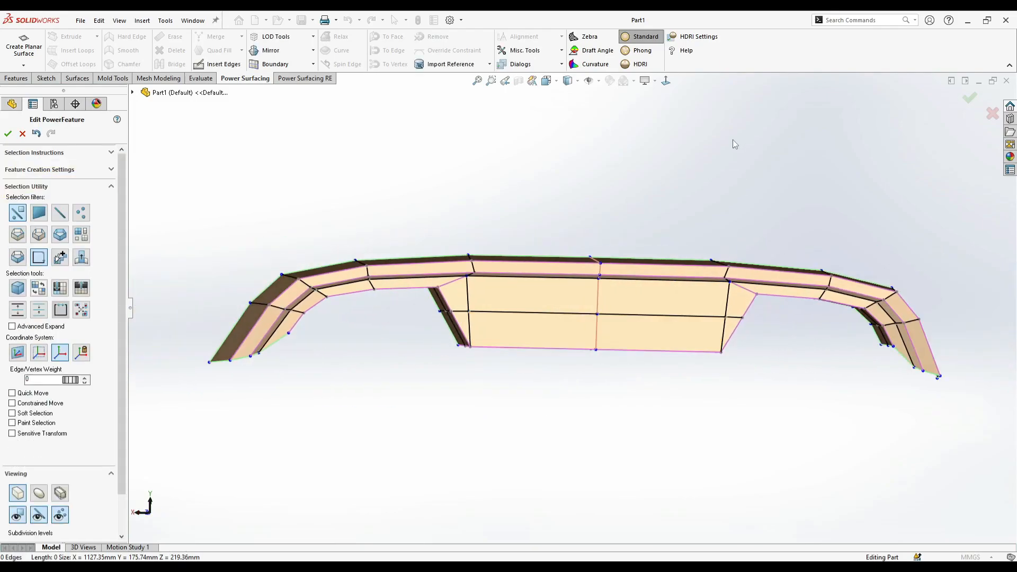
click(666, 81)
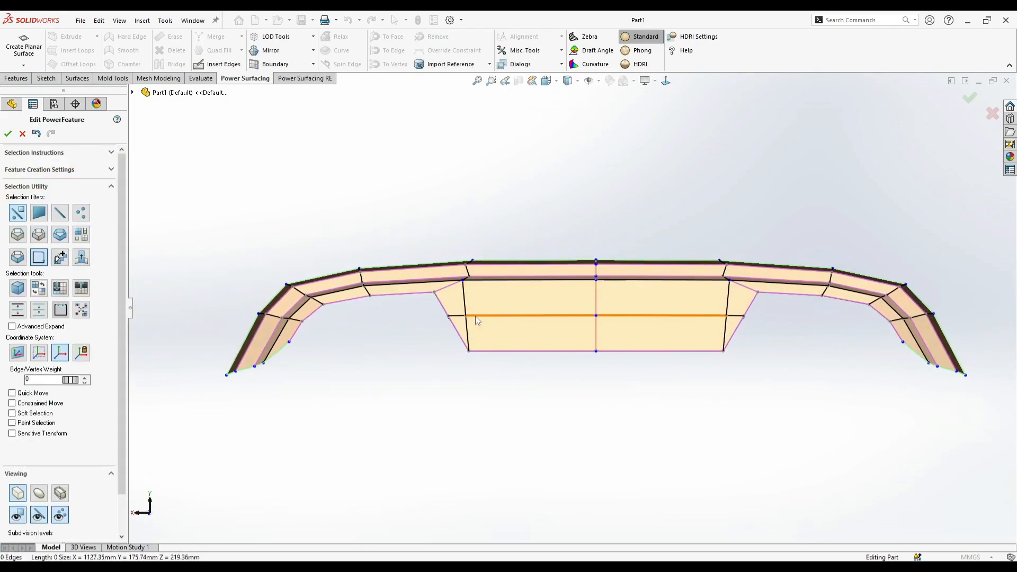
- Insert an edge loop that follows the cutout's arch just outside the opening
scroll(339, 304, down, 5)
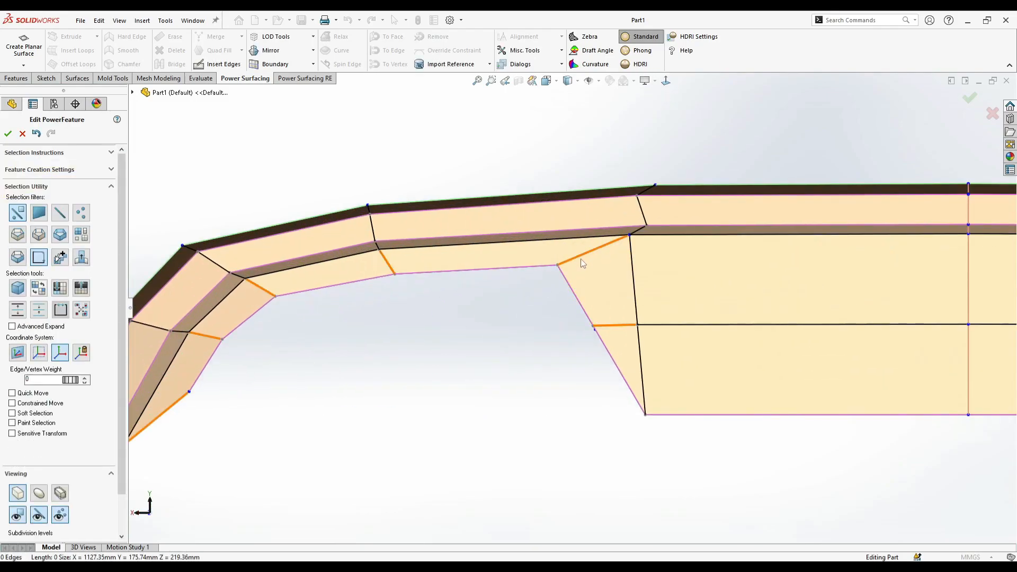
scroll(569, 304, up, 5)
scroll(882, 352, down, 5)
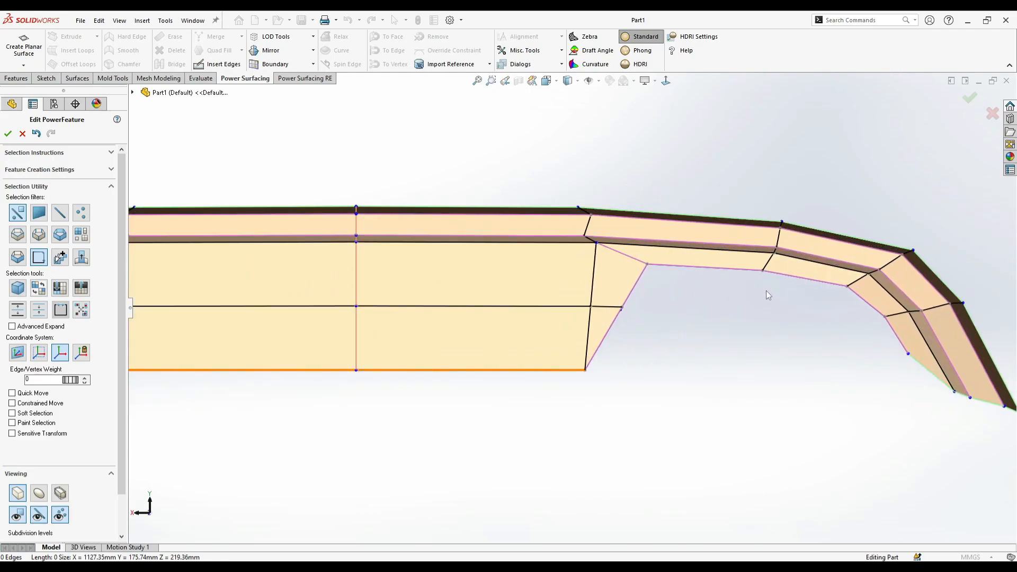
click(630, 258)
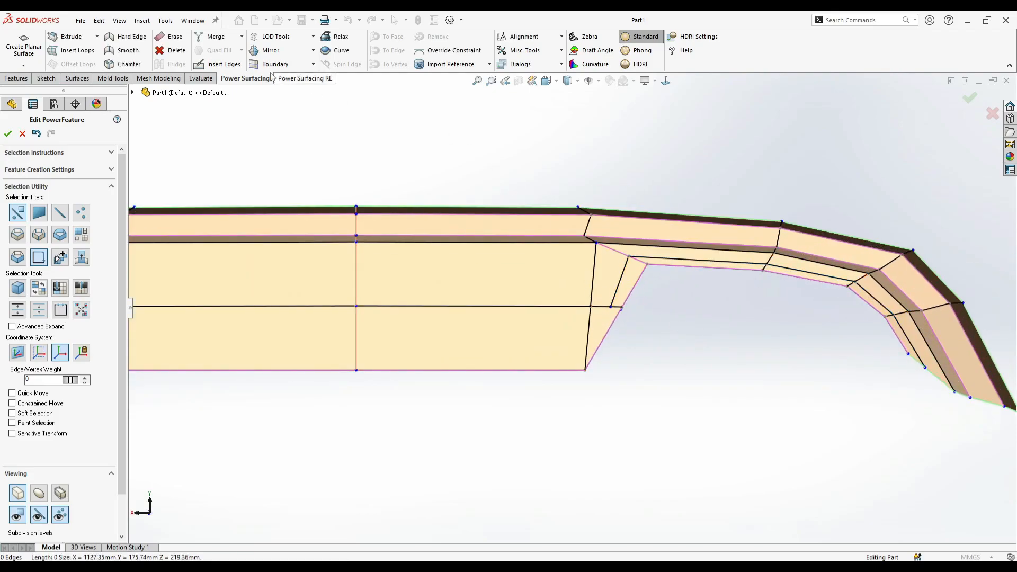
- Insert an edge from the new loop's end to the panel's lower corner, and delete it together with the adjacent lower side edge
click(218, 64)
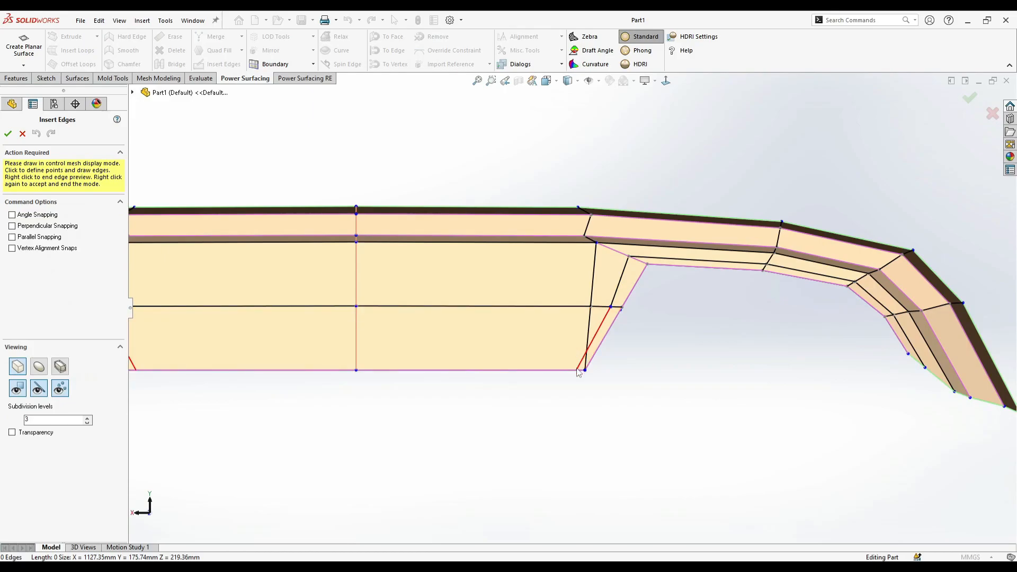
right_click(665, 358)
right_click(665, 358)
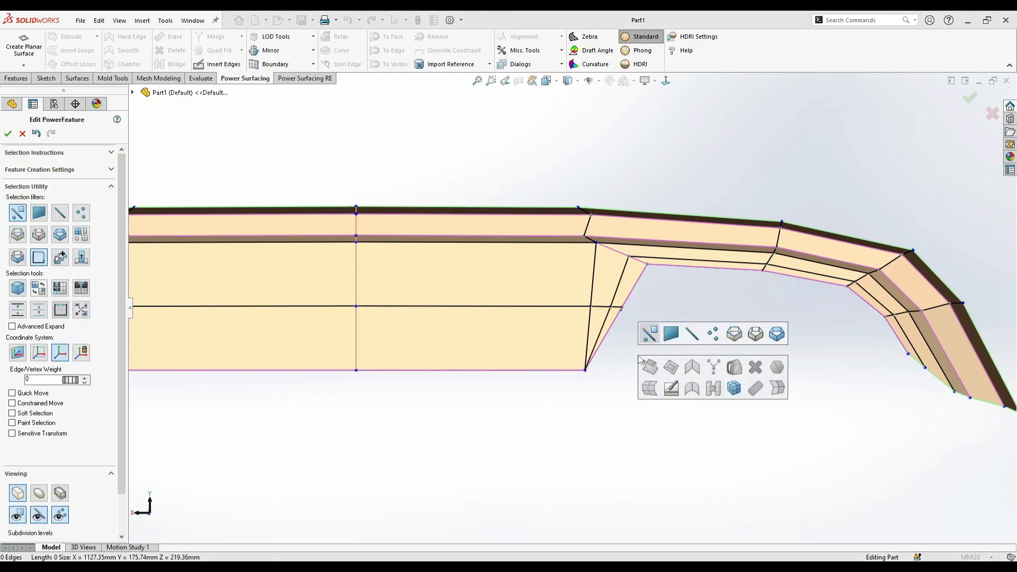
click(605, 336)
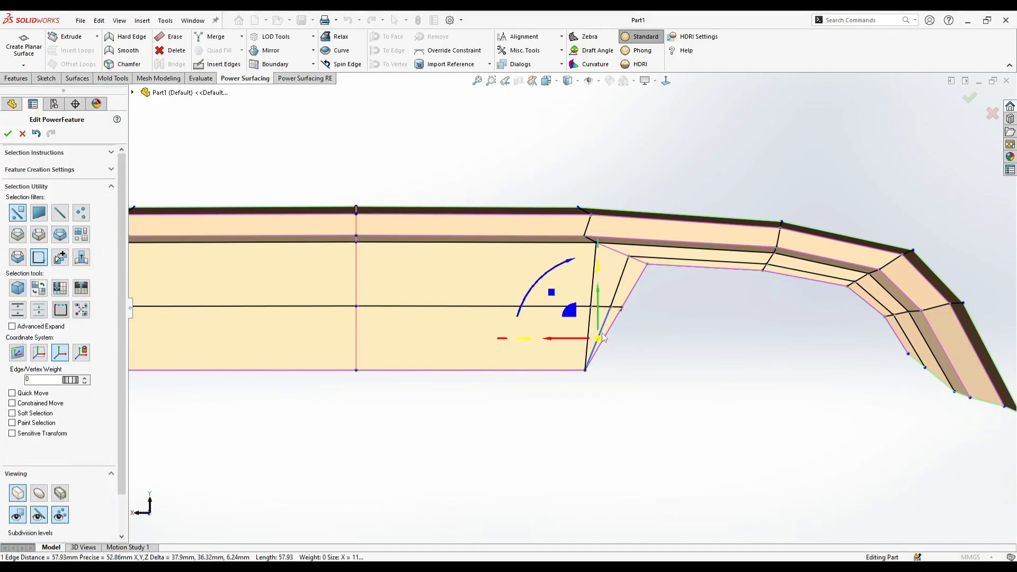
click(708, 413)
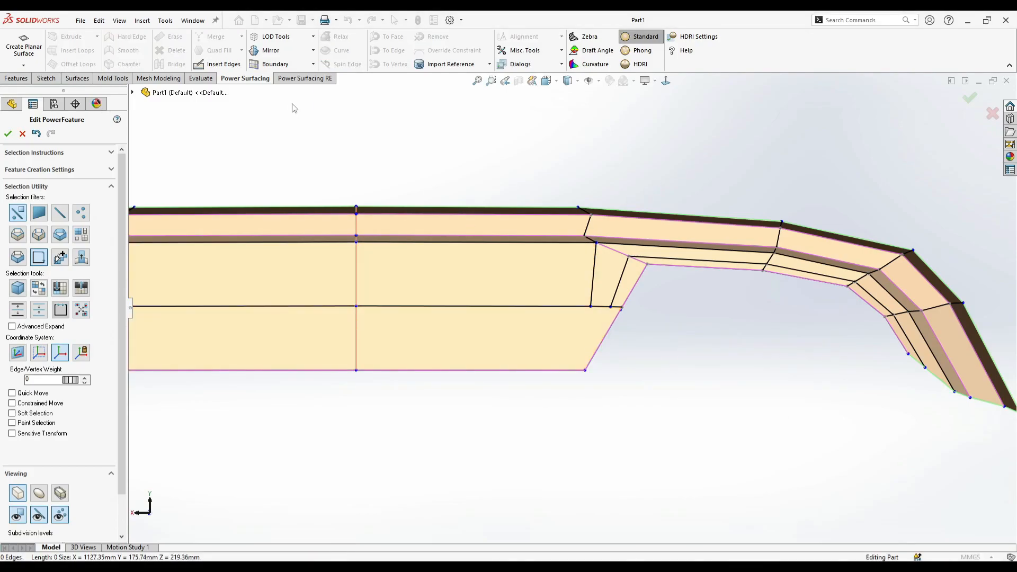
click(221, 65)
scroll(569, 318, down, 3)
click(629, 301)
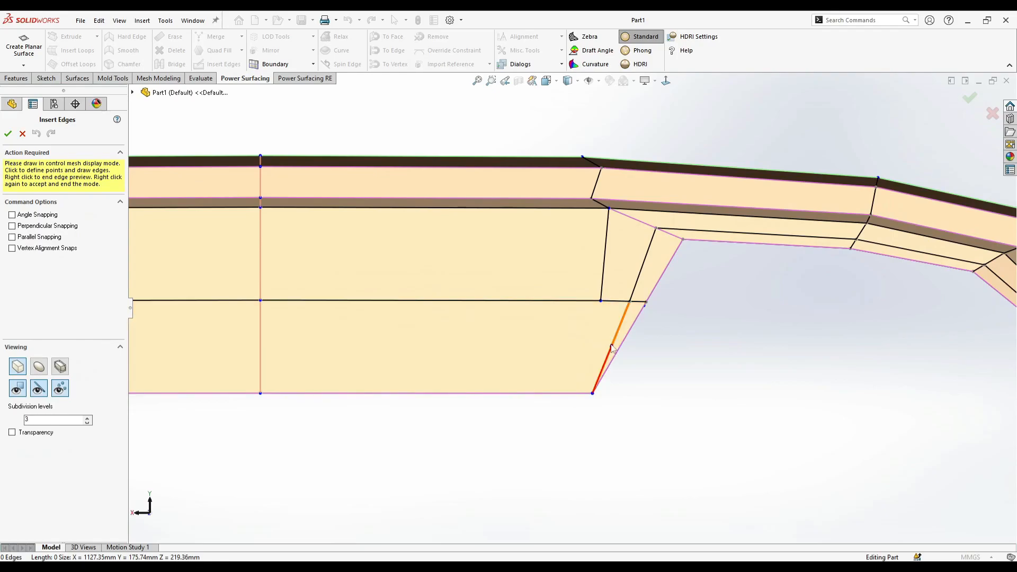
key(Escape)
- Insert two slanted edges from the mid-height vertices beside the cutout down to the centre panel's lower edge
click(216, 65)
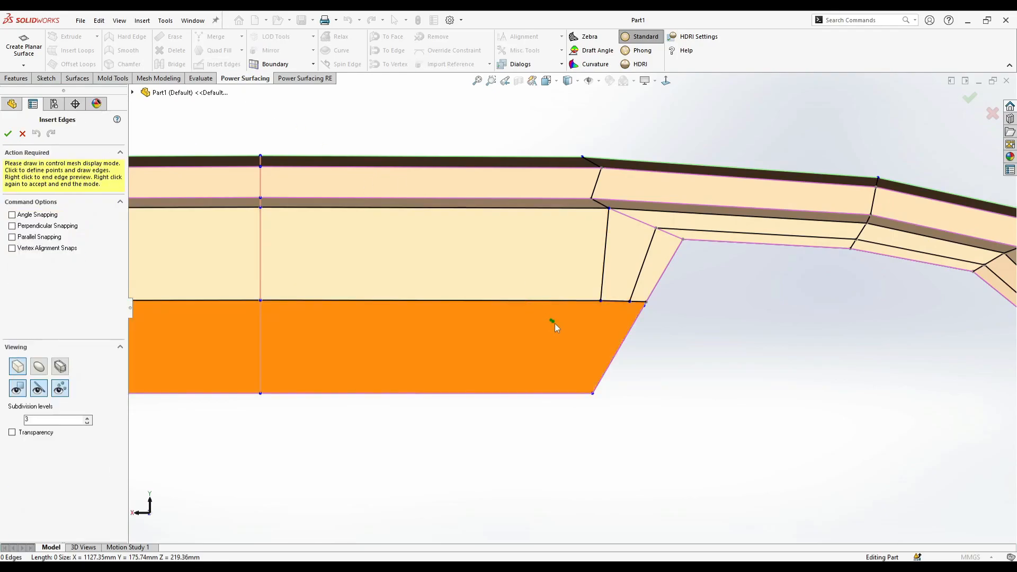
click(630, 300)
click(551, 393)
click(600, 300)
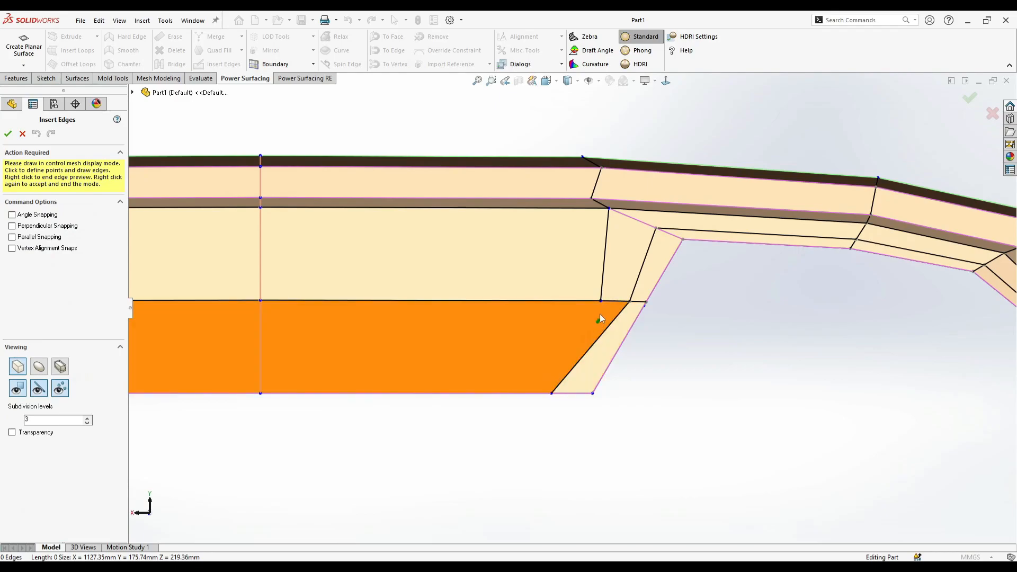
click(521, 393)
right_click(544, 378)
right_click(546, 377)
- Reposition the mid-height and lower-edge vertices beside the cutout so both slanted edges run straight and nearly parallel to its side
click(600, 301)
mouse_move(582, 302)
mouse_down()
mouse_move(562, 308)
mouse_move(598, 306)
mouse_up()
click(629, 301)
click(672, 345)
scroll(659, 344, up, 2)
drag(555, 369, 553, 371)
click(614, 347)
click(595, 303)
drag(581, 304, 585, 305)
click(635, 326)
scroll(586, 262, down, 2)
mouse_move(526, 389)
mouse_down()
mouse_move(518, 393)
mouse_move(530, 390)
mouse_up()
click(648, 376)
scroll(647, 375, up, 5)
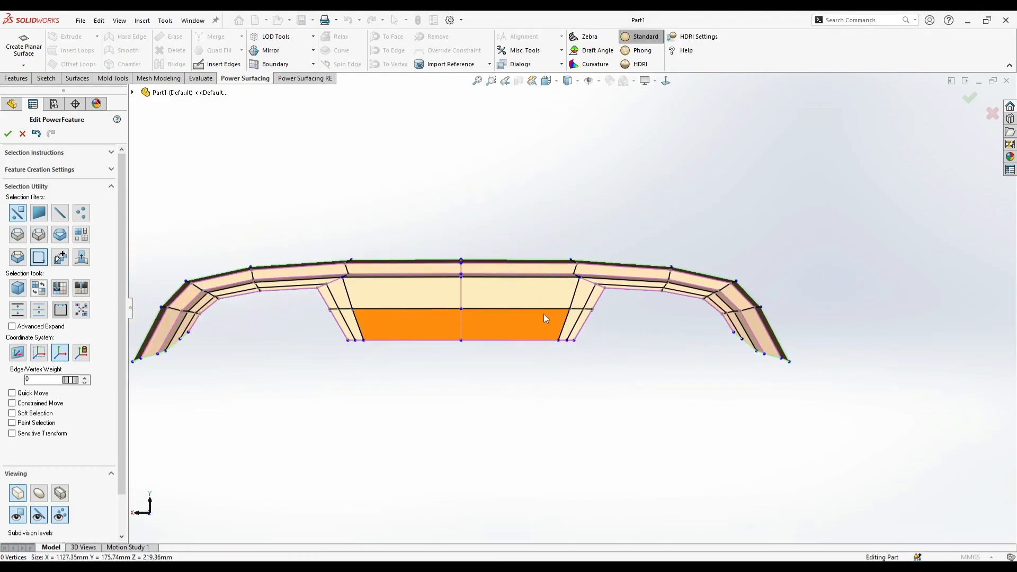
- Select the edge loop following the cutout's arch and set its edge weight to 45
scroll(607, 311, down, 5)
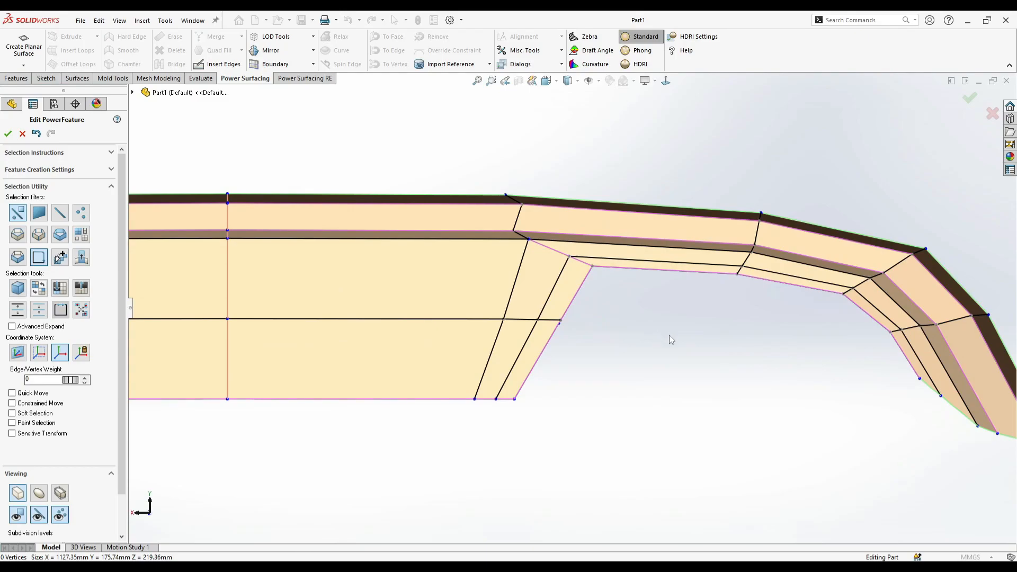
click(550, 289)
click(528, 336)
ctrl+click(554, 295)
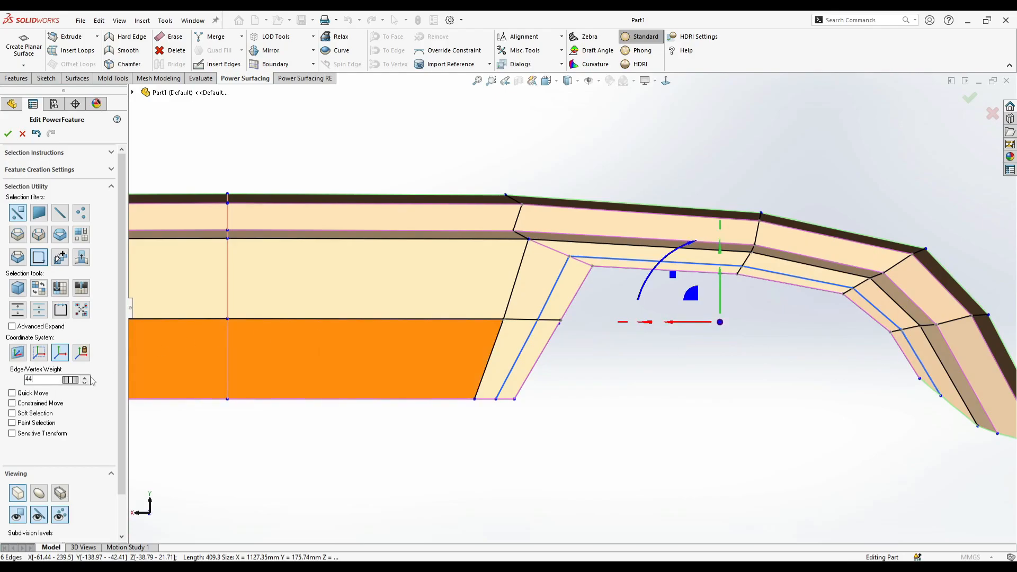
click(669, 349)
- Select the upper edges of the arch loop and move them forward about 9.4 mm
middle_drag(669, 349, 657, 315)
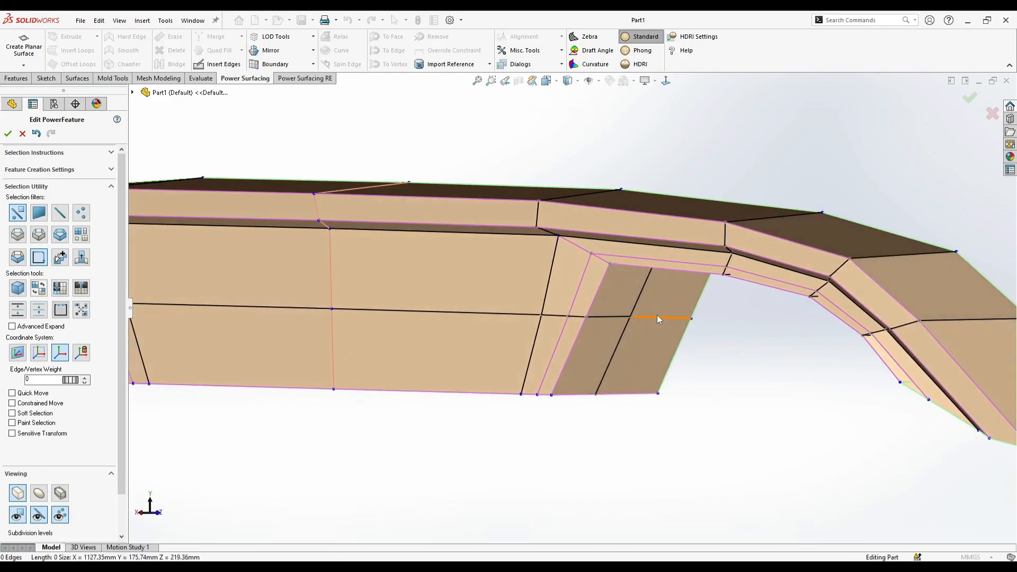
click(697, 264)
ctrl+click(578, 298)
middle_drag(578, 297, 639, 366)
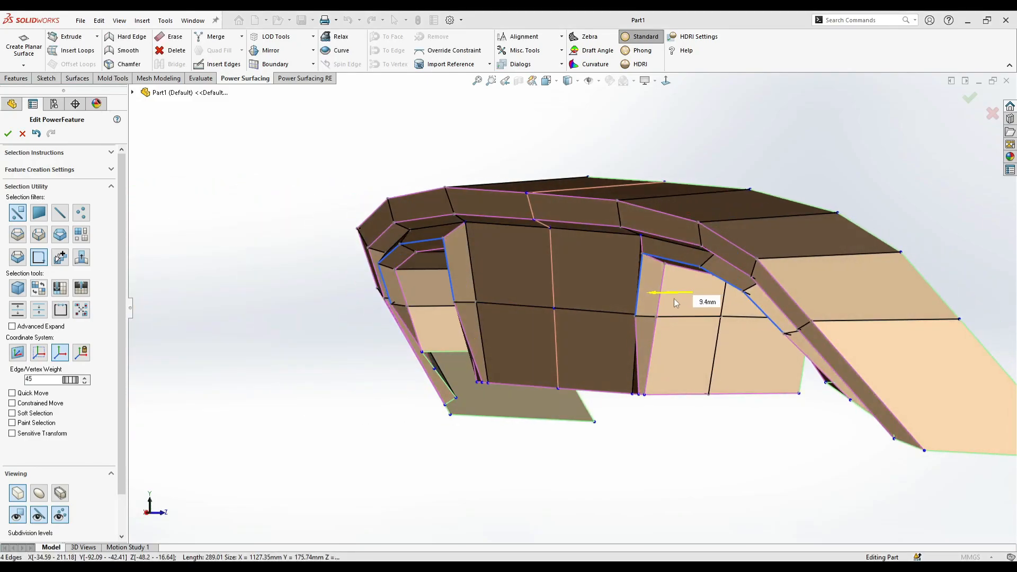
middle_drag(674, 302, 784, 402)
click(623, 392)
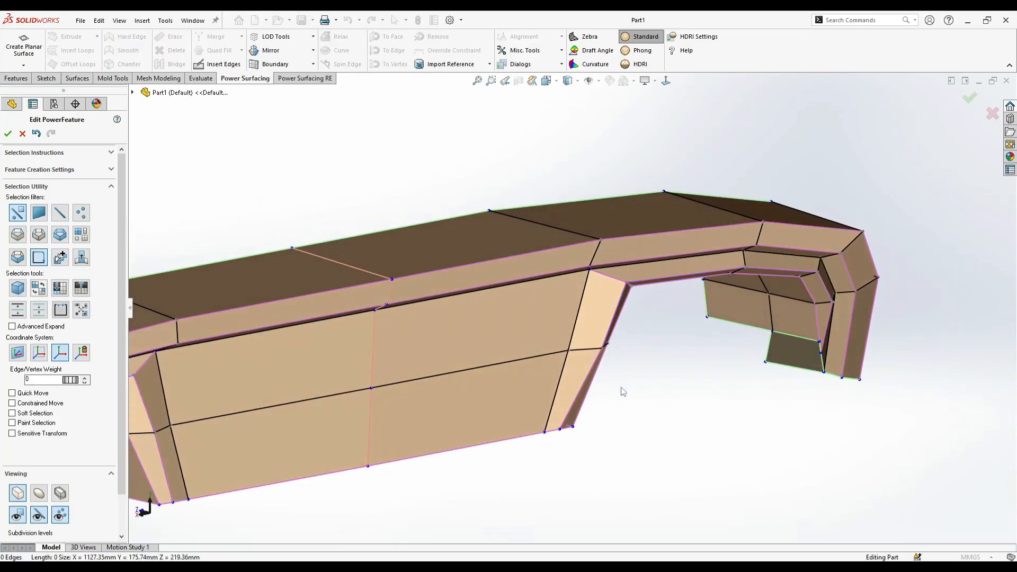
- Insert an edge beside the arch loop from the panel's lower edge through the mid-height edge to the diagonal corner edge
click(224, 65)
scroll(541, 396, down, 5)
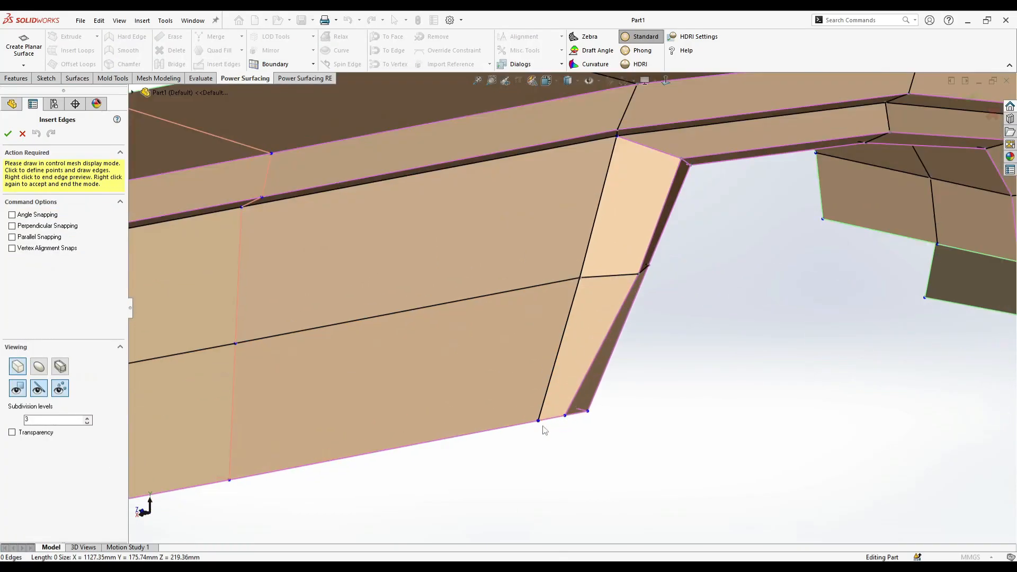
mouse_move(555, 423)
middle_down()
mouse_move(504, 379)
mouse_move(407, 360)
middle_up()
click(425, 353)
click(489, 217)
scroll(491, 202, down, 1)
ctrl+middle_drag(491, 202, 504, 310)
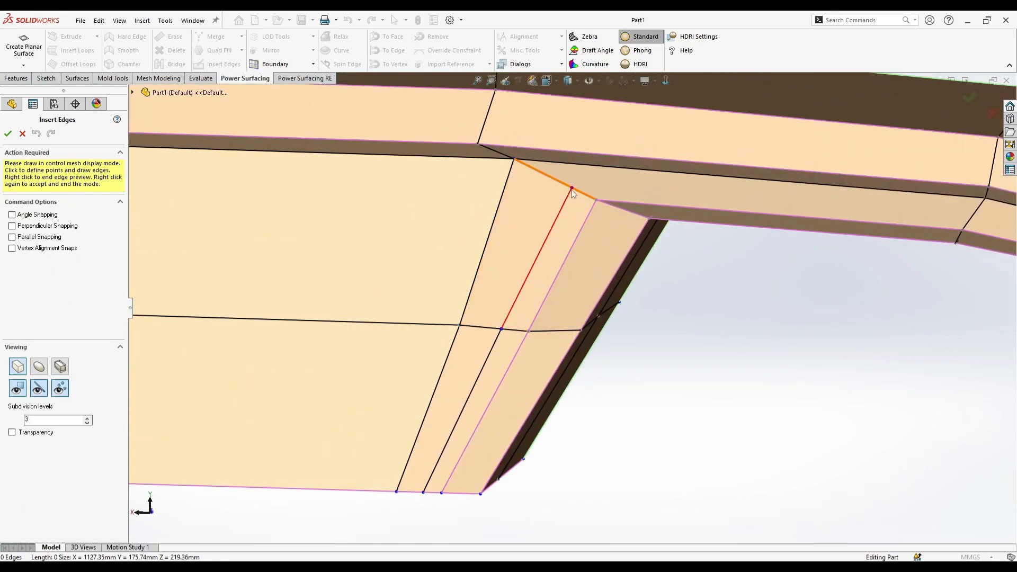
click(571, 190)
- Continue the inserted edge along the arch's upper band and down the outer leg to its bottom edge, and finish the insertion
scroll(816, 257, up, 2)
scroll(819, 259, down, 2)
click(856, 251)
scroll(865, 262, up, 3)
scroll(847, 303, down, 3)
click(833, 311)
click(942, 404)
scroll(941, 406, up, 2)
scroll(815, 462, down, 3)
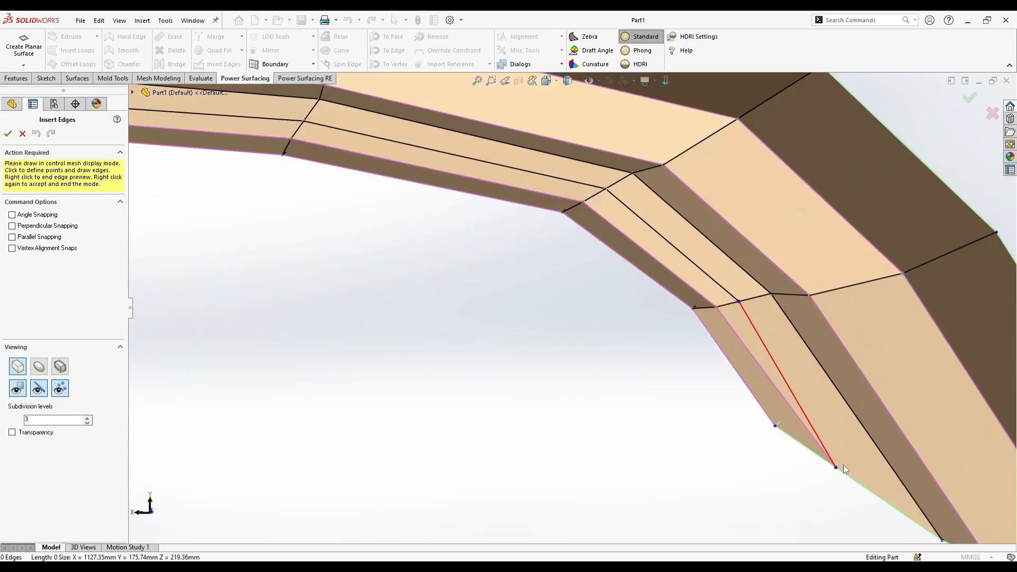
scroll(843, 465, up, 3)
right_click(788, 482)
right_click(788, 482)
- Switch to the karbels6-11.jpeg reference photo and examine the cutout's lip and slanted side up close
mouse_move(328, 567)
click(387, 516)
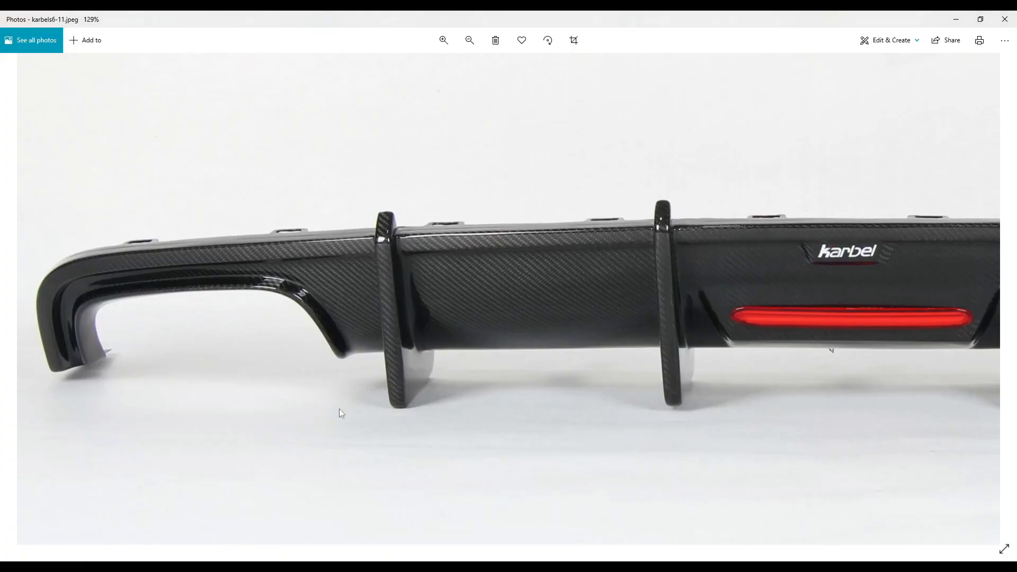
scroll(225, 322, up, 4)
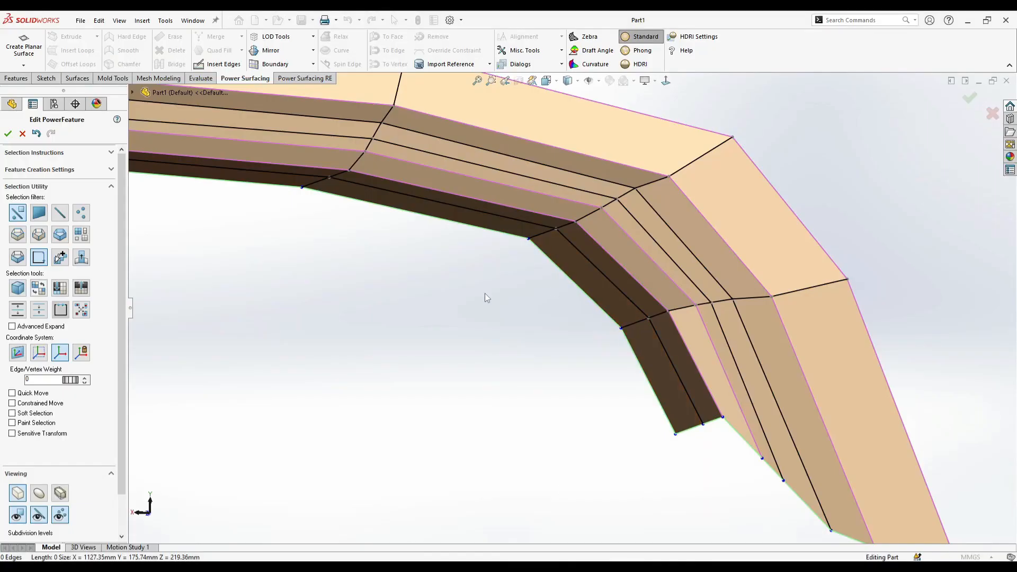
- Return to the model, select the inserted edge loop around the cutout arch and slanted side, and give it an edge weight
middle_drag(484, 298, 377, 264)
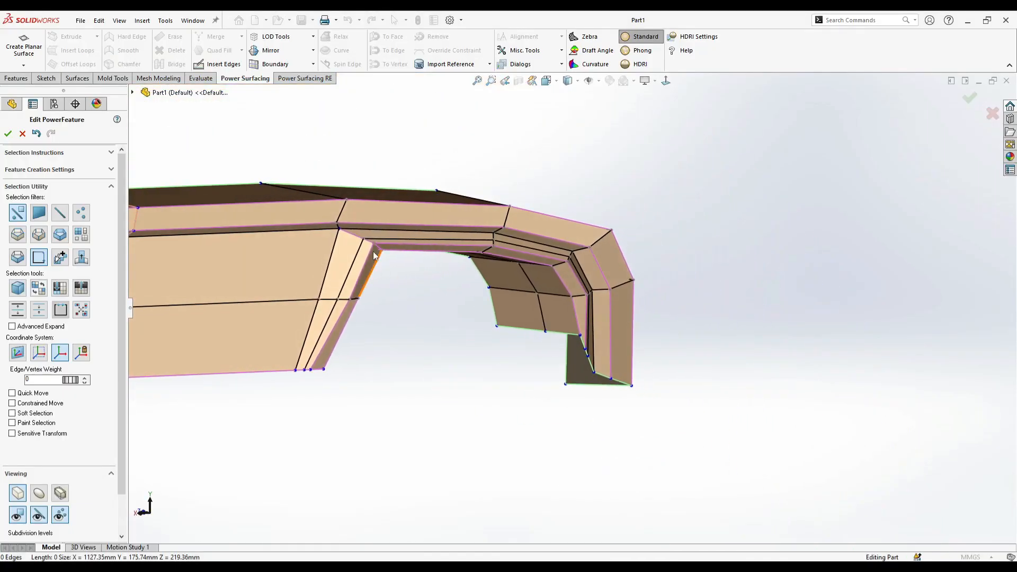
scroll(377, 264, down, 3)
click(428, 253)
ctrl+click(367, 273)
ctrl+click(323, 389)
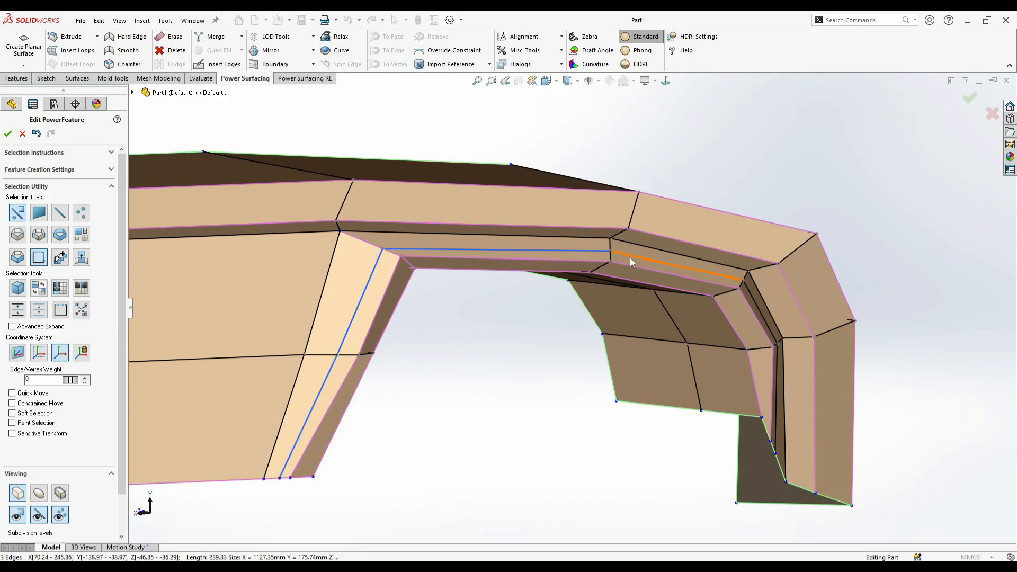
ctrl+click(764, 306)
middle_drag(764, 313, 825, 370)
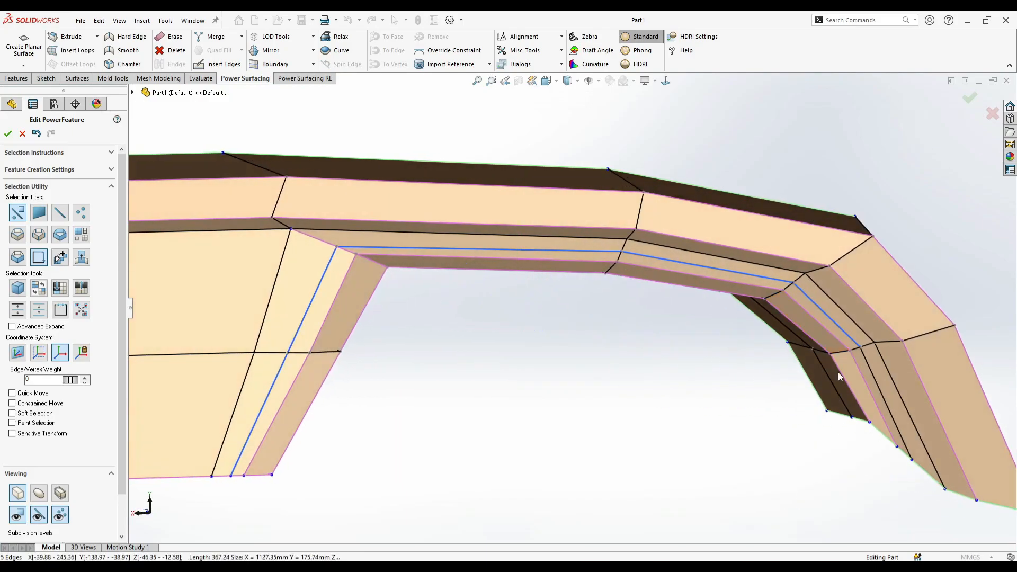
middle_drag(494, 320, 377, 322)
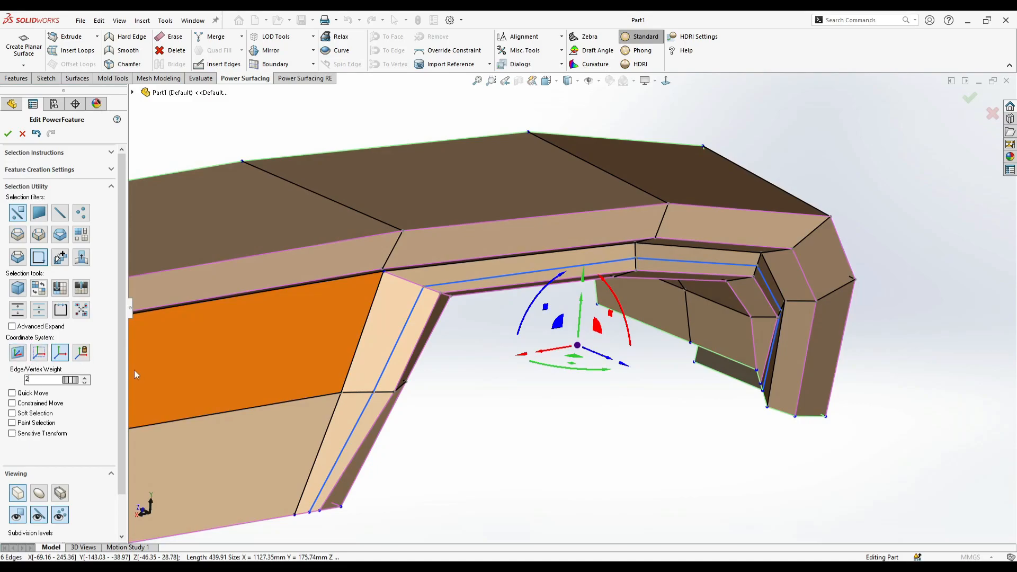
- Select the upper edges of the inserted arch loop and shift them in depth so the strip beside the lip faces forward
click(576, 379)
click(541, 272)
ctrl+click(668, 261)
ctrl+click(772, 295)
middle_drag(771, 294, 673, 259)
middle_drag(424, 319, 390, 321)
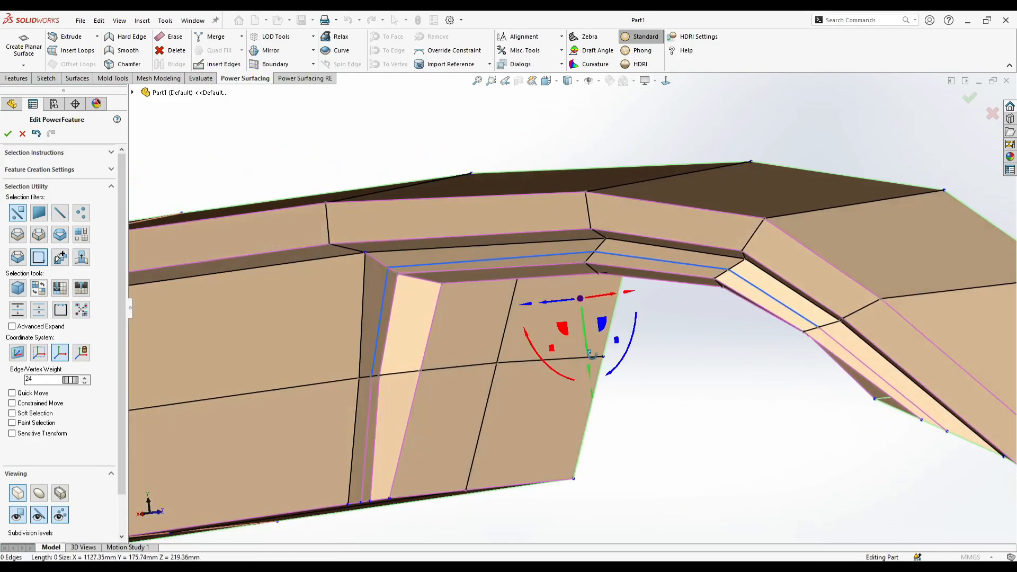
middle_drag(320, 318, 555, 310)
key(Escape)
key(ctrl+z)
drag(538, 302, 530, 308)
middle_drag(530, 307, 561, 323)
click(560, 323)
scroll(560, 323, up, 1)
- In the front view, adjust the inserted loop's corner vertex at the top of the cutout's slanted side to even out the strip
click(665, 81)
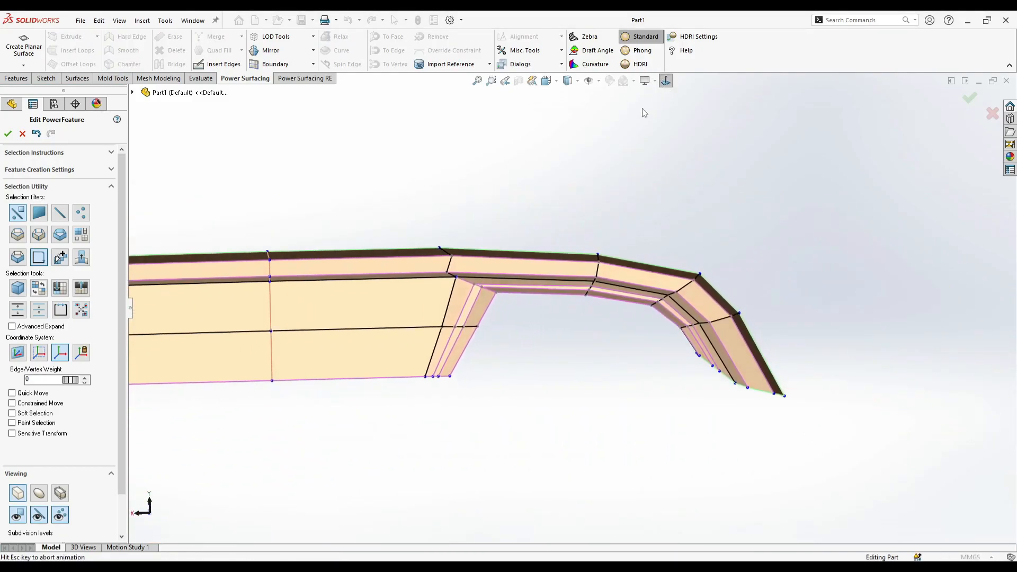
click(666, 81)
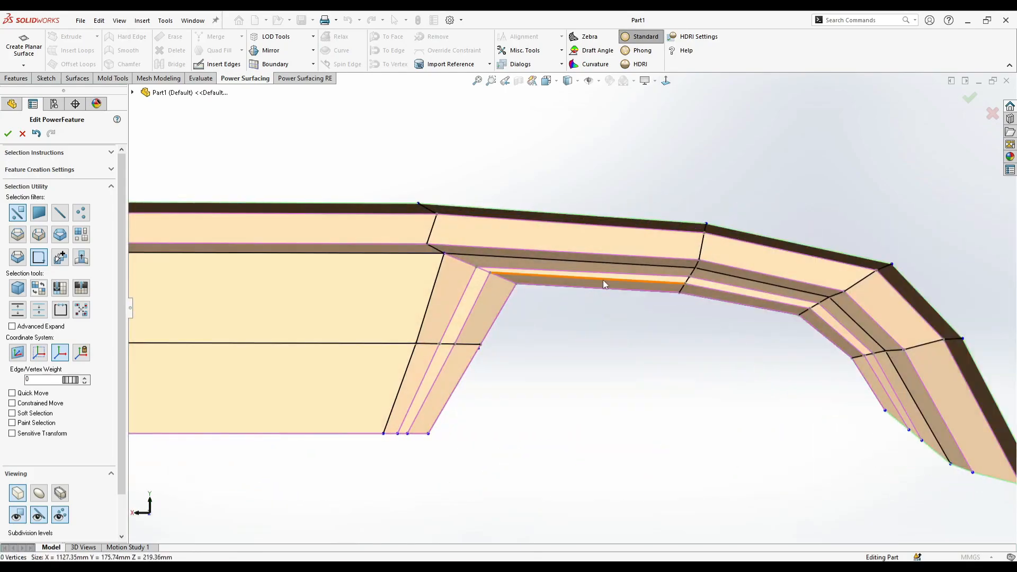
scroll(467, 272, up, 4)
click(438, 273)
drag(418, 248, 423, 245)
scroll(592, 413, up, 5)
scroll(486, 296, down, 3)
drag(517, 265, 512, 269)
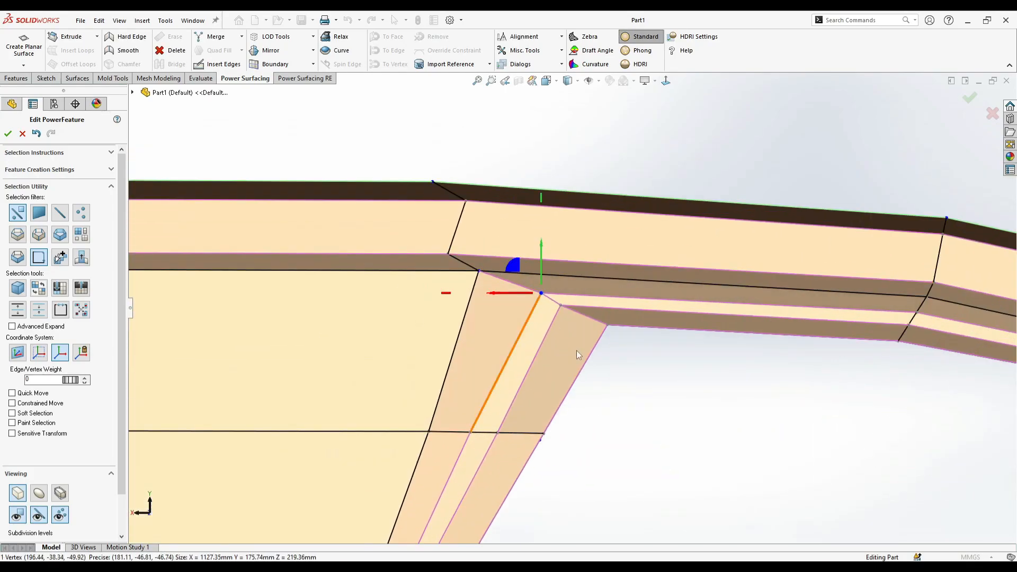
click(638, 398)
scroll(639, 399, up, 5)
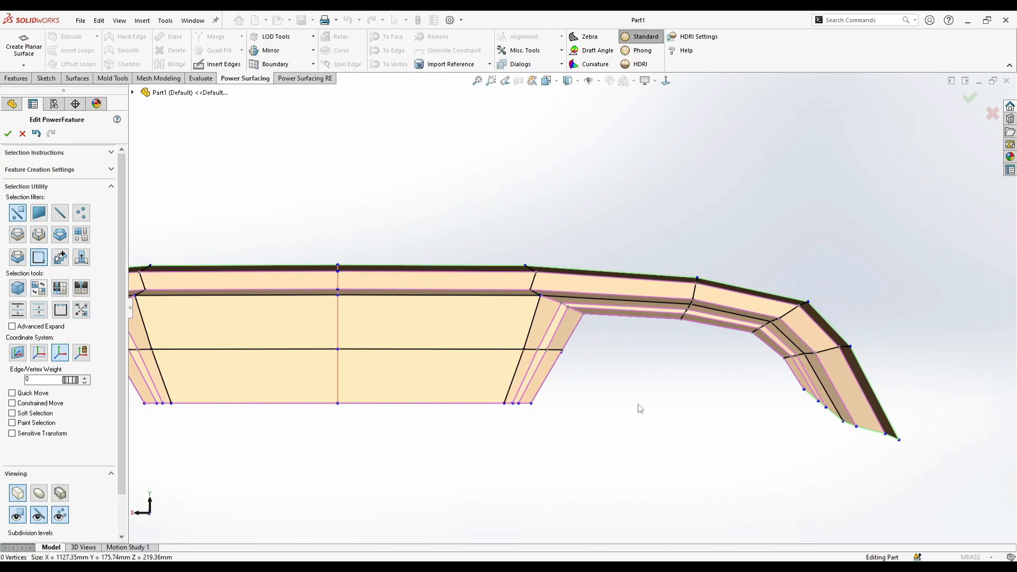
- Select all vertices of the side section and move them outward until the body is about 1400 mm wide overall
scroll(402, 313, up, 5)
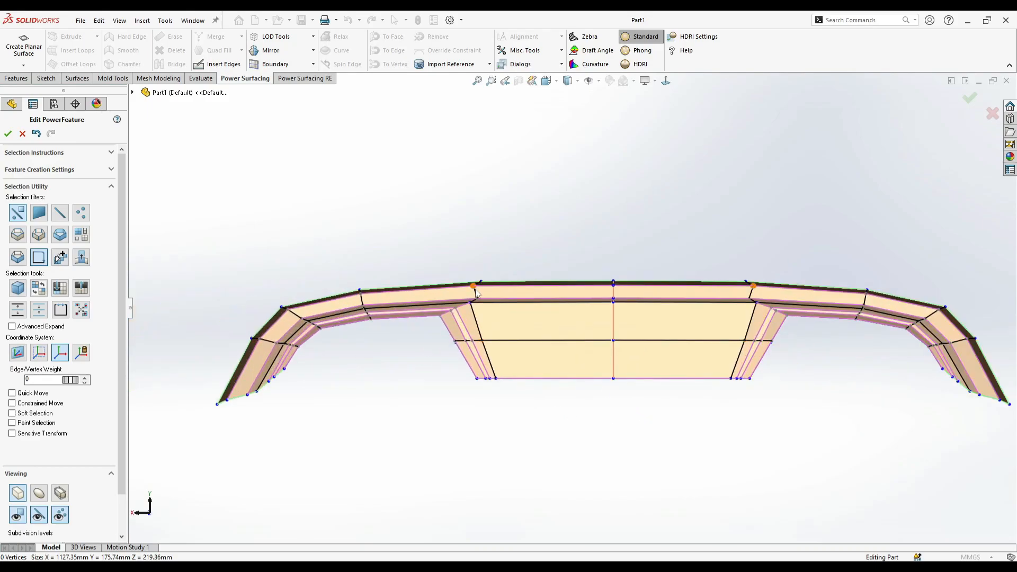
scroll(614, 469, up, 3)
scroll(683, 363, down, 2)
drag(901, 232, 637, 440)
drag(695, 319, 774, 367)
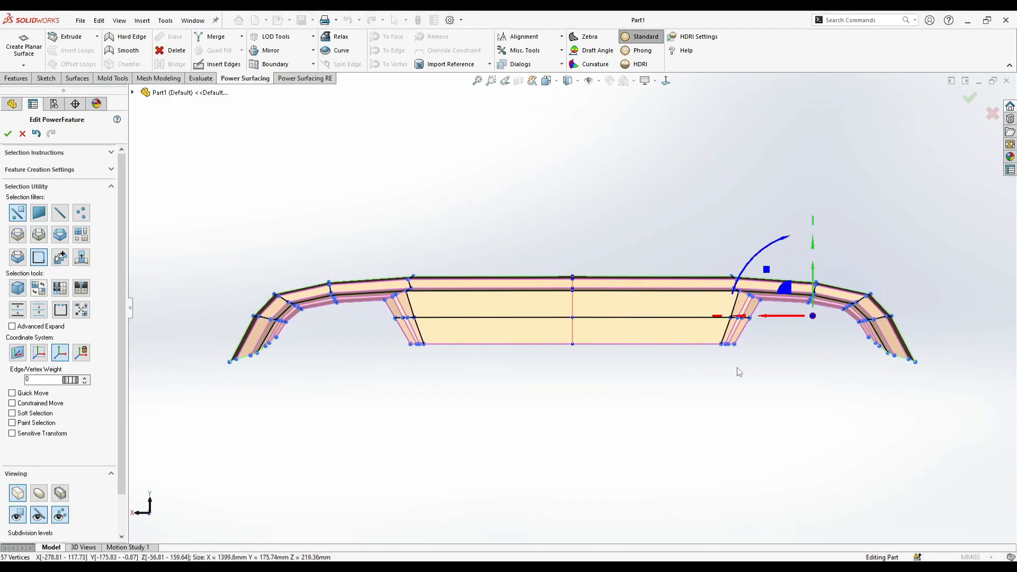
- Select the three inner bottom edges of the outer leg, move them down and make them level
scroll(828, 312, down, 3)
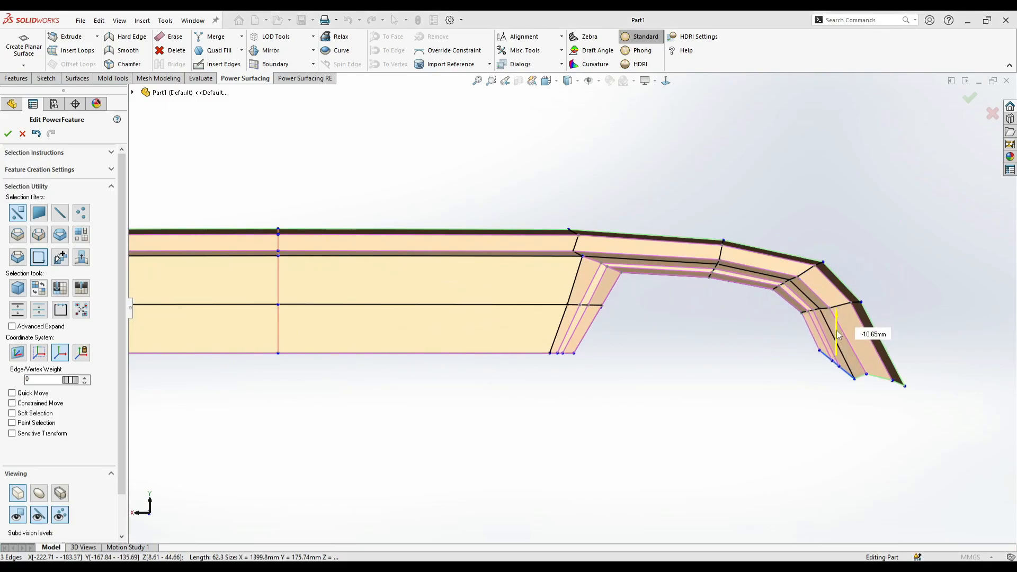
scroll(895, 374, down, 3)
drag(791, 287, 792, 314)
click(775, 398)
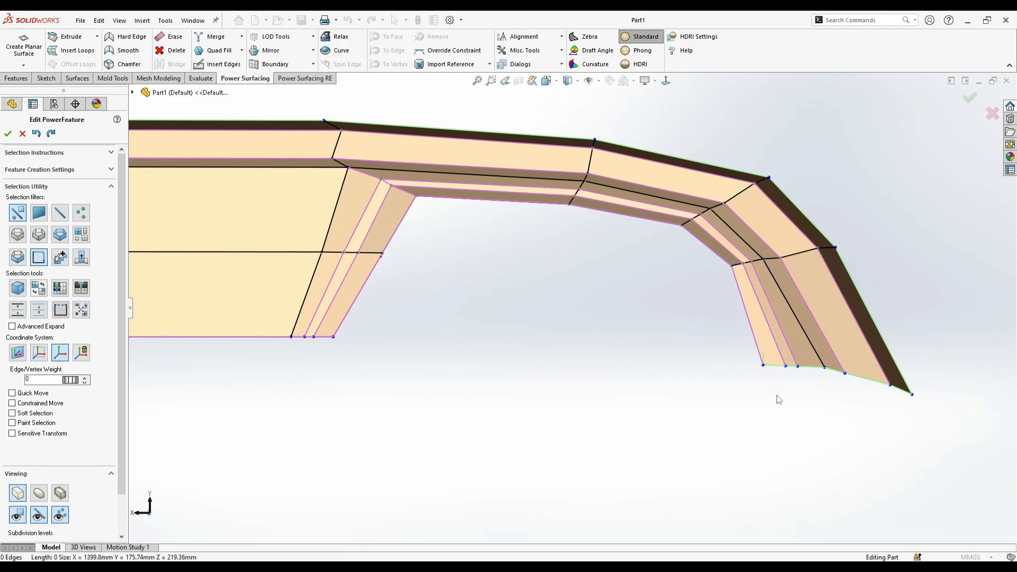
- Reposition the outer leg's bottom vertices individually to refine the spacing along its lower end
drag(772, 359, 760, 367)
click(744, 382)
middle_drag(681, 369, 771, 367)
click(773, 367)
drag(782, 370, 755, 370)
middle_drag(755, 371, 779, 335)
drag(772, 369, 767, 371)
- Select the boundary edge loop at the outer leg's lower end and flatten it into one plane
middle_drag(757, 351, 789, 294)
right_click(790, 294)
click(862, 272)
click(728, 332)
middle_drag(730, 335, 803, 350)
right_click(803, 349)
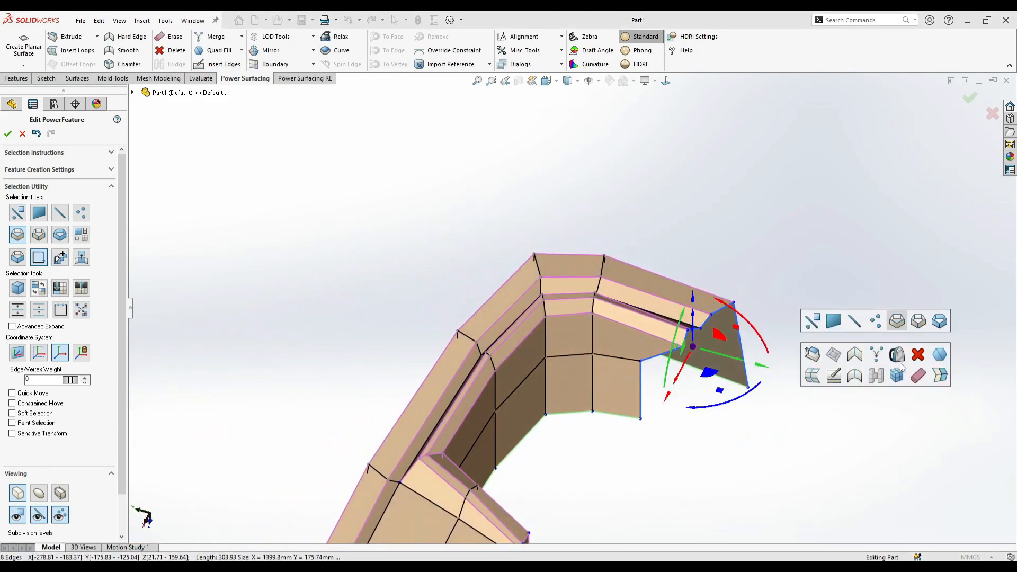
middle_drag(885, 357, 646, 365)
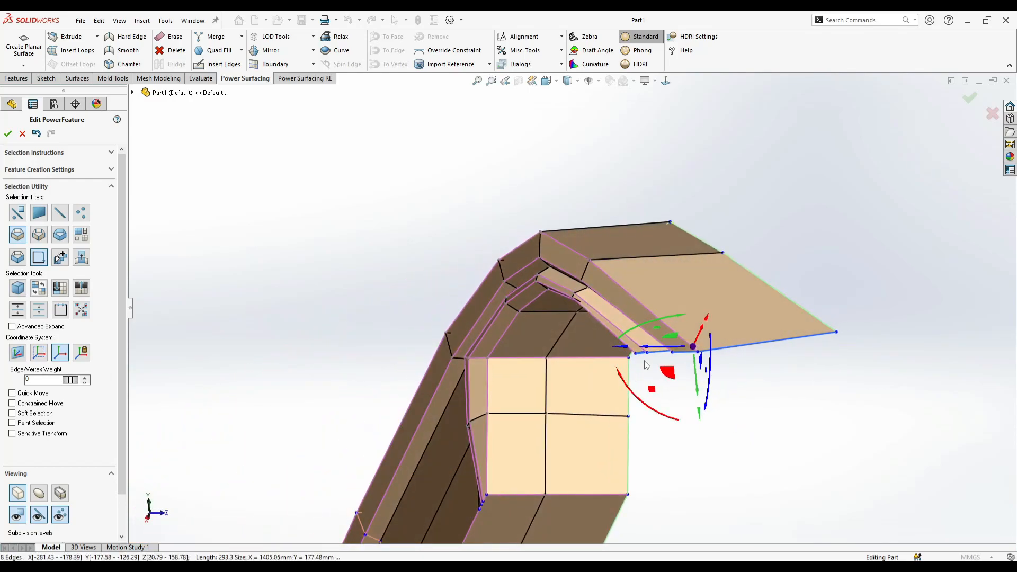
- Turn on soft selection with a value of 17 and shift the leg's end boundary about 28 mm rearward, then deselect it
click(12, 413)
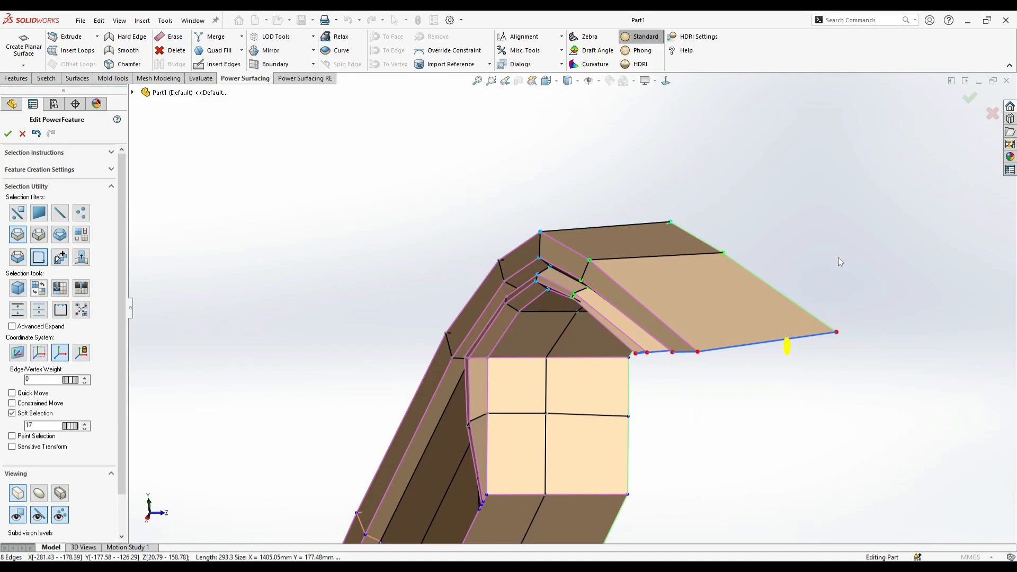
middle_drag(837, 262, 700, 377)
drag(723, 348, 760, 348)
drag(789, 404, 824, 404)
middle_drag(824, 404, 506, 335)
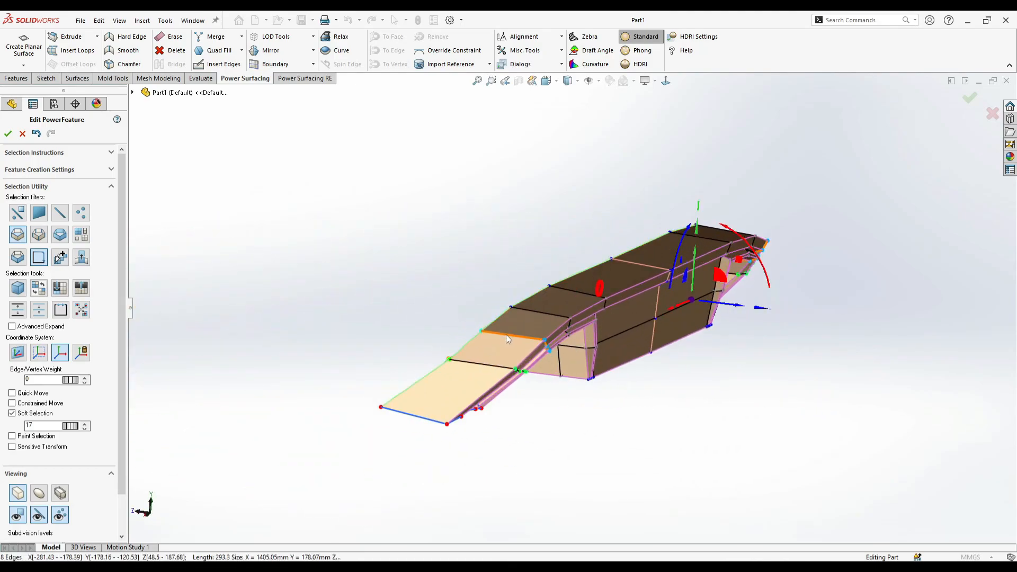
click(501, 470)
middle_drag(504, 460, 755, 350)
key(s)
click(792, 298)
scroll(754, 371, up, 3)
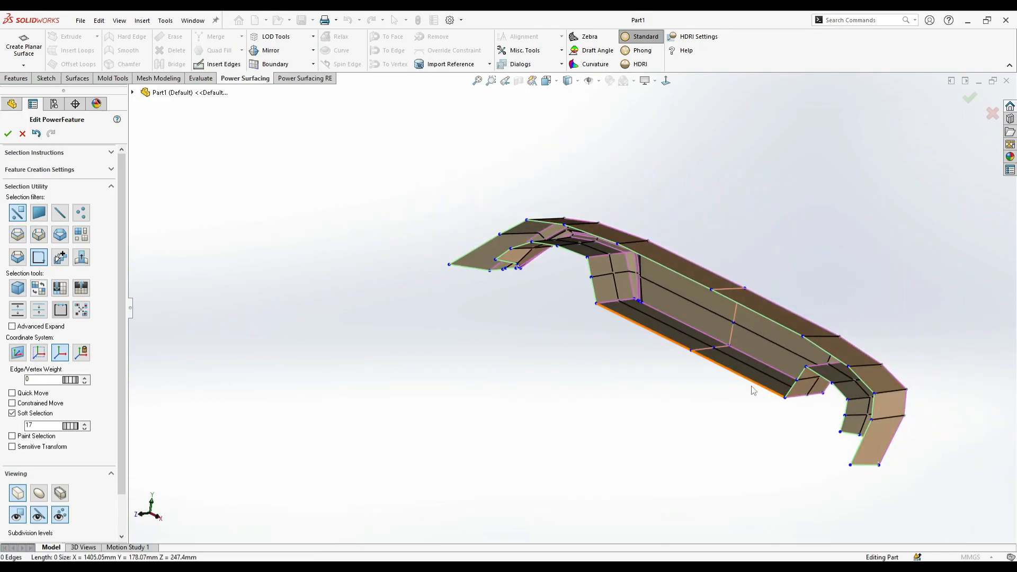
- With soft selection off, select the rear boundary loop of the cutout and bottom walls, flatten it into one plane and shift it rearward
click(753, 386)
scroll(816, 402, down, 3)
middle_drag(819, 402, 859, 364)
key(s)
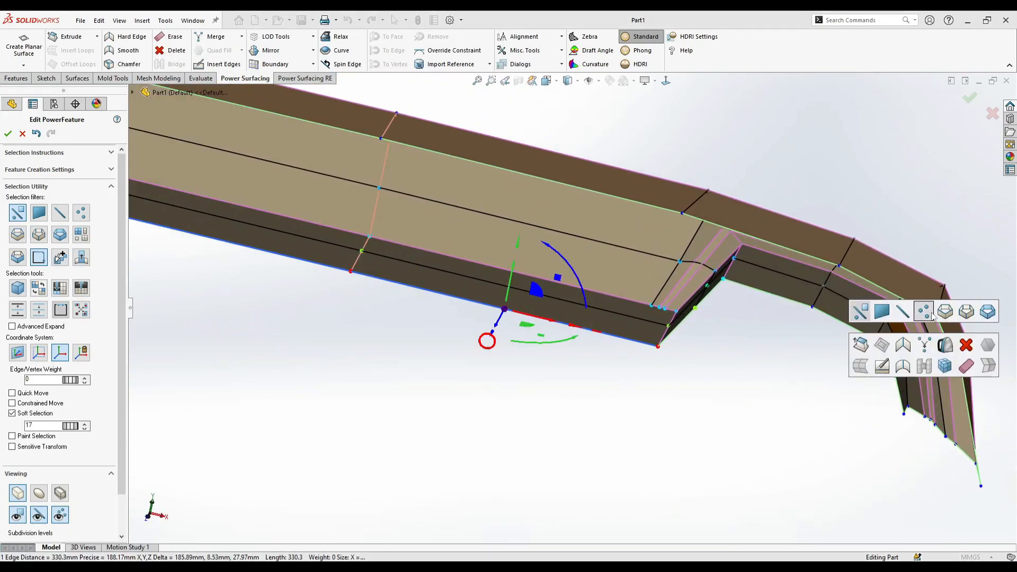
click(945, 310)
click(850, 327)
middle_drag(736, 380, 583, 390)
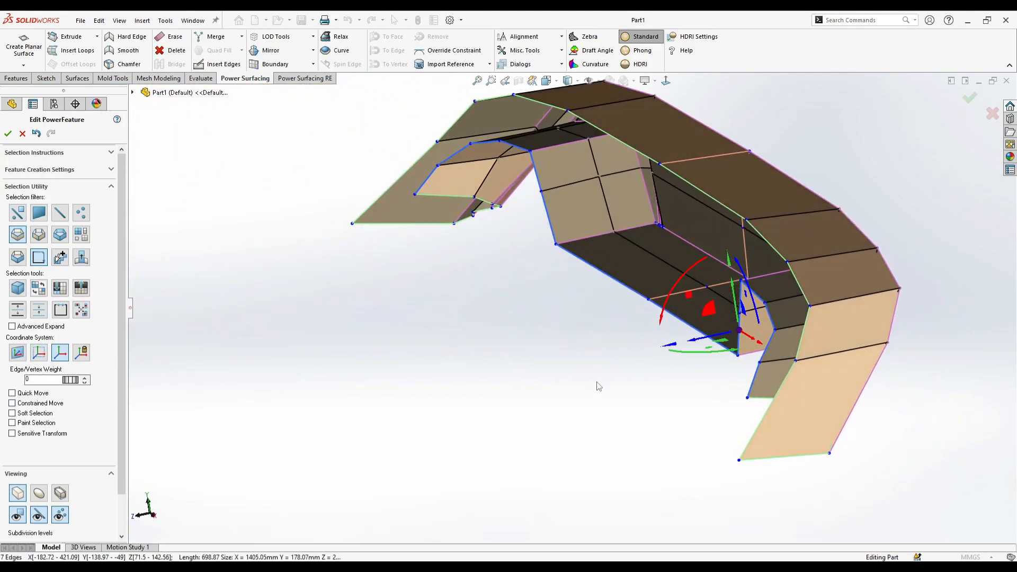
key(s)
click(789, 408)
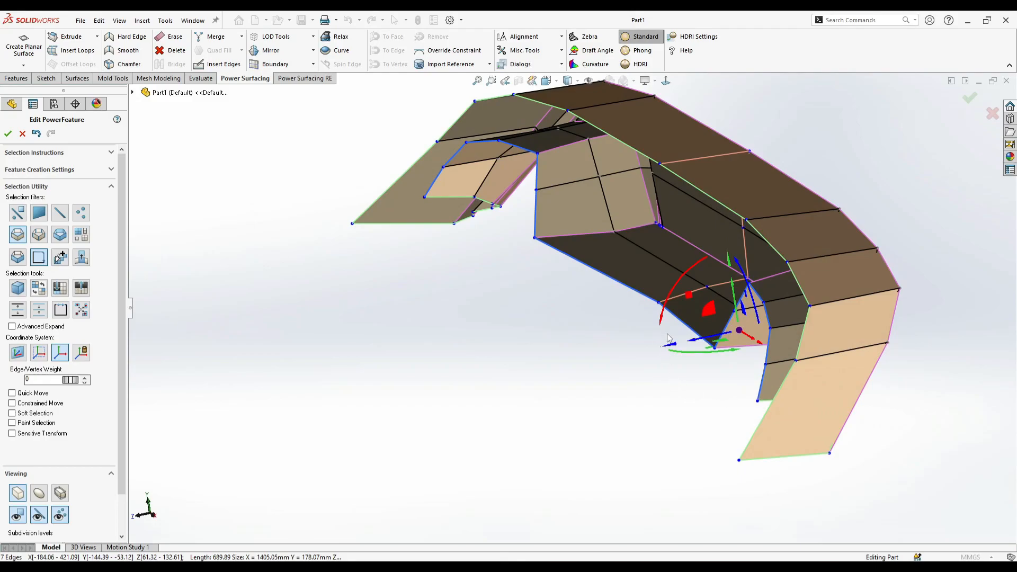
drag(671, 345, 641, 356)
middle_drag(640, 356, 601, 339)
click(594, 335)
- Select the rear boundary edges of the top surface and flatten them into one plane
scroll(779, 264, down, 1)
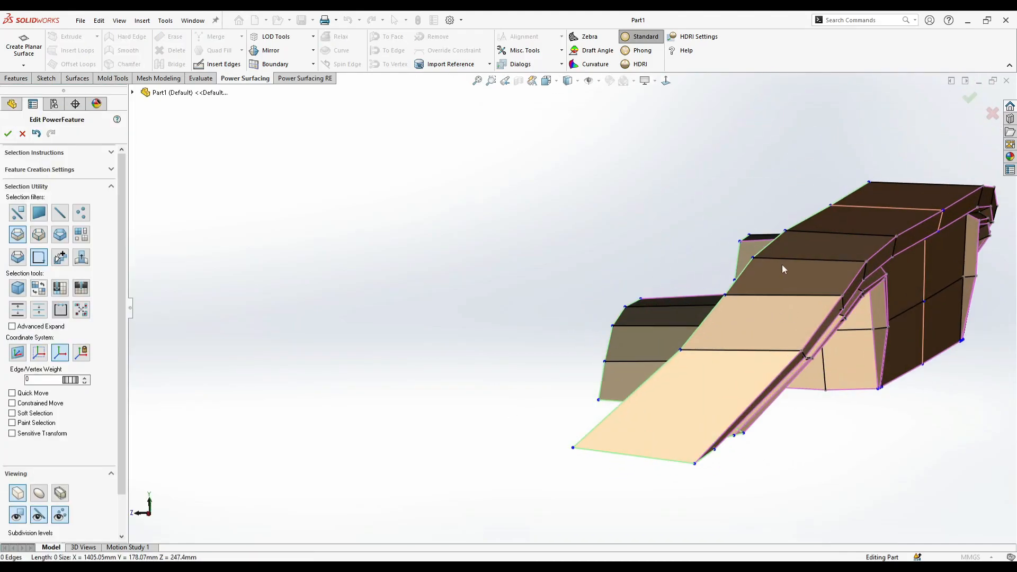
middle_drag(779, 265, 799, 272)
click(771, 258)
scroll(777, 250, down, 1)
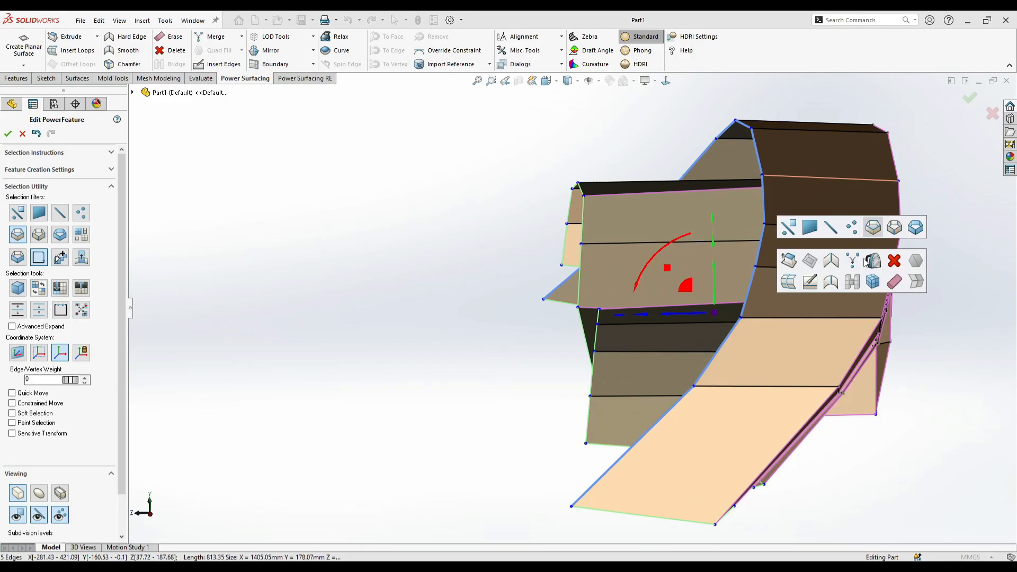
middle_drag(870, 261, 779, 334)
drag(753, 335, 706, 324)
middle_drag(706, 323, 674, 97)
- Raise the center of the rear bottom edge so it no longer dips below the front panel's lower edge
click(667, 83)
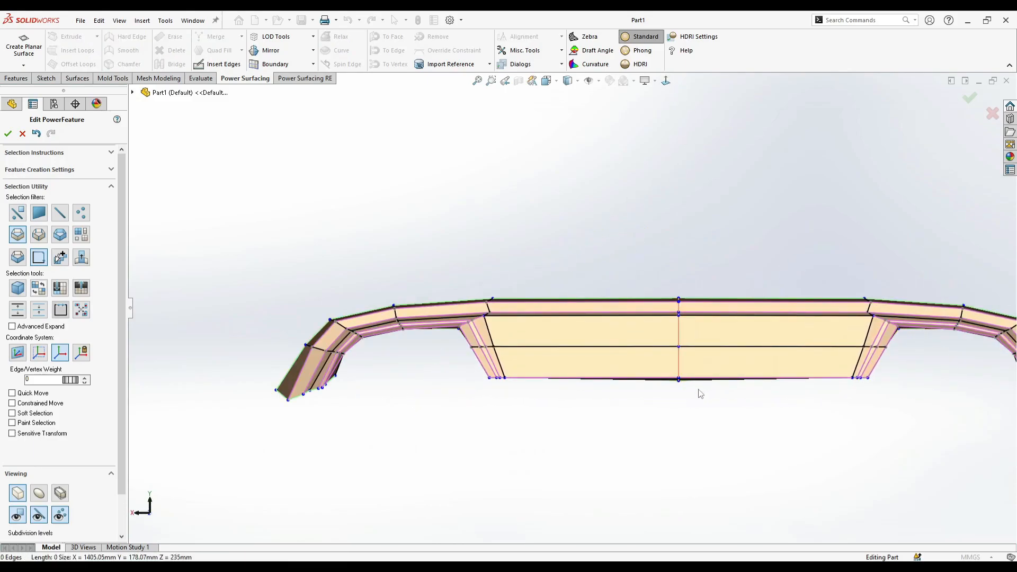
scroll(687, 410, down, 2)
double_click(670, 368)
middle_drag(670, 367, 704, 356)
right_click(706, 357)
click(706, 357)
click(638, 385)
drag(640, 408, 644, 396)
middle_drag(644, 396, 722, 382)
- Insert a vertical edge loop across the center panel about midway between the symmetry line and the cutout
click(723, 382)
scroll(711, 309, down, 3)
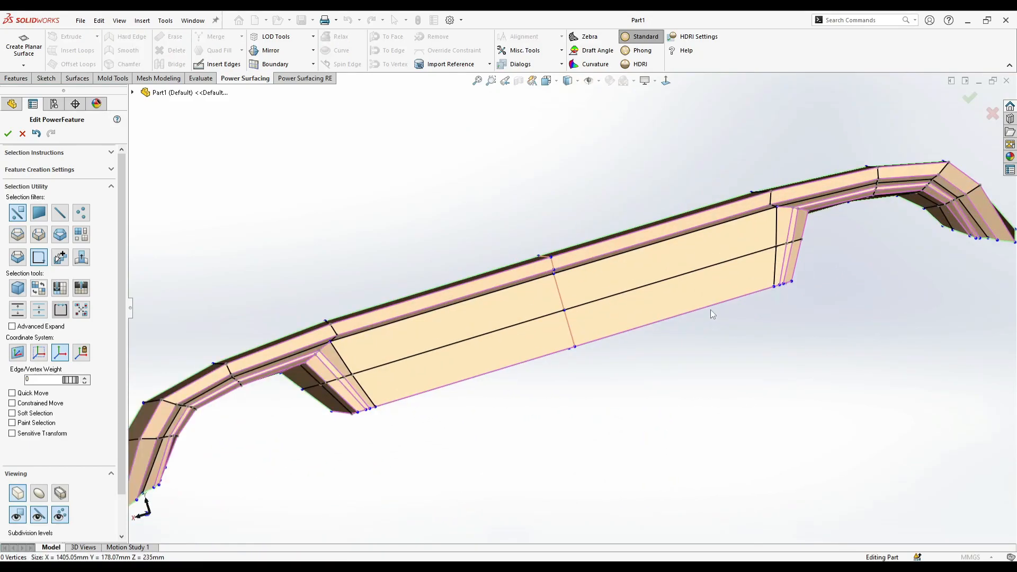
click(675, 317)
click(683, 379)
middle_drag(660, 327, 680, 382)
scroll(681, 381, up, 1)
- In the front view, move the outer leg's rear bottom vertex about 9 mm outward and 3 mm down, in line with the cutout edge
click(665, 82)
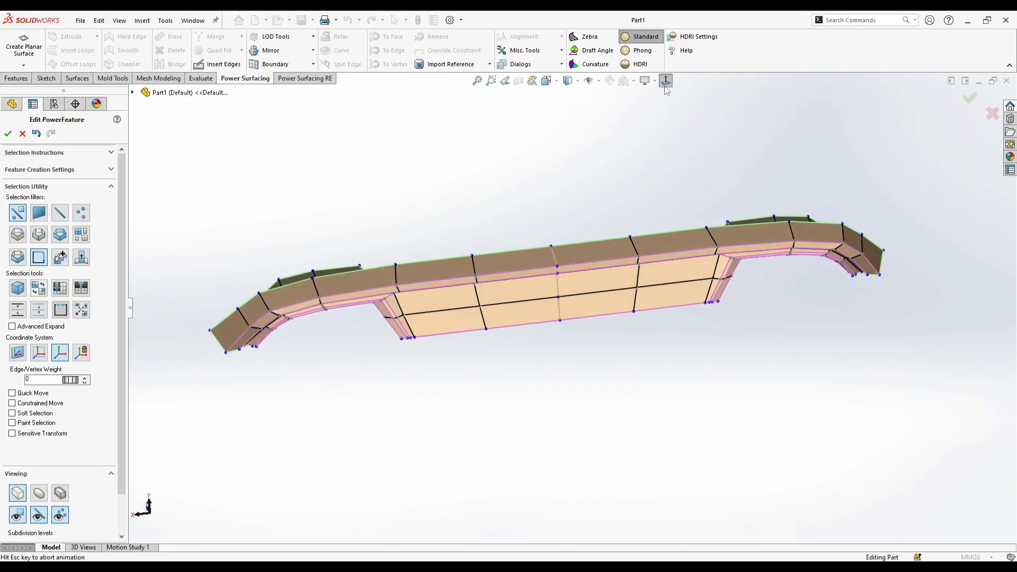
scroll(377, 317, down, 3)
middle_drag(345, 307, 254, 439)
click(238, 420)
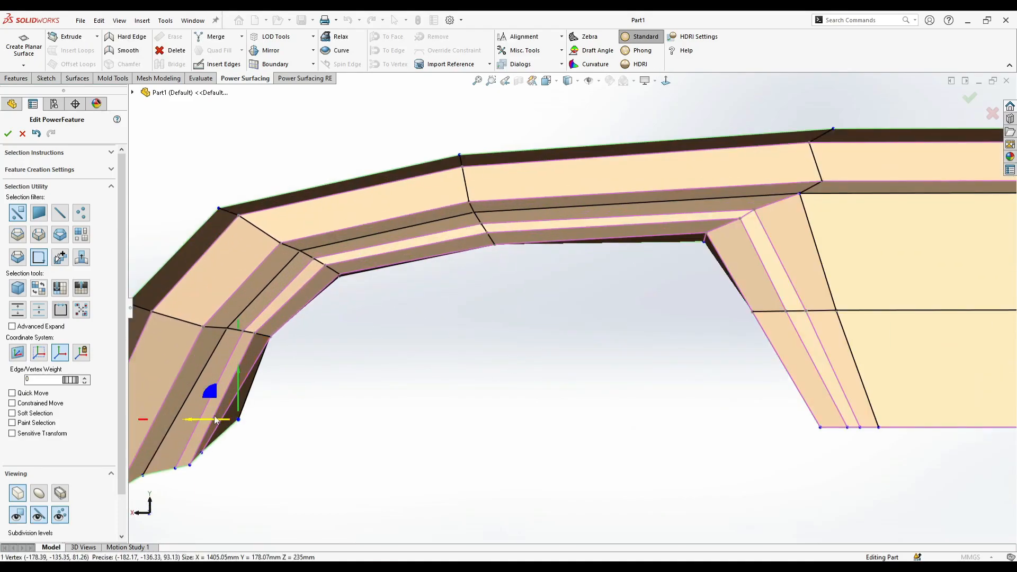
key(Escape)
click(196, 407)
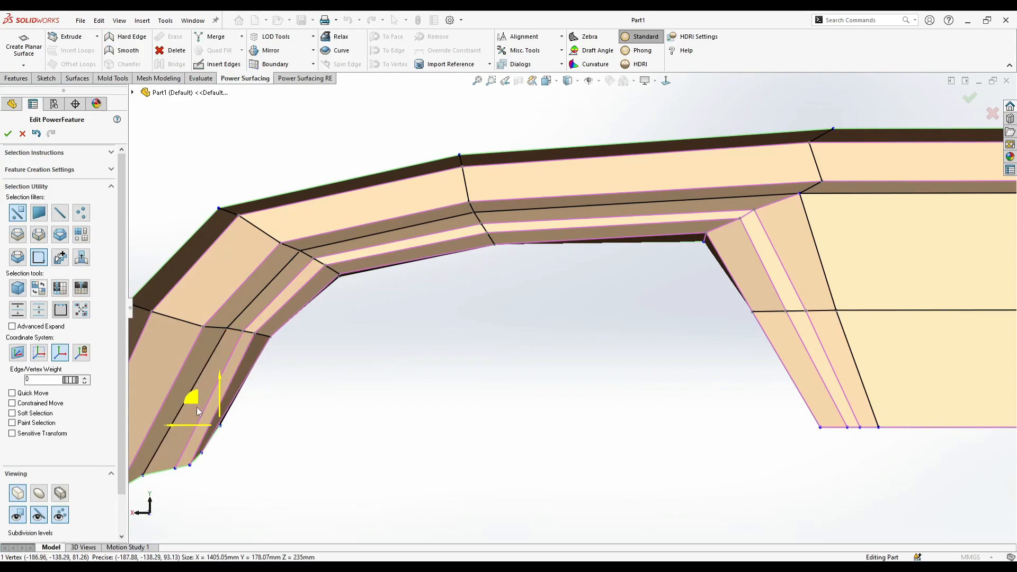
- Display the mesh at 50% transparency and move the rear vertex at the cutout's inner top corner behind the front corner
scroll(91, 484, down, 3)
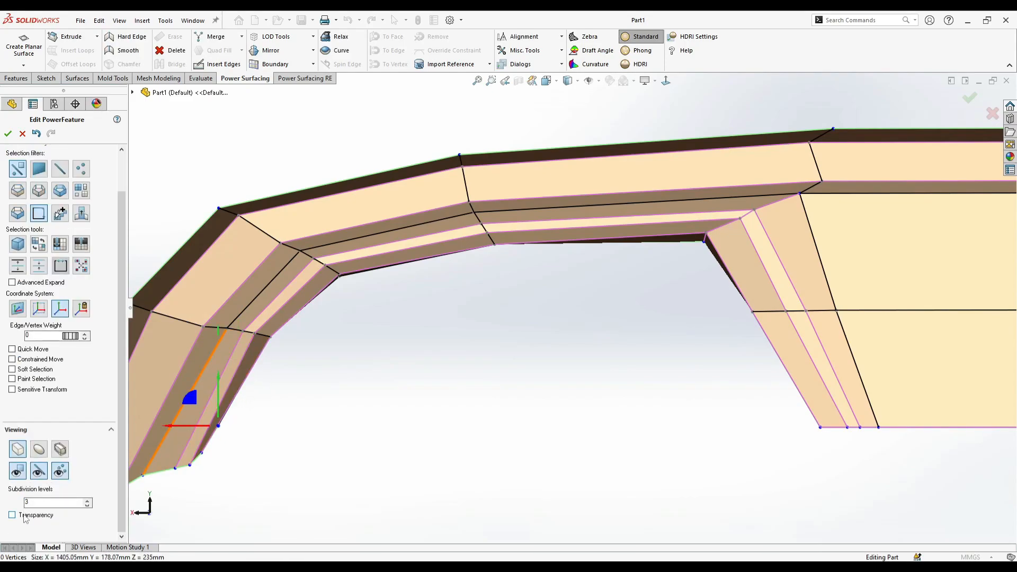
click(24, 518)
click(269, 435)
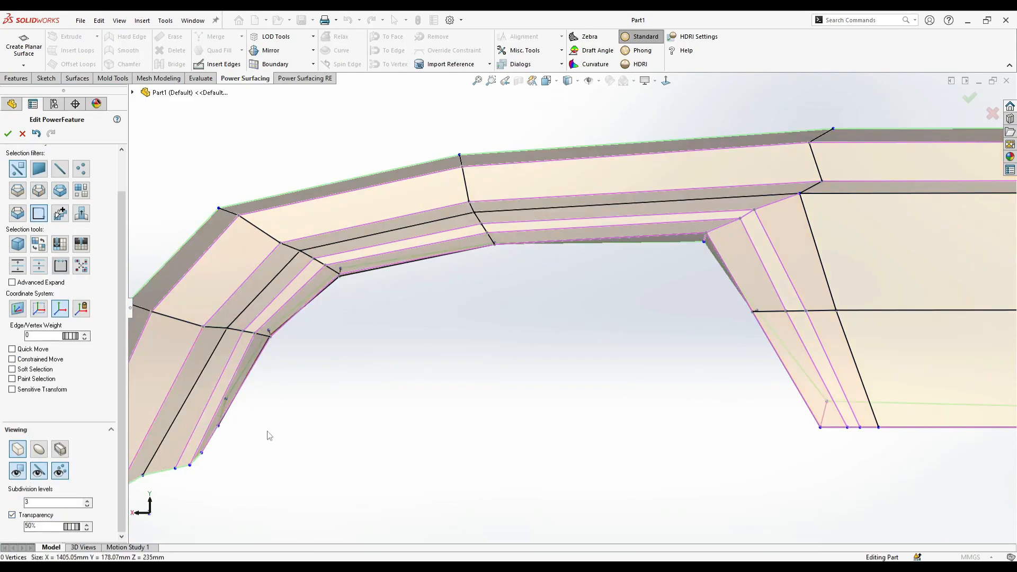
click(704, 239)
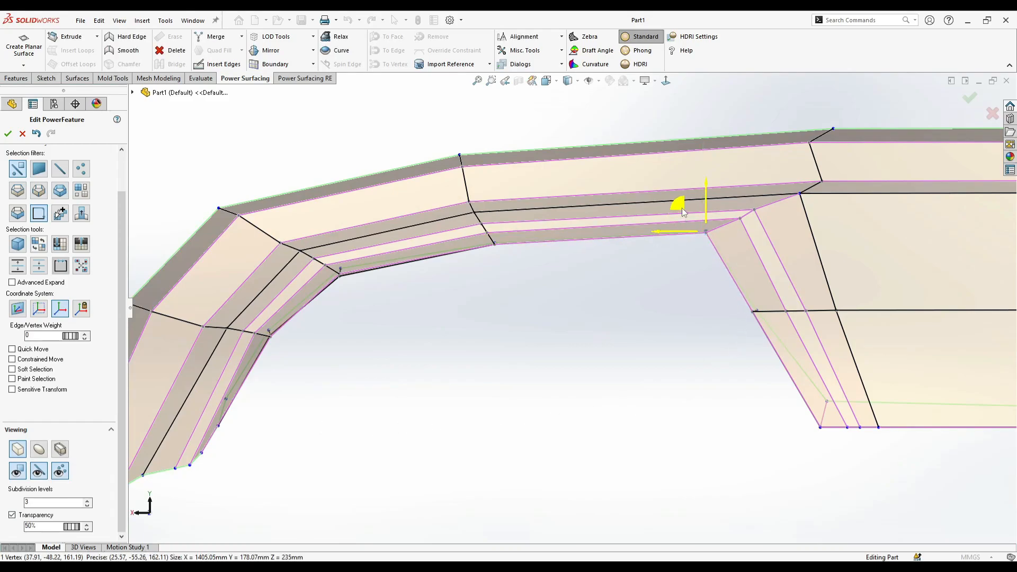
click(658, 276)
scroll(630, 333, up, 2)
scroll(744, 377, down, 1)
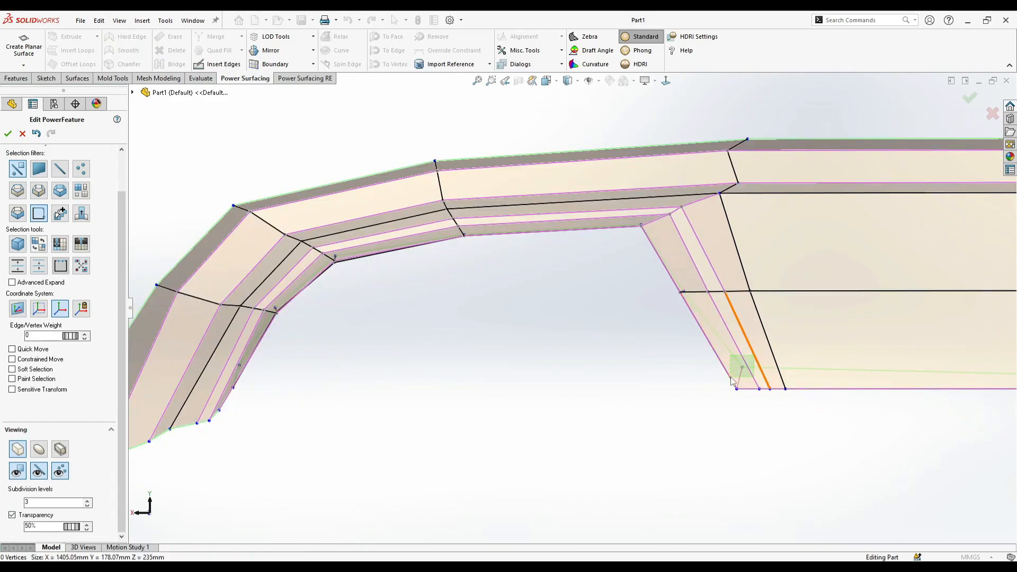
- Move the rear bottom vertex of the cutout's inner wall about 3 mm outward, directly above the front corner
scroll(747, 370, down, 2)
click(711, 367)
click(67, 244)
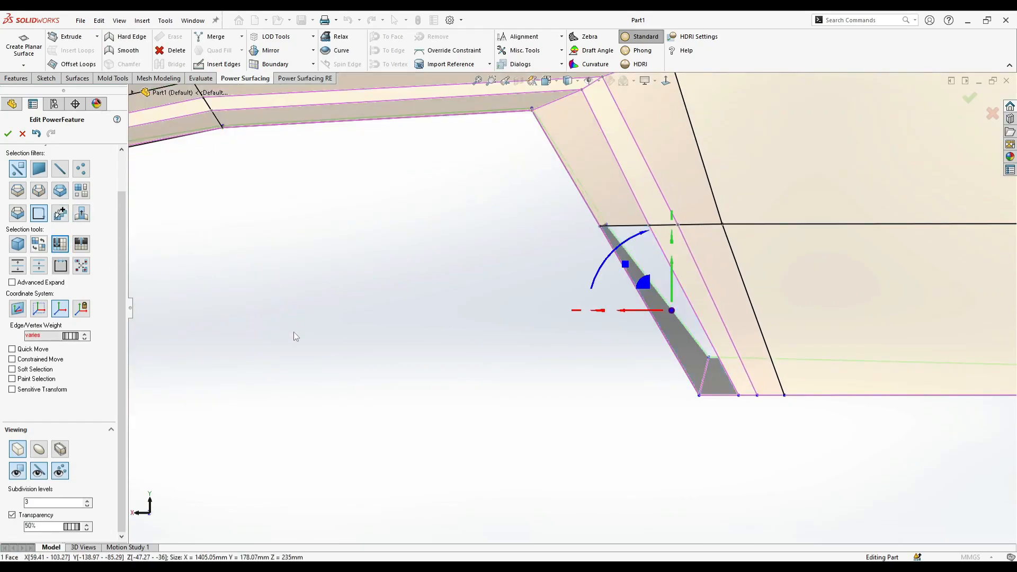
click(688, 361)
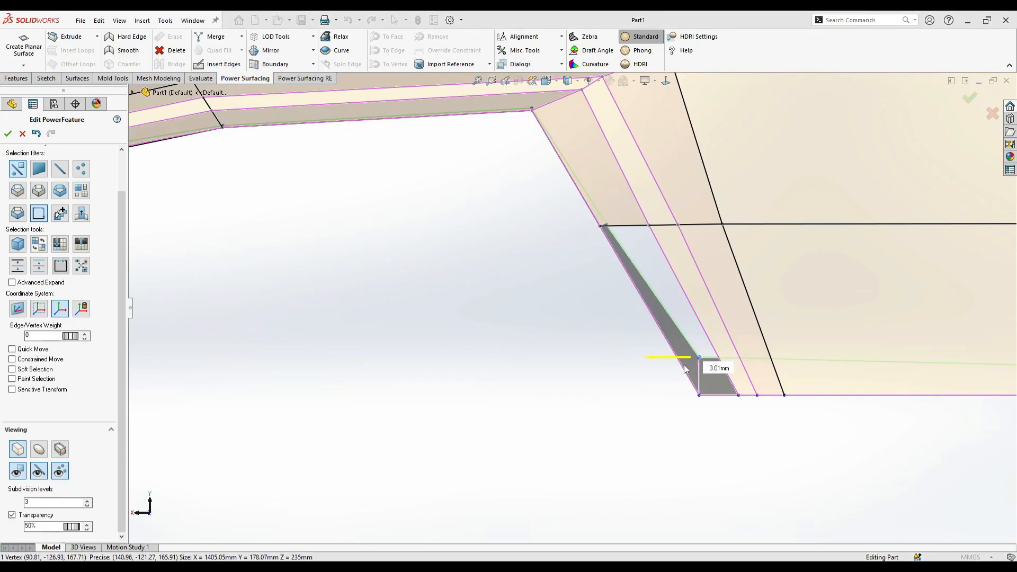
key(Escape)
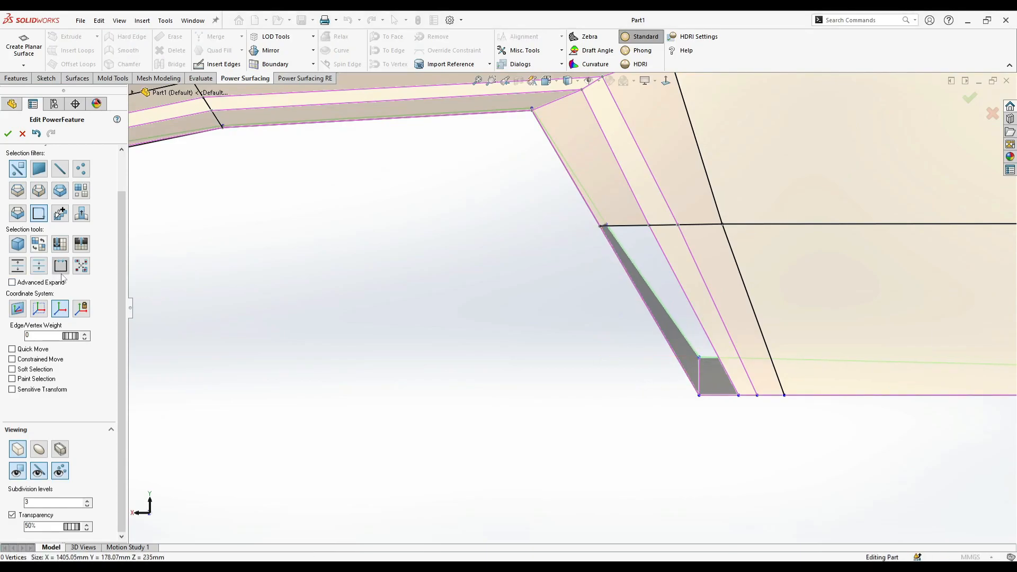
click(85, 243)
- Raise the center vertex of the rear bottom edge slightly so the edge runs level with its outer ends
scroll(593, 327, up, 10)
scroll(877, 262, down, 3)
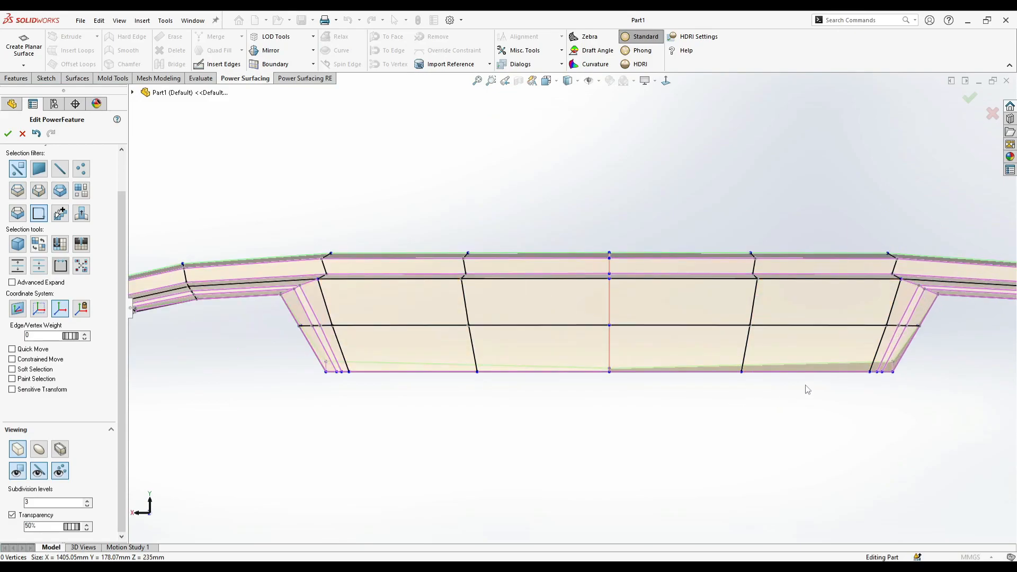
scroll(637, 399, up, 5)
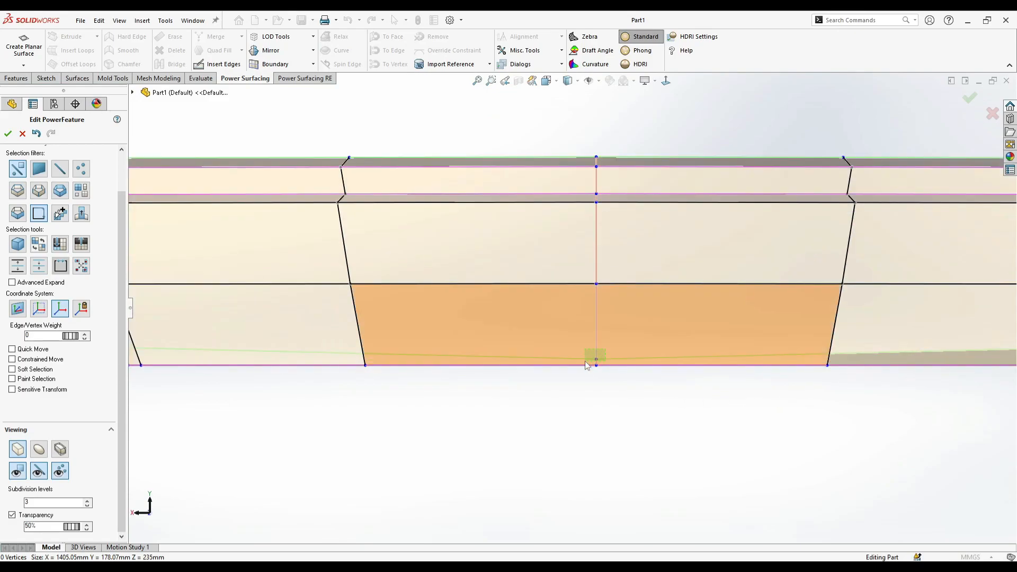
click(596, 364)
drag(597, 334, 597, 332)
click(584, 393)
- Show the smooth surface without transparency and examine the diffuser from the side and underneath
scroll(502, 335, up, 4)
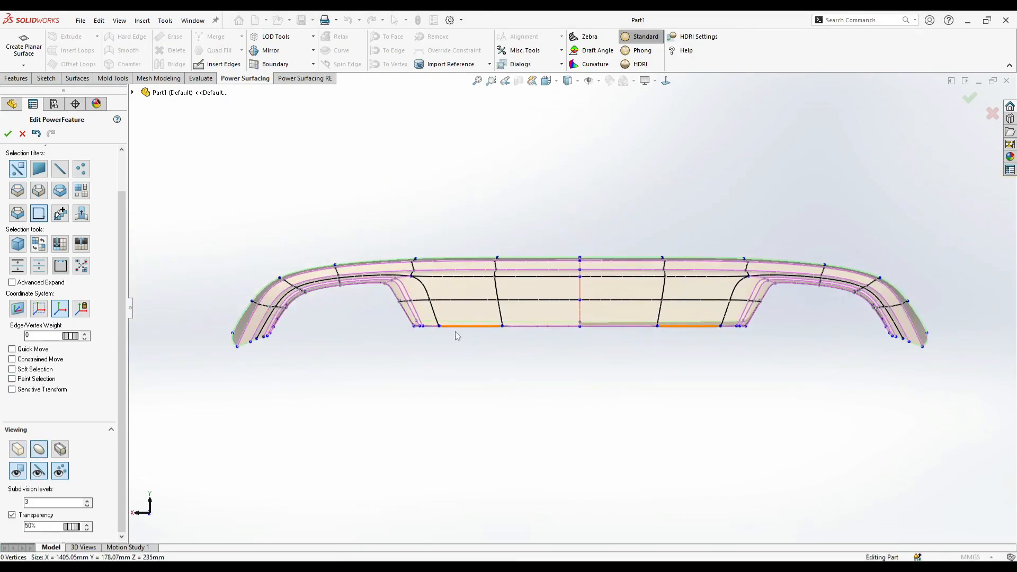
scroll(396, 323, down, 2)
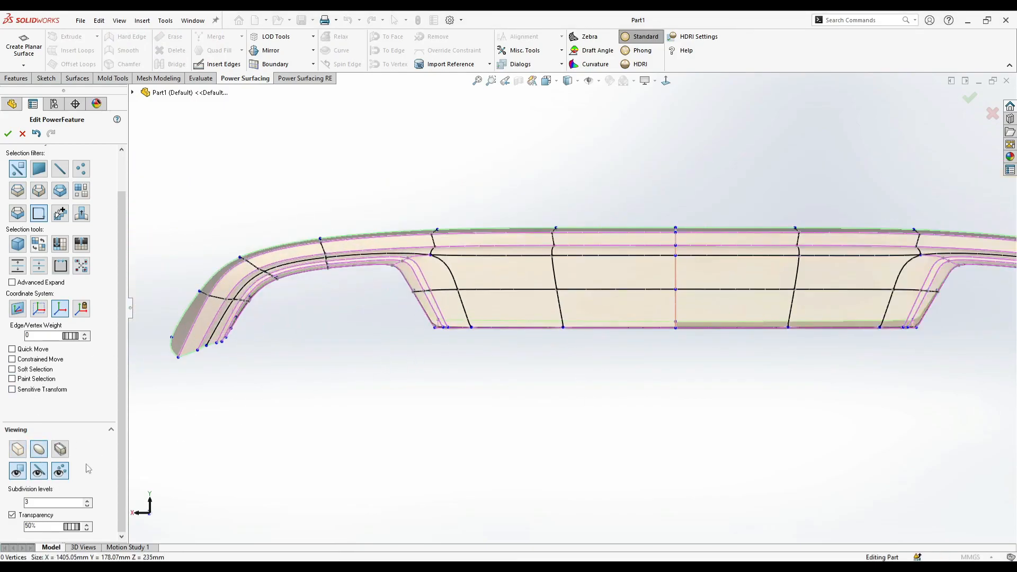
click(22, 517)
middle_drag(397, 411, 567, 400)
middle_drag(535, 442, 529, 432)
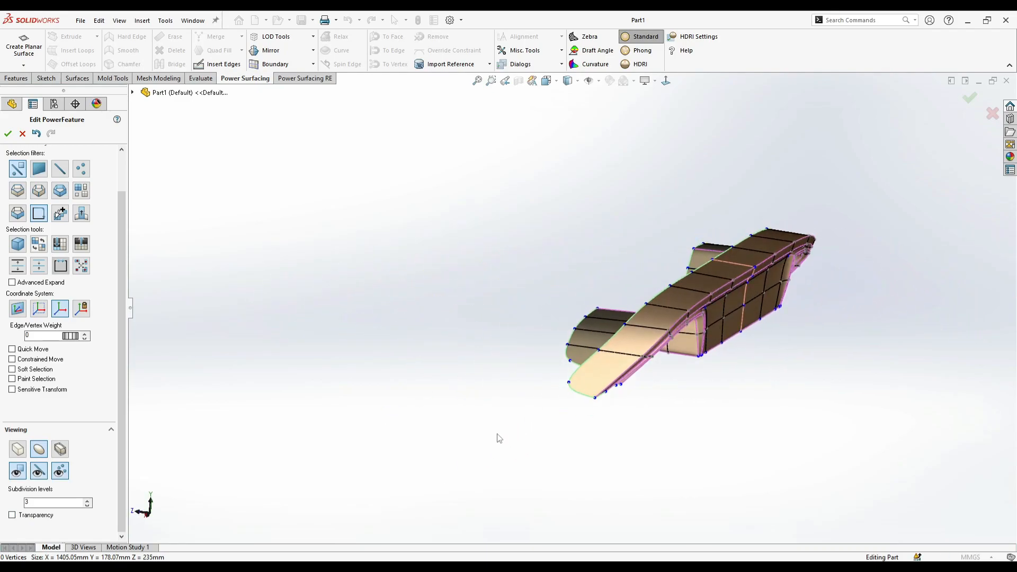
middle_drag(826, 339, 799, 305)
scroll(823, 313, down, 3)
scroll(609, 305, down, 2)
scroll(460, 374, down, 1)
click(470, 362)
middle_drag(462, 361, 481, 374)
drag(493, 360, 478, 377)
middle_drag(486, 339, 415, 228)
- Return to the control mesh and insert edges on the center section's underside beside the side cutout
click(18, 453)
middle_drag(365, 445, 478, 207)
click(224, 66)
click(579, 349)
middle_drag(523, 382, 456, 422)
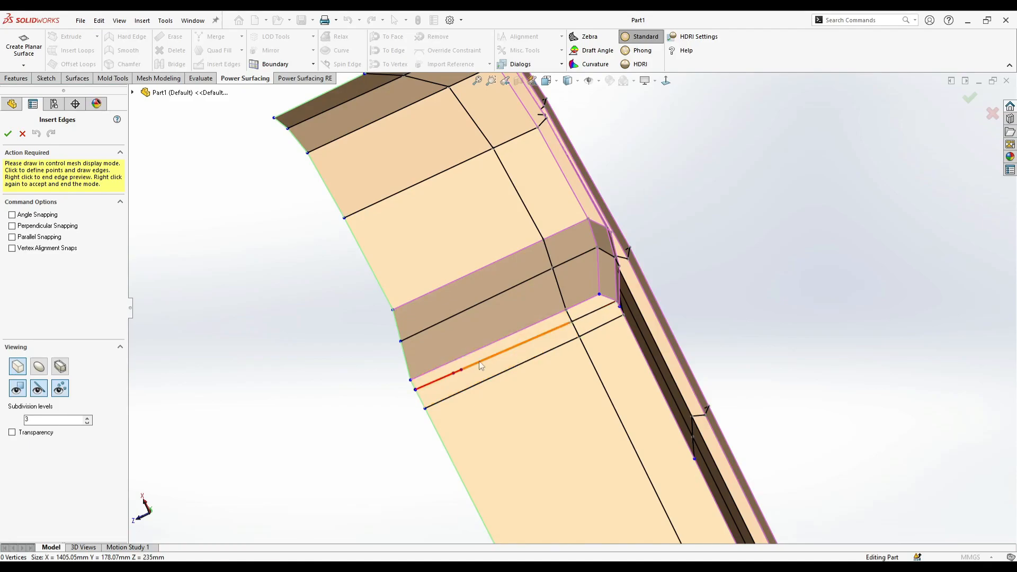
scroll(617, 318, down, 3)
click(536, 342)
middle_drag(556, 360, 531, 413)
scroll(588, 365, up, 4)
middle_drag(638, 299, 688, 393)
right_click(690, 395)
- Select the horizontal middle edges of the center panel from the symmetry line to the cutout
middle_drag(631, 350, 560, 395)
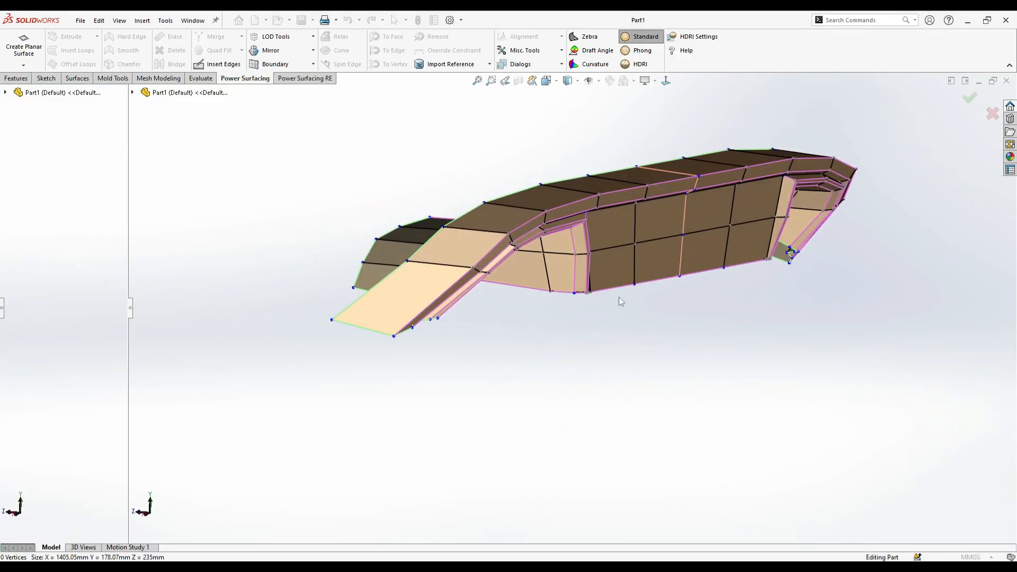
scroll(710, 208, down, 3)
right_click(653, 254)
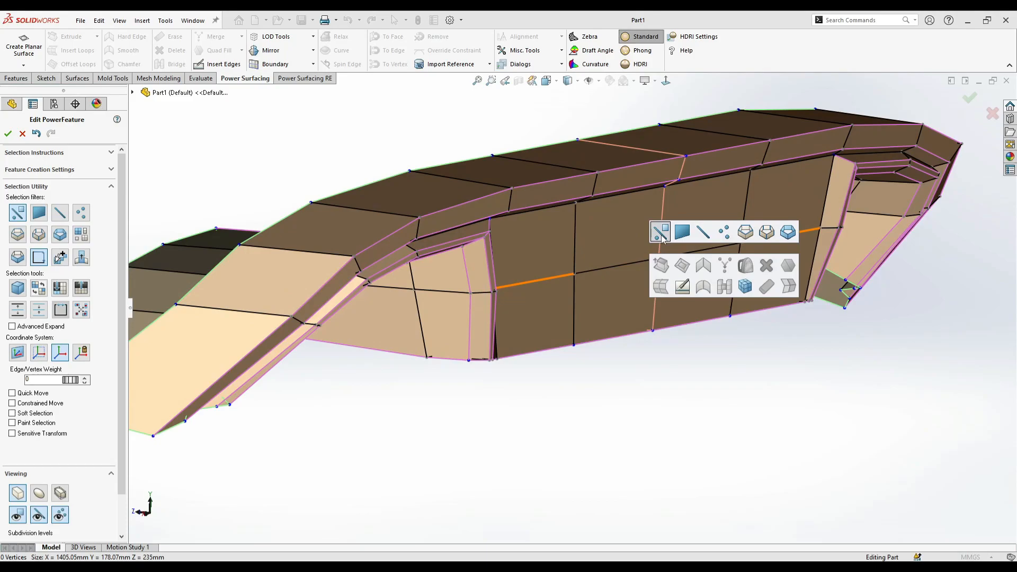
click(669, 236)
double_click(593, 271)
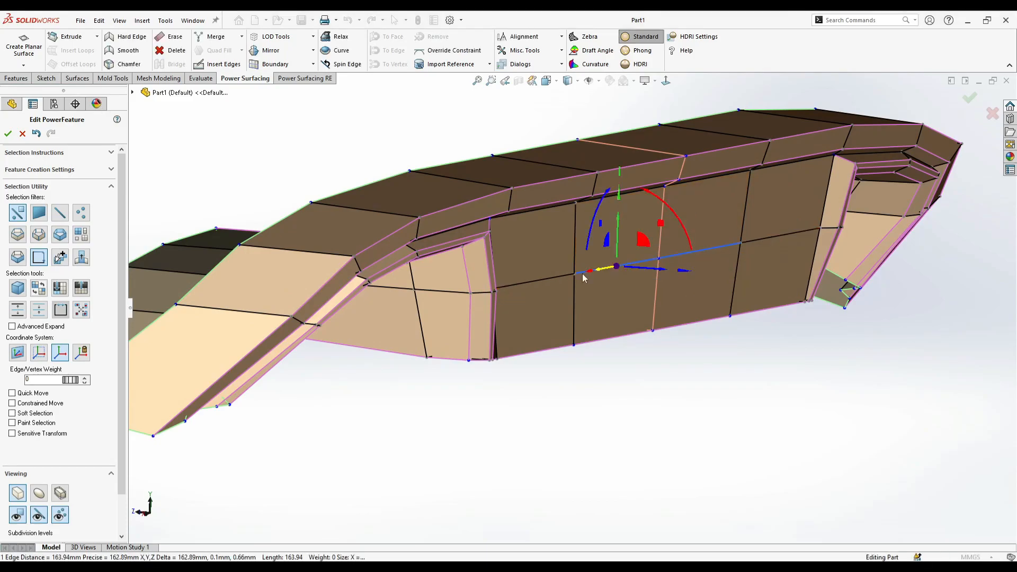
middle_drag(600, 282, 529, 311)
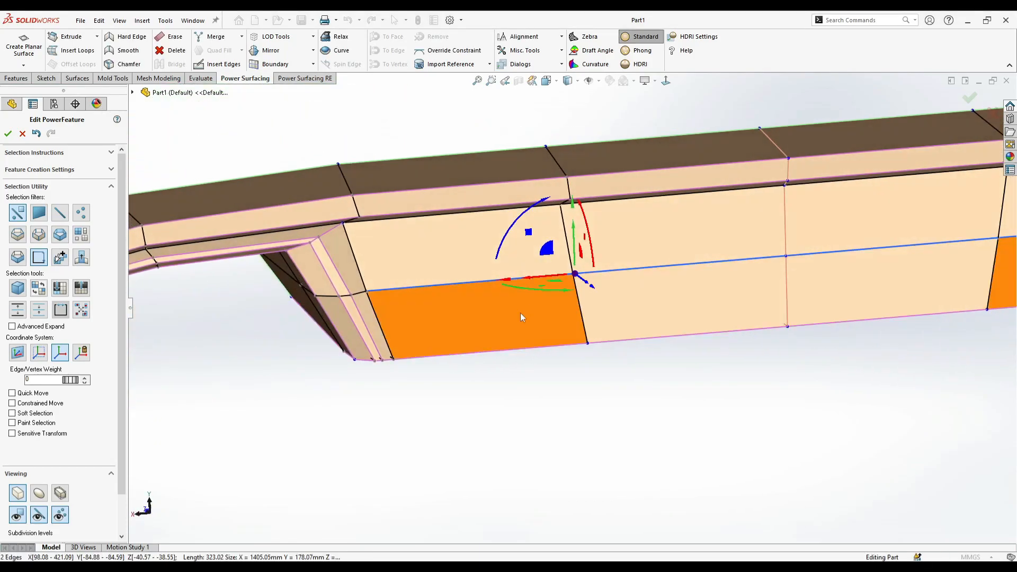
middle_drag(461, 427, 606, 286)
drag(593, 271, 629, 298)
key(ctrl+z)
- With soft selection set to 10, move the center panel's middle horizontal edges about 10 mm outward and 15 mm down
scroll(629, 299, up, 2)
middle_drag(629, 299, 646, 113)
click(670, 85)
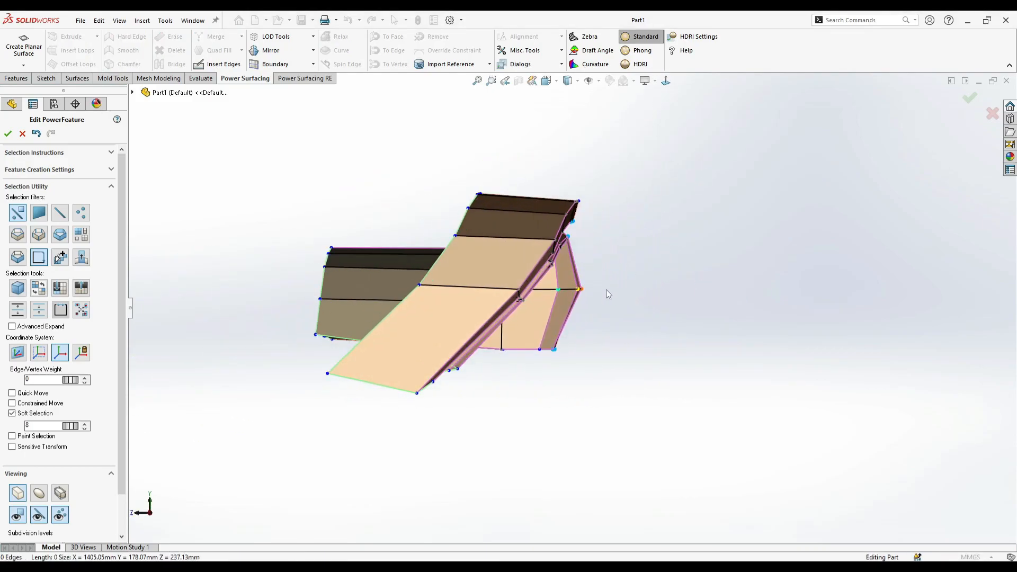
click(471, 286)
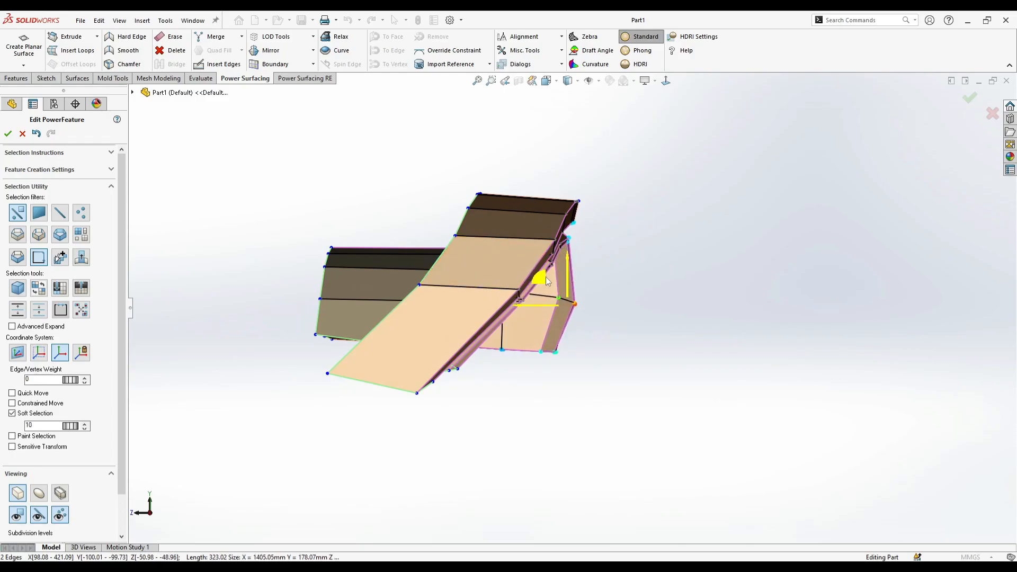
middle_drag(653, 293, 632, 266)
- Examine the center panel's outward bulge and the cutout walls from the side, above and below
scroll(576, 217, down, 2)
click(551, 216)
drag(619, 202, 626, 210)
click(673, 265)
middle_drag(673, 265, 682, 319)
scroll(662, 342, up, 2)
scroll(588, 448, up, 2)
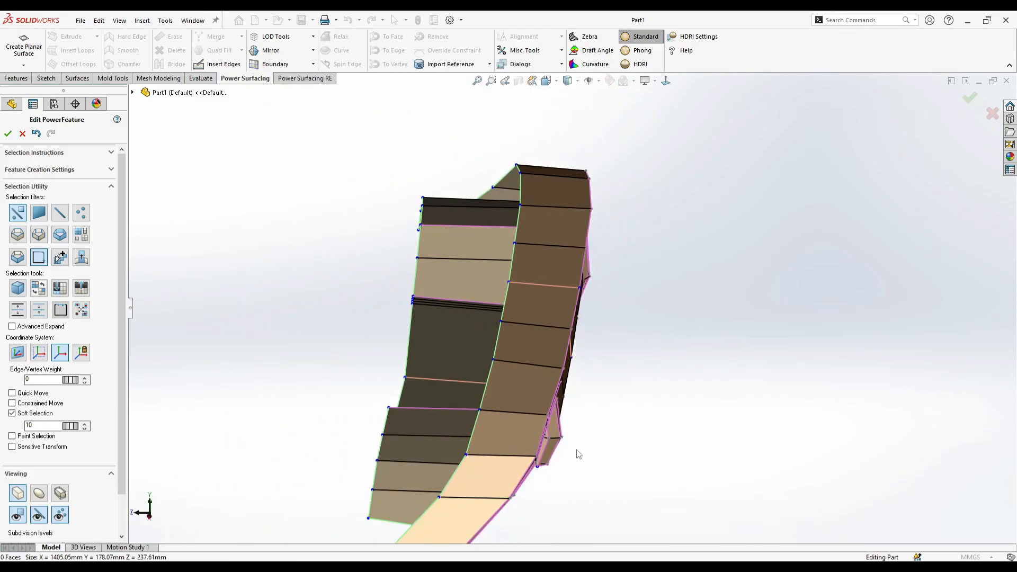
scroll(530, 479, down, 3)
middle_drag(541, 458, 528, 429)
scroll(422, 394, down, 2)
click(469, 341)
middle_drag(472, 340, 582, 422)
ctrl+click(536, 380)
scroll(582, 418, up, 1)
drag(512, 345, 507, 351)
scroll(560, 404, up, 4)
- Insert a horizontal edge loop across the center panel between its upper border and the middle edges
middle_drag(564, 403, 614, 339)
scroll(618, 336, down, 1)
click(625, 440)
middle_drag(625, 439, 801, 397)
scroll(638, 345, down, 4)
middle_drag(615, 351, 483, 319)
click(475, 304)
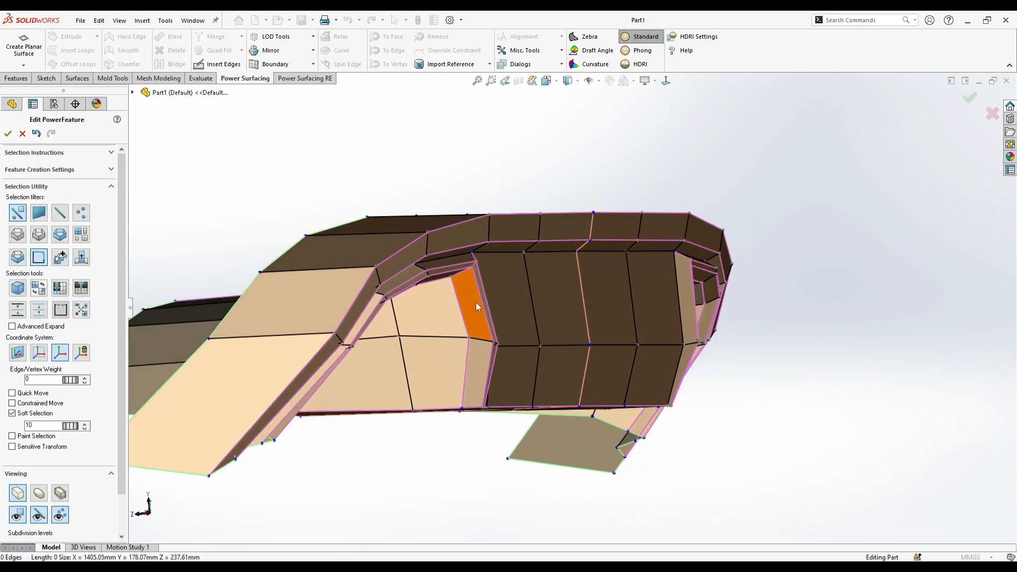
middle_drag(675, 295, 716, 317)
- With soft selection at 10, pull the center panel's upper horizontal edge loop outward
click(715, 324)
double_click(715, 324)
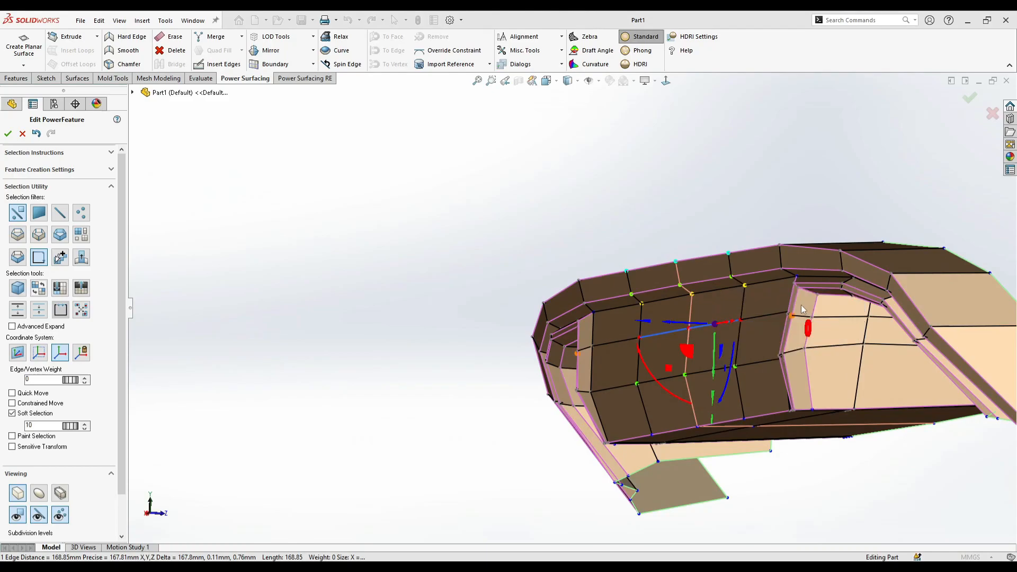
drag(771, 327, 746, 338)
middle_drag(746, 338, 833, 368)
drag(797, 319, 804, 320)
click(775, 396)
middle_drag(656, 95, 705, 338)
drag(650, 339, 637, 348)
- Reselect the center panel's upper horizontal edges and adjust their outward position in the side view
double_click(703, 291)
drag(679, 306, 706, 301)
click(817, 346)
double_click(716, 287)
click(733, 266)
click(815, 320)
scroll(816, 319, down, 1)
right_click(679, 296)
click(697, 259)
drag(636, 284, 628, 285)
- Turn off soft selection and raise the outer leg's bottom front corner vertex about 6.5 mm
click(475, 415)
drag(601, 455, 628, 467)
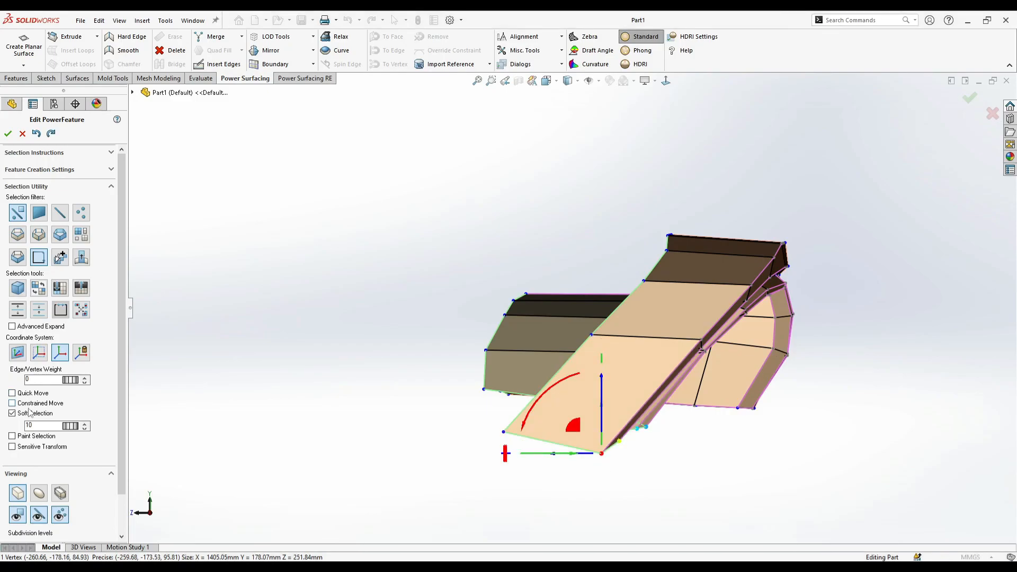
click(605, 452)
drag(602, 429, 602, 420)
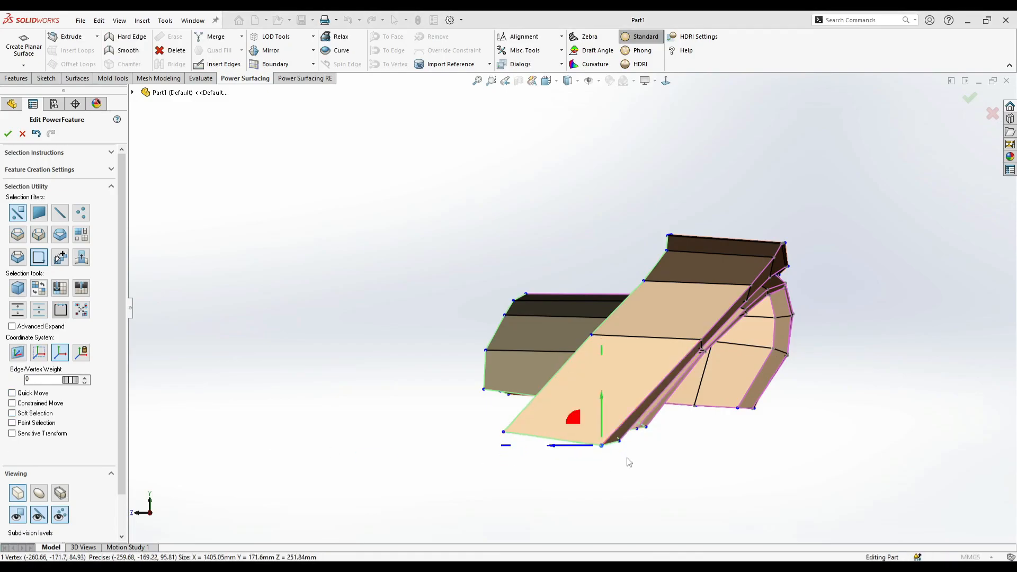
click(624, 459)
- Show the smooth surface and examine the cutout's inner top corner from the front and side
middle_drag(624, 460, 567, 407)
scroll(590, 323, up, 5)
click(667, 81)
scroll(686, 316, down, 8)
key(s)
click(652, 322)
click(38, 493)
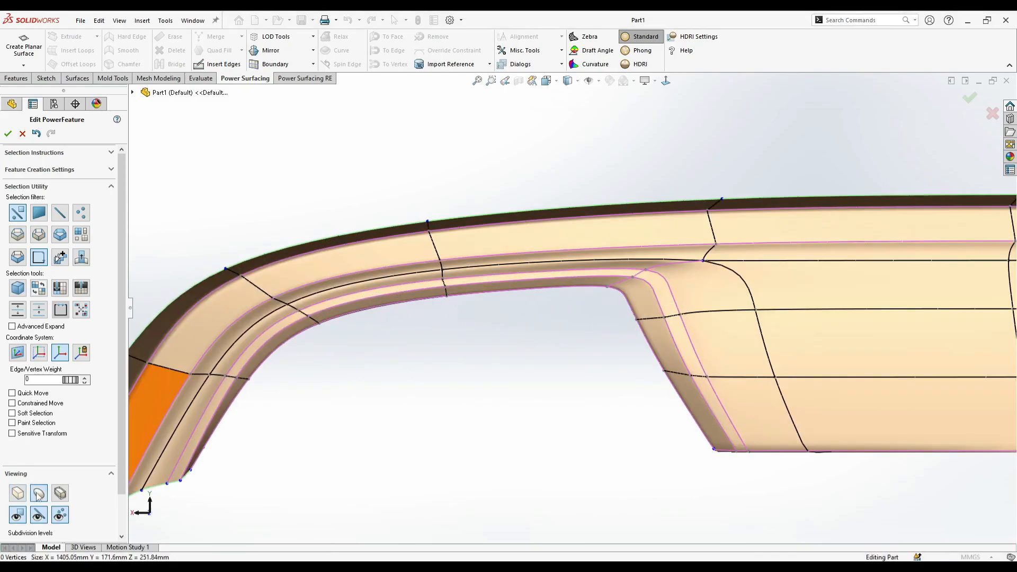
middle_drag(554, 387, 511, 373)
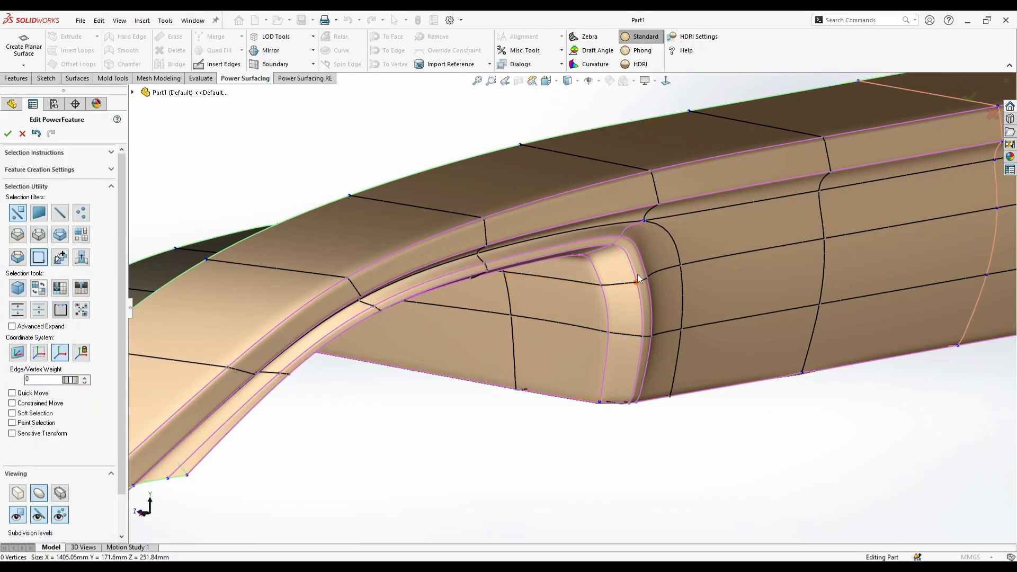
scroll(622, 262, down, 3)
- Using a face loop selection, push the center panel about 15 mm further outward
key(s)
click(759, 242)
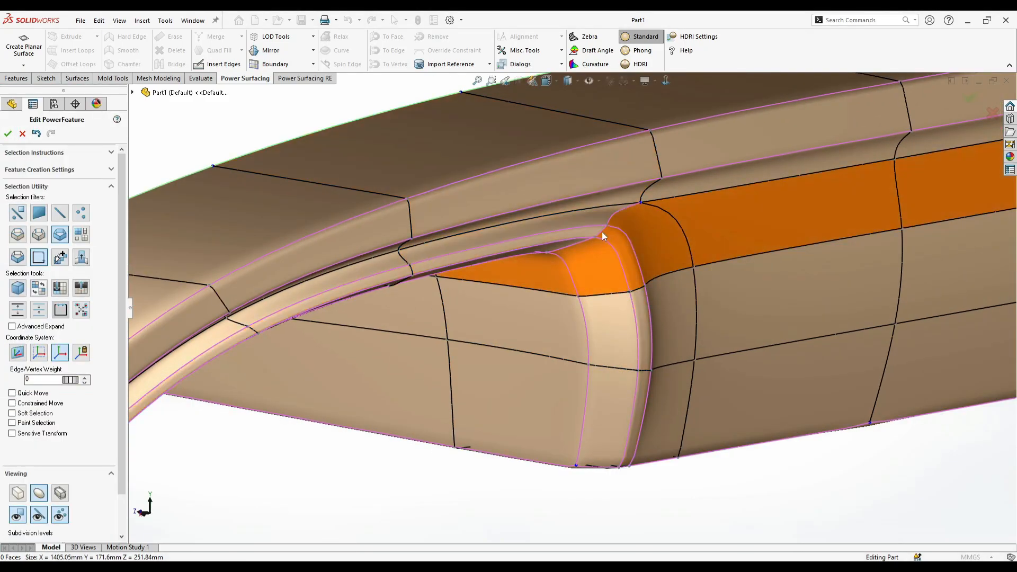
click(604, 229)
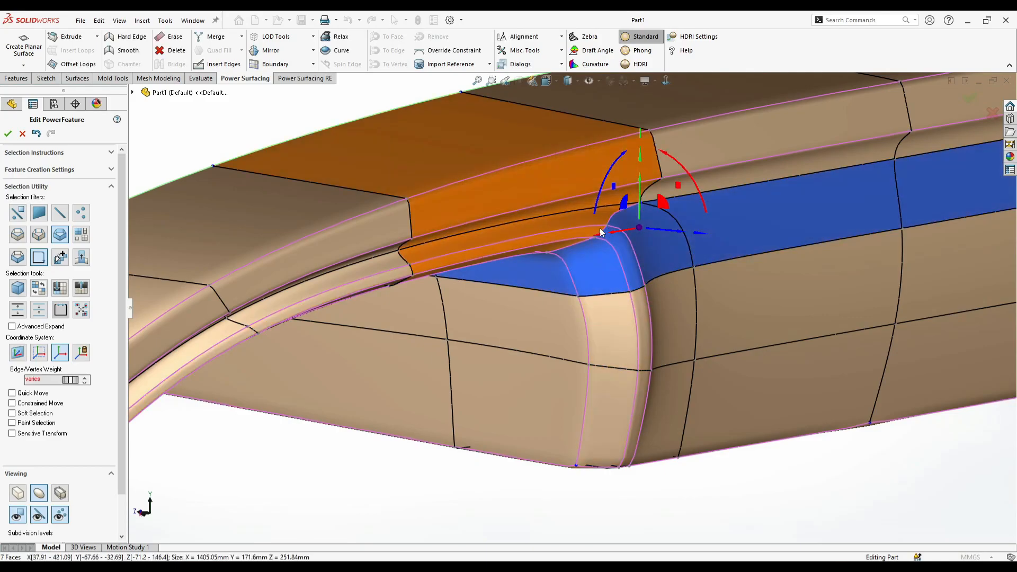
click(638, 272)
middle_drag(638, 272, 514, 361)
drag(491, 357, 515, 376)
middle_drag(608, 411, 634, 280)
click(456, 402)
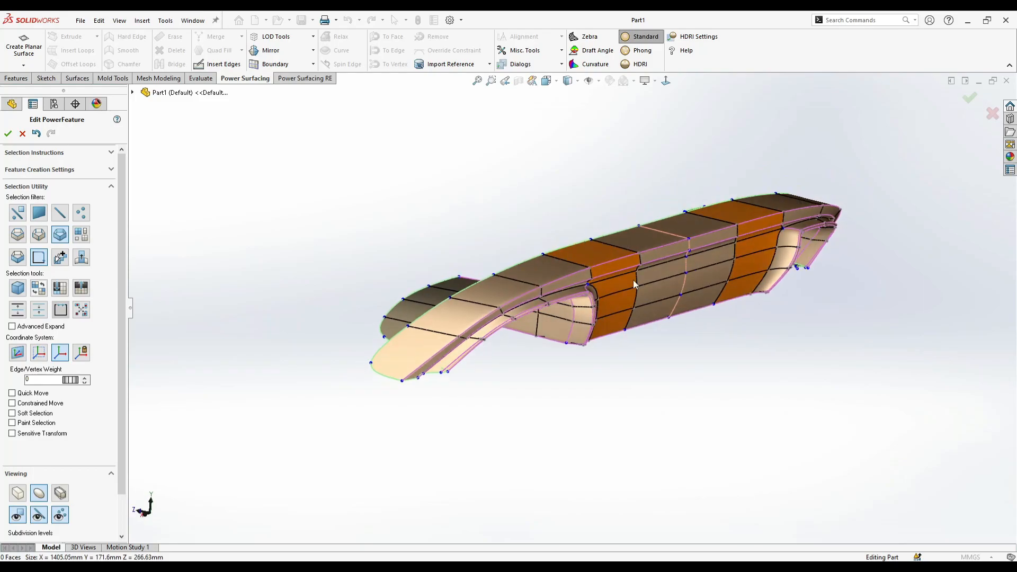
- Lower the weight of the creased edge loop running across the cutout's inner top corner
middle_drag(561, 383, 505, 331)
scroll(562, 312, down, 6)
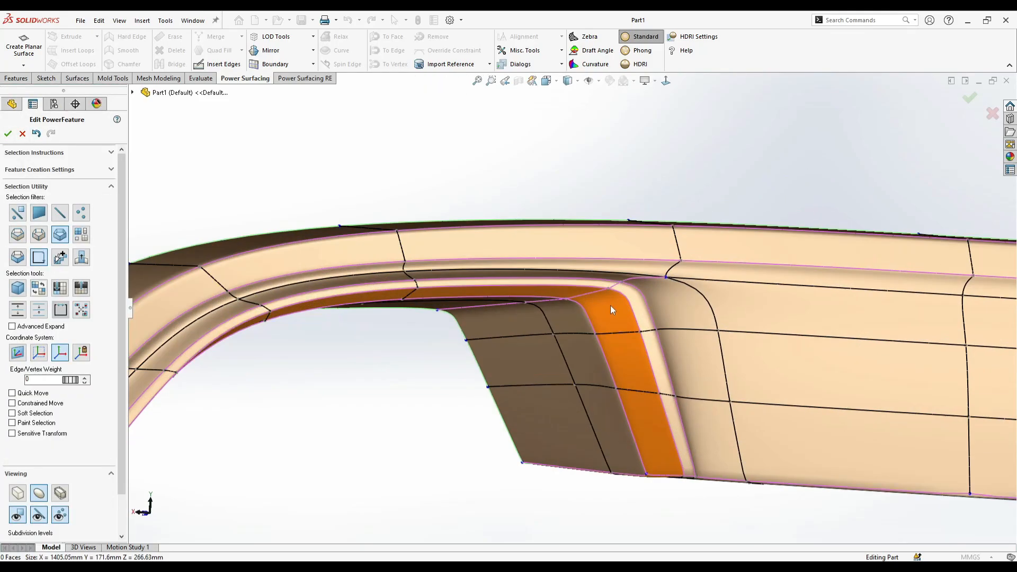
right_click(677, 304)
click(656, 287)
click(633, 276)
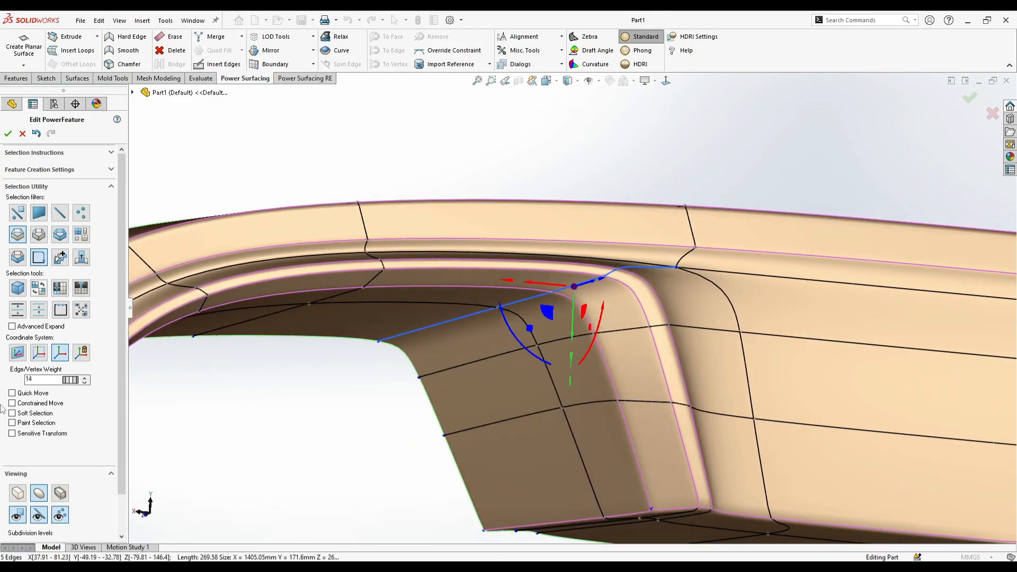
drag(71, 387, 15, 391)
scroll(423, 405, up, 2)
middle_drag(435, 405, 401, 442)
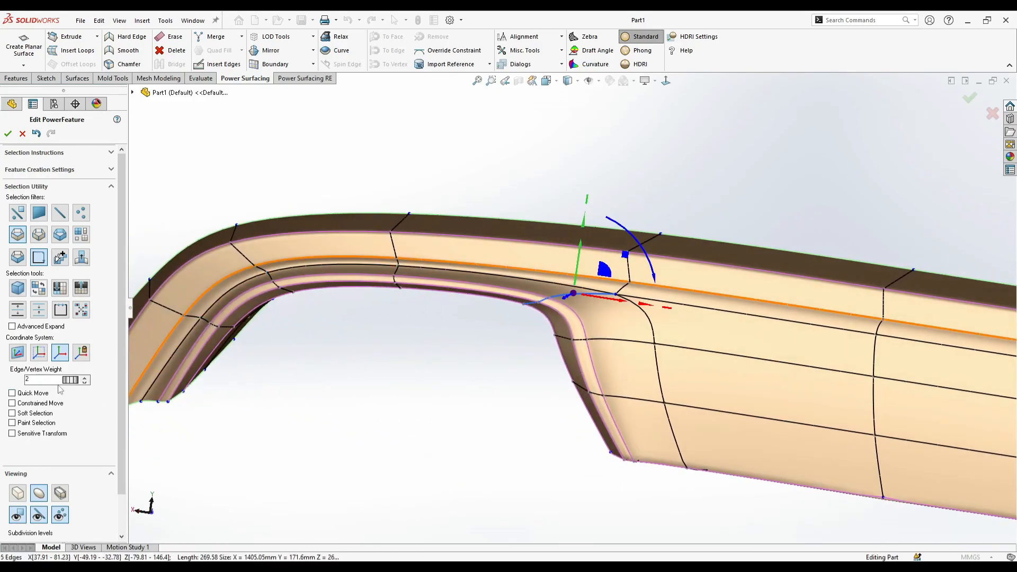
drag(74, 388, 77, 390)
middle_drag(524, 382, 539, 381)
scroll(540, 379, up, 2)
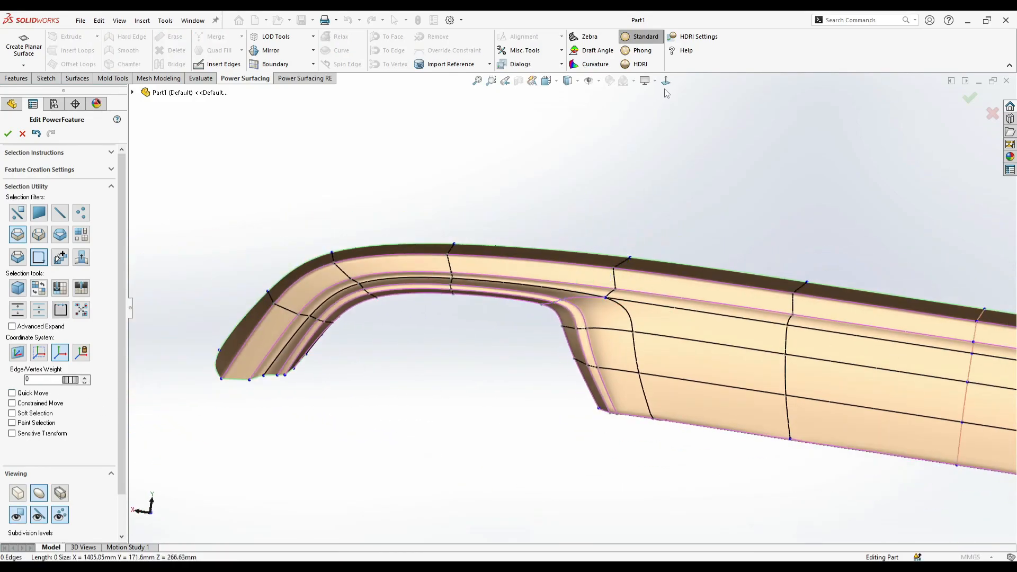
- In the front view, nudge the cutout's inner edge vertices on both horizontal loops slightly toward the center
click(665, 82)
key(Escape)
scroll(576, 307, up, 5)
scroll(886, 307, down, 6)
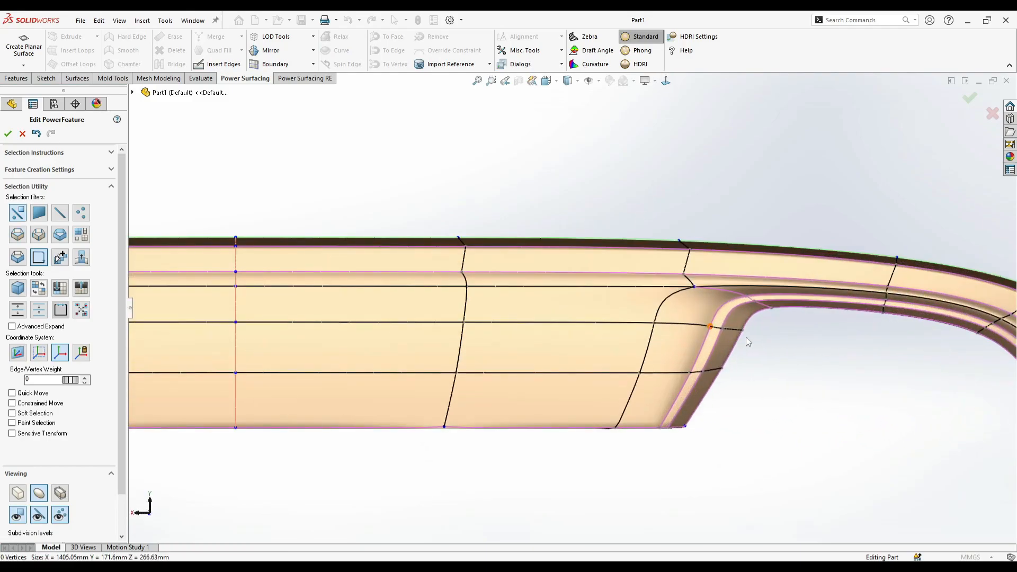
drag(692, 347, 755, 316)
drag(691, 329, 686, 333)
drag(737, 356, 674, 384)
key(Escape)
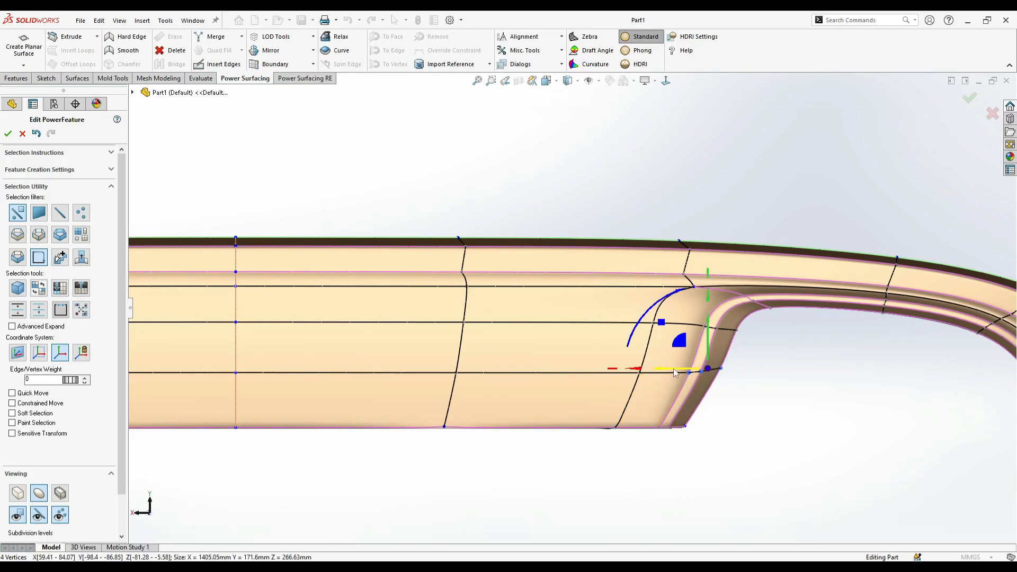
key(Escape)
- Nudge the vertices at the cutout's inner bottom corner slightly away from the center
scroll(657, 394, up, 2)
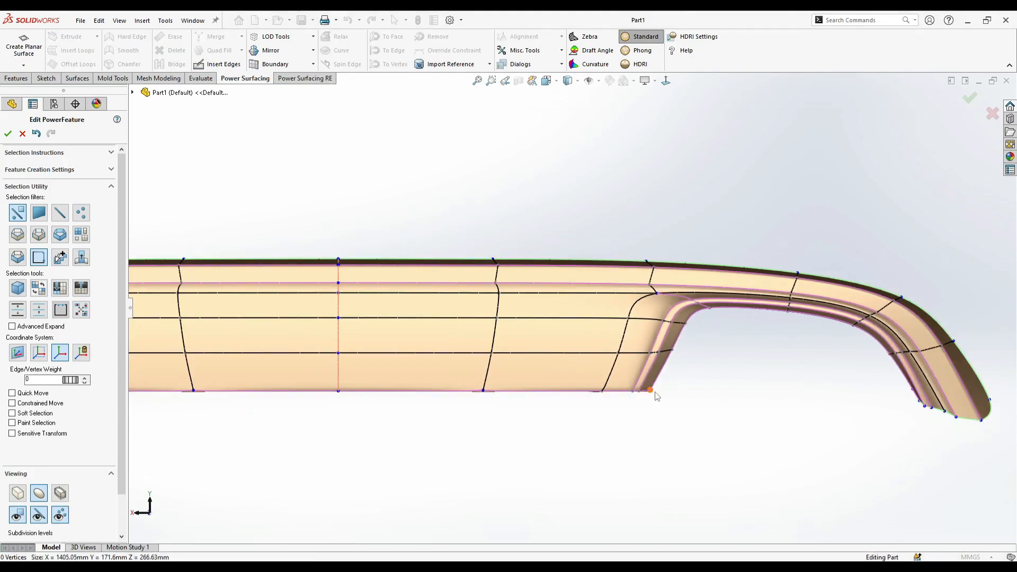
drag(618, 380, 616, 380)
drag(620, 391, 627, 392)
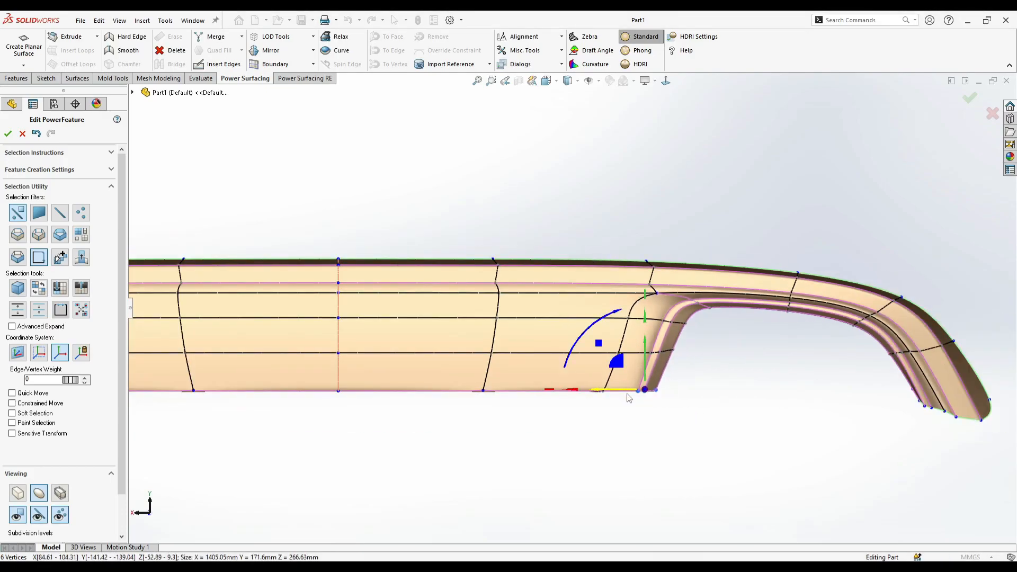
key(Escape)
- In control mesh display, loop-select the top band's upper creased edge and rotate it slightly about the X axis
scroll(704, 379, up, 4)
scroll(391, 322, down, 1)
middle_drag(391, 322, 686, 376)
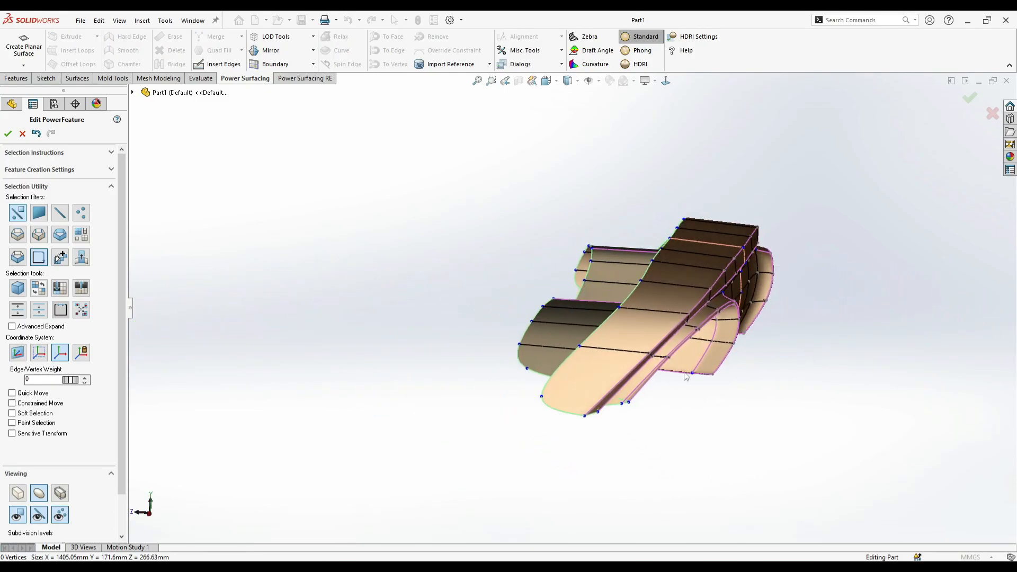
click(22, 493)
scroll(863, 313, down, 2)
middle_drag(864, 313, 602, 236)
right_click(772, 255)
click(800, 248)
scroll(496, 264, down, 2)
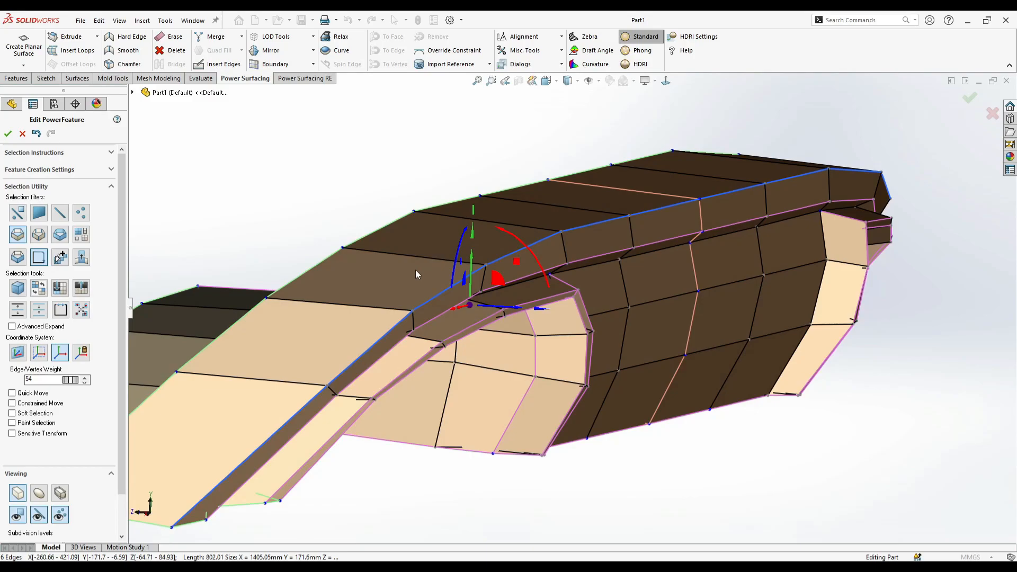
middle_drag(495, 347, 446, 310)
right_click(512, 306)
click(610, 325)
middle_drag(605, 323, 576, 317)
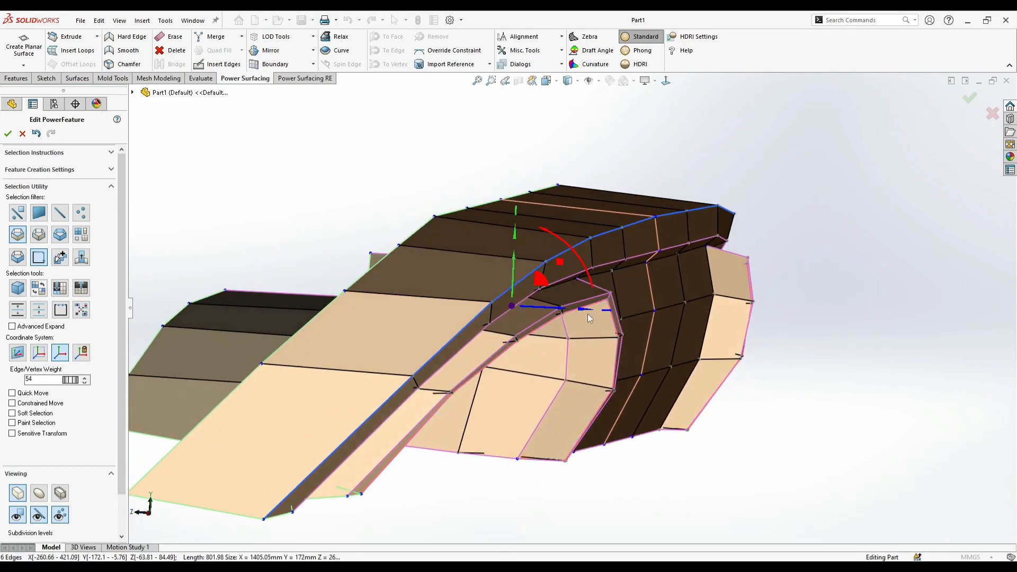
- Try to rotate the top band's lower edge loop and undo the change
click(621, 258)
click(719, 275)
middle_drag(659, 320, 570, 288)
key(ctrl+z)
right_click(570, 286)
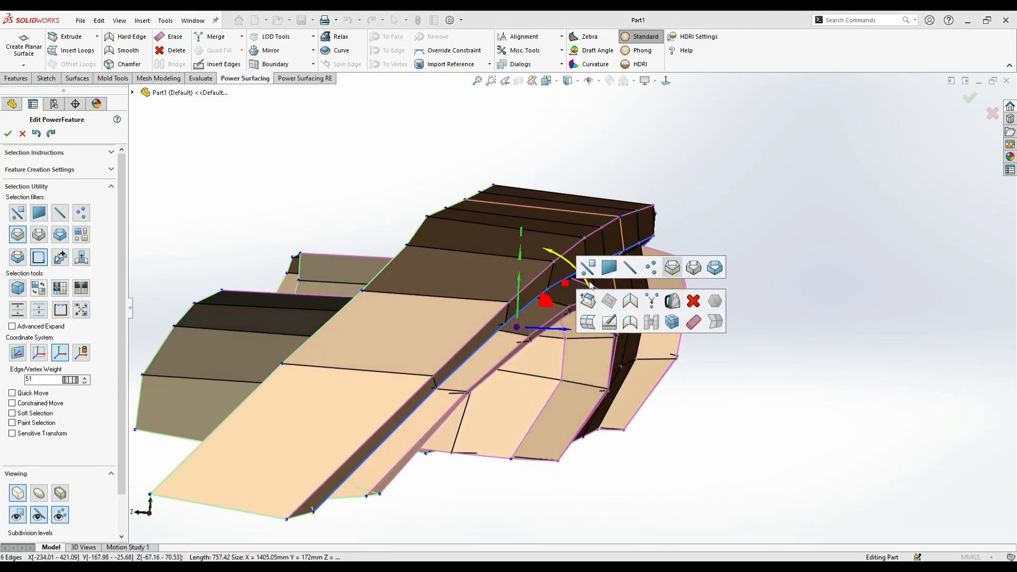
key(Escape)
- Nudge single vertices on the top band's edges, at the center line and above the side cutout
scroll(570, 285, down, 4)
click(561, 284)
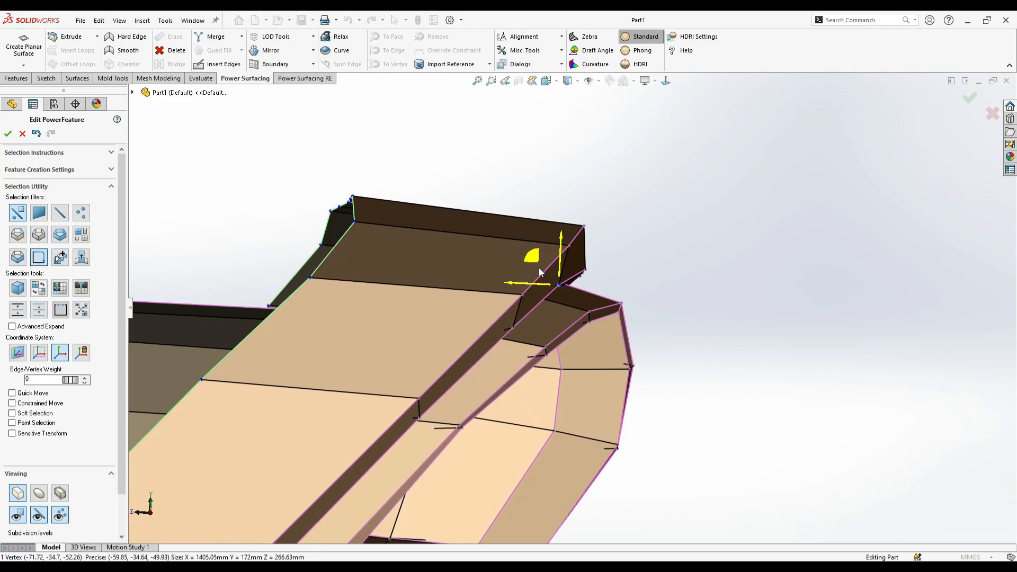
scroll(530, 336, up, 4)
middle_drag(531, 336, 422, 270)
scroll(585, 291, down, 4)
click(413, 270)
scroll(588, 269, down, 2)
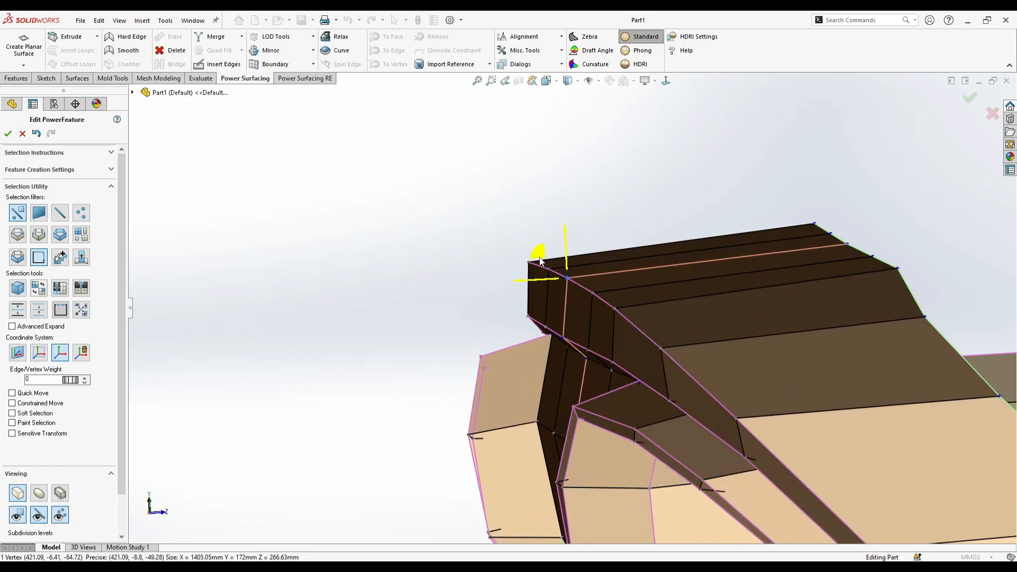
middle_drag(564, 295, 561, 294)
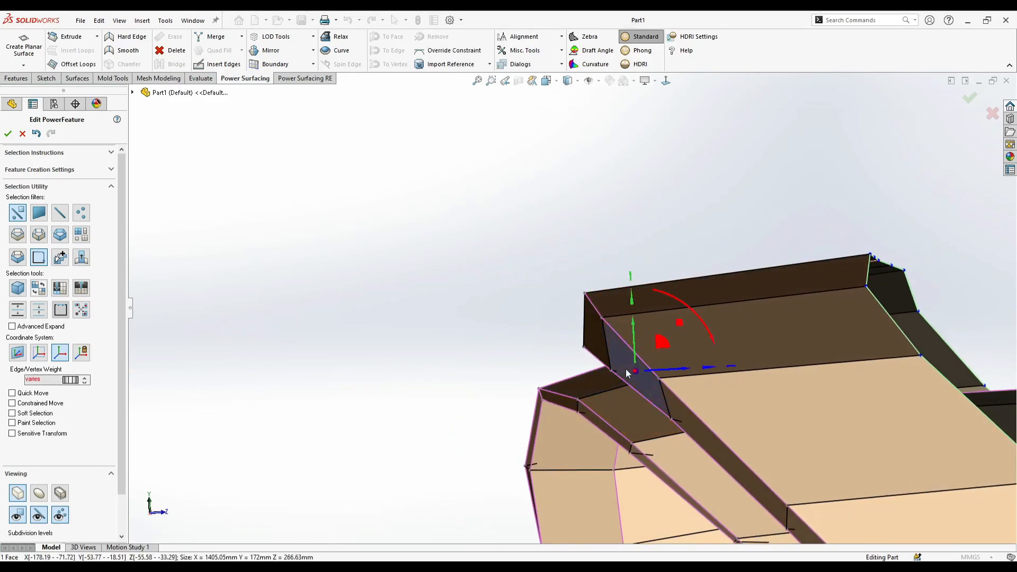
middle_drag(626, 374, 2, 229)
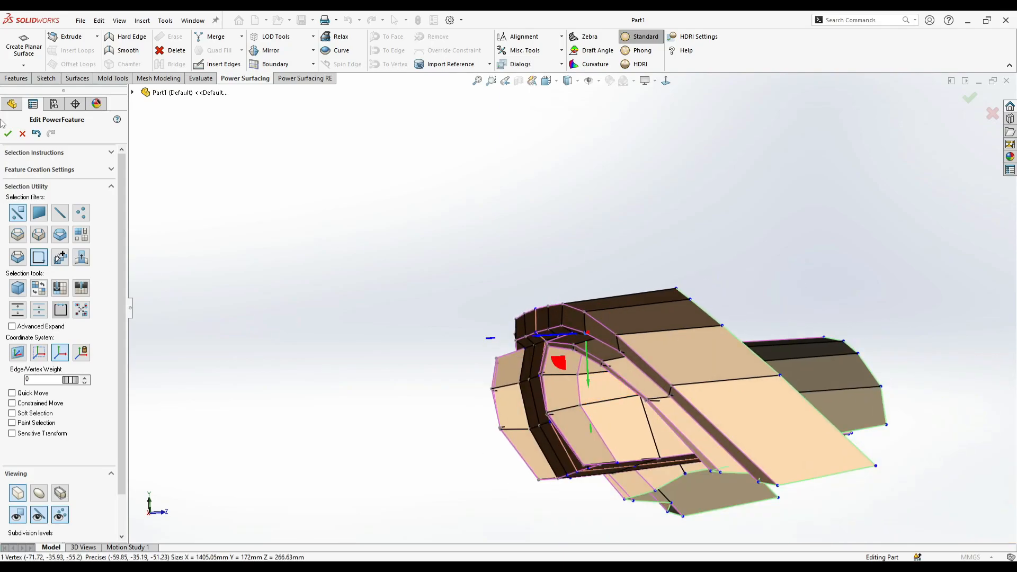
- In the front view, shift the center panel's side-edge vertices beside the cutout on both horizontal loops slightly toward the center
scroll(540, 313, up, 4)
middle_drag(504, 315, 627, 304)
scroll(627, 304, up, 4)
click(574, 113)
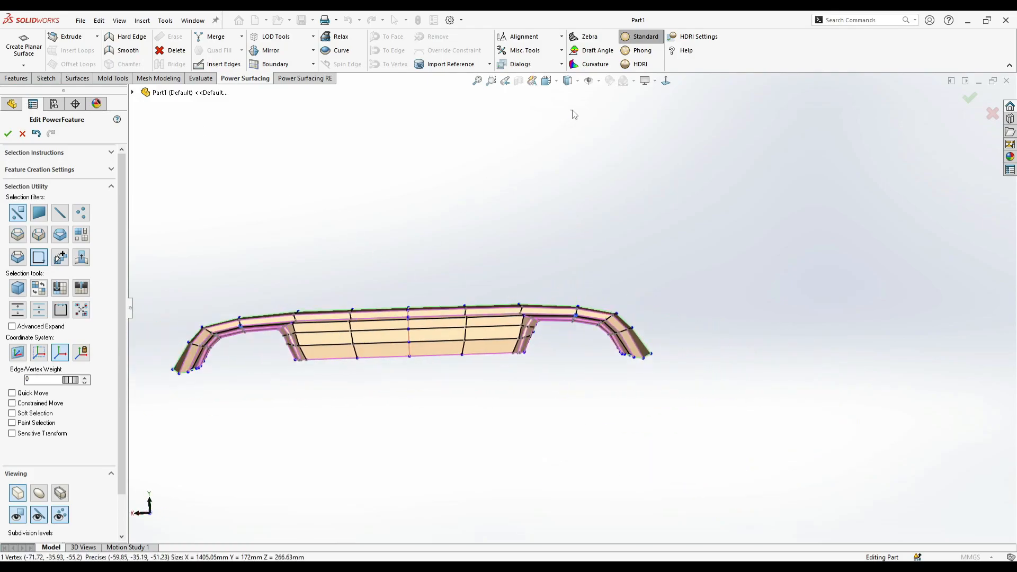
click(666, 81)
scroll(513, 321, down, 5)
click(555, 343)
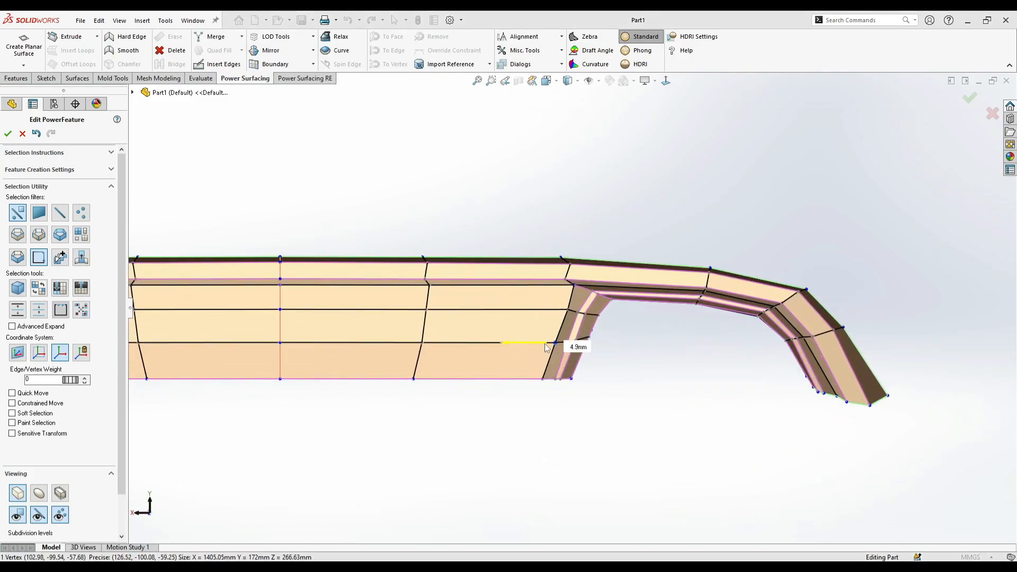
click(565, 309)
drag(554, 312, 538, 344)
click(555, 342)
click(564, 395)
- Raise the weight of the edge loop running up the center panel's side and around the cutout's outer rim
scroll(525, 311, up, 2)
scroll(527, 316, down, 2)
click(561, 320)
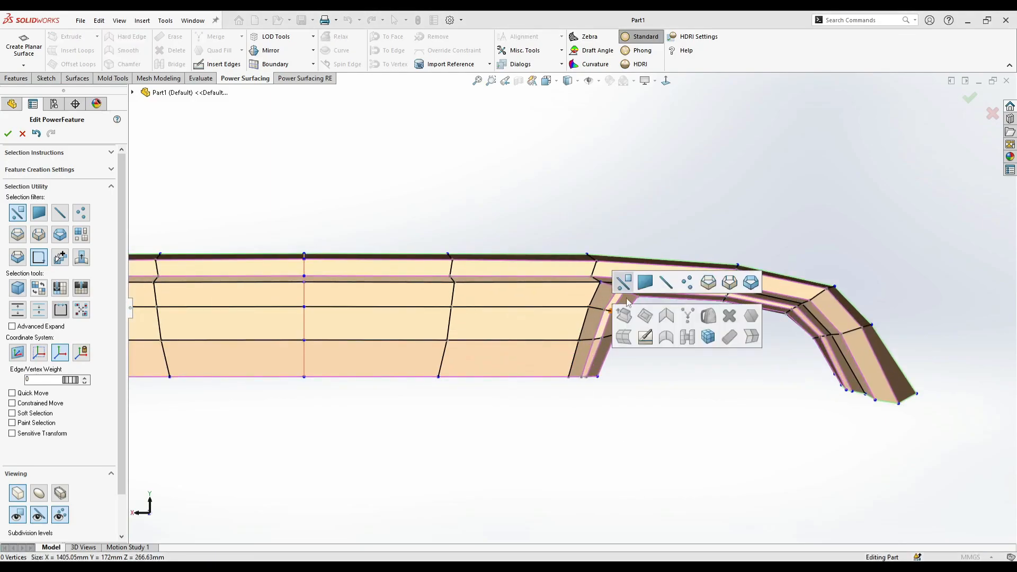
scroll(586, 319, down, 2)
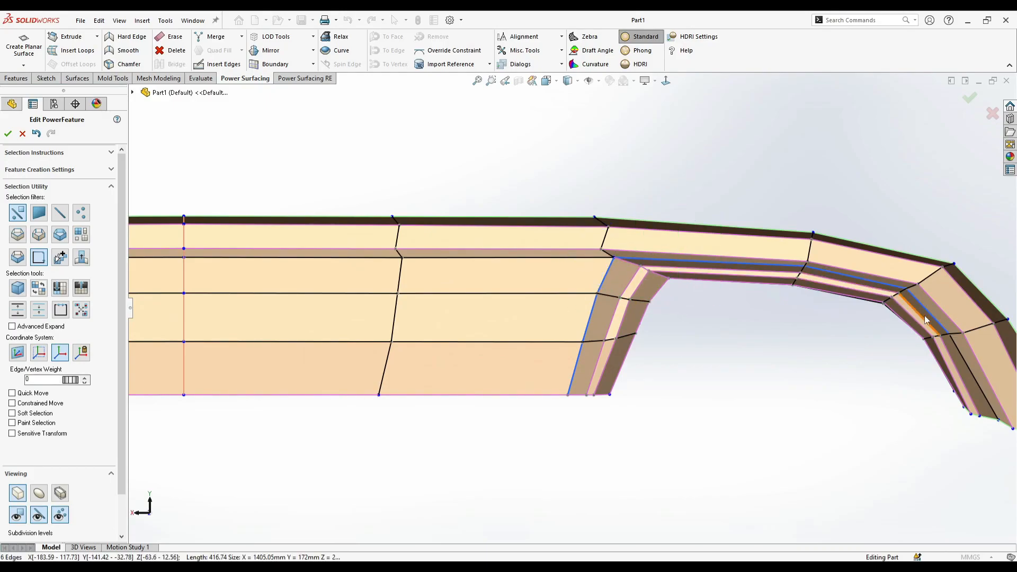
scroll(579, 310, up, 2)
middle_drag(582, 311, 646, 341)
scroll(688, 321, down, 3)
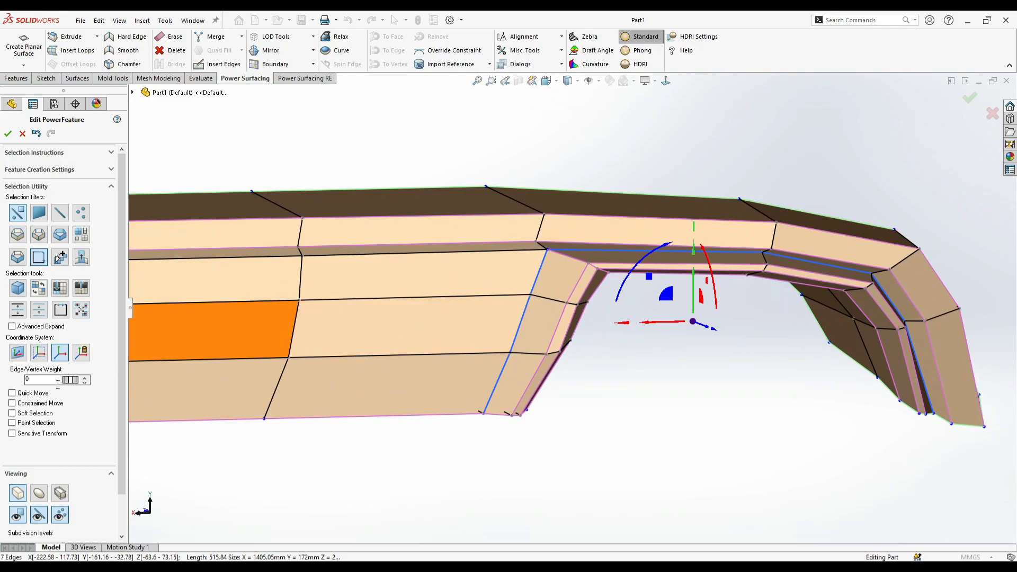
click(46, 495)
drag(97, 389, 207, 413)
click(424, 442)
scroll(445, 432, up, 2)
mouse_move(450, 427)
middle_down()
mouse_move(424, 420)
mouse_move(480, 425)
mouse_move(422, 418)
mouse_move(470, 411)
mouse_move(465, 423)
middle_up()
- In the top view's control mesh display, move the protruding vertex at the cutout's inner corner slightly back toward the body
click(666, 80)
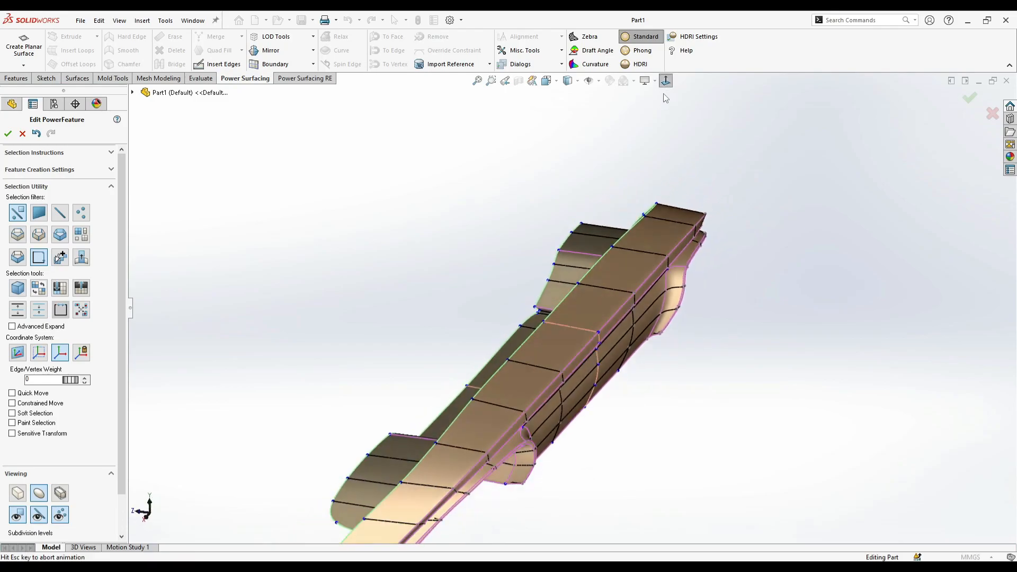
click(563, 112)
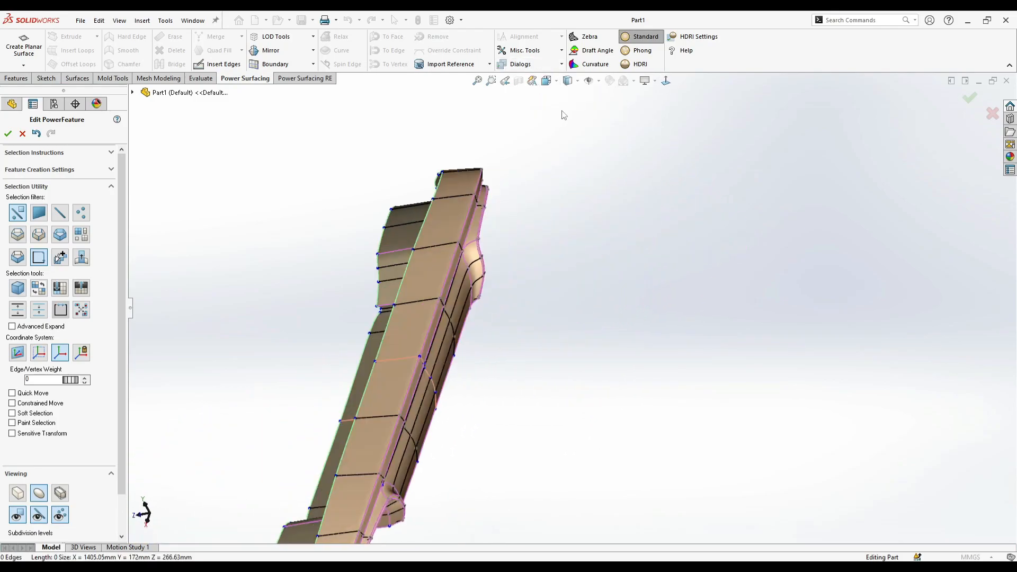
scroll(697, 324, down, 7)
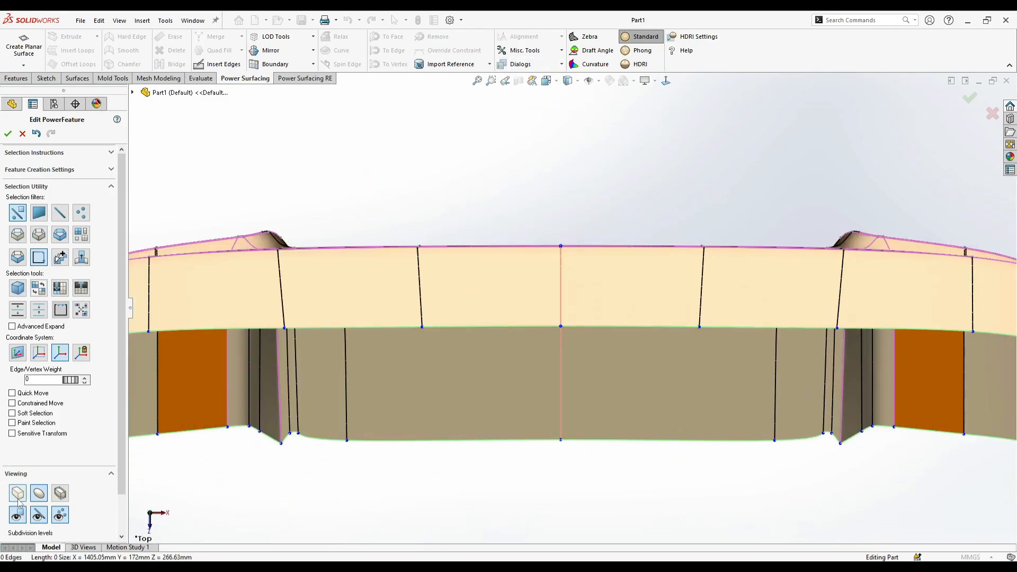
scroll(486, 375, up, 3)
scroll(266, 319, down, 7)
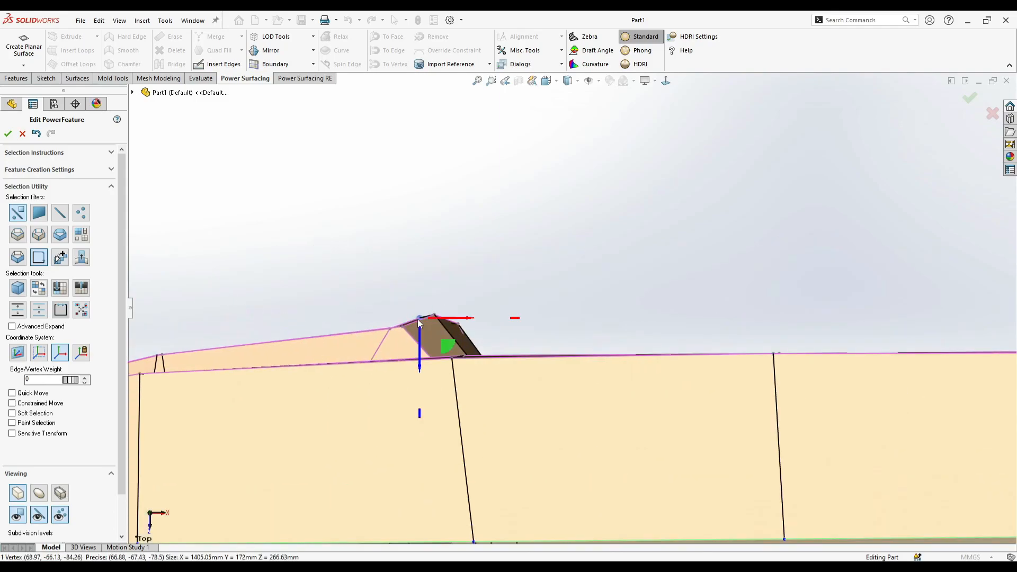
drag(430, 327, 428, 340)
scroll(598, 349, up, 3)
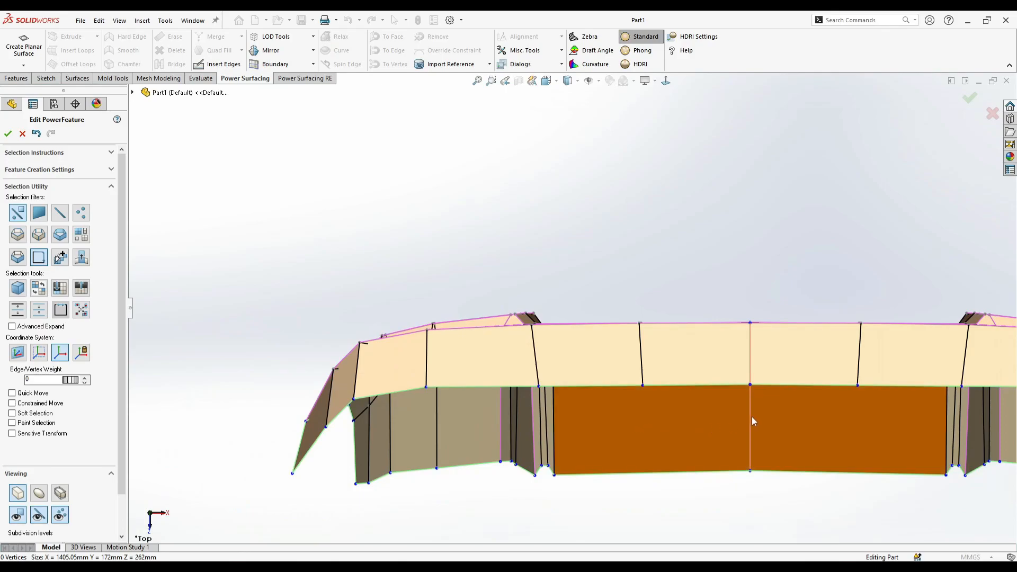
- Box-select the vertices along the open bottom boundary in the top view and flatten them into one straight line
scroll(739, 423, up, 3)
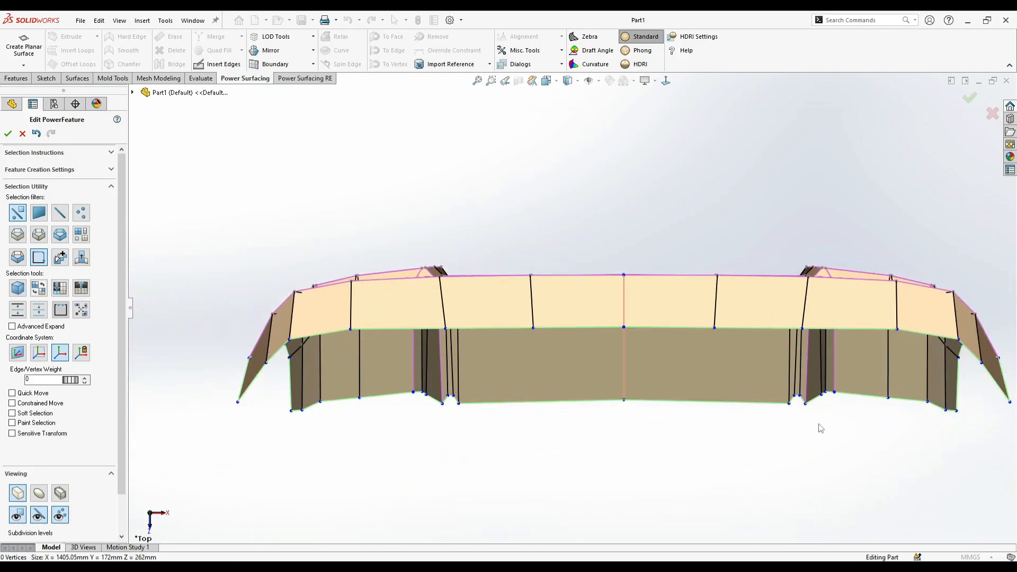
scroll(804, 410, down, 3)
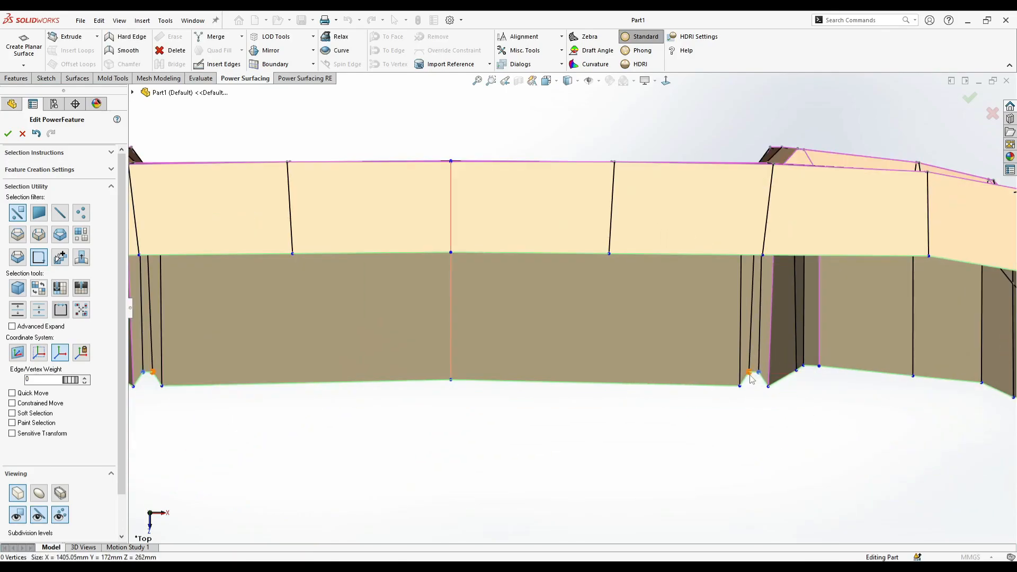
drag(753, 398, 272, 327)
click(689, 422)
scroll(652, 416, up, 5)
drag(377, 408, 406, 252)
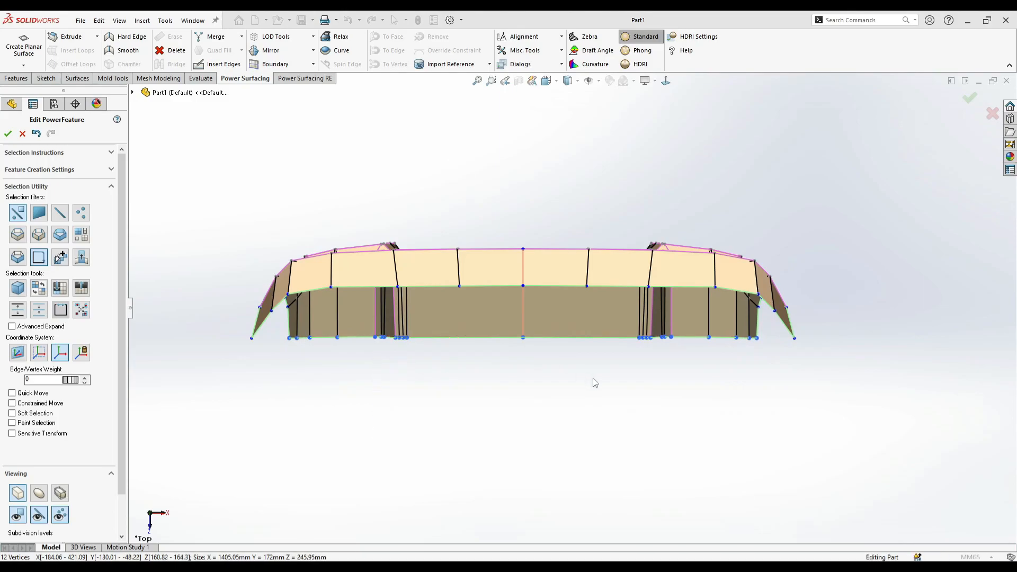
click(594, 380)
- Insert a chain of edges outlining an opening on the side face inside the cutout, running out to its open boundary
scroll(604, 363, down, 2)
mouse_move(609, 356)
middle_down()
mouse_move(557, 160)
mouse_move(492, 172)
mouse_move(376, 279)
mouse_move(338, 390)
mouse_move(334, 371)
middle_up()
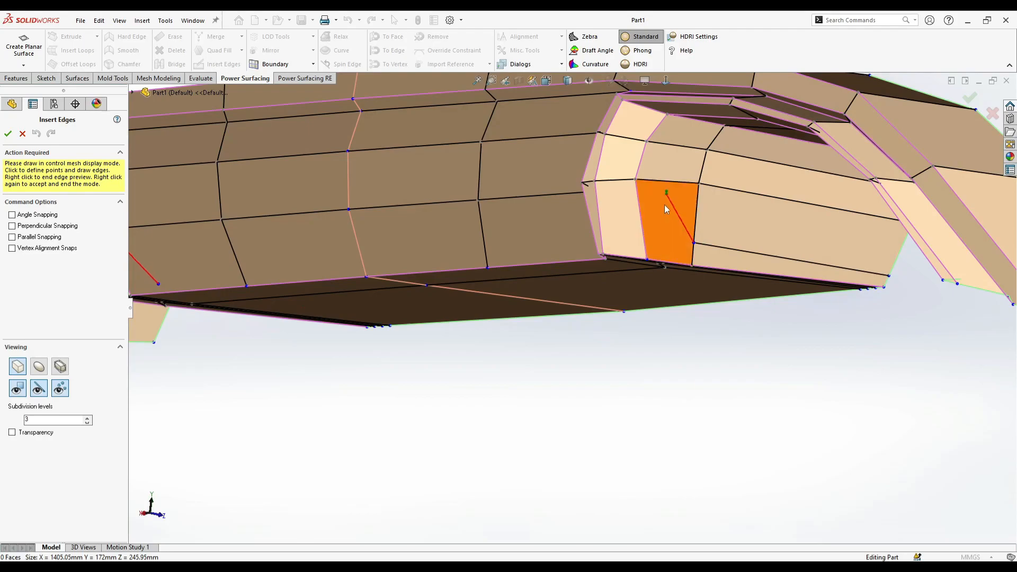
click(669, 233)
click(678, 145)
middle_drag(678, 145, 693, 150)
scroll(693, 148, down, 1)
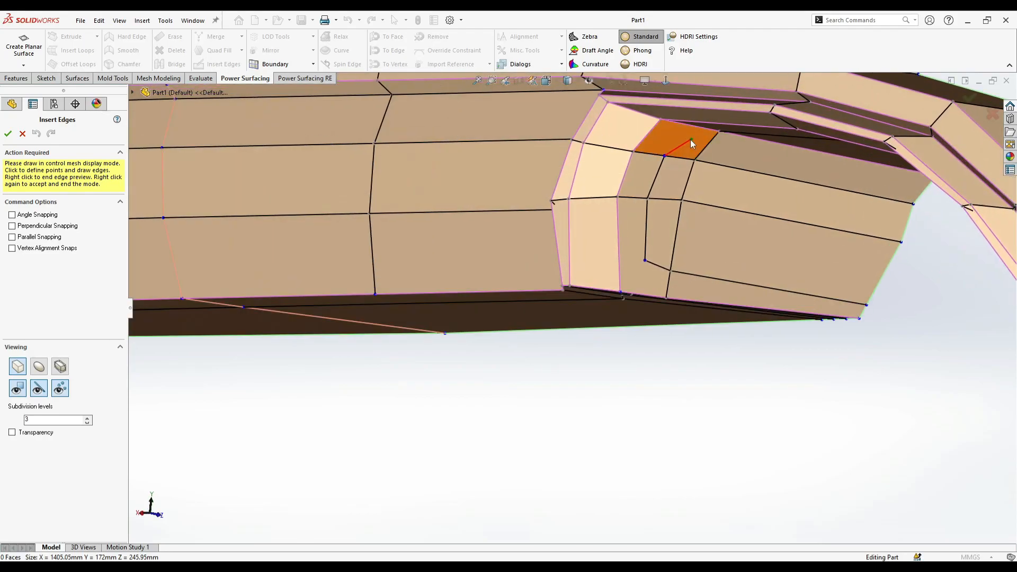
click(687, 140)
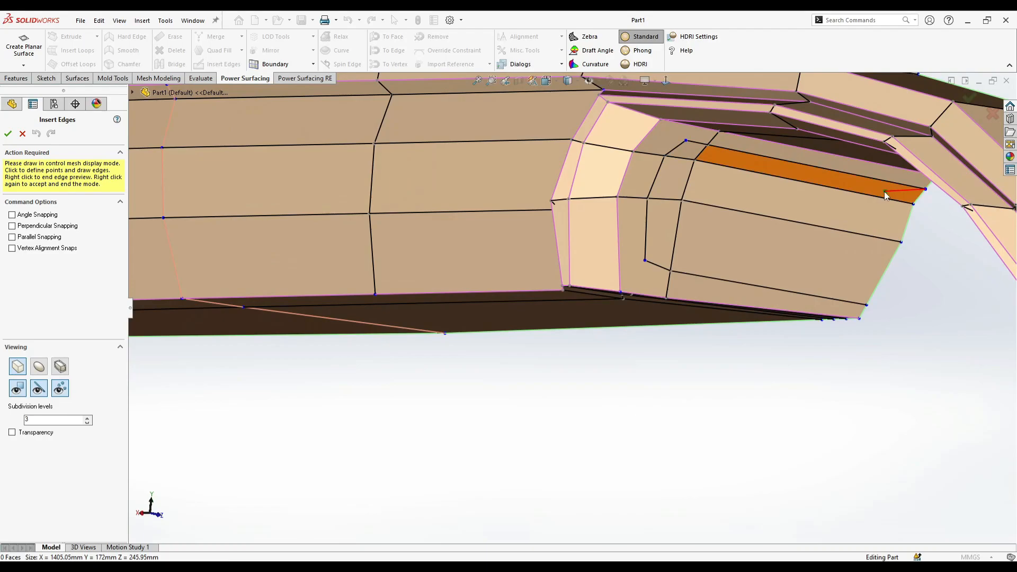
right_click(885, 192)
right_click(885, 192)
- Select the faces enclosed by the inserted edges inside the cutout and delete them to create the opening
click(740, 201)
ctrl+click(712, 156)
ctrl+click(687, 150)
ctrl+click(673, 179)
ctrl+click(698, 235)
ctrl+click(668, 237)
key(s)
click(811, 248)
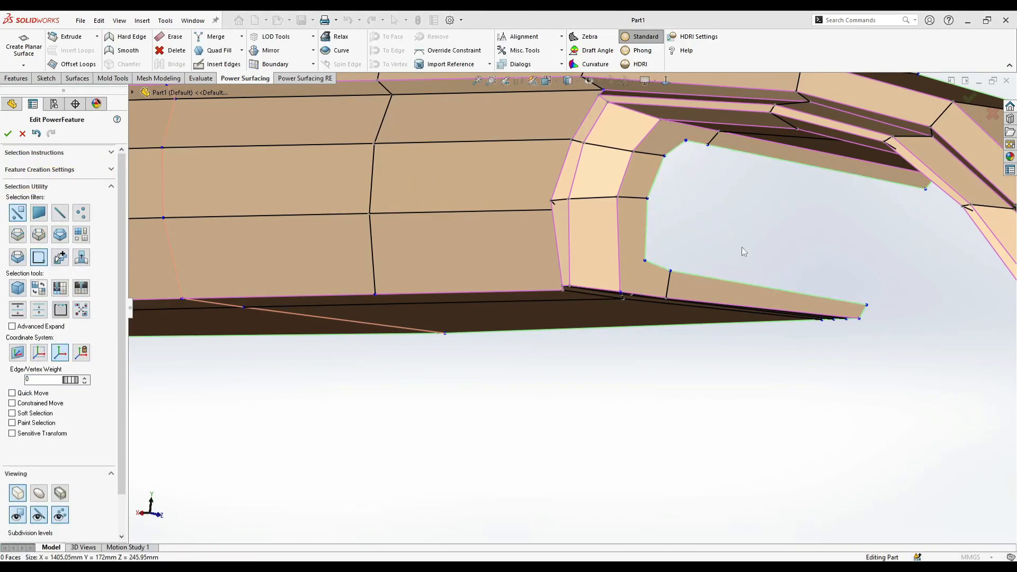
- Insert an extra edge at the new opening's inner bottom corner
scroll(760, 252, up, 4)
middle_drag(601, 236, 625, 244)
key(s)
click(742, 250)
scroll(694, 297, down, 4)
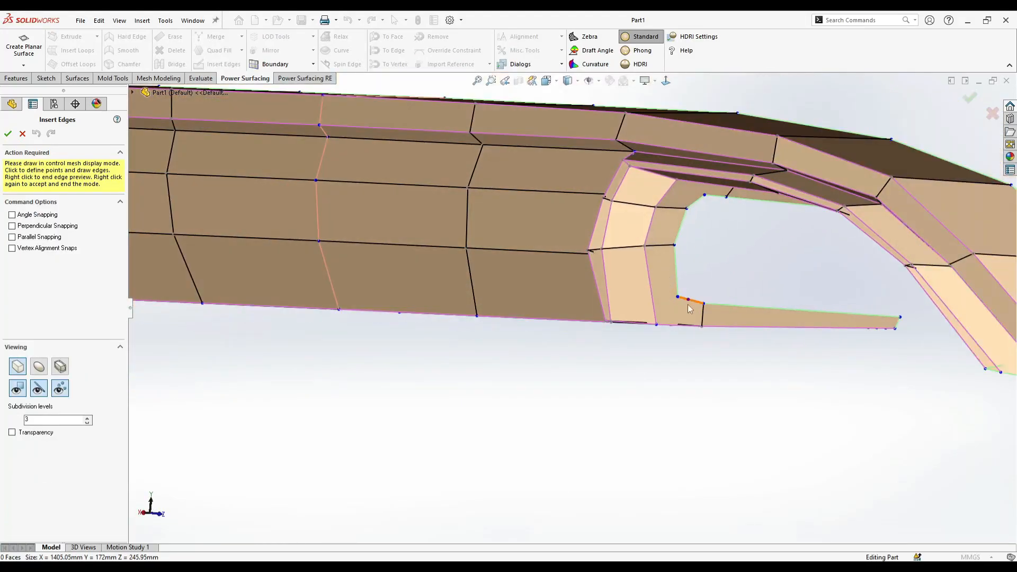
right_click(685, 286)
right_click(685, 286)
click(450, 298)
scroll(503, 318, up, 5)
middle_drag(529, 352, 647, 367)
click(647, 367)
middle_drag(445, 361, 405, 278)
scroll(422, 363, down, 4)
scroll(406, 277, up, 1)
scroll(483, 173, down, 3)
middle_drag(490, 204, 627, 227)
right_click(627, 228)
click(727, 214)
click(744, 237)
middle_drag(744, 237, 928, 282)
scroll(697, 310, down, 4)
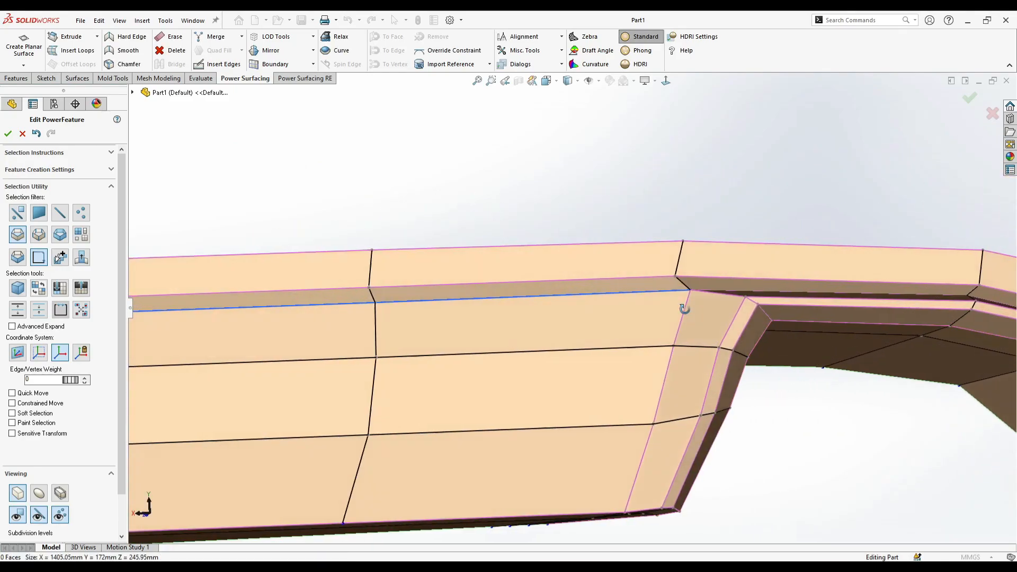
- Select the two edges along the top of the center panel and raise their edge weight
scroll(715, 311, down, 2)
scroll(715, 306, down, 1)
right_click(718, 292)
click(736, 277)
click(751, 276)
middle_drag(751, 276, 751, 314)
scroll(816, 304, down, 1)
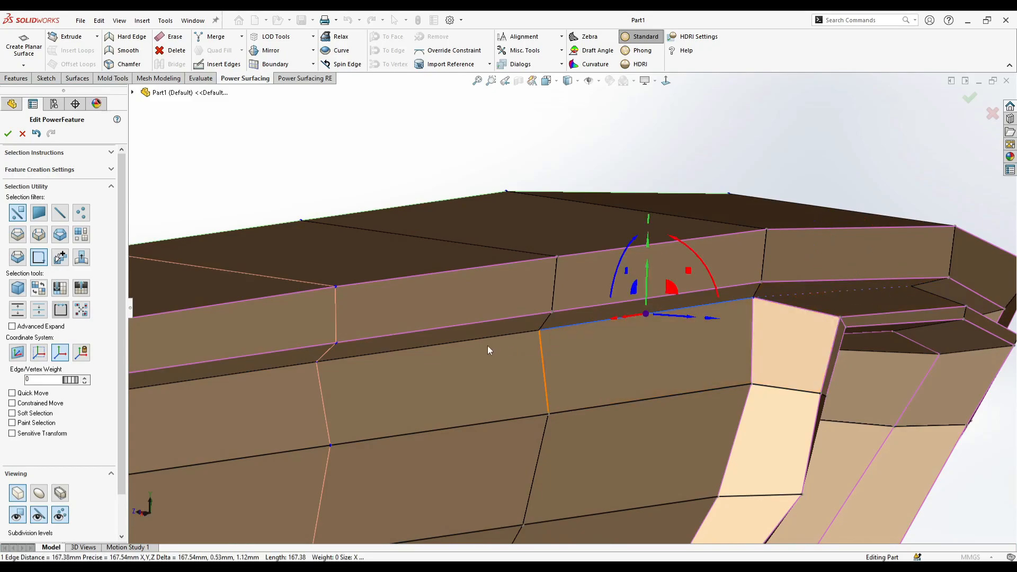
scroll(406, 360, up, 4)
scroll(443, 391, down, 3)
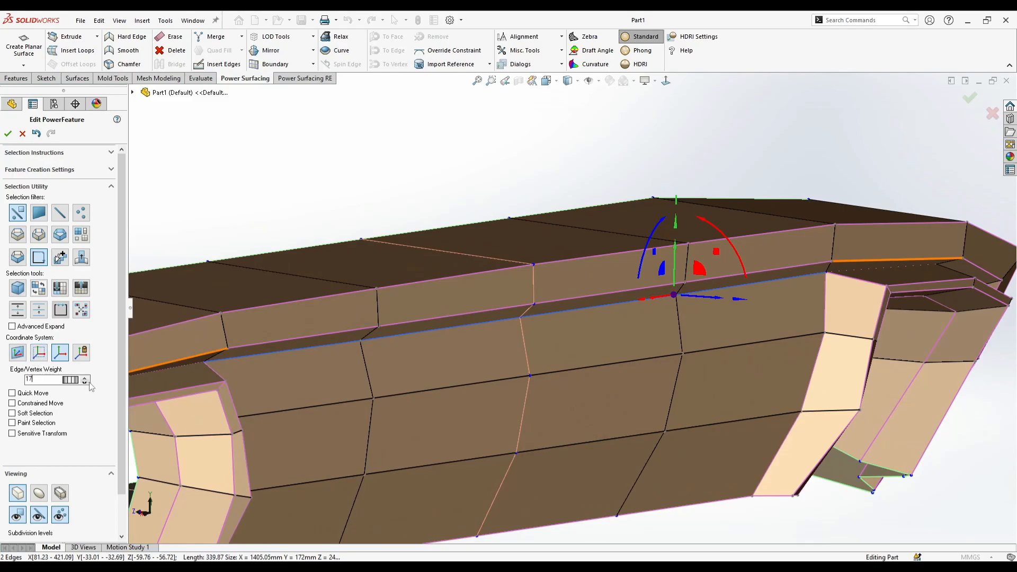
middle_drag(495, 366, 524, 408)
scroll(588, 434, up, 5)
click(614, 177)
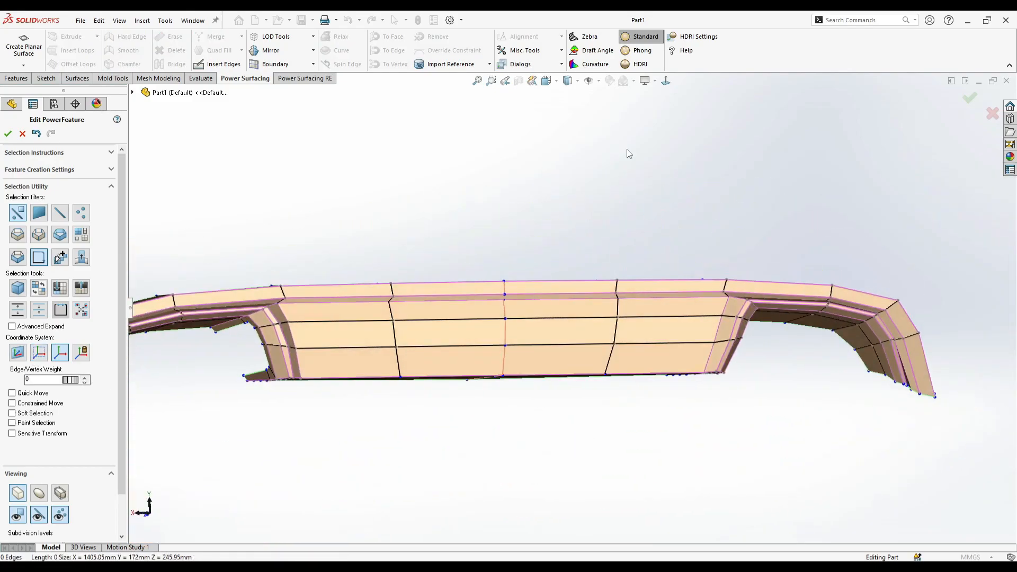
- In the front view, nudge the center panel's side-edge vertex on the lower horizontal loop slightly toward the center
scroll(279, 321, down, 2)
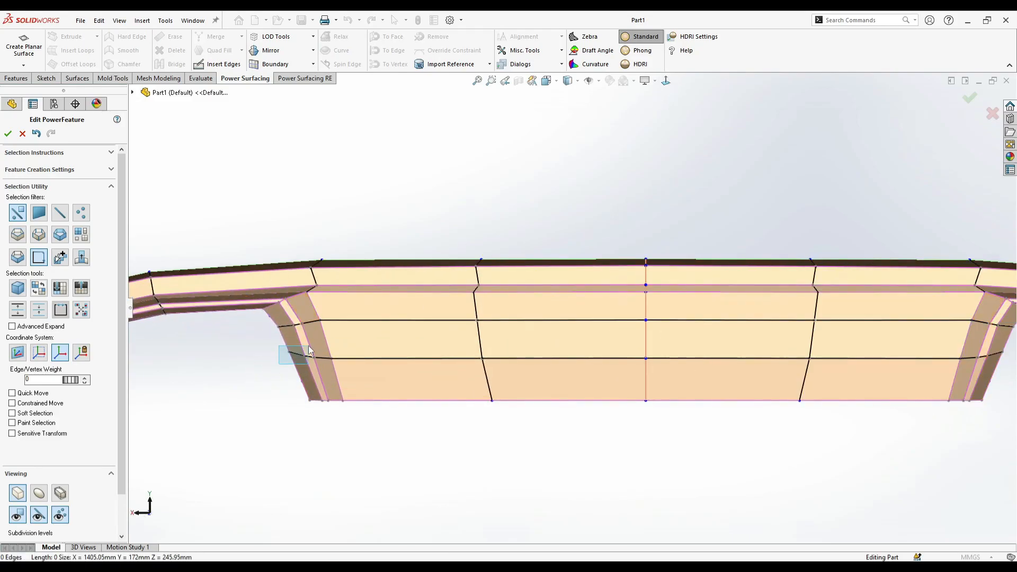
scroll(806, 382, up, 3)
scroll(821, 319, down, 3)
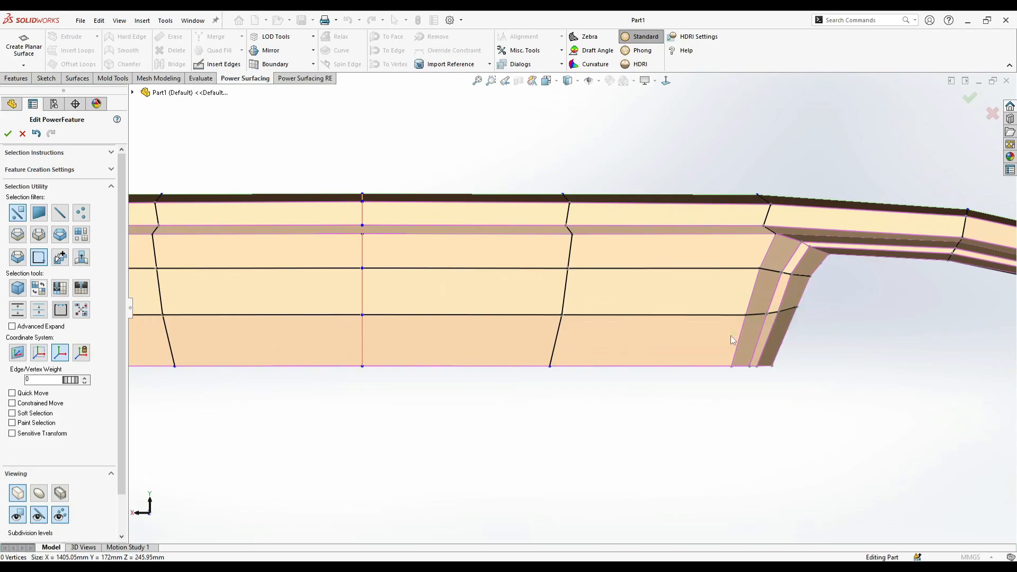
drag(751, 313, 746, 313)
click(789, 374)
- Examine the smoothed diffuser around the cutout corners, new opening and center panel from several angles
scroll(741, 405, up, 5)
scroll(315, 296, down, 1)
scroll(316, 296, down, 2)
scroll(329, 350, up, 3)
scroll(228, 296, down, 3)
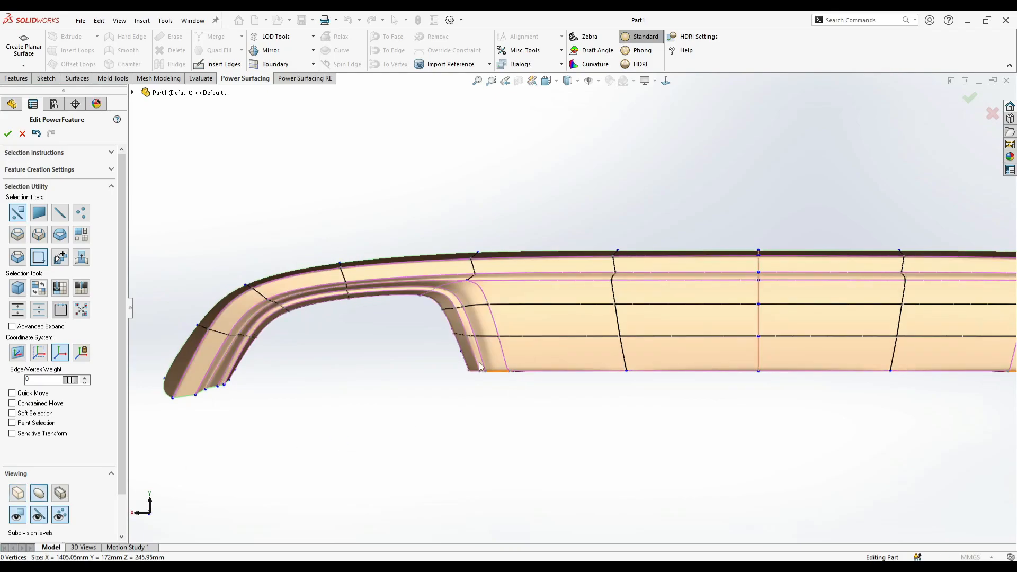
scroll(460, 299, down, 3)
middle_drag(462, 296, 659, 334)
scroll(522, 293, up, 4)
scroll(656, 317, up, 1)
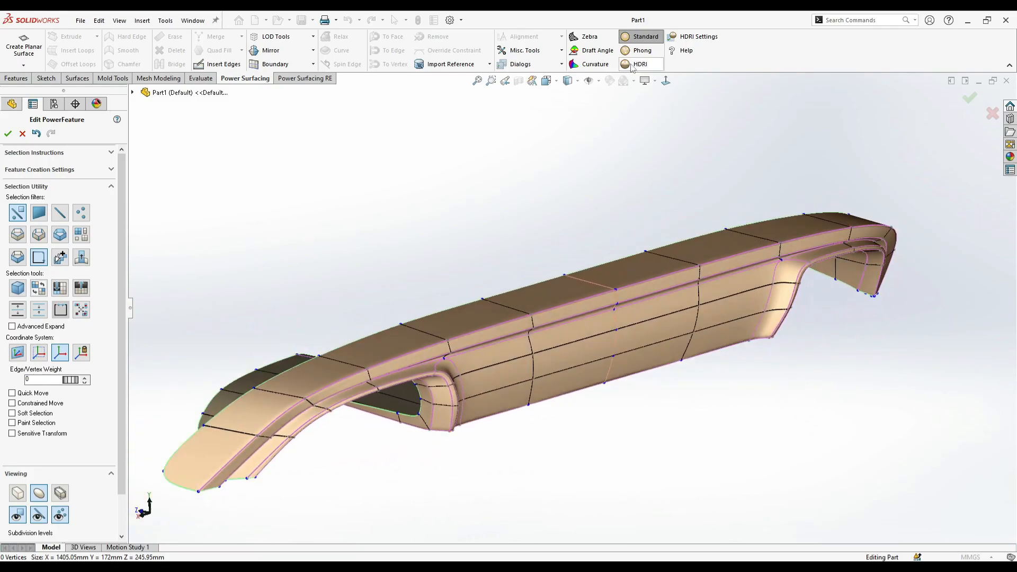
- Switch the shading to Phong and select the edge loop along the center panel's bottom edge
click(639, 53)
mouse_move(583, 339)
middle_down()
mouse_move(518, 363)
mouse_move(411, 336)
mouse_move(391, 348)
mouse_move(487, 345)
mouse_move(399, 409)
mouse_move(433, 351)
mouse_move(500, 352)
mouse_move(505, 342)
middle_up()
scroll(546, 313, down, 2)
click(558, 289)
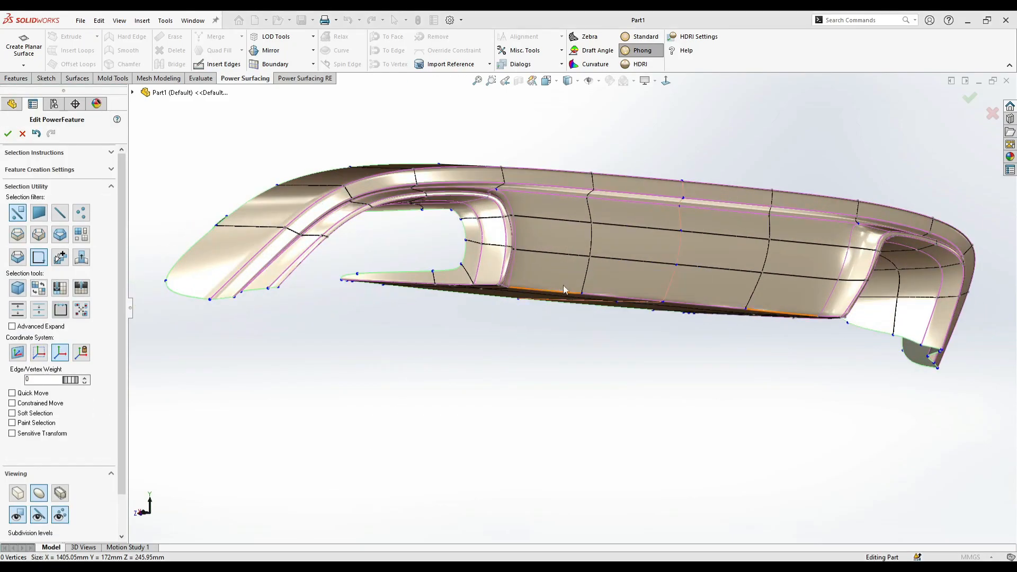
middle_drag(564, 285, 556, 249)
scroll(557, 248, down, 2)
scroll(549, 174, down, 2)
right_click(548, 173)
click(648, 179)
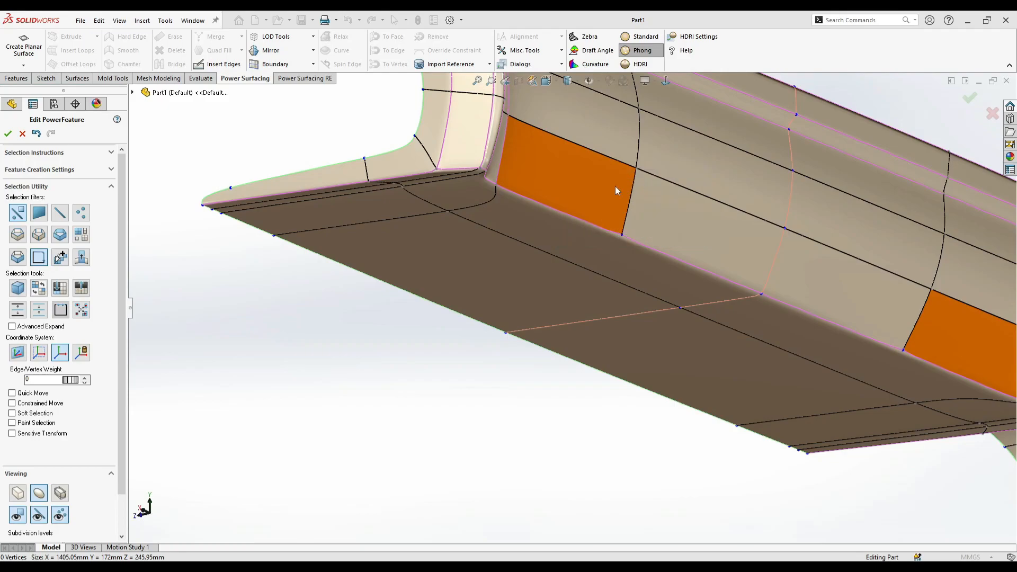
click(542, 204)
middle_drag(528, 242, 489, 233)
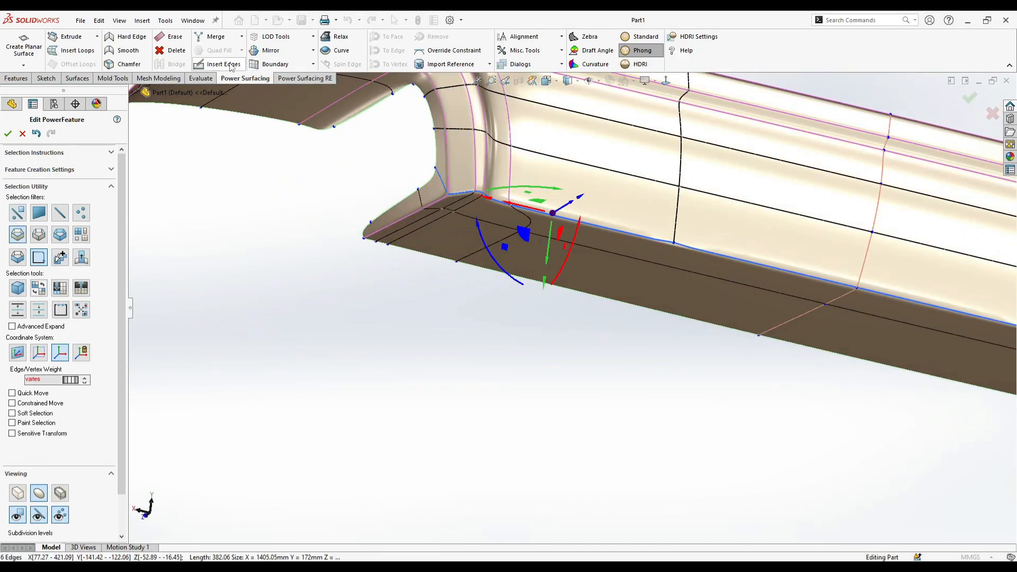
- Insert an edge from the center panel's lower horizontal edge vertex across the underside to the bottom boundary
click(231, 66)
click(673, 245)
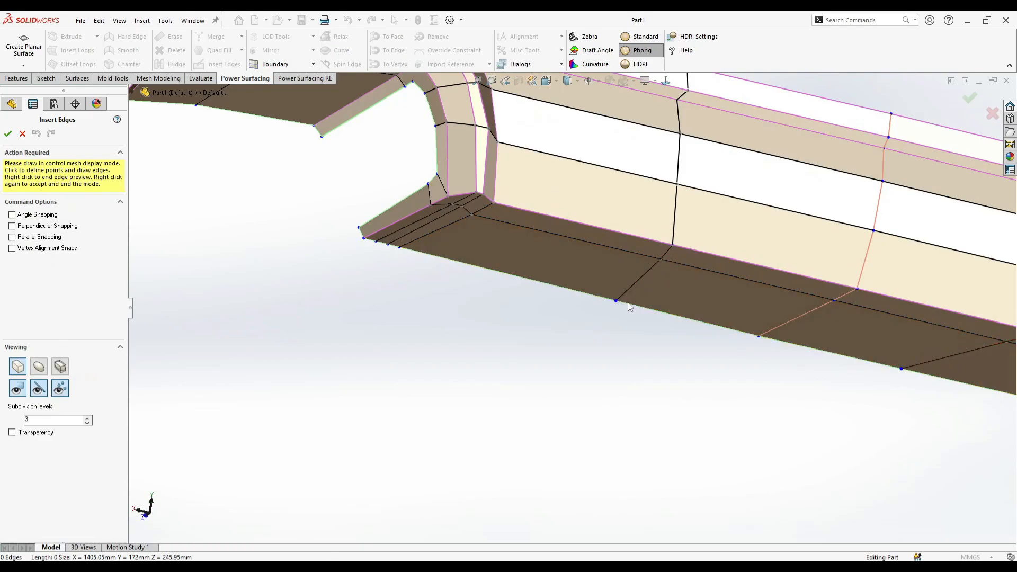
right_click(637, 304)
right_click(637, 304)
- Select the four edges of the lengthwise loop beneath the center panel and move them slightly downward
middle_drag(571, 353, 489, 292)
right_click(565, 298)
right_click(560, 236)
click(573, 217)
ctrl+click(629, 265)
middle_drag(628, 265, 617, 218)
drag(637, 243, 583, 288)
ctrl+click(563, 282)
middle_drag(583, 289, 551, 365)
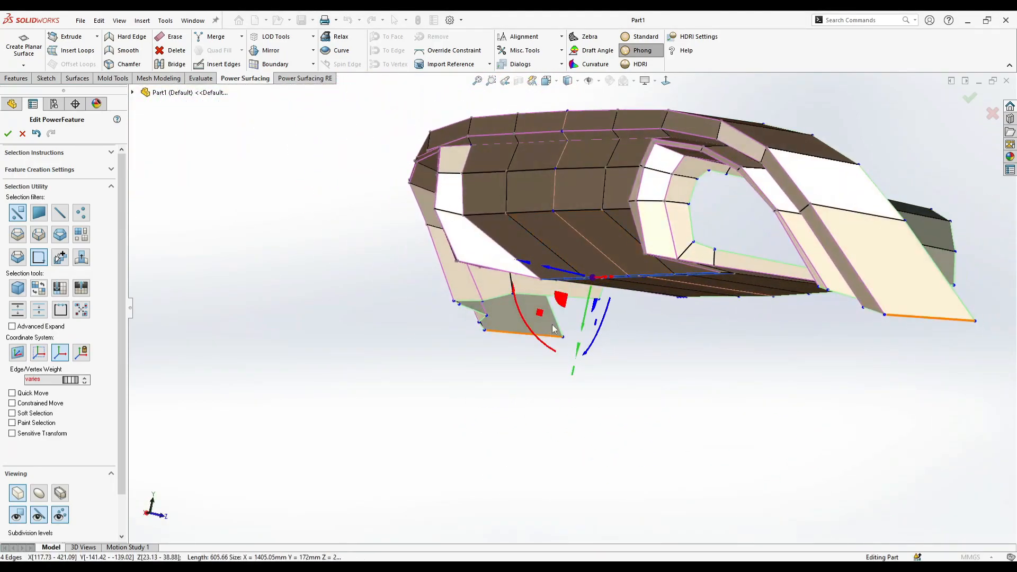
drag(575, 288, 563, 304)
middle_drag(562, 305, 503, 313)
- Reselect the underside's lengthwise edges, fine-tune their position and return to the smoothed surface display
scroll(594, 297, down, 1)
click(502, 343)
click(536, 293)
ctrl+click(596, 275)
drag(549, 302, 565, 278)
middle_drag(598, 295, 691, 361)
click(714, 356)
click(55, 496)
- Select the two edges of the center panel's middle horizontal loop and shift them slightly in depth
middle_drag(522, 397, 501, 244)
click(532, 275)
scroll(537, 263, down, 2)
click(568, 280)
scroll(565, 279, down, 2)
click(530, 277)
middle_drag(529, 276, 508, 255)
mouse_move(510, 253)
mouse_down()
mouse_move(501, 285)
mouse_move(495, 263)
mouse_up()
middle_drag(548, 233, 512, 185)
- Nudge the two edges along the top of the center panel slightly in height
click(519, 132)
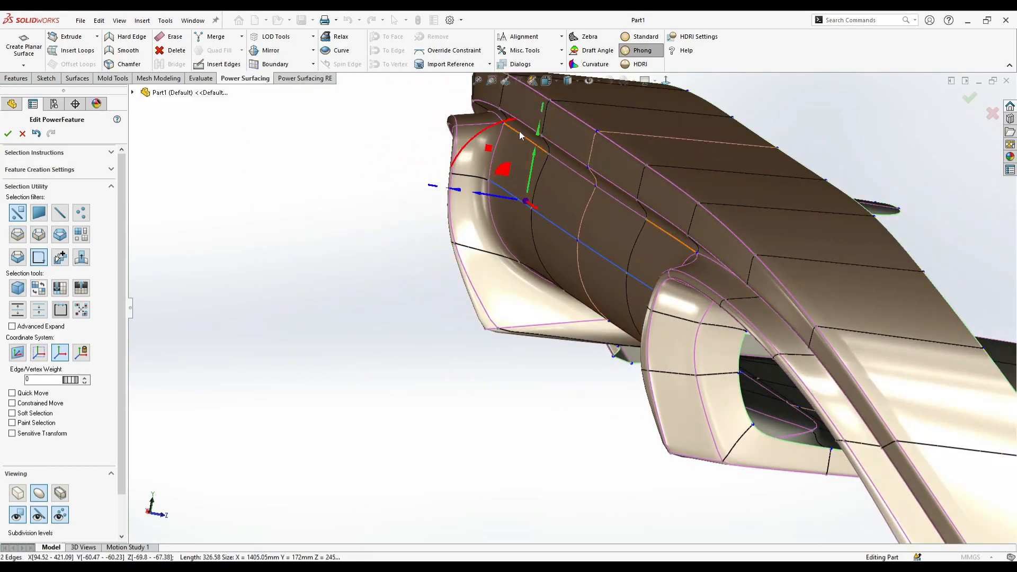
double_click(530, 141)
drag(508, 149, 502, 157)
middle_drag(502, 158, 660, 282)
key(ctrl+z)
middle_drag(595, 155, 554, 125)
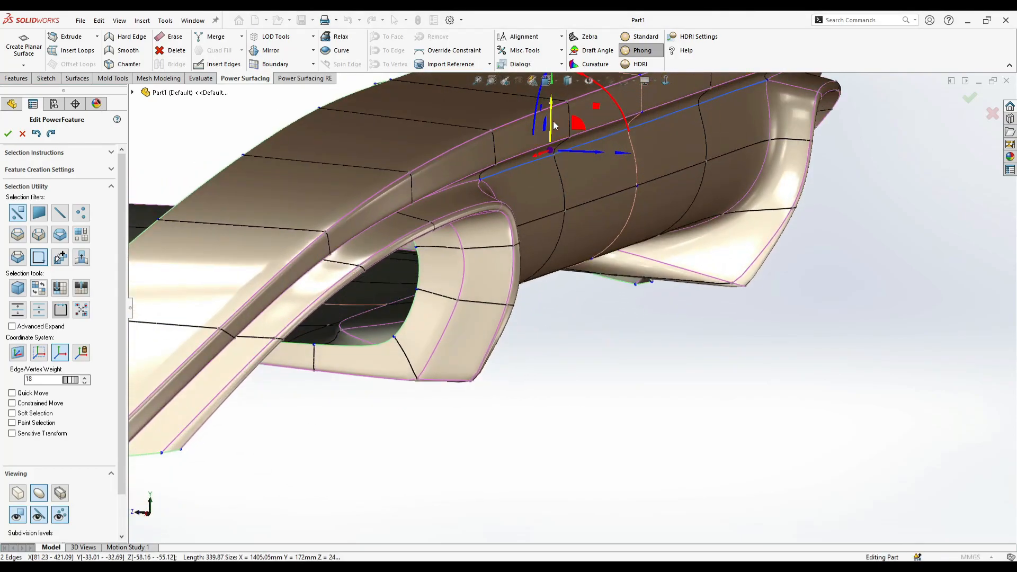
middle_drag(576, 223, 577, 274)
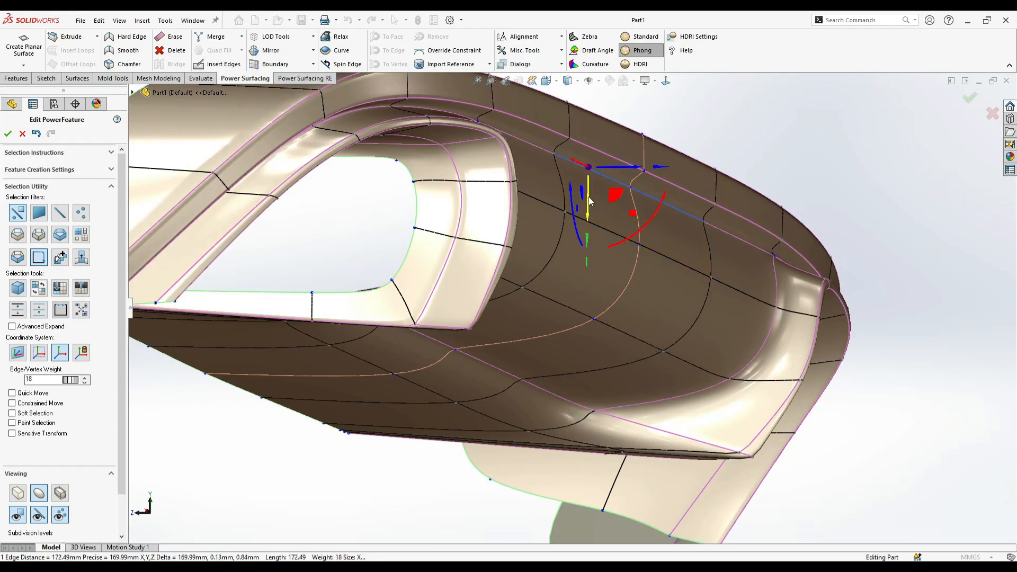
drag(591, 200, 595, 196)
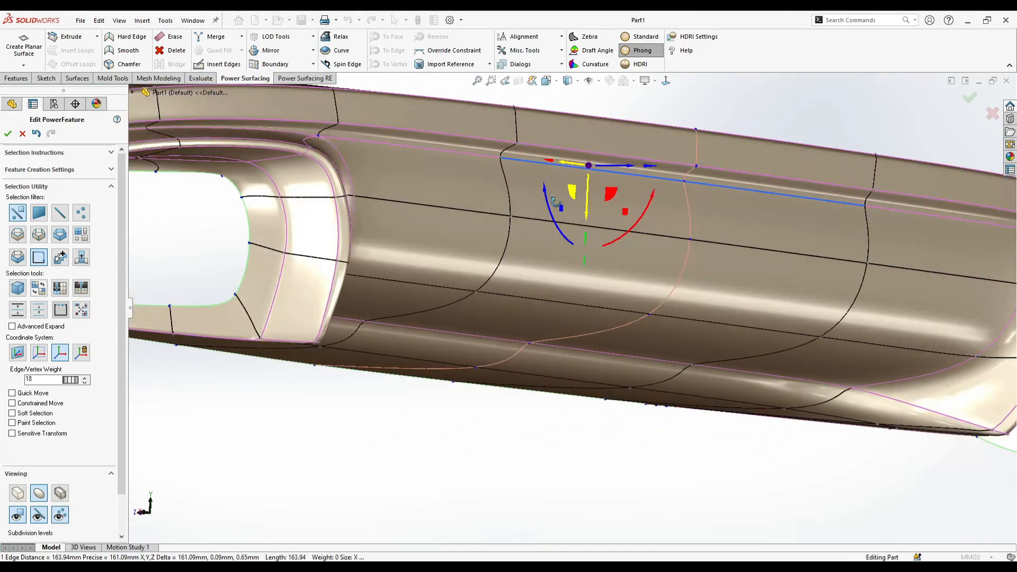
middle_drag(588, 212, 540, 408)
scroll(540, 408, up, 4)
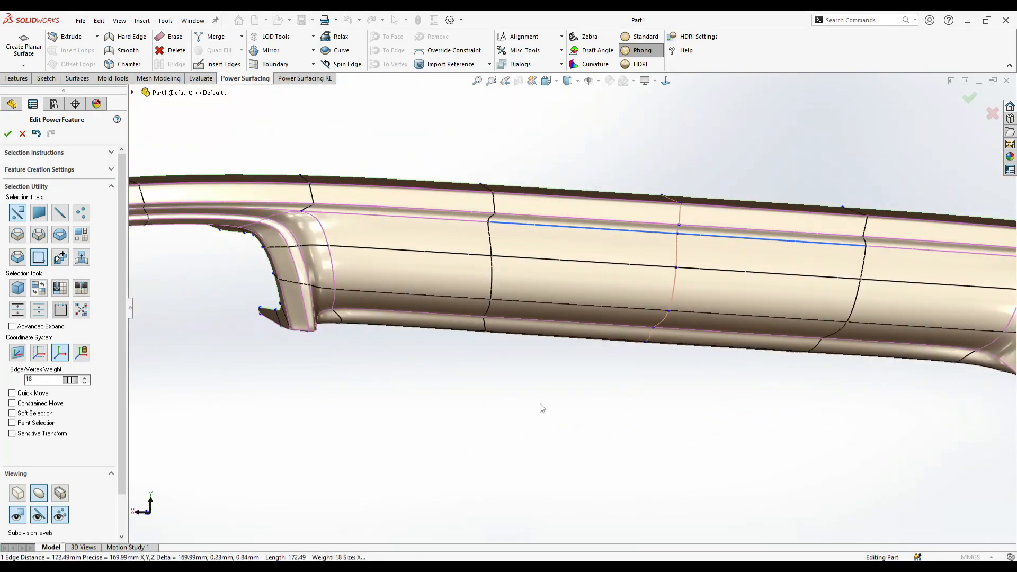
click(540, 408)
- Adjust the creased corner where the center panel's lower side meets the cutout, working from the underside
click(665, 81)
scroll(657, 200, up, 4)
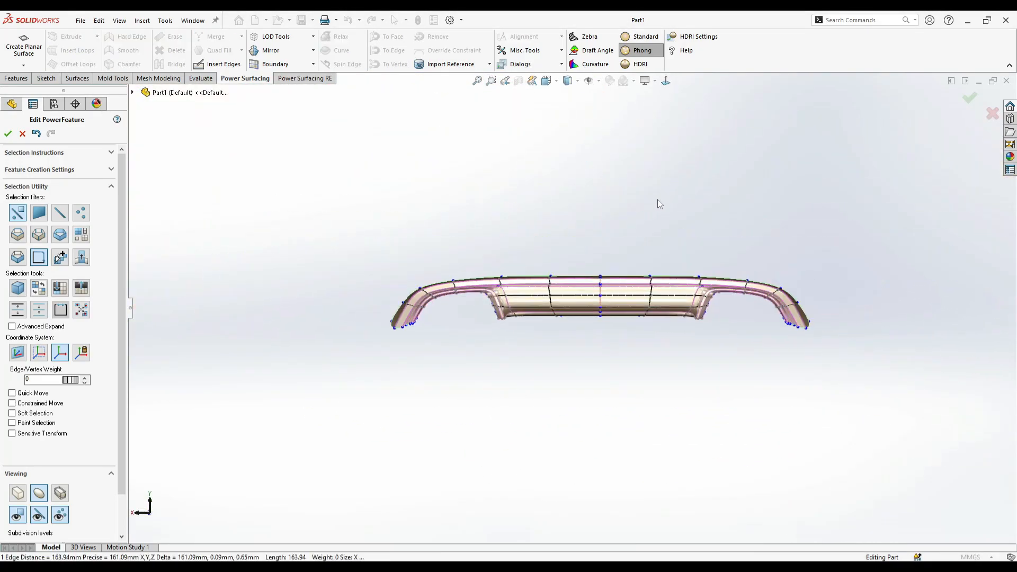
scroll(640, 212, down, 2)
scroll(668, 355, down, 6)
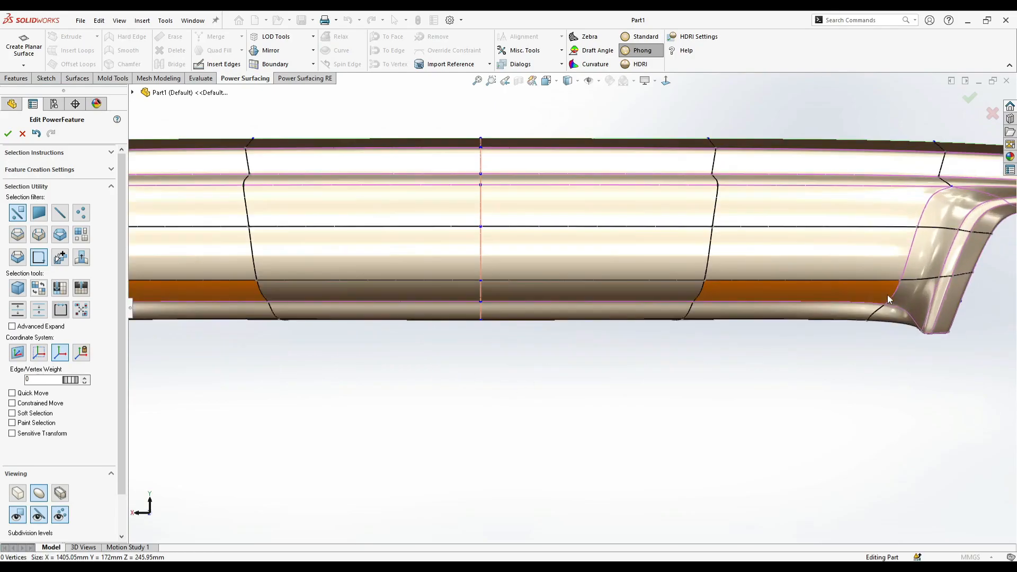
middle_drag(905, 364, 774, 281)
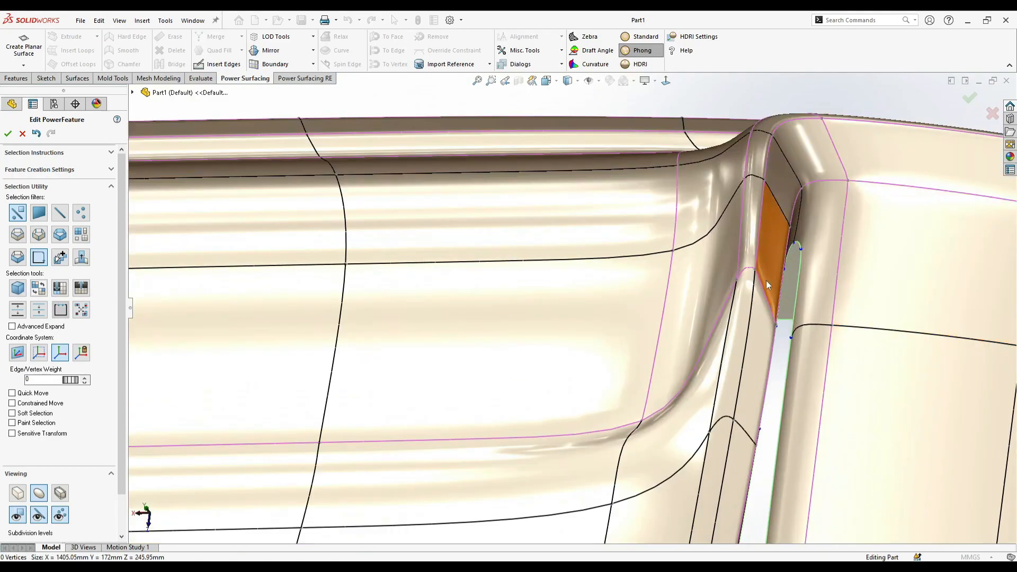
middle_drag(746, 271, 771, 277)
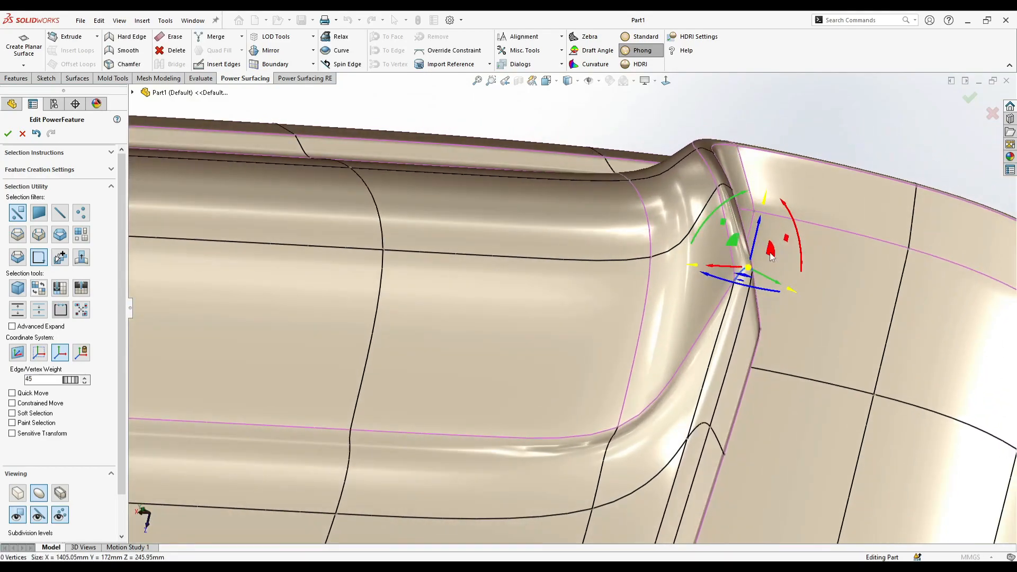
drag(755, 245, 732, 339)
click(759, 333)
middle_drag(759, 332, 683, 327)
drag(765, 315, 775, 354)
middle_drag(775, 354, 782, 408)
- Display the control mesh and reposition the vertices around the cutout's inner bottom corner
click(18, 495)
middle_drag(532, 445, 546, 251)
scroll(665, 344, down, 2)
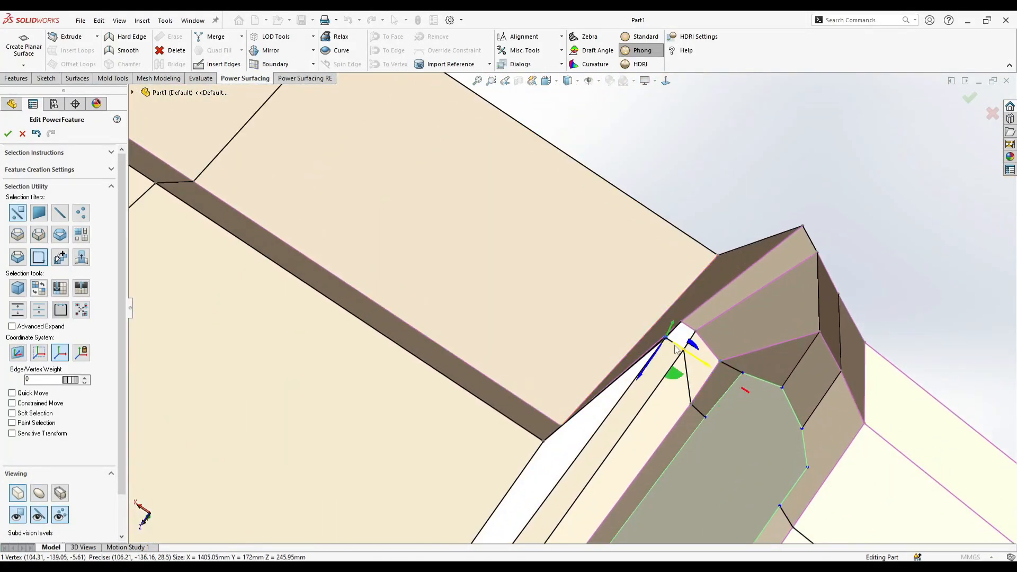
middle_drag(834, 207, 650, 360)
click(827, 190)
click(634, 344)
drag(618, 377, 522, 532)
middle_drag(649, 426, 619, 381)
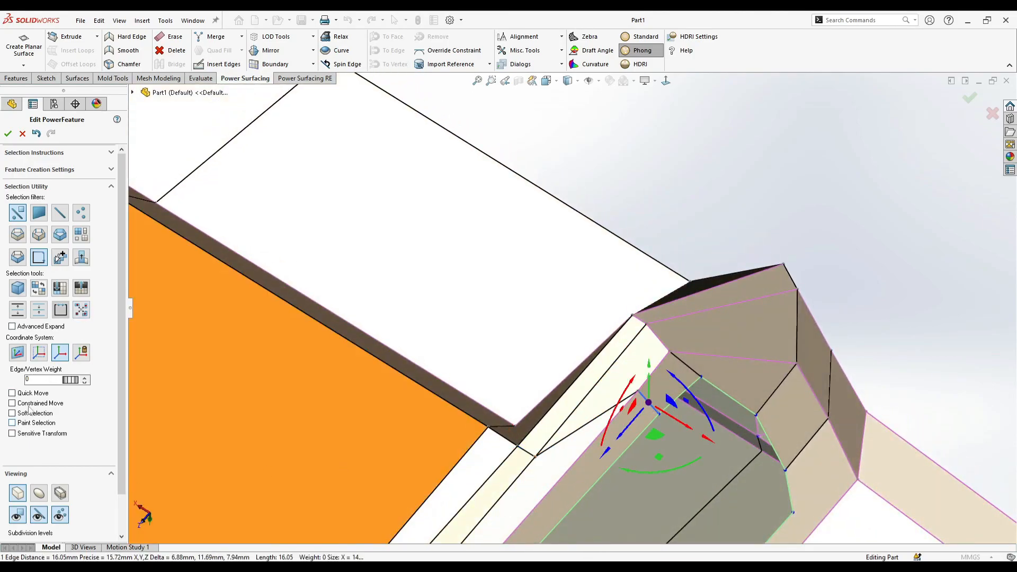
- Enable Constrained Move and slide the short edge at the opening's inner bottom corner along its neighboring edges
click(28, 404)
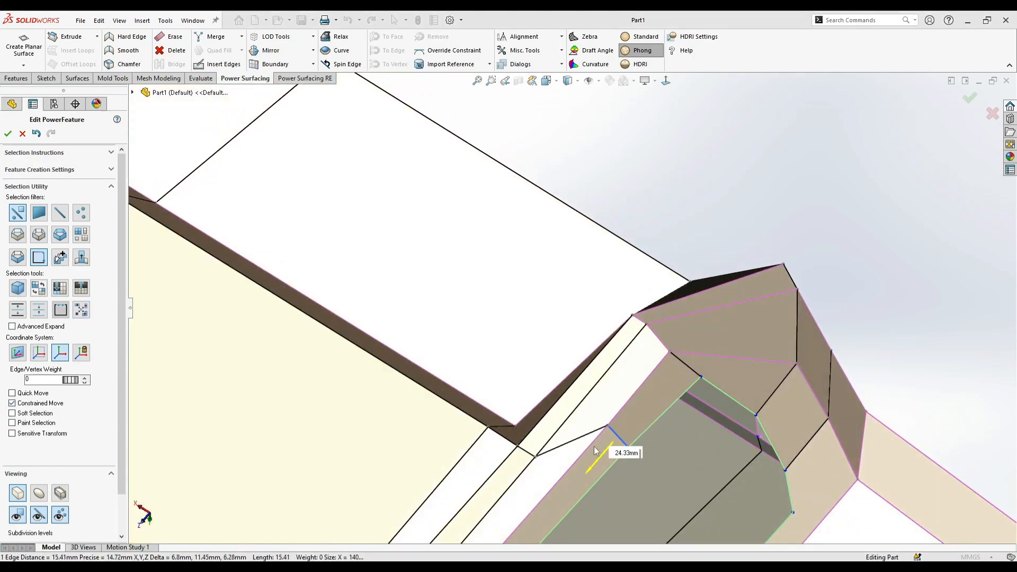
drag(529, 506, 529, 507)
middle_drag(528, 507, 666, 390)
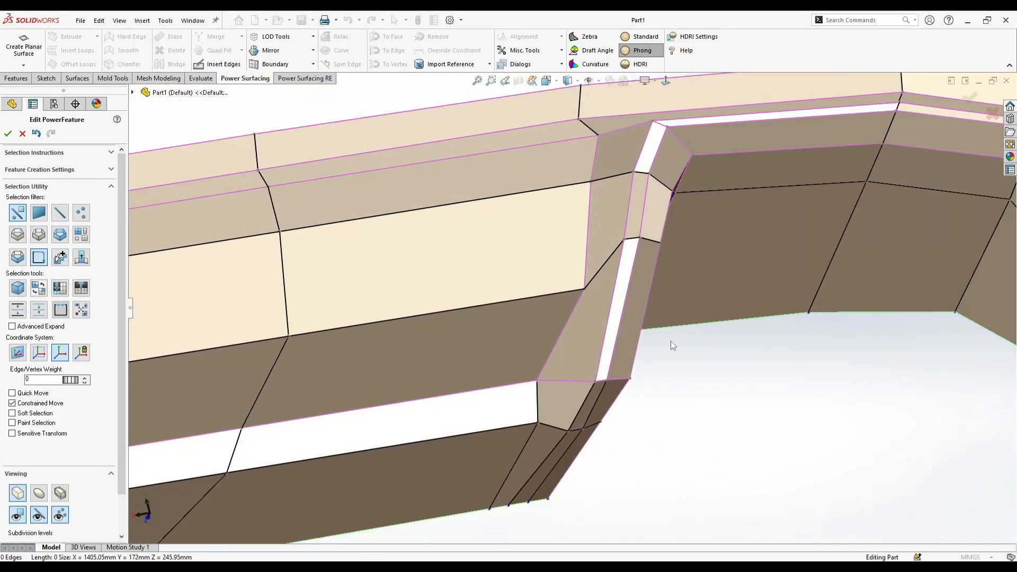
- Slide the vertices of the narrow bottom corner strips sideways to even out their spacing
click(669, 89)
scroll(545, 339, down, 3)
middle_drag(548, 369, 525, 371)
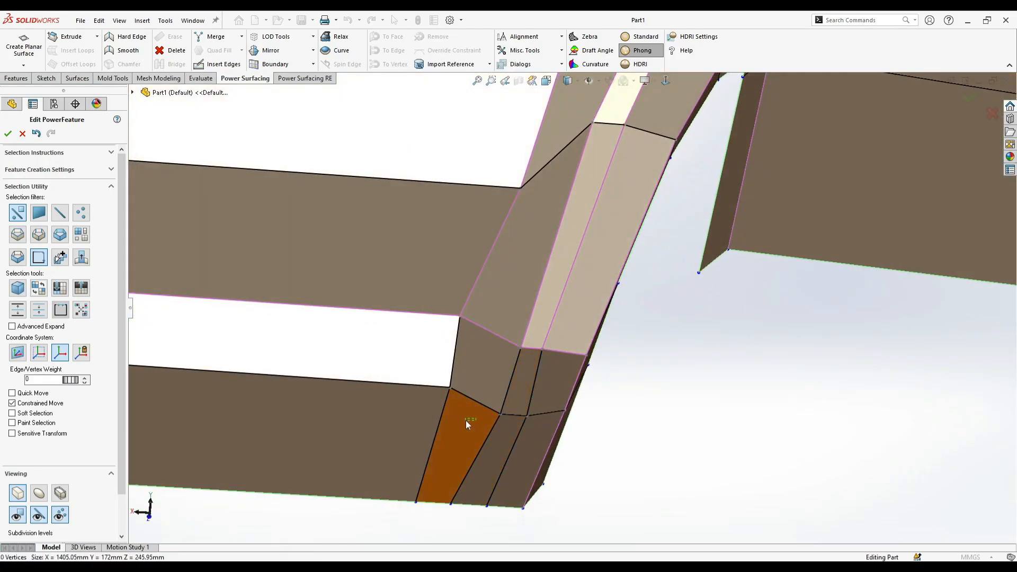
drag(478, 414, 471, 414)
click(528, 416)
middle_drag(588, 432, 598, 423)
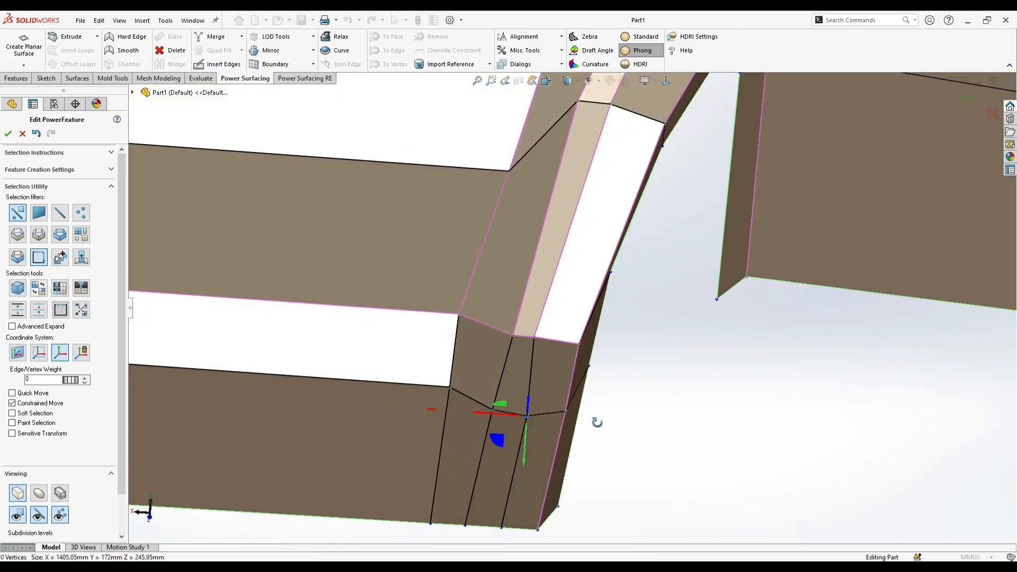
click(531, 338)
drag(524, 338, 531, 339)
click(652, 365)
- Remove the edge weight from the edges crossing the cutout's bottom corner and show the smoothed surface
middle_drag(654, 366, 717, 270)
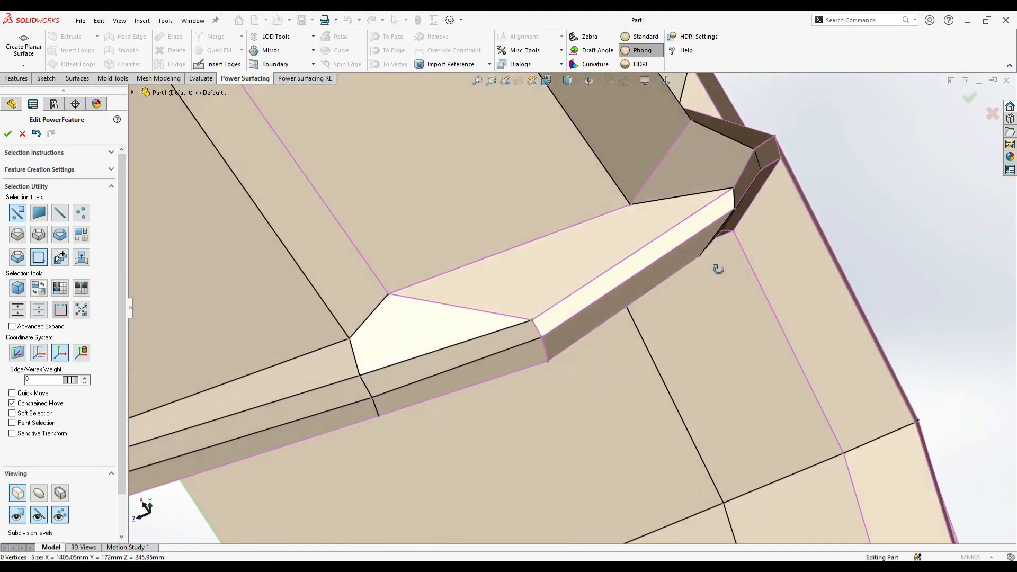
scroll(554, 337, down, 3)
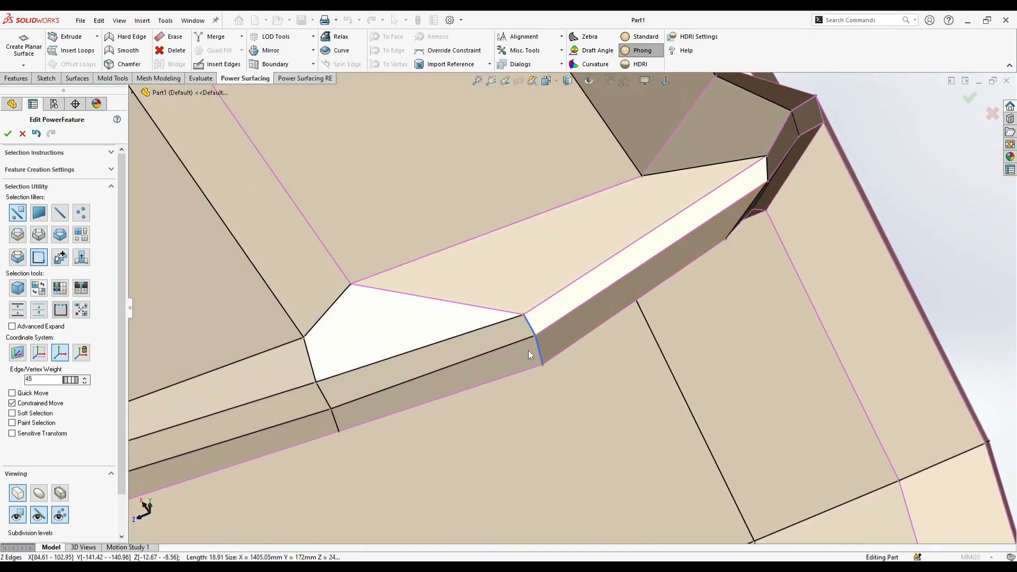
middle_drag(533, 355, 471, 319)
click(480, 310)
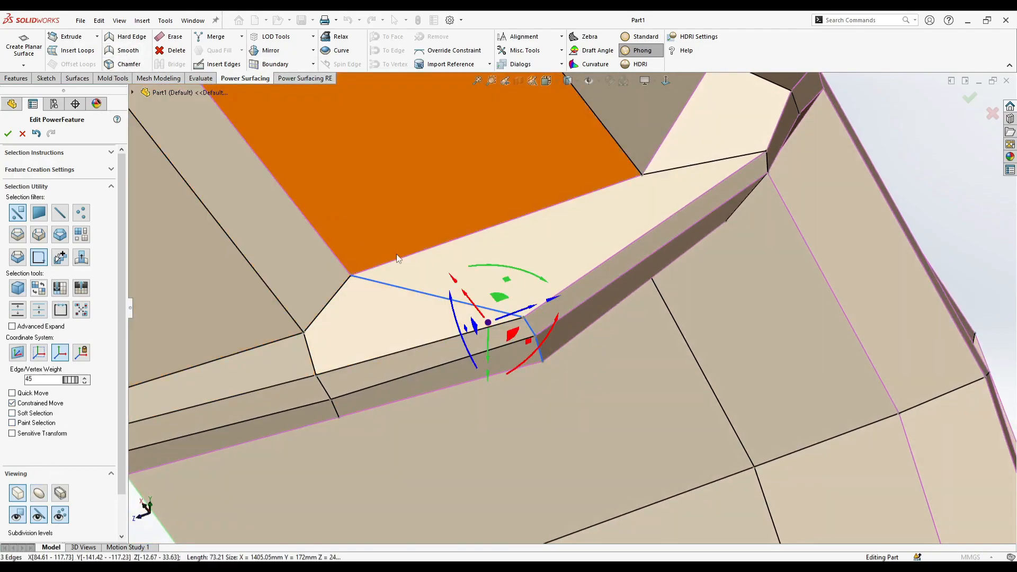
click(401, 257)
click(39, 493)
- Set the edge weight to 18 on the two edges continuing the center panel's side to the bottom boundary
scroll(396, 308, up, 2)
middle_drag(398, 312, 609, 381)
click(611, 381)
scroll(535, 339, up, 4)
mouse_move(535, 339)
middle_down()
mouse_move(615, 408)
mouse_move(583, 363)
mouse_move(516, 339)
middle_up()
scroll(360, 339, down, 4)
middle_drag(360, 339, 354, 259)
scroll(371, 257, down, 4)
click(585, 225)
middle_drag(574, 238, 516, 242)
click(445, 320)
middle_drag(445, 320, 490, 360)
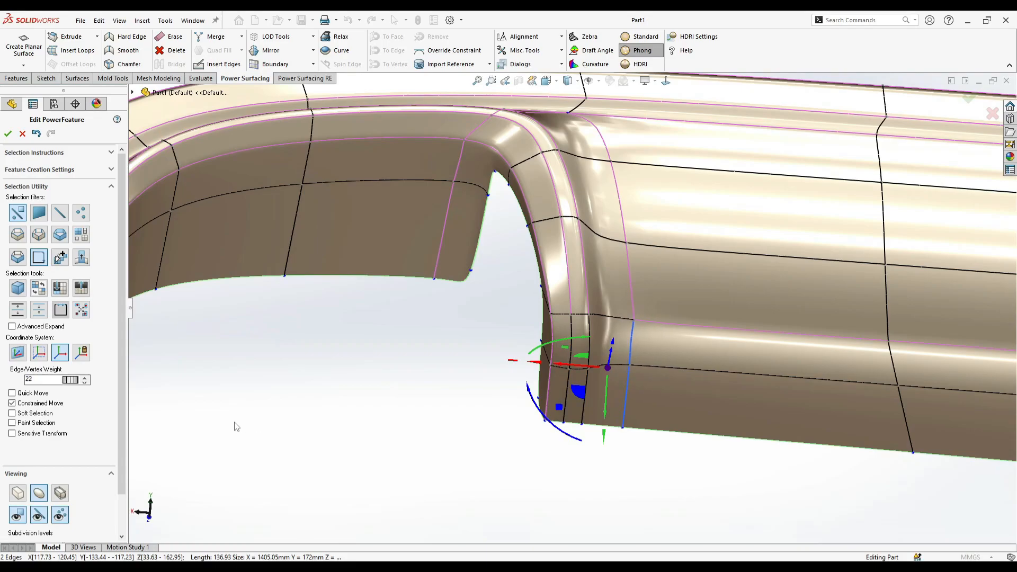
click(634, 288)
click(629, 351)
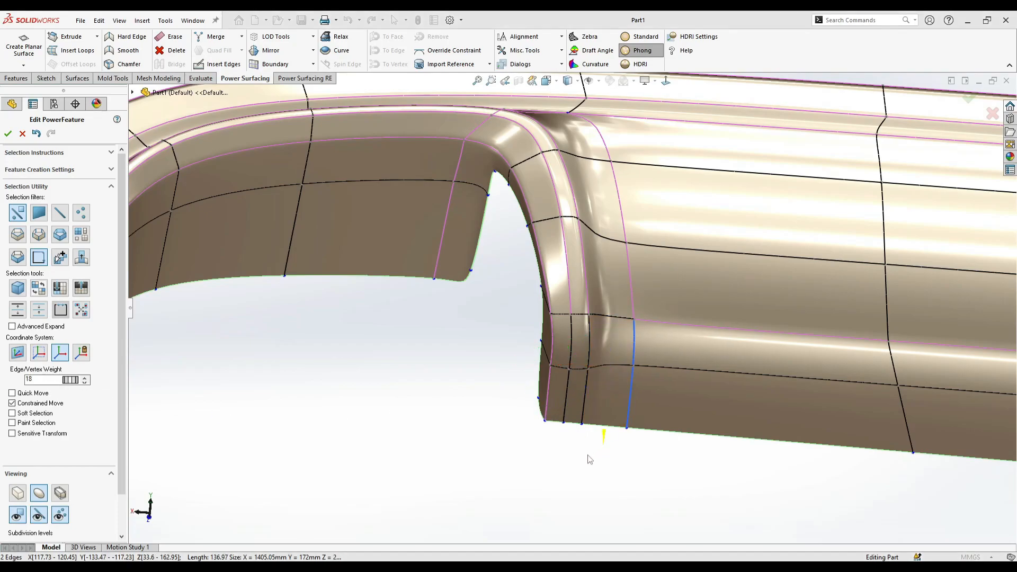
- Remove the edge weight from the two lower horizontal edges of the center panel
scroll(747, 357, up, 5)
click(654, 319)
scroll(723, 333, down, 4)
click(771, 367)
click(560, 388)
scroll(560, 387, up, 4)
- Try to reposition the two lower horizontal edges of the center panel
middle_drag(560, 387, 609, 315)
scroll(594, 313, down, 2)
click(614, 302)
scroll(623, 321, down, 1)
drag(620, 320, 631, 340)
key(ctrl+z)
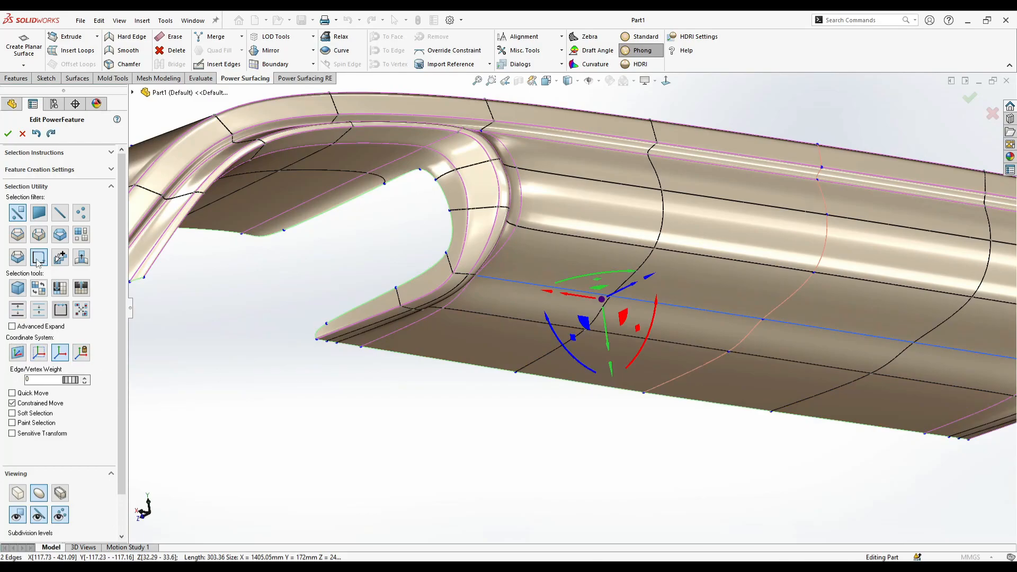
scroll(619, 328, down, 2)
middle_drag(609, 304, 655, 295)
drag(573, 319, 589, 342)
key(ctrl+z)
- Display the control mesh and reposition the vertices at the cutout's inner bottom corner from below
middle_drag(589, 343, 404, 337)
click(18, 492)
middle_drag(510, 364, 484, 339)
click(524, 395)
middle_drag(524, 395, 540, 407)
click(574, 372)
right_click(574, 372)
click(583, 351)
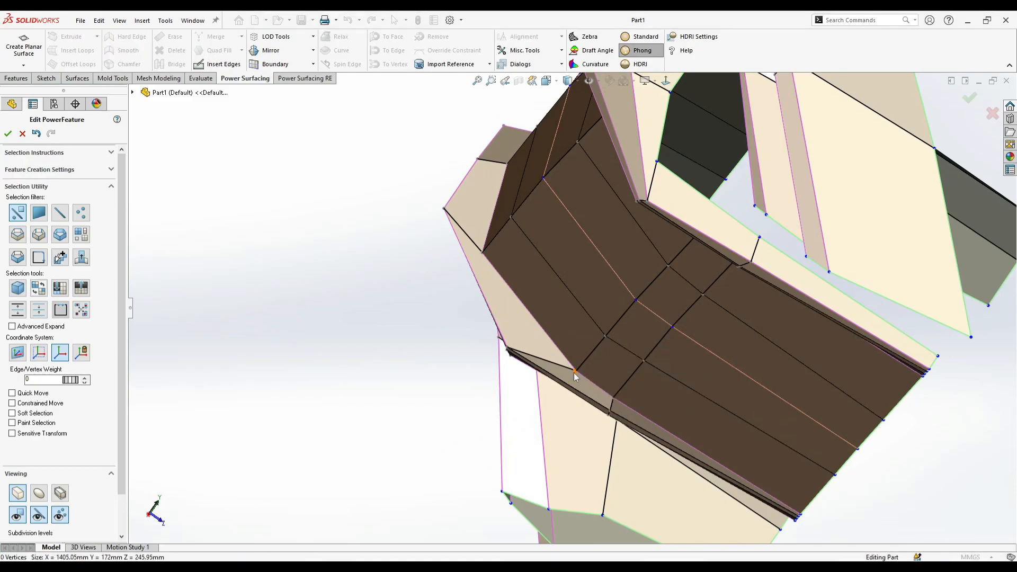
middle_drag(604, 404, 642, 360)
scroll(643, 366, down, 2)
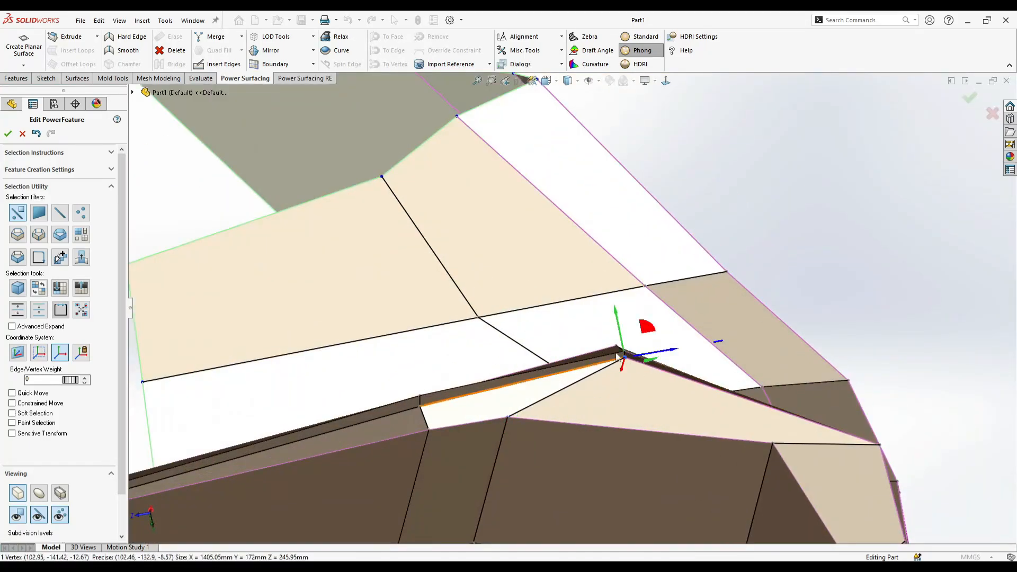
drag(625, 329, 628, 341)
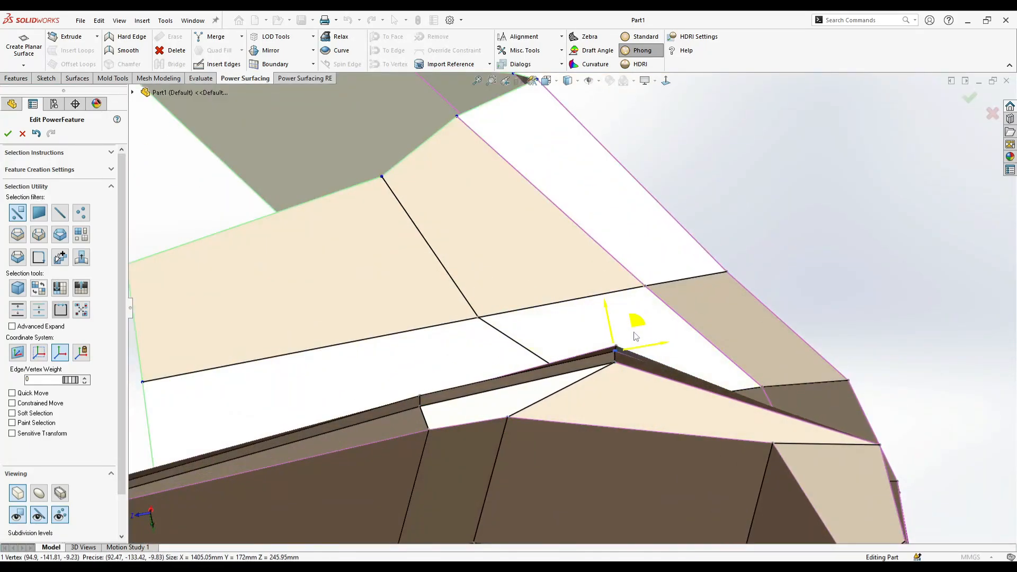
- Shift the short edge at the cutout's bottom corner to smooth the transition, undoing the last change
middle_drag(634, 345, 488, 340)
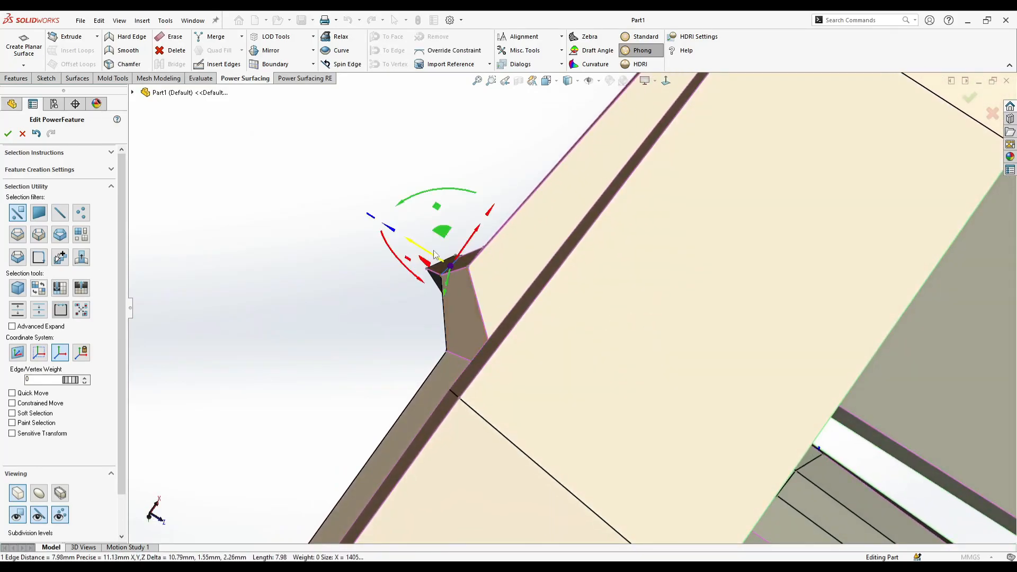
middle_drag(434, 254, 460, 268)
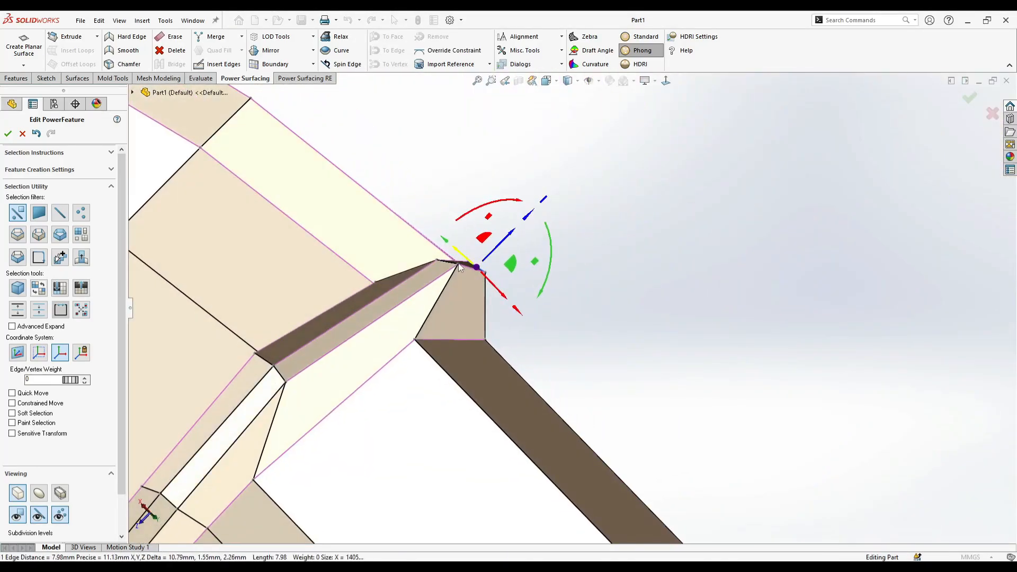
drag(470, 253, 468, 257)
middle_drag(471, 259, 559, 371)
scroll(522, 271, up, 5)
key(ctrl+z)
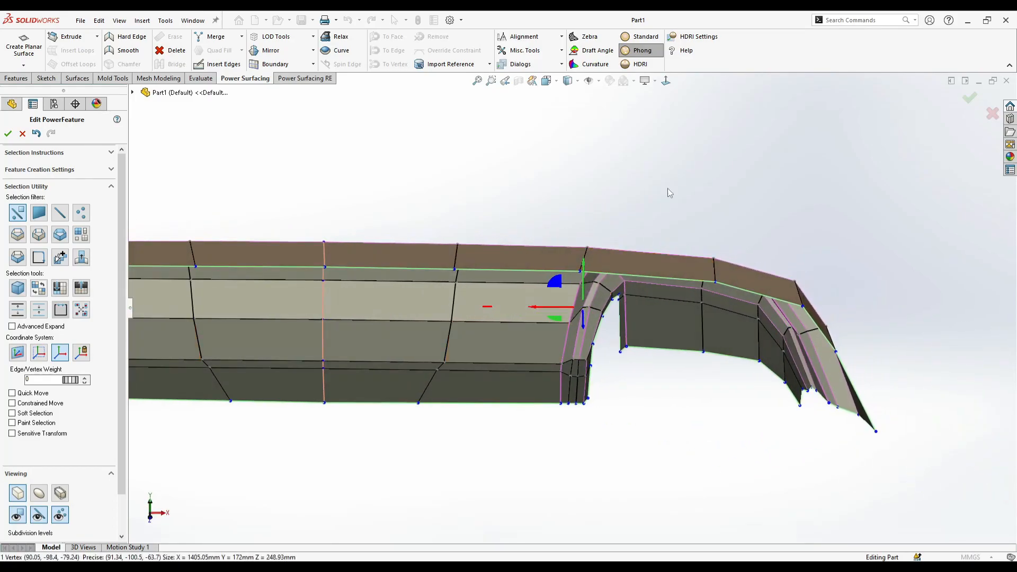
- From behind, nudge the boundary vertex at the opening's lower inner corner sideways
key(Escape)
scroll(608, 310, down, 6)
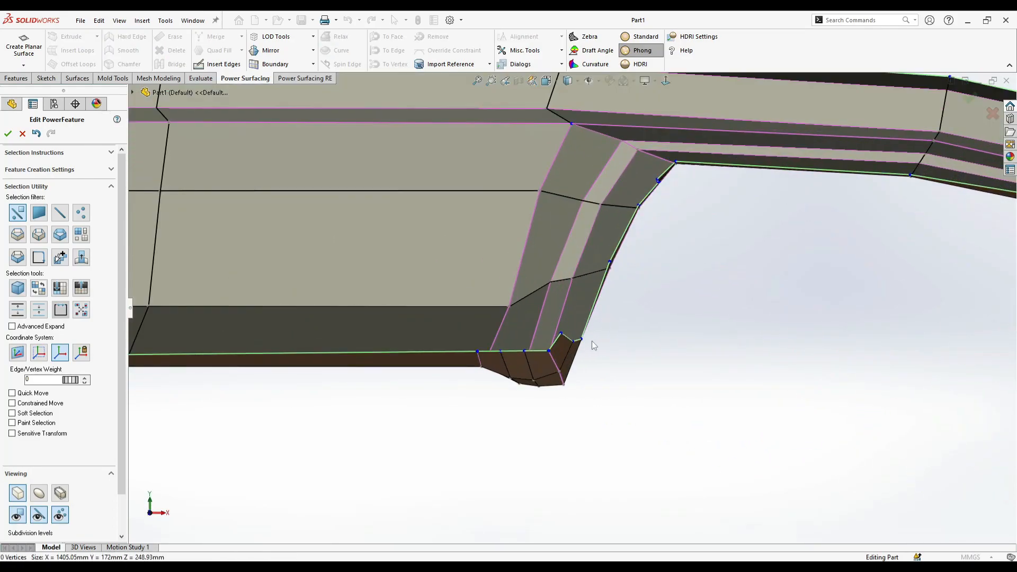
mouse_move(561, 322)
mouse_down()
mouse_move(561, 331)
mouse_move(572, 324)
mouse_up()
key(Escape)
click(573, 343)
key(Escape)
- Nudge the boundary vertex near the opening's upper inner corner slightly outward along X
scroll(654, 237, down, 5)
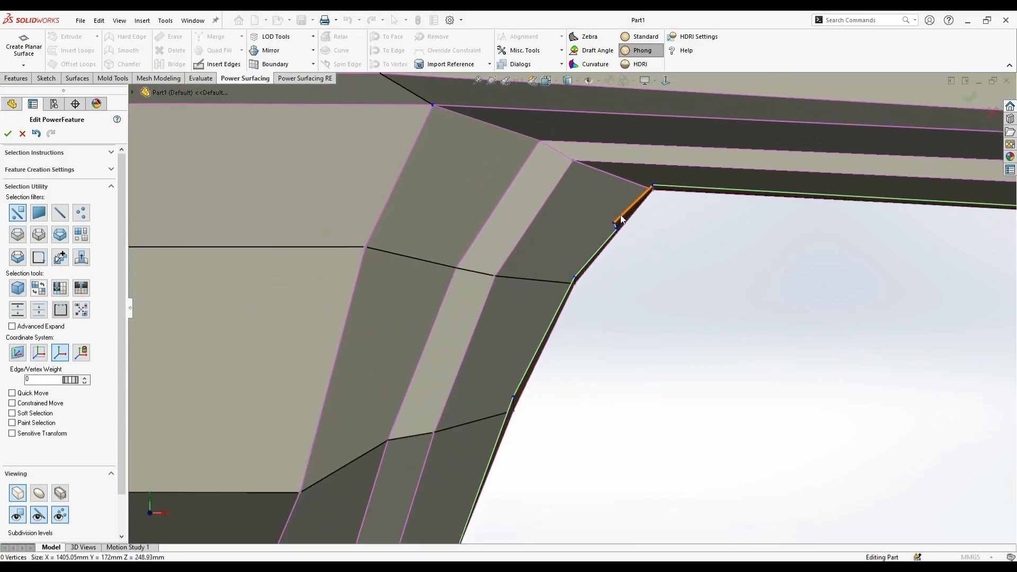
drag(635, 223, 639, 223)
scroll(639, 214, down, 3)
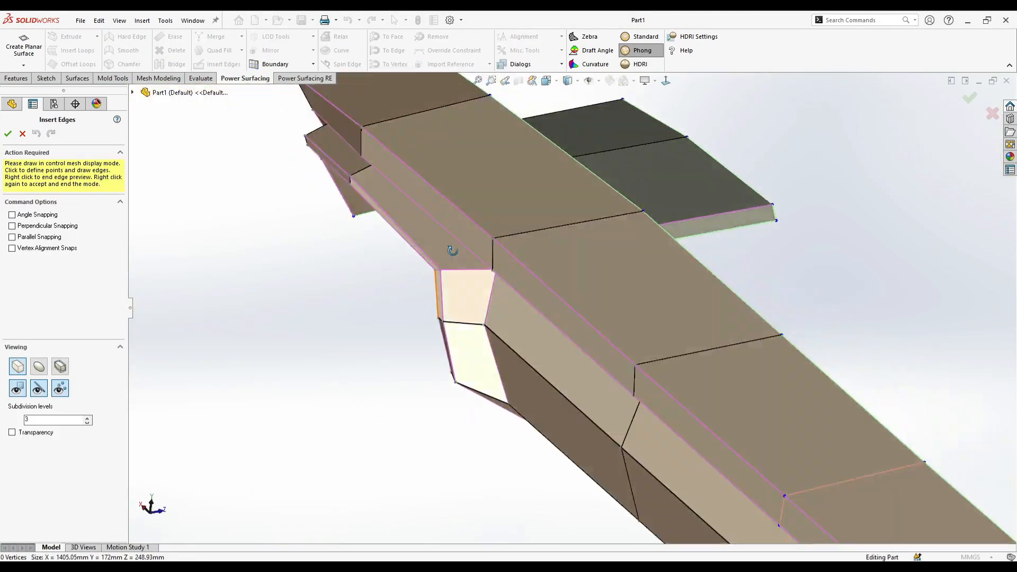
middle_drag(689, 265, 723, 272)
scroll(722, 273, down, 6)
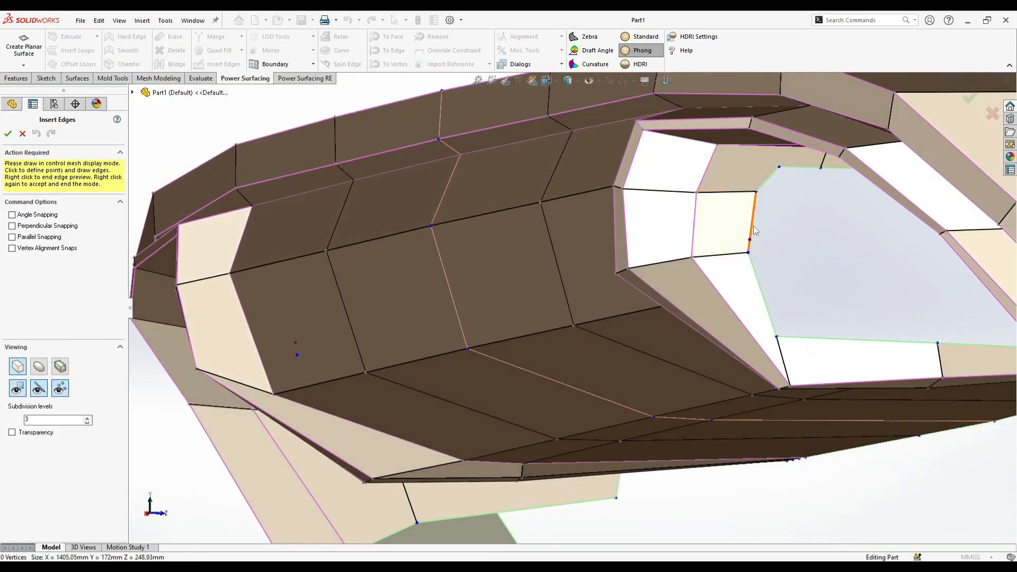
- Finish the inserted edge linking the inner wall's control edge to the boundary vertex at the opening's upper corner, and end edge insertion
right_click(720, 150)
right_click(705, 202)
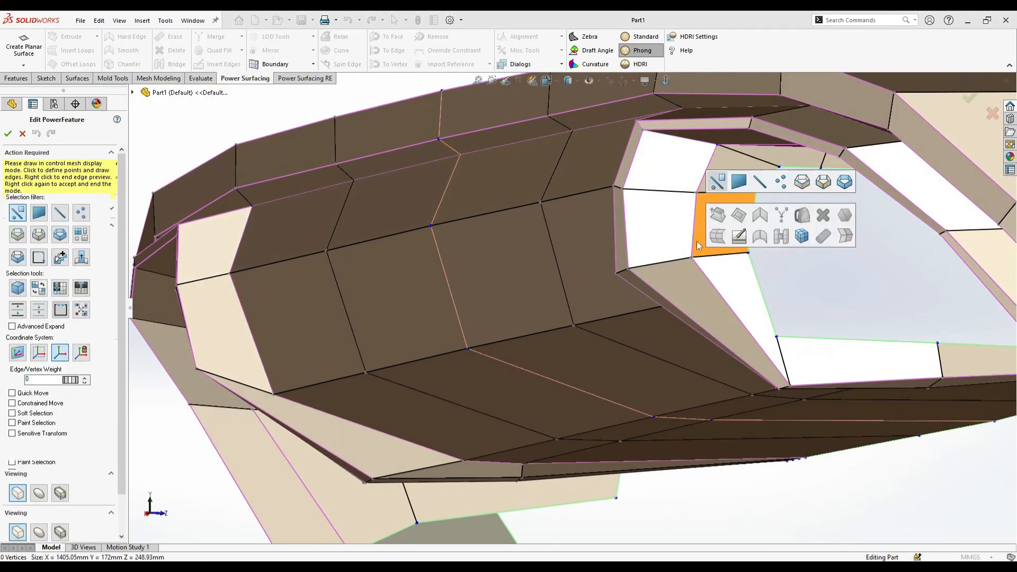
click(629, 211)
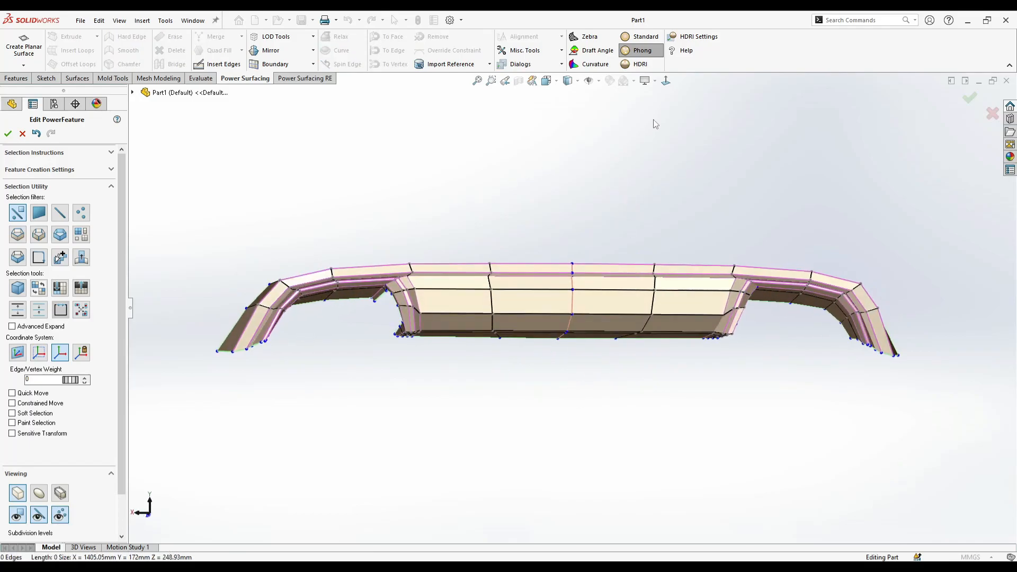
- Turn on Constrained Move and shift the two vertices at the lower bend of the cutout's inner wall in the YZ plane
scroll(568, 271, down, 1)
scroll(815, 327, down, 4)
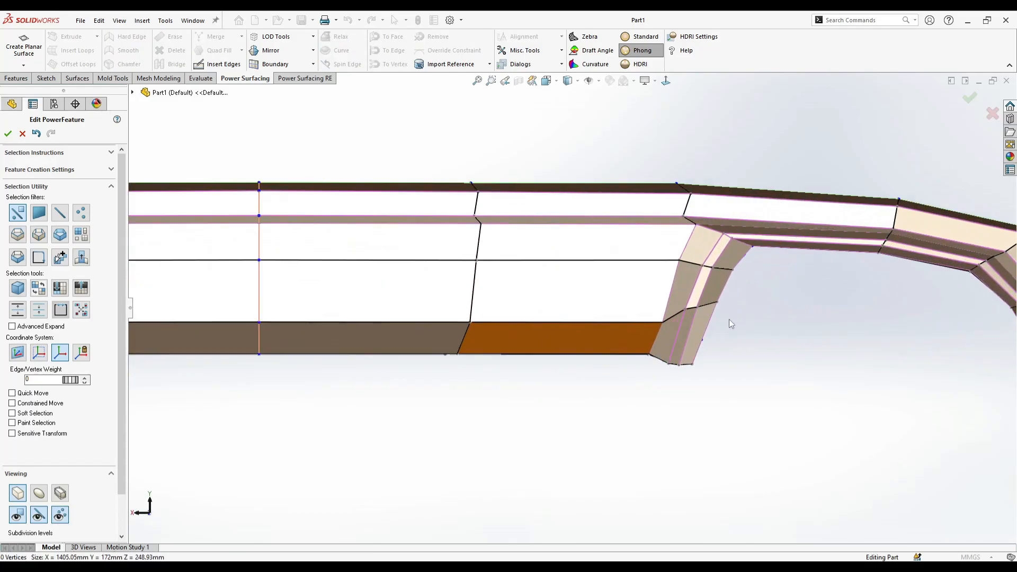
drag(696, 306, 679, 316)
scroll(716, 324, down, 3)
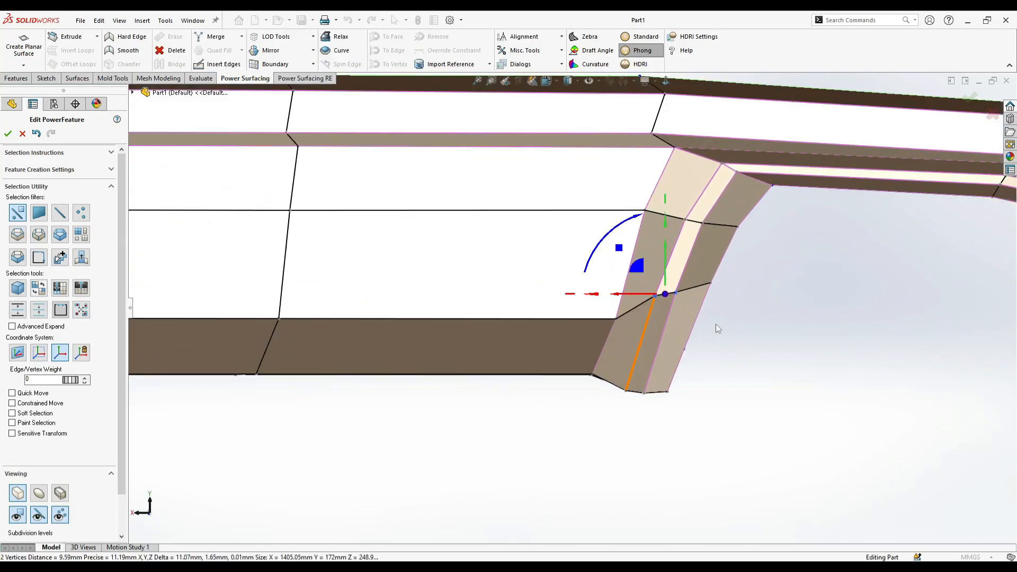
click(31, 407)
middle_drag(613, 364, 678, 368)
key(ctrl+z)
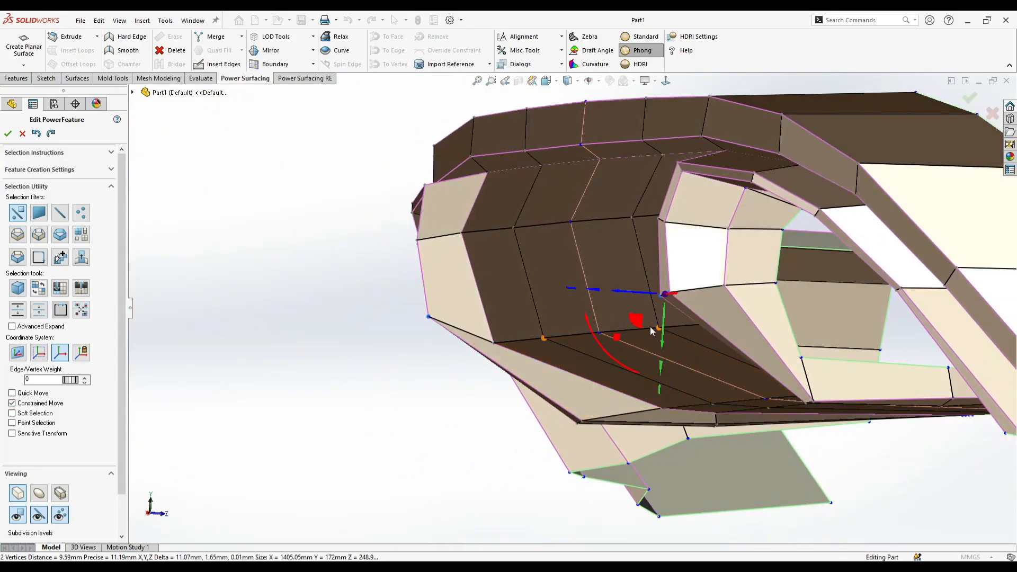
drag(635, 321, 643, 335)
- Reposition the adjacent vertex inside the opening's inner wall, and nudge the center panel's underside corner vertex from below
click(724, 288)
middle_drag(692, 324, 631, 108)
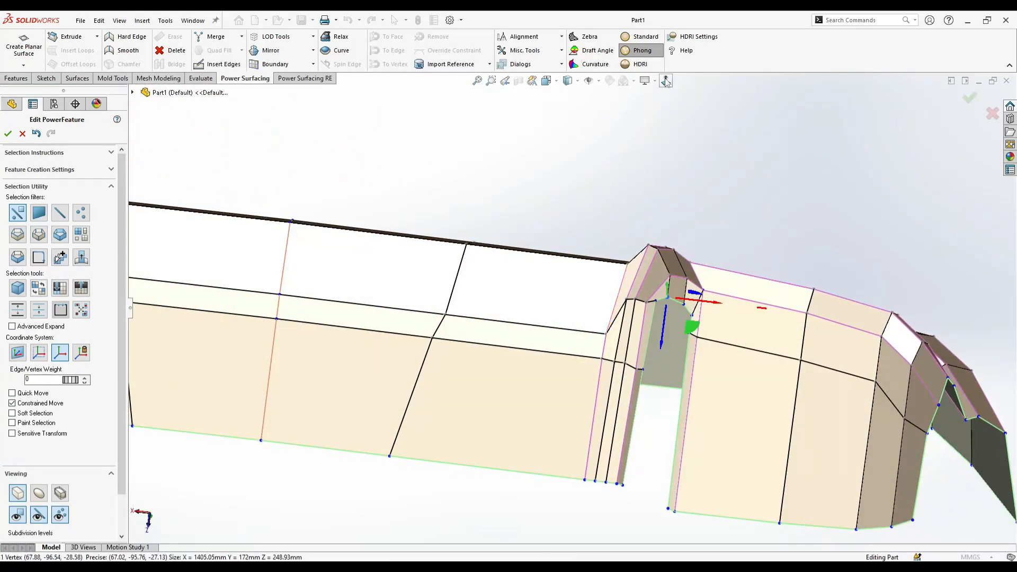
click(665, 80)
scroll(667, 352, down, 3)
drag(639, 400, 640, 394)
scroll(583, 370, up, 4)
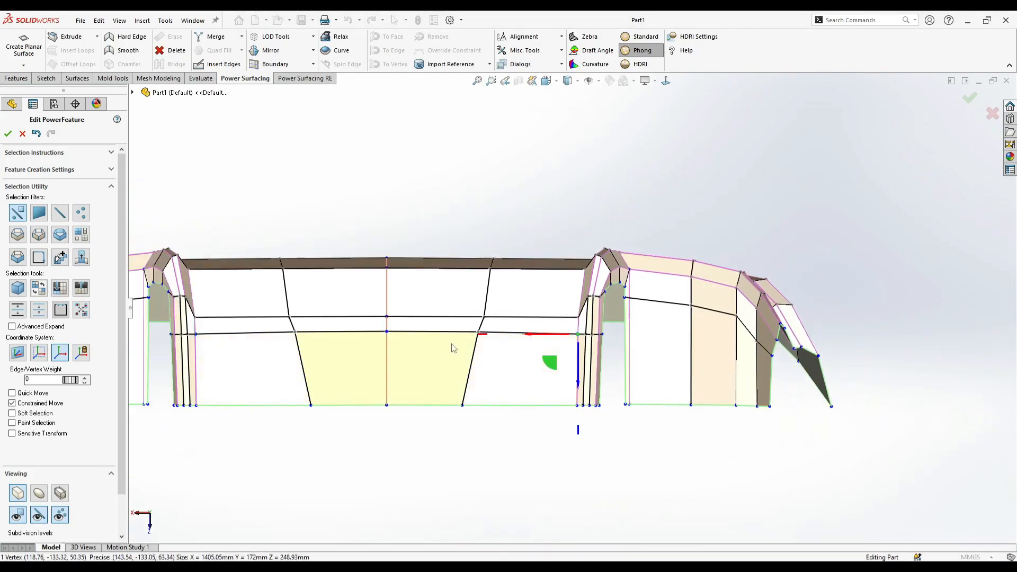
- From below, move the center panel's cross edge outward at both bend rows and the open boundary to straighten it lengthwise
drag(469, 332, 482, 322)
click(481, 319)
click(462, 406)
drag(456, 405, 494, 411)
click(489, 331)
click(489, 334)
mouse_move(474, 333)
mouse_down()
mouse_move(487, 337)
mouse_move(486, 324)
mouse_up()
click(492, 317)
click(475, 411)
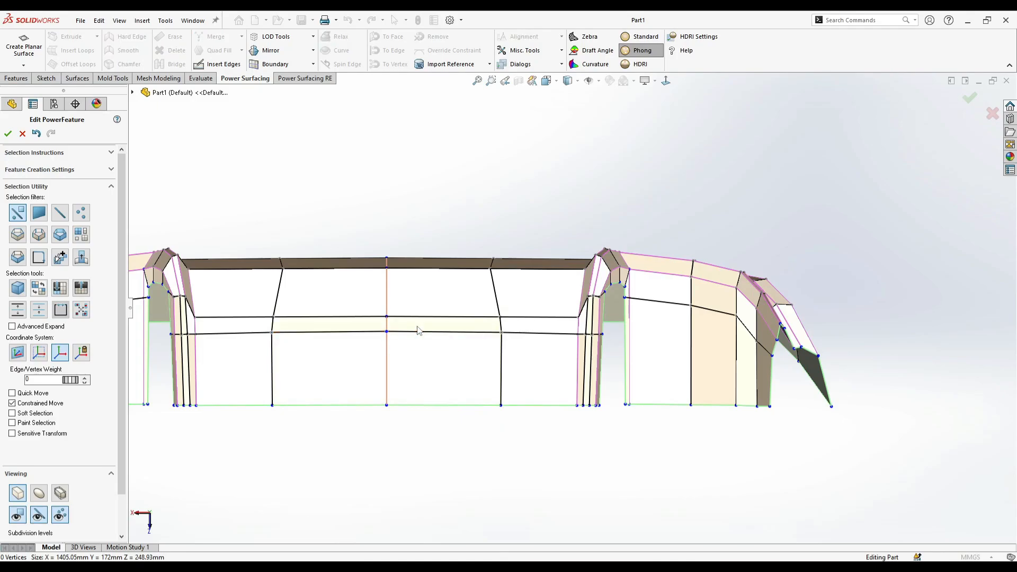
- In the underside view, shift the inner wall's bend vertex beside the opening slightly outward along X
drag(444, 358, 479, 345)
scroll(387, 432, up, 2)
click(387, 433)
scroll(432, 331, down, 2)
click(468, 327)
click(775, 411)
scroll(763, 400, up, 2)
scroll(648, 312, down, 5)
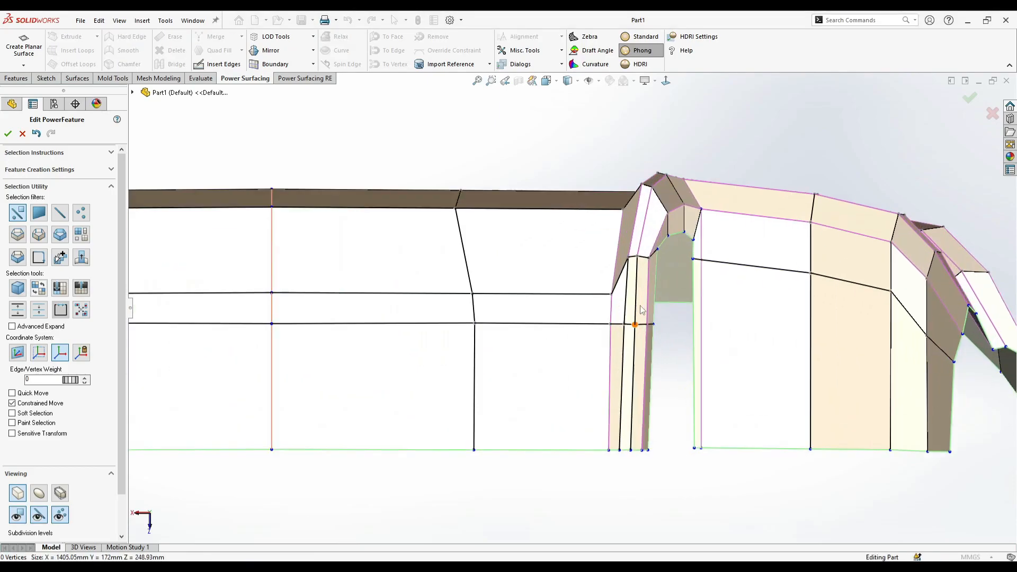
scroll(627, 268, down, 3)
drag(589, 258, 623, 265)
click(627, 253)
scroll(682, 319, up, 4)
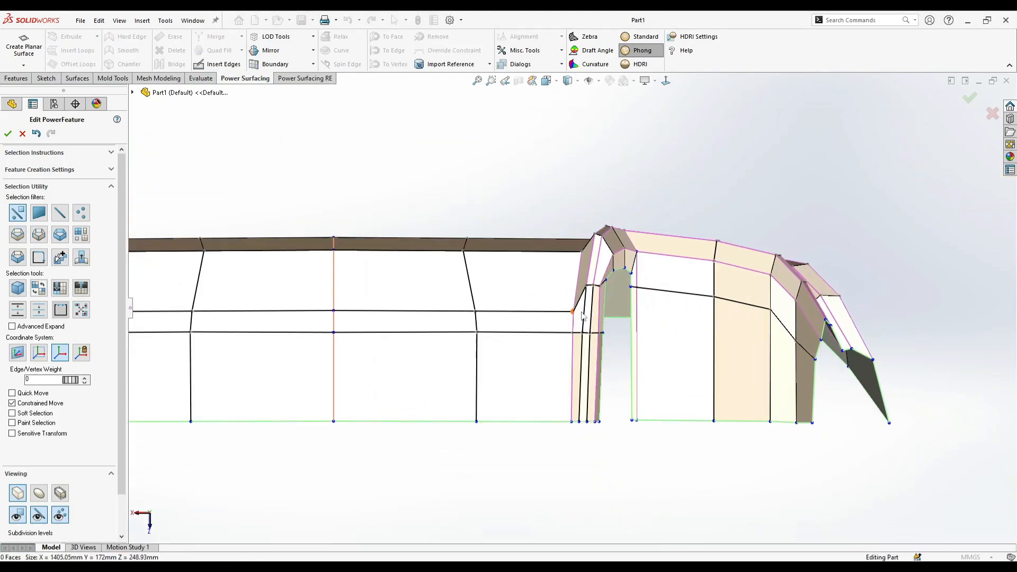
- Select the four lengthwise edges on the underside of the cutout's inner wall and adjust their edge weight
scroll(583, 316, down, 2)
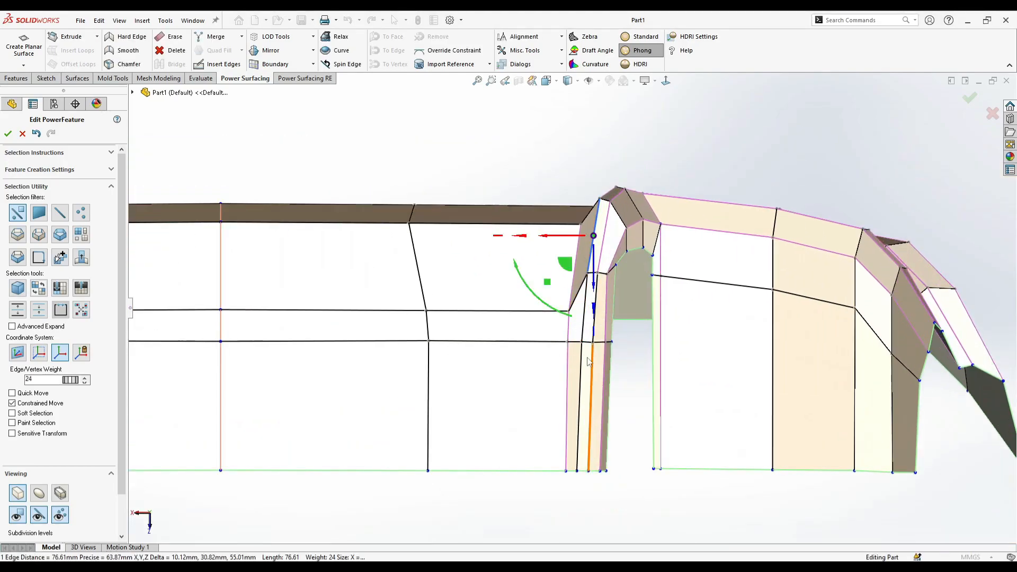
ctrl+click(582, 380)
middle_drag(583, 381, 608, 366)
scroll(610, 406, down, 2)
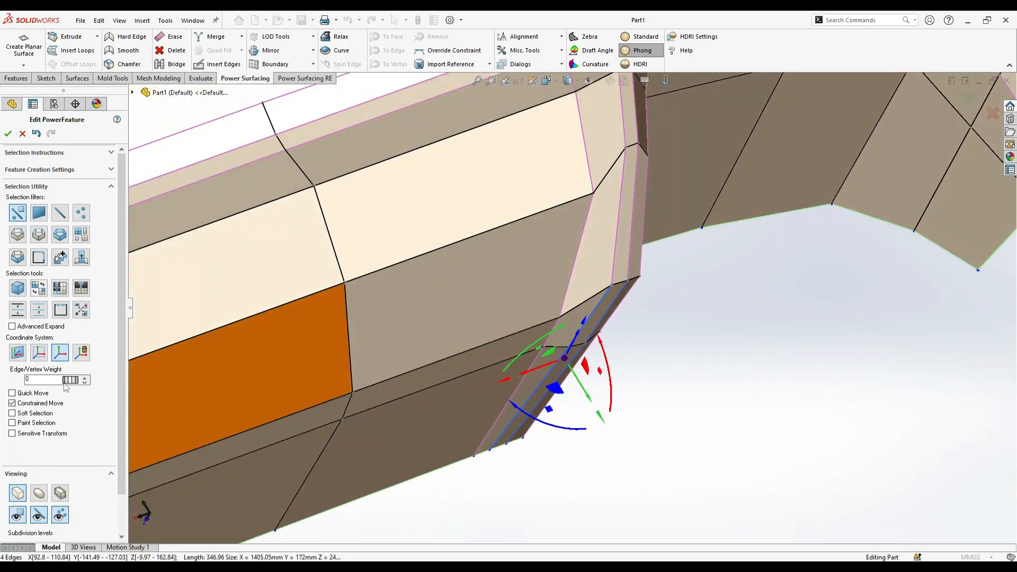
drag(150, 391, 192, 377)
click(528, 489)
scroll(596, 371, up, 3)
- Raise the center panel's bend-row corner vertex beside the cutout's inner wall within the YZ plane
middle_drag(597, 371, 727, 305)
click(700, 303)
scroll(707, 304, down, 2)
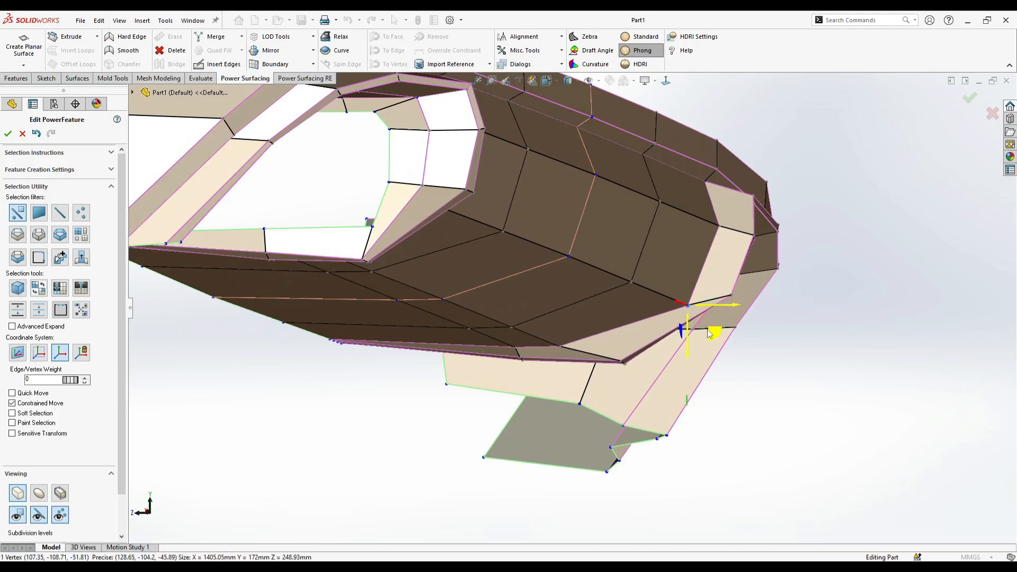
drag(704, 324, 699, 327)
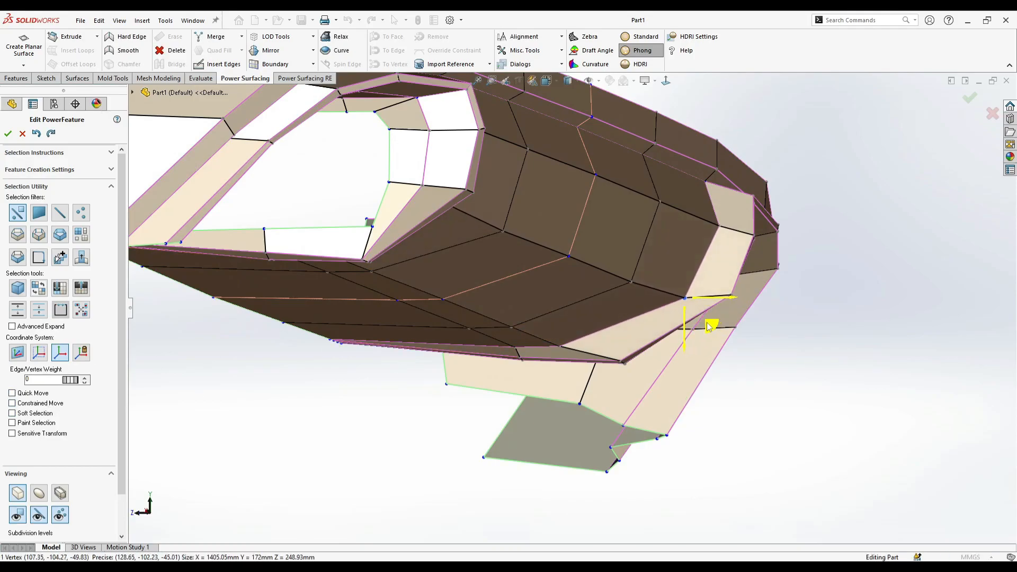
middle_drag(751, 305, 669, 288)
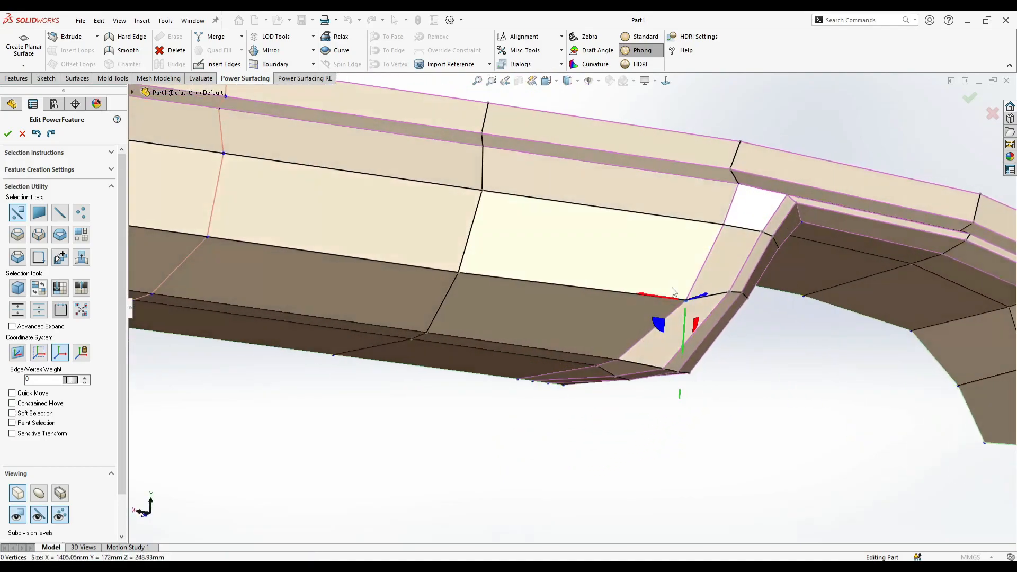
- Lower the neighbouring vertex on the opening side of the inner wall slightly within the YZ plane
scroll(731, 289, down, 2)
ctrl+click(740, 295)
middle_drag(739, 295, 786, 306)
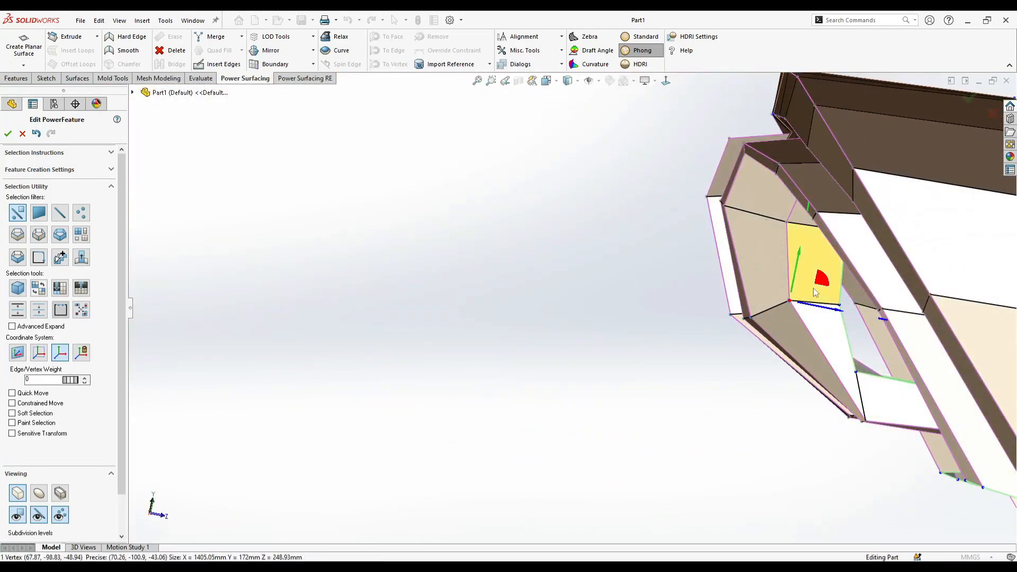
drag(820, 280, 822, 291)
- In a straight-on view, shift the cross edge's lower bend vertex on the center panel outward to make the edge vertical
scroll(768, 265, up, 3)
middle_drag(768, 264, 662, 135)
scroll(610, 256, down, 2)
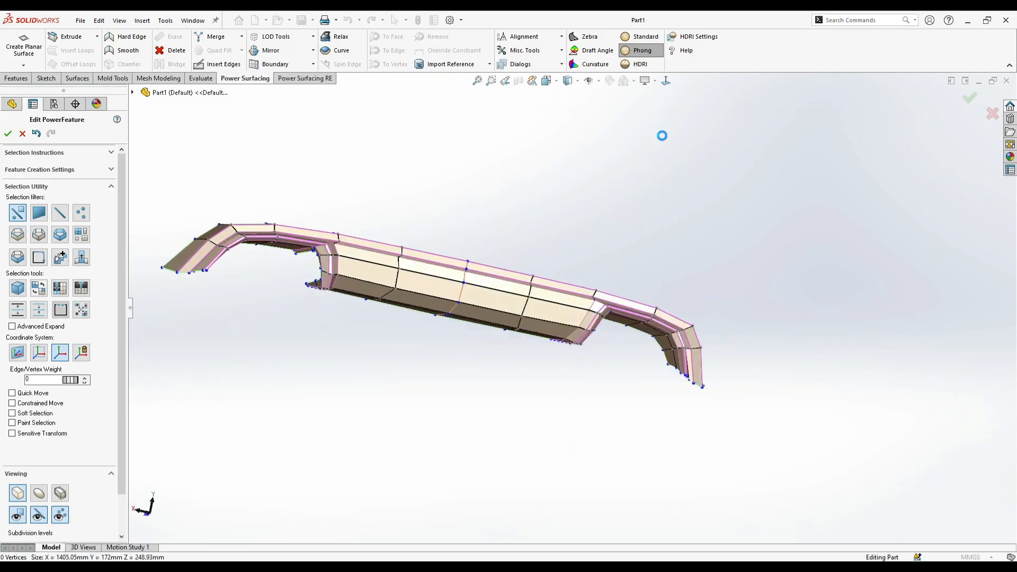
click(667, 81)
scroll(420, 328, down, 4)
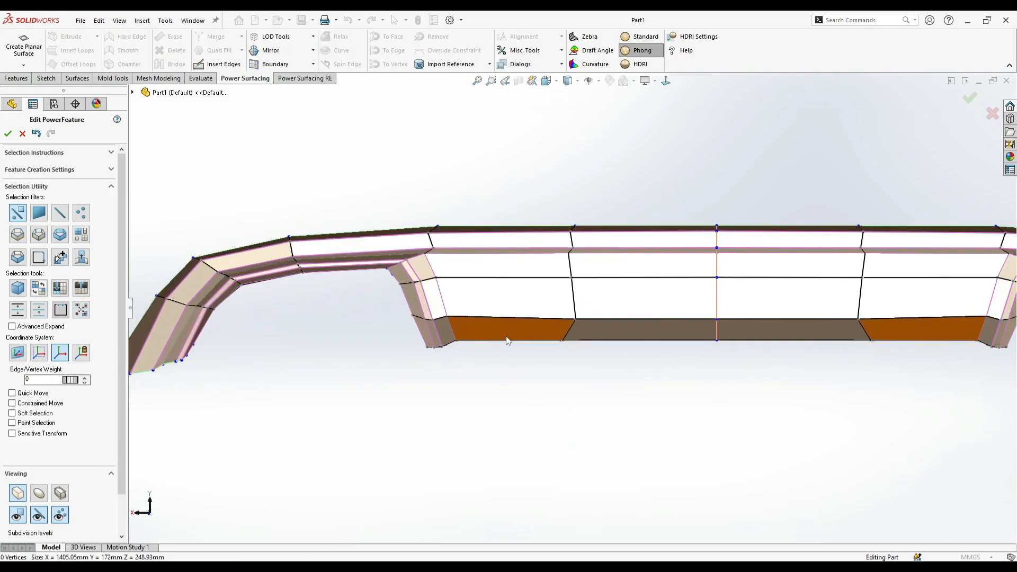
scroll(543, 341, down, 1)
click(578, 375)
scroll(576, 374, up, 3)
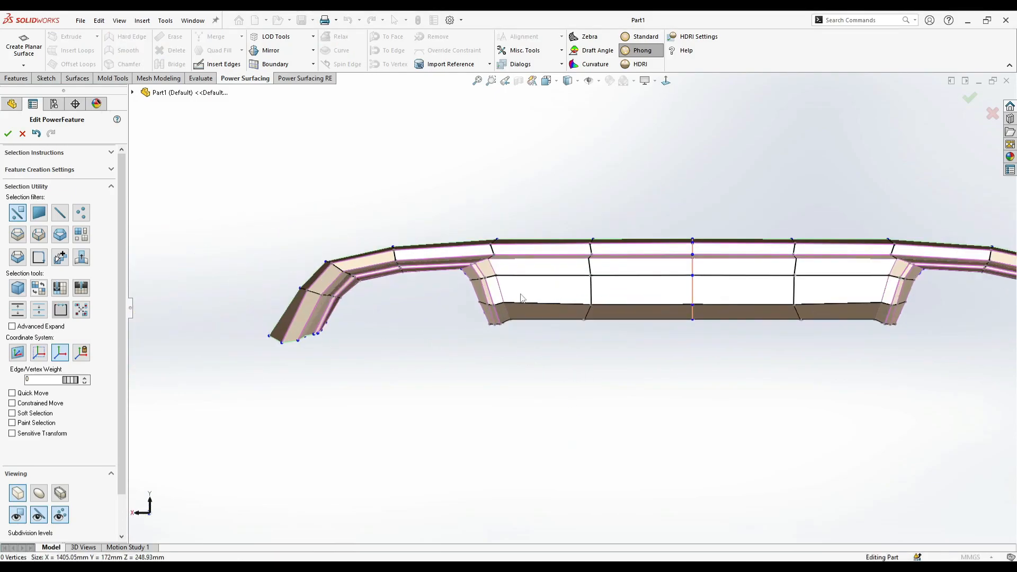
- Box-select the lowest vertices of the cutout's inner wall and shift them slightly outward toward the opening
scroll(506, 302, down, 2)
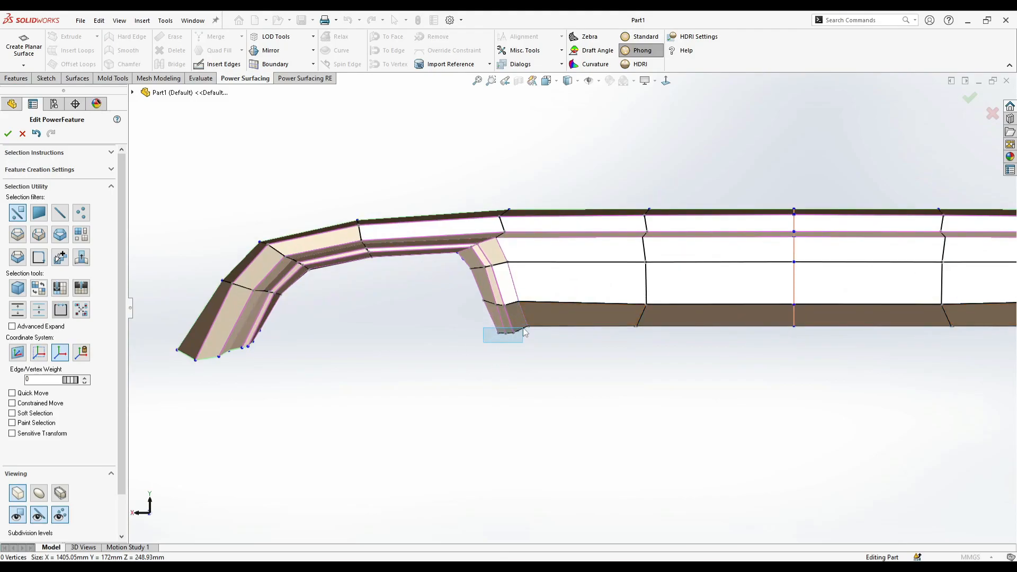
ctrl+middle_drag(788, 339, 390, 313)
scroll(710, 302, down, 2)
drag(681, 333, 637, 305)
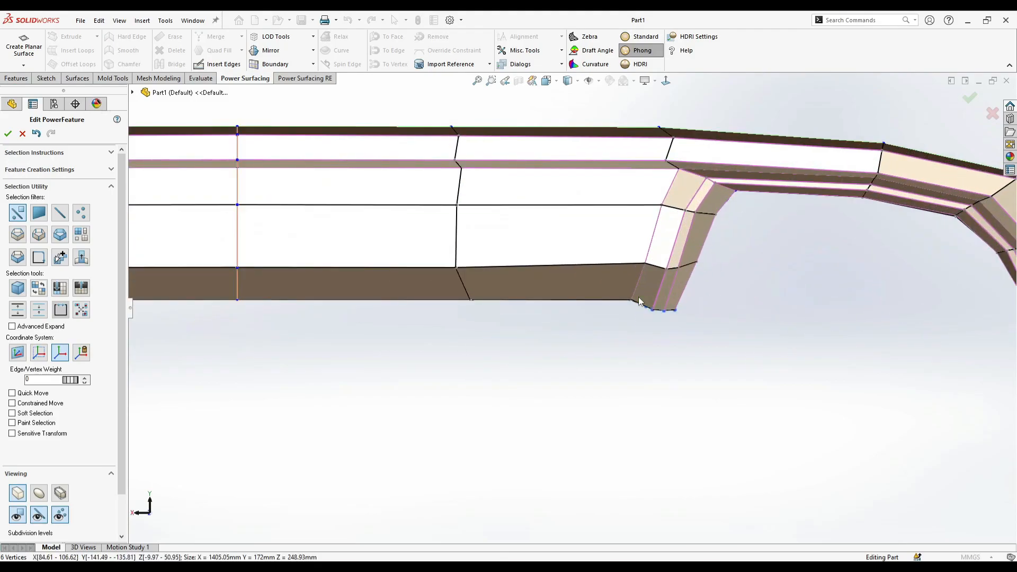
click(689, 336)
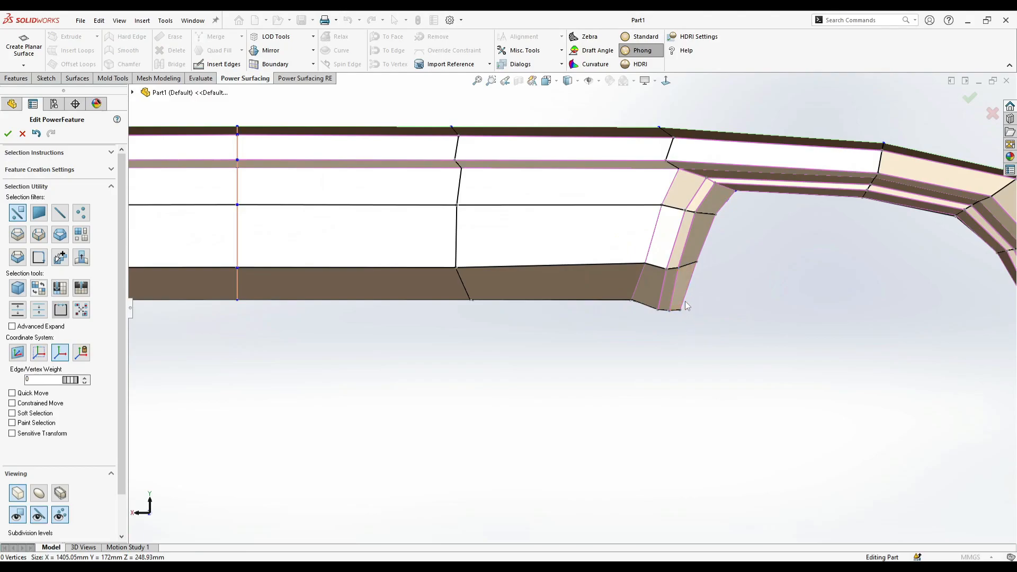
scroll(635, 318, up, 5)
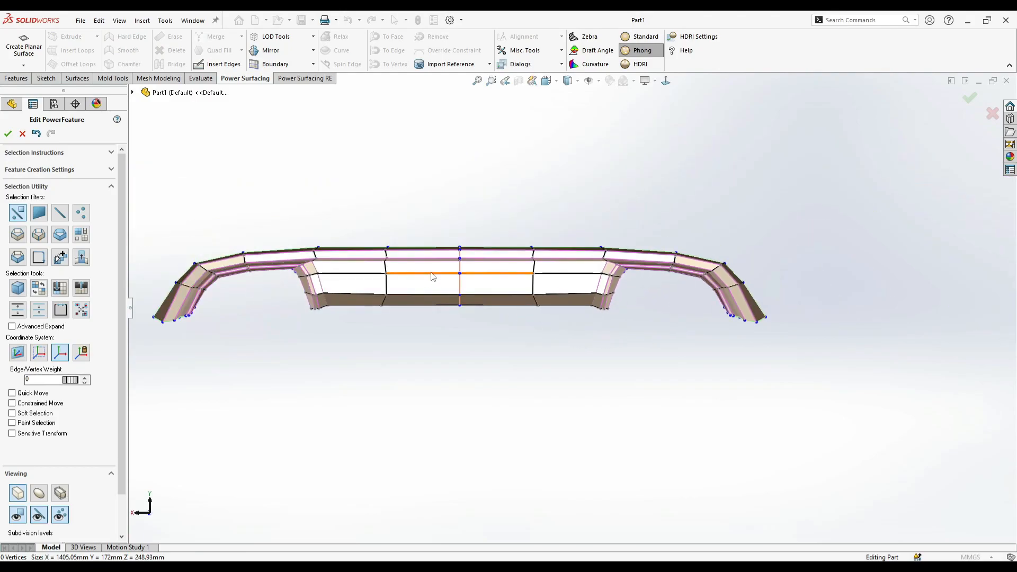
- Raise the lowest boundary vertices at the outer wing tip to level the tip's bottom edge
scroll(225, 320, down, 4)
click(252, 320)
drag(254, 304, 289, 296)
click(300, 335)
click(288, 312)
click(356, 341)
scroll(357, 341, up, 5)
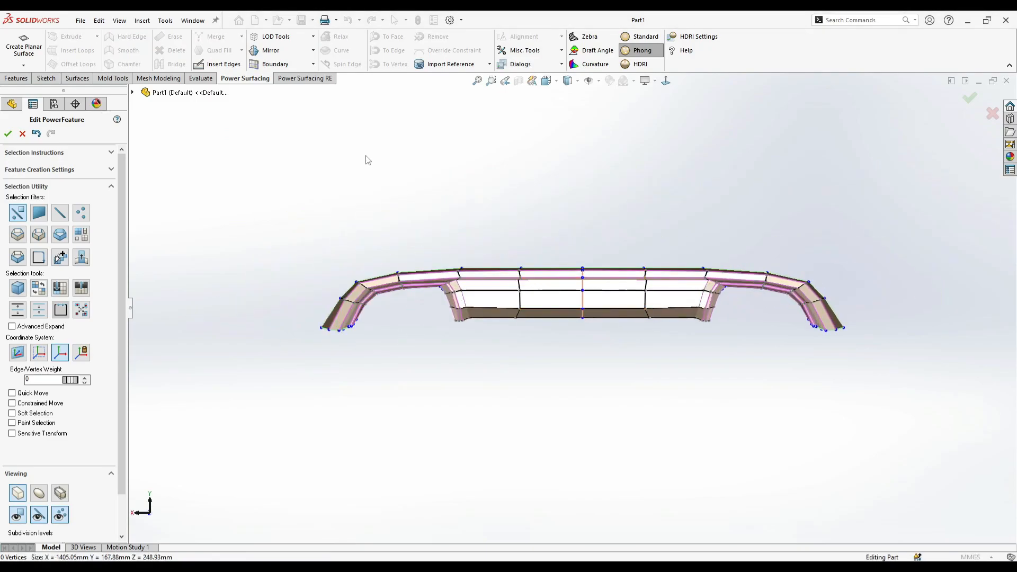
- Accept the edited PowerFeature to generate the surface body, inspect the diffuser at an angle, and display the Power Surfacing tools
scroll(560, 306, down, 2)
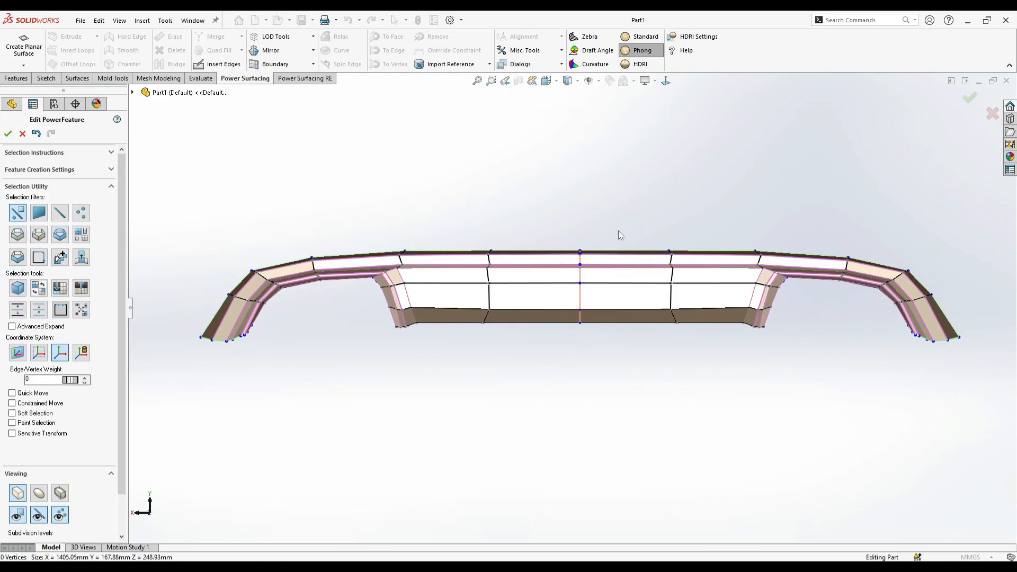
click(968, 97)
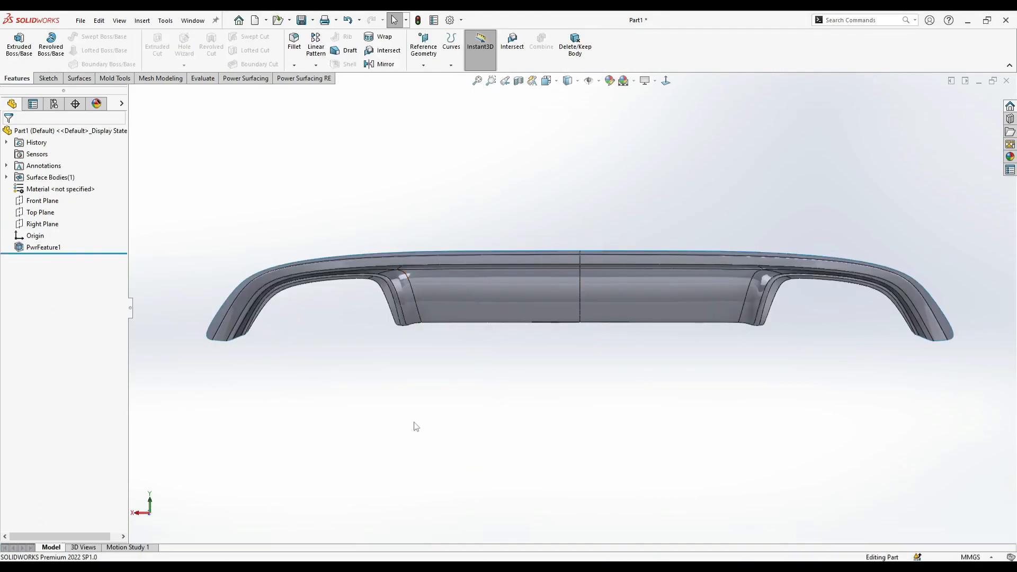
middle_drag(345, 147, 435, 244)
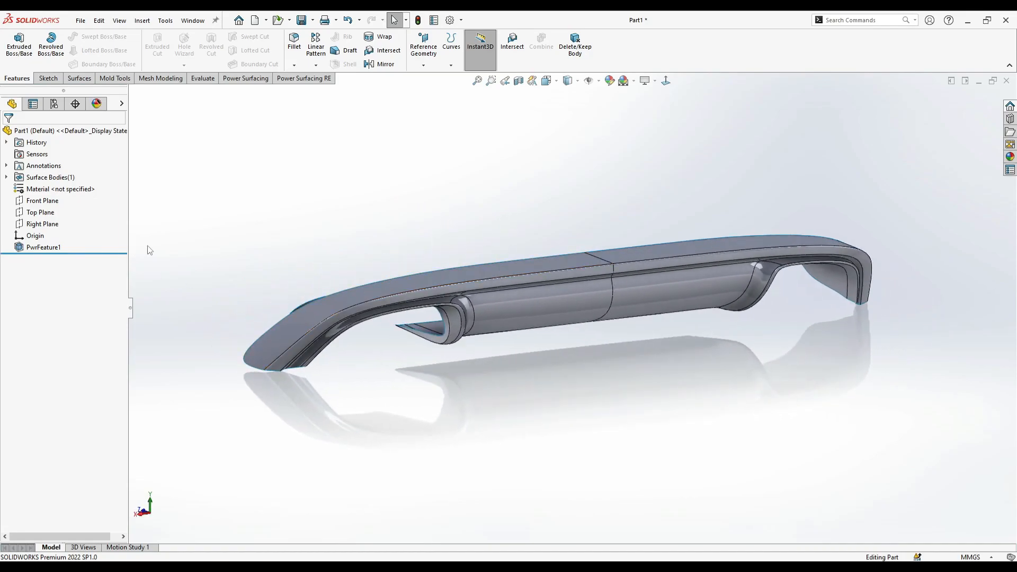
click(245, 79)
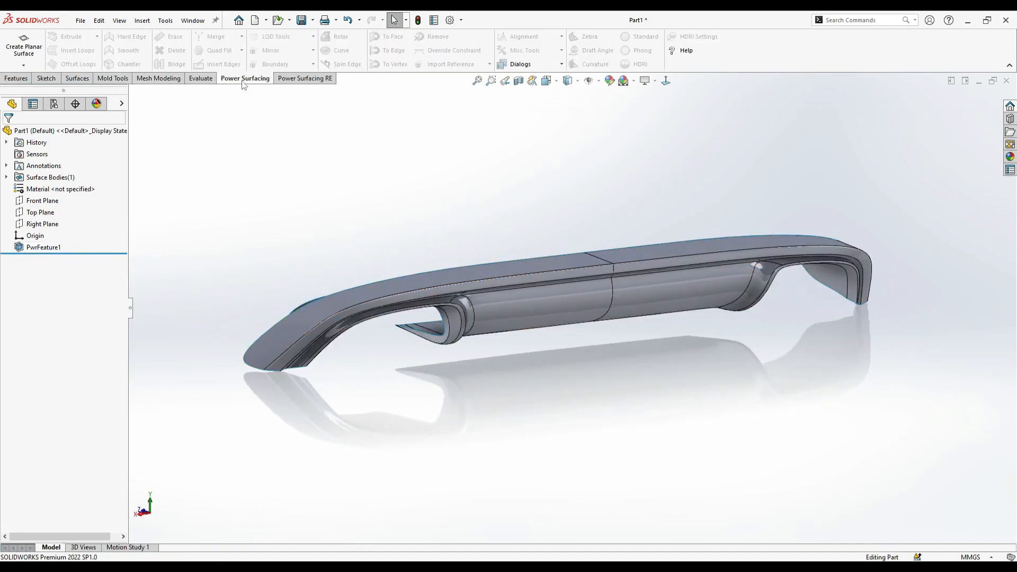
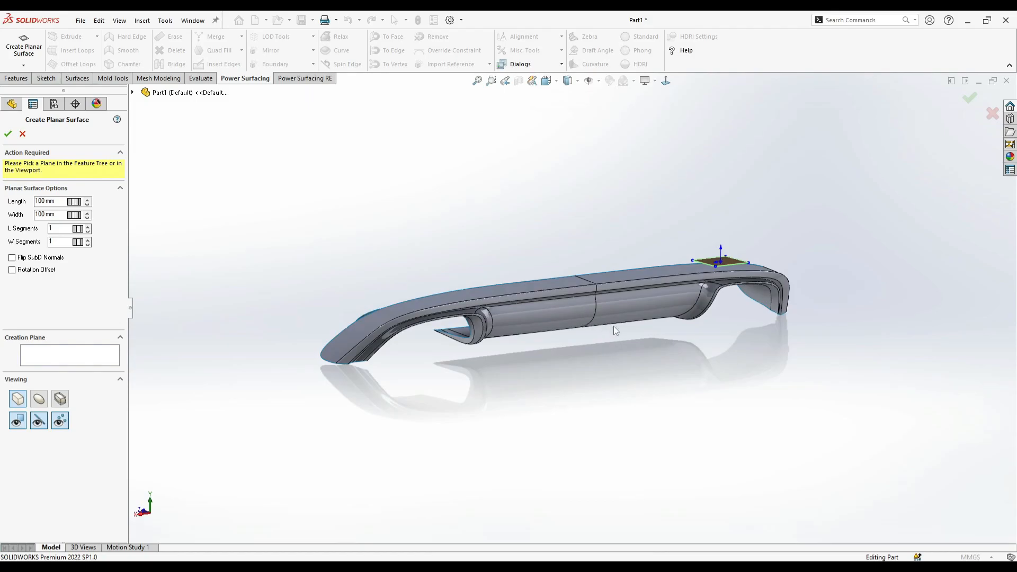
- Create a 100 mm by 100 mm planar surface with one segment in each direction
scroll(698, 288, down, 3)
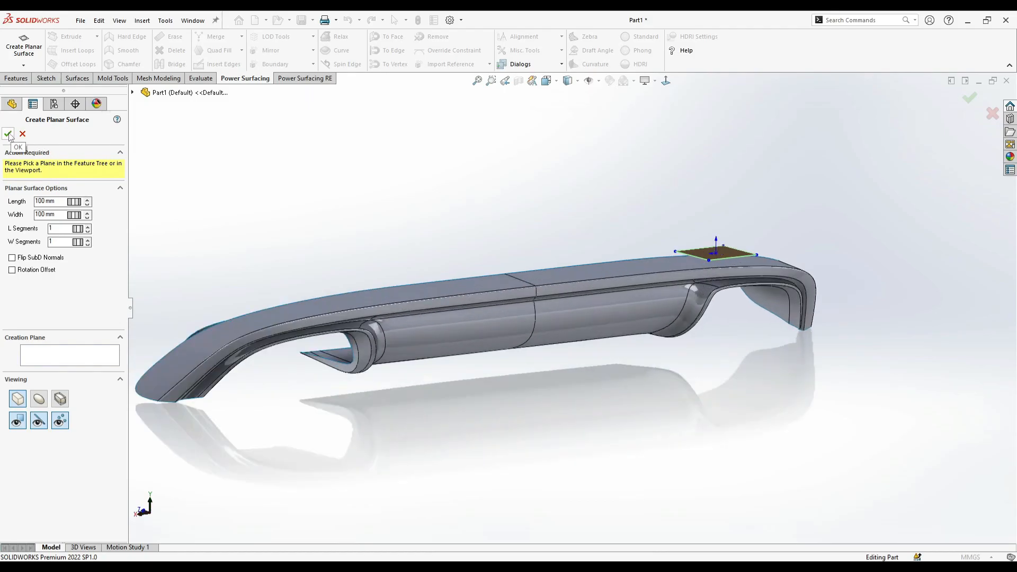
click(8, 135)
click(551, 82)
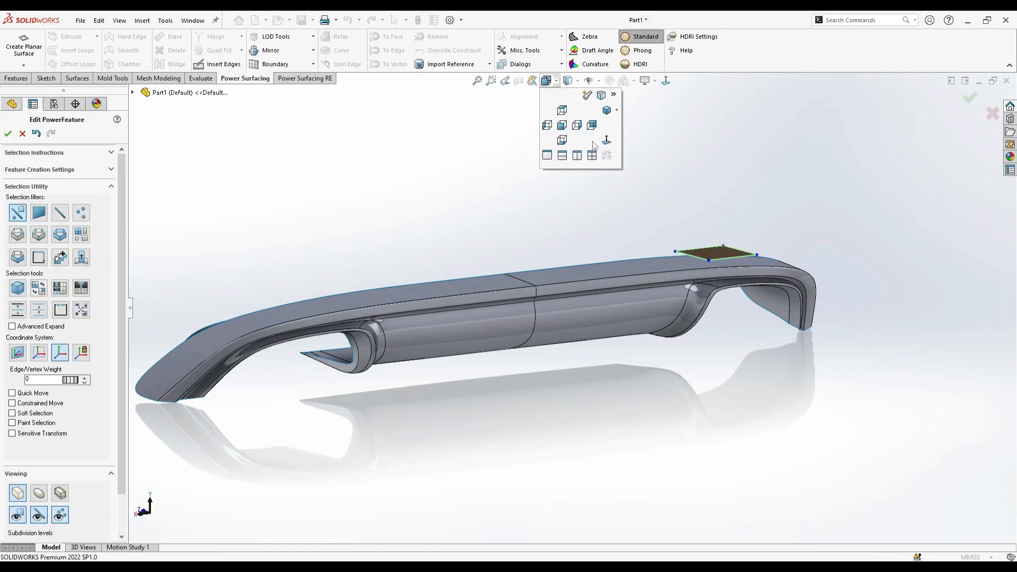
- Rotate the new square face upright, parallel to the diffuser's side plane, and move it above the diffuser
click(715, 252)
drag(679, 195, 669, 297)
drag(690, 234, 536, 186)
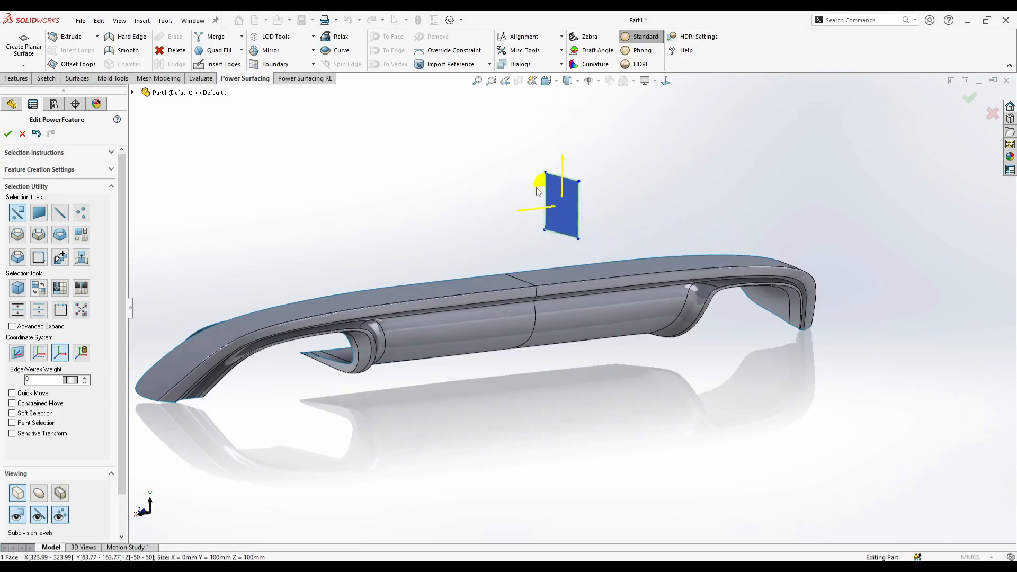
middle_drag(536, 186, 607, 197)
- In a straight side view, shift one vertical edge of the square face inward to narrow the face to about 29 mm
scroll(607, 197, up, 1)
click(669, 92)
middle_drag(666, 121, 735, 289)
click(621, 211)
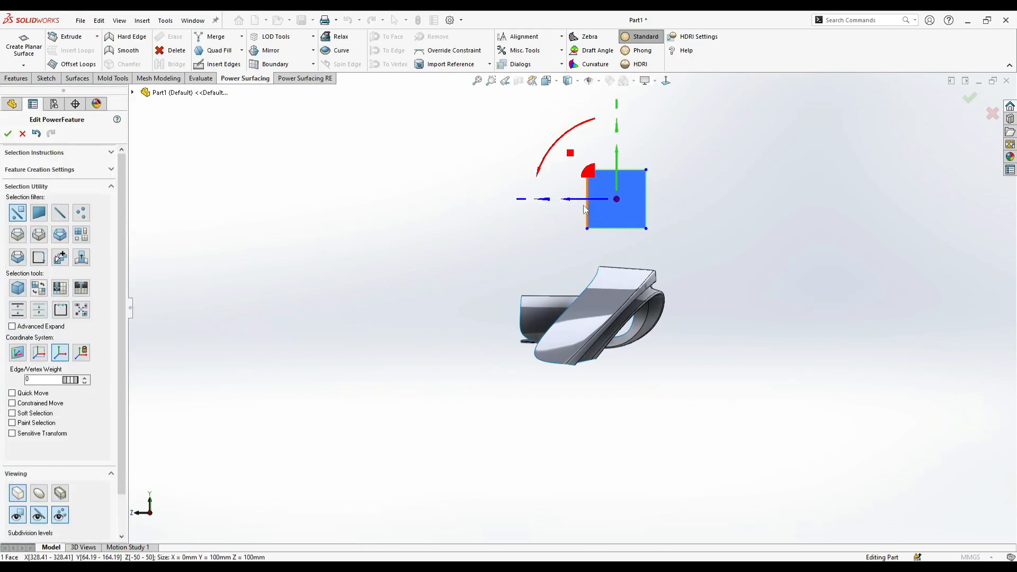
click(585, 210)
drag(571, 206, 581, 158)
click(587, 210)
click(587, 207)
- Extrude the narrow face's upper edge into a short tip face, shifting and tilting the new edge
scroll(639, 143, down, 4)
click(638, 200)
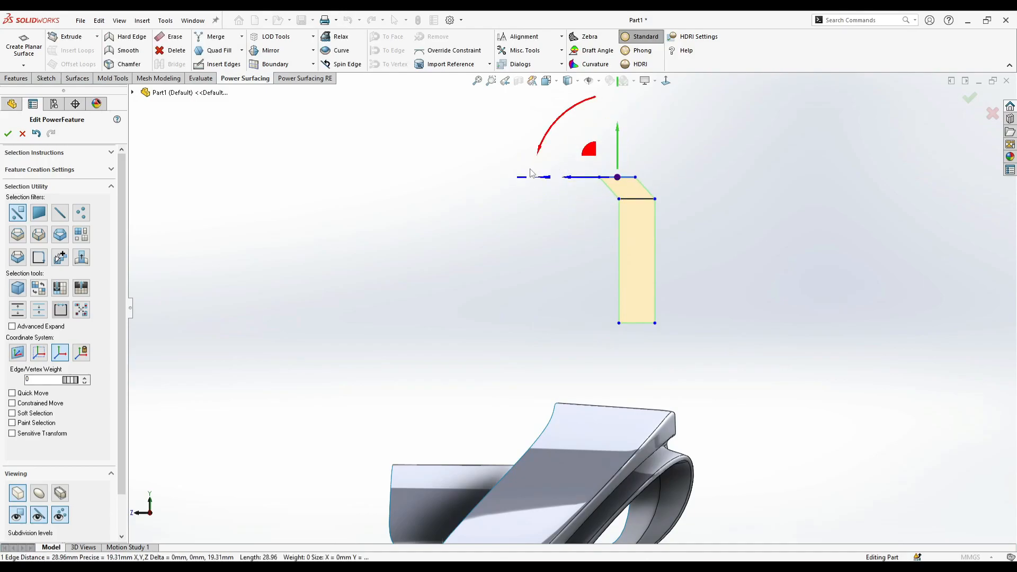
key(Escape)
click(611, 177)
drag(547, 145, 628, 149)
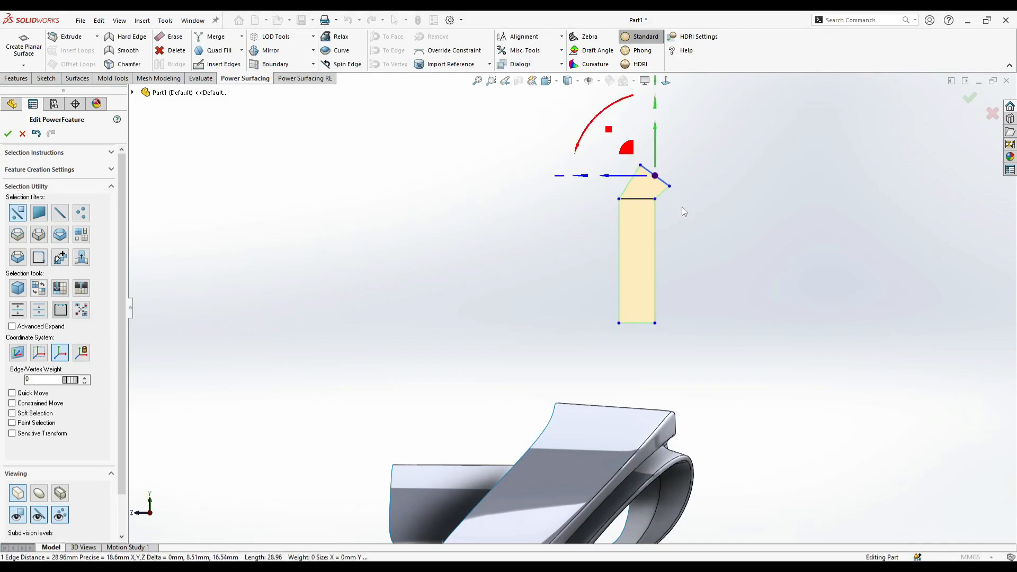
key(Escape)
- Lower the narrow face's upper horizontal edge slightly and extrude its bottom edge downward by about 56 mm
click(639, 199)
drag(638, 187, 638, 192)
key(Escape)
click(641, 323)
scroll(640, 322, up, 1)
ctrl+drag(626, 302, 626, 357)
- Extrude the strip's side edges outward to add a second, wider column of faces alongside it
click(544, 337)
right_click(528, 277)
click(623, 257)
click(609, 256)
right_click(615, 231)
click(625, 209)
ctrl+click(615, 213)
ctrl+click(611, 247)
ctrl+click(611, 338)
ctrl+drag(582, 280, 520, 309)
middle_drag(682, 380, 659, 316)
mouse_move(601, 288)
middle_down()
mouse_move(620, 293)
mouse_move(604, 288)
middle_up()
- Select the three faces of the wider column beside the narrow strip and delete them
key(F9)
click(640, 300)
click(604, 285)
ctrl+click(608, 211)
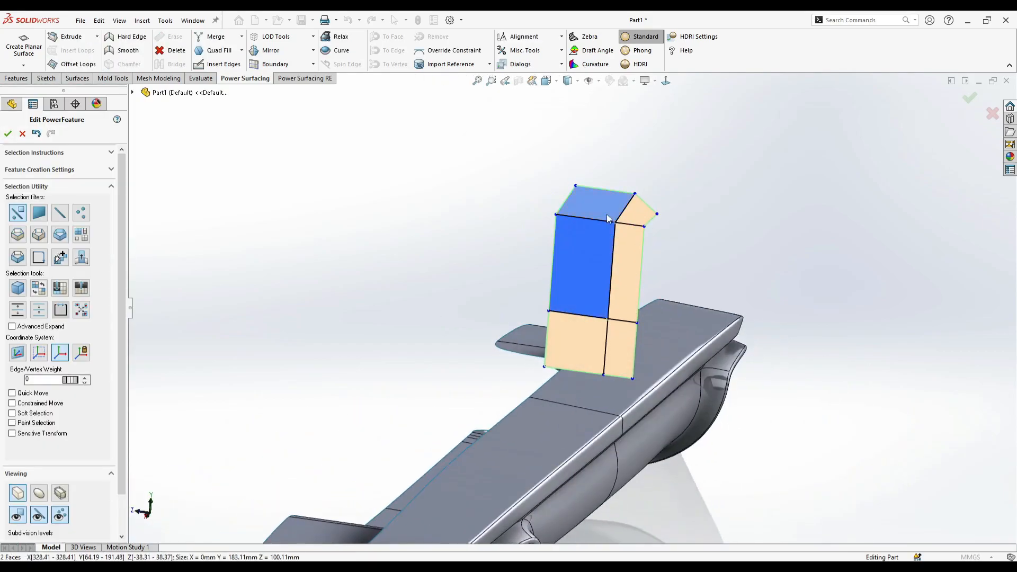
ctrl+click(572, 334)
right_click(570, 332)
click(687, 342)
- Delete the angled tip face at the upper end of the narrow strip
click(625, 265)
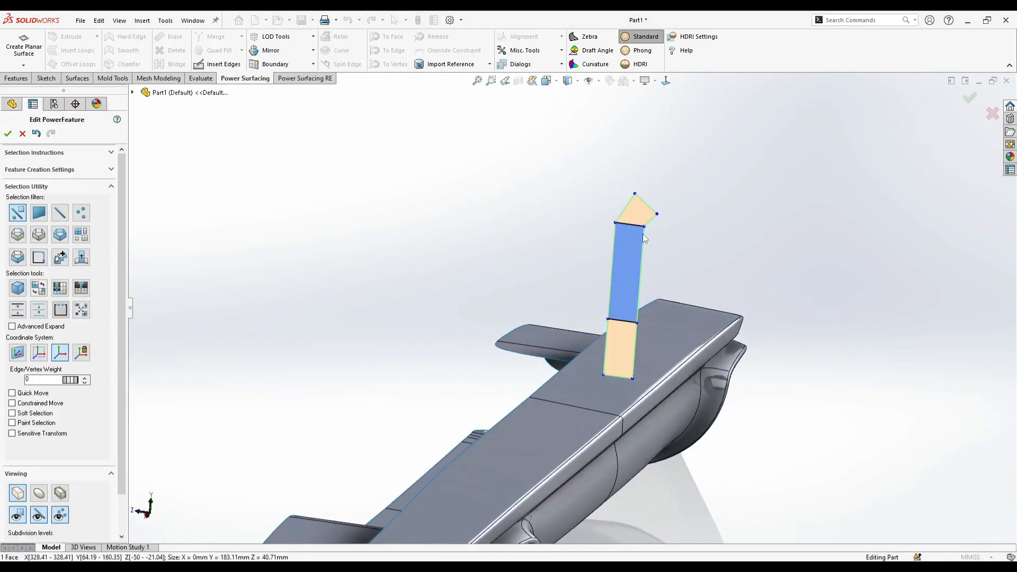
ctrl+click(640, 214)
click(641, 214)
right_click(640, 214)
click(758, 224)
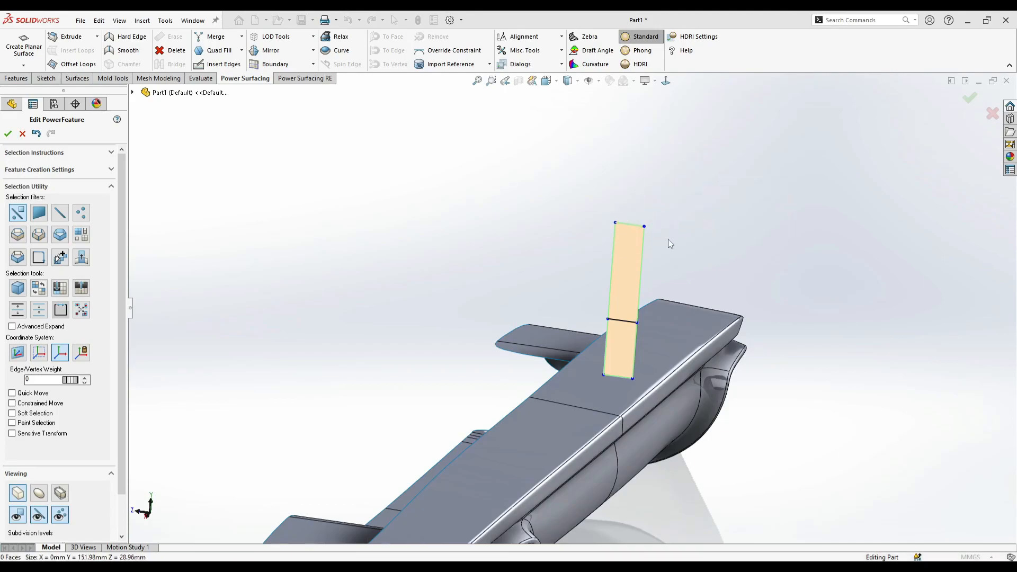
- Select both remaining strip faces and rotate them 90 degrees about the vertical axis so the strip faces forward
click(628, 283)
ctrl+click(625, 338)
middle_drag(625, 337, 612, 379)
drag(631, 359, 692, 297)
click(708, 389)
middle_drag(635, 371, 651, 416)
- Extrude the strip's top edge upward and toward the rear to form a slanted tip face
click(630, 220)
click(656, 243)
scroll(637, 207, down, 3)
click(623, 225)
click(677, 249)
drag(675, 228, 601, 221)
middle_drag(609, 233, 640, 275)
- In a straight side view, reposition the tip's end vertices so the tip reaches about 21 mm rearward
scroll(641, 275, up, 2)
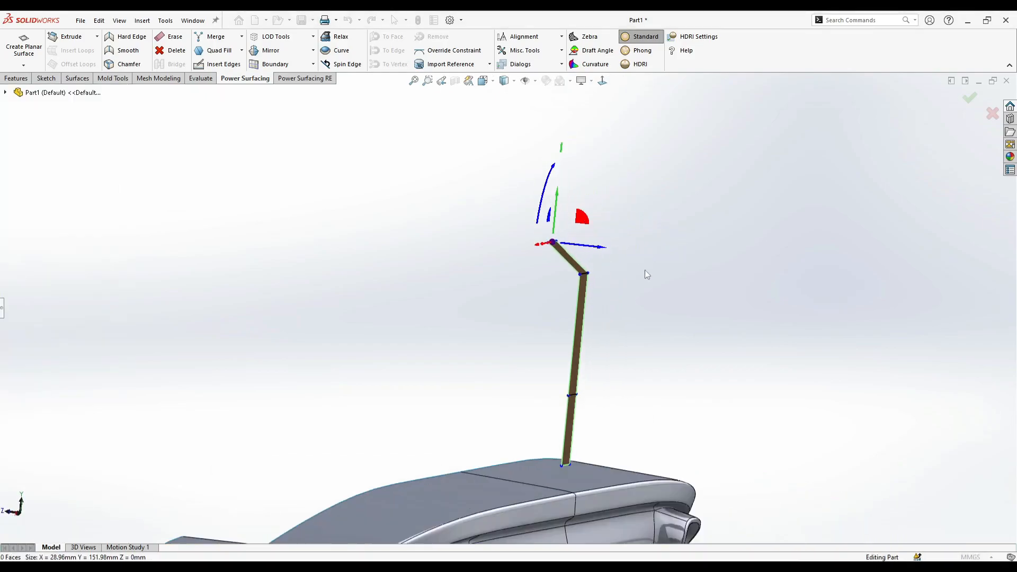
click(602, 81)
click(507, 242)
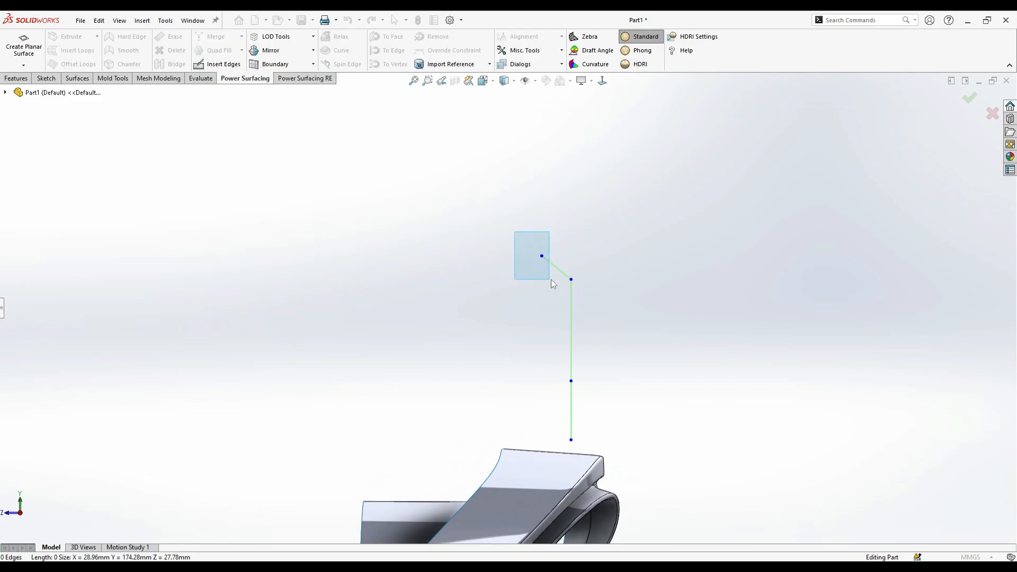
click(542, 256)
drag(514, 233, 520, 229)
click(494, 352)
- Select all the strip's vertices and scale them along X to narrow the strip to about 16.7 mm
middle_drag(495, 357, 536, 253)
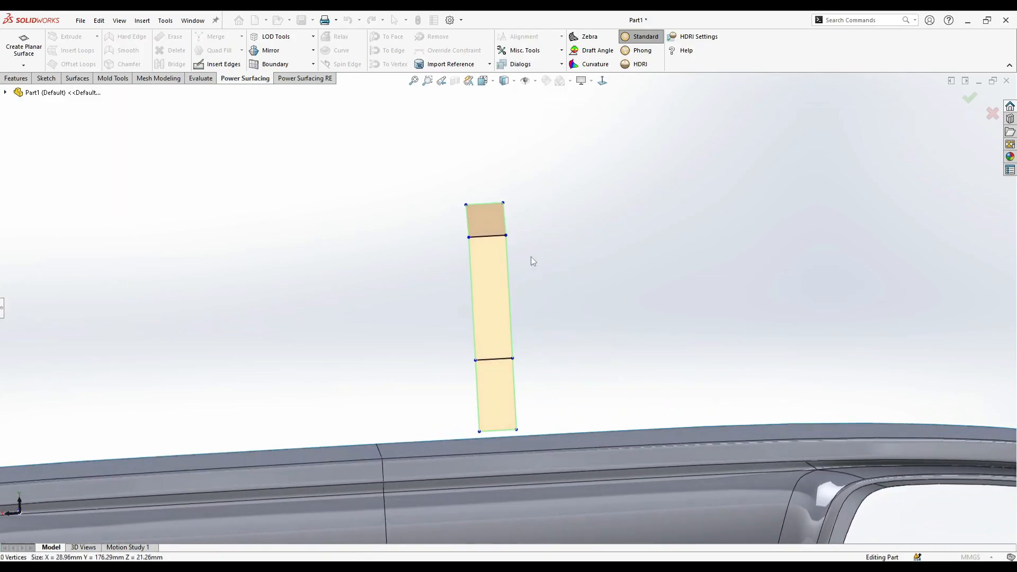
click(492, 272)
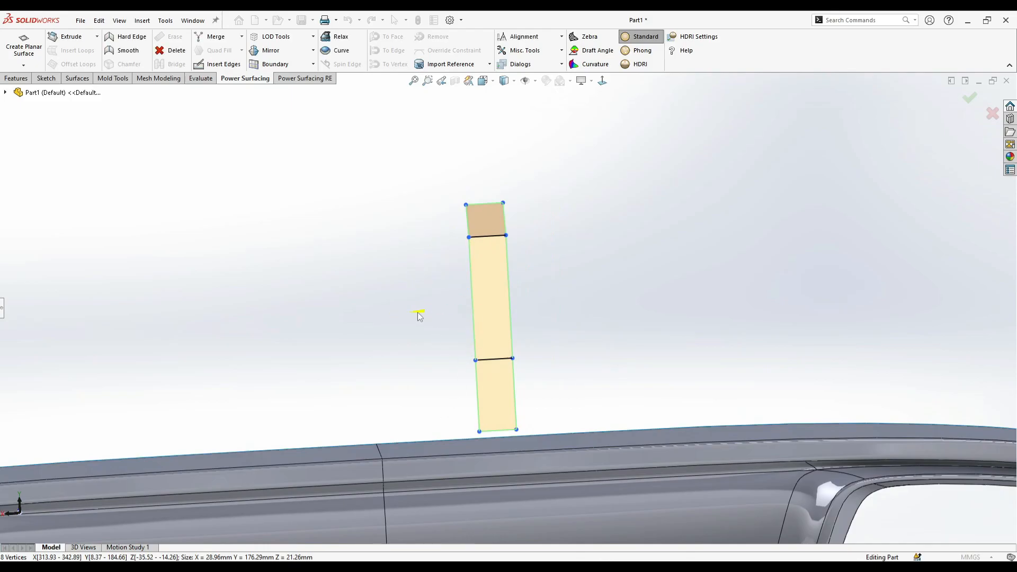
drag(419, 316, 490, 316)
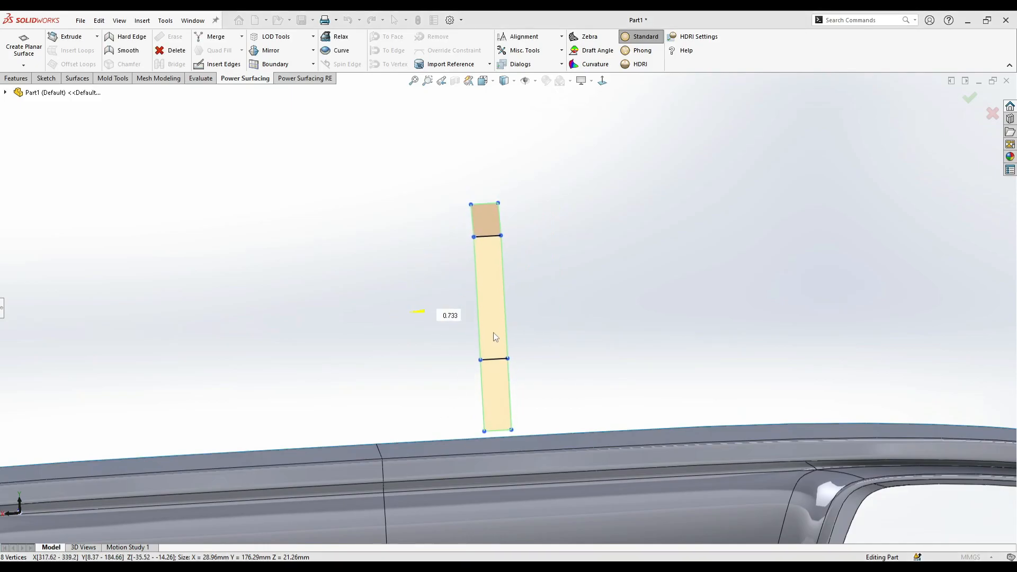
middle_drag(505, 326, 557, 325)
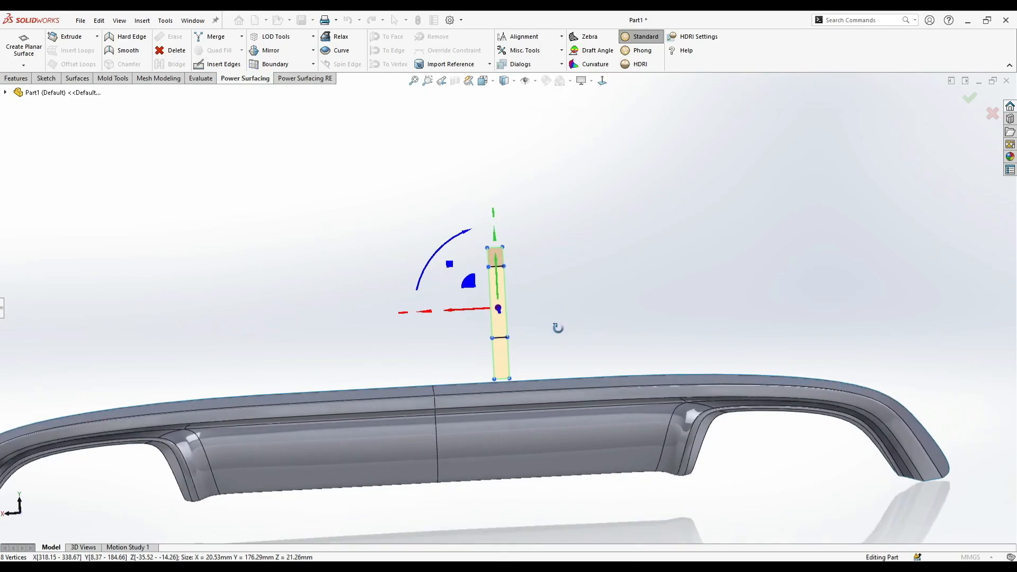
mouse_move(424, 318)
mouse_down()
mouse_move(476, 333)
mouse_move(439, 317)
mouse_up()
click(437, 341)
scroll(437, 340, up, 2)
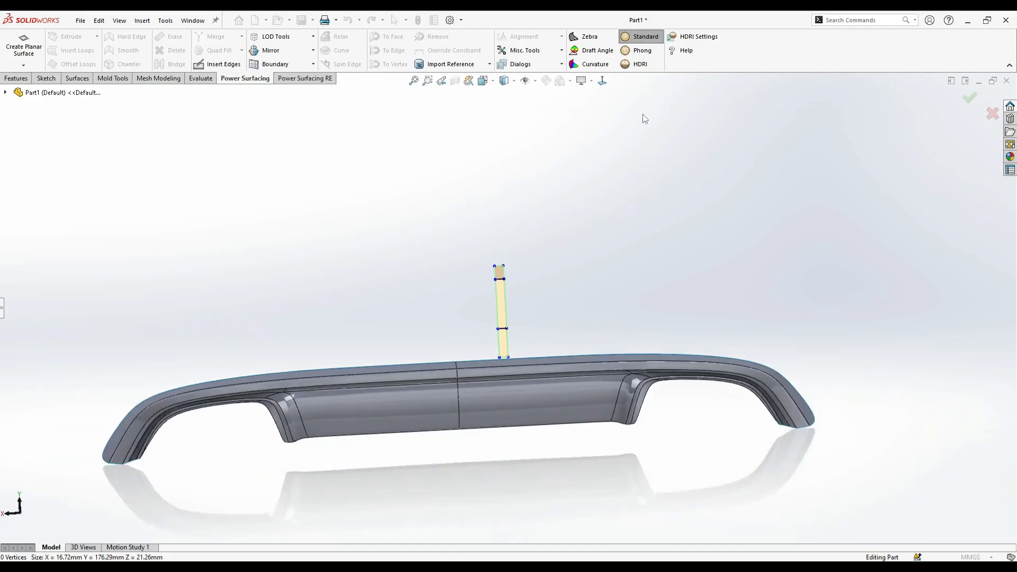
- In the front view, select the whole strip and move it down onto the diffuser's center panel, between the center line and the exhaust cutout
click(602, 81)
click(2, 307)
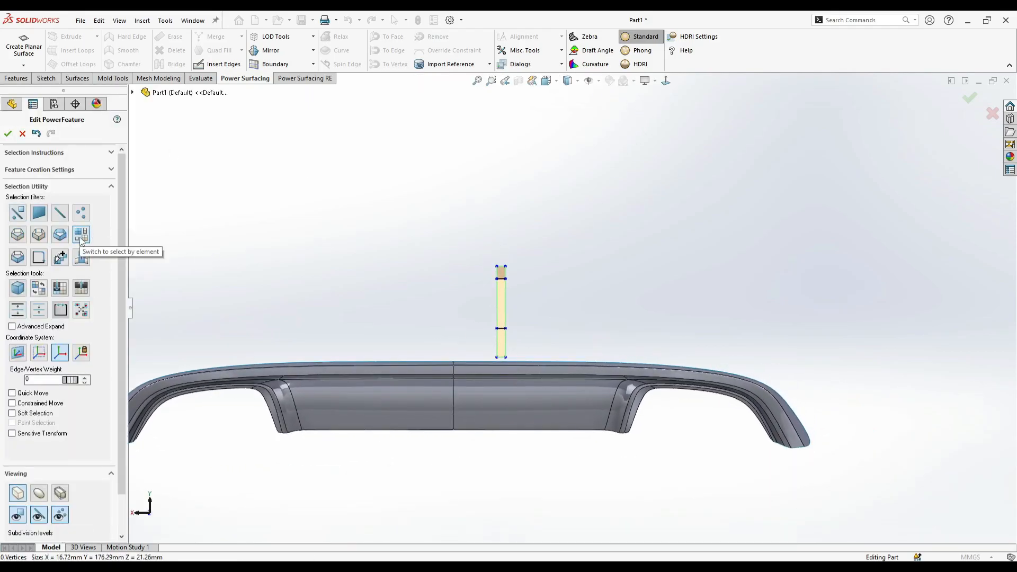
double_click(504, 297)
drag(470, 277, 332, 369)
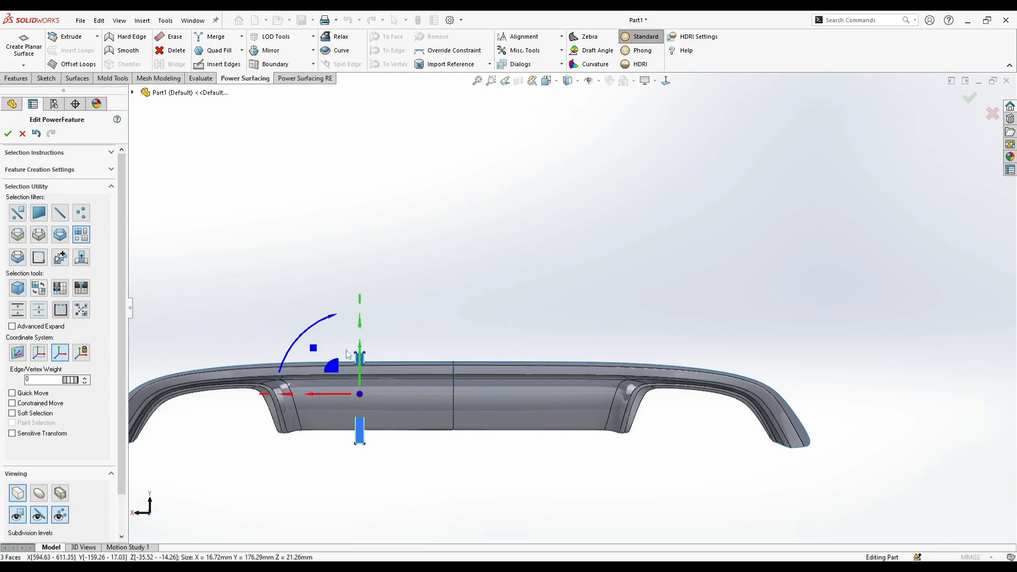
mouse_move(324, 559)
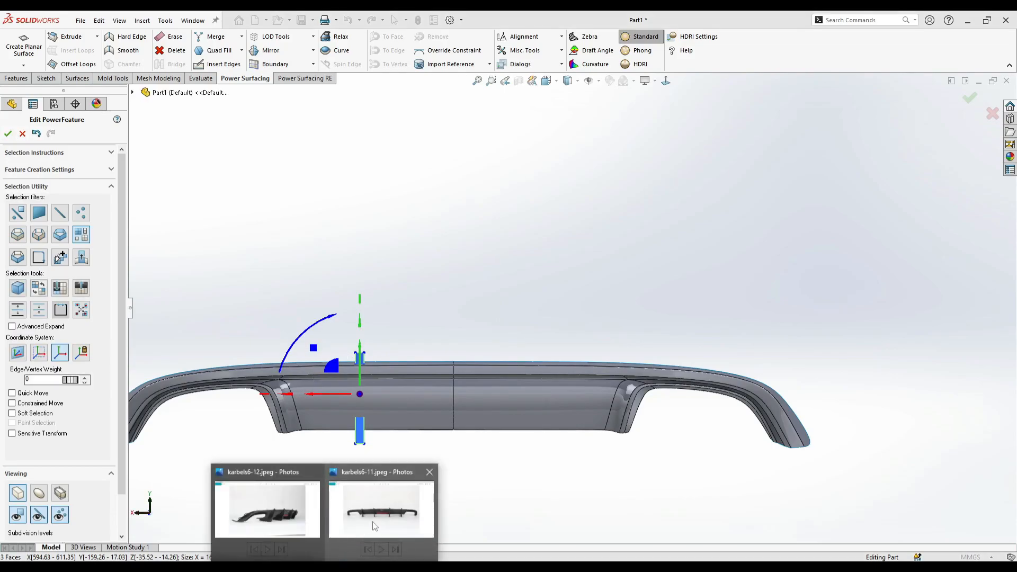
mouse_move(375, 526)
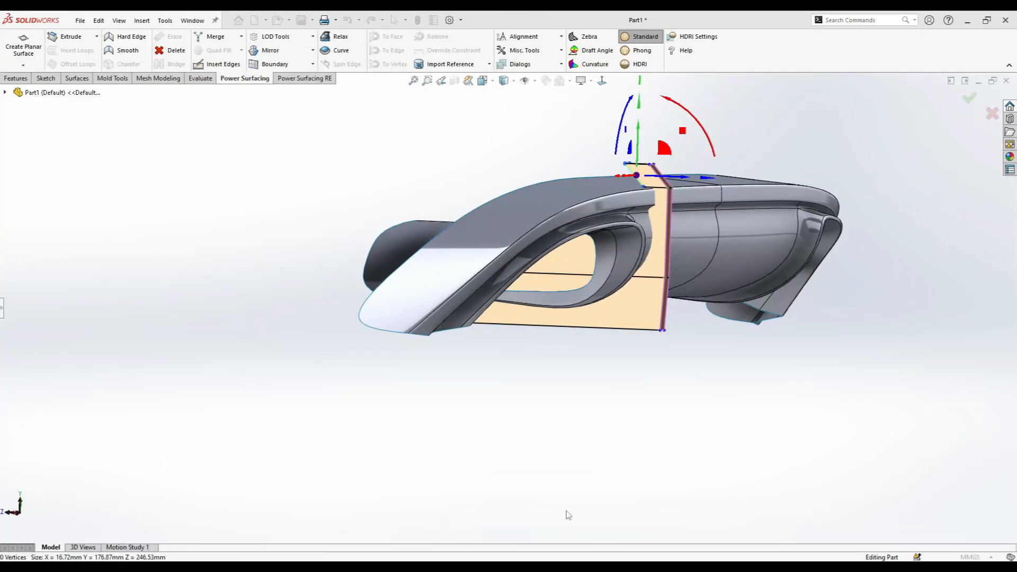
click(566, 512)
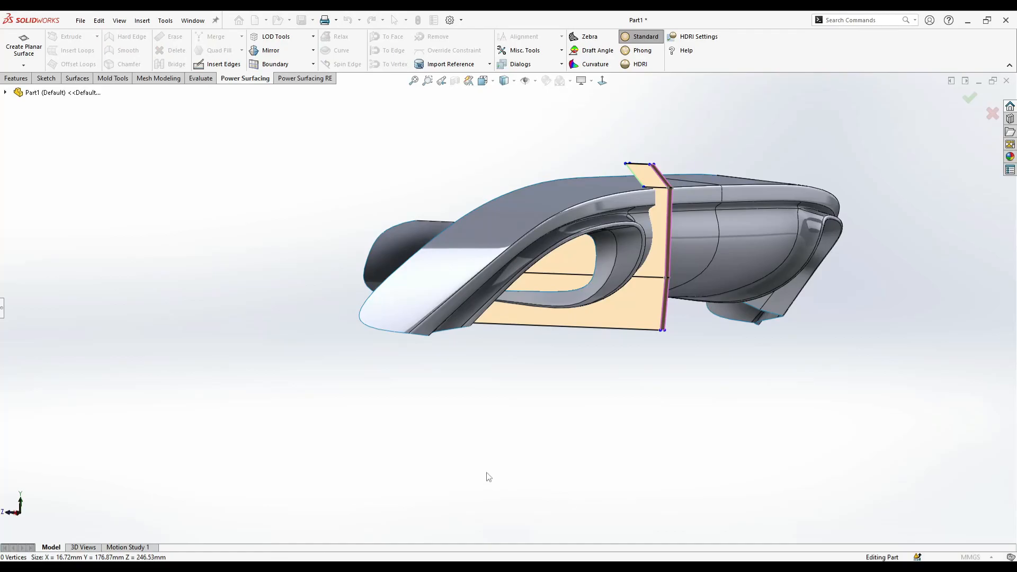
- Examine the fin and its upper tip from several angles where it passes through the diffuser
middle_drag(520, 373, 581, 157)
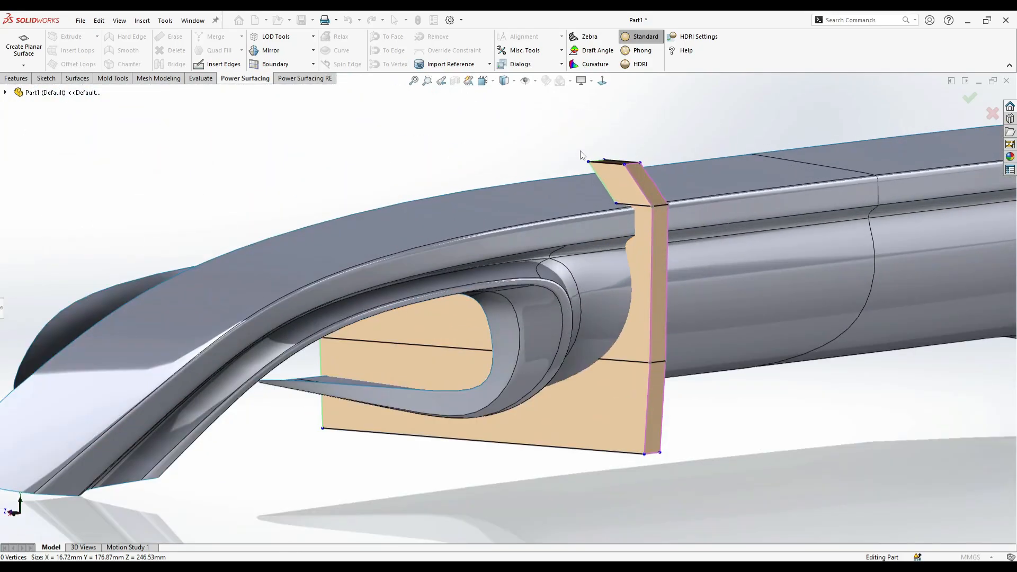
drag(628, 216, 629, 217)
middle_drag(629, 218, 694, 227)
click(595, 205)
drag(581, 146, 629, 233)
drag(578, 182, 556, 184)
middle_drag(562, 190, 358, 347)
click(713, 293)
- In a straight side view, shift the two rear vertices of the fin's tip forward and slightly down to shorten its top
click(603, 83)
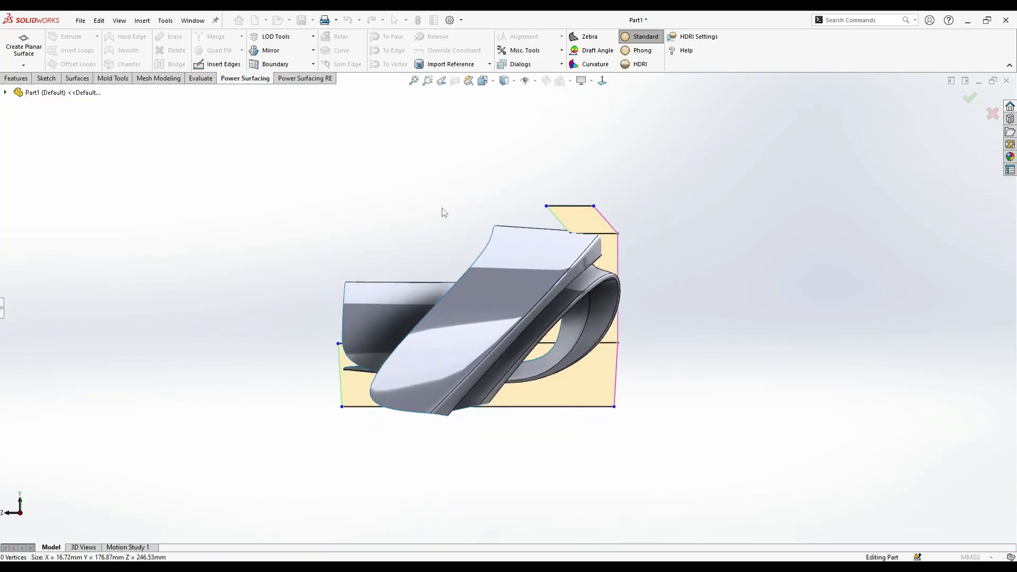
scroll(524, 204, down, 5)
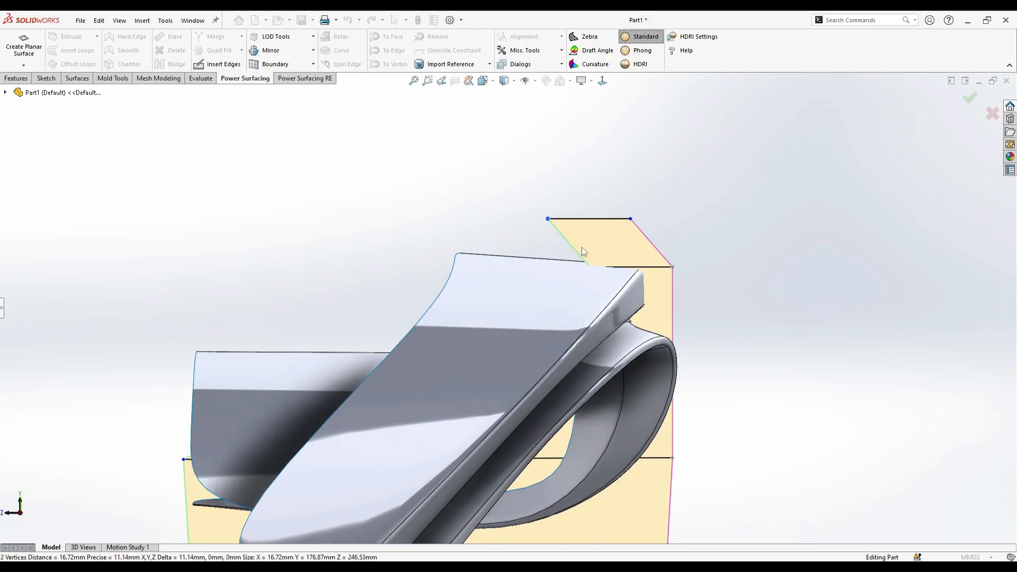
click(546, 221)
drag(525, 222, 573, 255)
scroll(584, 305, up, 2)
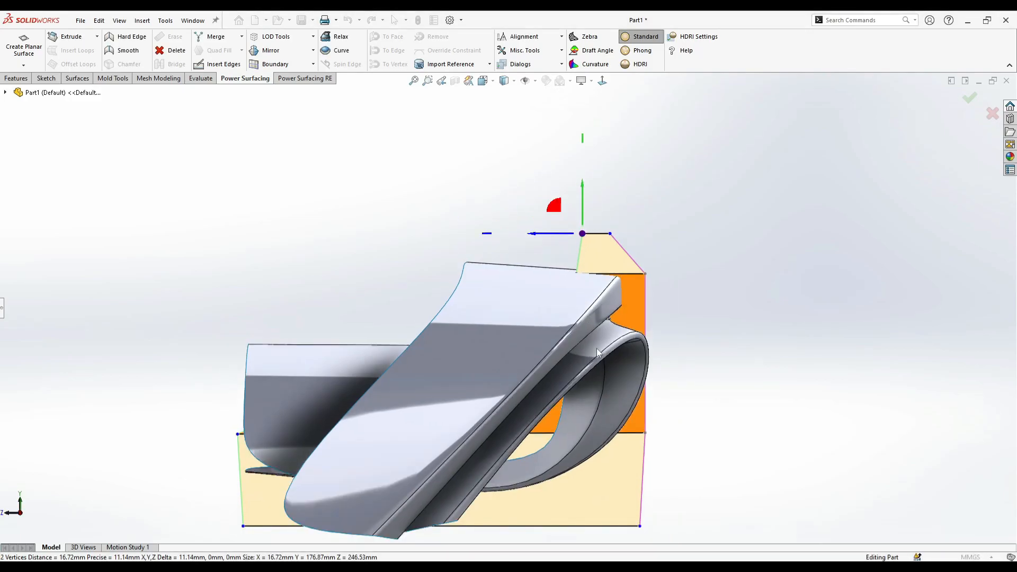
scroll(434, 434, up, 1)
scroll(304, 442, down, 1)
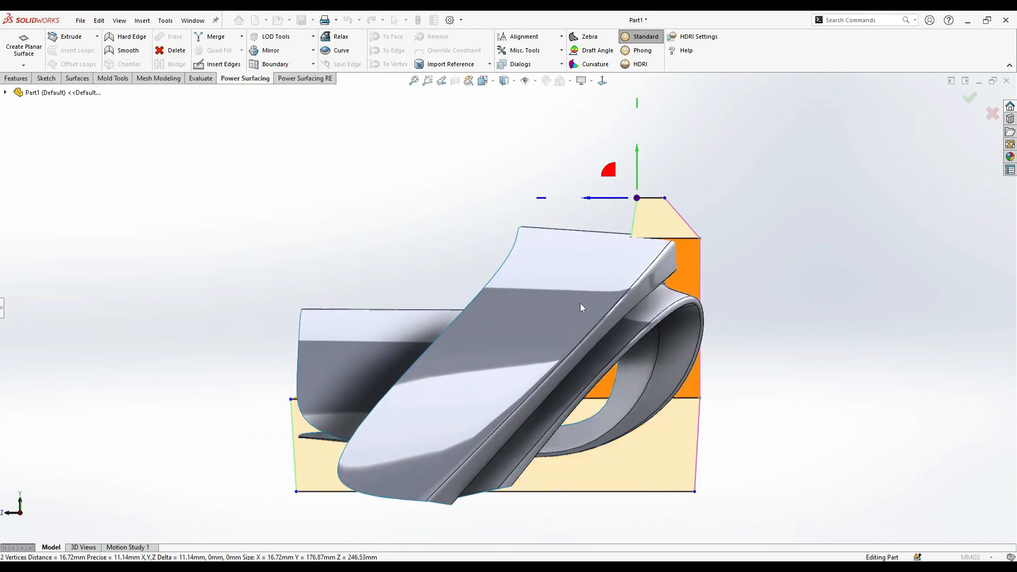
- Preview the fin as a smooth subdivision surface at an angle and return to the control mesh display
middle_drag(586, 323, 630, 404)
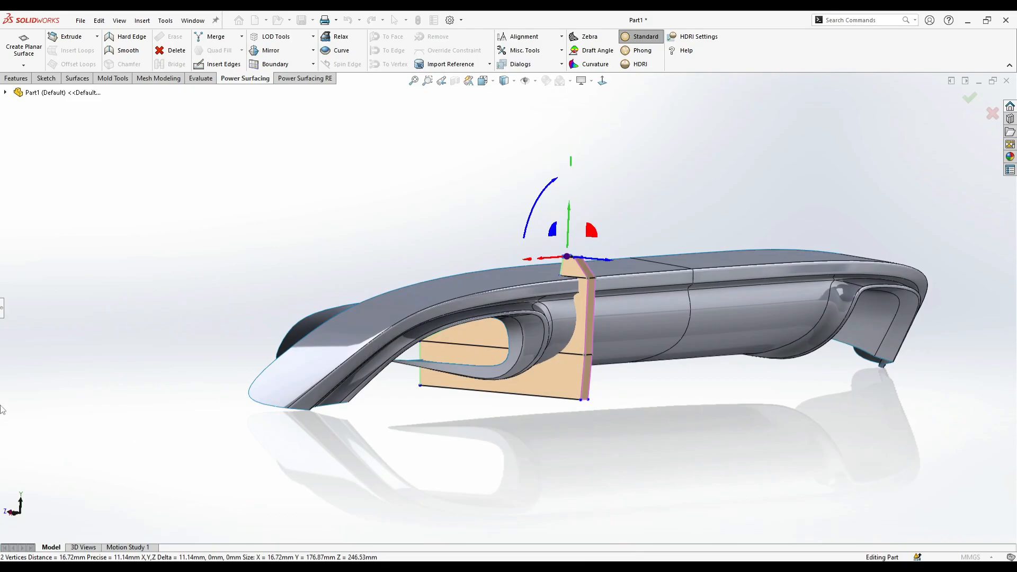
click(3, 305)
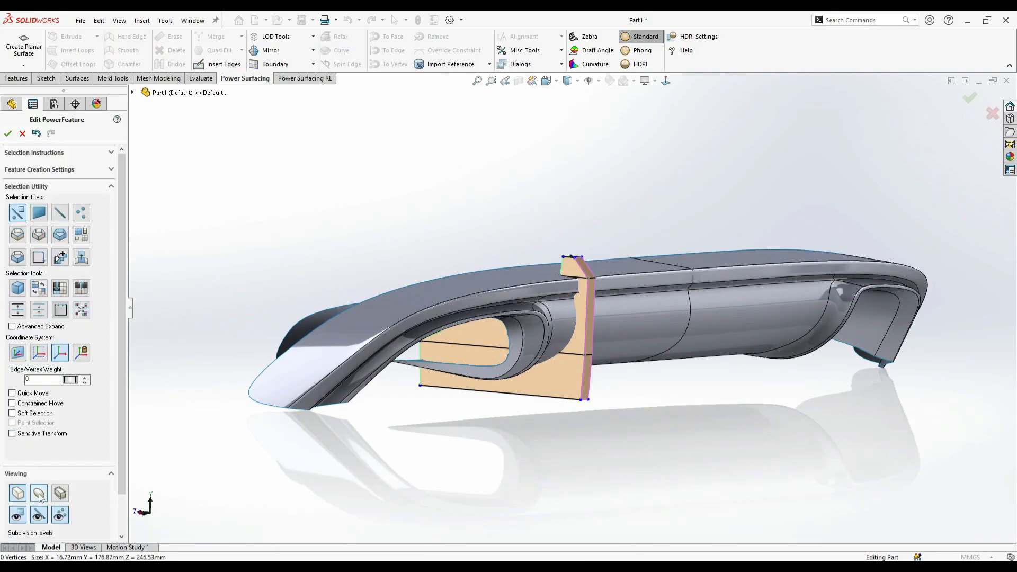
click(40, 495)
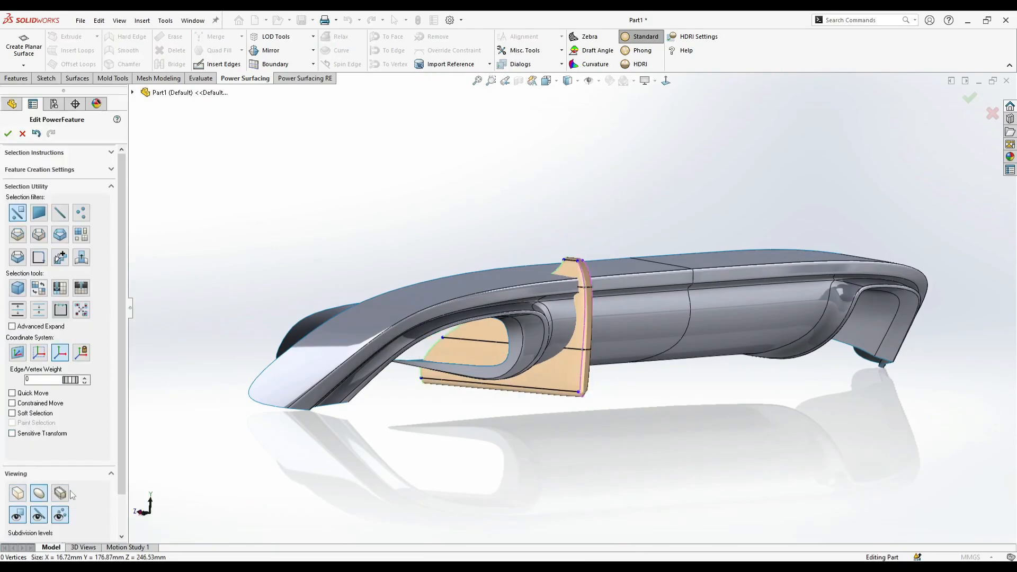
scroll(487, 364, down, 5)
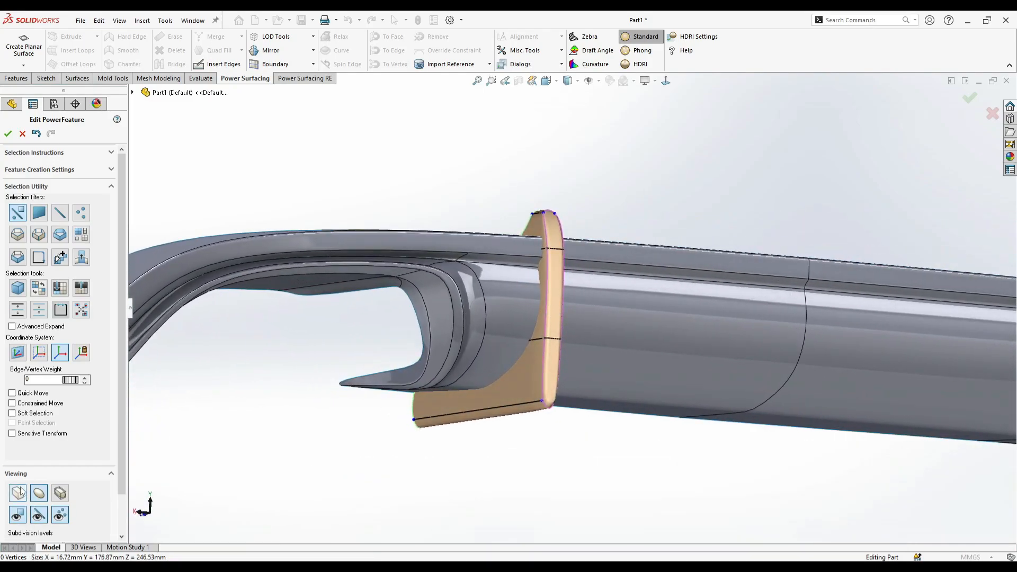
click(22, 492)
- Select the fin's two long bottom edges and two short top edges, and set their edge weight to 28 in the smooth display
right_click(501, 435)
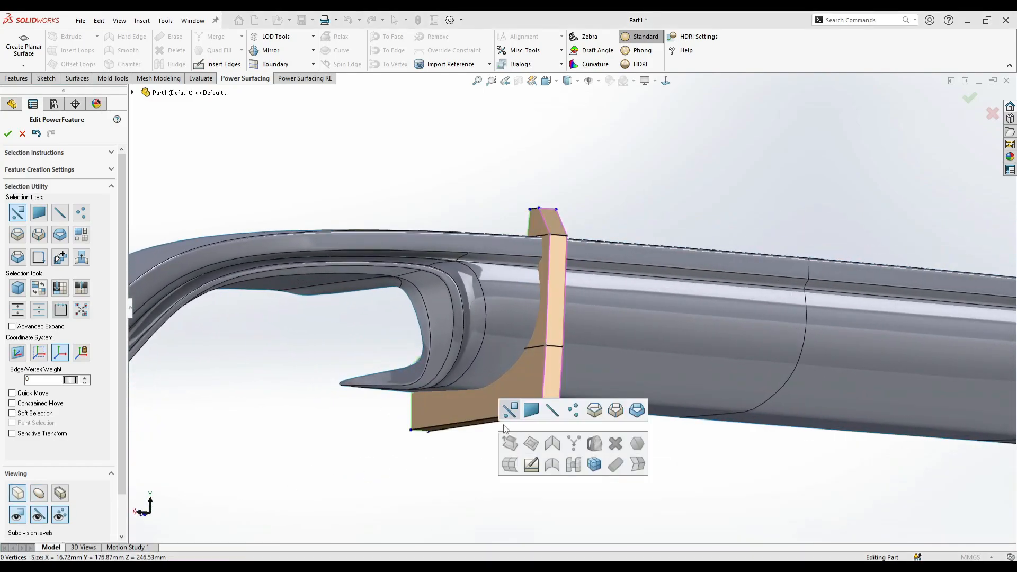
click(597, 405)
click(499, 418)
middle_drag(527, 419, 479, 415)
ctrl+click(490, 413)
middle_drag(501, 202, 484, 283)
scroll(485, 259, down, 6)
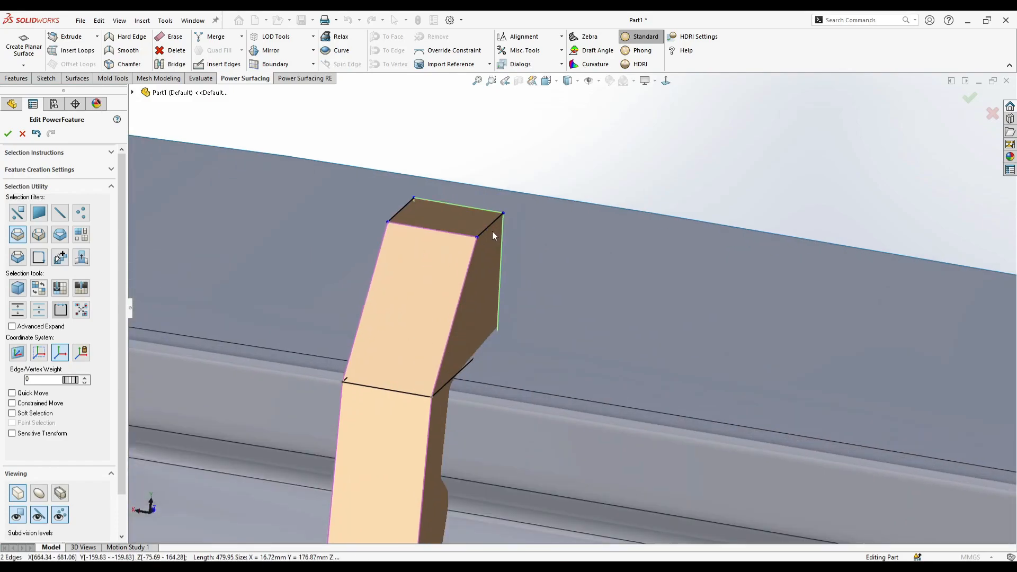
ctrl+click(491, 228)
scroll(285, 350, up, 2)
click(38, 493)
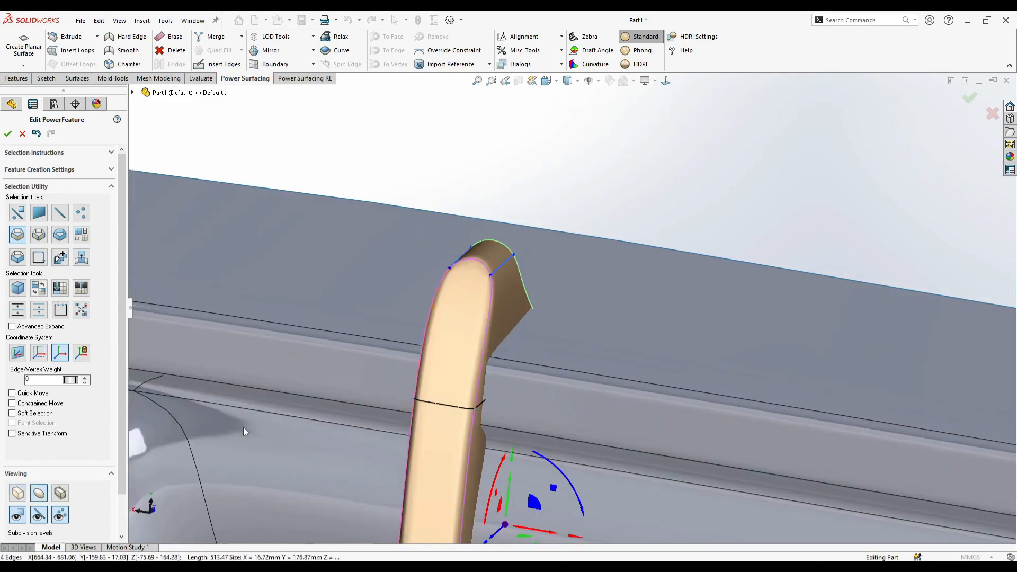
middle_drag(318, 397, 420, 385)
scroll(421, 384, up, 1)
drag(110, 389, 305, 423)
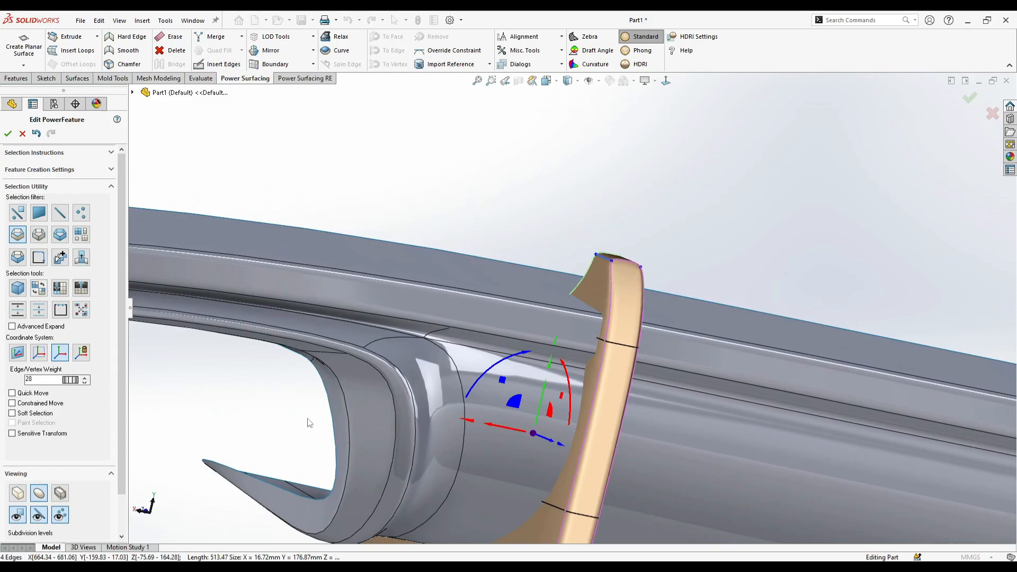
middle_drag(418, 462, 558, 500)
click(504, 517)
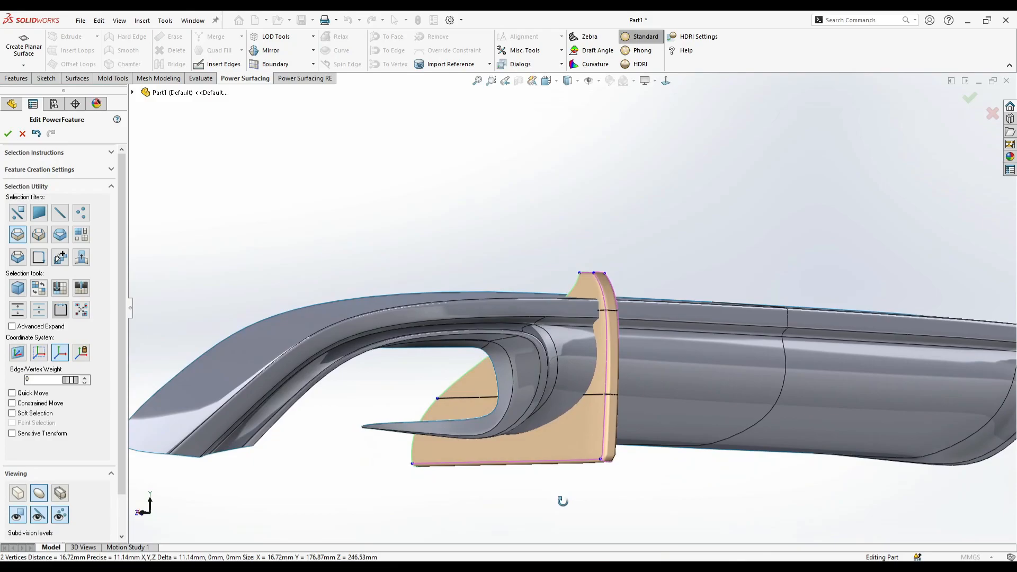
- Select the edges running across the fin at the base of its tip and raise their edge weight
middle_drag(626, 481, 704, 447)
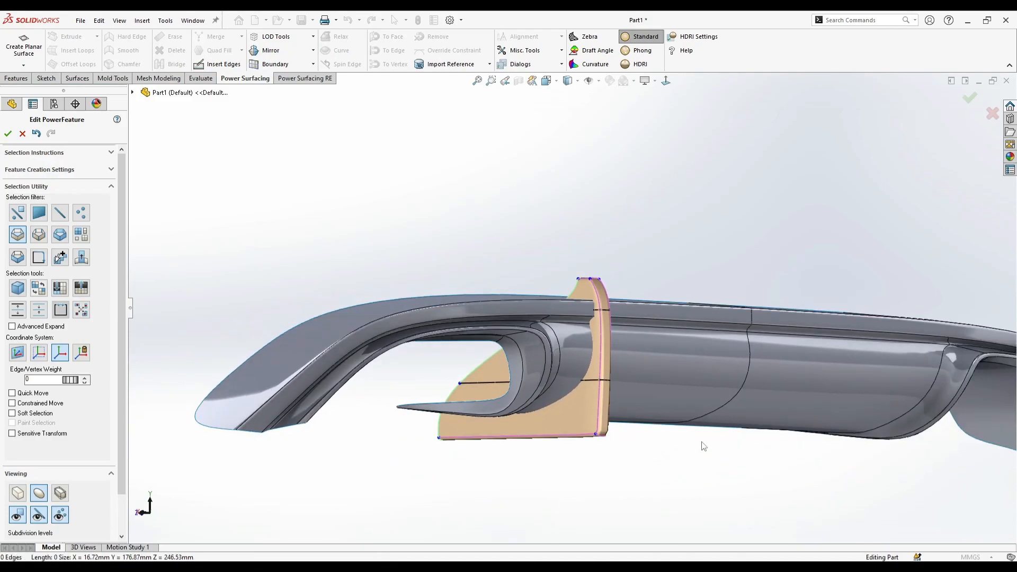
scroll(703, 424, down, 1)
middle_drag(632, 399, 668, 436)
scroll(594, 317, down, 1)
right_click(618, 291)
click(679, 274)
double_click(567, 283)
scroll(567, 283, down, 2)
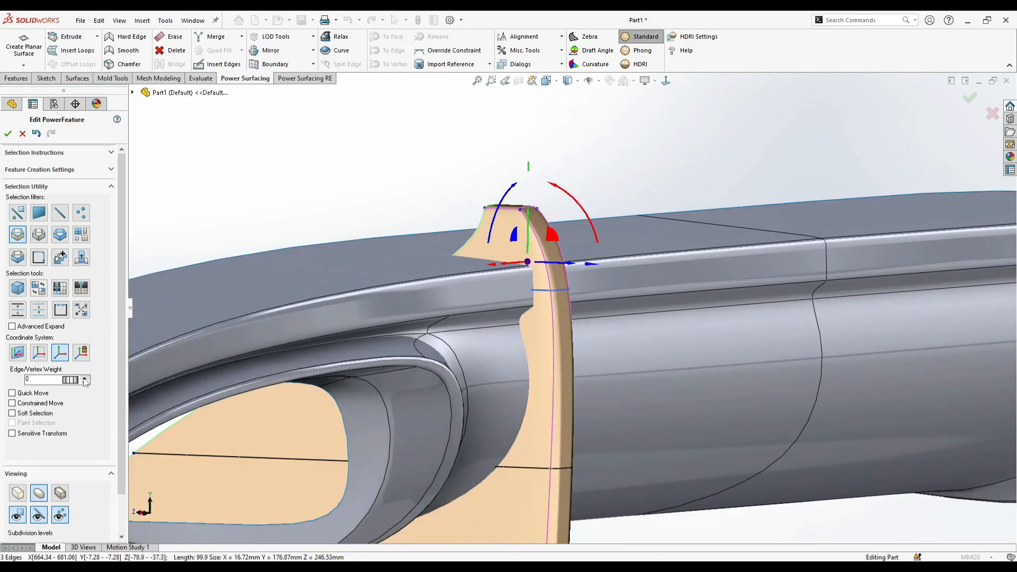
scroll(577, 426, up, 3)
middle_drag(576, 427, 641, 426)
click(600, 437)
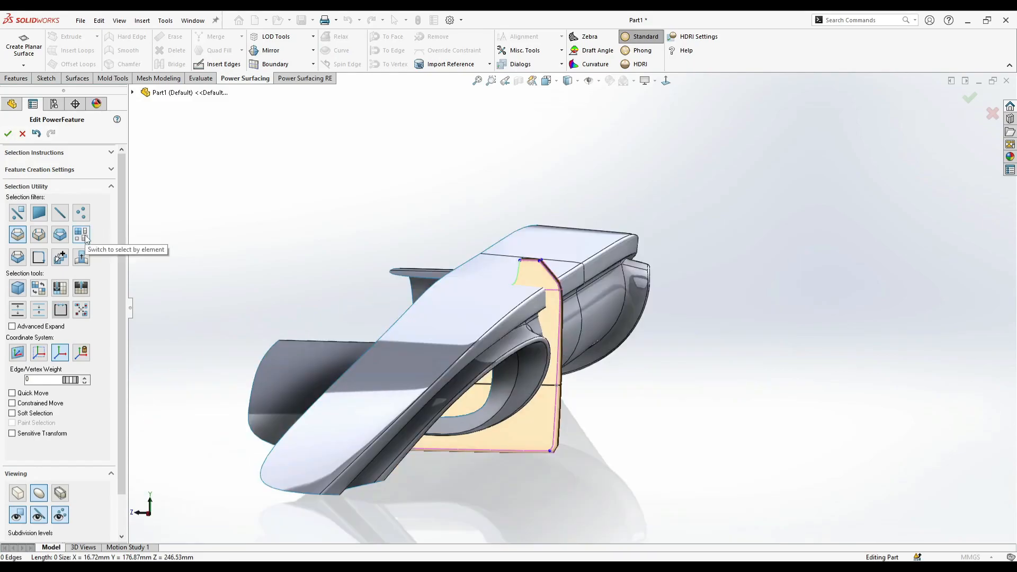
- Allow all element types to be selected and move the fin's outer vertices at the base of its tip outward
right_click(488, 489)
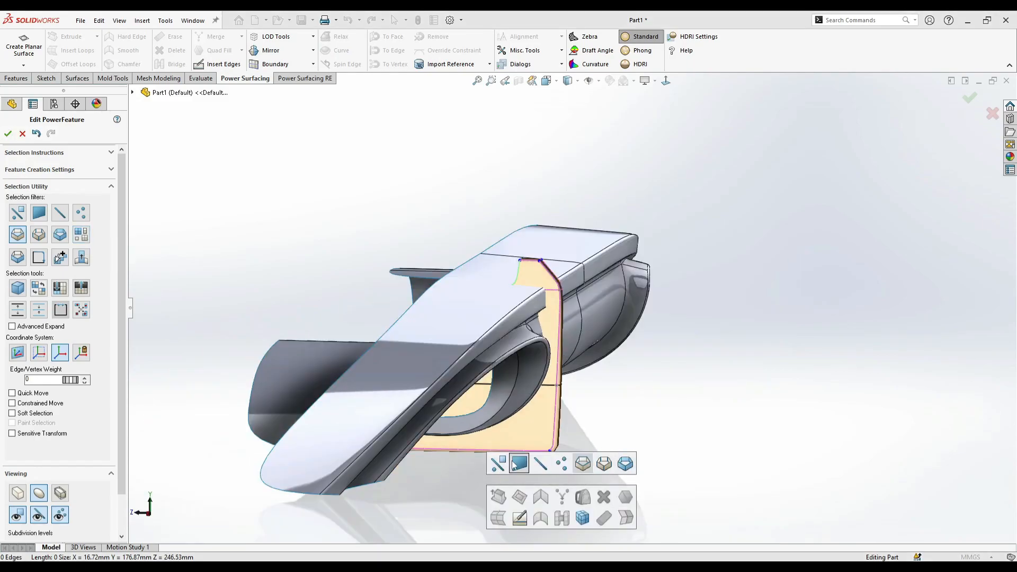
click(625, 464)
middle_drag(606, 418, 557, 392)
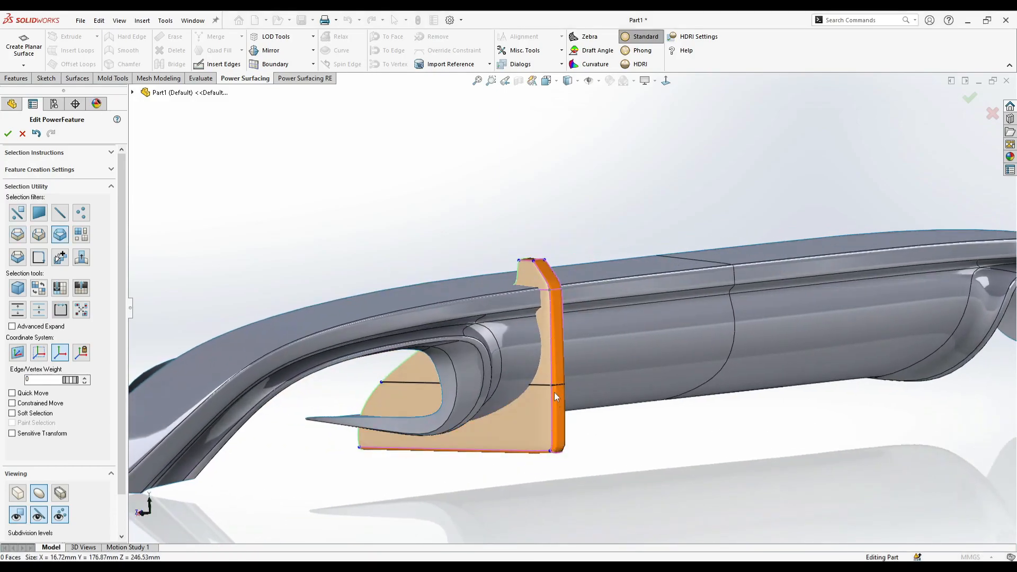
right_click(349, 390)
click(359, 364)
scroll(583, 335, down, 2)
click(545, 328)
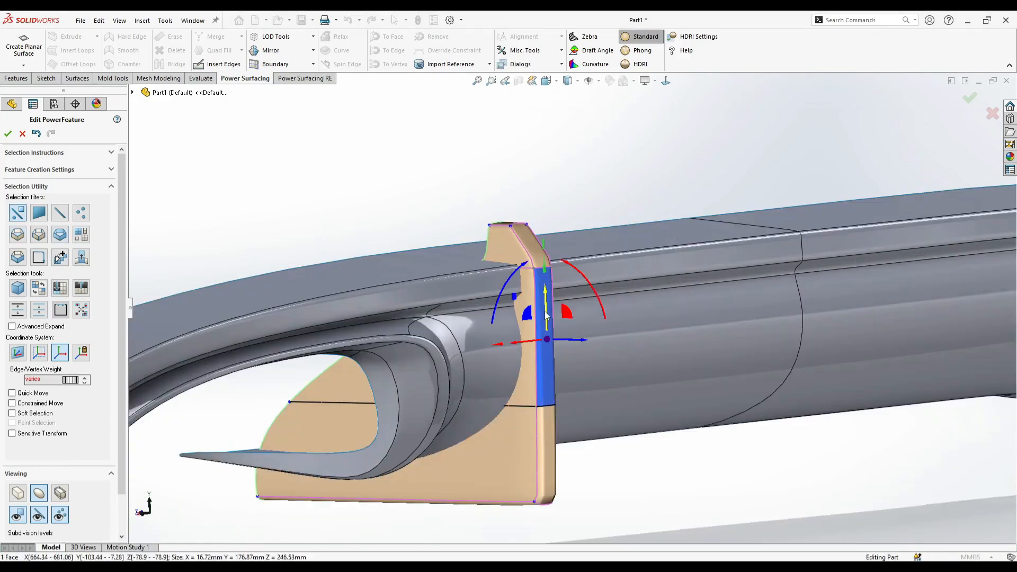
ctrl+click(538, 255)
middle_drag(549, 430, 573, 434)
drag(606, 329, 609, 344)
- Refine the fin's upper outer corner so its outer edge slants inward toward the bottom
scroll(610, 360, up, 2)
middle_drag(603, 427, 629, 427)
mouse_move(629, 319)
mouse_down()
mouse_move(631, 327)
mouse_move(629, 318)
mouse_up()
middle_drag(606, 364, 589, 362)
mouse_move(591, 342)
mouse_down()
mouse_move(608, 346)
mouse_move(594, 355)
mouse_up()
click(577, 436)
scroll(577, 436, up, 1)
middle_drag(577, 436, 527, 440)
middle_drag(456, 483, 524, 432)
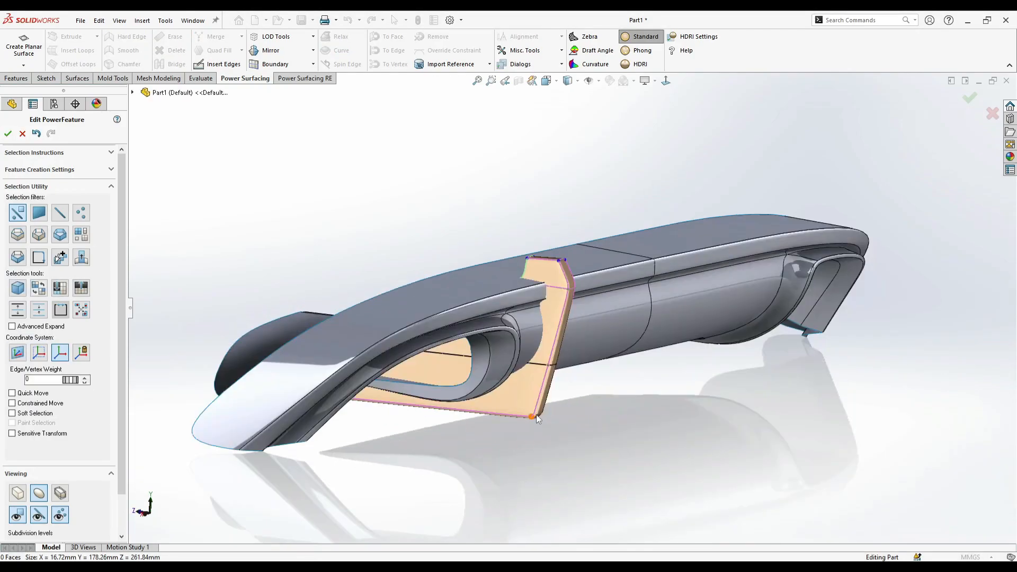
- Push the outer vertices at the base of the fin's tip about 18 mm farther outward
double_click(551, 394)
drag(578, 342, 639, 330)
mouse_move(617, 365)
middle_down()
mouse_move(602, 388)
mouse_move(601, 373)
middle_up()
right_click(601, 372)
click(586, 423)
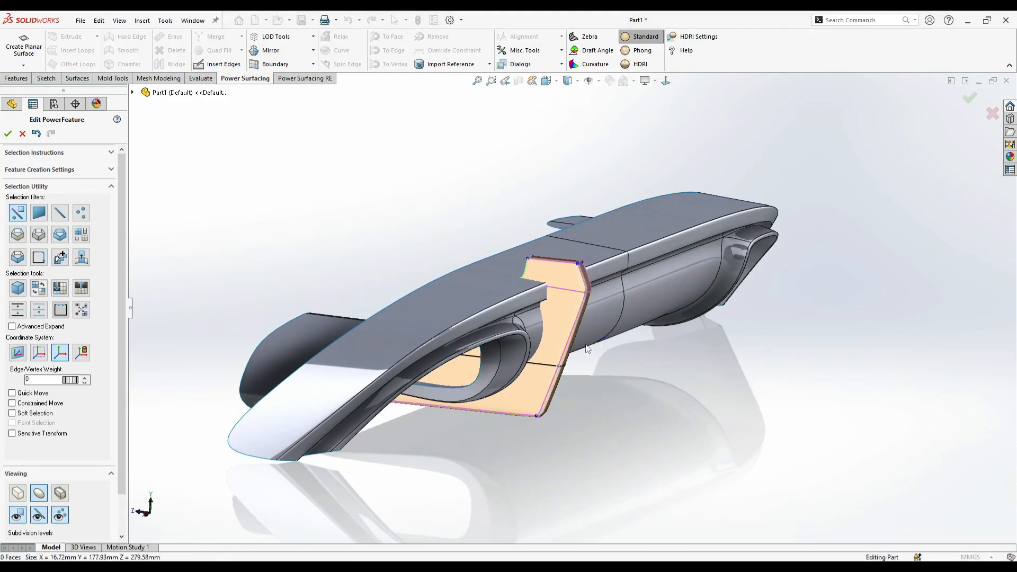
- Reposition the two inner vertices at the base of the fin's tip toward its outer edge, undoing one trial move
right_click(600, 301)
middle_drag(514, 256, 545, 250)
drag(545, 250, 520, 272)
middle_drag(520, 271, 510, 262)
drag(551, 259, 588, 303)
middle_drag(503, 278, 457, 300)
drag(489, 279, 503, 290)
key(ctrl+z)
middle_drag(504, 290, 498, 316)
click(498, 316)
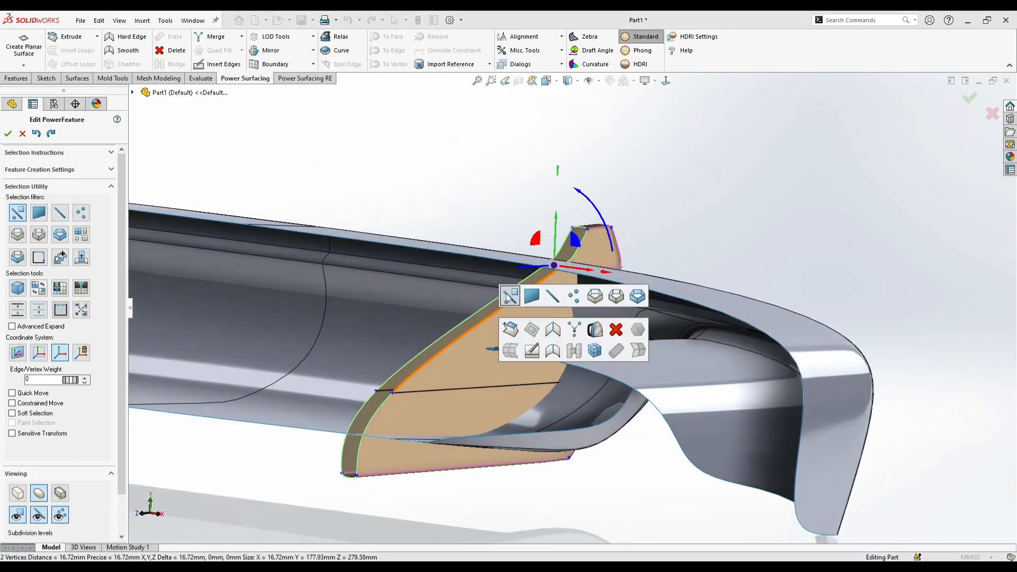
- Select the three open edges along one side of the fin's inner opening and extrude them across the gap in the control mesh display
key(Escape)
mouse_move(567, 256)
middle_down()
mouse_move(558, 265)
mouse_move(581, 246)
middle_up()
click(580, 248)
ctrl+click(513, 316)
middle_drag(345, 476, 258, 471)
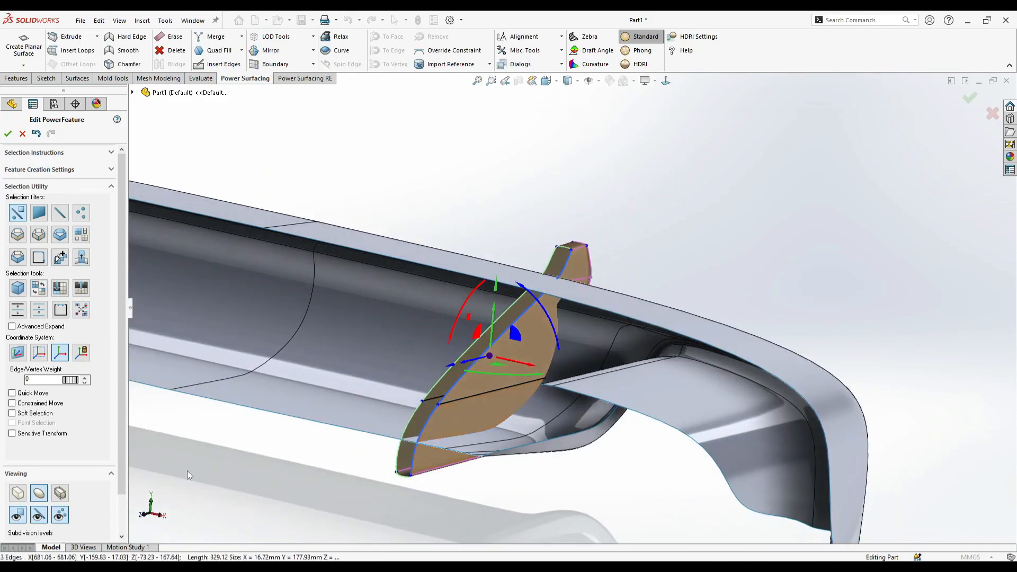
click(18, 495)
middle_drag(492, 354, 528, 333)
alt+drag(532, 371, 520, 370)
- Snap the new strip's two upper free vertices onto the matching vertices of the opposite open edge
scroll(507, 206, down, 3)
click(532, 228)
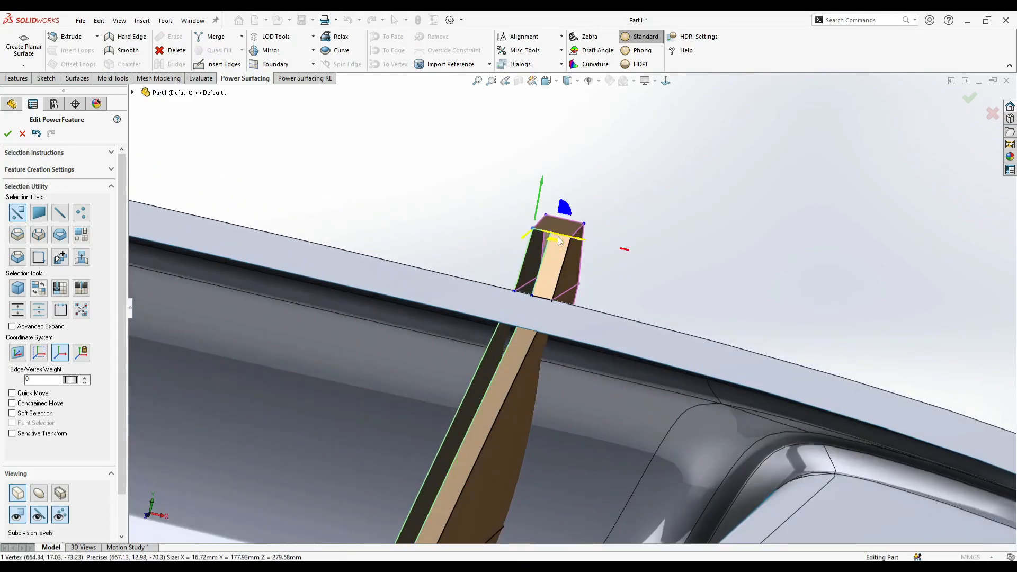
ctrl+click(553, 234)
click(626, 246)
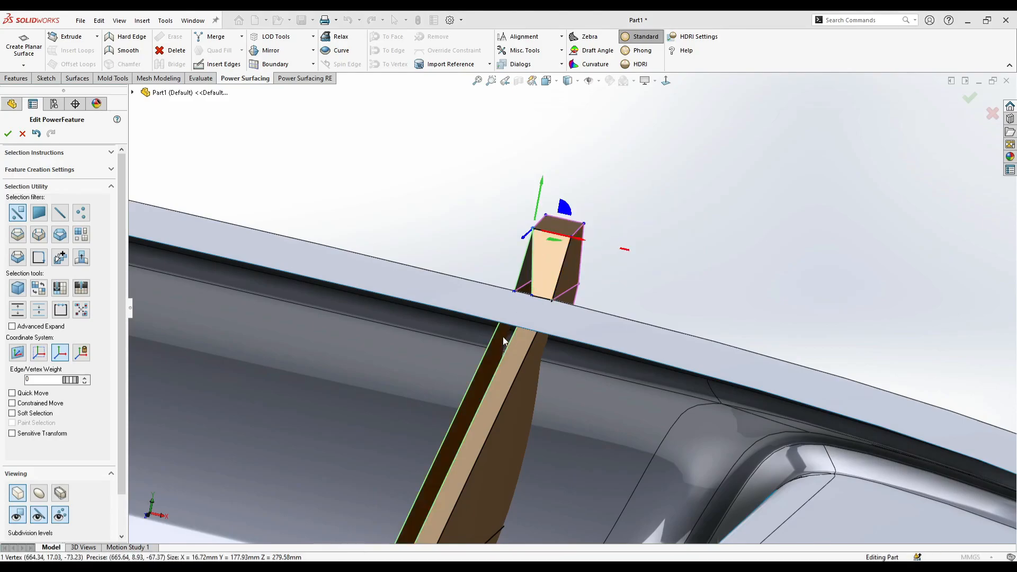
ctrl+click(532, 294)
click(606, 306)
scroll(567, 312, up, 3)
- Snap the strip's two lower free vertices onto the opposite open edge to close the fin's inner side
scroll(486, 440, down, 3)
scroll(487, 441, down, 3)
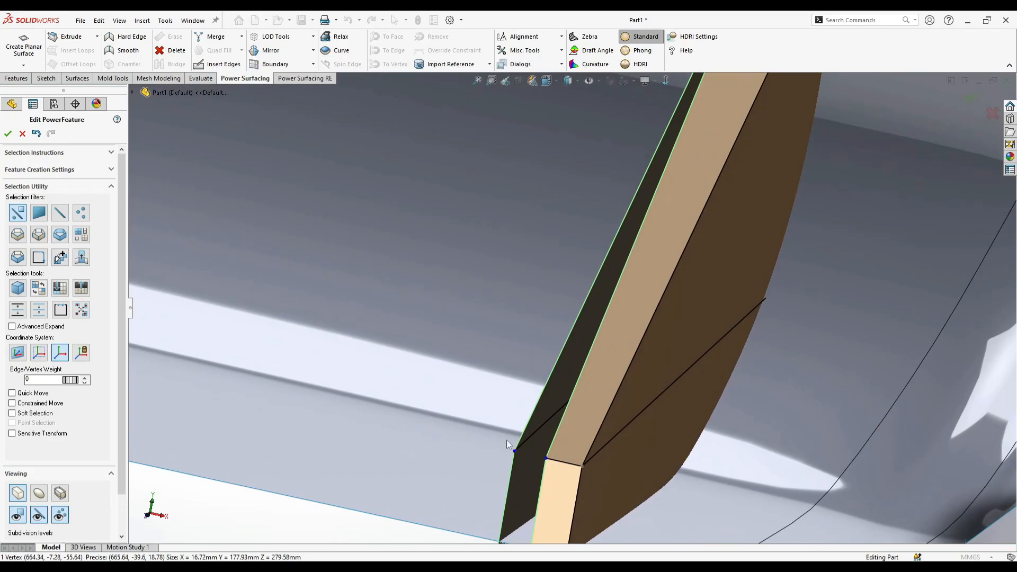
click(651, 467)
scroll(585, 471, up, 4)
scroll(575, 463, down, 3)
click(533, 460)
ctrl+click(562, 465)
click(637, 475)
scroll(582, 477, up, 6)
- Select the eight edges bordering the fin's closed inner side and raise their edge weight in the smooth display
middle_drag(635, 331, 579, 259)
scroll(757, 223, down, 2)
right_click(742, 227)
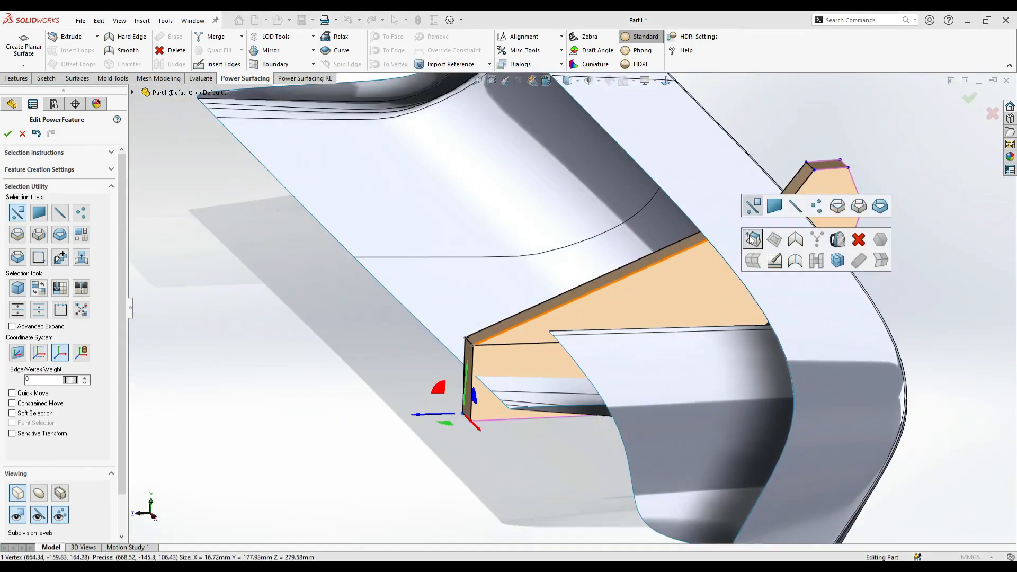
click(838, 205)
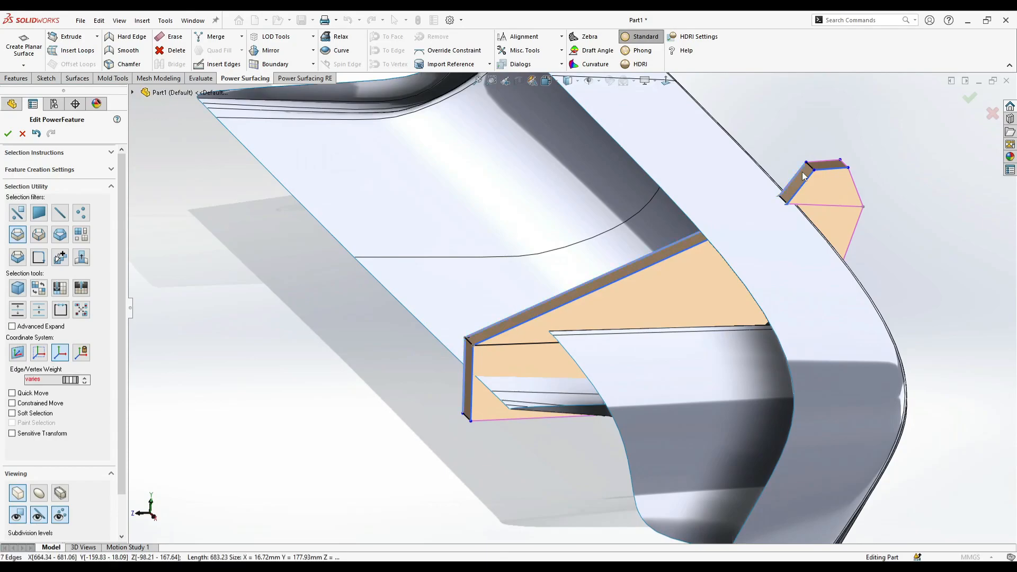
click(802, 171)
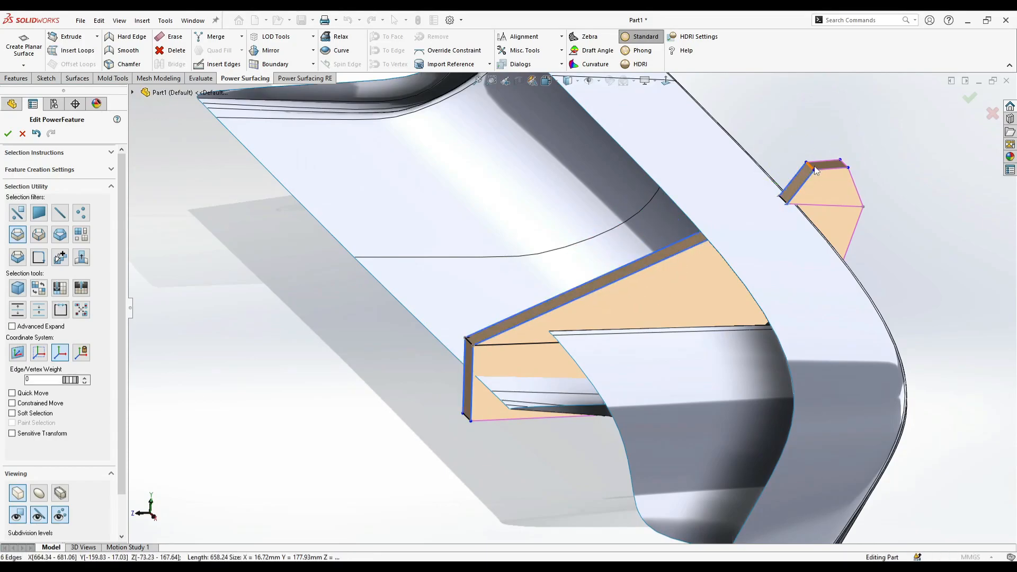
middle_drag(679, 271, 704, 268)
click(509, 340)
middle_drag(509, 340, 704, 243)
click(555, 389)
click(558, 349)
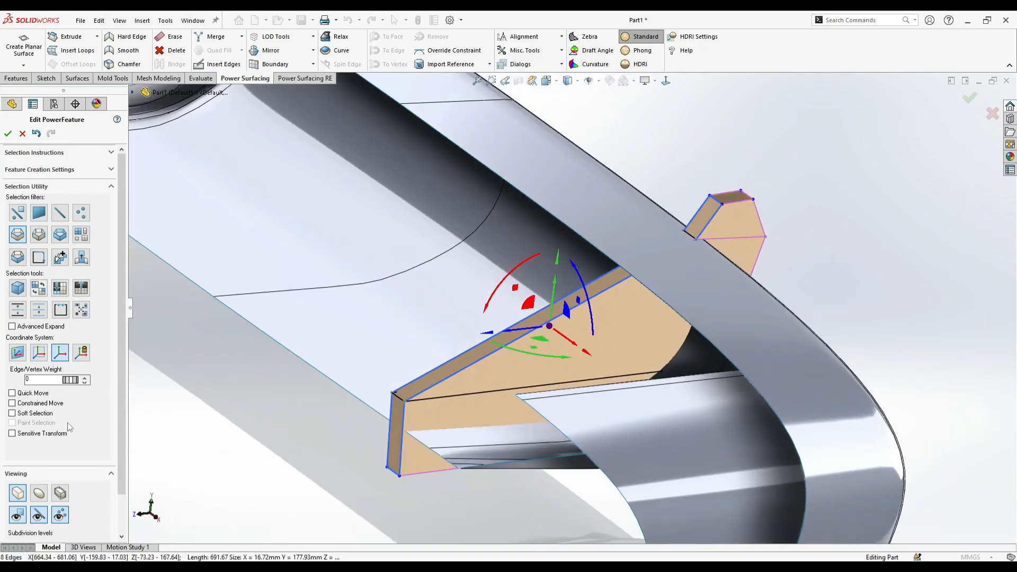
click(38, 493)
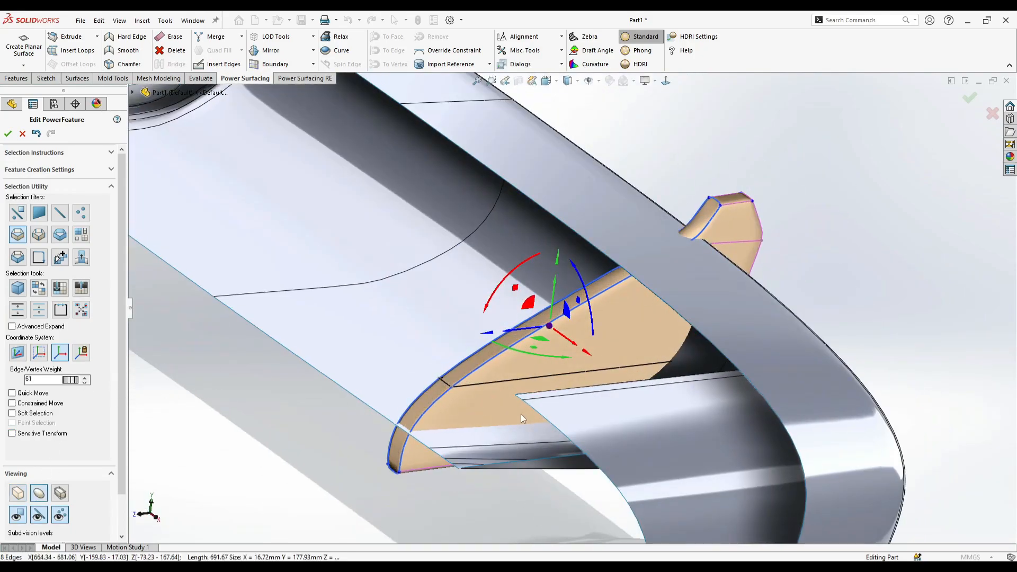
click(444, 430)
middle_drag(444, 430, 346, 381)
- Select the four edges around the base of the fin's tip and set their edge weight to 41
double_click(592, 271)
middle_drag(592, 271, 434, 302)
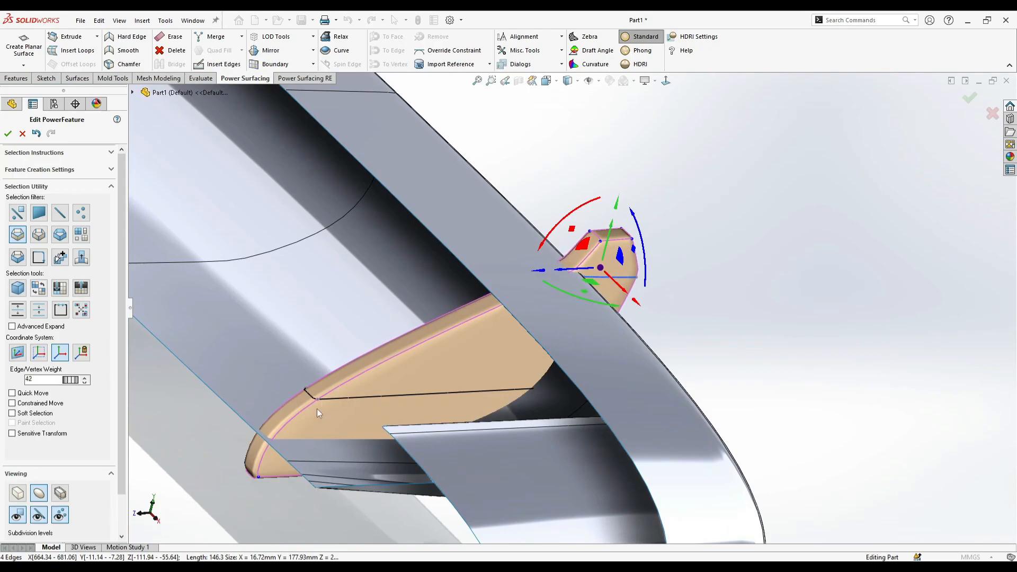
middle_drag(542, 374, 234, 377)
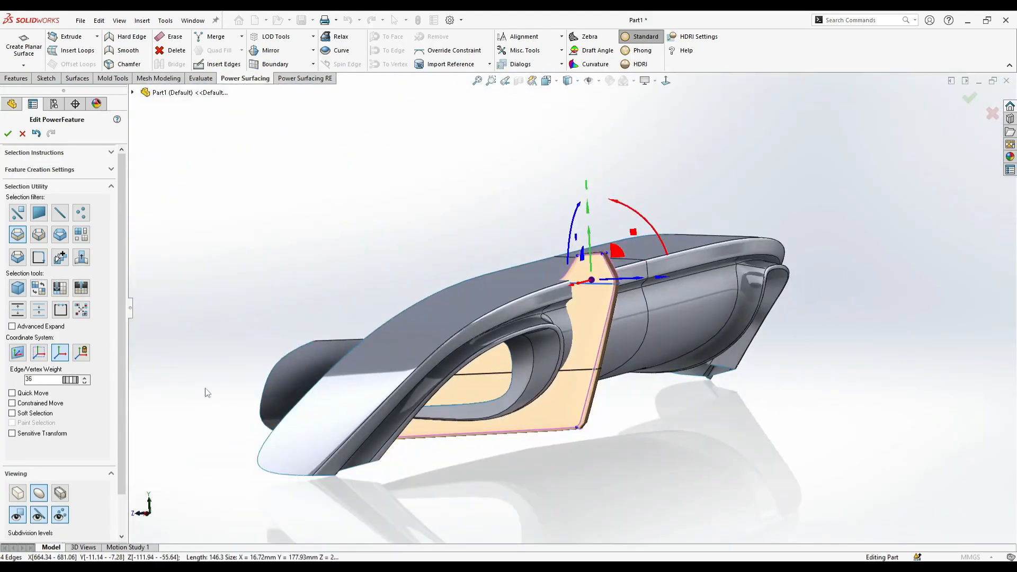
drag(124, 393, 114, 392)
click(211, 366)
- Move the two inner vertices at the base of the fin's tip about 19 mm toward its outer edge
scroll(556, 328, up, 2)
middle_drag(556, 328, 601, 339)
scroll(601, 338, down, 6)
middle_drag(627, 295, 548, 286)
click(573, 275)
drag(604, 281, 630, 301)
middle_drag(631, 300, 640, 303)
- Select the four edges around the tip's base and, with soft selection at 31, shift them about 18 mm inward
right_click(642, 304)
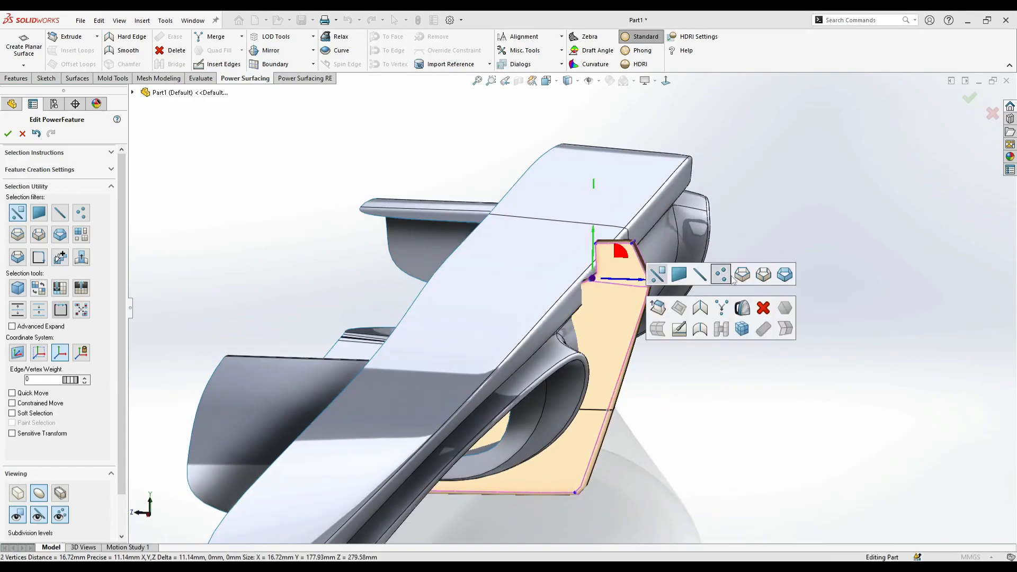
click(742, 275)
click(626, 288)
drag(652, 282, 646, 295)
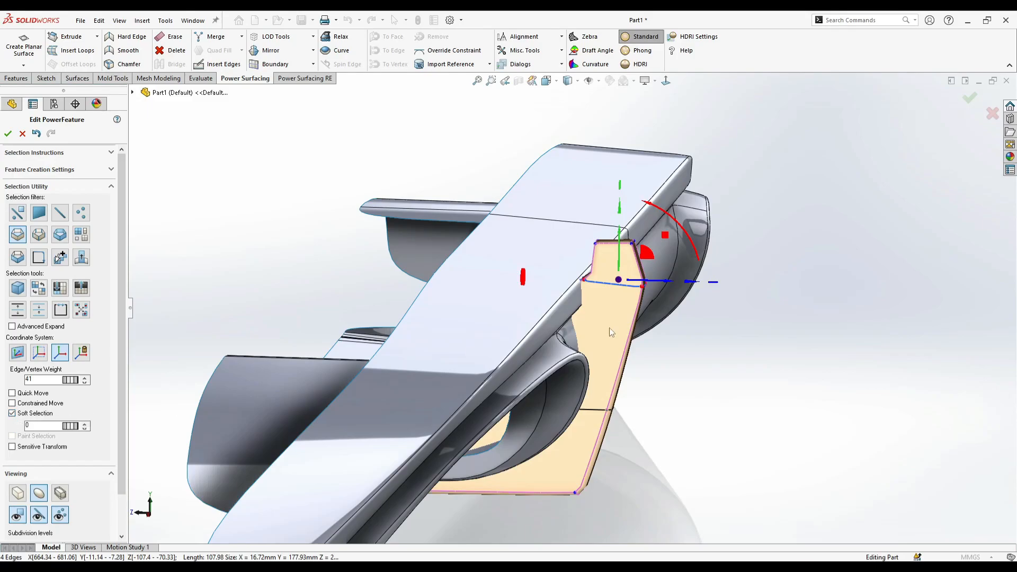
middle_drag(574, 336, 666, 266)
drag(518, 235, 522, 234)
drag(582, 278, 564, 296)
key(ctrl+z)
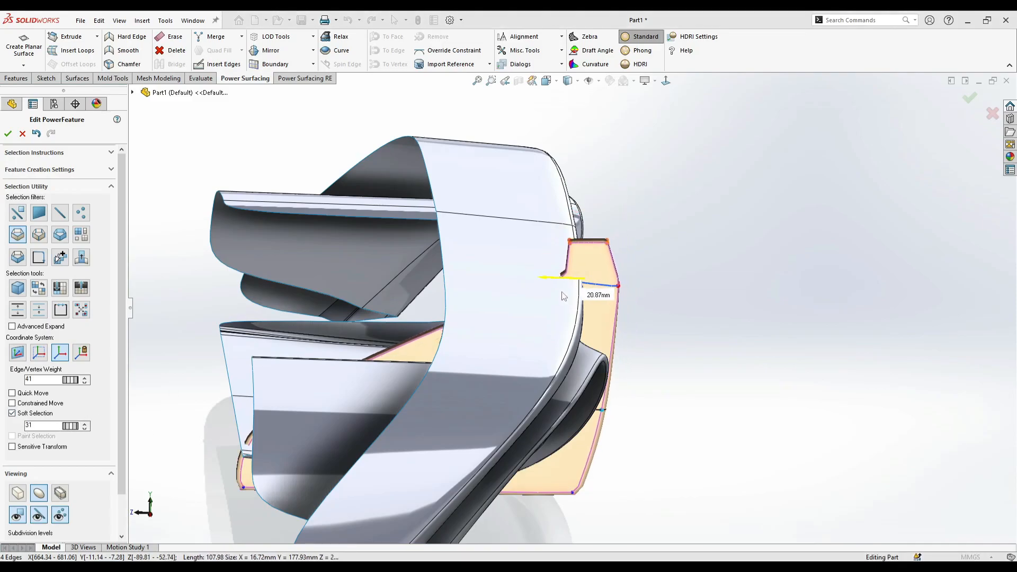
middle_drag(568, 298, 590, 421)
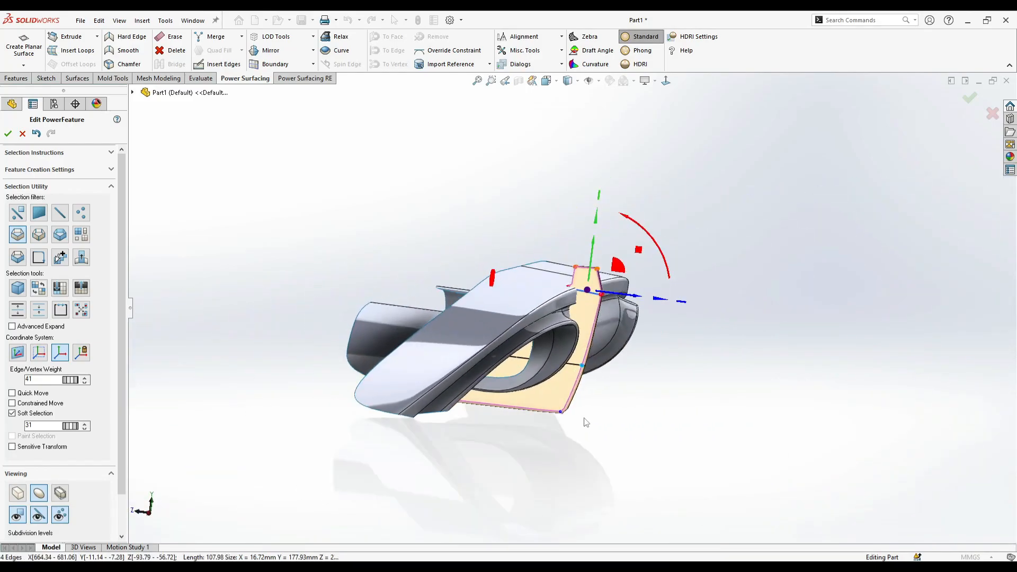
- Turn off soft selection and move the two vertices at the fin's outer bottom corner slightly outward
ctrl+click(559, 408)
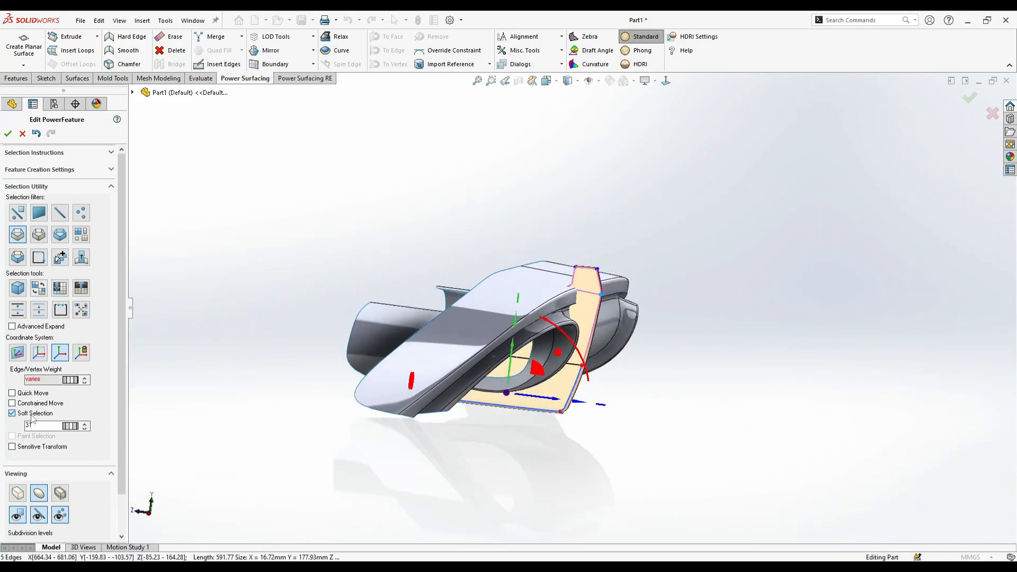
click(32, 416)
right_click(535, 435)
click(546, 417)
scroll(570, 429, down, 3)
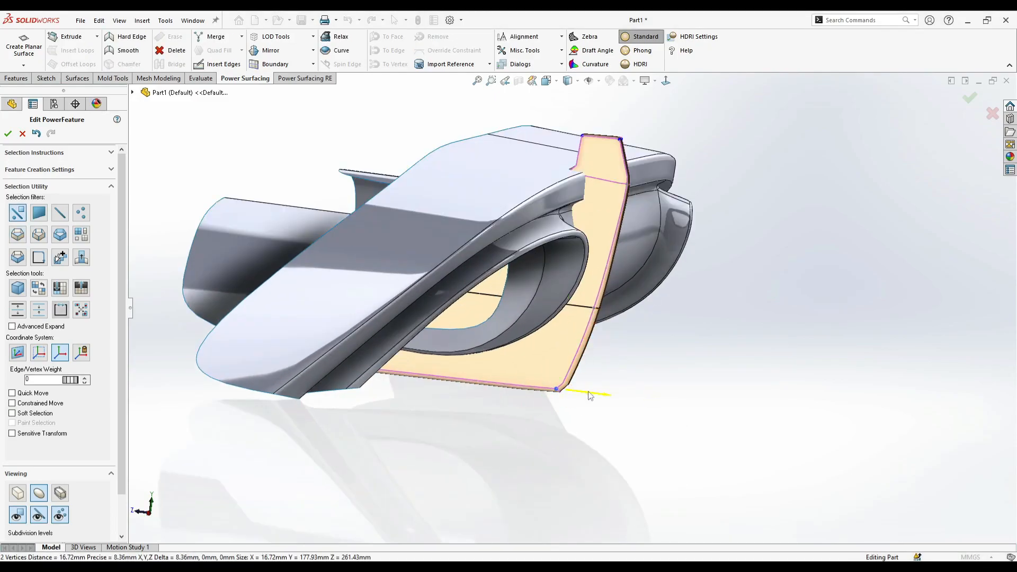
drag(590, 395, 607, 403)
click(589, 408)
- In the control mesh display and a straight side view, nudge the two outer vertices at the tip's base slightly outward
middle_drag(589, 407, 593, 190)
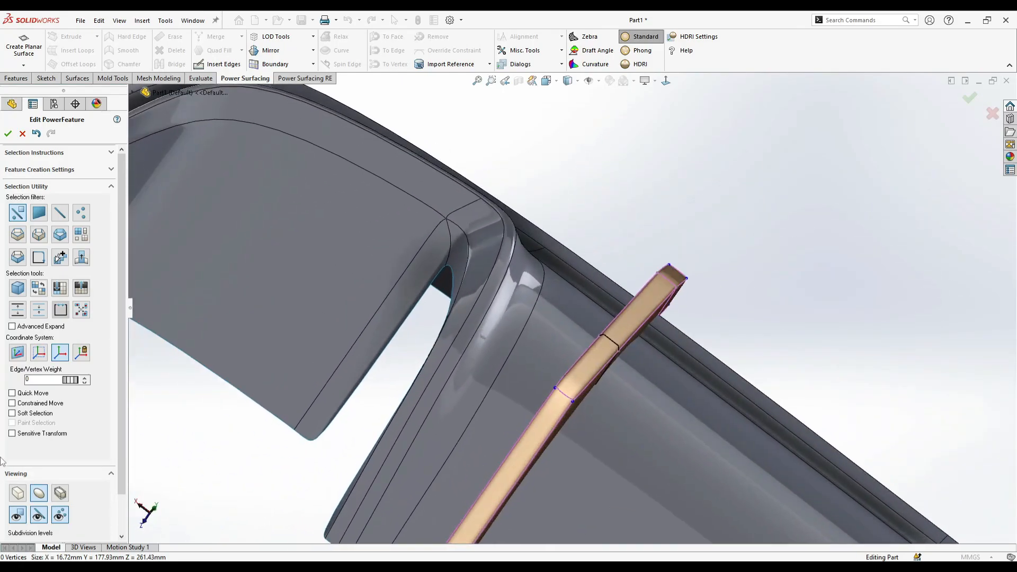
click(26, 496)
middle_drag(533, 379, 593, 261)
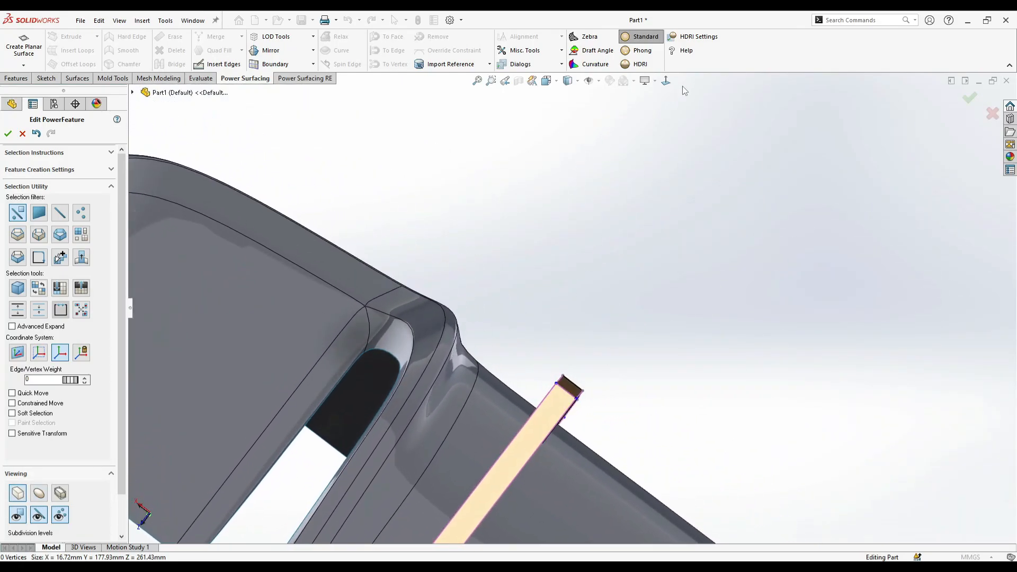
click(667, 86)
middle_drag(592, 363, 649, 286)
click(666, 83)
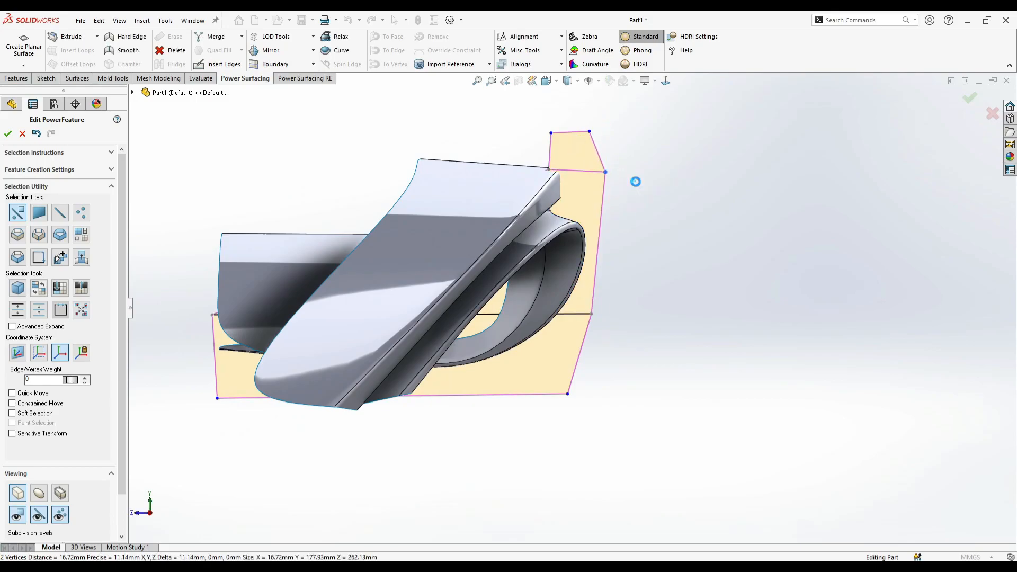
click(637, 186)
- Select the fin's lower outer vertices and its six upper outer vertices in turn, nudging each group to smooth the outer profile
drag(614, 455, 552, 324)
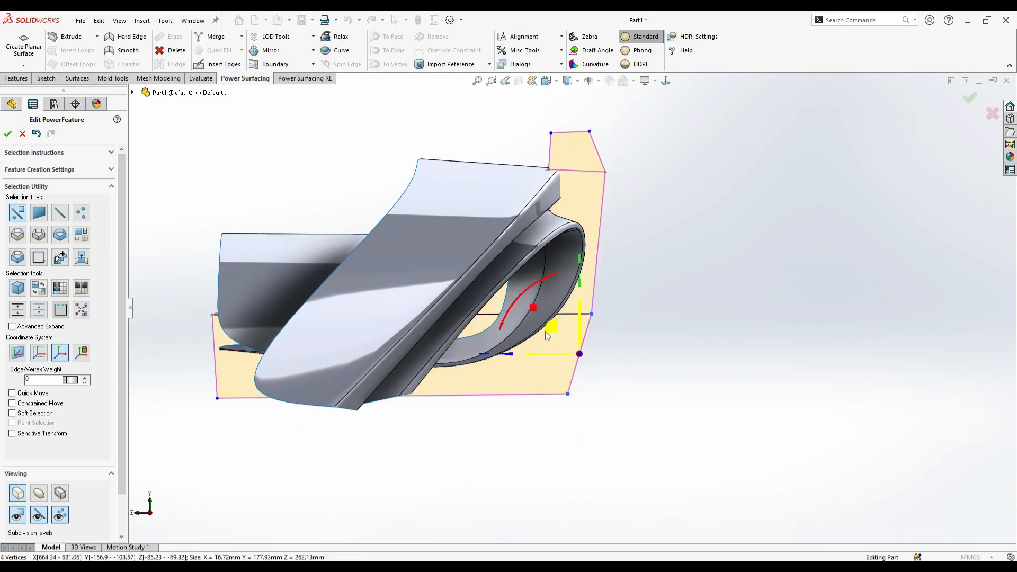
drag(665, 474, 569, 108)
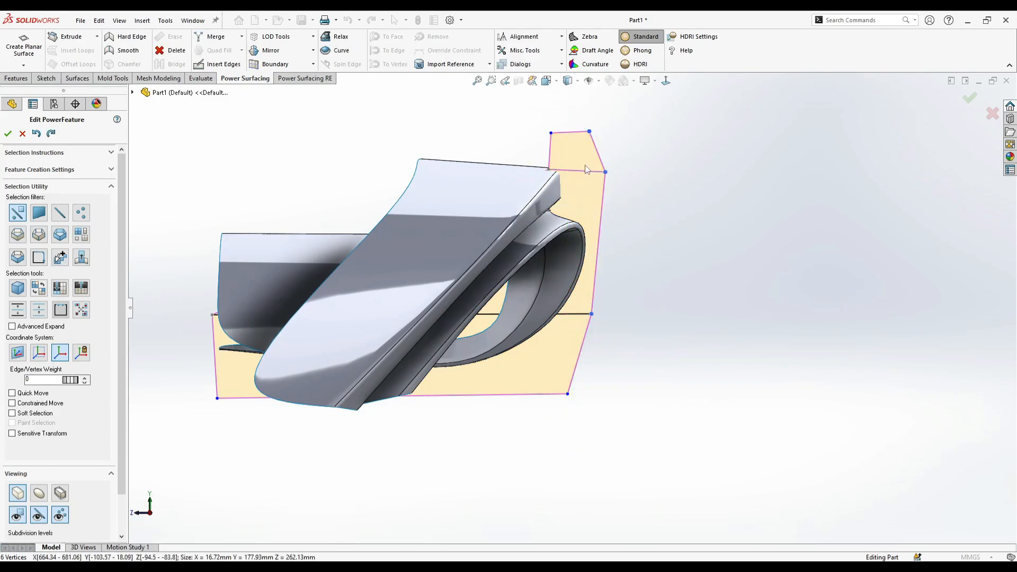
drag(537, 152, 536, 156)
click(640, 295)
- Show the fin as a smooth subdivision surface and examine it from the side and from the opposite end
middle_drag(640, 295, 599, 317)
scroll(600, 252, up, 2)
scroll(599, 252, down, 4)
middle_drag(600, 253, 656, 192)
click(39, 493)
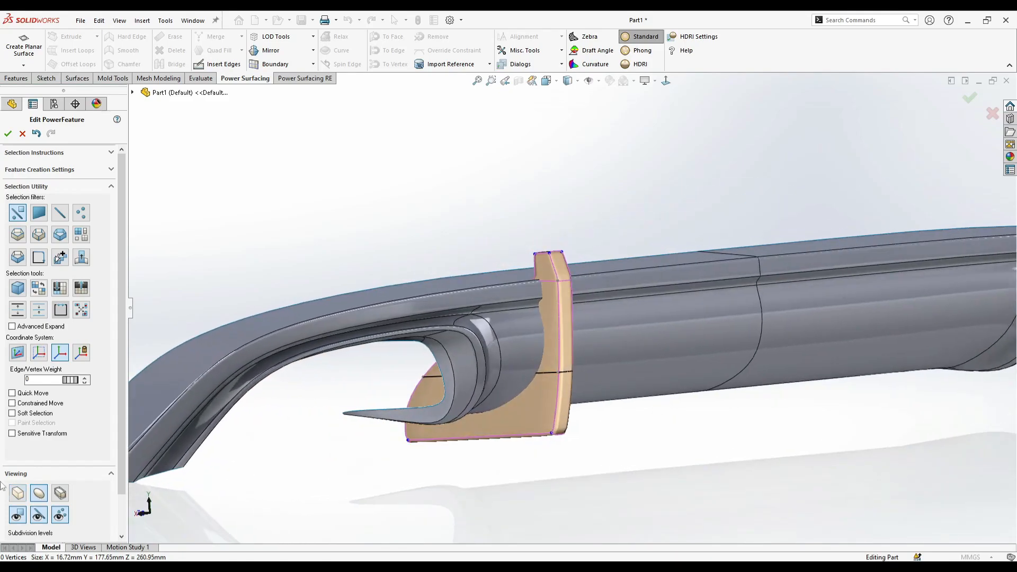
middle_drag(511, 447, 397, 399)
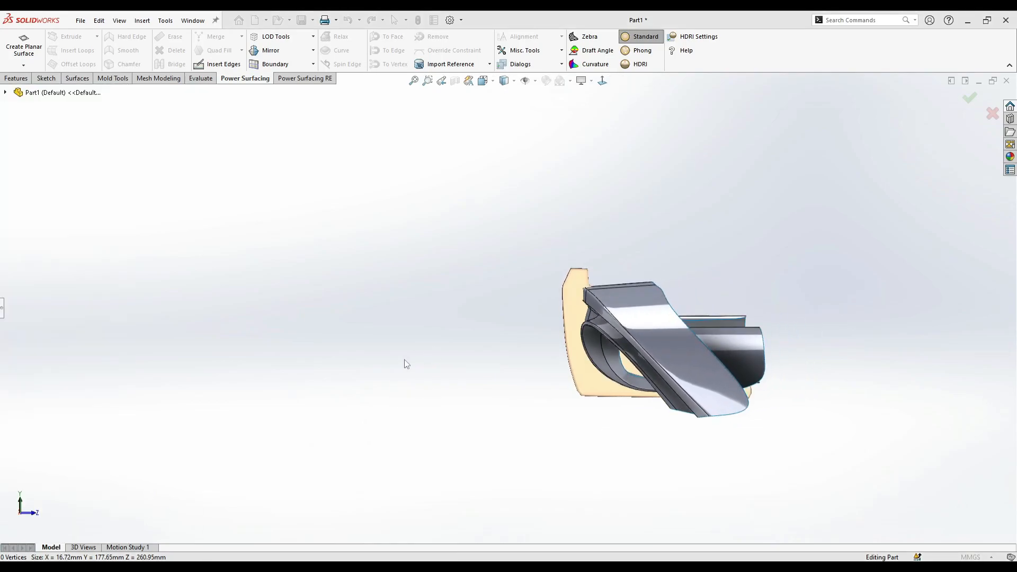
scroll(513, 364, down, 6)
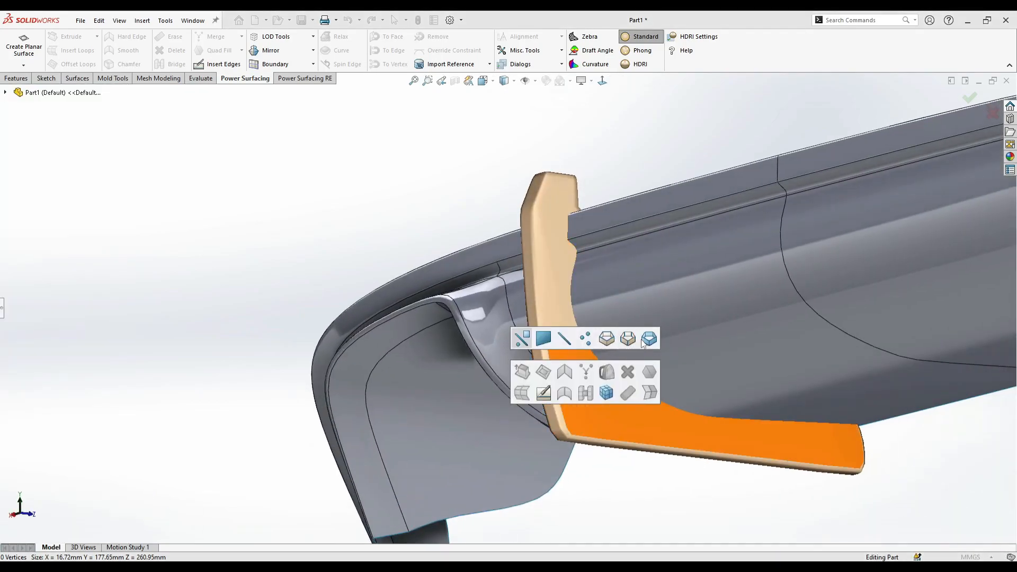
- Select the narrow faces along the fin's outer edge, straighten them and pull them outward
click(542, 339)
right_click(534, 351)
click(526, 354)
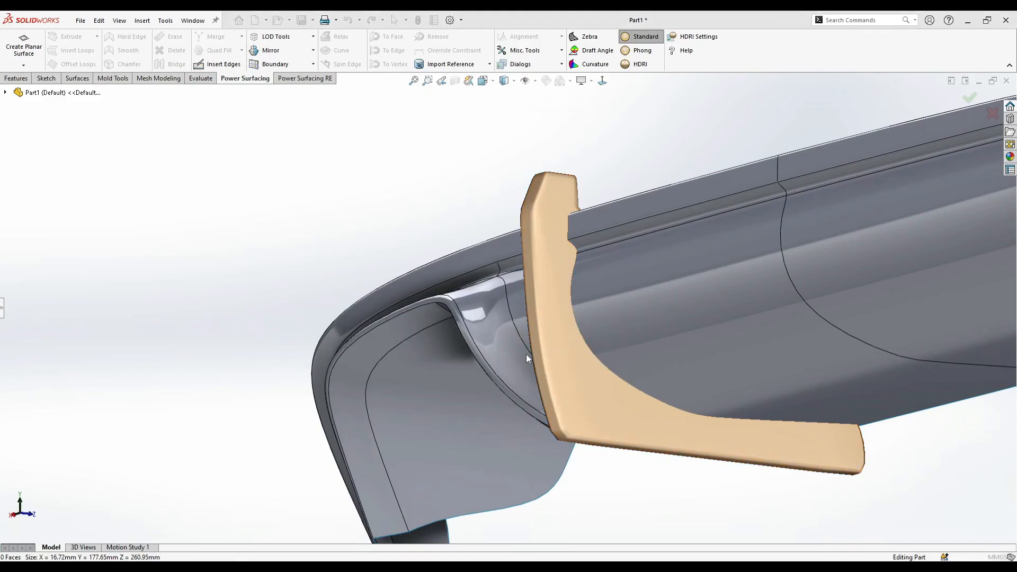
drag(537, 373, 527, 205)
right_click(527, 204)
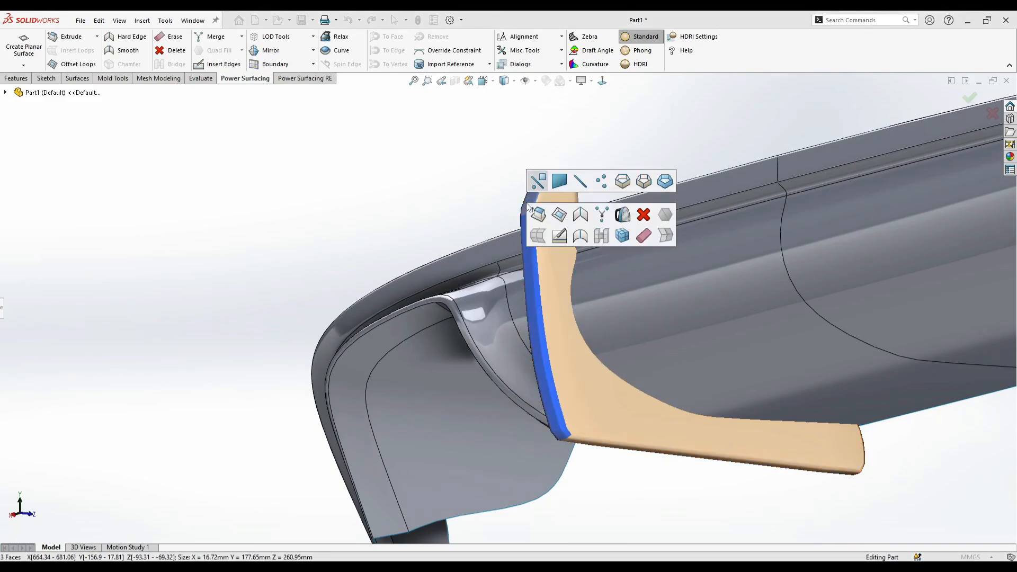
click(620, 208)
key(ctrl+z)
ctrl+click(530, 201)
right_click(542, 246)
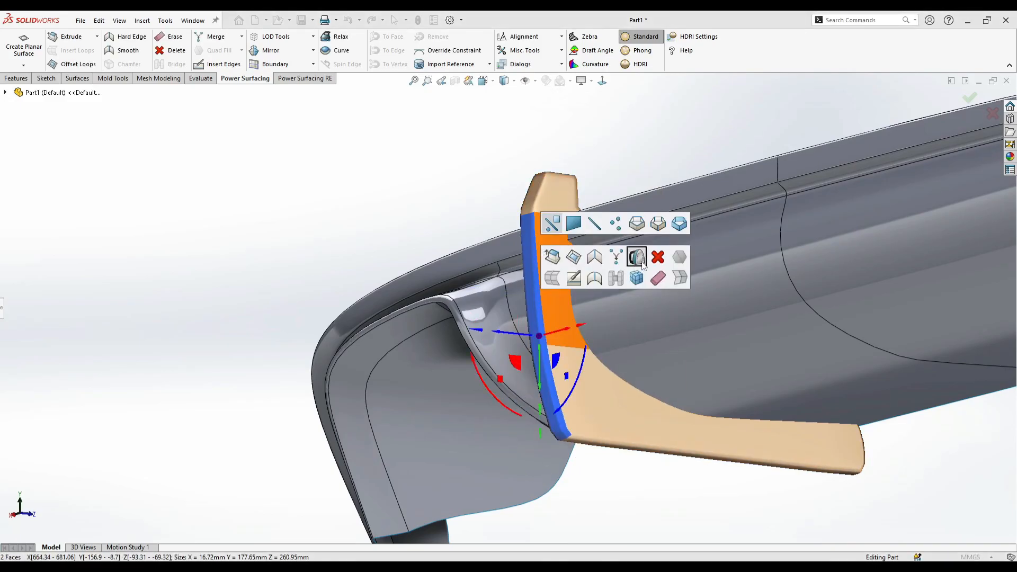
click(639, 260)
drag(478, 331, 843, 445)
drag(483, 383, 504, 411)
middle_drag(513, 414, 647, 408)
- Move the cross edge at the fin's upper outer corner inward by about 13 mm
scroll(654, 420, up, 2)
middle_drag(628, 322, 665, 355)
key(Escape)
scroll(512, 289, down, 3)
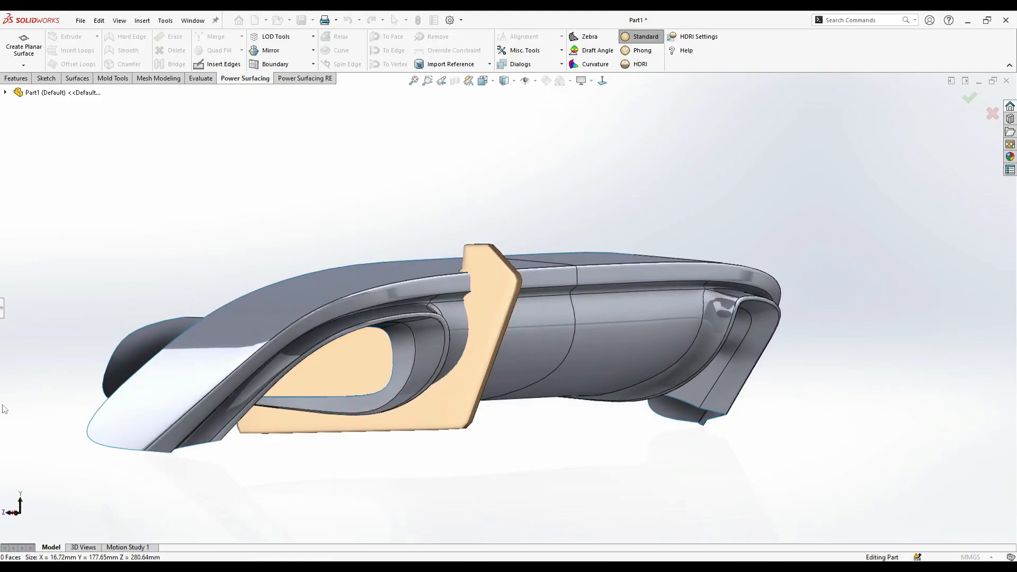
click(2, 308)
scroll(470, 296, down, 2)
right_click(492, 293)
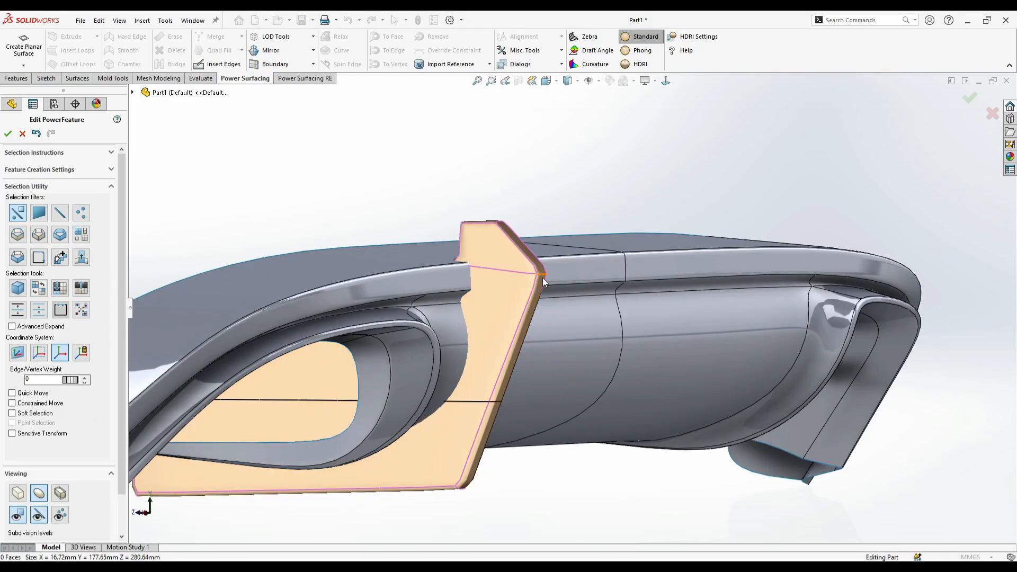
click(542, 278)
drag(570, 276, 558, 278)
scroll(567, 313, up, 2)
click(606, 451)
- Select the whole fin and place a copy of it about 123 mm along X toward the diffuser's centre
click(130, 307)
middle_drag(583, 465, 42, 257)
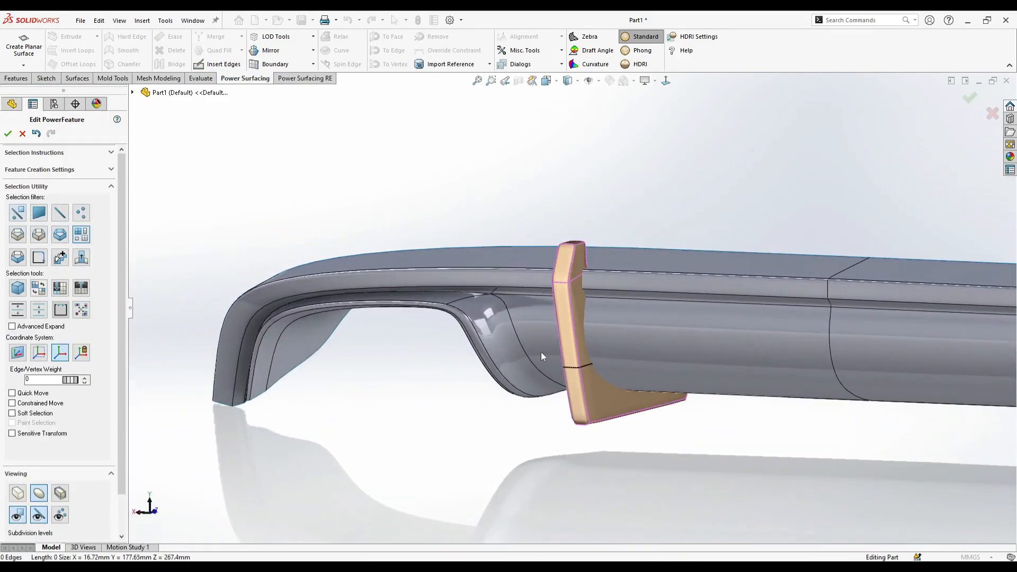
click(570, 324)
drag(630, 325, 752, 350)
scroll(704, 351, up, 2)
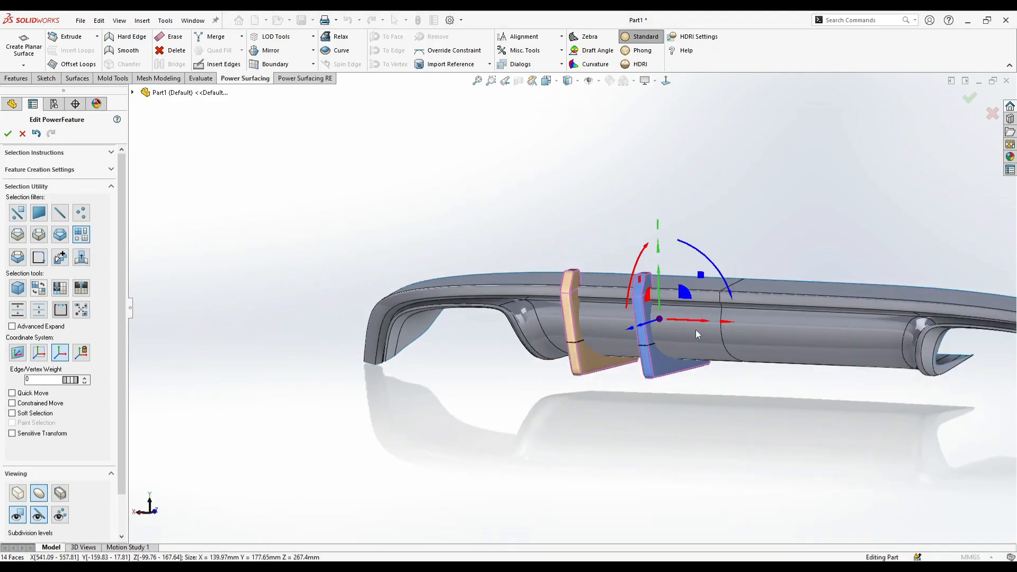
- In a straight front view, copy both fins together about 377 mm along X onto the other half of the diffuser
click(666, 81)
scroll(749, 289, up, 1)
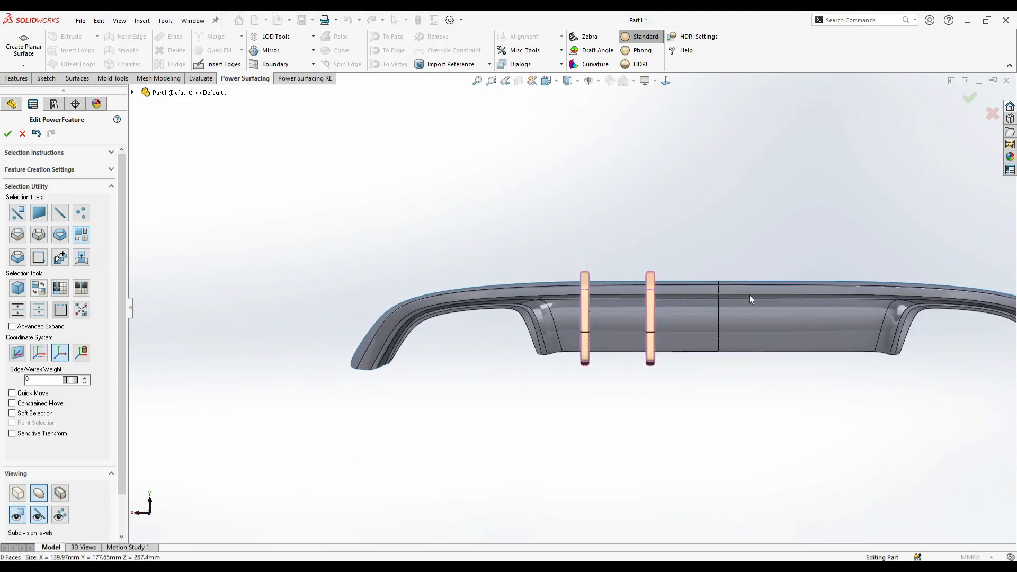
scroll(749, 289, down, 1)
click(132, 93)
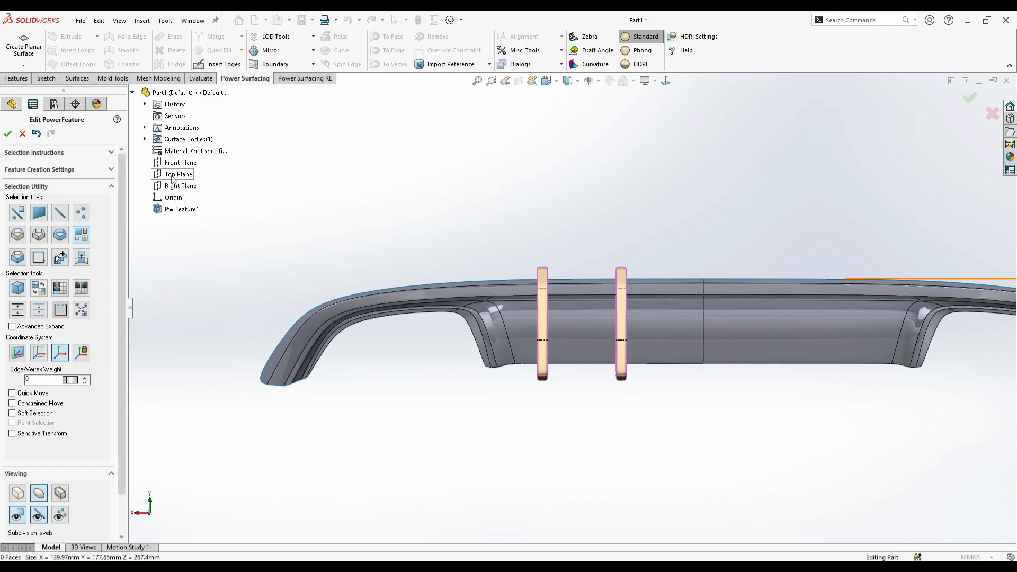
scroll(501, 233, up, 1)
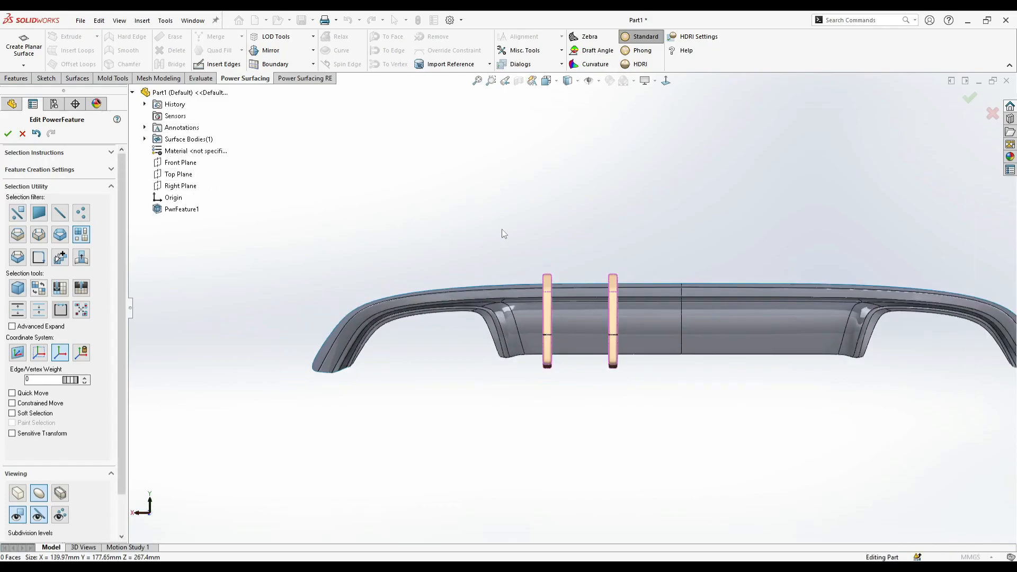
scroll(602, 238, up, 1)
scroll(665, 351, down, 1)
drag(593, 217, 461, 391)
click(82, 258)
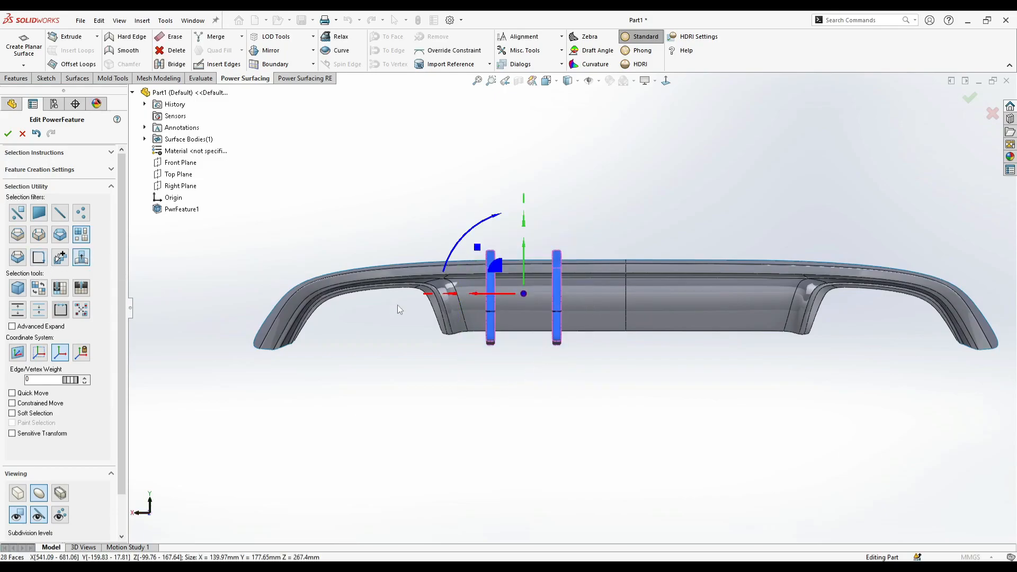
drag(488, 300, 691, 334)
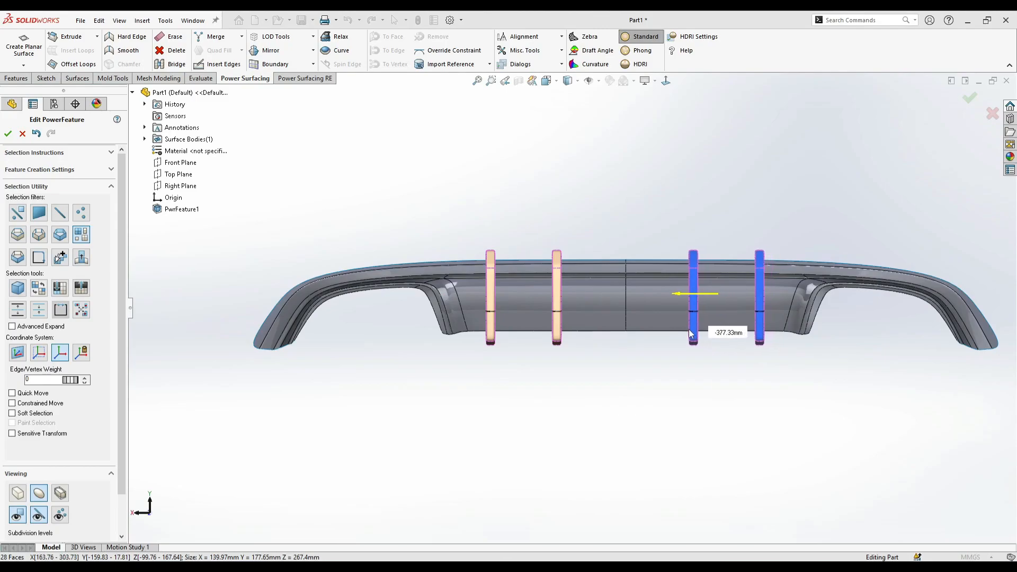
click(648, 381)
scroll(692, 228, down, 1)
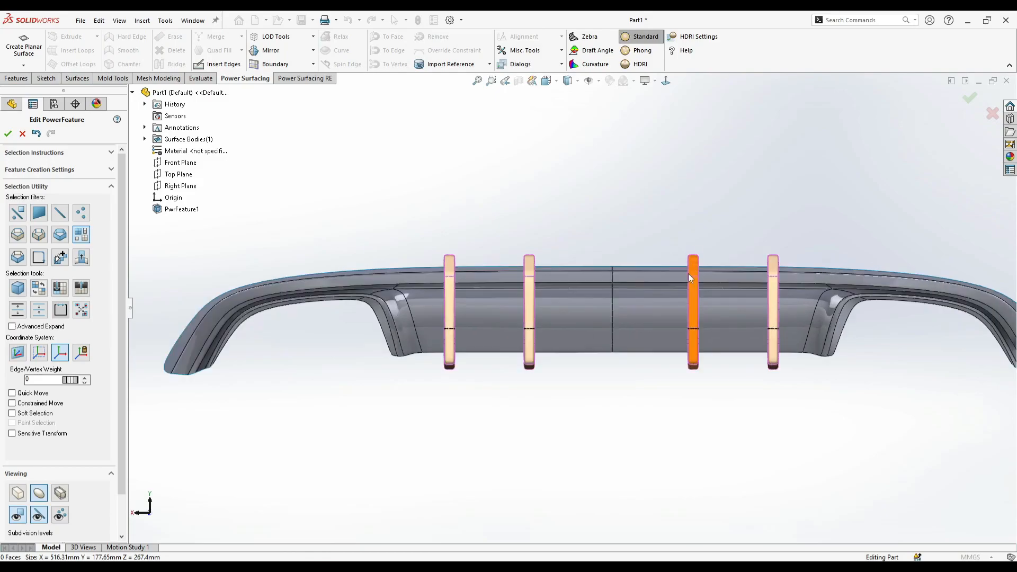
click(529, 364)
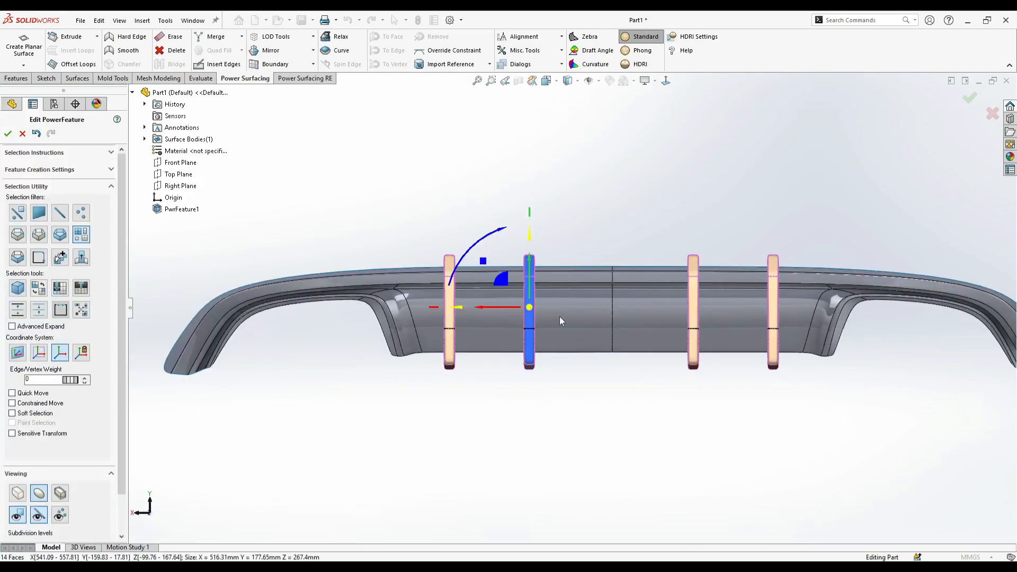
ctrl+click(694, 323)
drag(537, 309, 587, 313)
key(ctrl+z)
click(570, 350)
- Move the left inner fin about 32 mm toward the centre line and shift the right inner fin slightly inward as well
click(532, 323)
drag(507, 307, 525, 316)
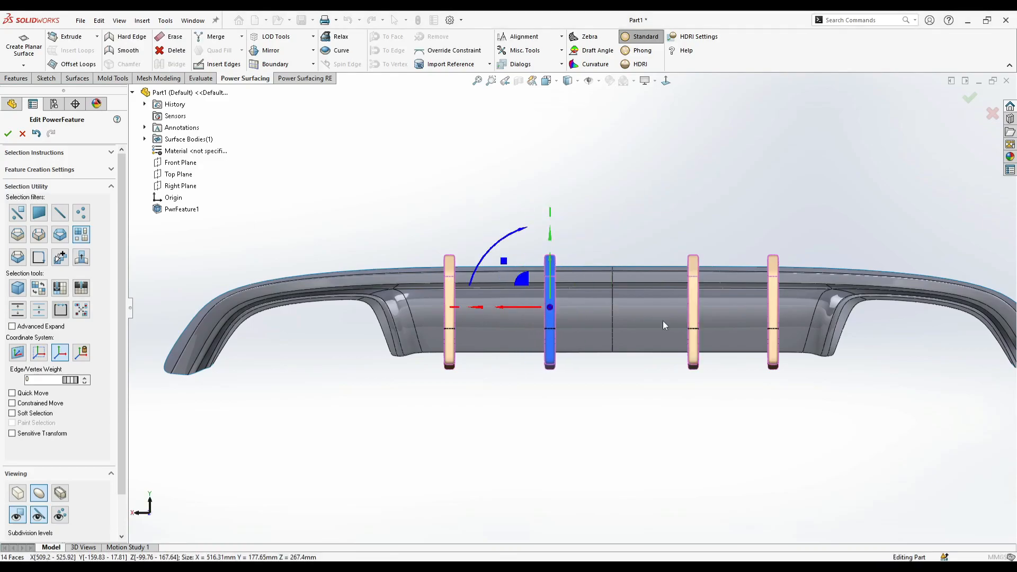
click(693, 316)
drag(690, 307, 645, 316)
click(634, 425)
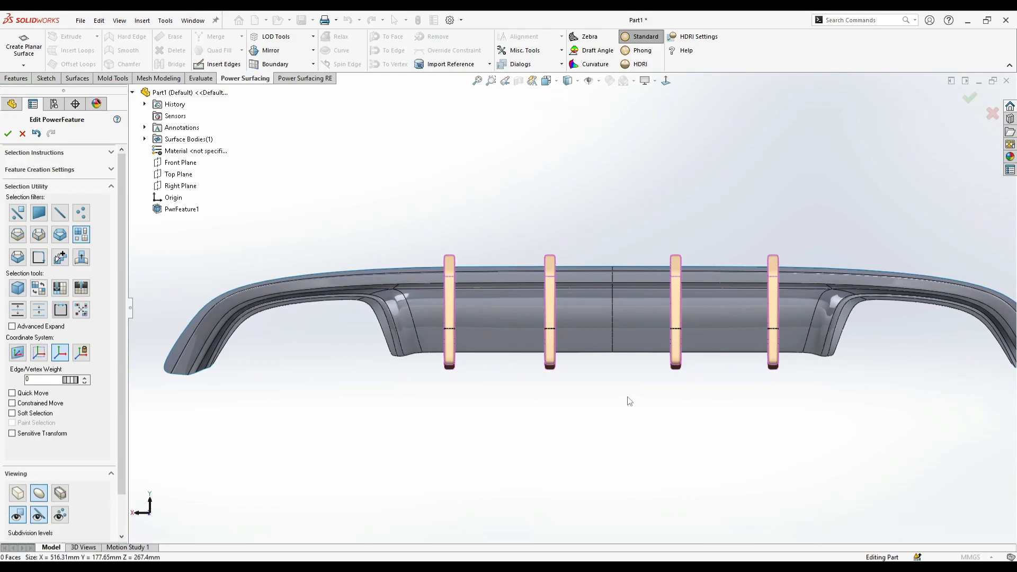
- Select all four fins, stretch them vertically to a height of about 190 mm and lower them slightly
click(449, 371)
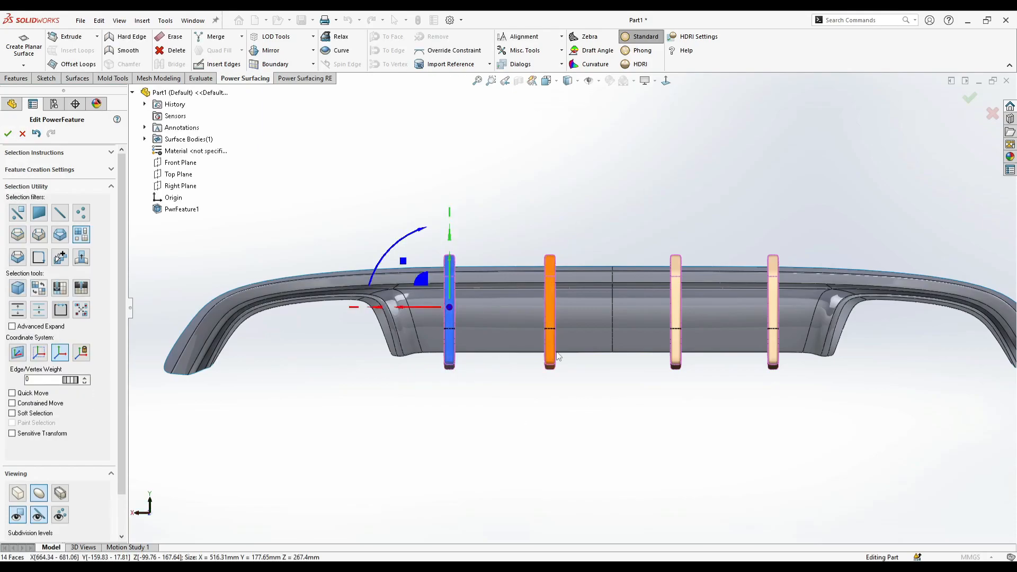
ctrl+click(549, 354)
ctrl+click(775, 363)
middle_drag(556, 317, 629, 305)
drag(616, 236, 617, 233)
drag(613, 269, 611, 273)
middle_drag(611, 361, 663, 344)
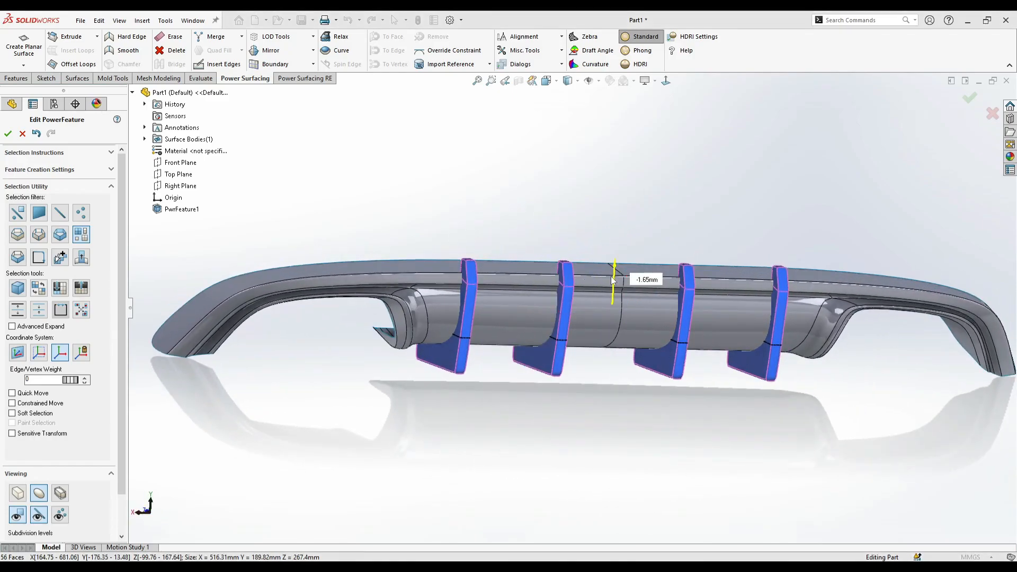
middle_drag(588, 310, 606, 345)
key(Escape)
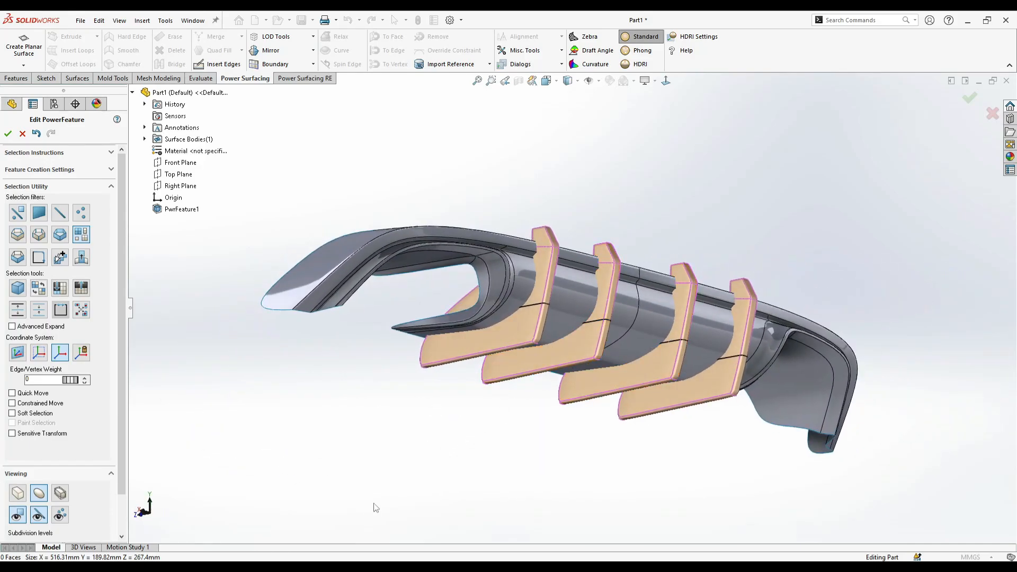
- Raise the edge weight of the short cross edges on the inner ends of all four fins to sharpen their corners
middle_drag(404, 388, 536, 454)
scroll(619, 376, down, 3)
right_click(629, 377)
click(637, 366)
click(646, 372)
ctrl+click(547, 317)
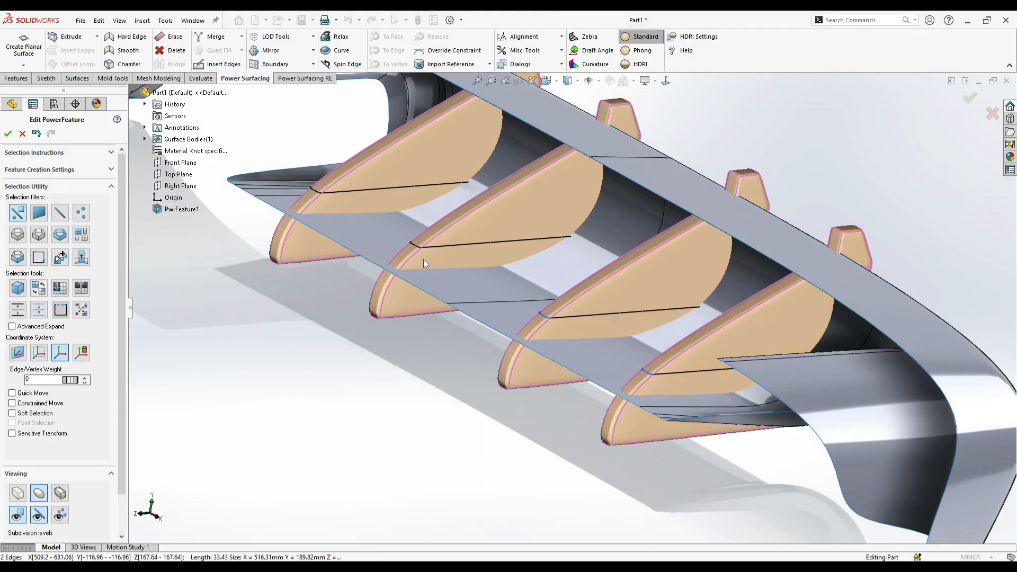
ctrl+click(418, 246)
ctrl+click(312, 190)
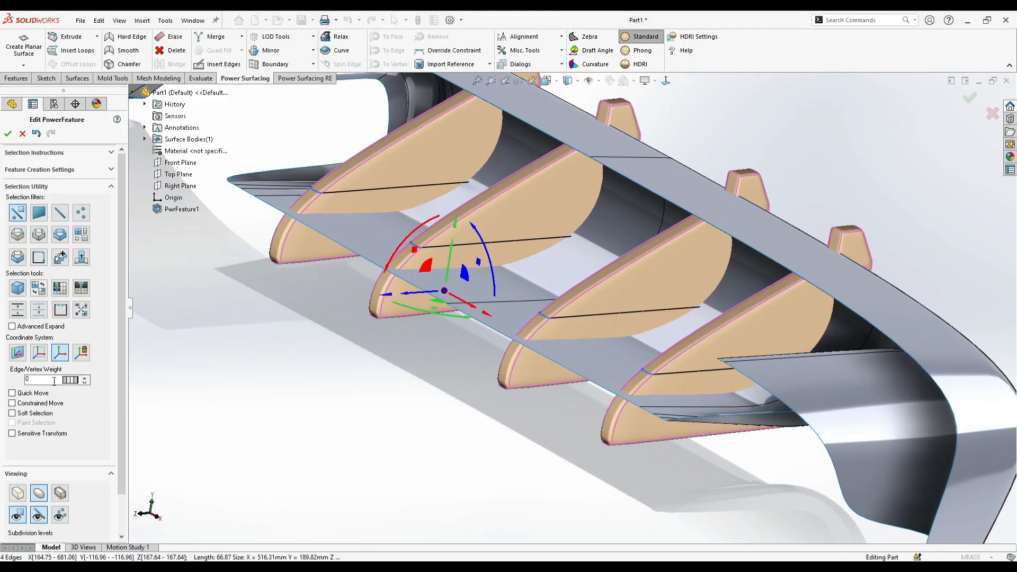
click(85, 378)
- Accept the fins' control mesh to generate their surface bodies and check them on the diffuser
scroll(482, 385, up, 3)
middle_drag(482, 385, 911, 248)
click(948, 186)
click(970, 101)
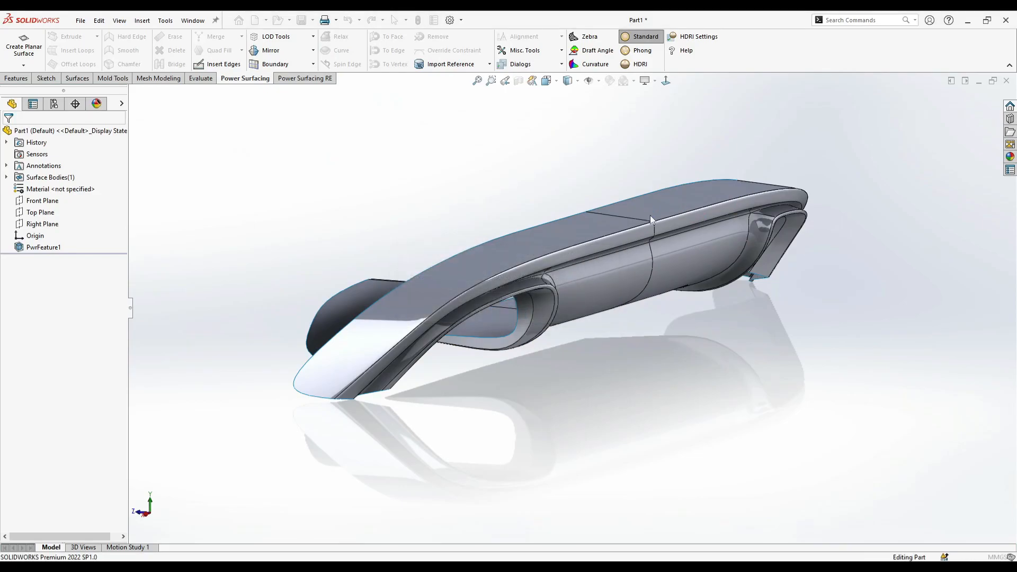
middle_drag(712, 339, 677, 340)
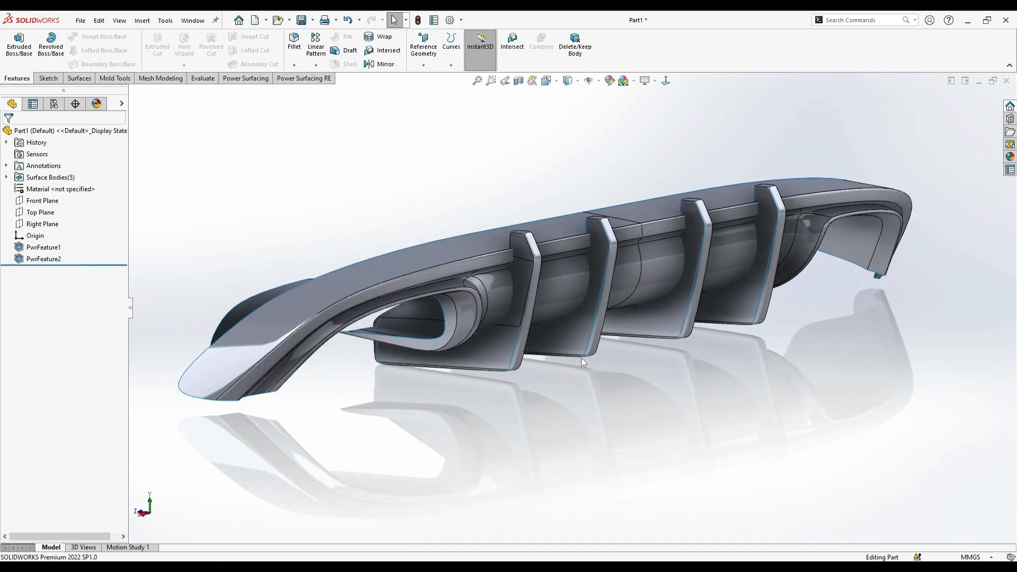
- Edit the fins' feature to use Manual Override quality, Precise NURBS type and 4 finer subdivision levels, and accept it
right_click(574, 336)
click(580, 313)
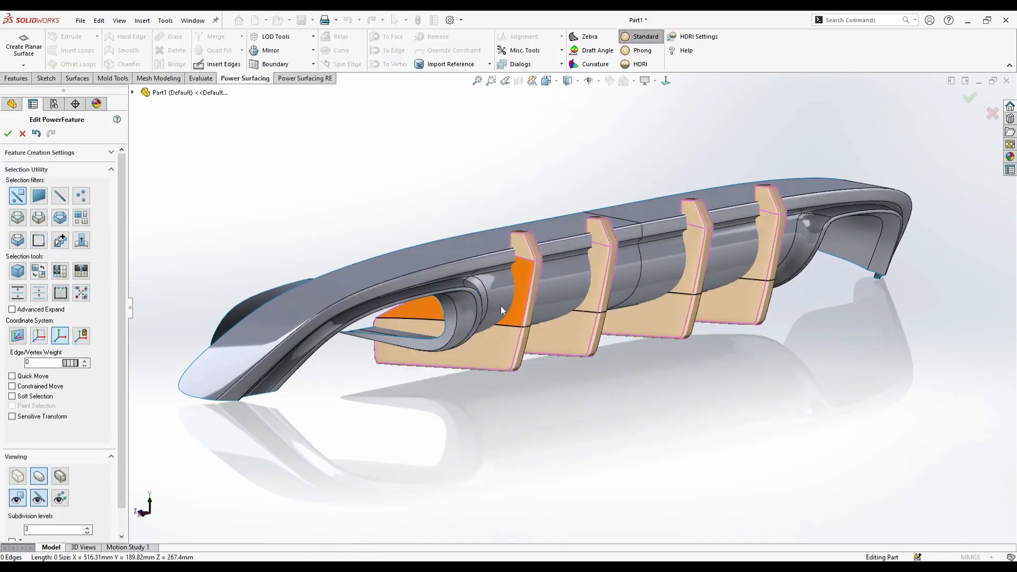
click(88, 154)
click(61, 232)
click(59, 230)
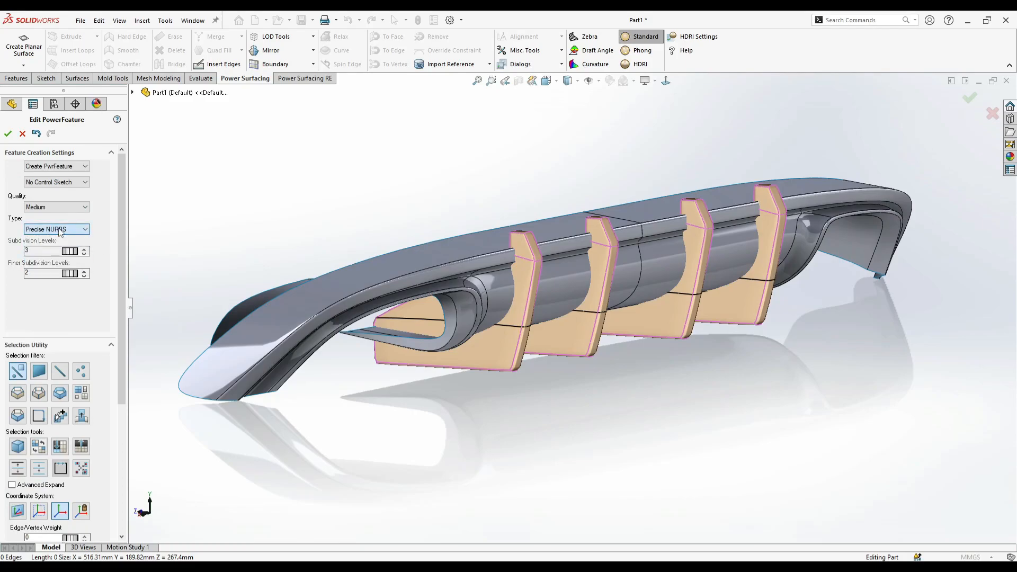
click(58, 207)
click(58, 246)
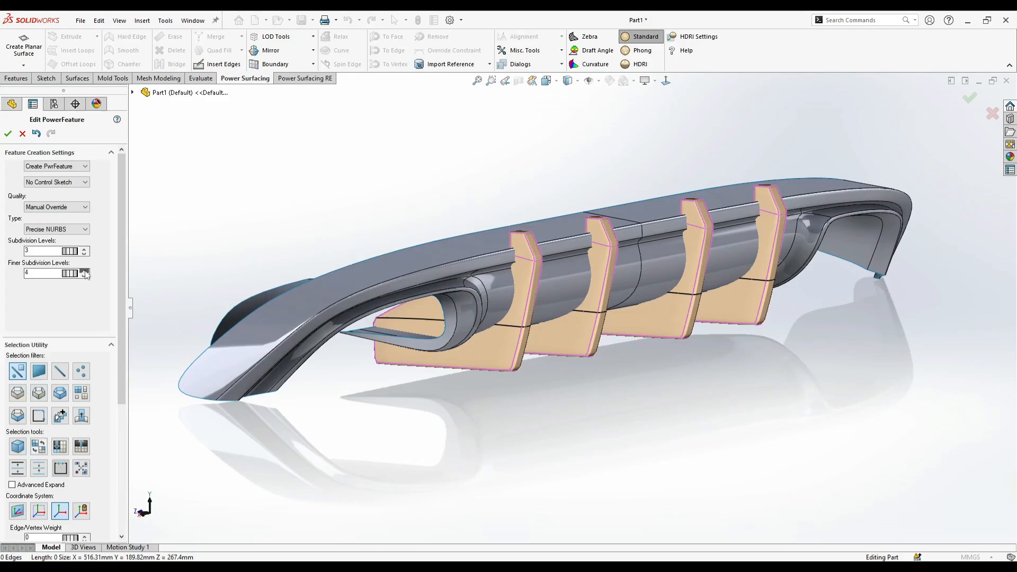
click(11, 137)
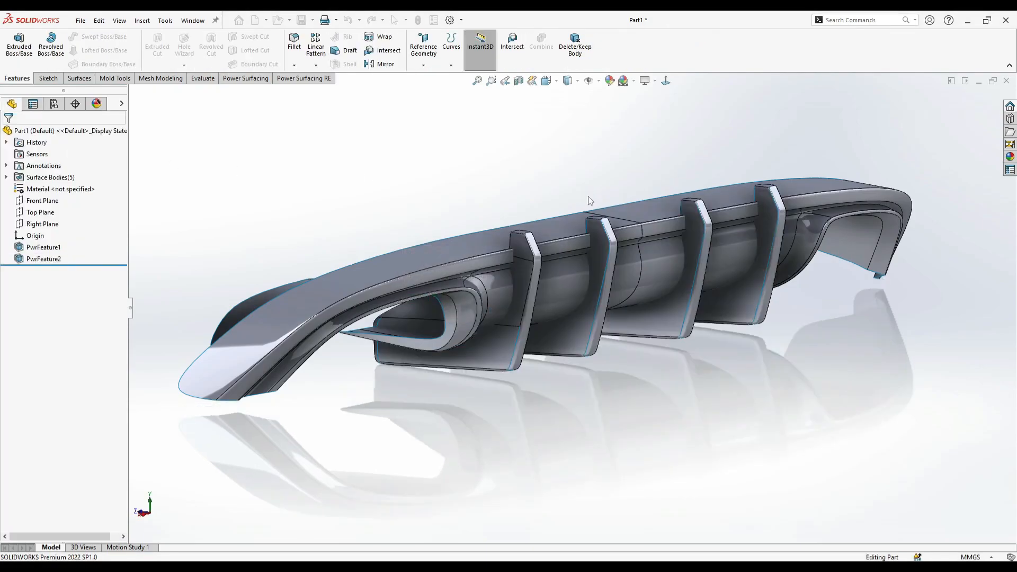
- Reopen the fins' feature for editing, subdivide their control mesh and rebuild them as solid bodies
middle_drag(586, 196, 686, 232)
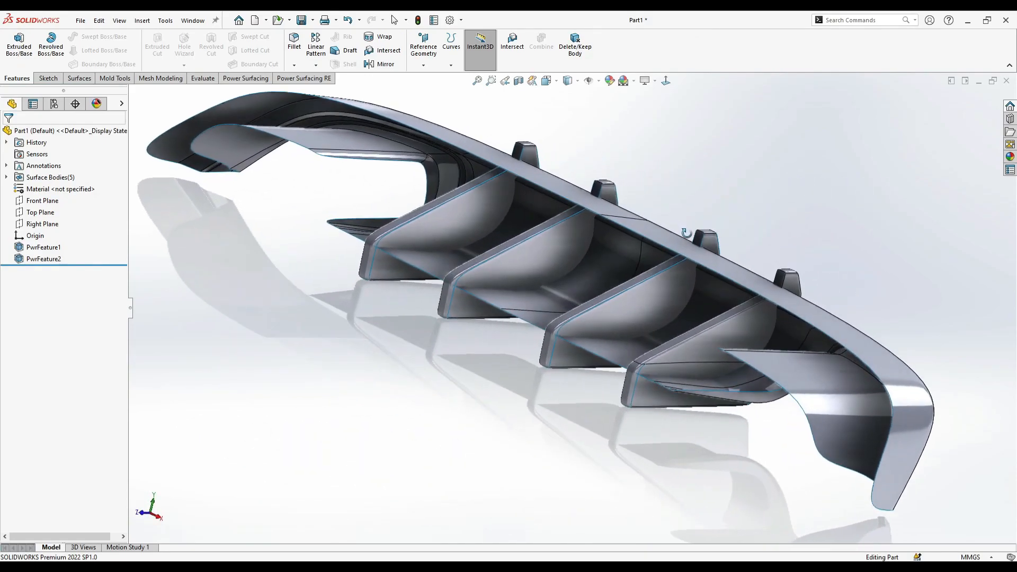
scroll(680, 346, down, 5)
right_click(676, 345)
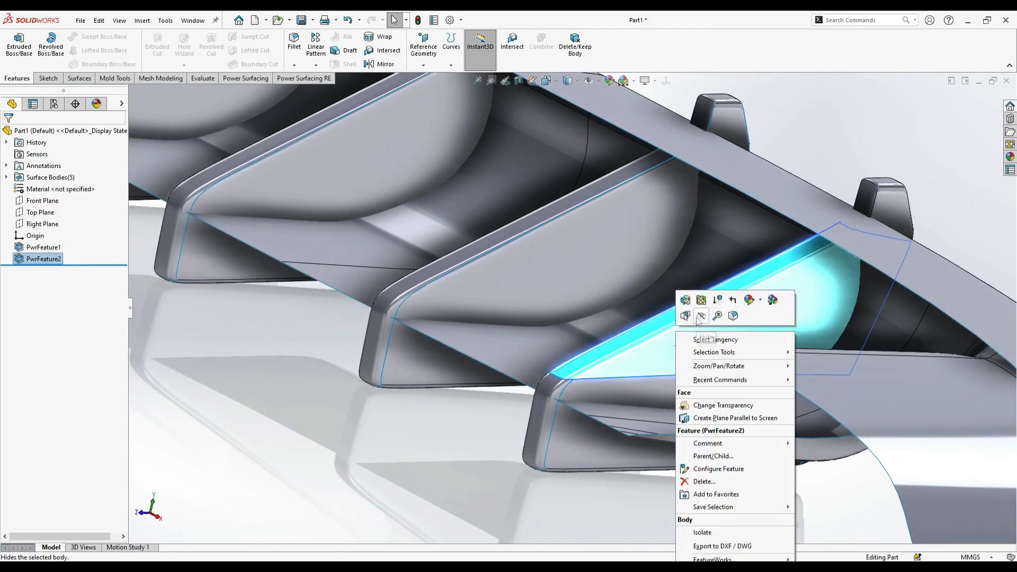
click(685, 300)
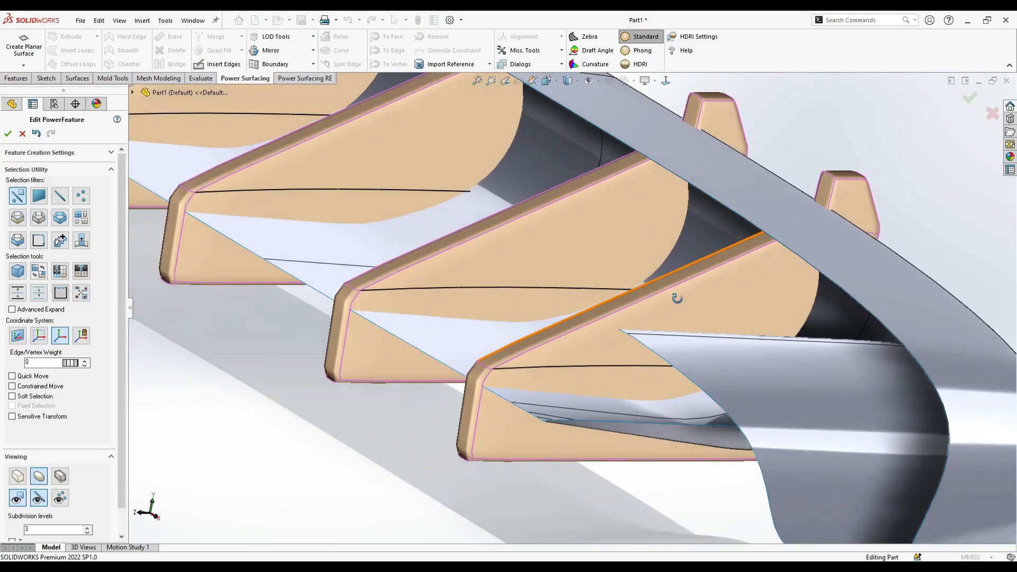
scroll(679, 297, up, 5)
right_click(637, 306)
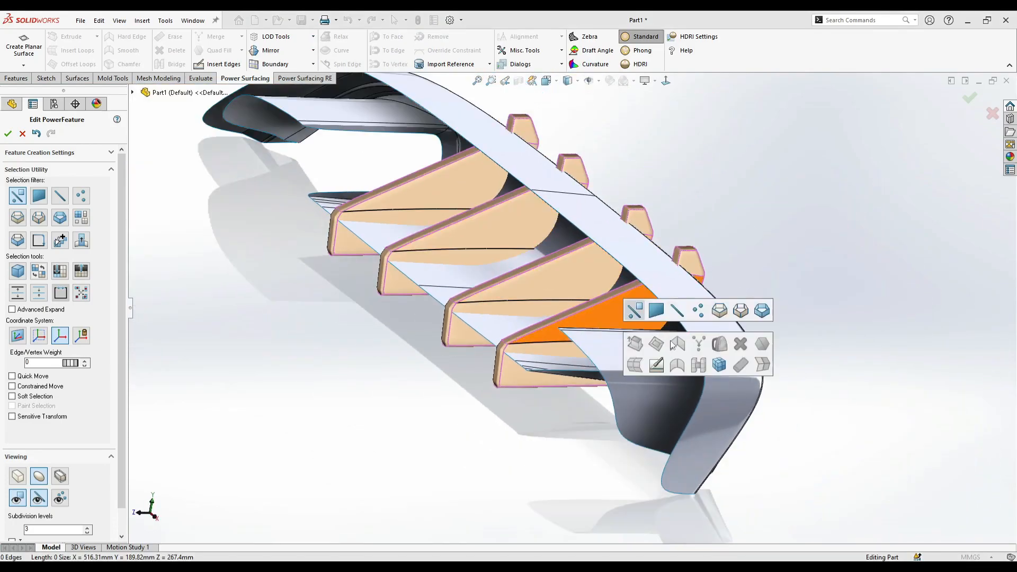
click(720, 364)
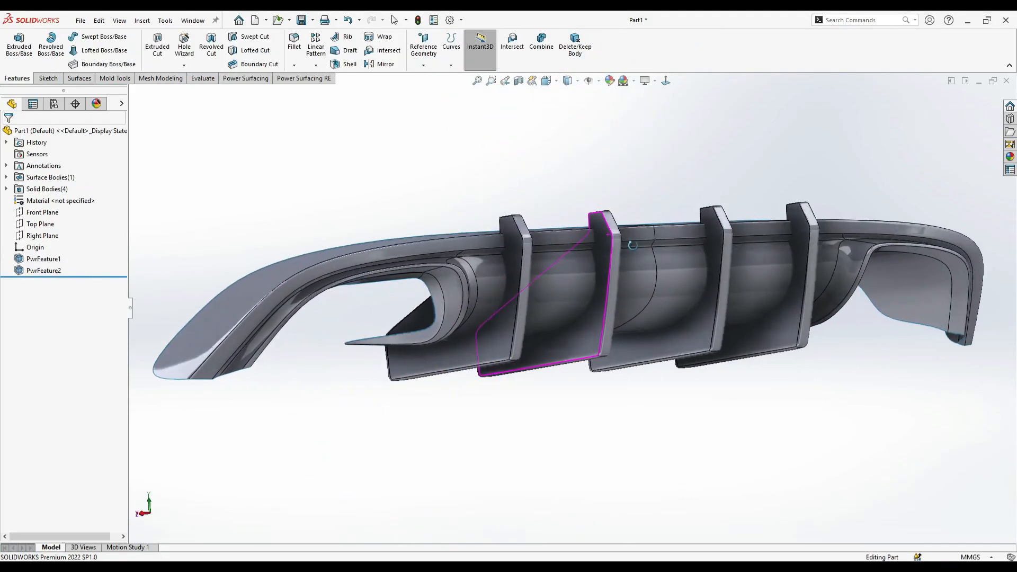
- Reopen the main diffuser body's Power Surfacing feature for editing
middle_drag(605, 376, 456, 311)
right_click(457, 301)
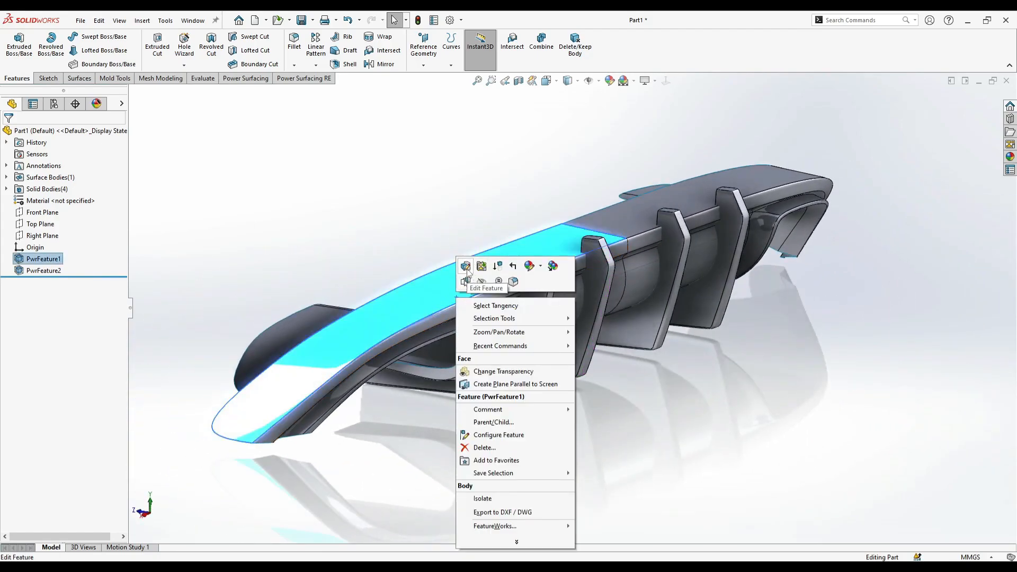
click(465, 268)
middle_drag(460, 245, 427, 182)
- Thicken the main diffuser body by 2.24 mm, checking the thickness in the smooth surface display
click(522, 57)
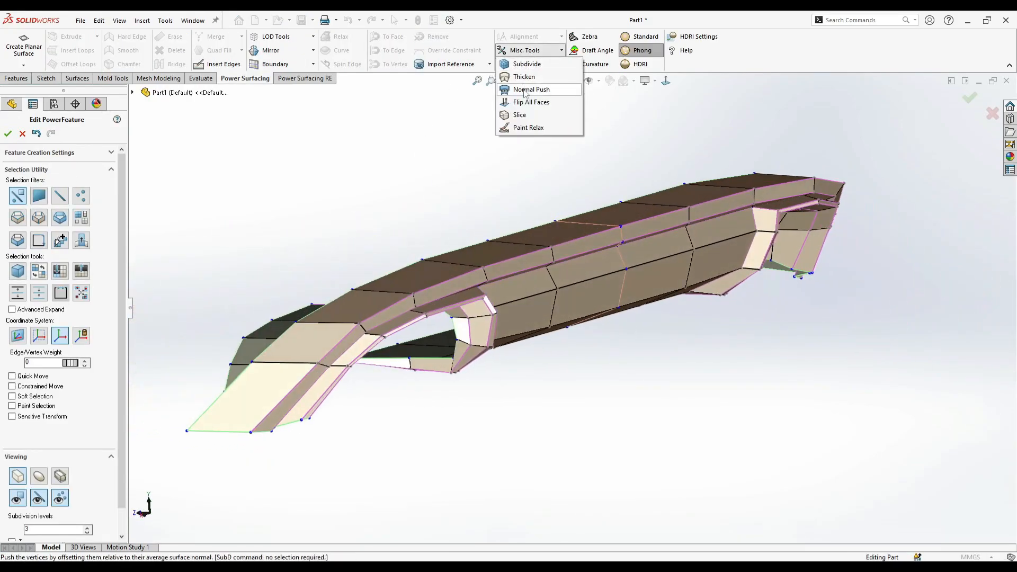
click(517, 76)
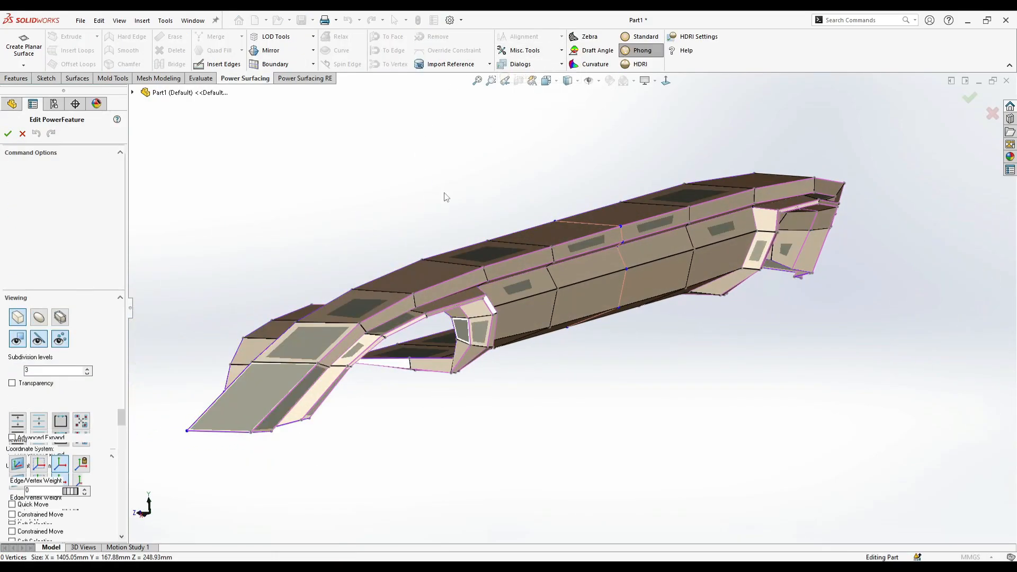
click(38, 314)
middle_drag(286, 222, 719, 265)
scroll(719, 265, down, 4)
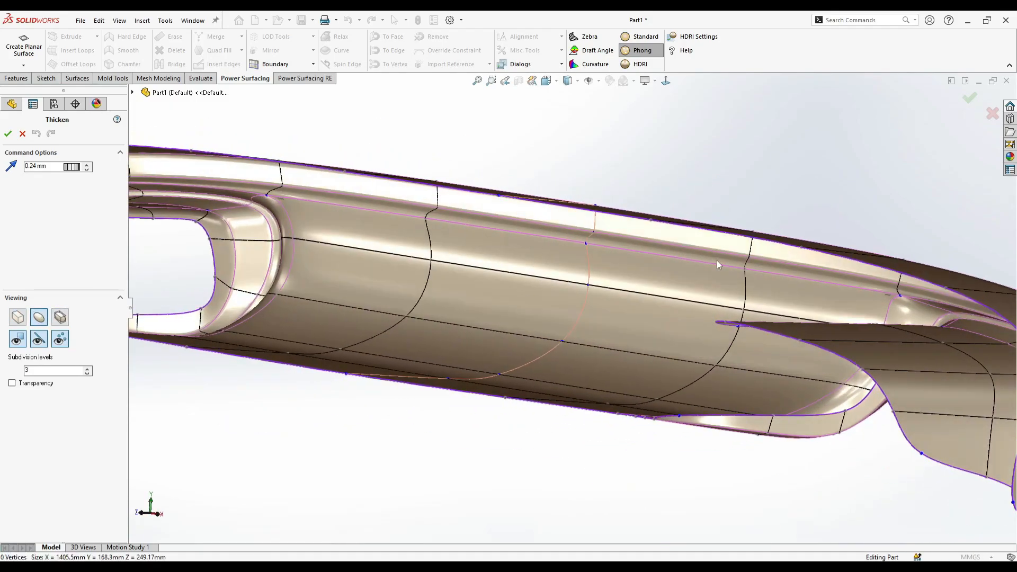
scroll(755, 237, down, 3)
middle_drag(760, 234, 722, 236)
scroll(712, 234, up, 6)
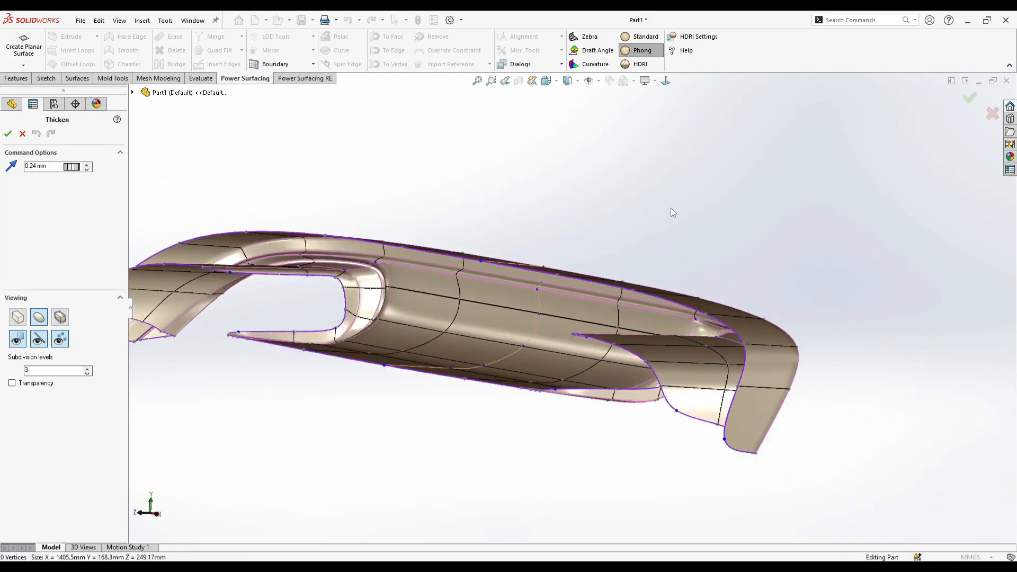
middle_drag(666, 208, 535, 225)
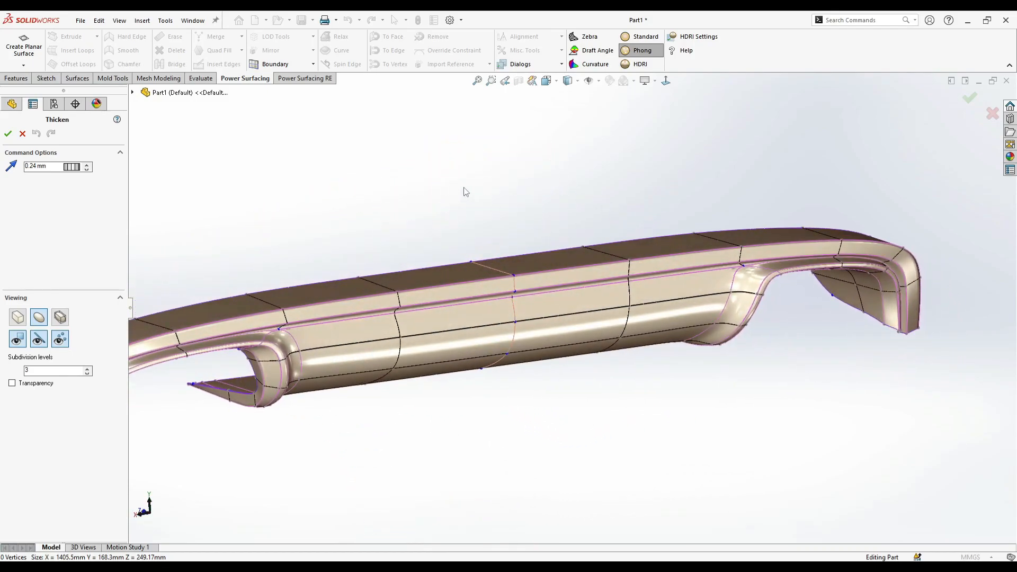
middle_drag(466, 191, 612, 315)
scroll(787, 300, down, 6)
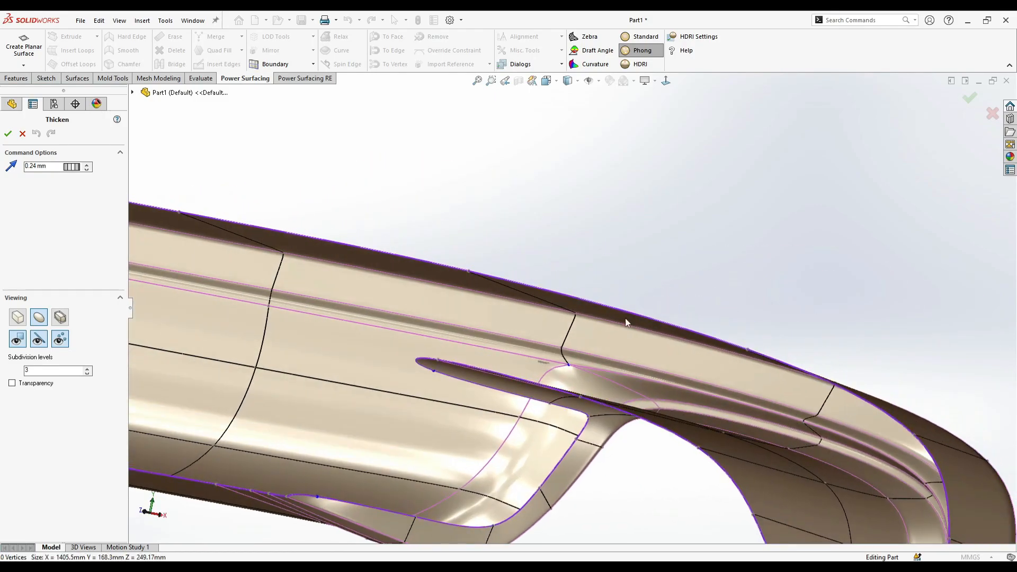
drag(78, 169, 92, 195)
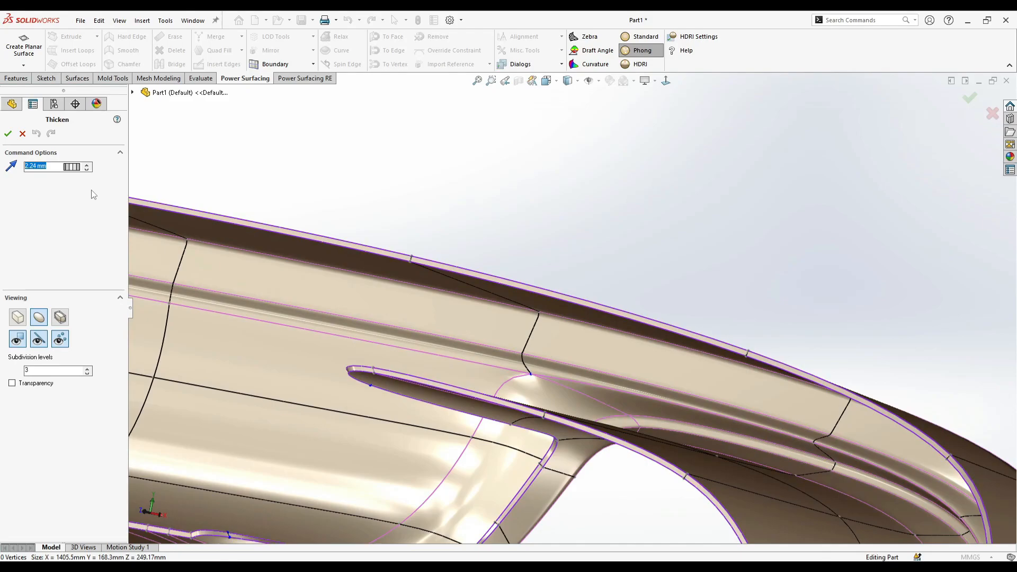
scroll(483, 270, up, 1)
middle_drag(484, 271, 297, 246)
scroll(360, 302, up, 1)
scroll(342, 293, up, 2)
scroll(445, 319, down, 5)
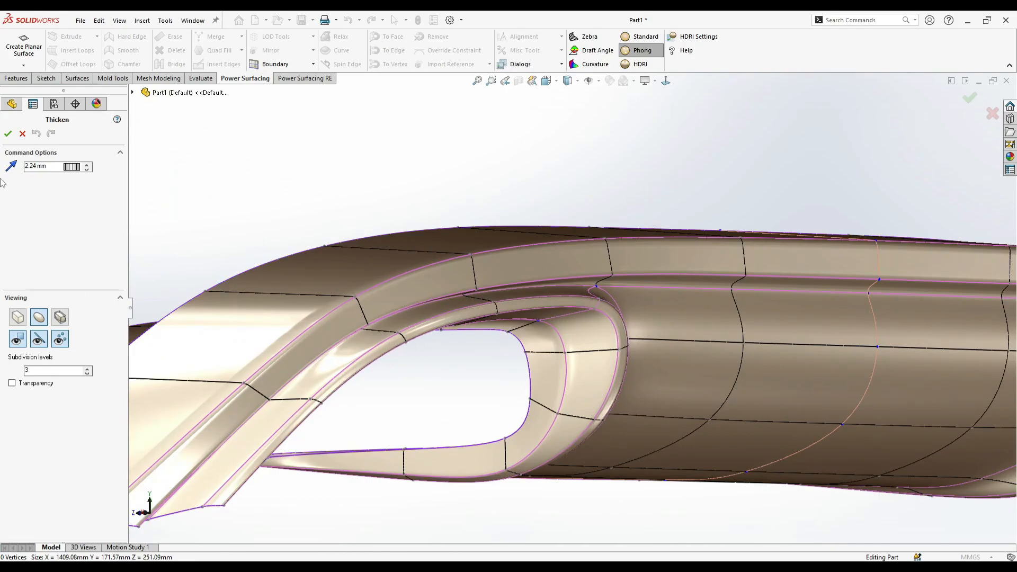
click(9, 135)
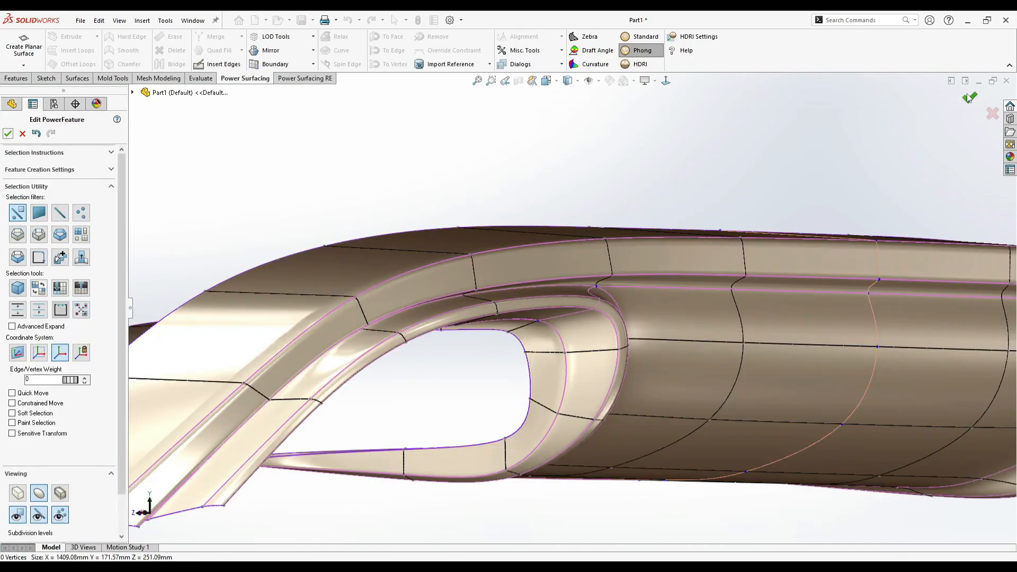
- Accept the thickened diffuser feature and inspect its body from the surface bodies folder
click(969, 98)
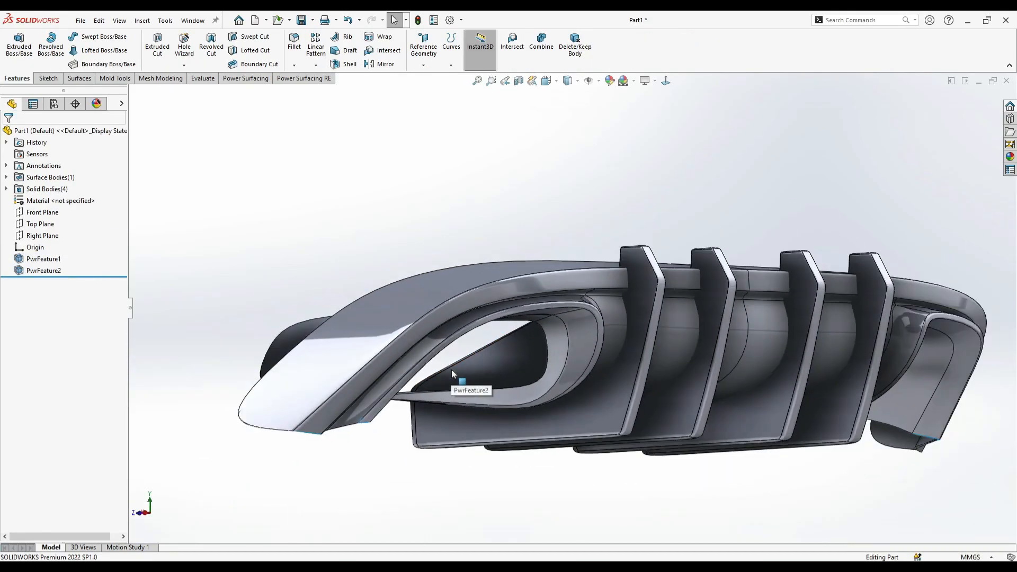
click(6, 177)
click(43, 190)
middle_drag(365, 228, 834, 371)
scroll(794, 382, down, 5)
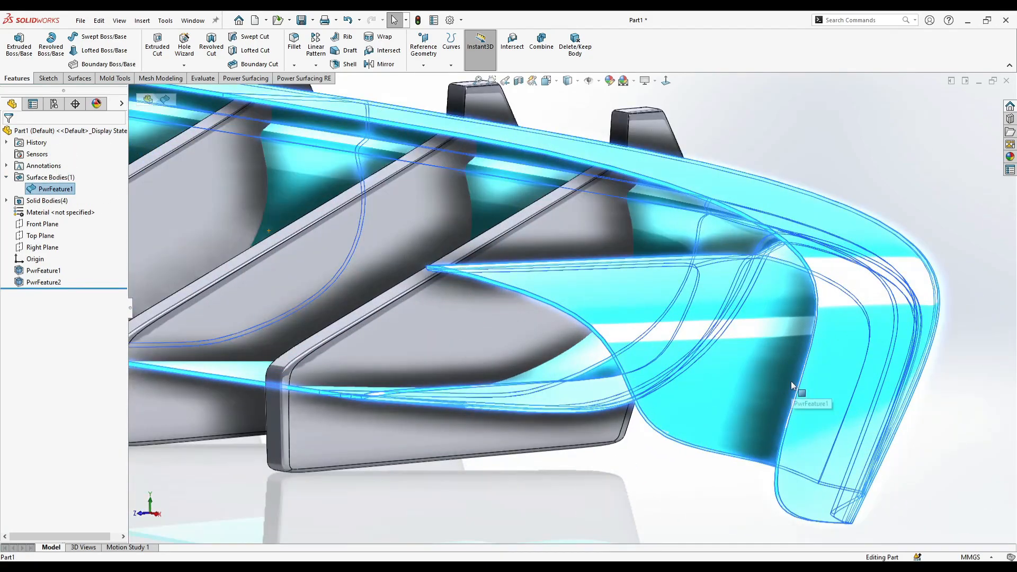
- Edit the diffuser's feature to use Manual Override quality, Precise NURBS type and 5 finer subdivision levels, and accept it
right_click(705, 362)
click(733, 365)
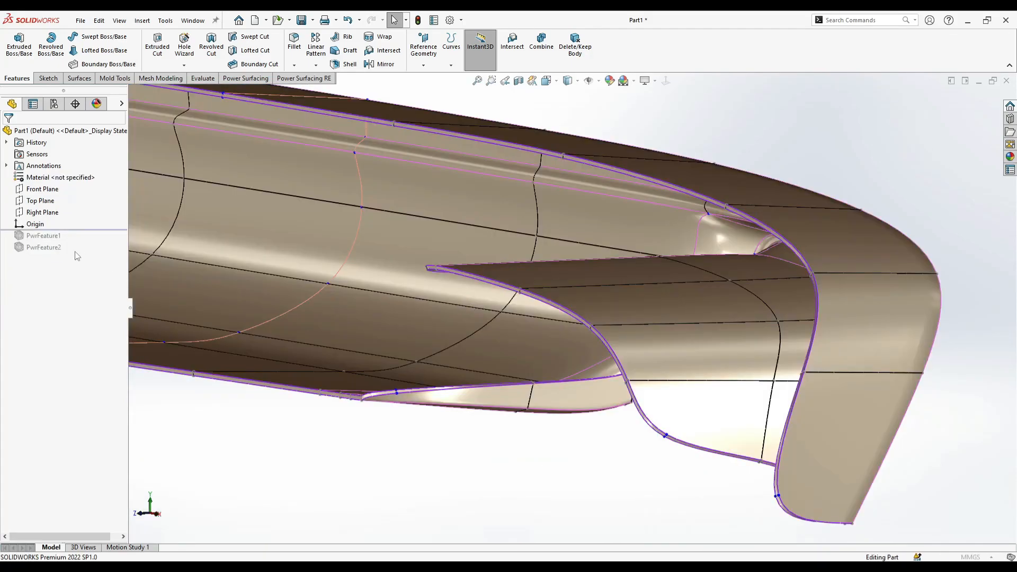
scroll(422, 410, down, 3)
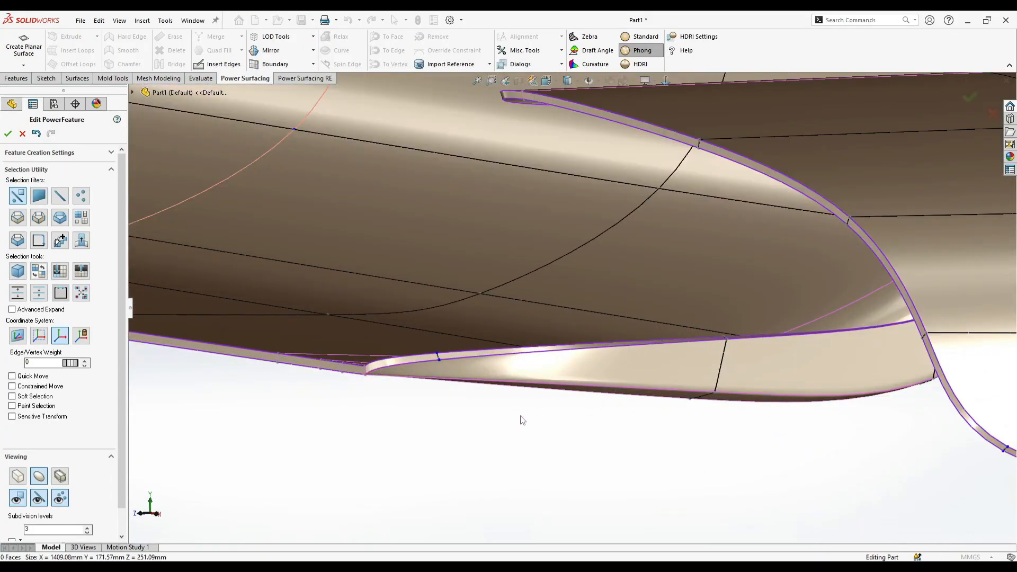
click(79, 154)
click(69, 207)
click(60, 246)
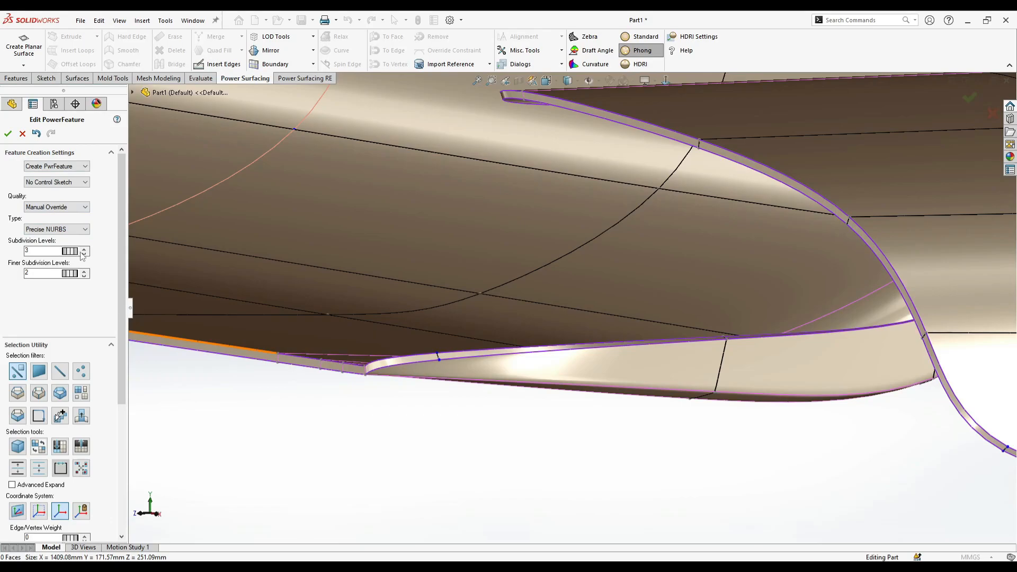
click(8, 133)
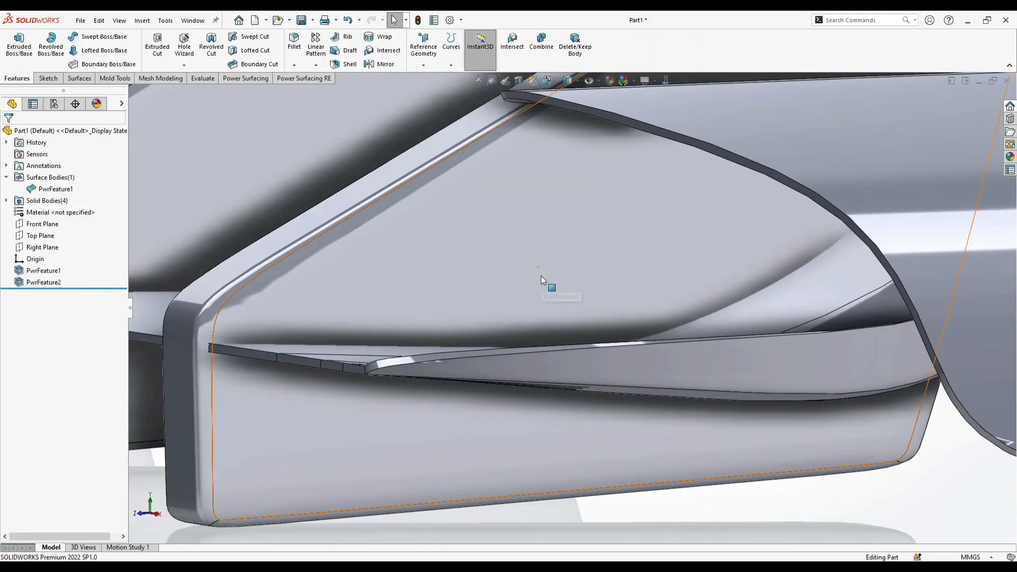
- Inspect the rebuilt diffuser body together with the fins and check the part's list of bodies
click(53, 190)
scroll(454, 291, up, 7)
middle_drag(530, 306, 450, 281)
scroll(488, 313, up, 3)
click(489, 324)
middle_drag(517, 337, 435, 255)
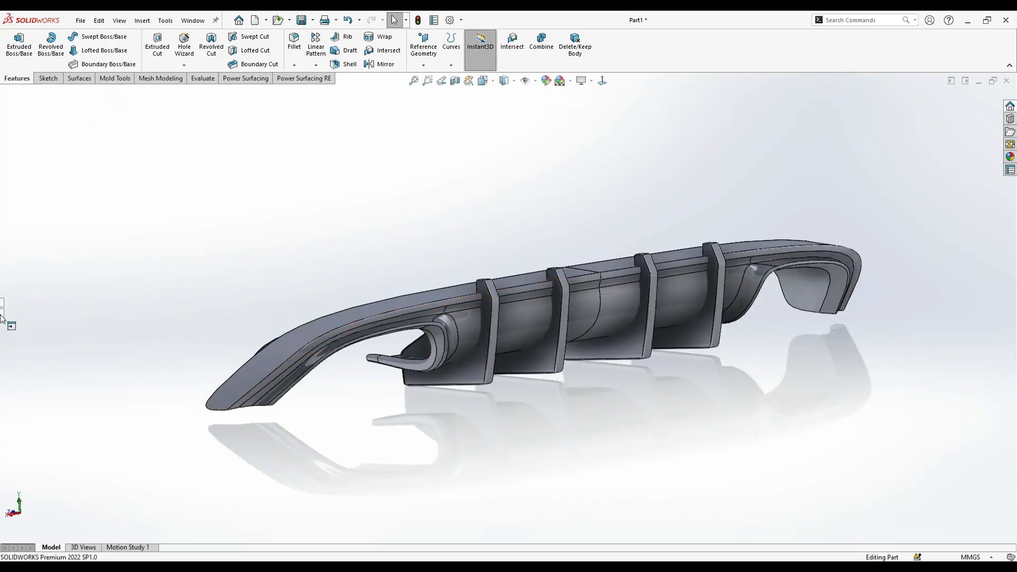
click(1, 316)
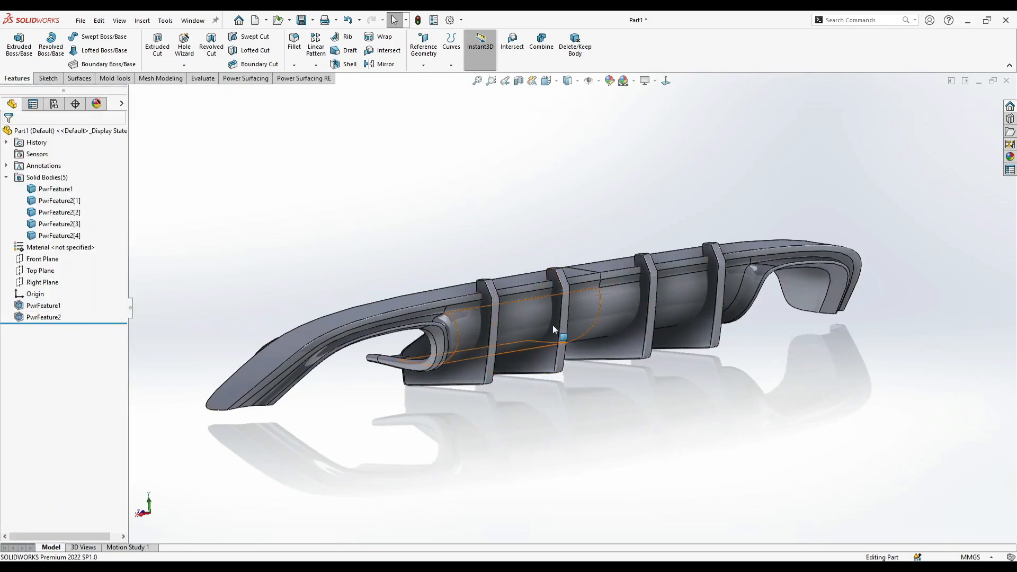
middle_drag(638, 445, 550, 438)
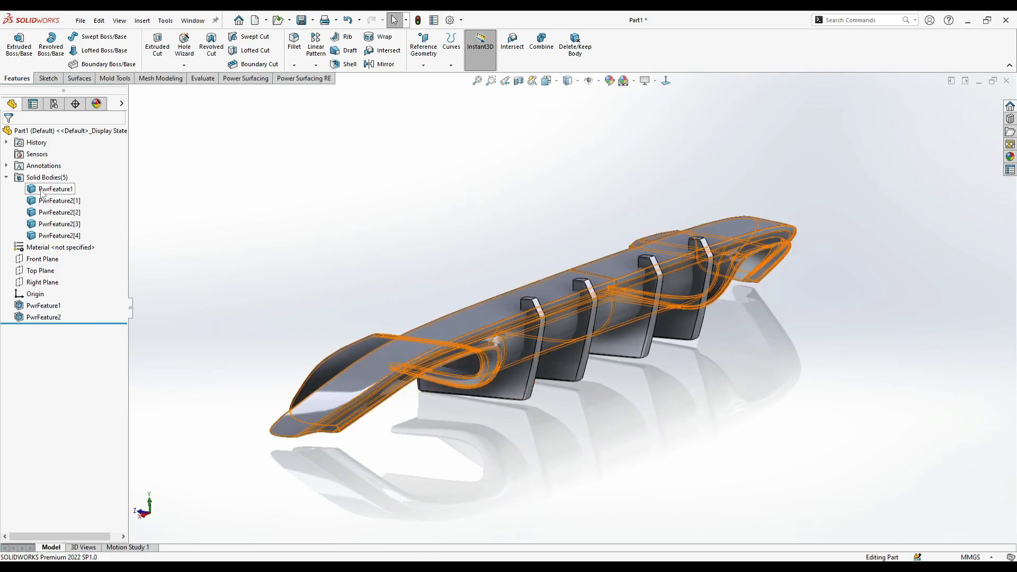
- Combine the main diffuser body and all four fins into one solid with the Add operation
middle_drag(153, 254, 578, 359)
scroll(569, 357, down, 2)
click(541, 43)
click(363, 300)
click(394, 360)
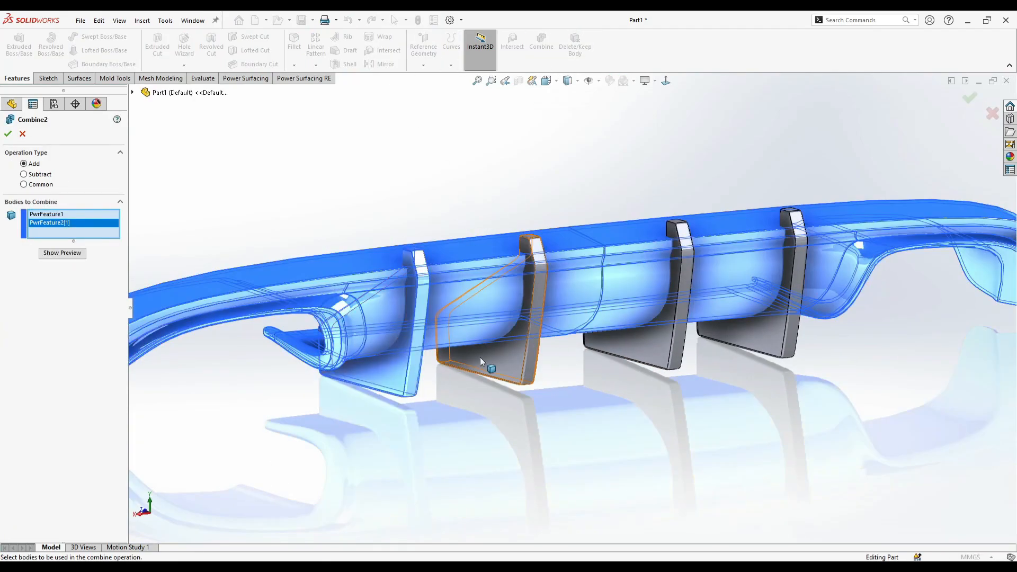
click(476, 358)
click(660, 348)
click(762, 340)
scroll(507, 337, up, 1)
middle_drag(508, 337, 522, 347)
scroll(522, 347, up, 1)
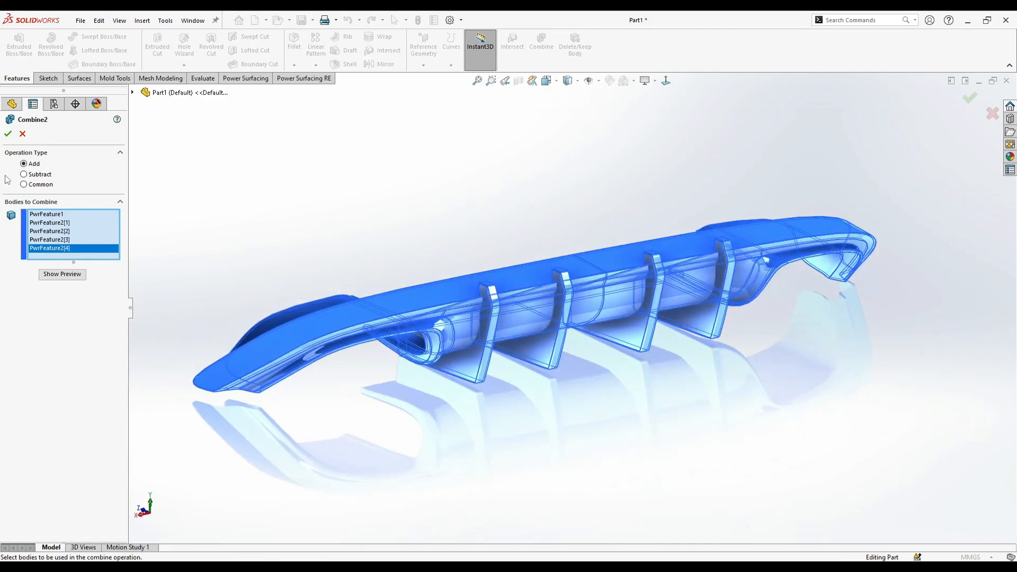
click(8, 133)
- Start a Fillet and select the edges where the four fins meet the diffuser body
mouse_move(554, 243)
middle_down()
mouse_move(383, 199)
mouse_move(349, 221)
mouse_move(243, 247)
mouse_move(200, 280)
mouse_move(204, 319)
mouse_move(236, 281)
mouse_move(665, 321)
mouse_move(507, 290)
mouse_move(624, 315)
mouse_move(544, 260)
middle_up()
scroll(544, 259, down, 6)
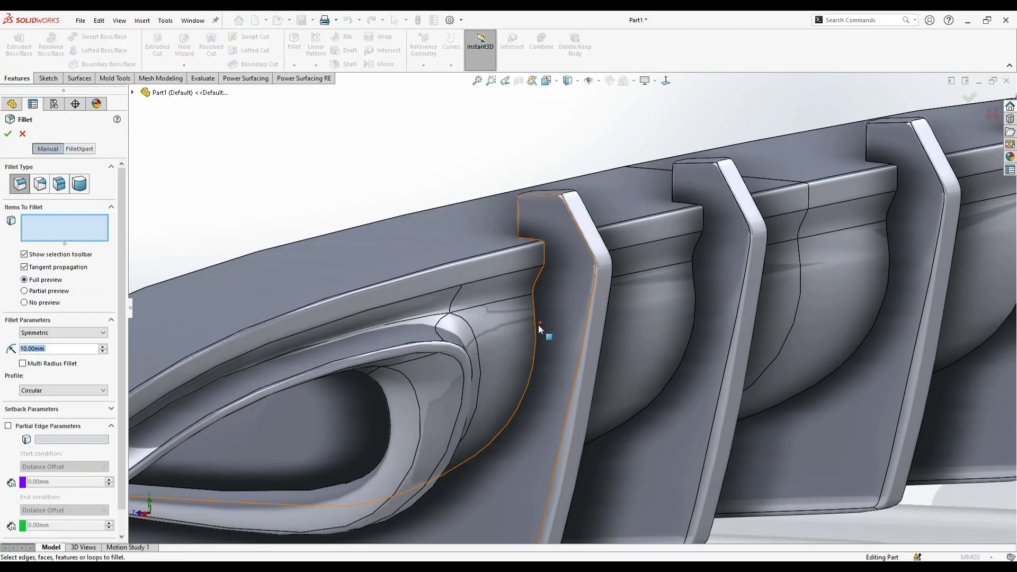
click(591, 271)
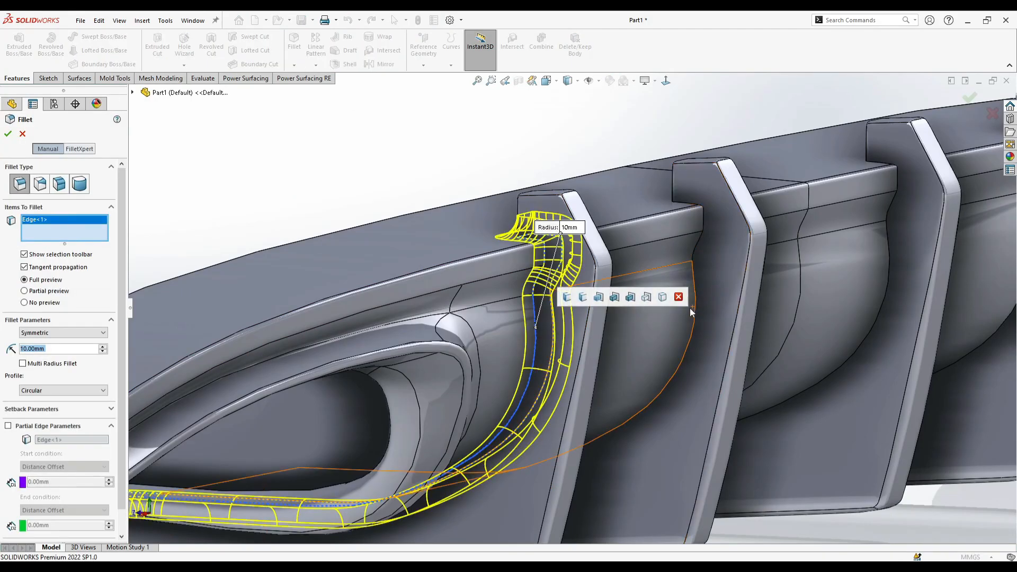
scroll(710, 296, down, 2)
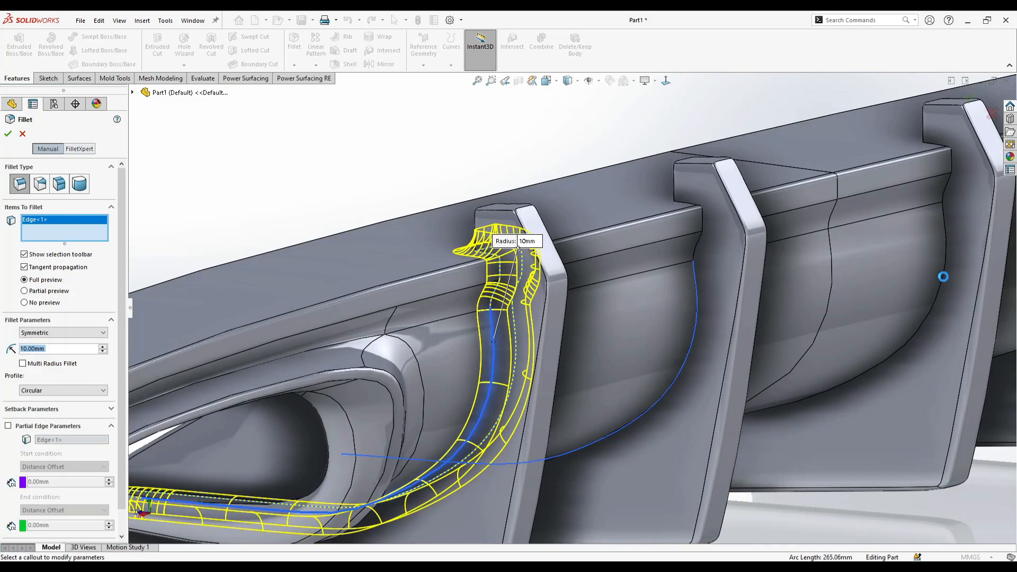
click(943, 276)
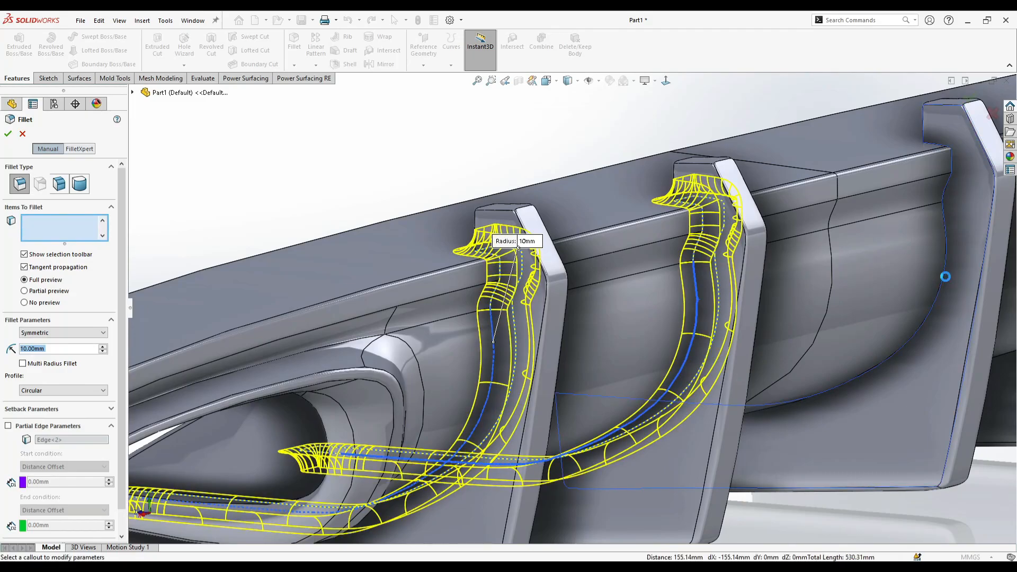
click(944, 281)
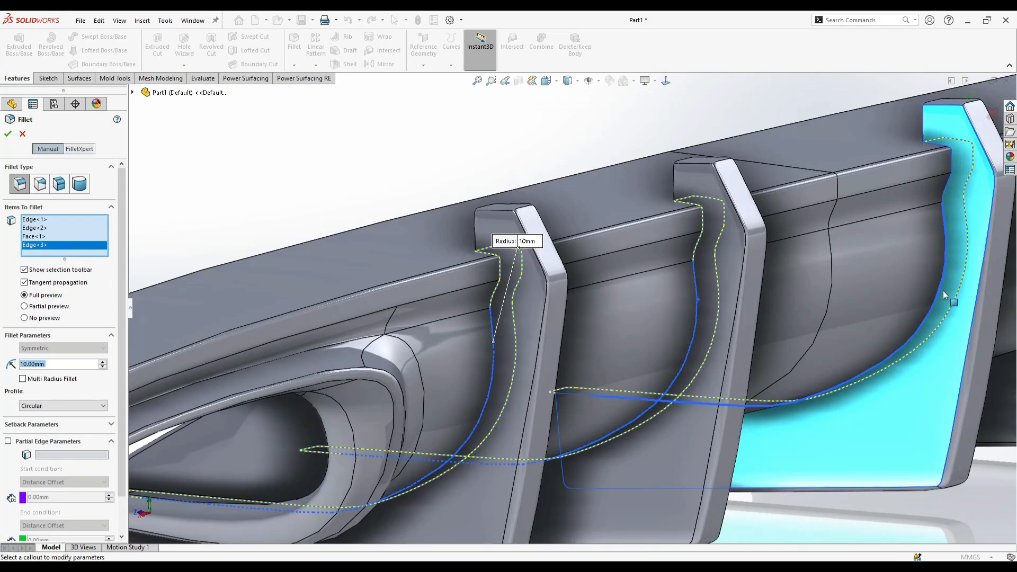
click(943, 289)
scroll(882, 307, up, 3)
click(805, 245)
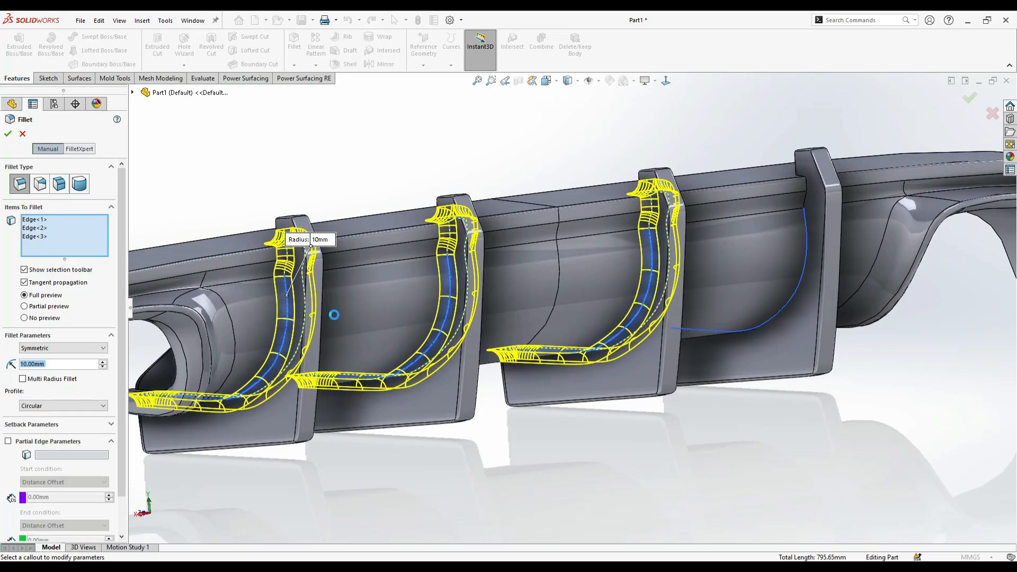
scroll(395, 320, up, 6)
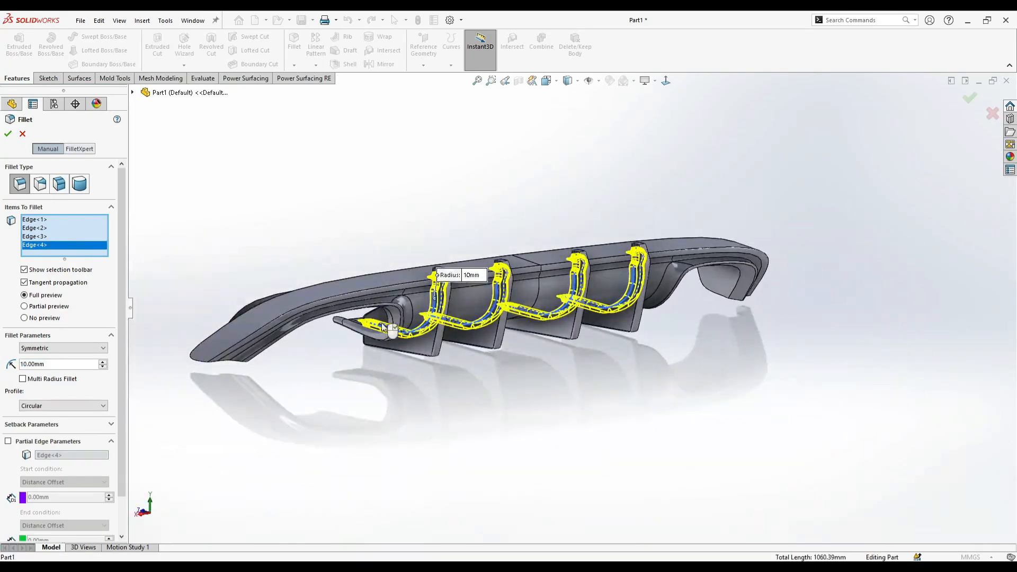
scroll(390, 331, down, 3)
- Set the radius of the fin junction fillets to 2 mm and accept the fillet
key(F9)
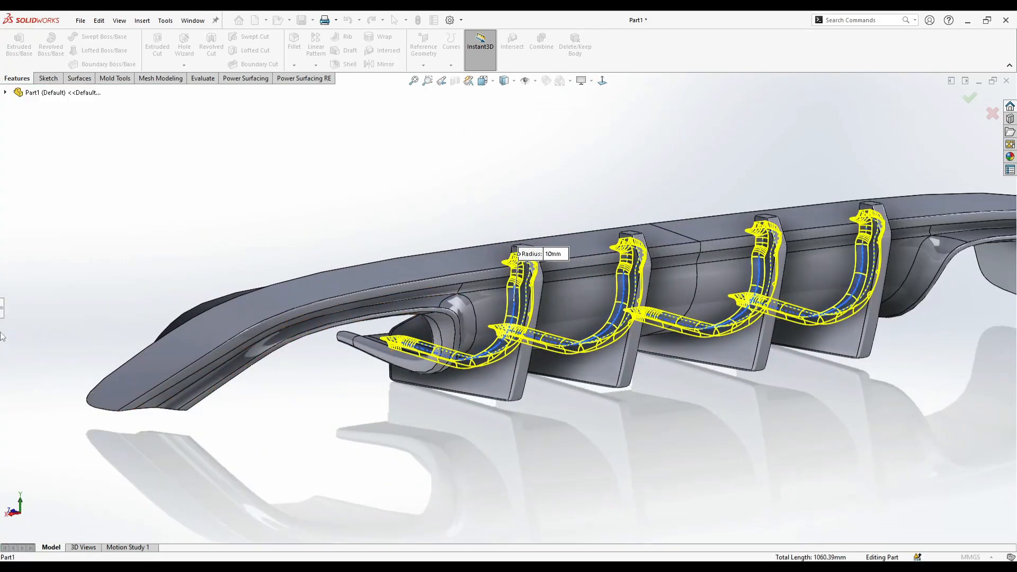
click(3, 312)
scroll(649, 310, down, 4)
middle_drag(650, 310, 447, 241)
scroll(447, 241, down, 4)
double_click(54, 365)
text(1.00mm)
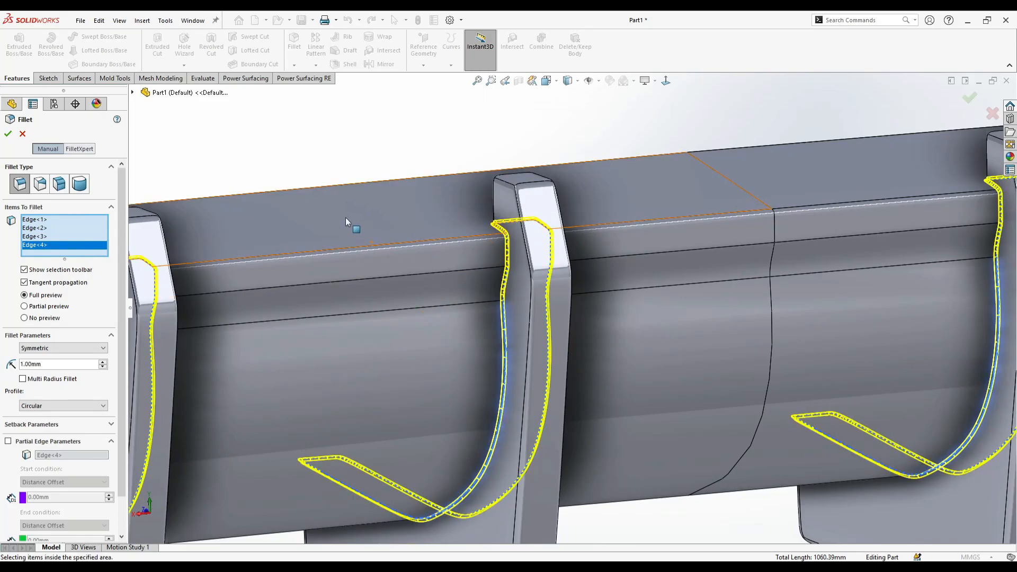
scroll(345, 218, up, 2)
double_click(47, 366)
text(2.00mm)
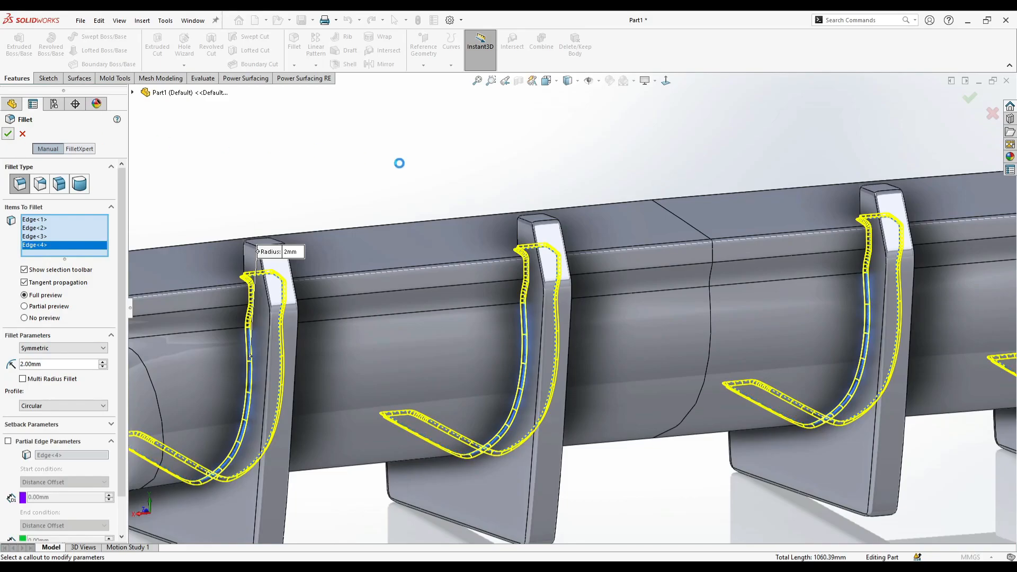
key(Return)
- Orient the view normal to the outer fin's side face to examine the diffuser's side profile
middle_drag(425, 165, 717, 350)
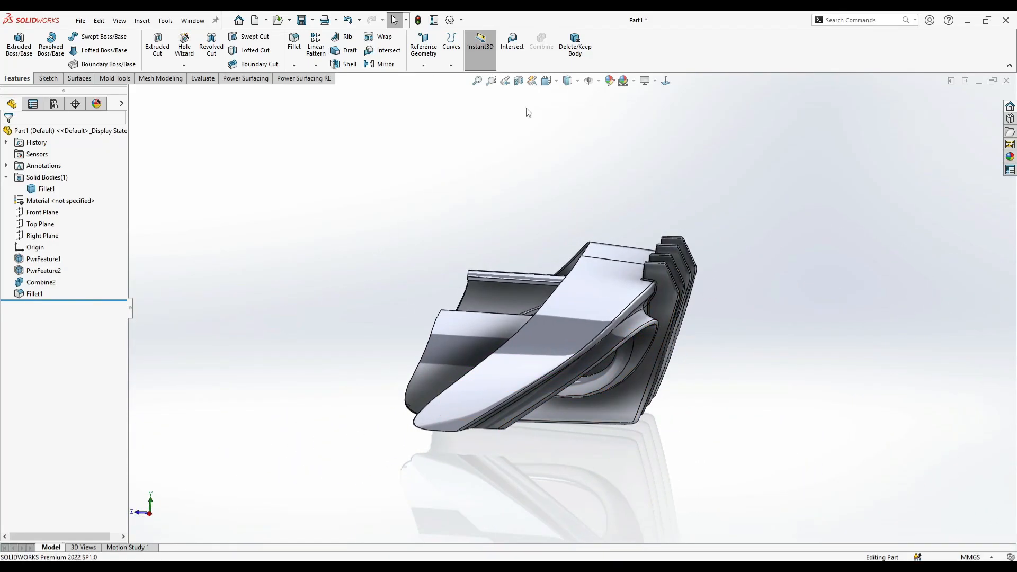
click(547, 81)
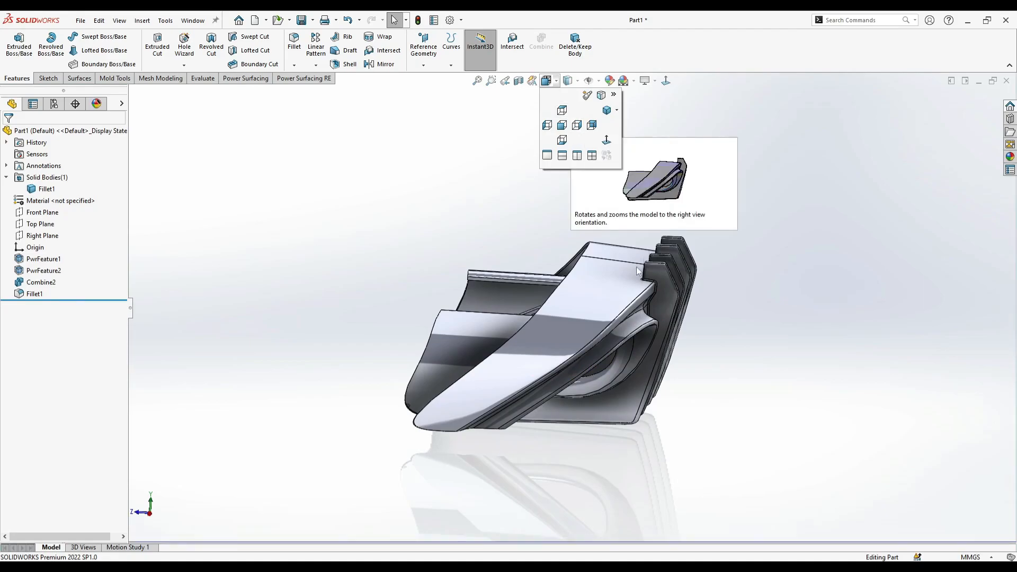
right_click(657, 275)
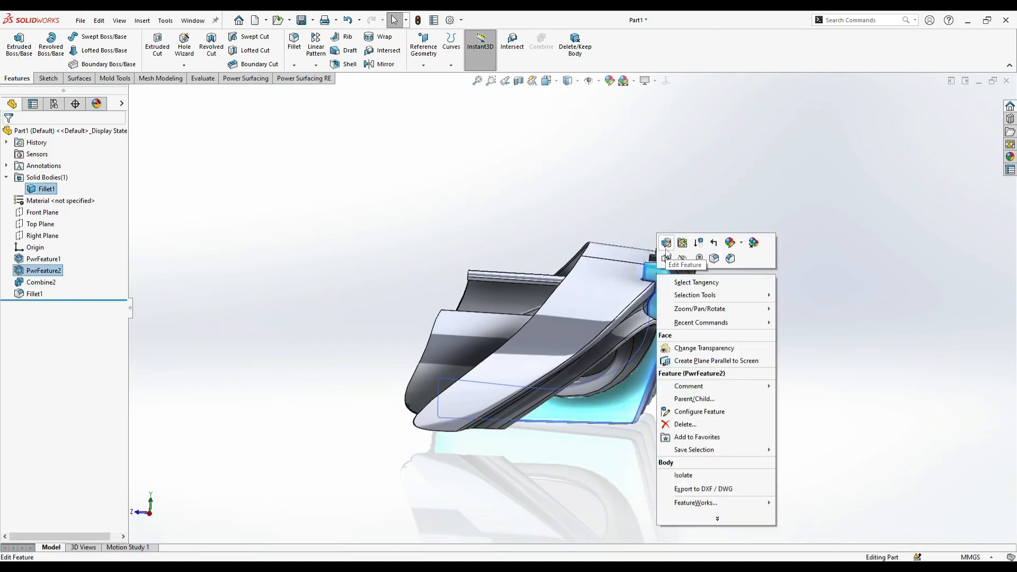
click(628, 234)
click(666, 80)
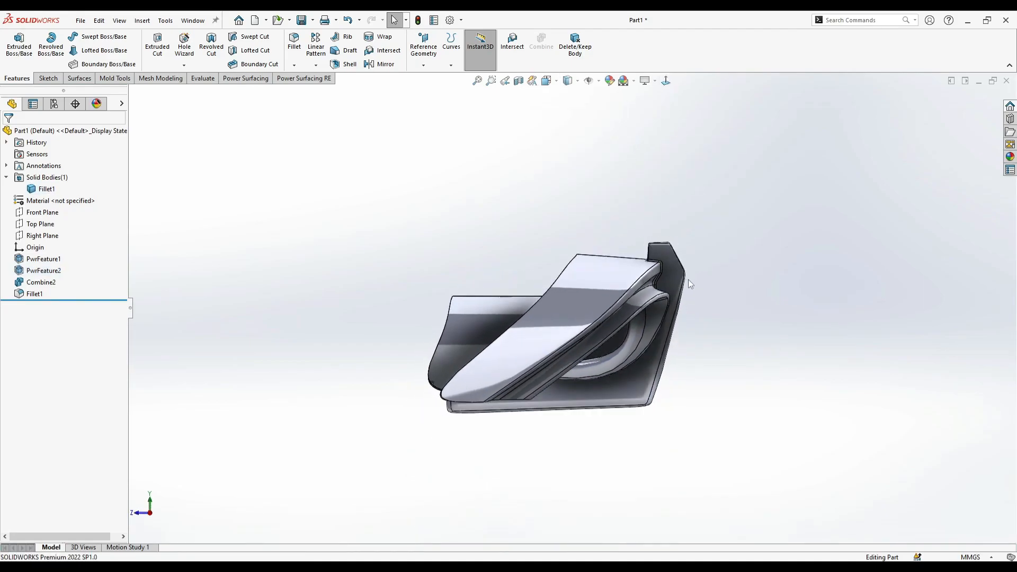
scroll(663, 276, down, 2)
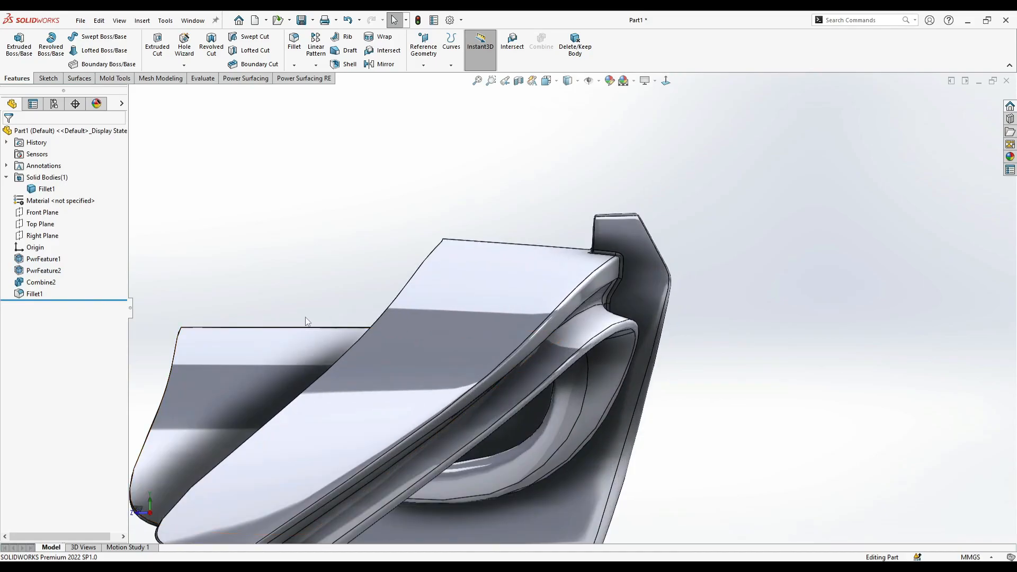
right_click(29, 238)
click(39, 222)
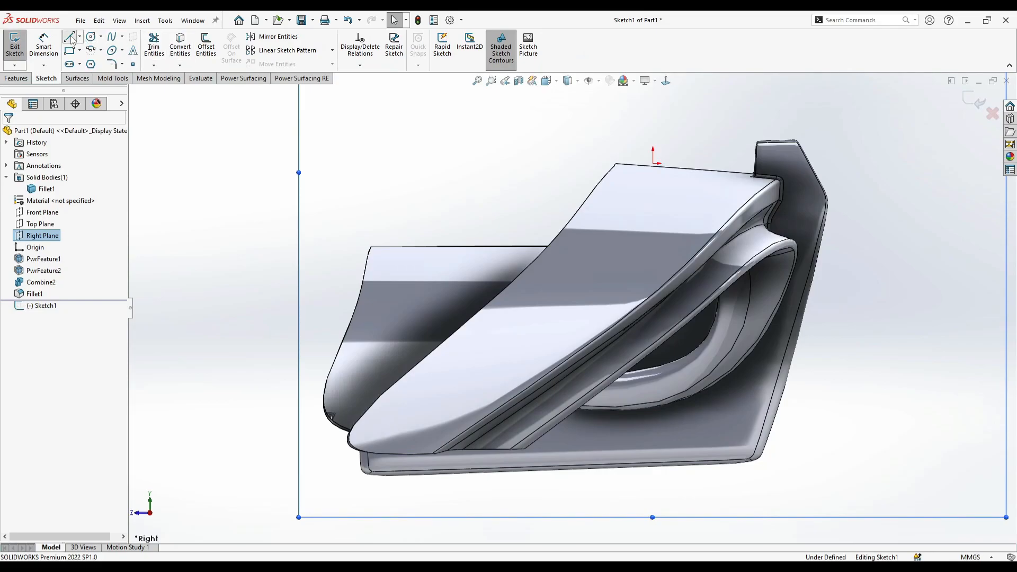
click(70, 37)
scroll(688, 138, down, 5)
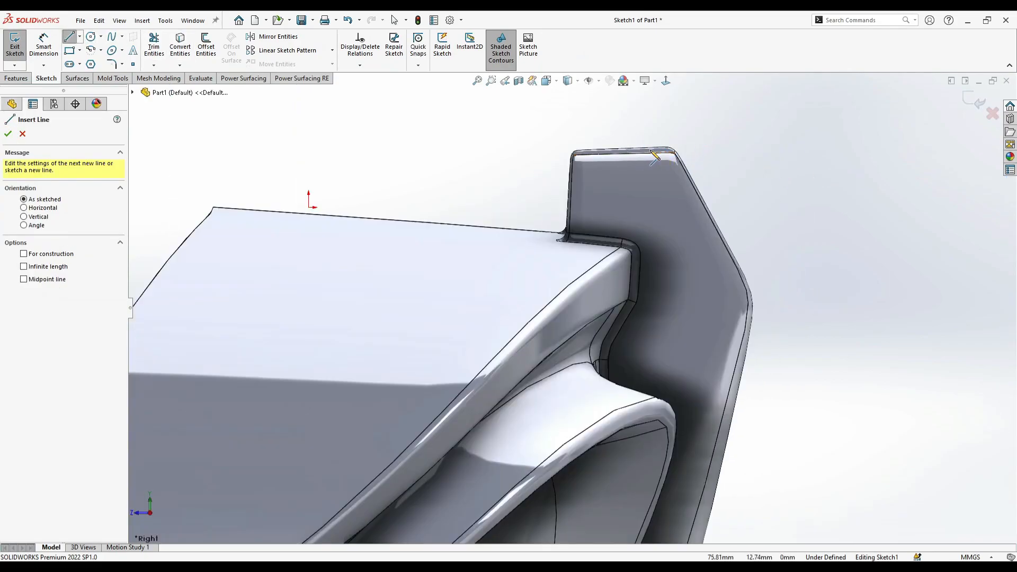
click(653, 140)
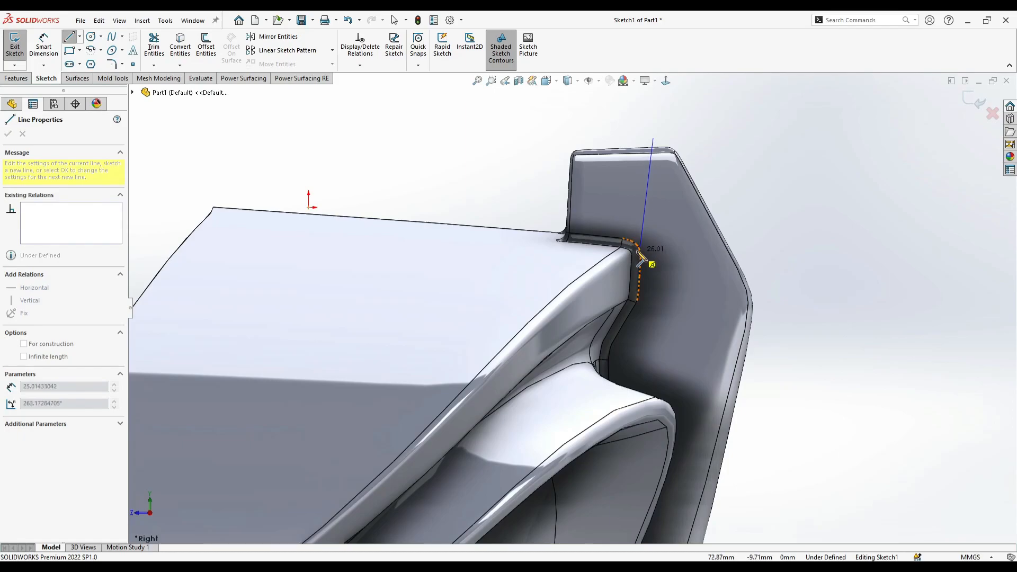
key(Escape)
scroll(627, 264, up, 9)
mouse_move(648, 328)
middle_down()
mouse_move(554, 348)
mouse_move(437, 338)
middle_up()
scroll(554, 349, up, 1)
scroll(554, 348, down, 2)
scroll(438, 338, up, 1)
click(975, 102)
- Open the Power Surfacing feature of the four fins for editing
right_click(522, 335)
click(510, 311)
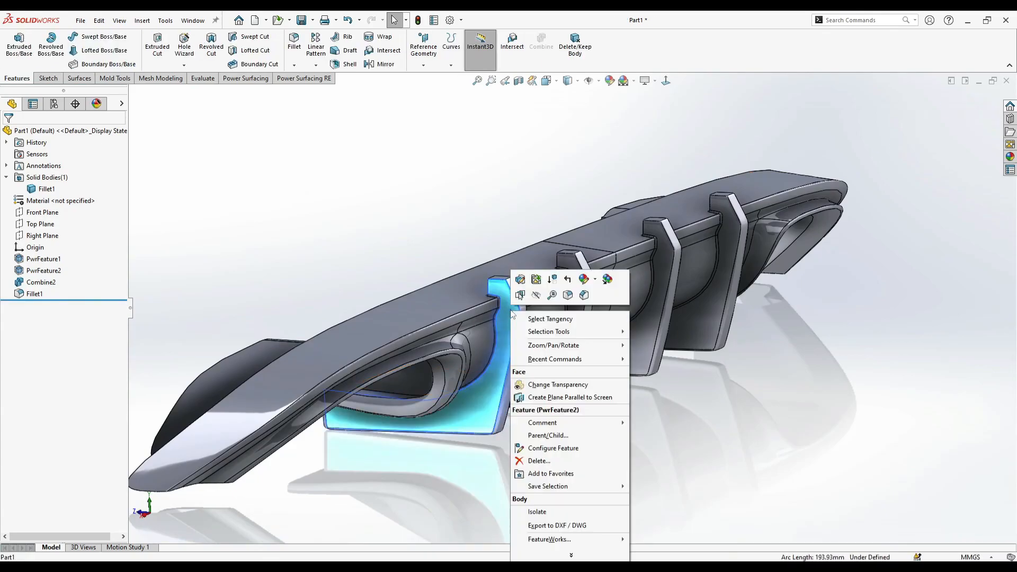
right_click(510, 310)
click(521, 279)
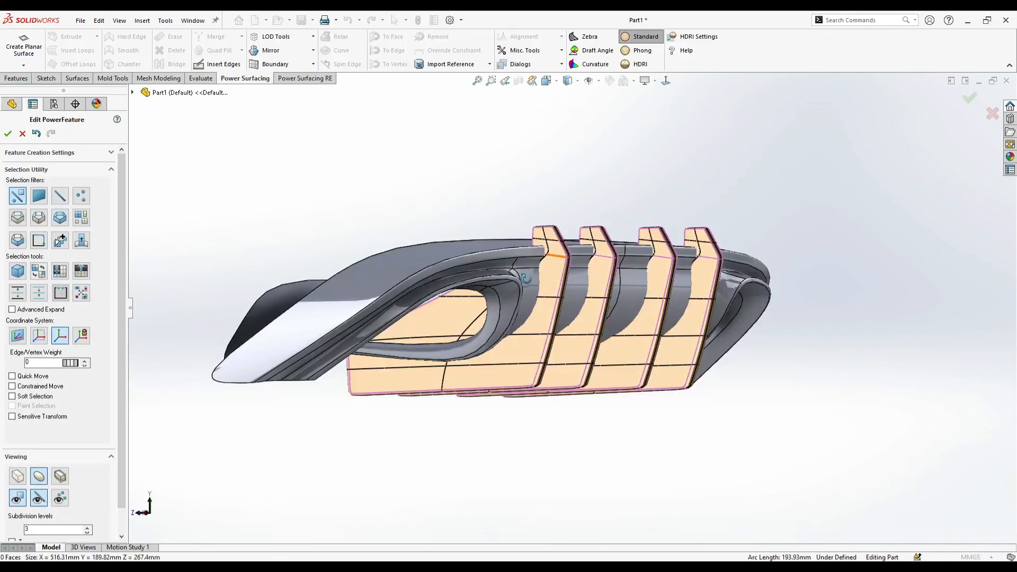
- Turn on soft selection with a value of 3 and move the upper front vertices of the fin tips rearward to taper them
click(666, 81)
scroll(621, 243, down, 4)
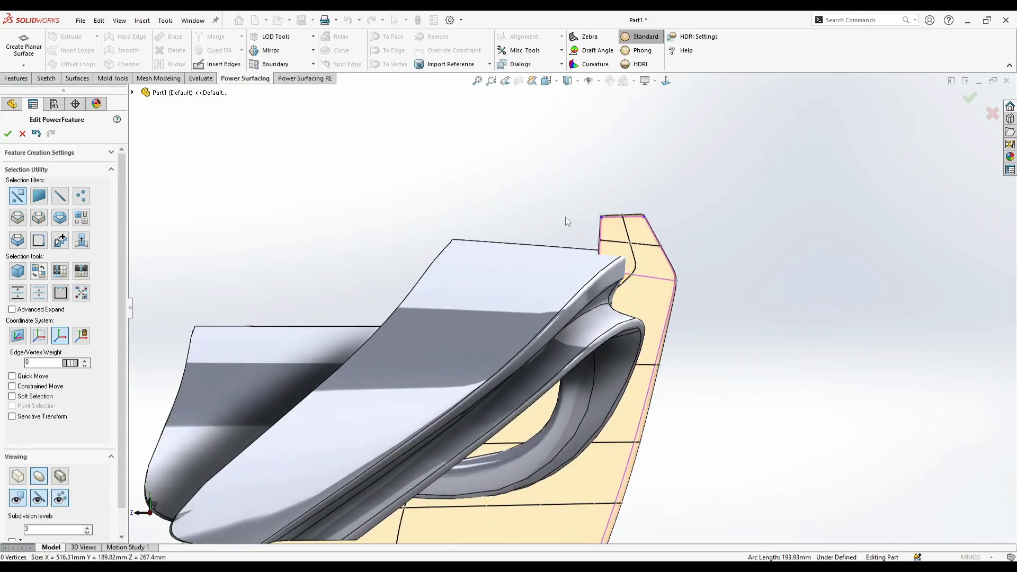
drag(582, 194, 606, 268)
drag(574, 233, 591, 255)
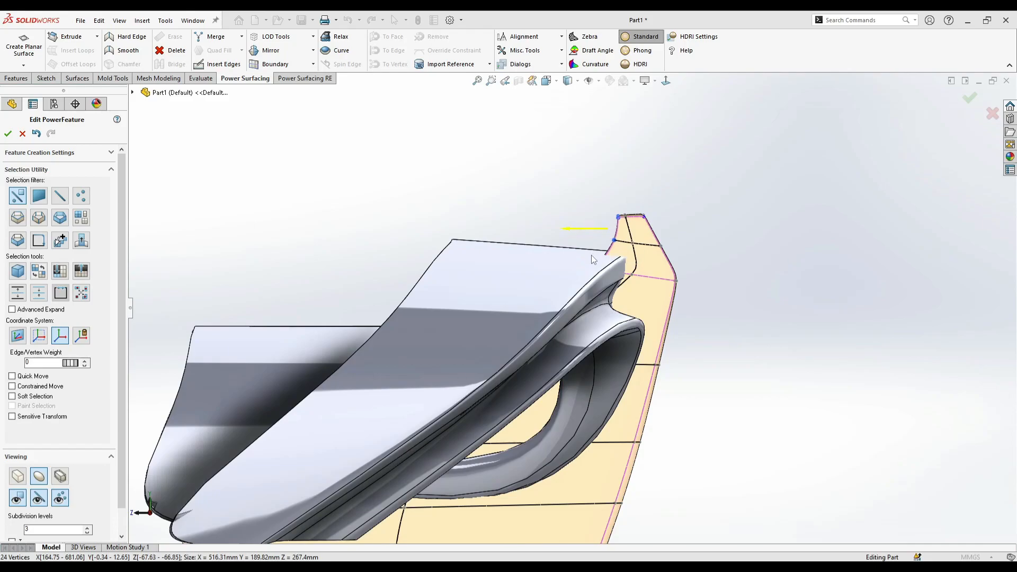
click(32, 396)
drag(521, 233, 516, 365)
drag(565, 229, 584, 261)
scroll(662, 212, down, 4)
drag(612, 208, 583, 231)
drag(568, 197, 577, 199)
key(Escape)
- Readjust the front-edge vertices of the fin tips near the diffuser's upper edge
scroll(635, 286, up, 4)
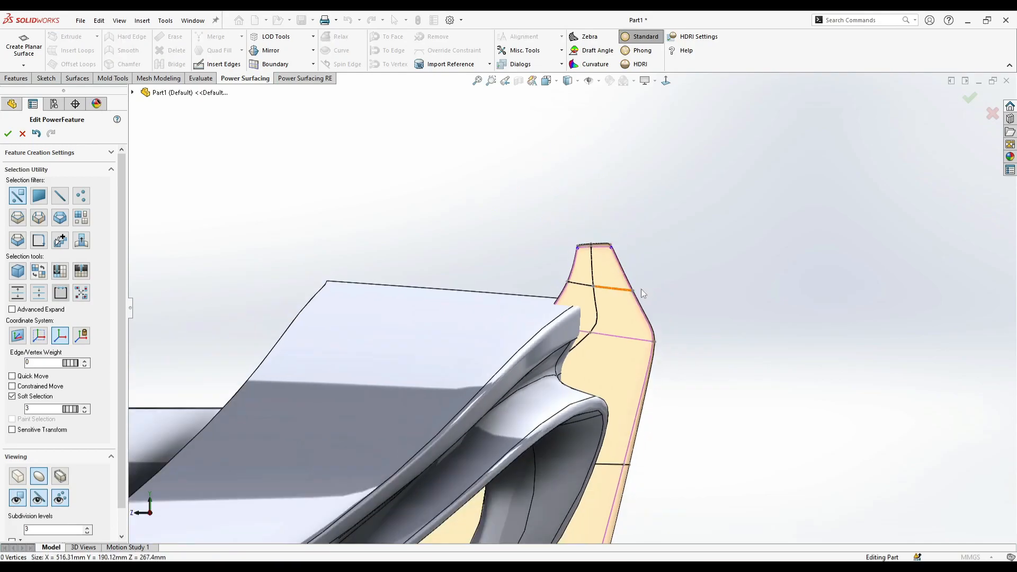
scroll(556, 324, down, 1)
drag(574, 324, 546, 329)
scroll(560, 360, up, 2)
key(Escape)
scroll(570, 313, up, 2)
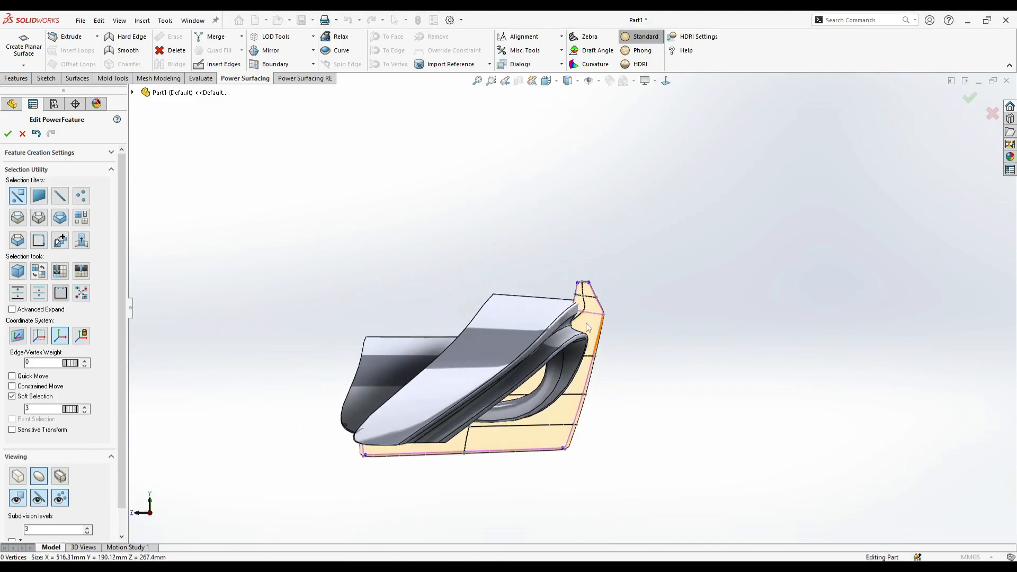
- Select the vertices at the top of all fin tips and lower them with the soft selection value at 14
scroll(565, 315, down, 2)
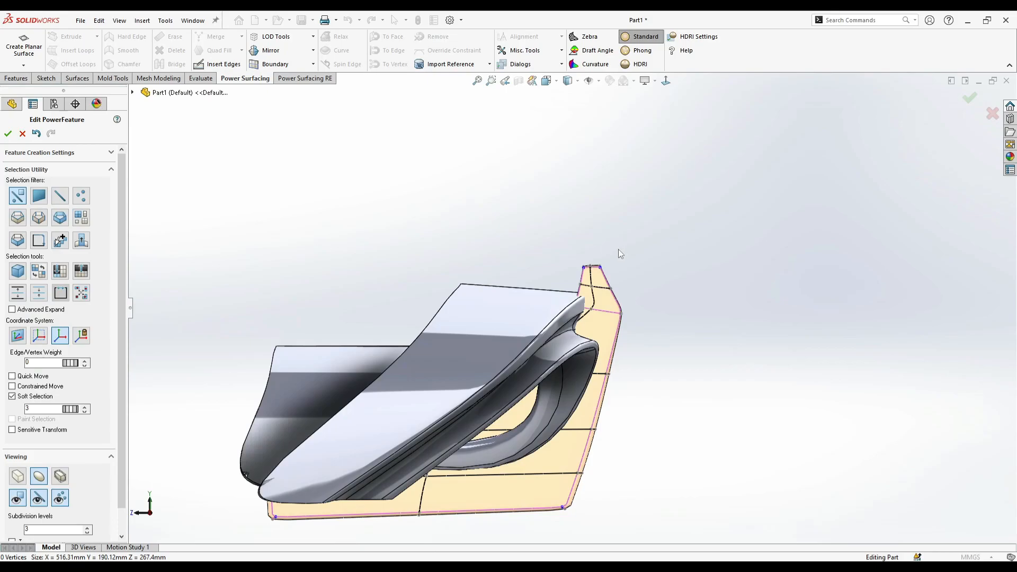
drag(617, 250, 564, 266)
scroll(585, 278, down, 2)
click(679, 307)
scroll(672, 309, up, 4)
scroll(598, 354, down, 2)
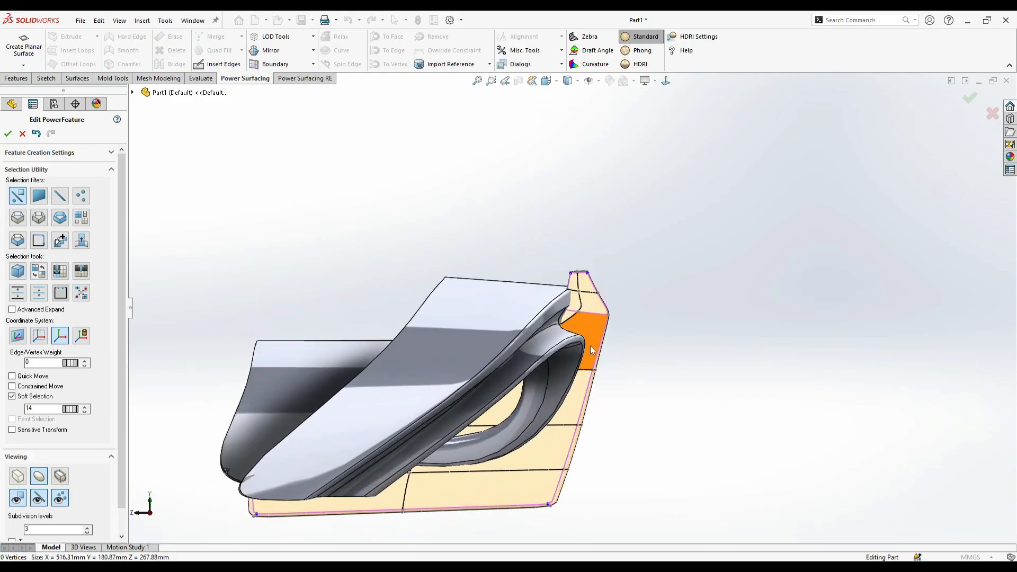
- Turn off soft selection and shift the rear vertices between the fin tips and the bend about 2.5 mm rearward
scroll(599, 353, down, 2)
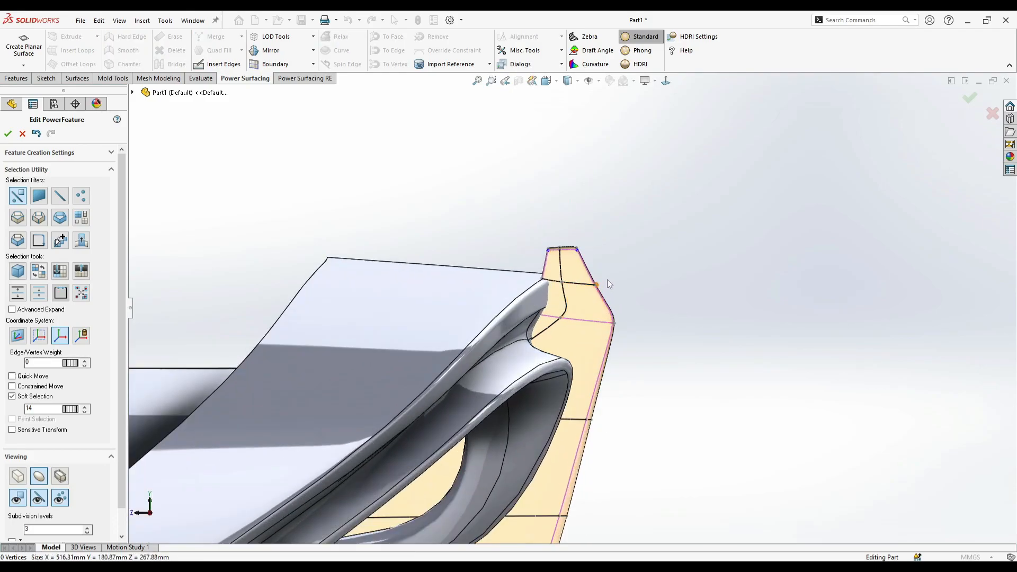
click(581, 303)
click(37, 396)
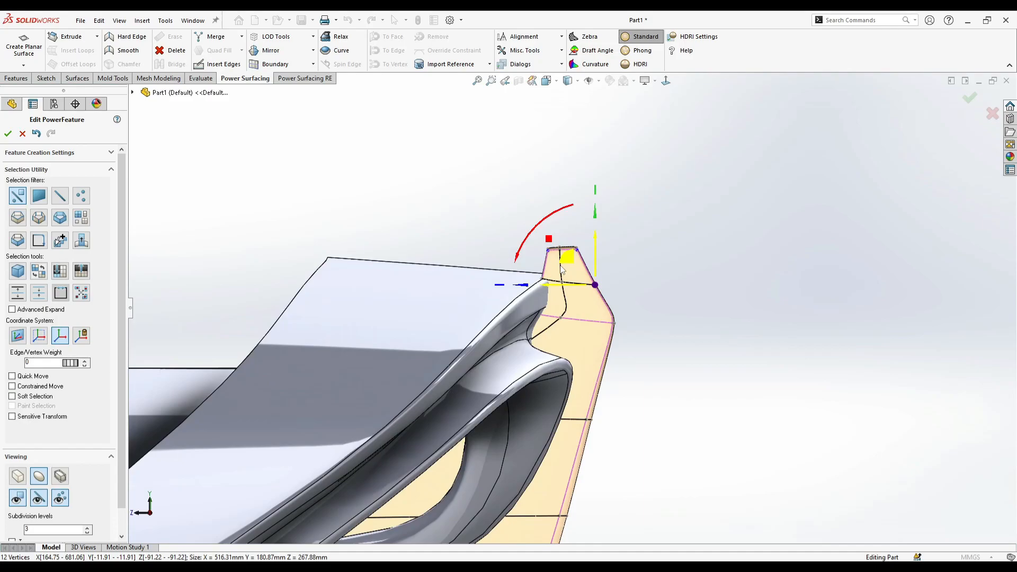
mouse_move(530, 413)
middle_down()
mouse_move(554, 423)
mouse_move(529, 405)
middle_up()
- Select the narrow rear faces of the outer fin from its bend down to the bottom
scroll(504, 370, down, 2)
middle_drag(504, 371, 348, 339)
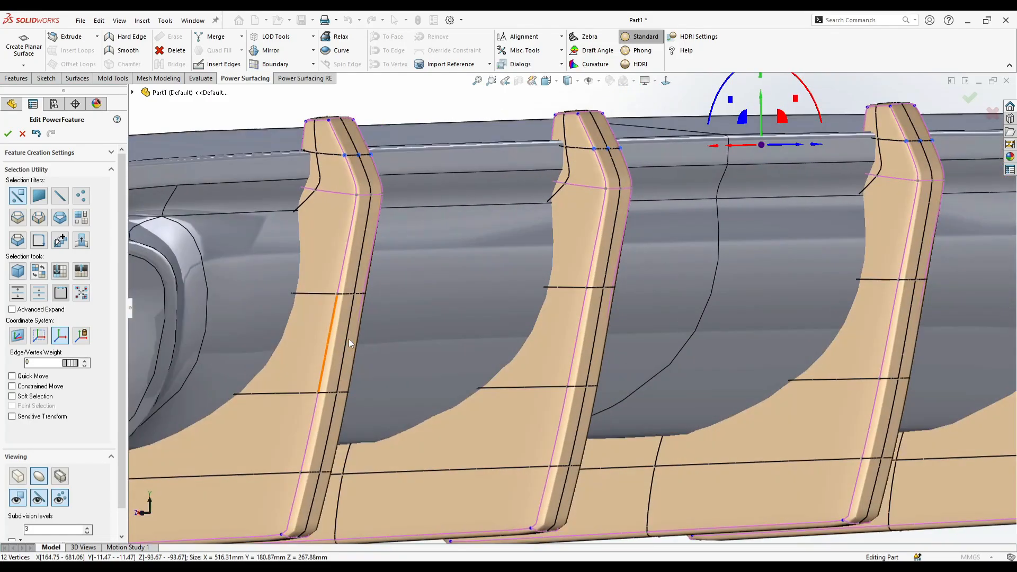
scroll(349, 335, down, 3)
click(373, 341)
scroll(377, 341, down, 1)
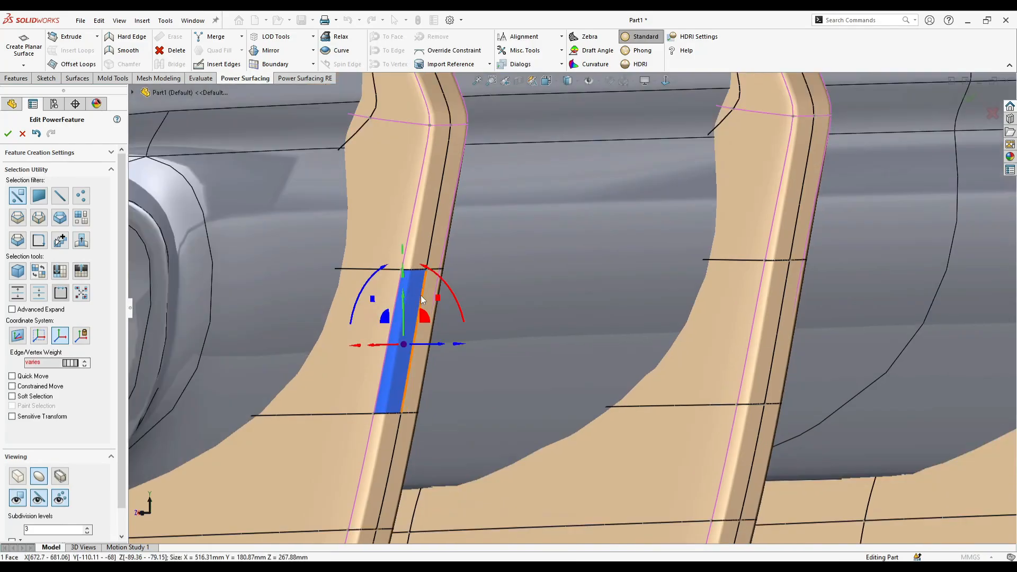
ctrl+click(432, 292)
middle_drag(550, 317, 396, 425)
ctrl+click(411, 469)
ctrl+click(385, 473)
ctrl+click(411, 270)
ctrl+click(430, 269)
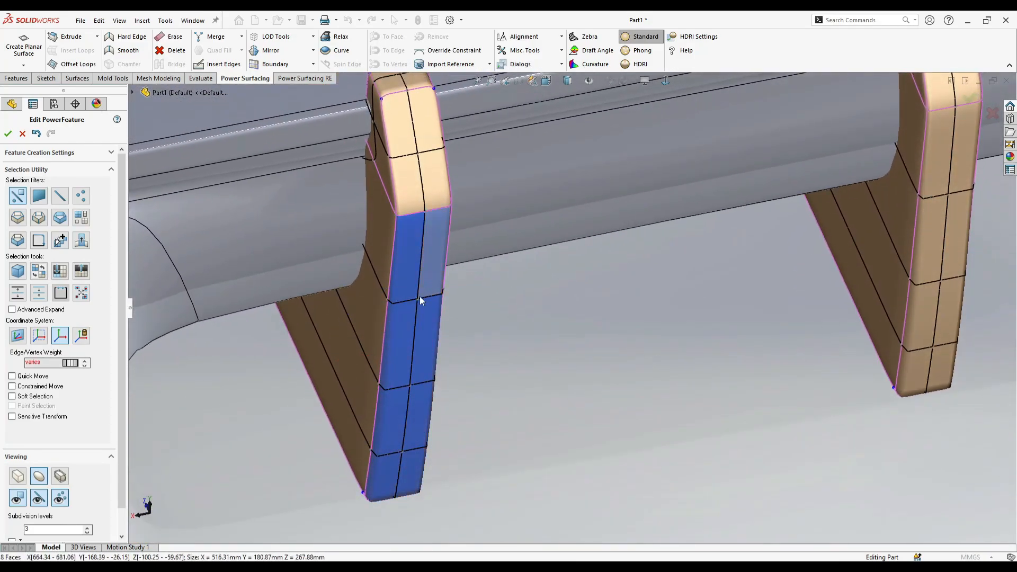
- Pull the lower rear edge of the outer fin slightly rearward to refine its side profile
middle_drag(419, 295, 428, 403)
drag(427, 427, 432, 434)
middle_drag(506, 414, 598, 354)
drag(546, 320, 557, 343)
middle_drag(557, 344, 581, 397)
click(580, 398)
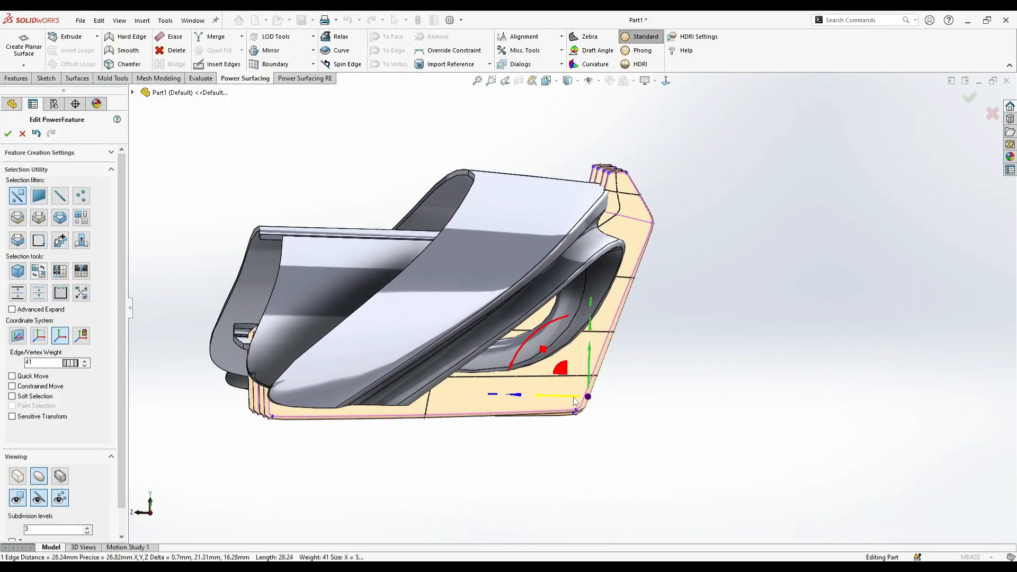
click(669, 395)
- Delete the three other fins, keeping only the reshaped outer fin
middle_drag(700, 335, 596, 318)
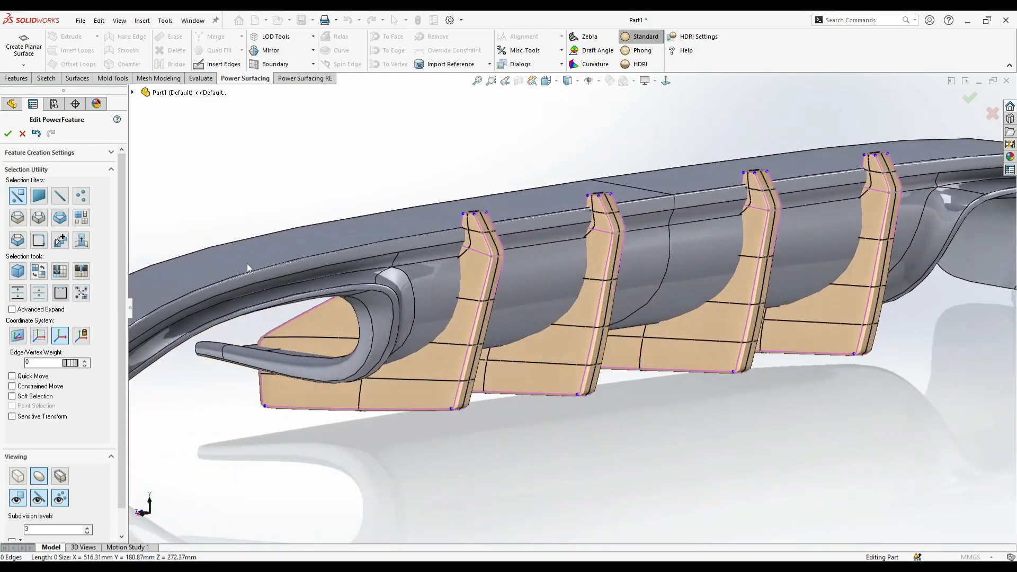
click(84, 218)
click(557, 325)
ctrl+click(708, 328)
ctrl+click(814, 329)
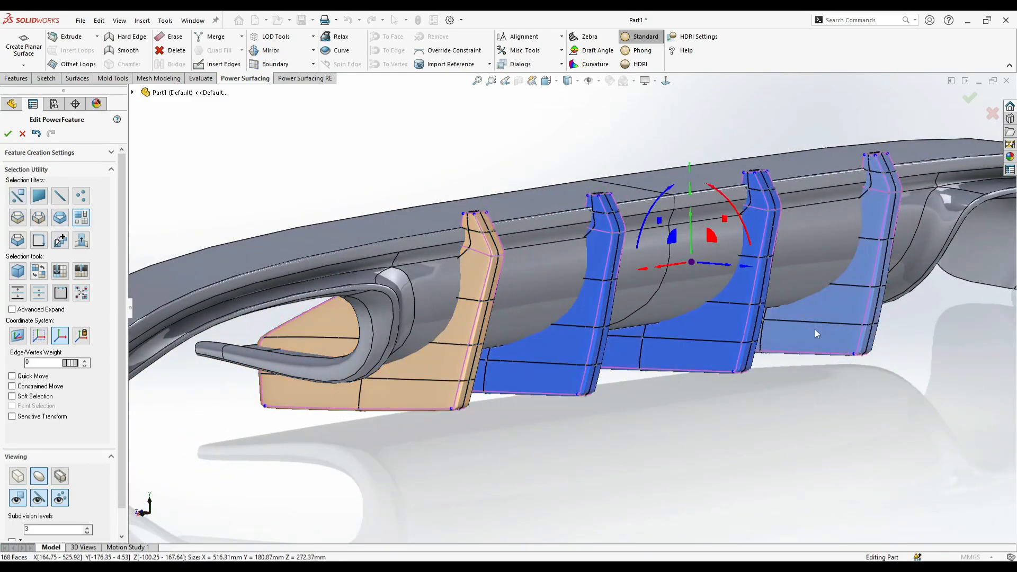
middle_drag(815, 329, 784, 327)
key(Delete)
- Copy the reshaped outer fin about 143 mm toward the centre of the diffuser
click(382, 374)
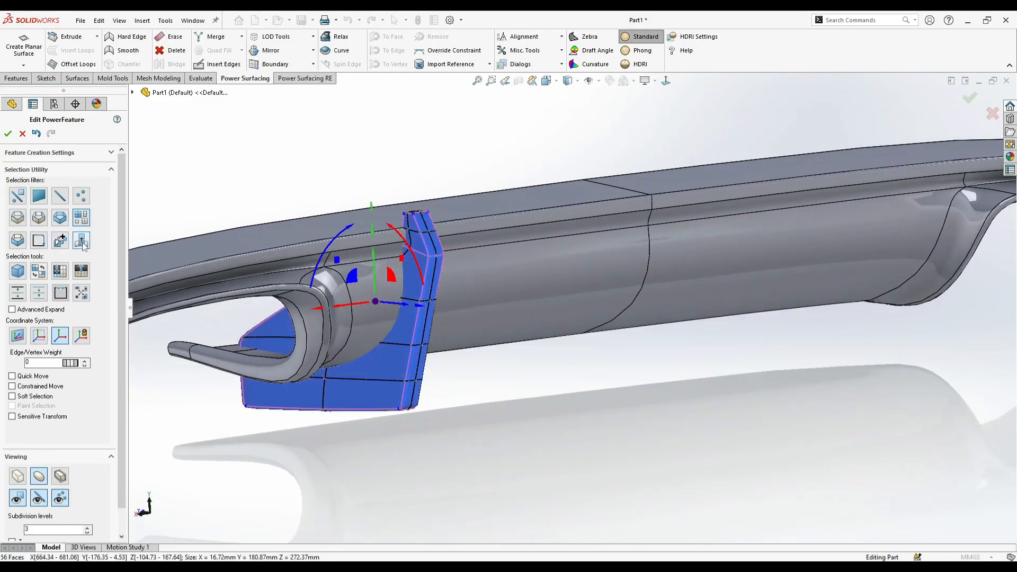
ctrl+drag(351, 304, 477, 309)
middle_drag(477, 309, 439, 308)
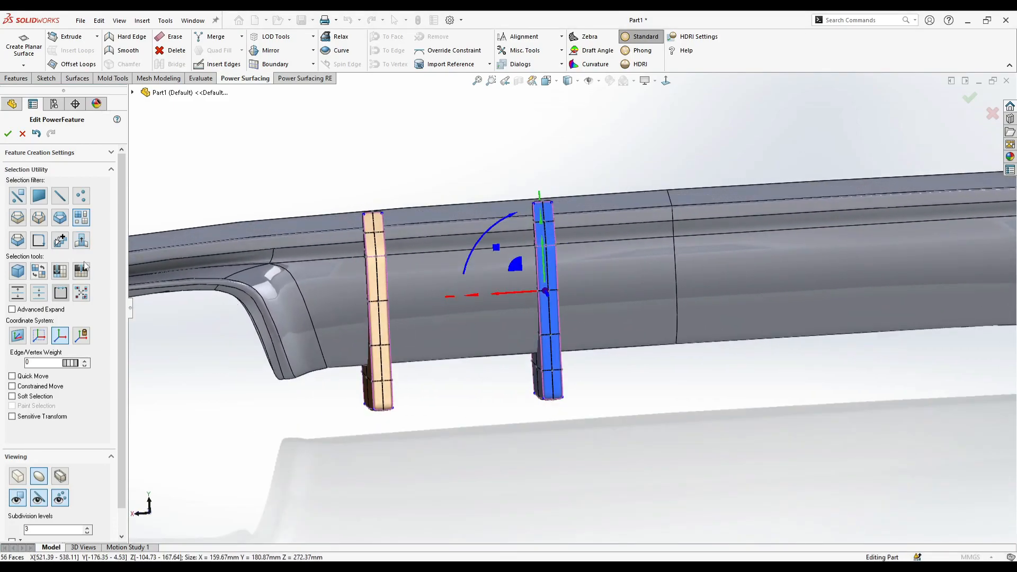
- Select both fins and copy the pair about 356 mm across to the opposite half of the diffuser
drag(590, 475, 199, 141)
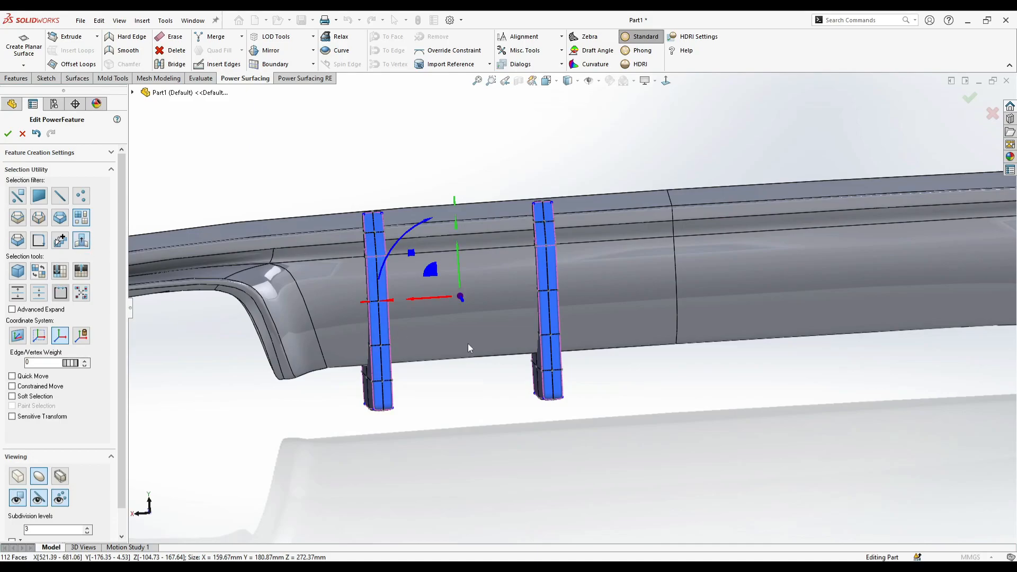
scroll(467, 343, up, 4)
ctrl+drag(473, 307, 717, 329)
middle_drag(714, 361, 710, 346)
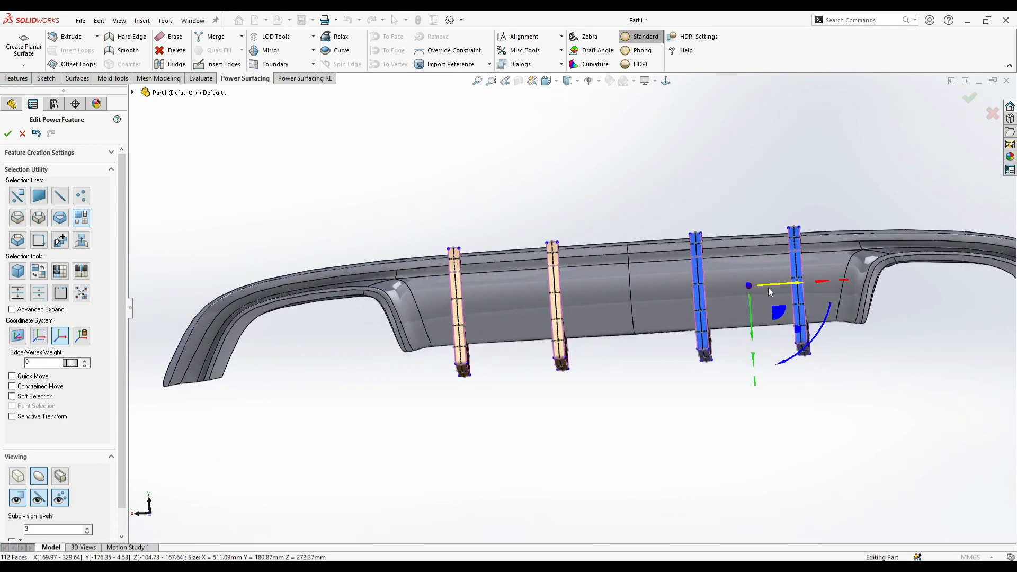
middle_drag(772, 288, 596, 300)
- Inspect the fin shapes against the diffuser body and accept the Power Surfacing edits
click(772, 427)
scroll(605, 216, down, 4)
scroll(589, 237, down, 4)
scroll(550, 401, up, 6)
middle_drag(504, 437, 504, 404)
scroll(506, 404, down, 3)
right_click(511, 401)
click(526, 383)
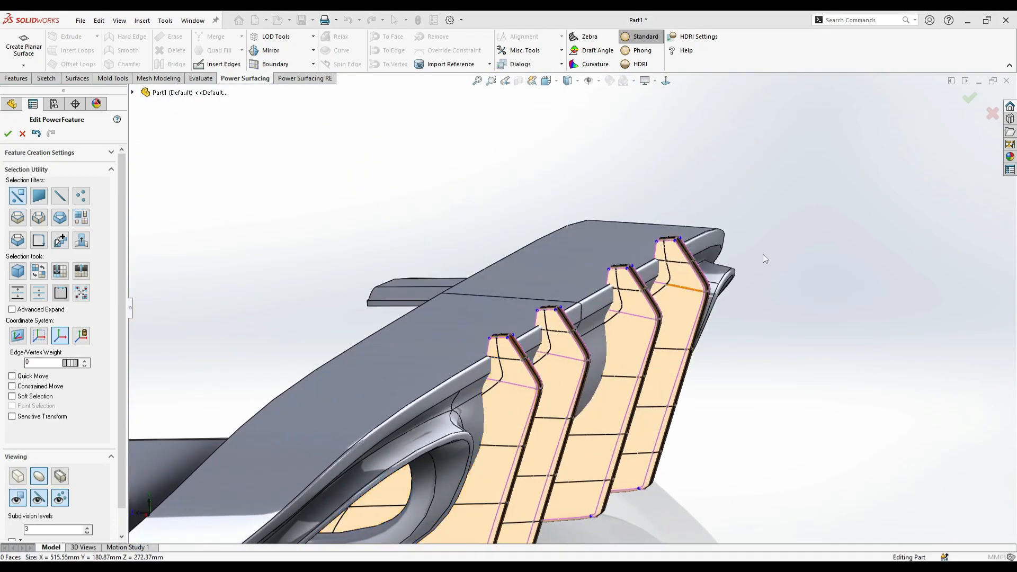
click(967, 99)
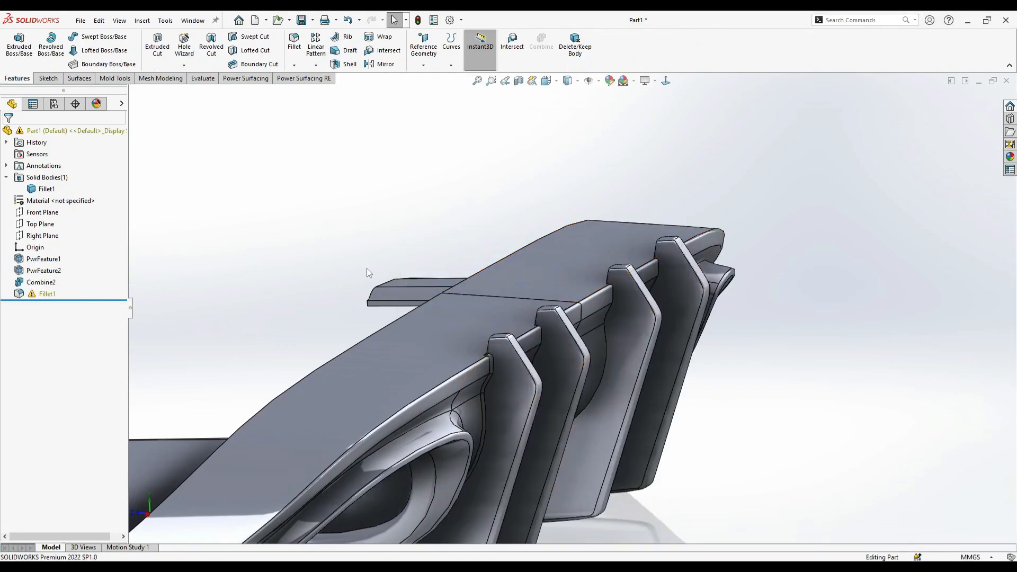
- Edit the fin junction fillet and remove its three missing edge references
right_click(47, 291)
right_click(30, 294)
click(41, 221)
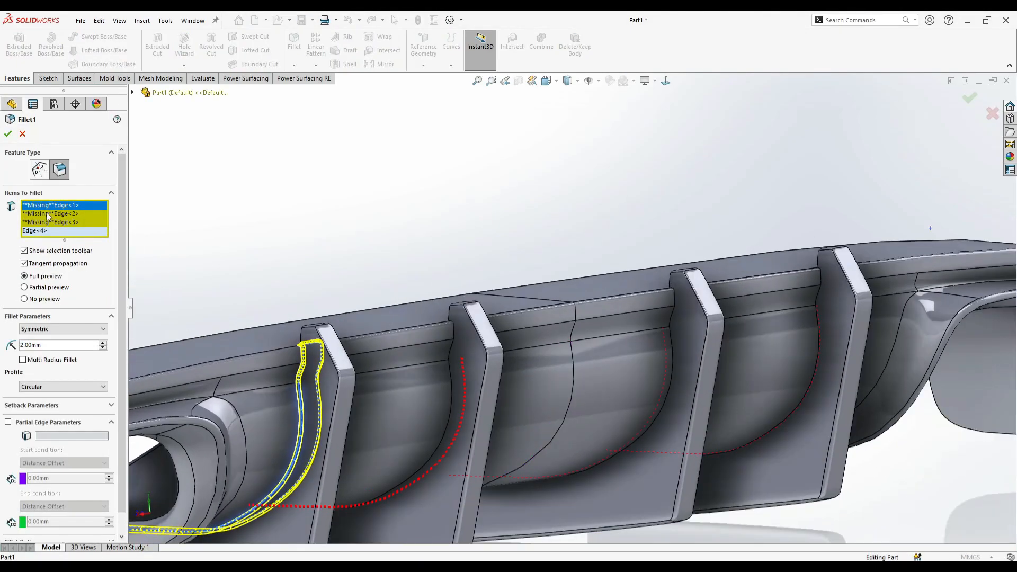
click(66, 222)
shift+click(70, 206)
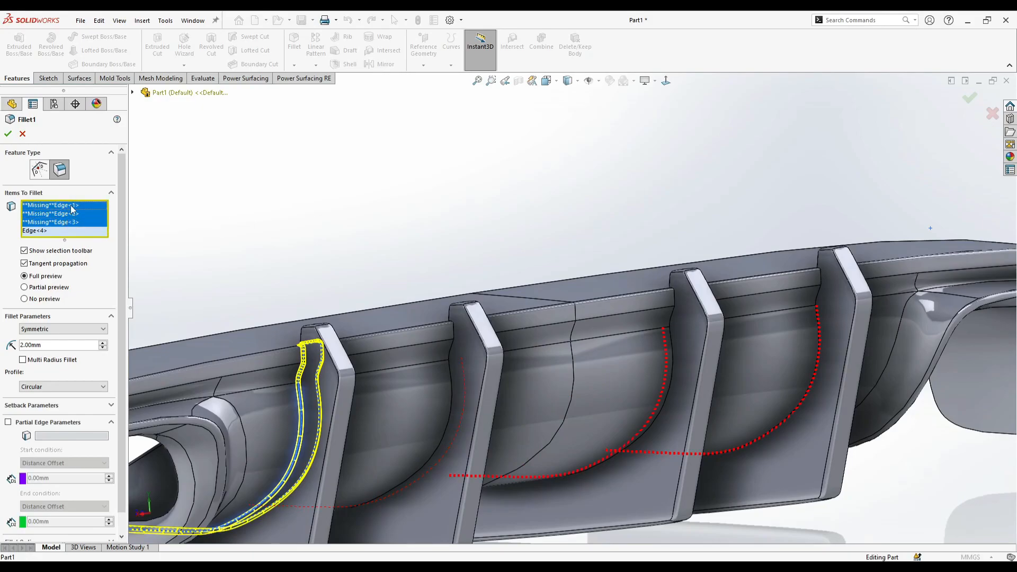
right_click(72, 206)
click(98, 263)
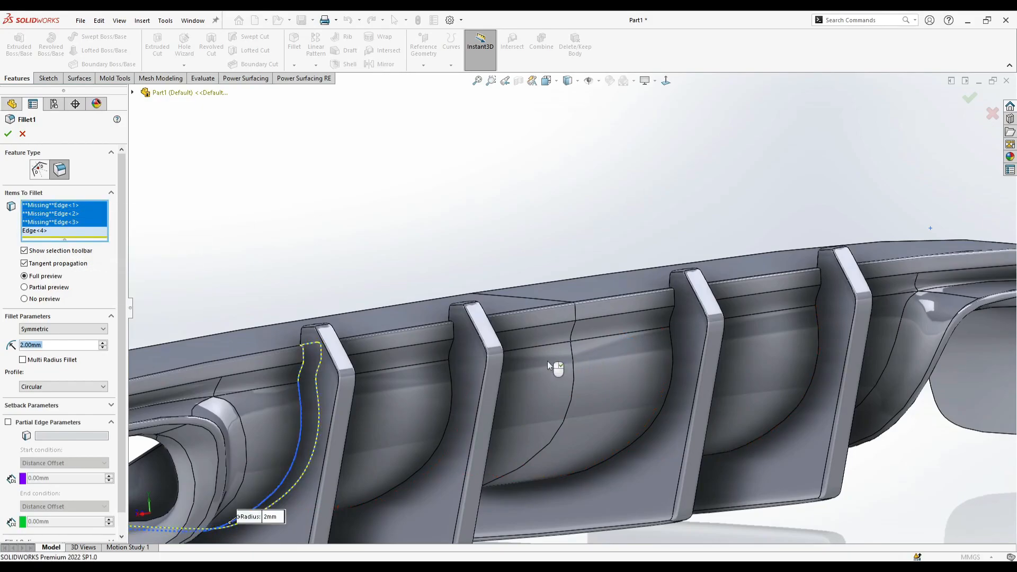
- Add the junction edges of the three other fins to the 2 mm fillet and accept it
click(673, 363)
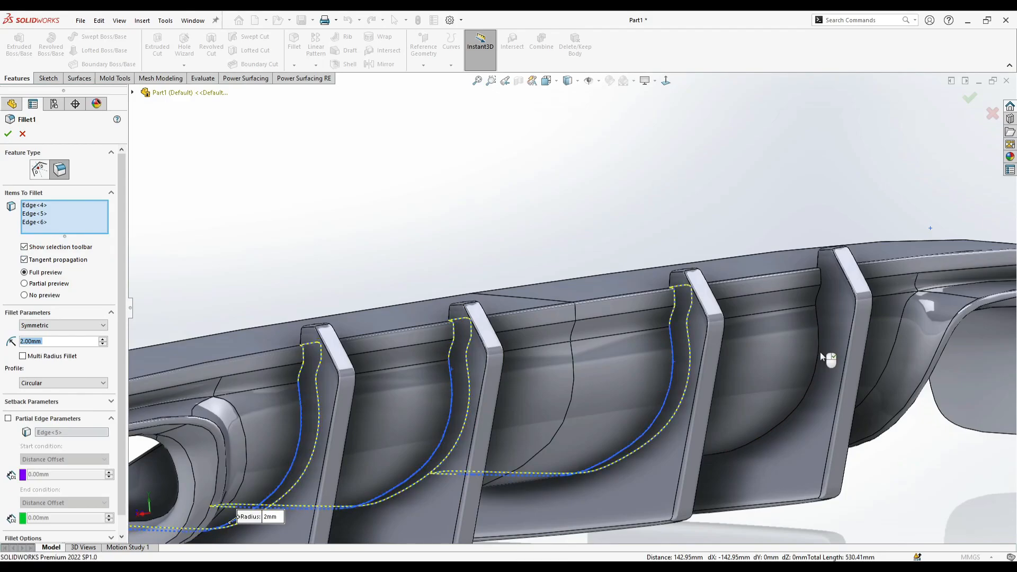
click(820, 351)
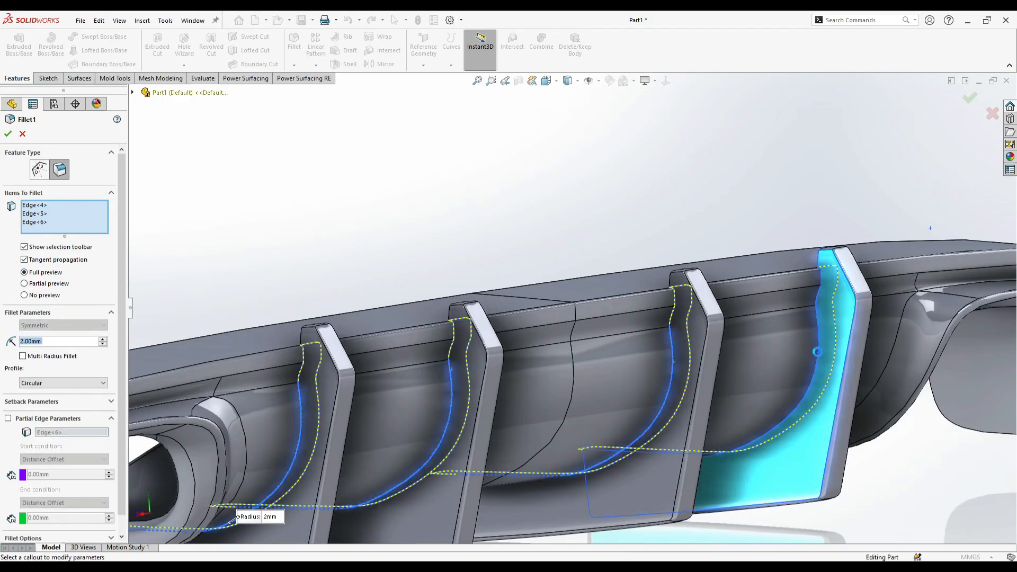
click(816, 351)
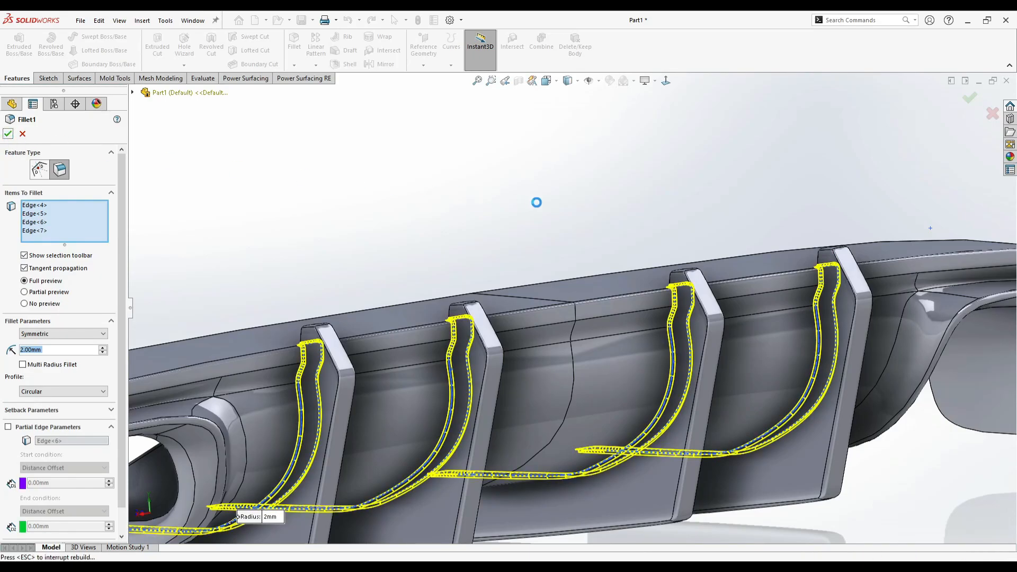
- Apply the textured plastic appearance PW-MT11010 to the whole diffuser body
scroll(373, 247, up, 4)
middle_drag(372, 247, 464, 366)
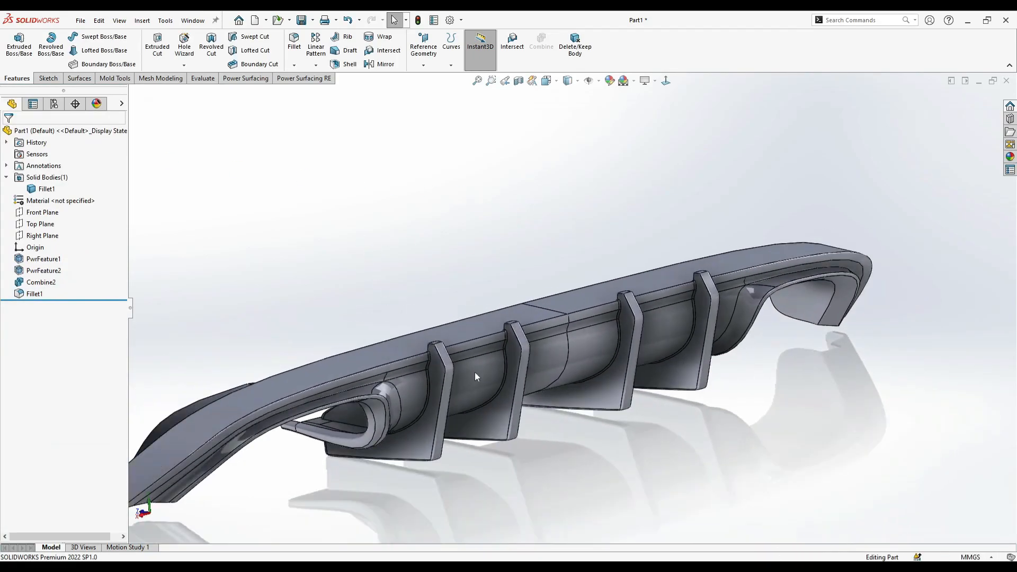
scroll(582, 344, up, 3)
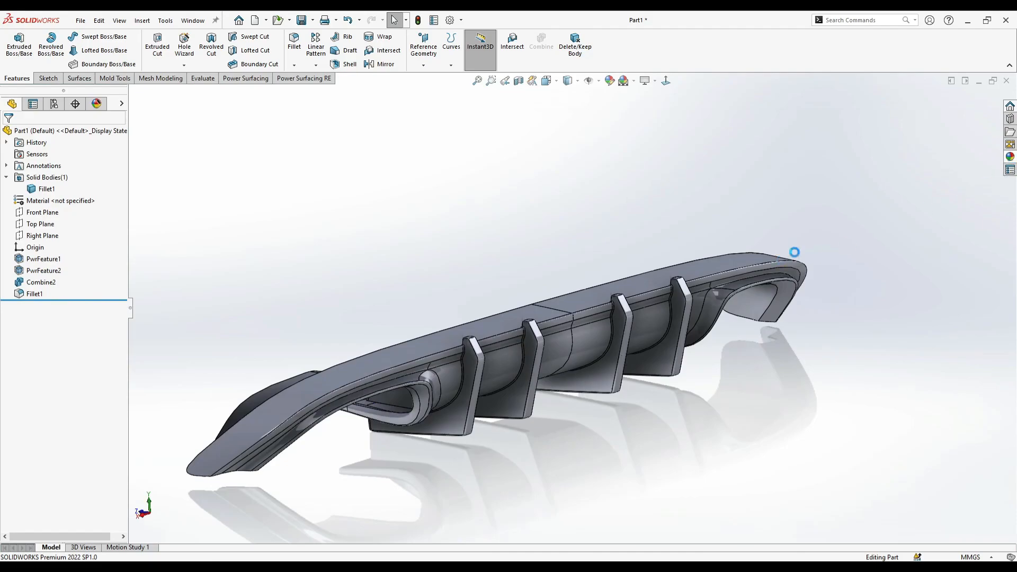
click(1010, 156)
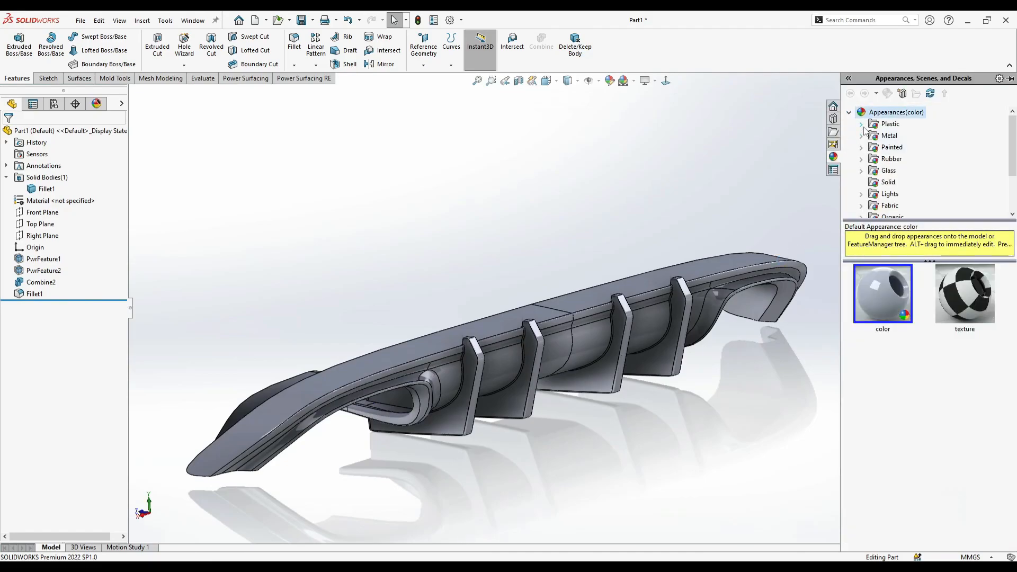
click(862, 125)
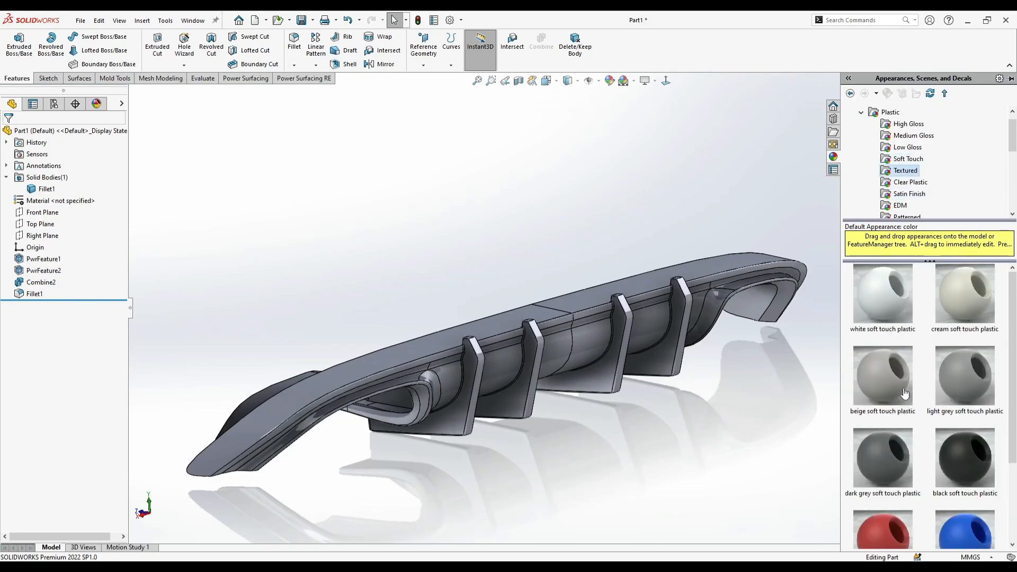
drag(935, 301, 649, 278)
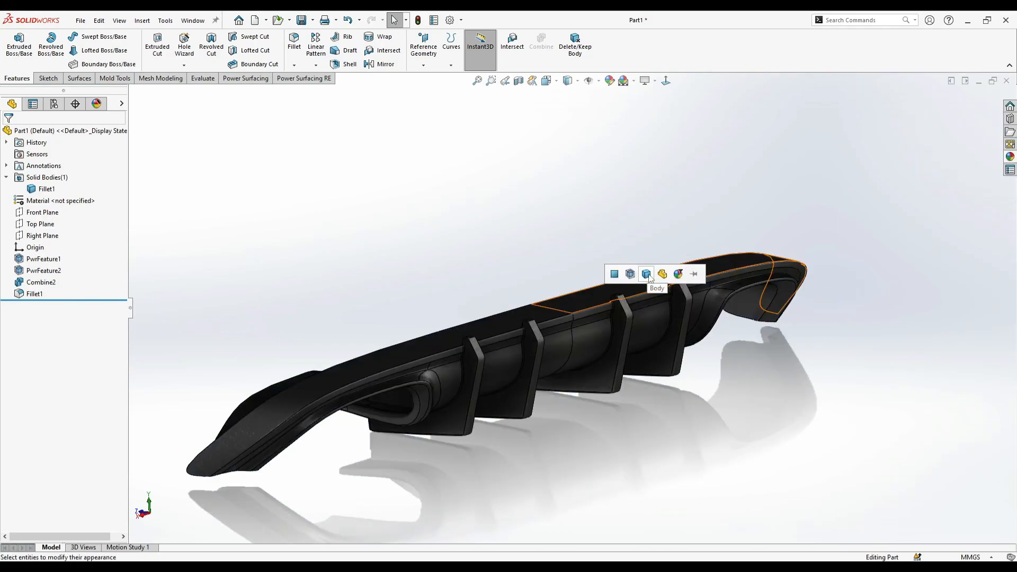
click(649, 277)
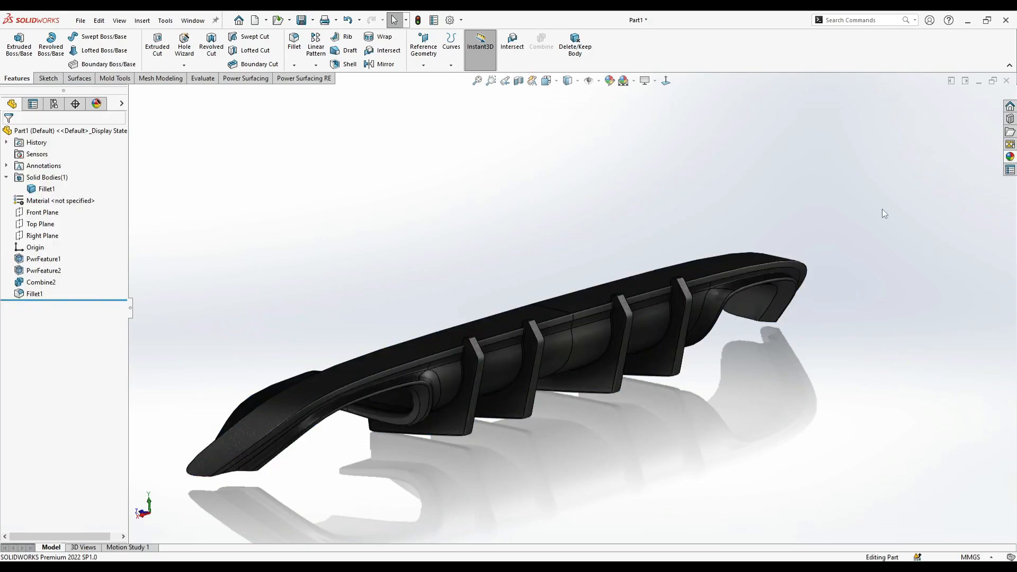
- Apply the composite appearance carbon fiber epoxy to the whole diffuser body
click(1009, 156)
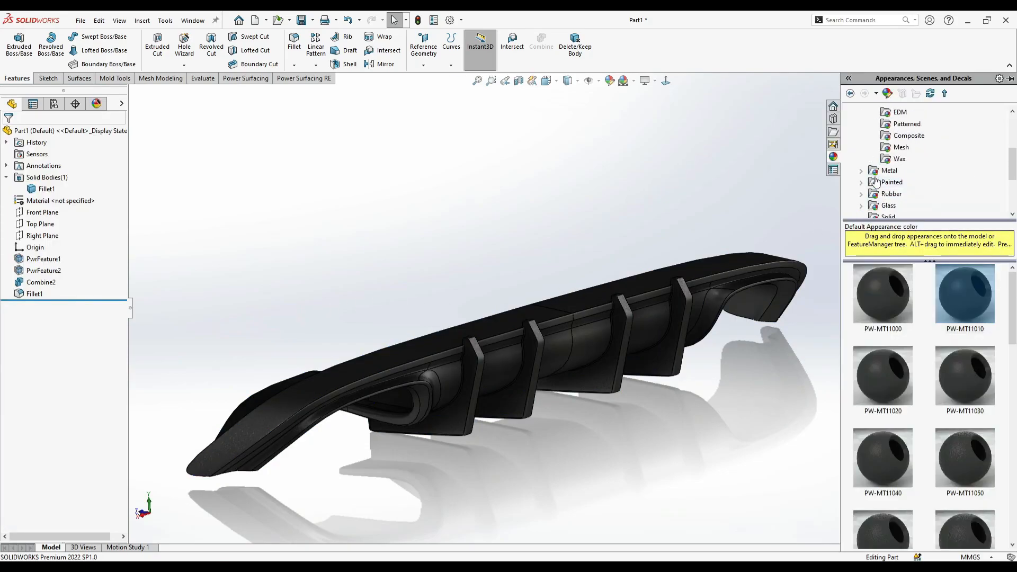
scroll(865, 186, up, 3)
click(907, 182)
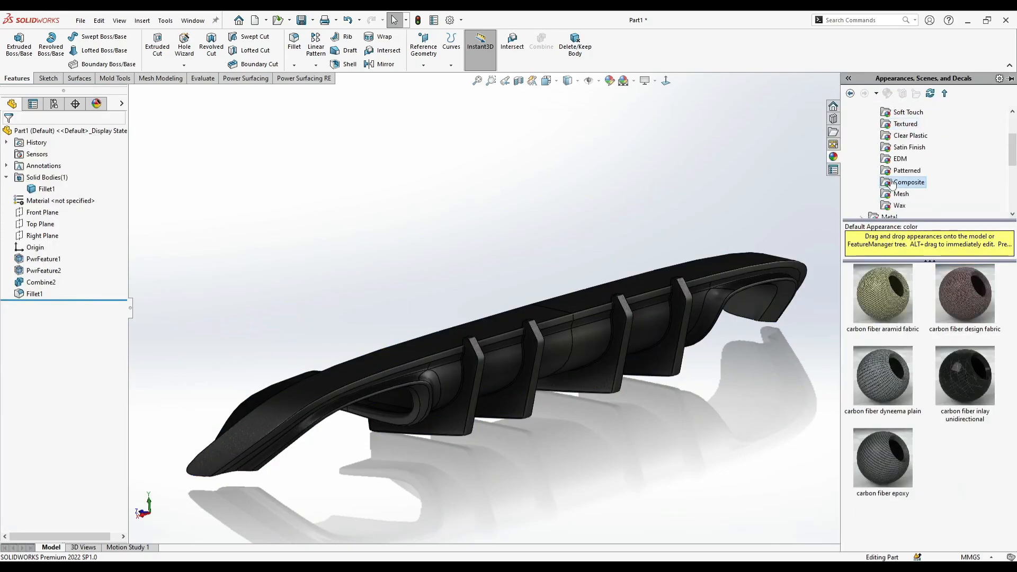
drag(883, 458, 572, 347)
click(601, 350)
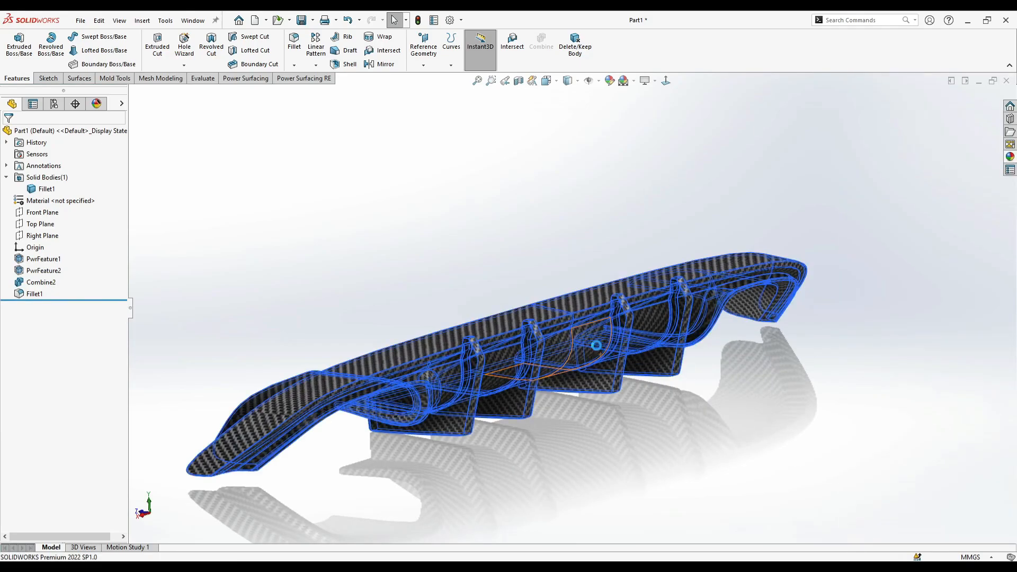
- Edit the body's carbon fiber epoxy appearance to a finer weave and accept the change
right_click(601, 350)
click(673, 301)
click(697, 349)
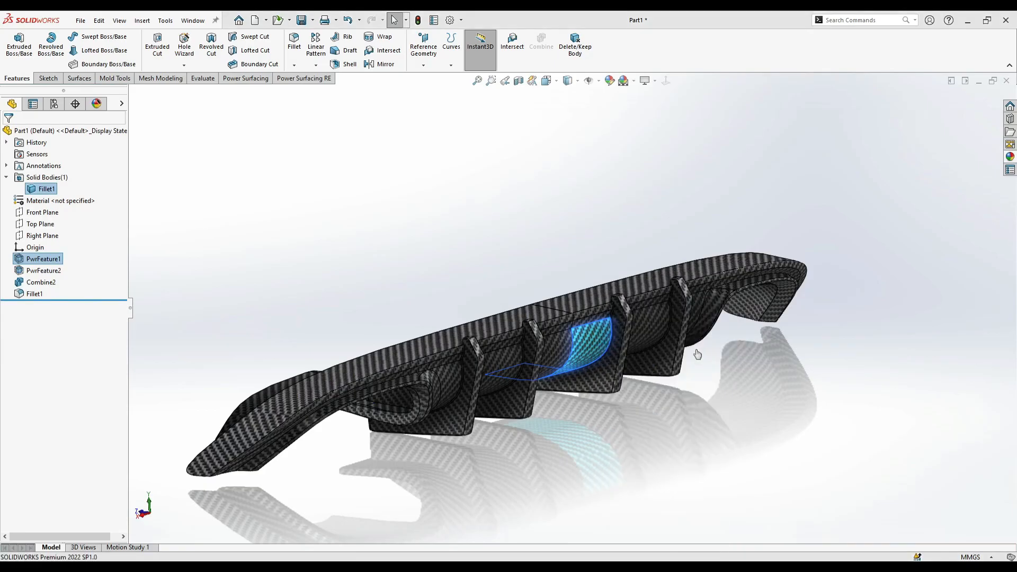
scroll(471, 405, down, 5)
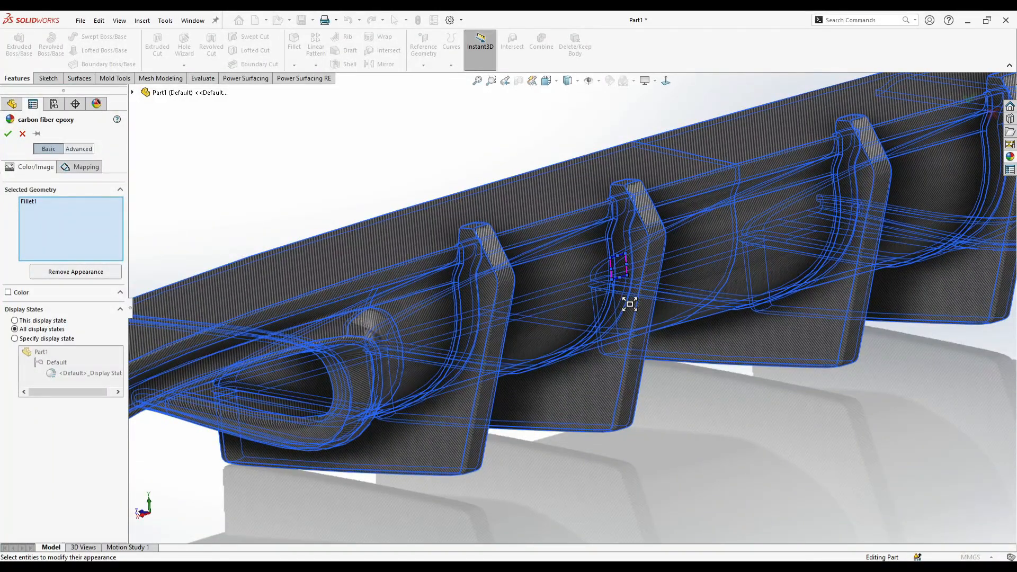
click(8, 134)
- Change the scene behind the diffuser to a plain white background
scroll(366, 178, up, 2)
middle_drag(395, 197, 466, 206)
scroll(503, 162, up, 3)
click(619, 88)
middle_drag(609, 164, 614, 199)
- Examine the carbon fiber finish on the diffuser's upper surface, ends and fins from several angles
middle_drag(624, 245, 388, 419)
scroll(392, 405, down, 2)
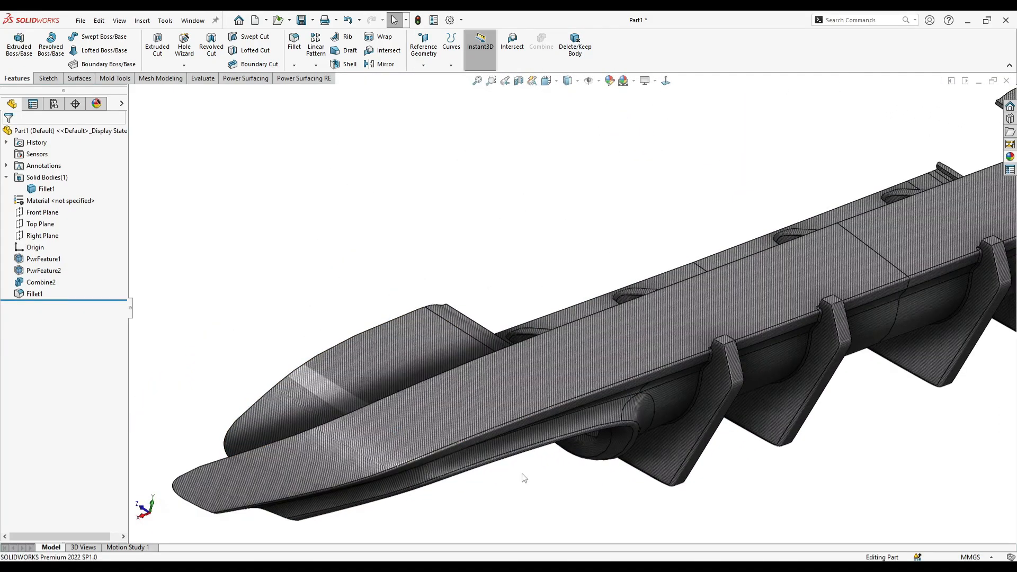
middle_drag(523, 478, 507, 375)
scroll(551, 347, up, 1)
right_click(551, 347)
click(441, 256)
middle_drag(441, 256, 541, 190)
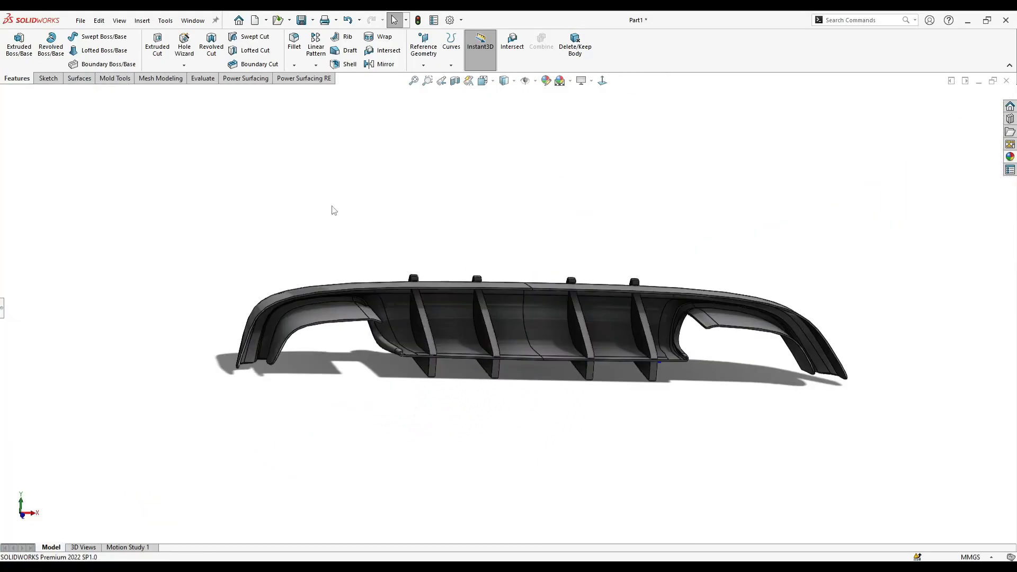
- Create a reference plane parallel to the Front Plane at an offset of about 35 mm
click(42, 215)
middle_drag(170, 222, 287, 227)
ctrl+drag(473, 296, 486, 347)
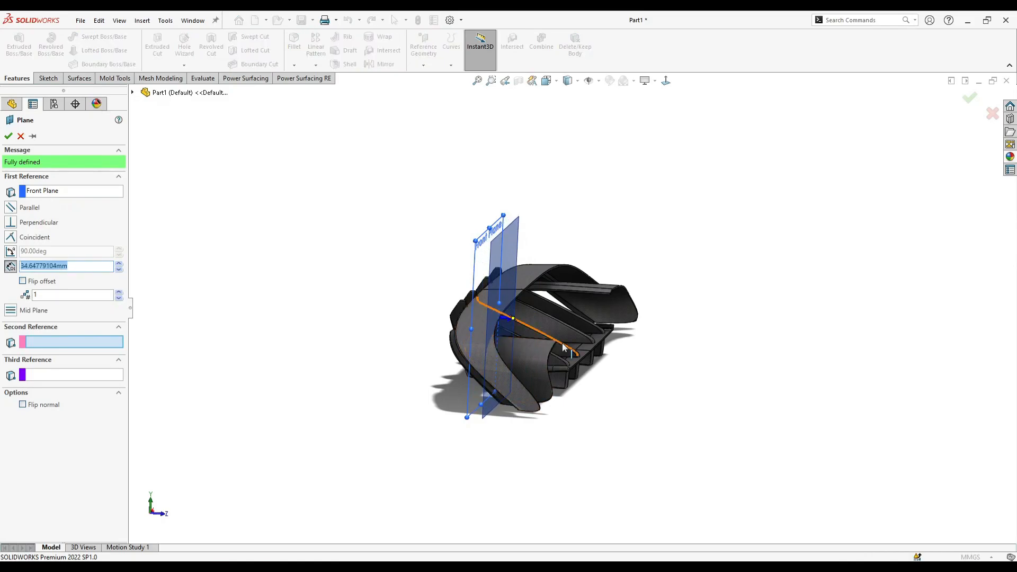
middle_drag(562, 346, 509, 339)
click(8, 136)
- On the new plane, sketch a closed four-sided profile about 31 mm long and 4 mm high within the diffuser's upper lip, beside the outer fin
middle_drag(565, 195, 461, 201)
drag(420, 212, 751, 200)
key(ctrl+8)
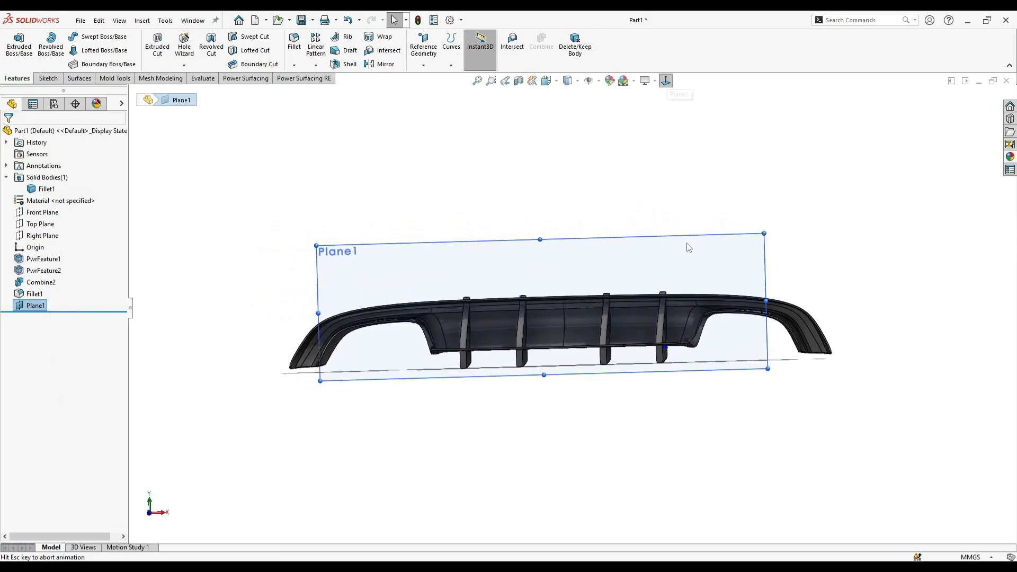
right_click(672, 249)
click(695, 229)
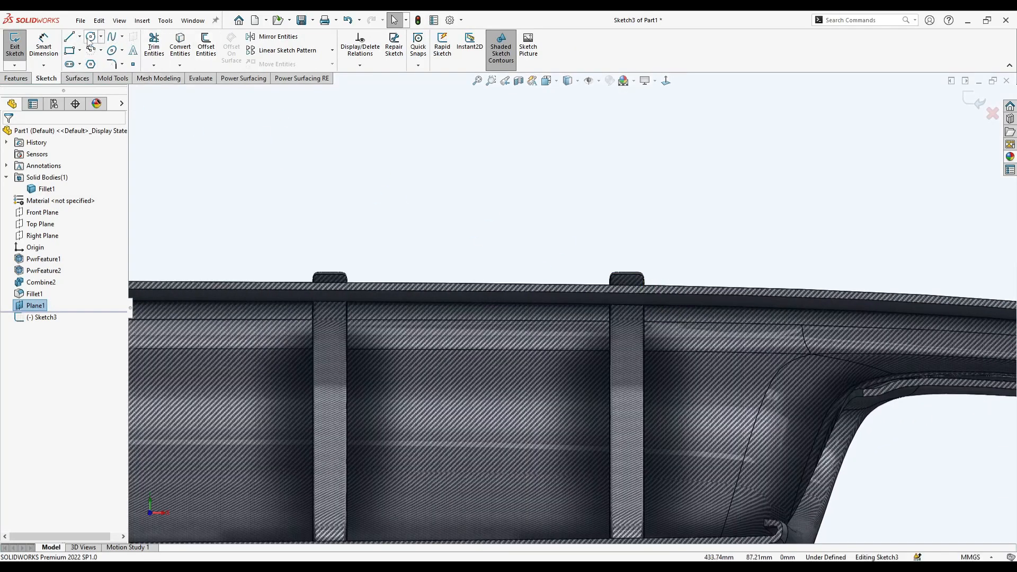
key(l)
scroll(609, 316, down, 3)
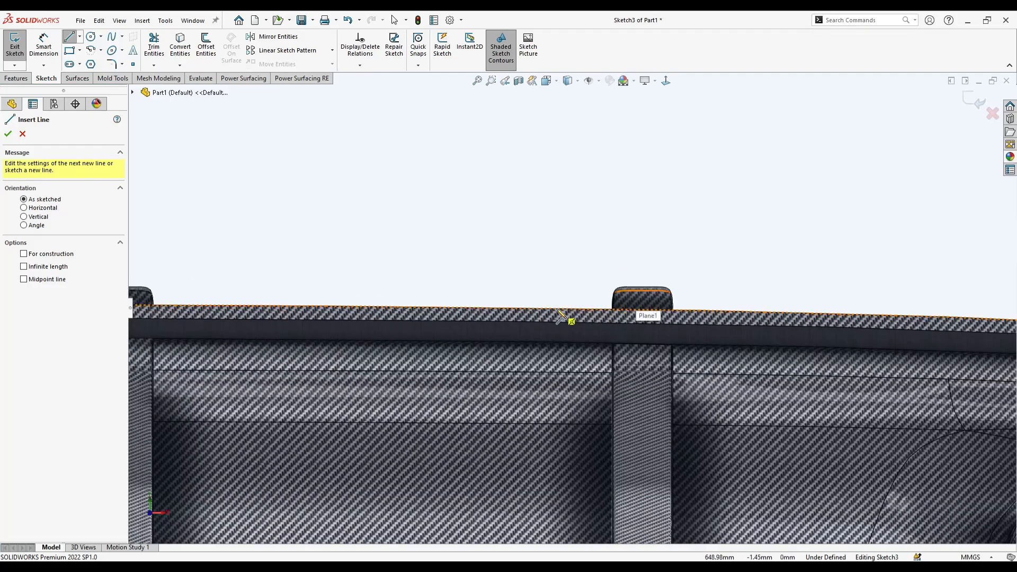
scroll(563, 316, up, 5)
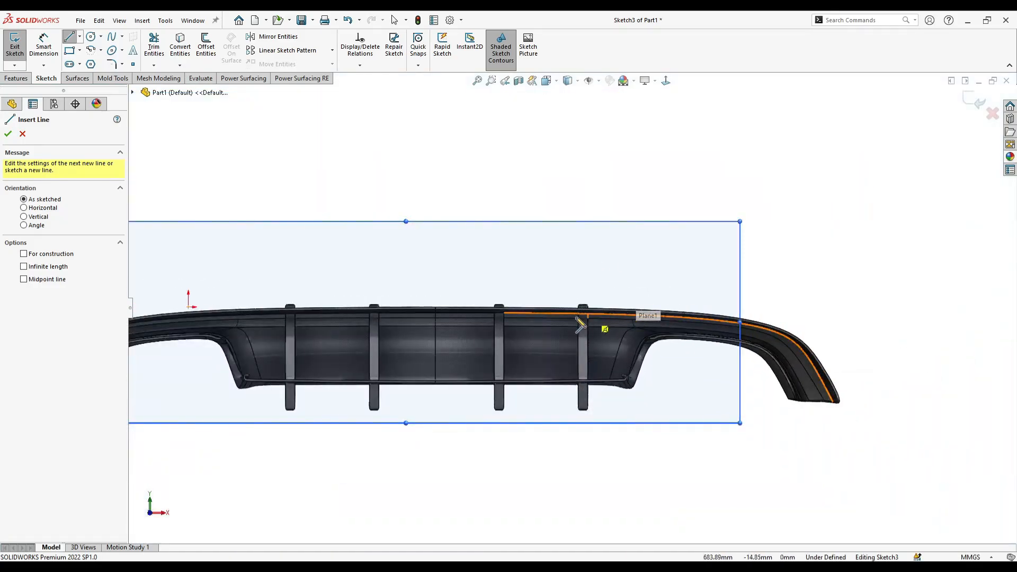
scroll(612, 320, down, 3)
click(647, 312)
scroll(607, 314, down, 3)
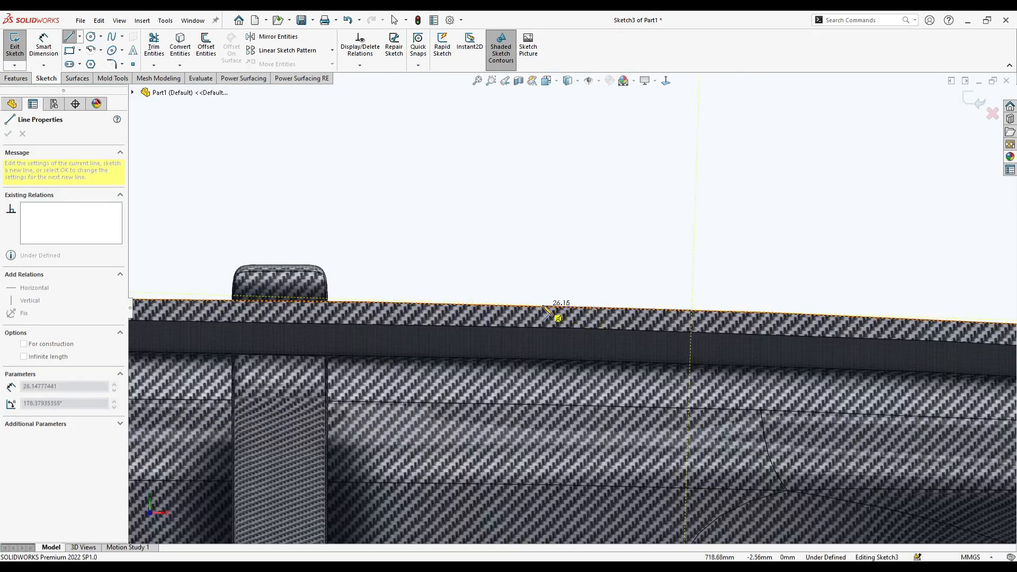
click(516, 306)
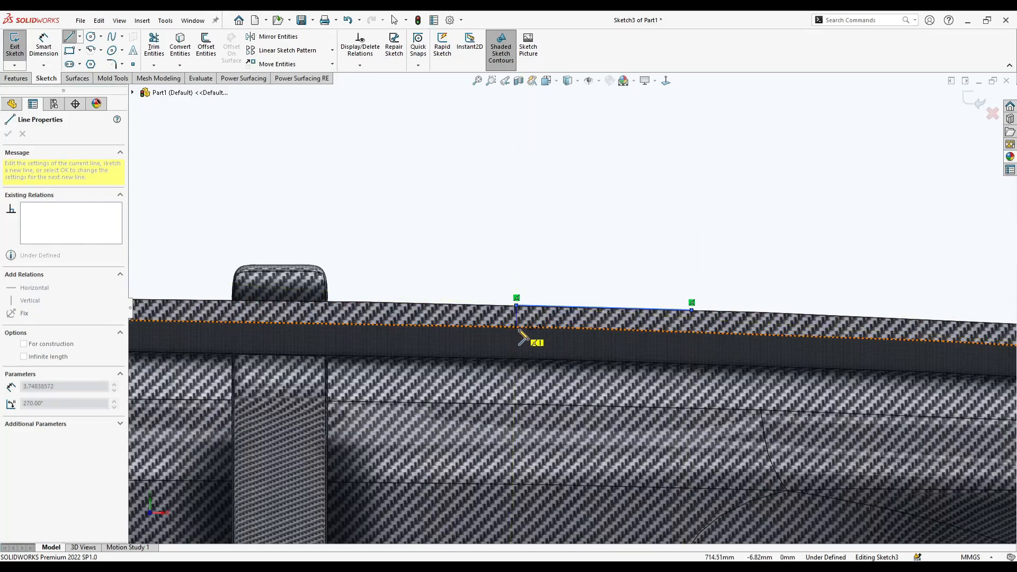
click(516, 326)
click(693, 332)
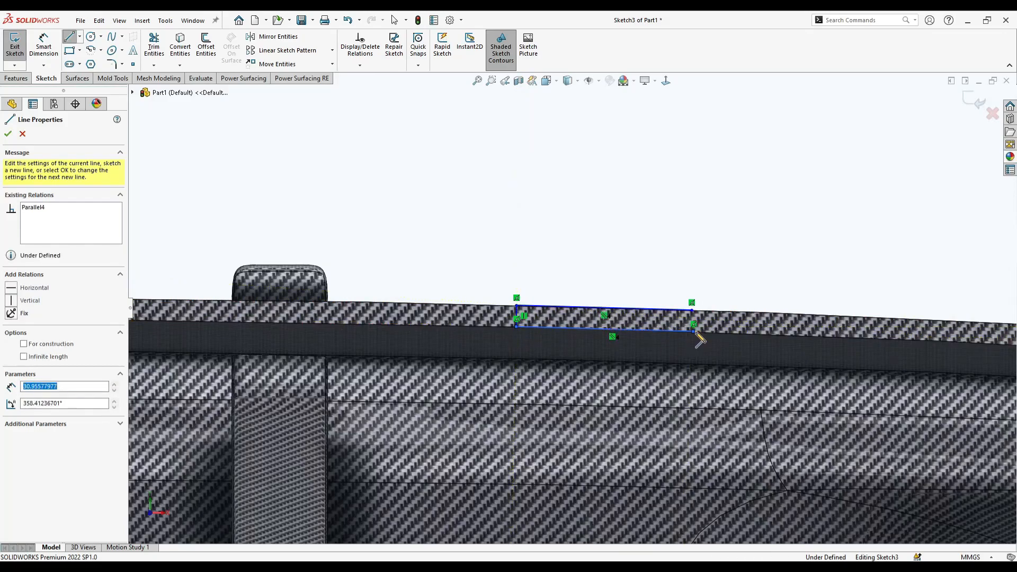
click(692, 310)
scroll(669, 316, down, 5)
key(Escape)
- Delete the two long sides of the profile, keeping only its two short end lines
scroll(631, 320, down, 1)
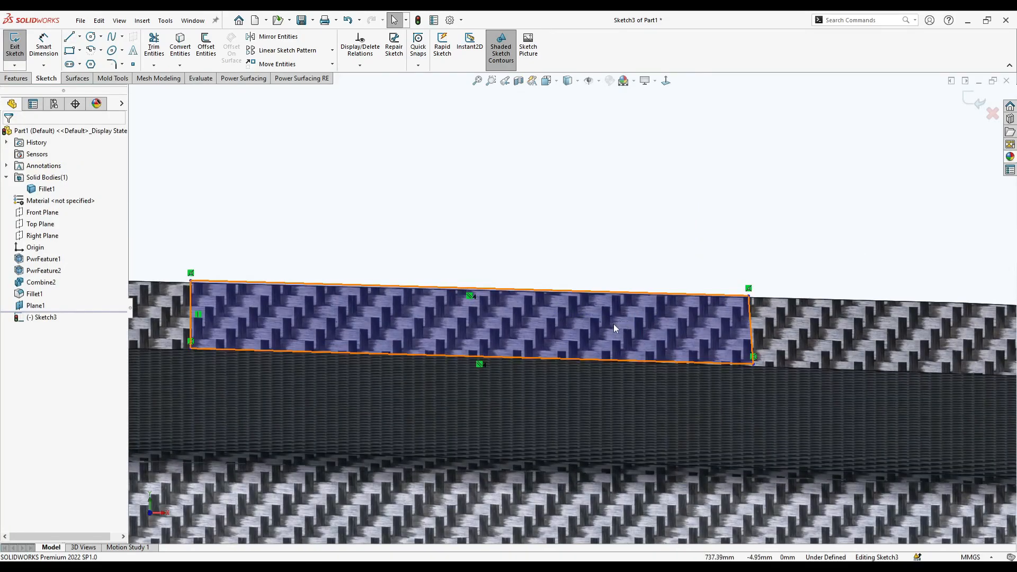
click(407, 286)
key(Delete)
click(364, 353)
key(Delete)
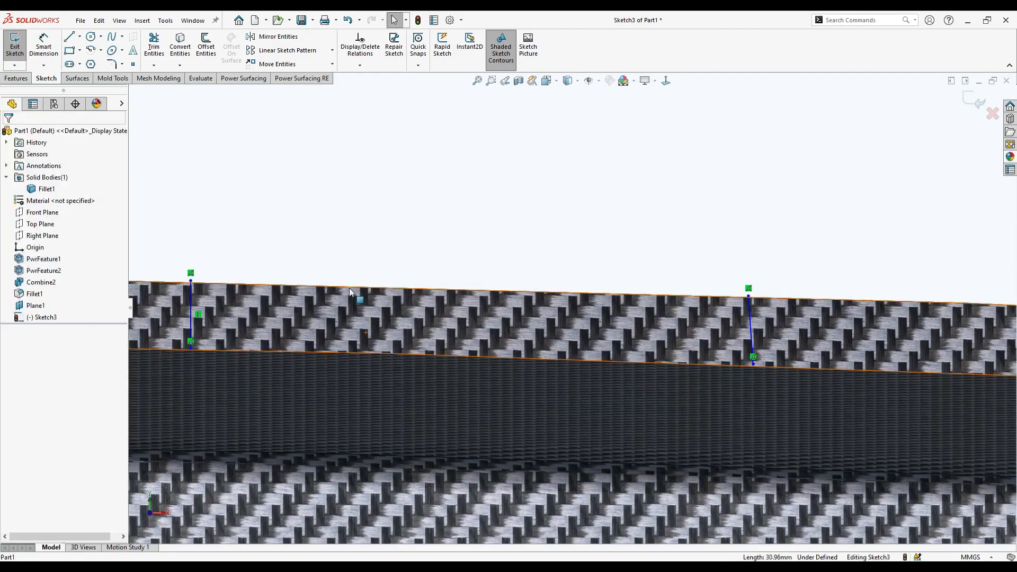
- Convert the lip's upper and lower edges into sketch curves
click(361, 291)
click(362, 287)
ctrl+click(359, 357)
click(182, 53)
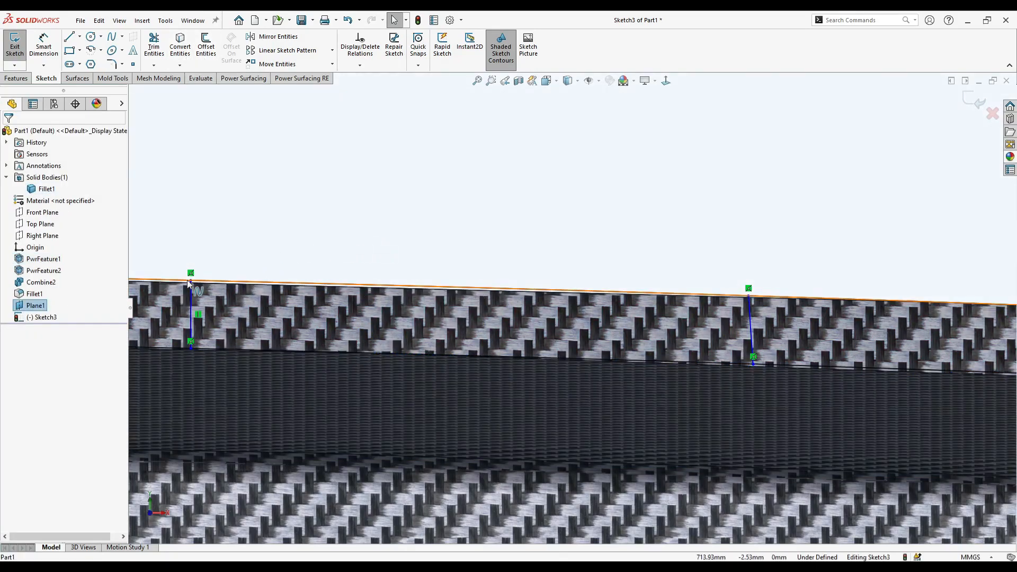
- Trim the converted lip edges outside the two end lines to leave a closed profile
click(153, 47)
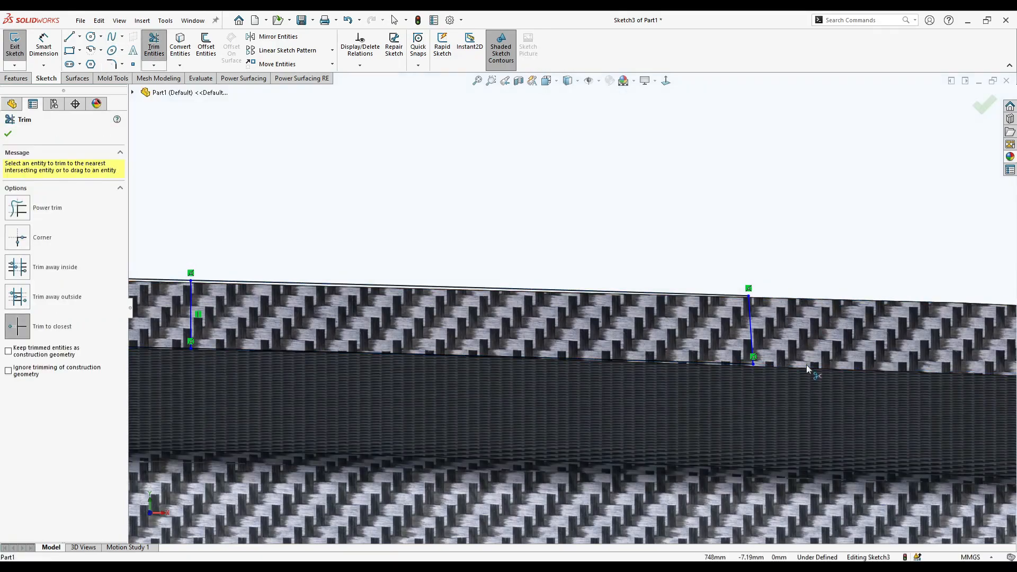
click(169, 348)
click(163, 278)
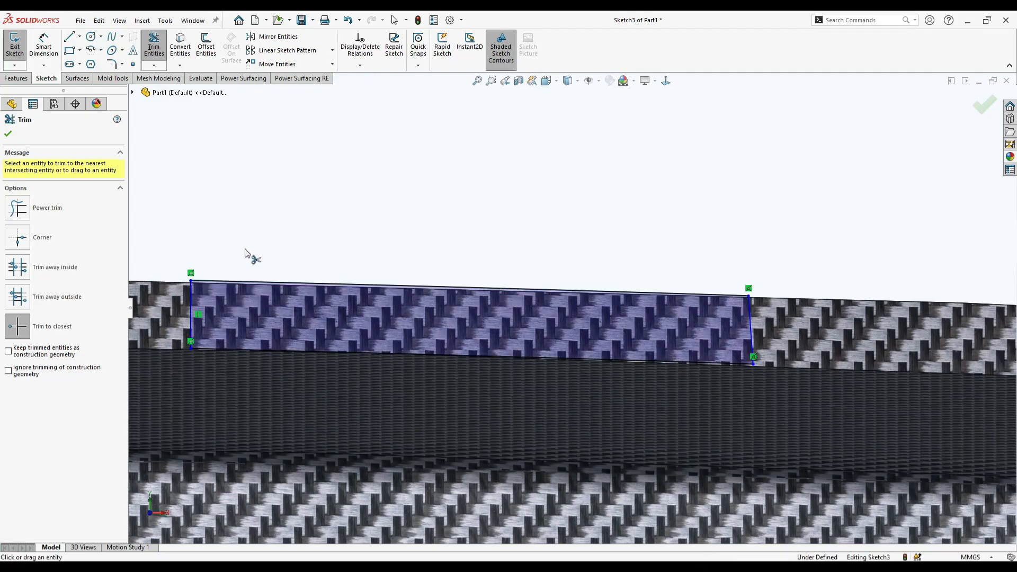
key(Escape)
- Try to dimension the length of the profile's upper curved edge
scroll(545, 313, up, 5)
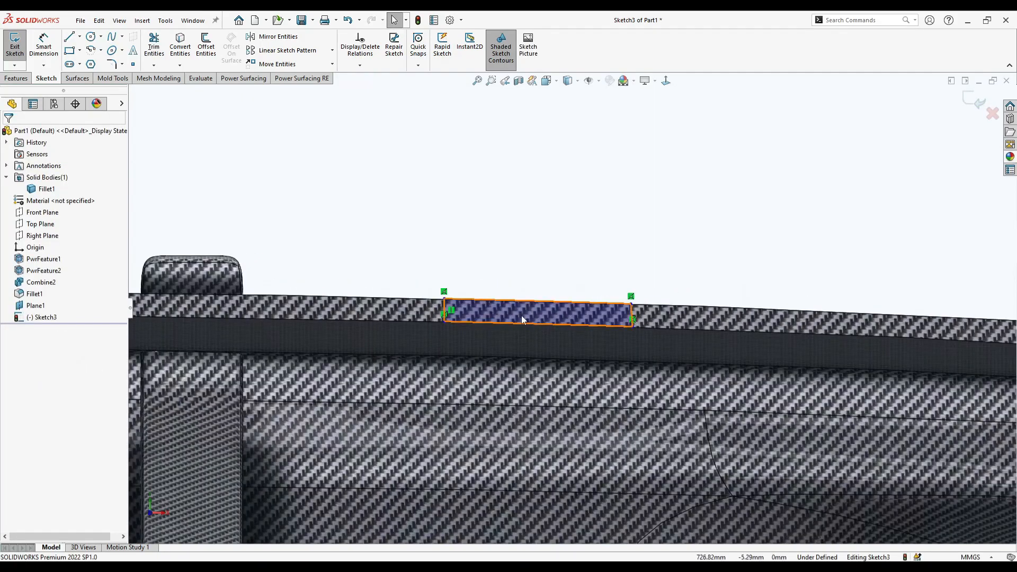
scroll(561, 302, up, 8)
scroll(551, 296, down, 3)
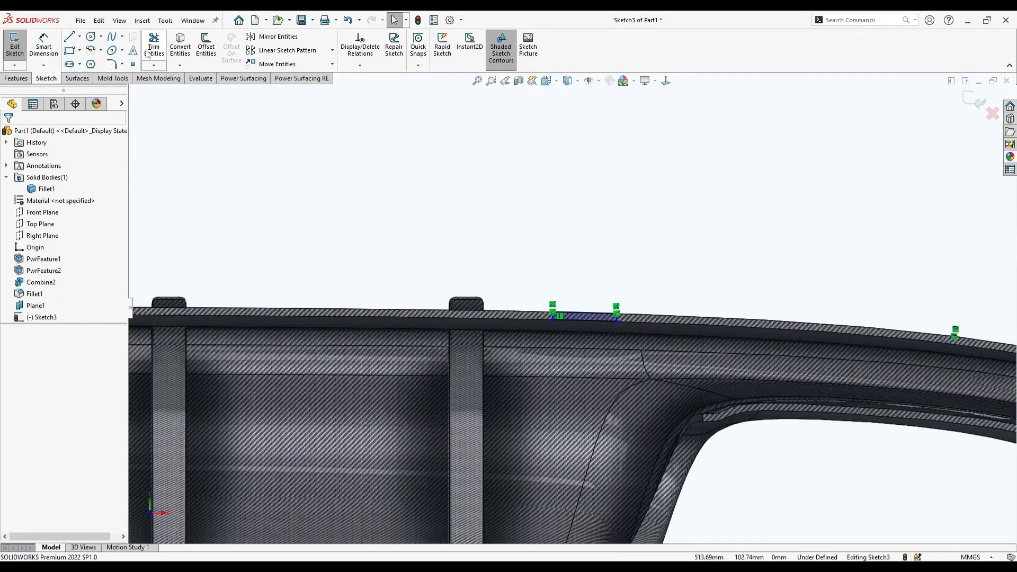
click(42, 47)
scroll(604, 314, down, 2)
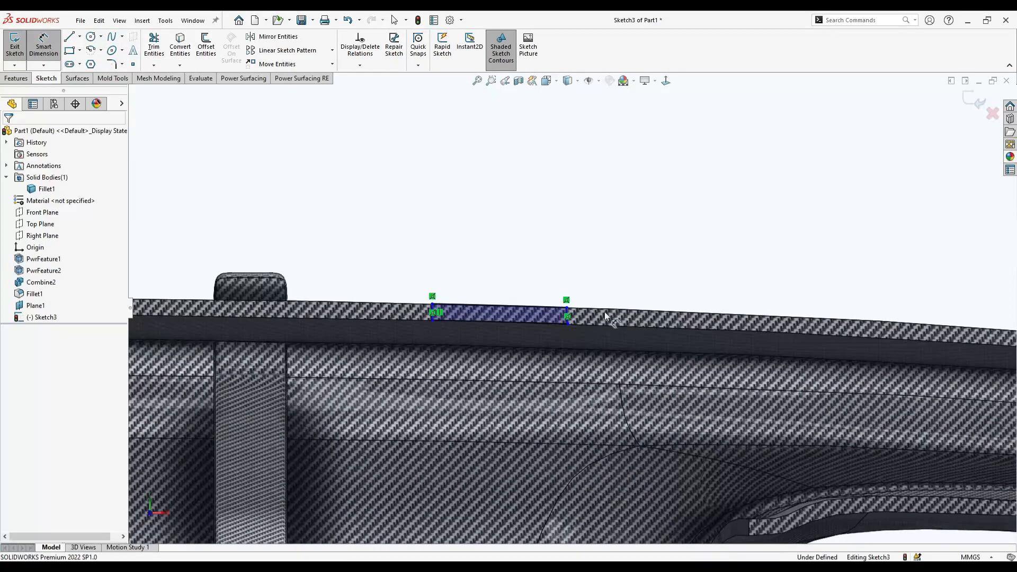
click(501, 306)
click(410, 284)
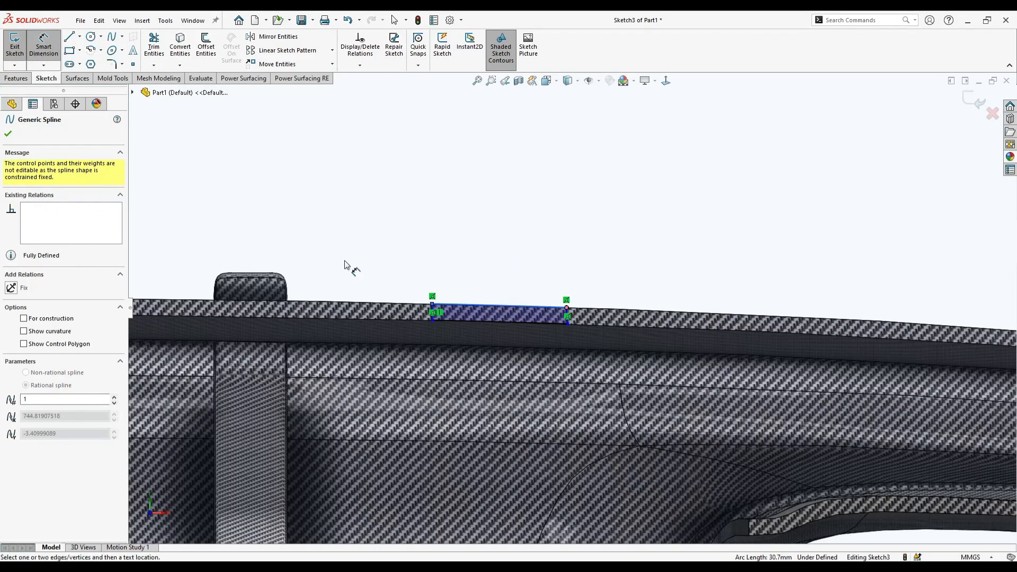
click(8, 134)
click(475, 303)
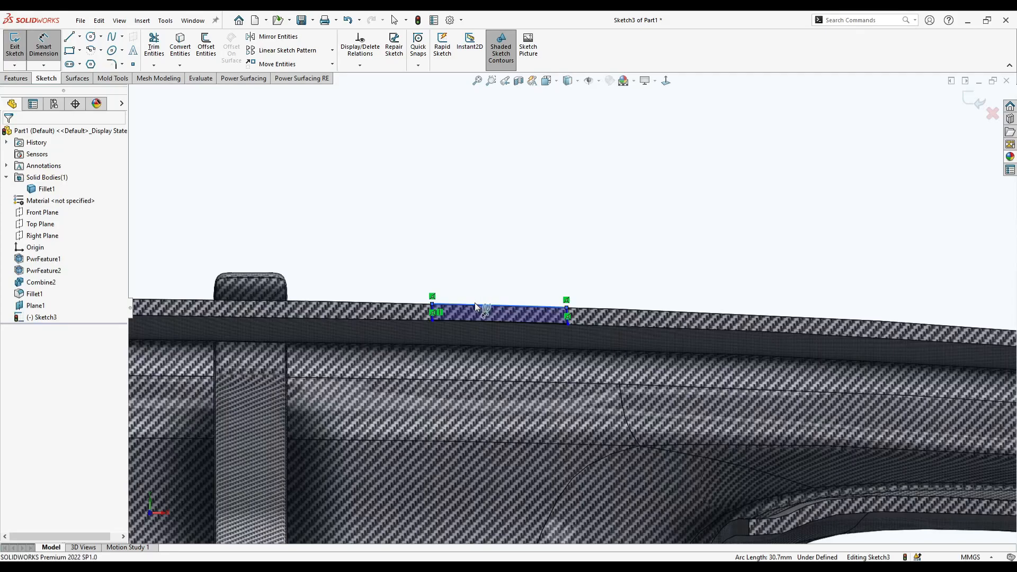
key(Escape)
- Start a boss extrusion of the tab profile with the Up To Body end condition and the diffuser as the target body
scroll(485, 309, down, 3)
scroll(485, 309, down, 3)
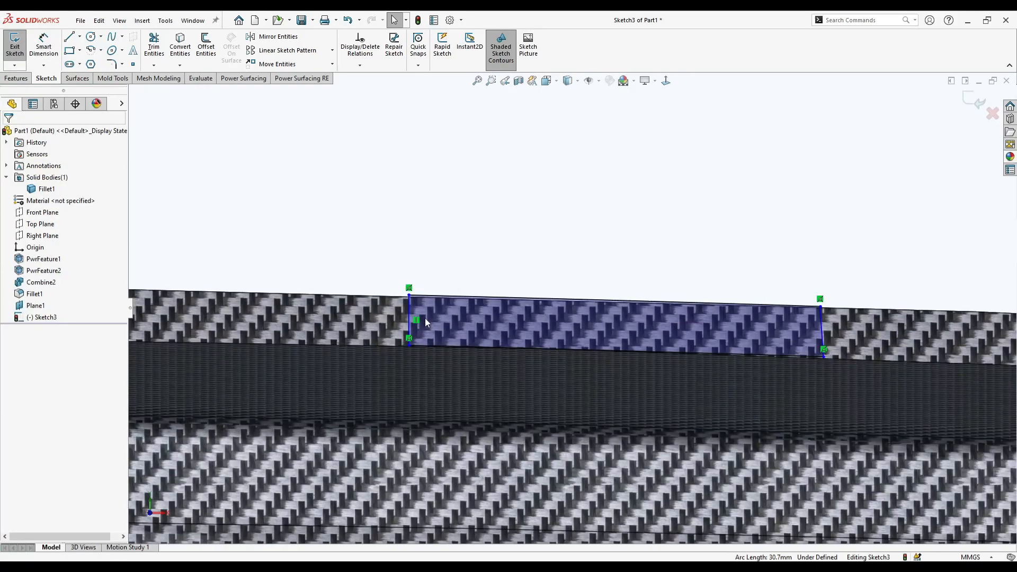
scroll(550, 328, up, 4)
click(16, 78)
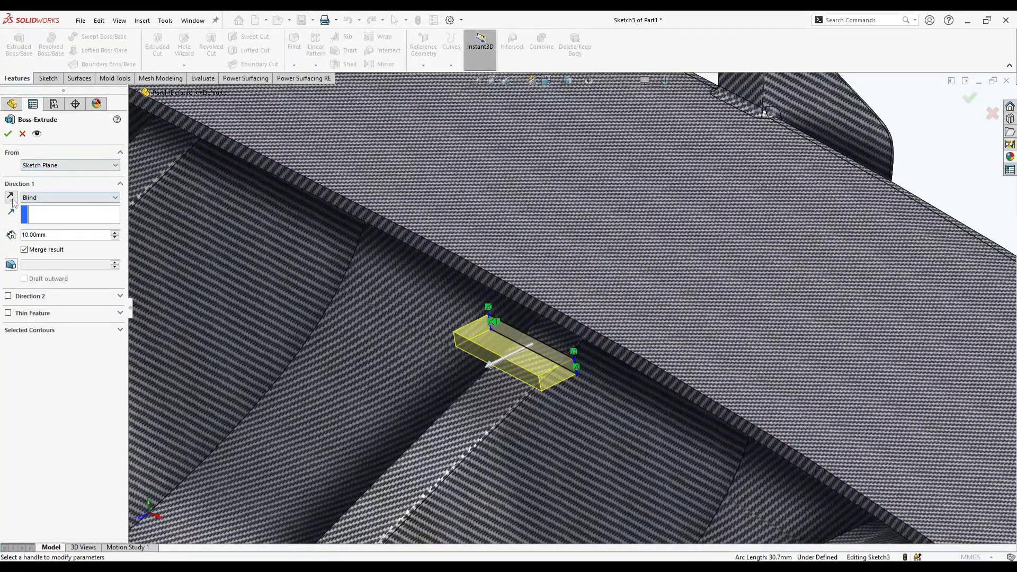
click(11, 197)
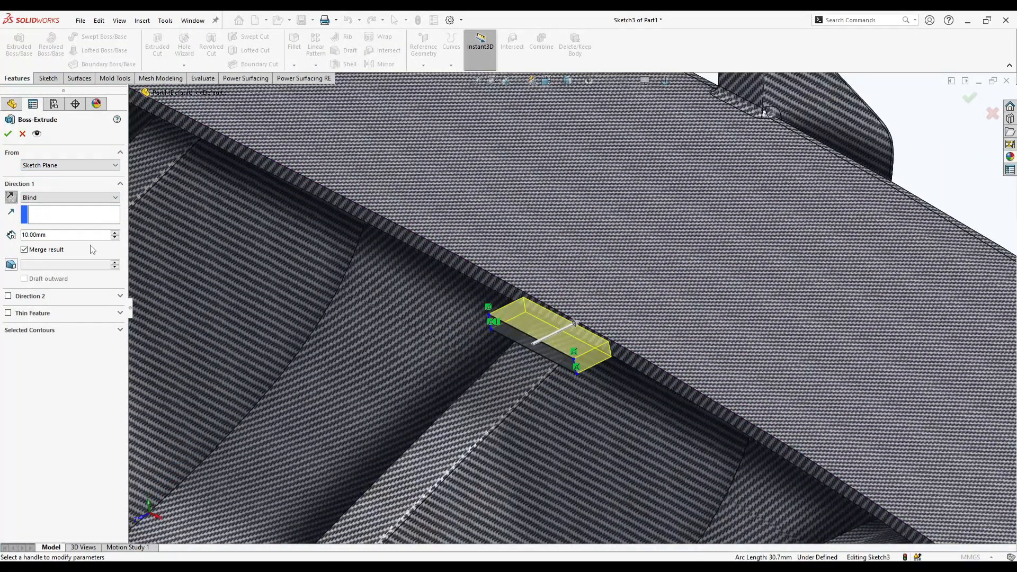
click(74, 198)
click(80, 249)
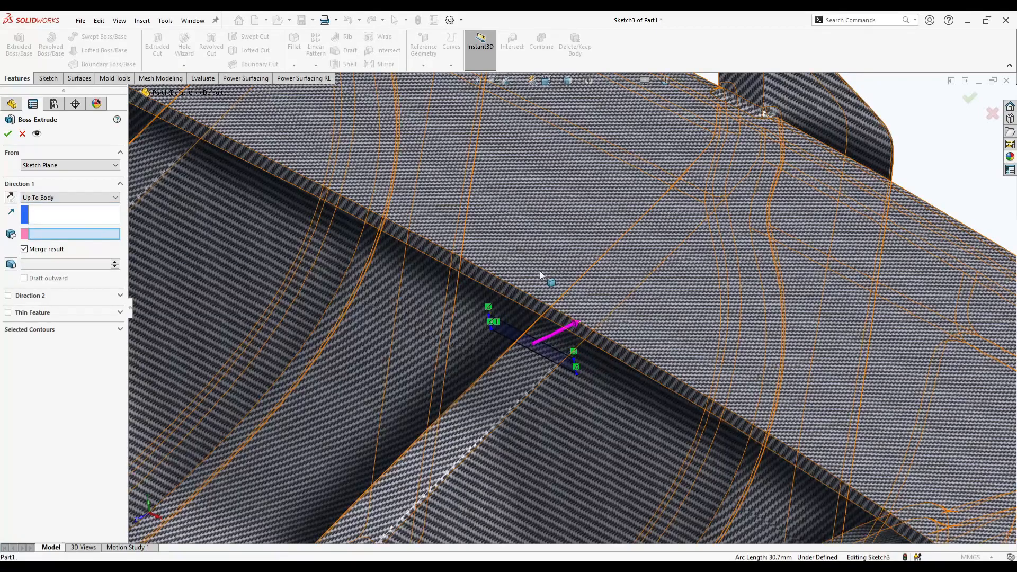
click(536, 272)
- Limit the extrusion to the closed tab profile and reverse its direction so it runs toward the lip
click(47, 330)
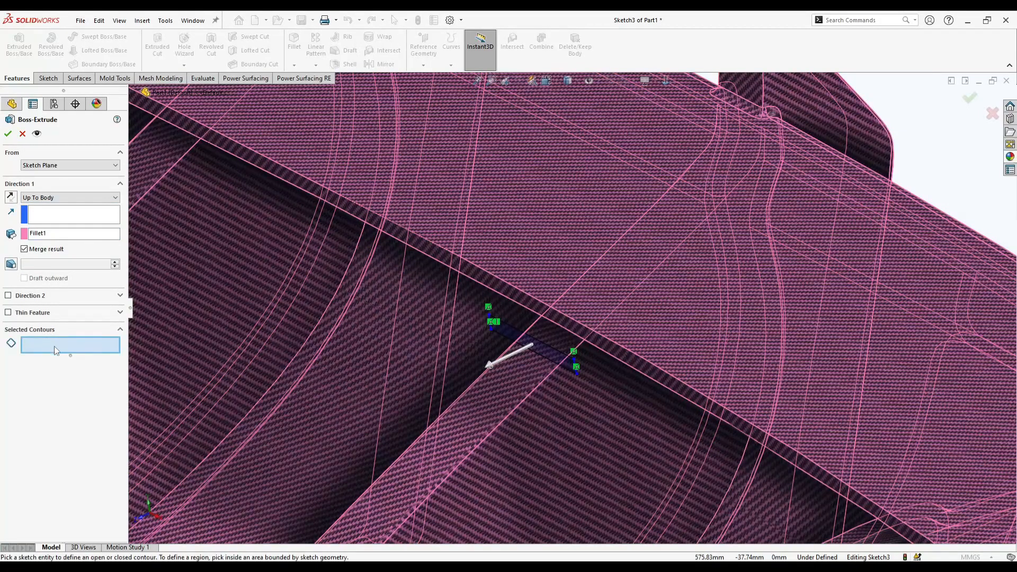
click(548, 356)
click(549, 357)
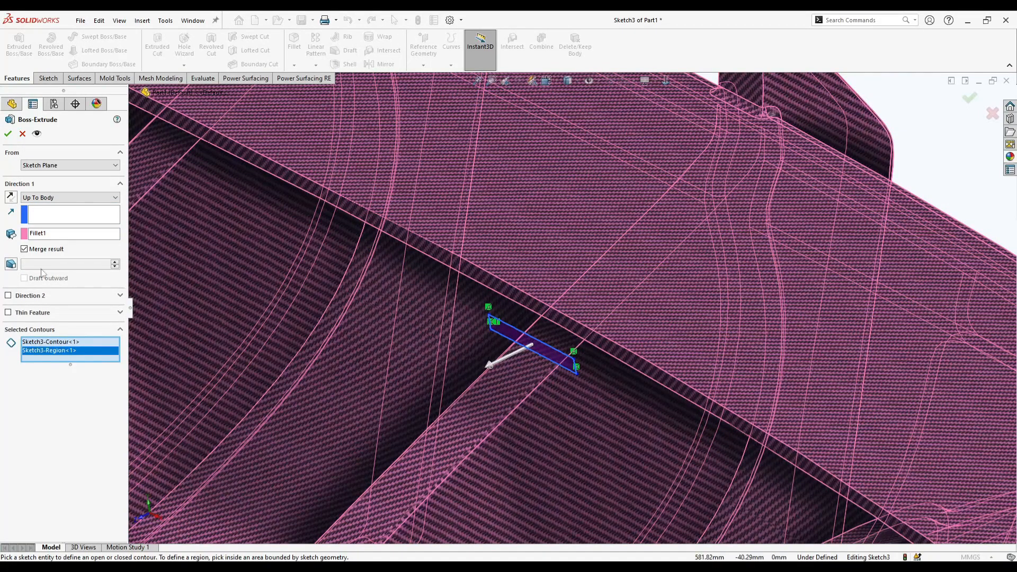
click(13, 200)
middle_drag(470, 360, 636, 259)
scroll(683, 175, up, 6)
middle_drag(689, 168, 640, 170)
scroll(691, 290, down, 10)
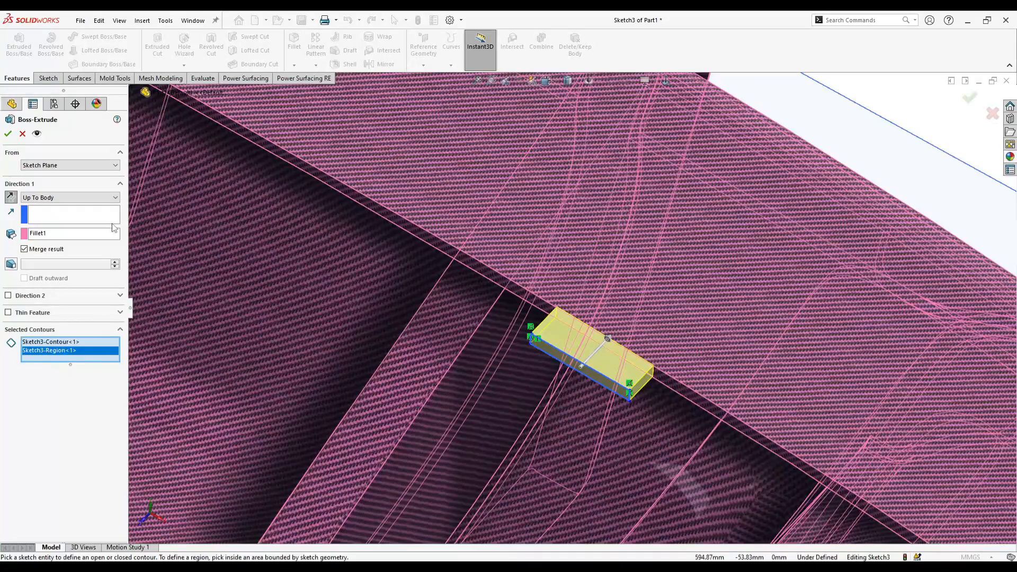
- Start the tab extrusion from a 10 mm offset of the sketch plane and complete the boss
click(87, 165)
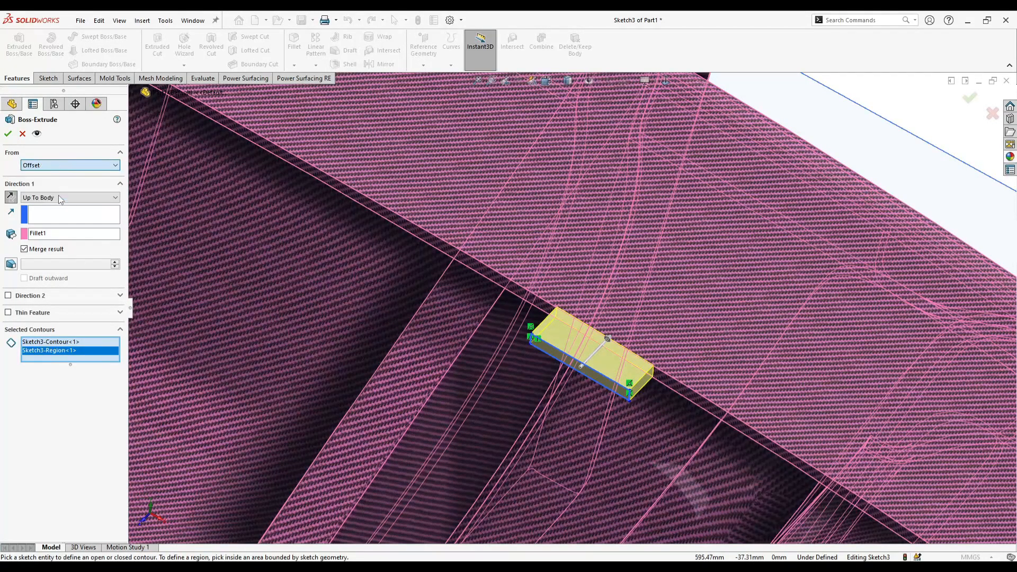
click(53, 199)
drag(127, 217, 108, 229)
click(114, 184)
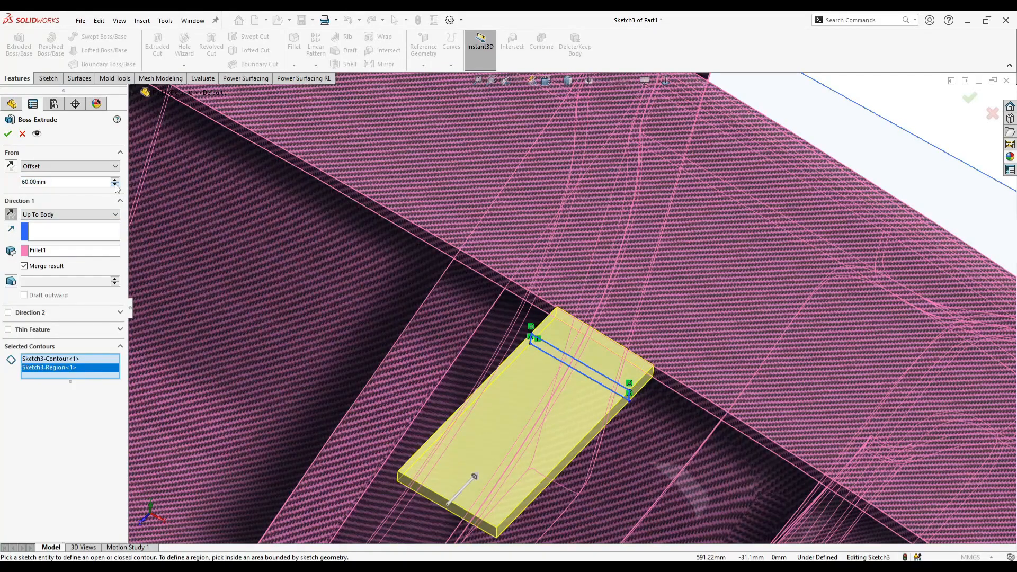
click(115, 184)
click(114, 185)
click(114, 185)
click(115, 185)
click(115, 184)
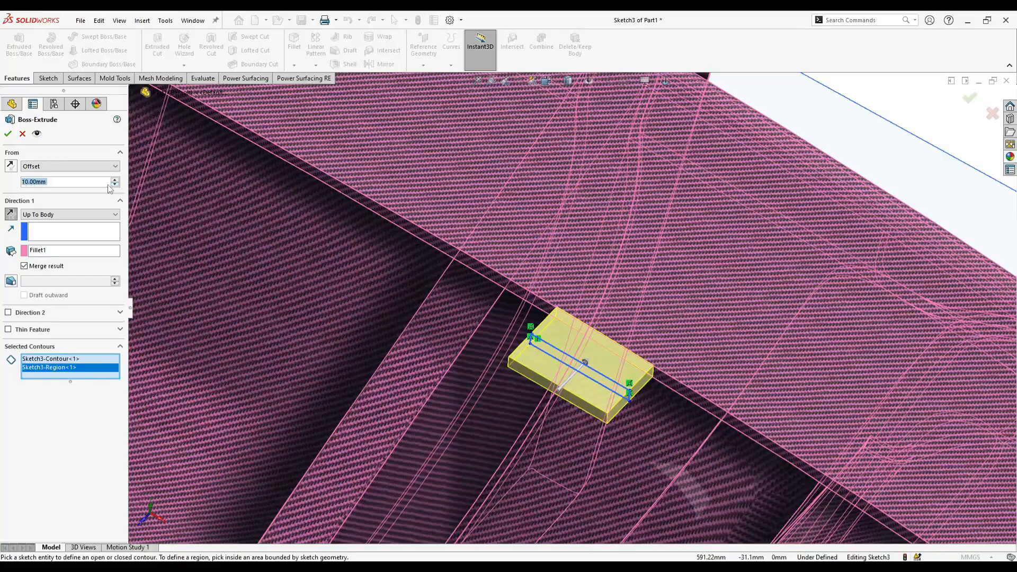
click(7, 134)
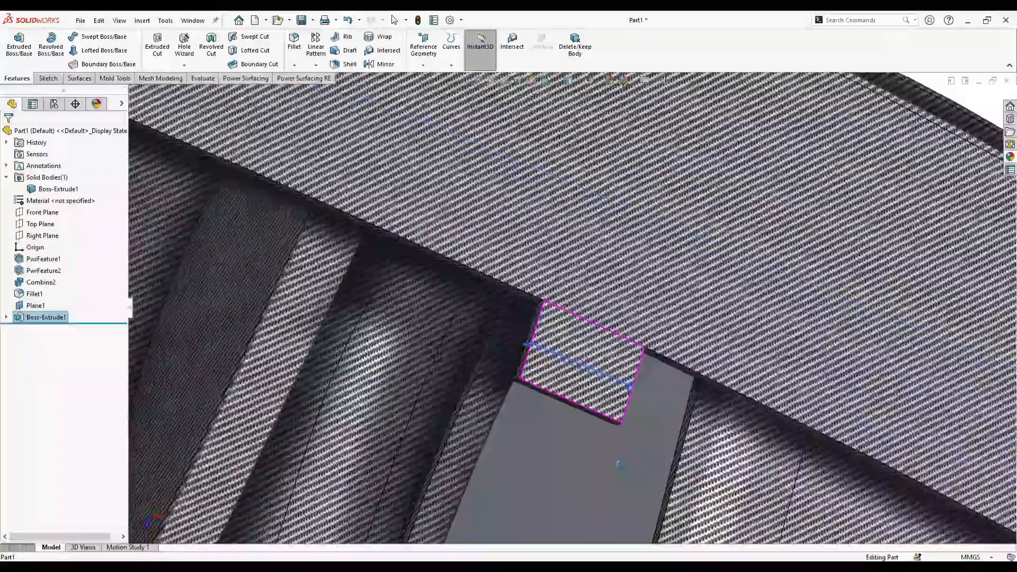
- Replace the carbon fiber look with a plain dark appearance applied to the whole body
click(618, 450)
scroll(654, 379, down, 6)
middle_drag(618, 449, 654, 373)
click(1010, 156)
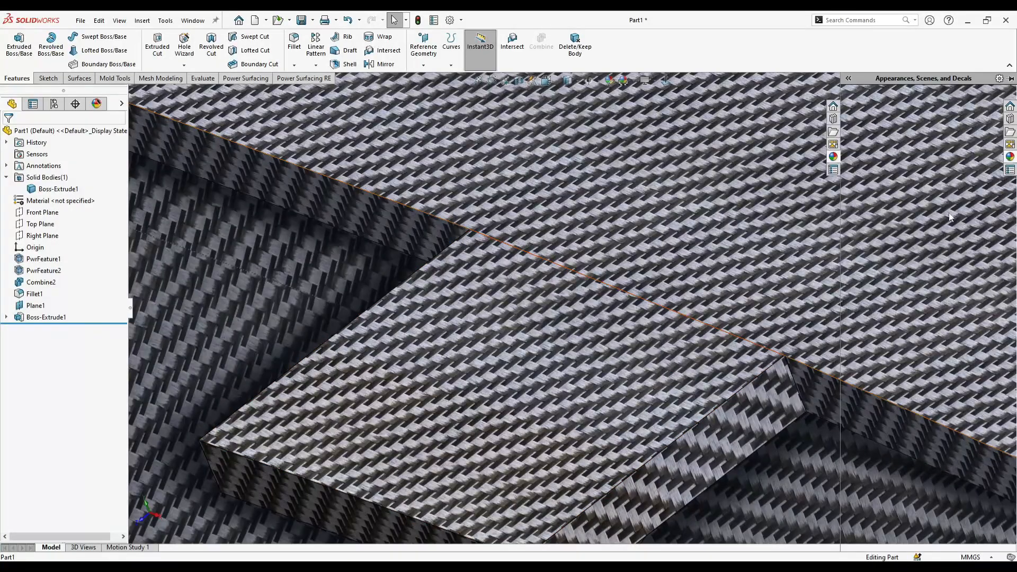
drag(964, 376, 793, 270)
click(799, 269)
click(1010, 157)
drag(966, 377, 765, 267)
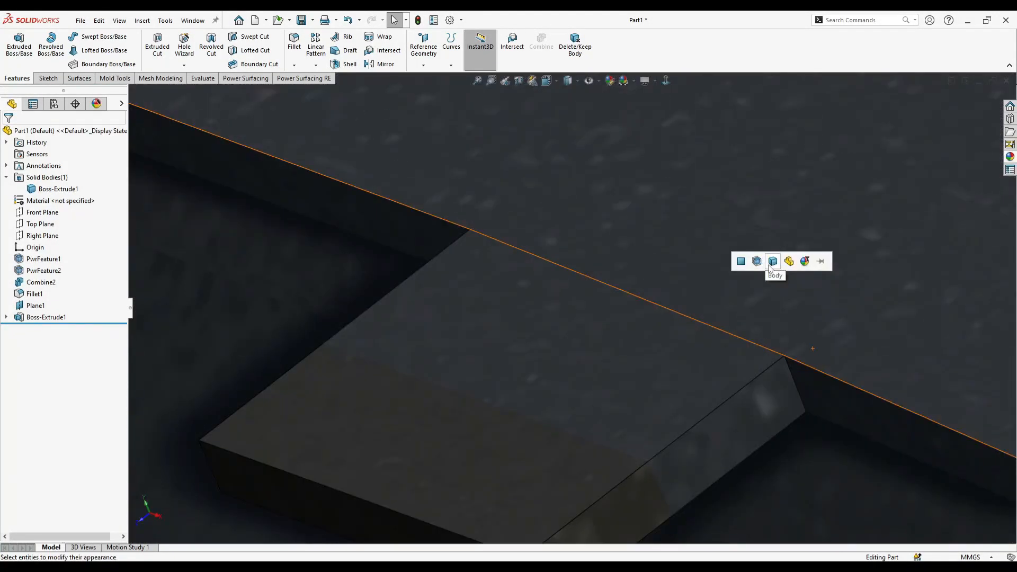
click(772, 268)
scroll(765, 268, up, 5)
click(652, 81)
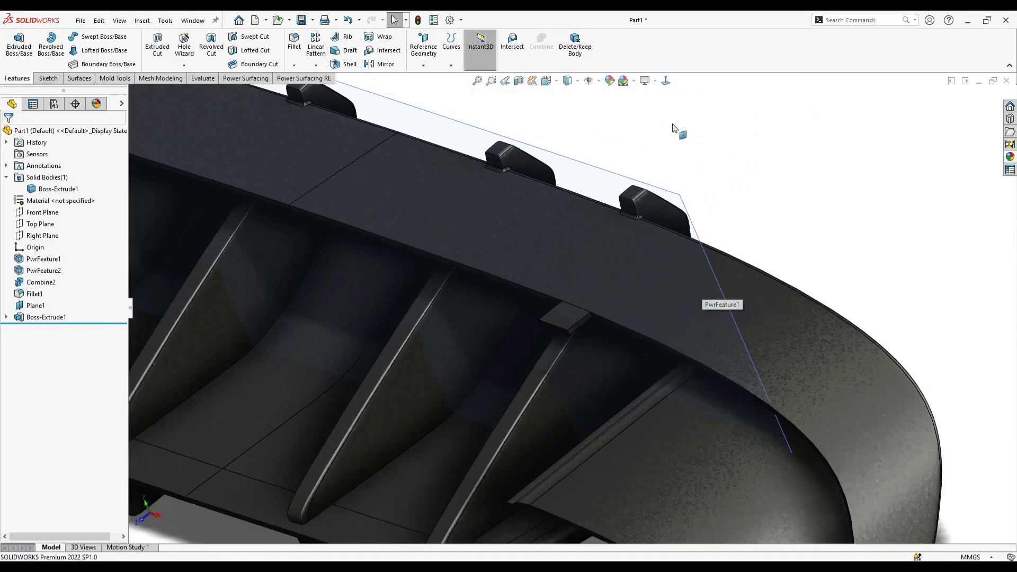
click(744, 167)
- Open the tab's extrusion for review and accept it with its existing settings
scroll(640, 268, up, 3)
middle_drag(640, 268, 510, 306)
scroll(504, 316, down, 10)
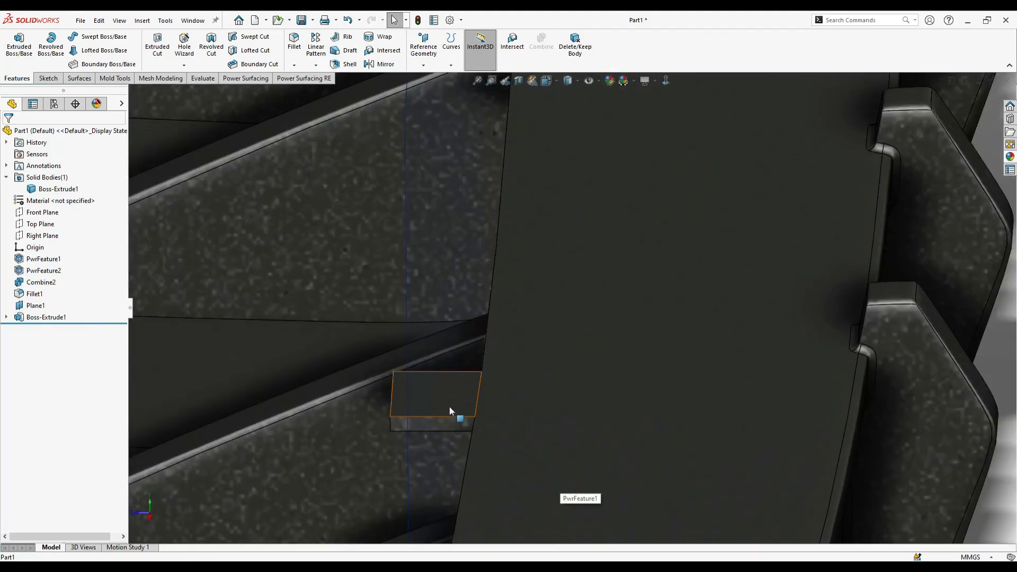
right_click(449, 411)
click(455, 304)
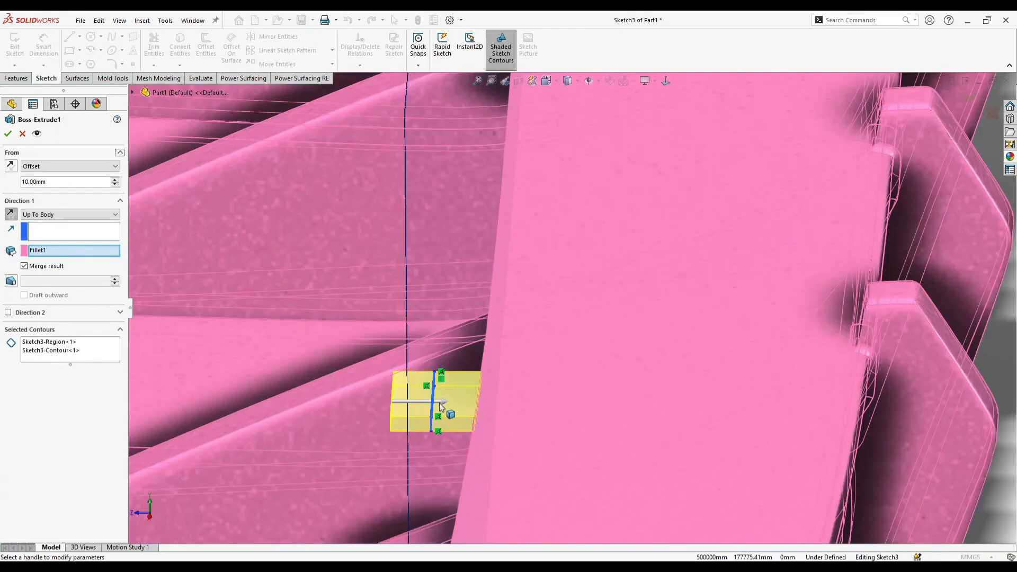
click(7, 134)
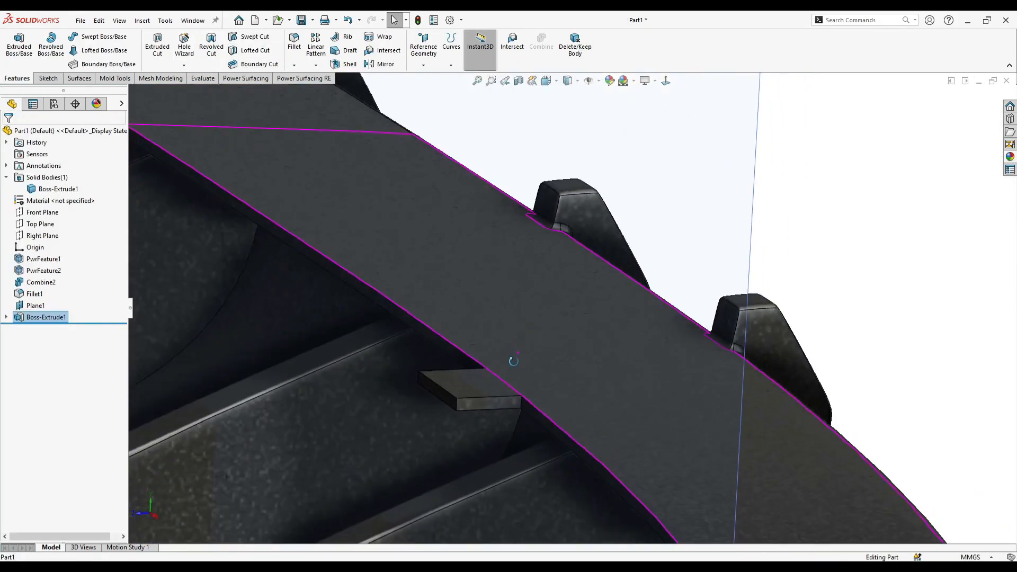
- Round the two outer vertical corner edges of the tab with a 6 mm fillet
middle_drag(514, 361, 512, 381)
scroll(512, 381, down, 2)
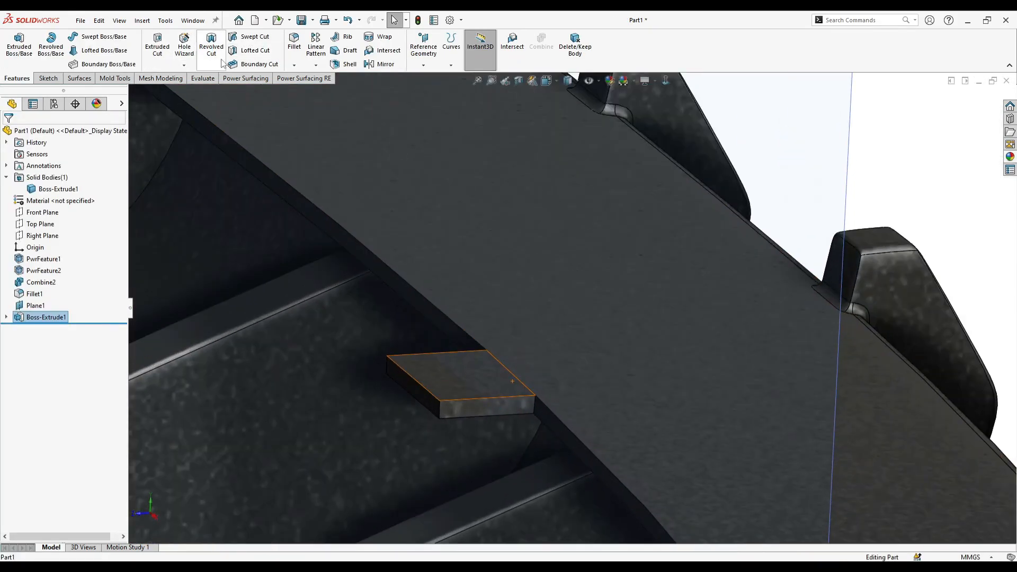
scroll(443, 411, down, 4)
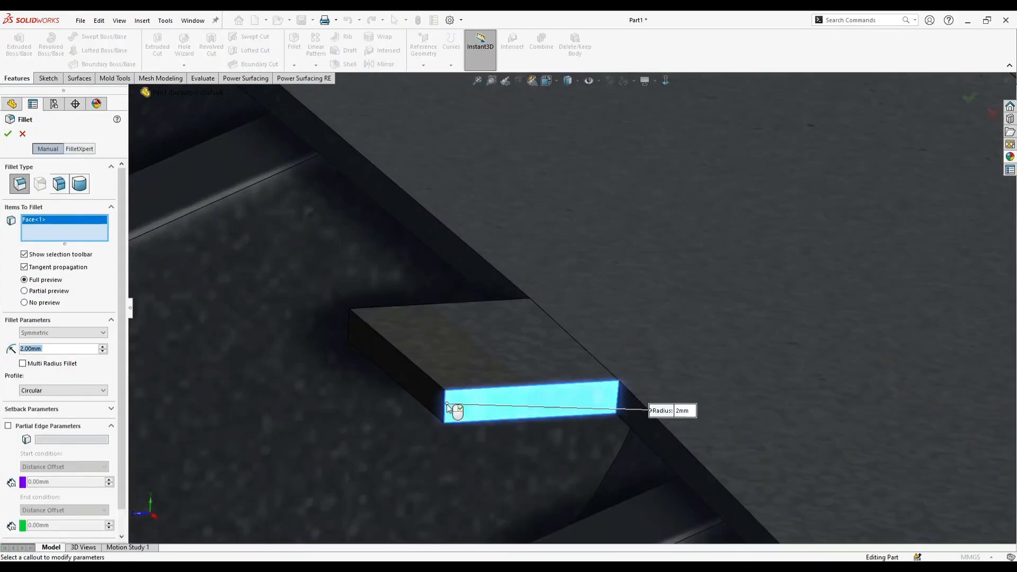
click(443, 407)
middle_drag(408, 371, 288, 304)
click(288, 304)
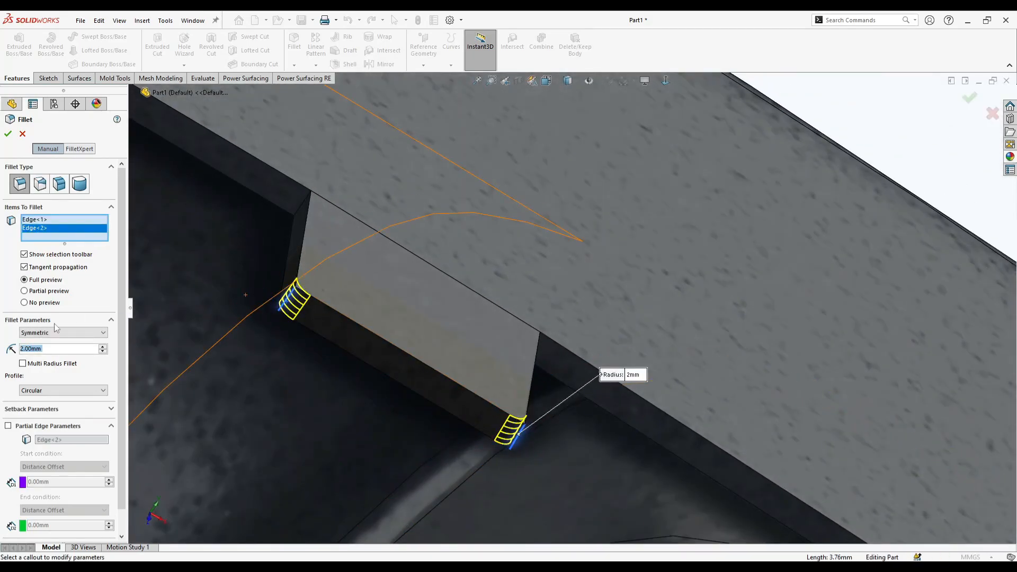
click(13, 347)
text(5)
key(BackSpace)
text(6)
key(Return)
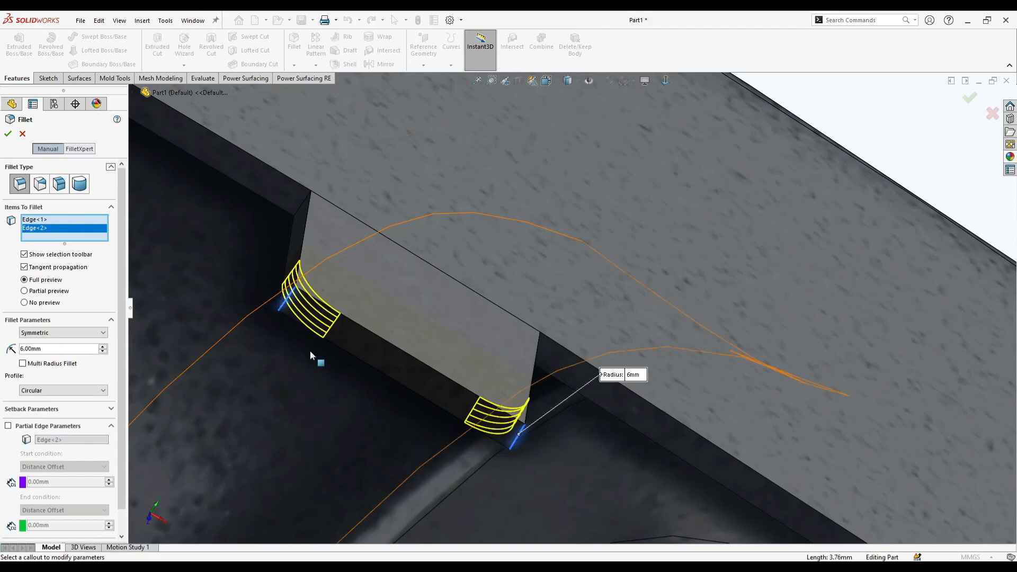
middle_drag(283, 357, 181, 311)
scroll(179, 309, up, 2)
right_click(494, 295)
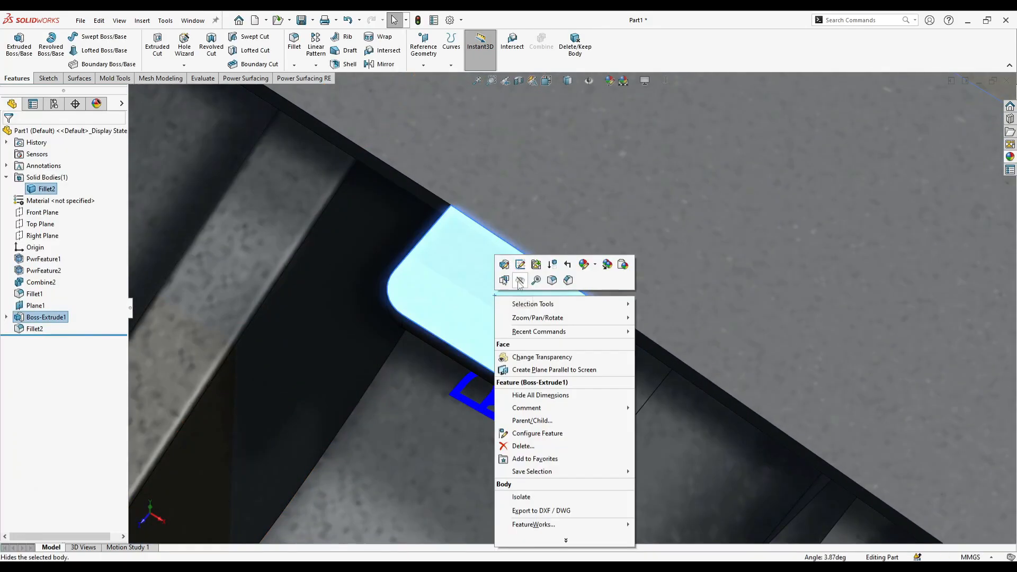
click(478, 297)
scroll(479, 297, up, 2)
middle_drag(478, 298, 517, 363)
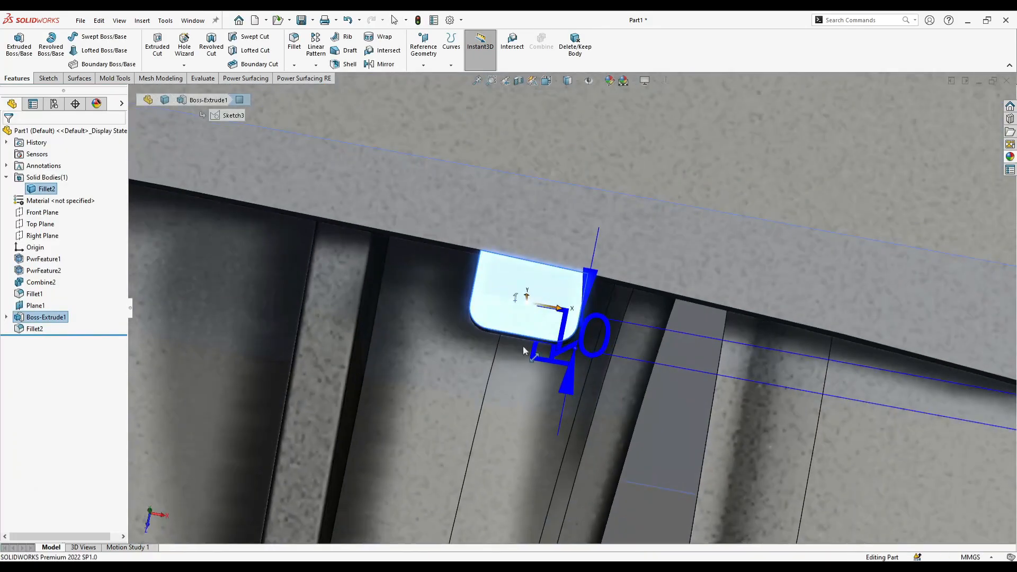
scroll(517, 363, up, 1)
click(645, 81)
scroll(630, 264, up, 1)
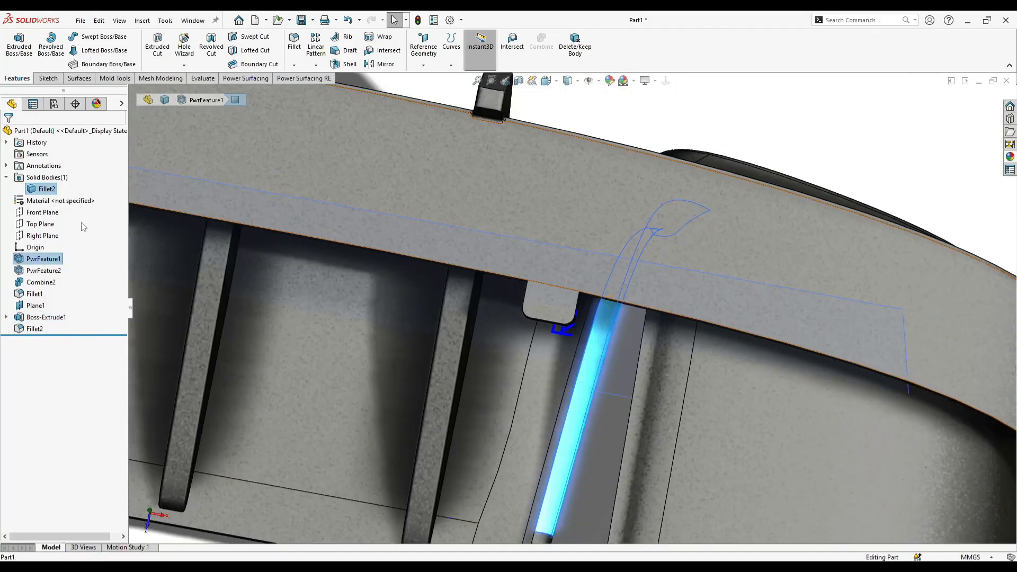
right_click(48, 224)
click(57, 207)
scroll(683, 310, down, 3)
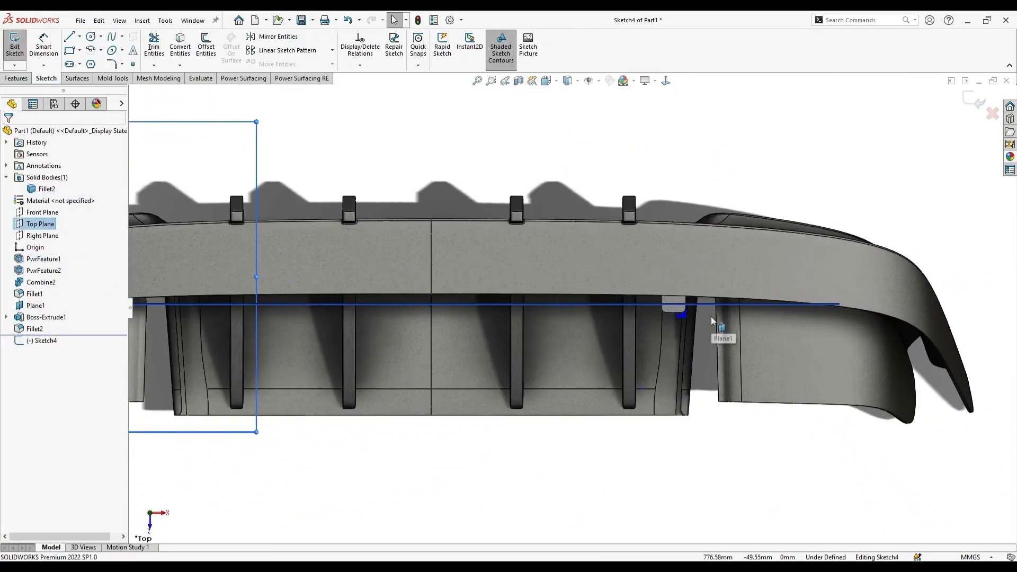
scroll(637, 299, down, 6)
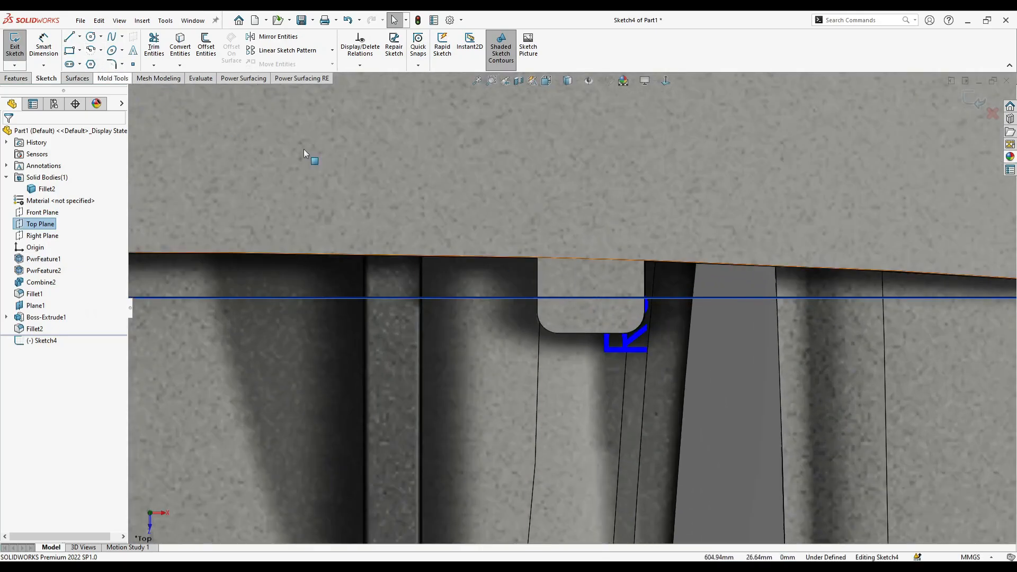
right_click(598, 319)
click(980, 113)
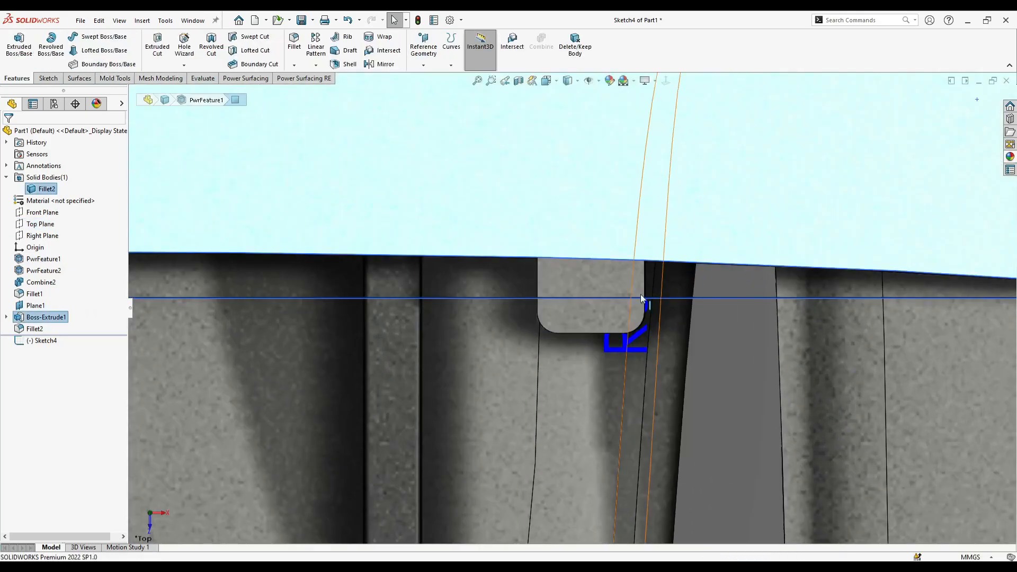
- Widen the tab by moving the inner end of its sketch profile toward the neighbouring fin, and rebuild the part
right_click(600, 318)
click(625, 285)
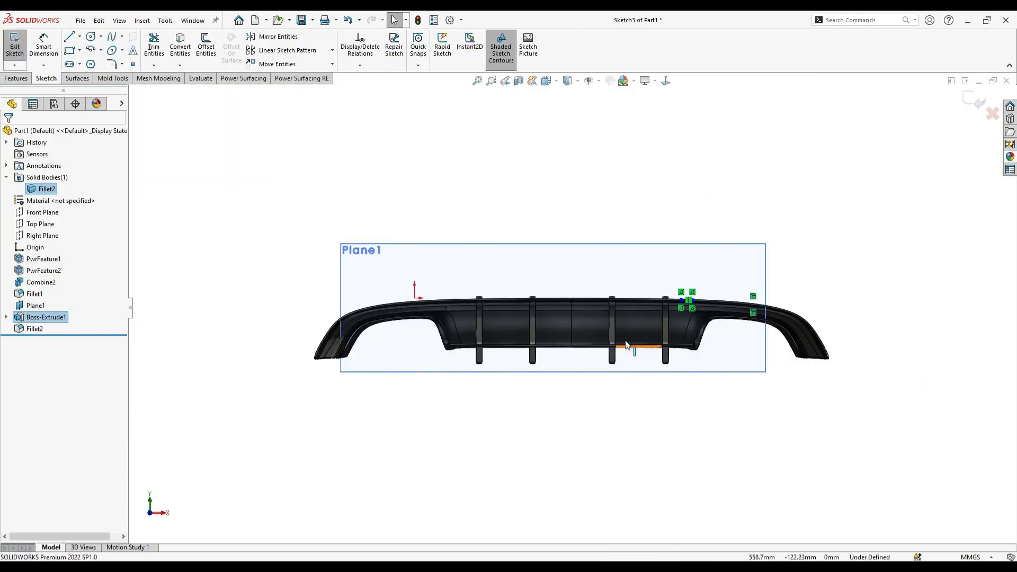
scroll(682, 288, down, 5)
scroll(656, 275, down, 2)
drag(631, 307, 461, 300)
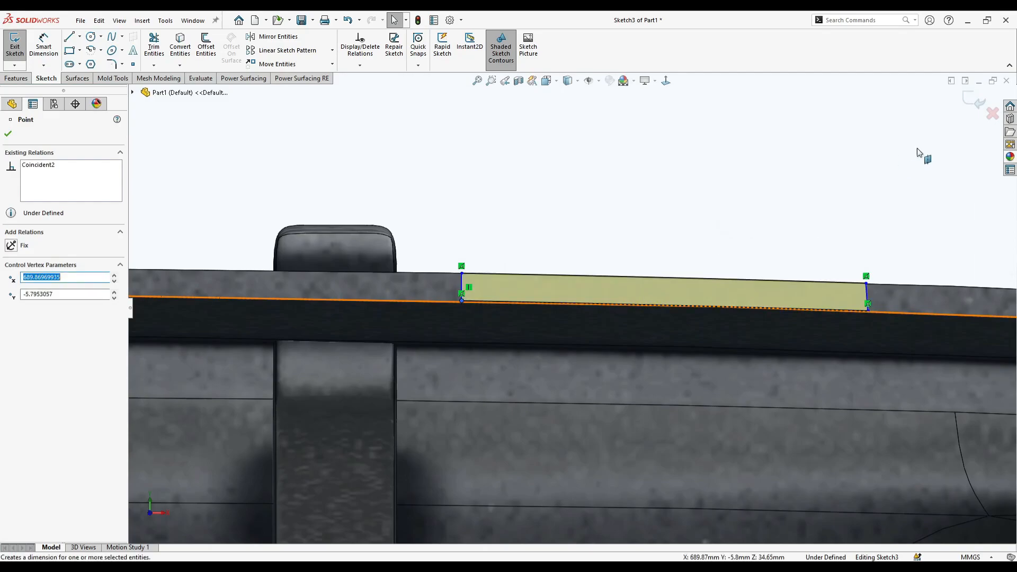
click(969, 100)
scroll(647, 222, up, 5)
middle_drag(644, 222, 580, 352)
scroll(609, 318, up, 7)
scroll(574, 320, down, 6)
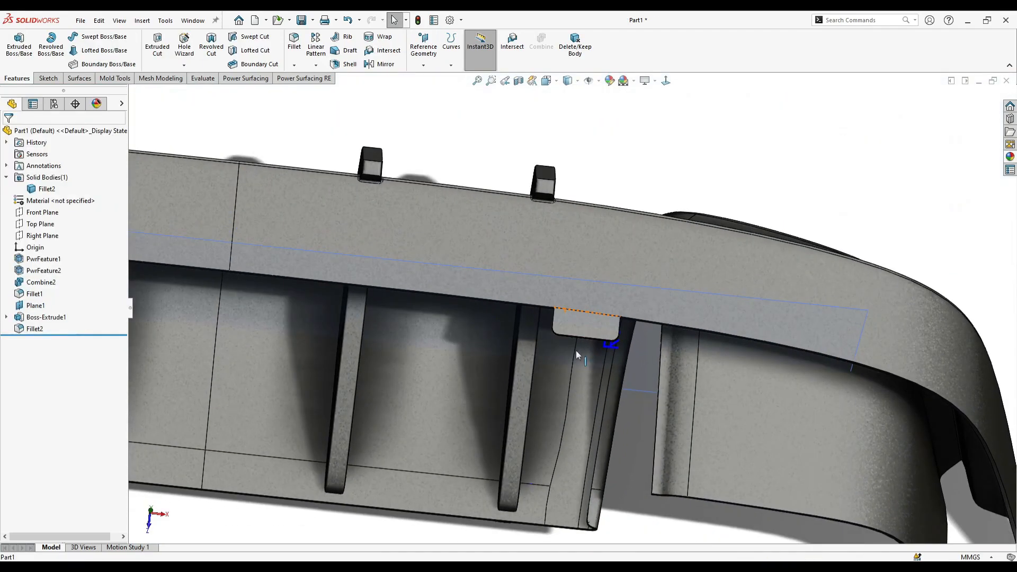
- Sketch on the Top Plane and offset the outline of the mounting tab's upper face 5 mm inward
right_click(34, 227)
click(53, 195)
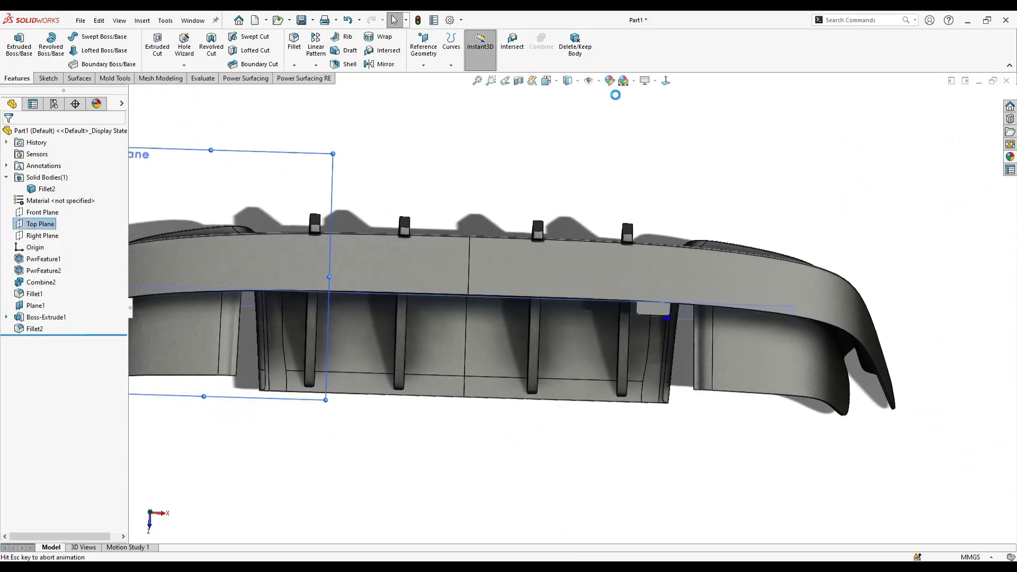
scroll(609, 296, down, 3)
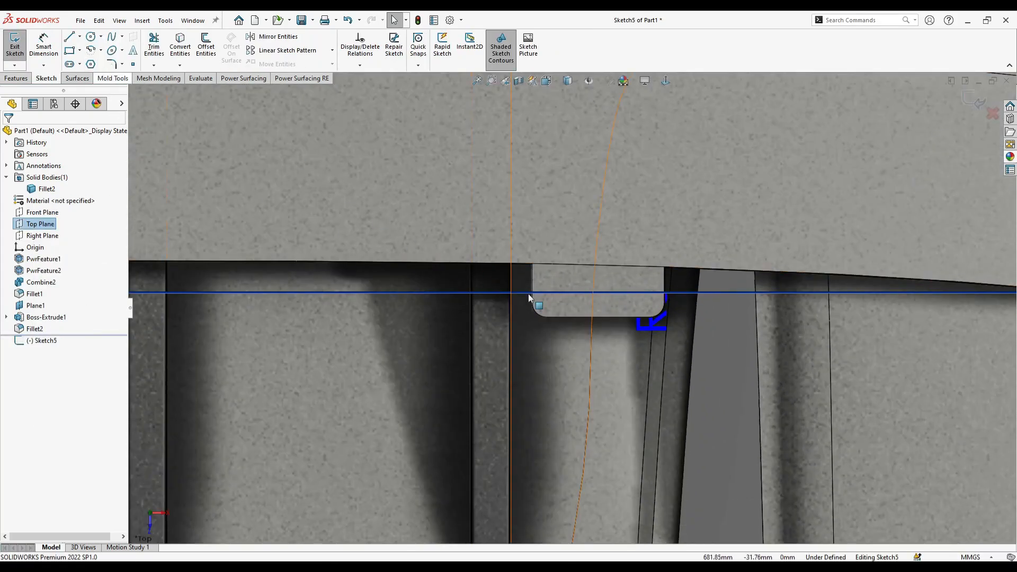
click(609, 307)
click(206, 46)
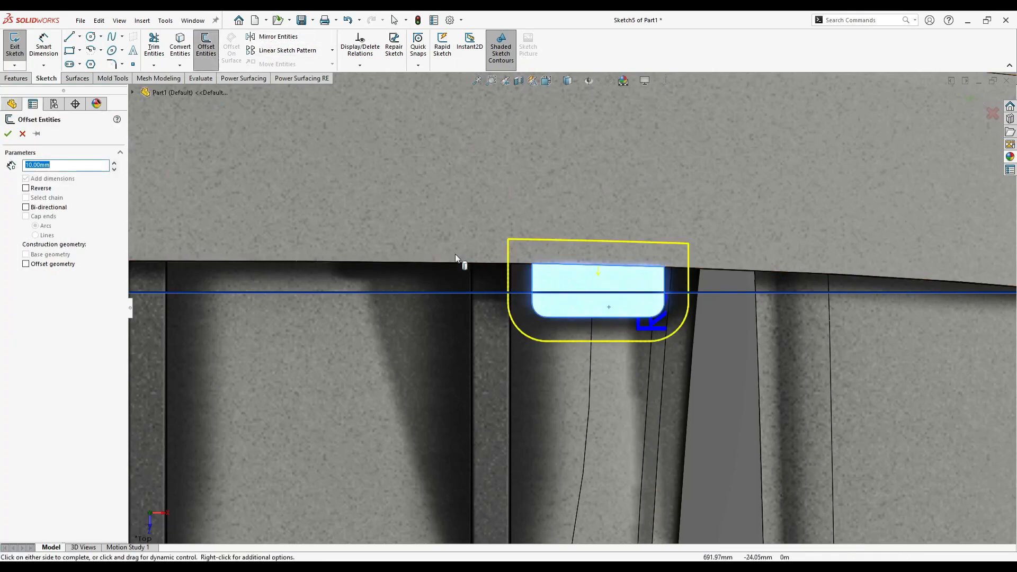
click(34, 189)
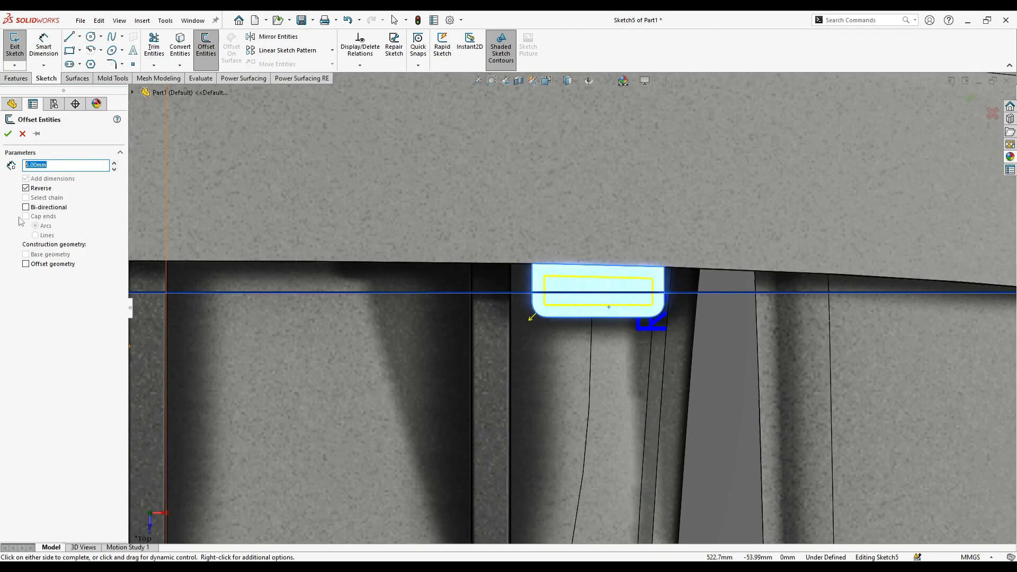
scroll(376, 258, up, 3)
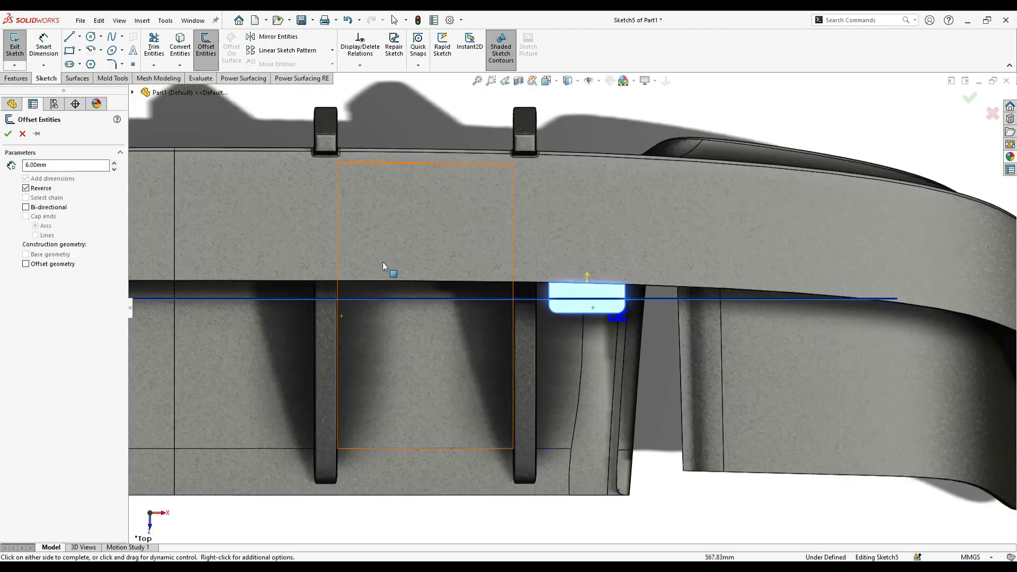
scroll(631, 299, down, 5)
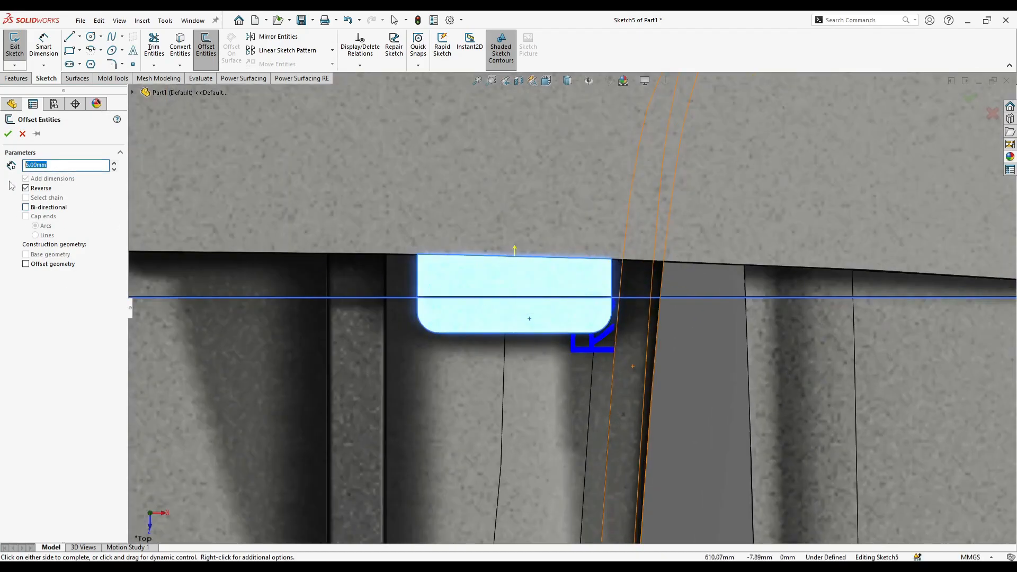
scroll(476, 190, up, 5)
click(551, 283)
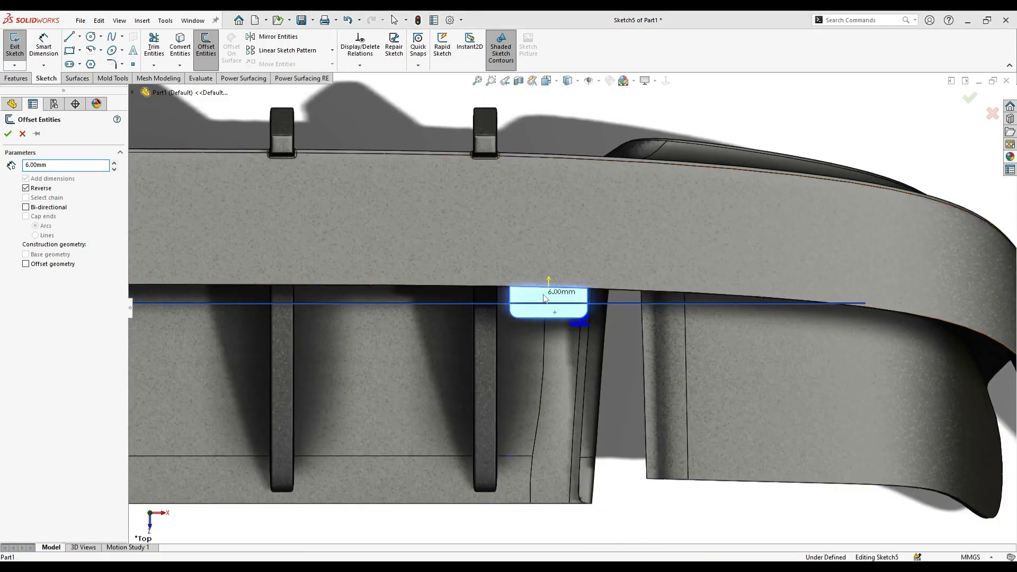
click(572, 291)
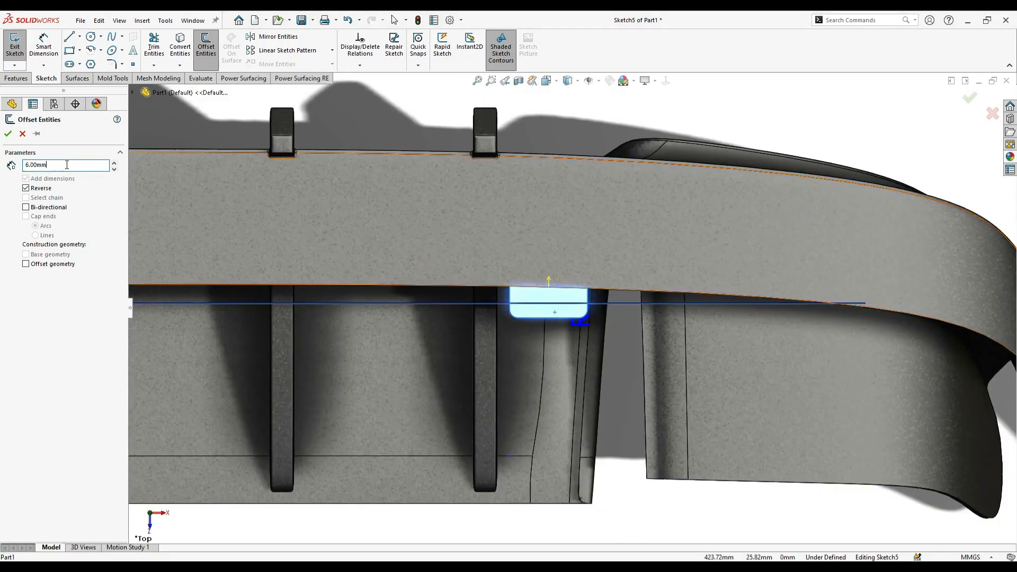
scroll(478, 270, down, 3)
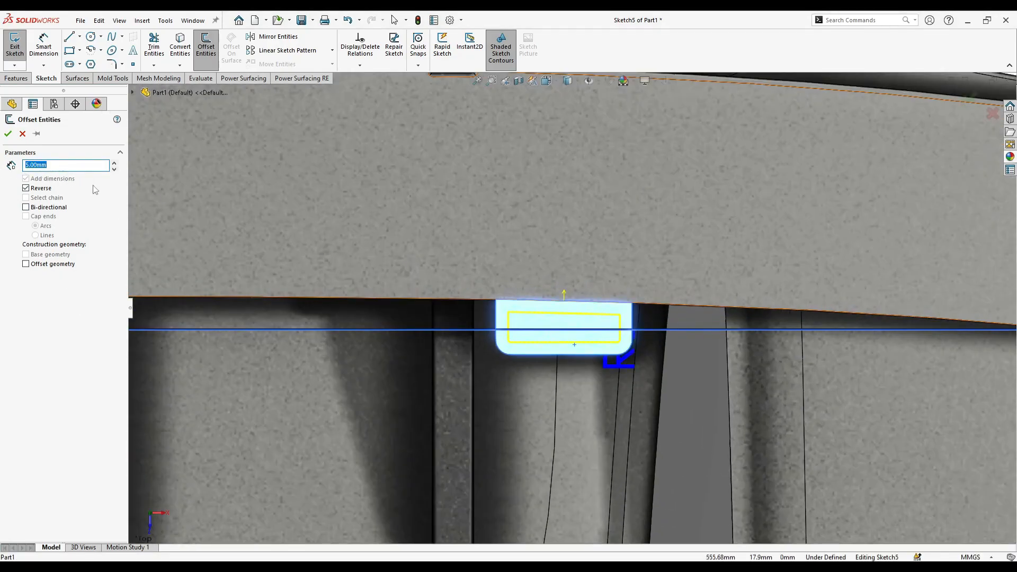
click(8, 134)
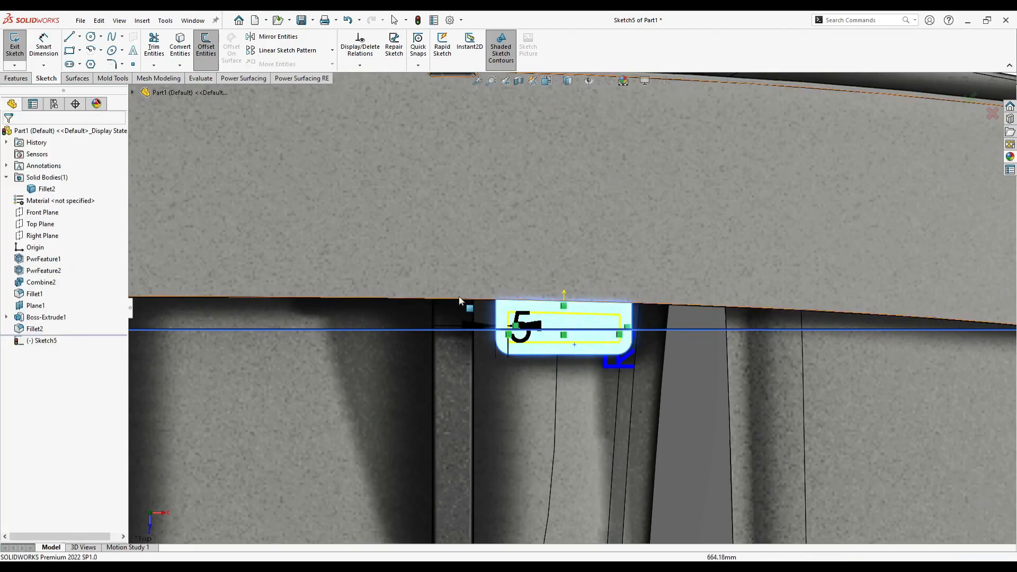
- Cut the inner offset profile through the mounting tab with a Blind extruded cut
click(15, 78)
click(153, 46)
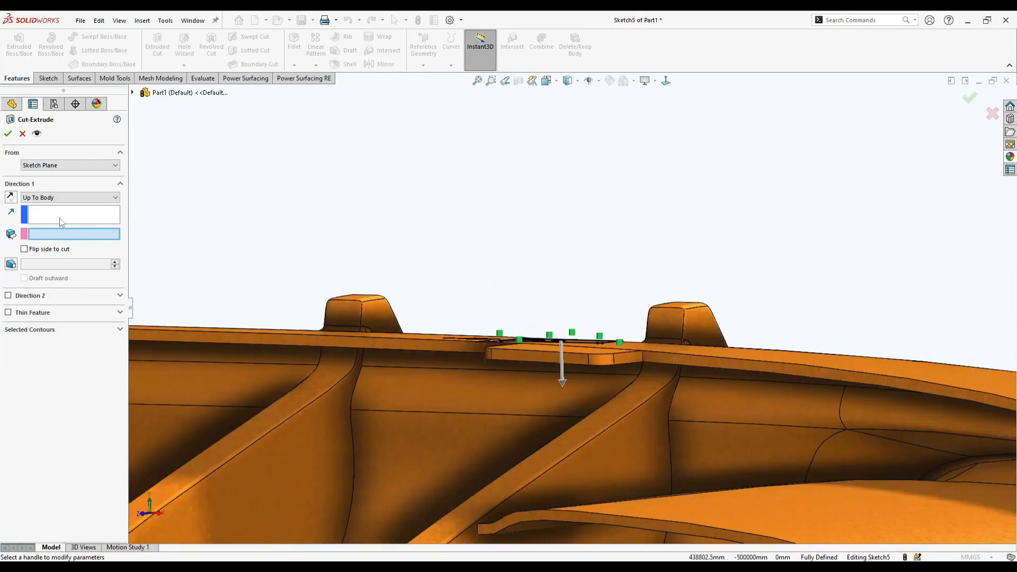
click(70, 197)
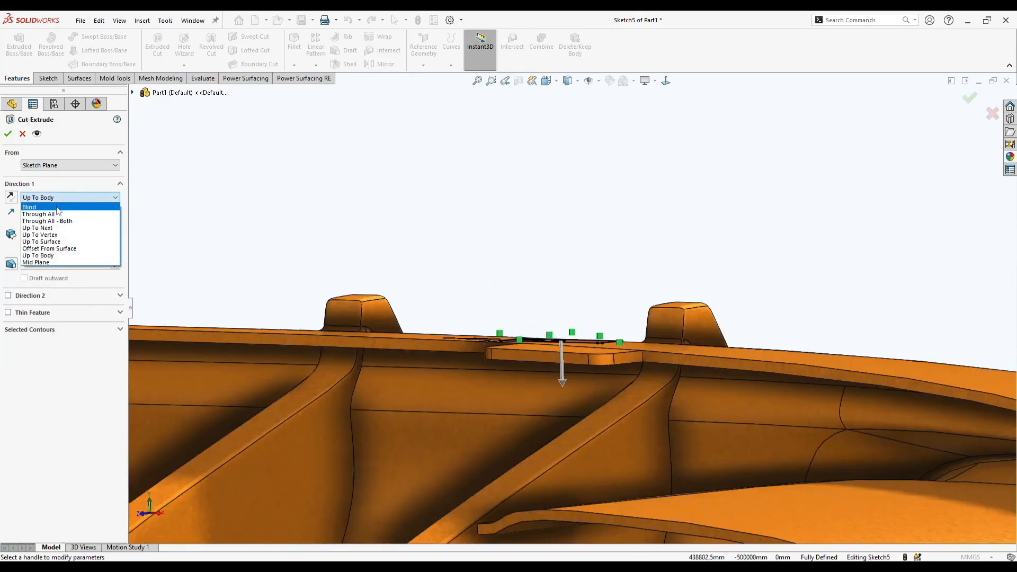
click(48, 206)
click(8, 133)
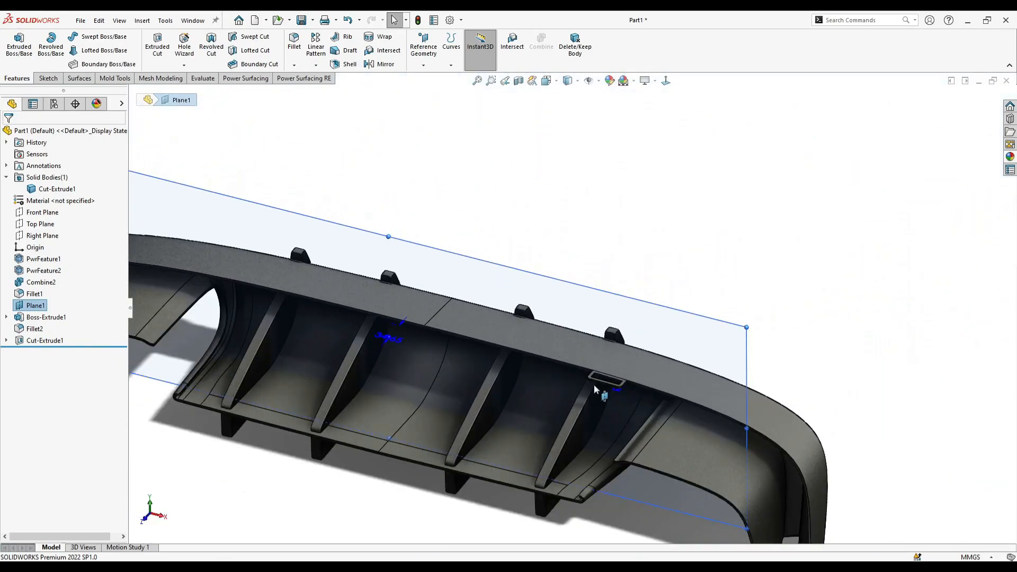
middle_drag(594, 385, 529, 407)
key(Escape)
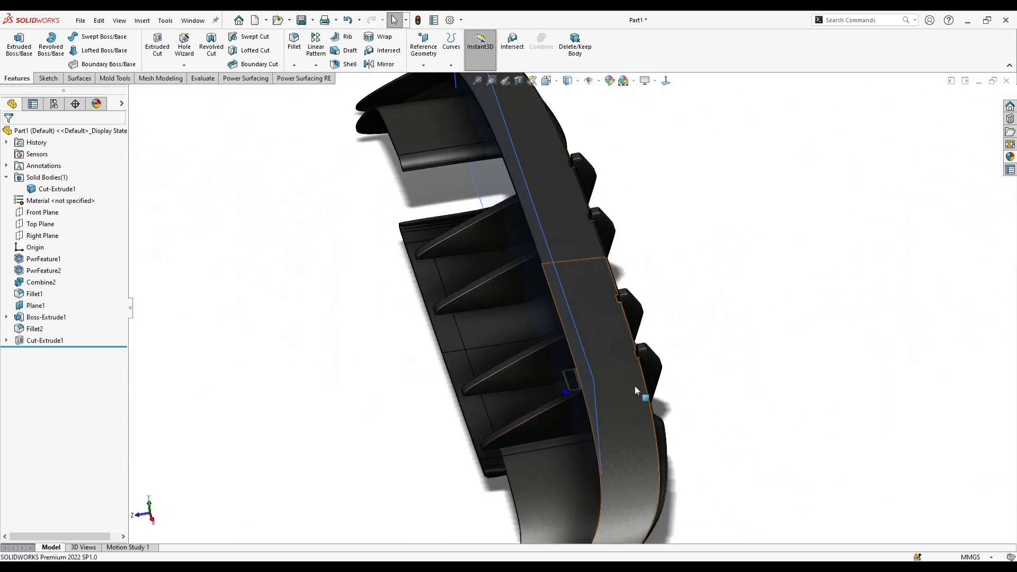
- Round the two corner edges where the slotted tab's ends meet the diffuser lip with a 3 mm fillet
middle_drag(629, 387, 646, 403)
scroll(646, 406, down, 5)
scroll(563, 382, down, 5)
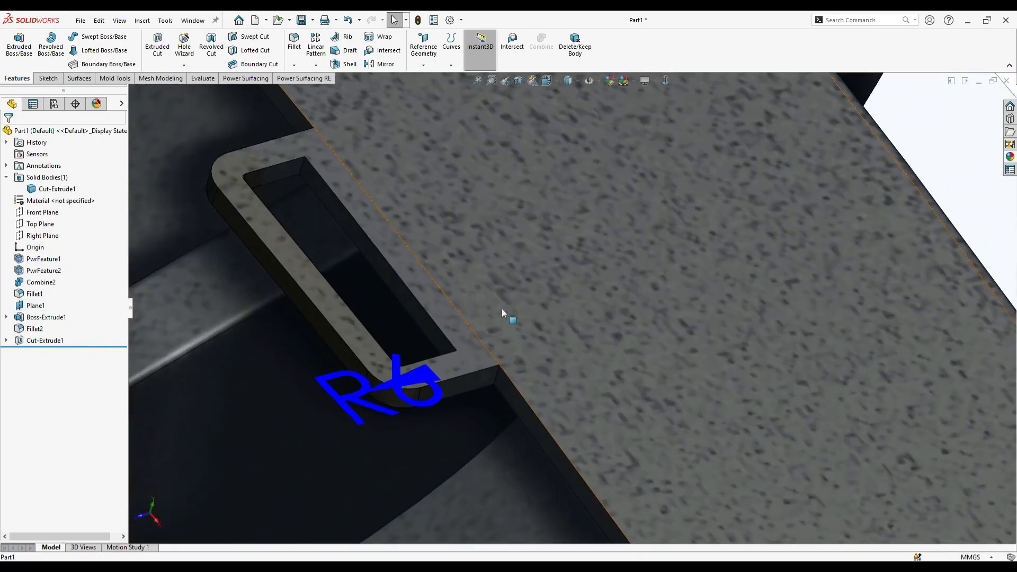
middle_drag(339, 159, 263, 109)
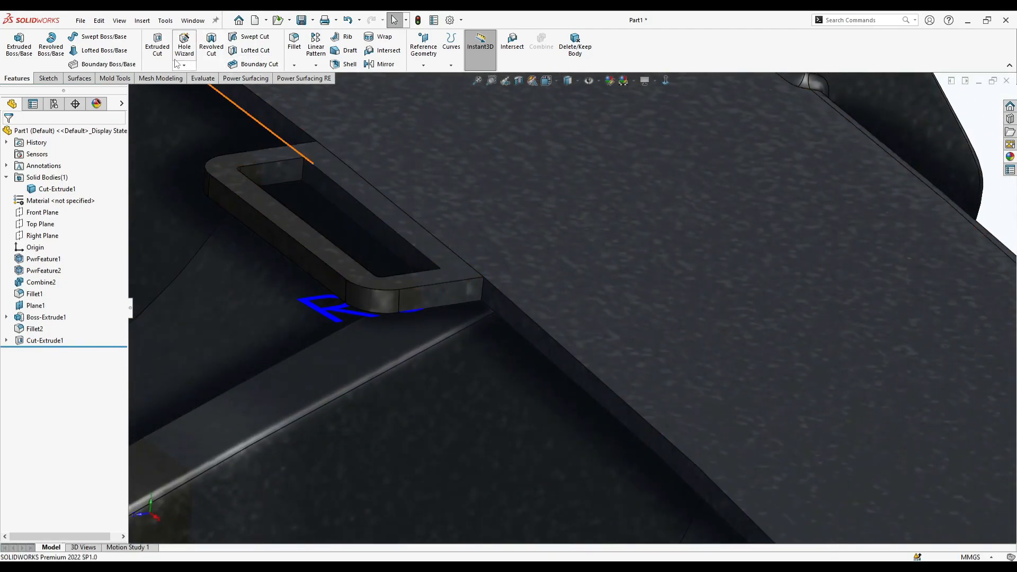
click(483, 292)
middle_drag(362, 218, 476, 410)
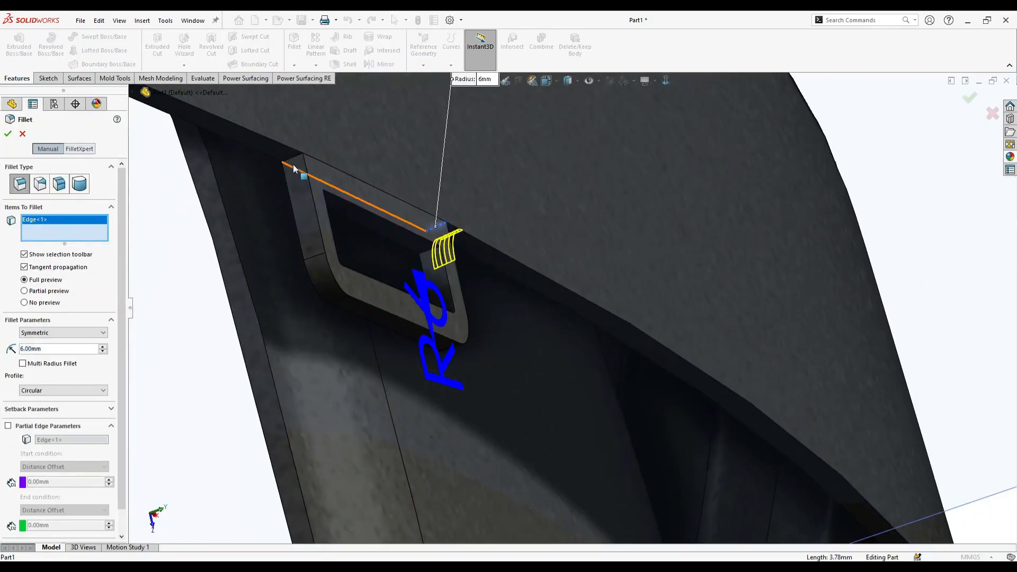
click(294, 168)
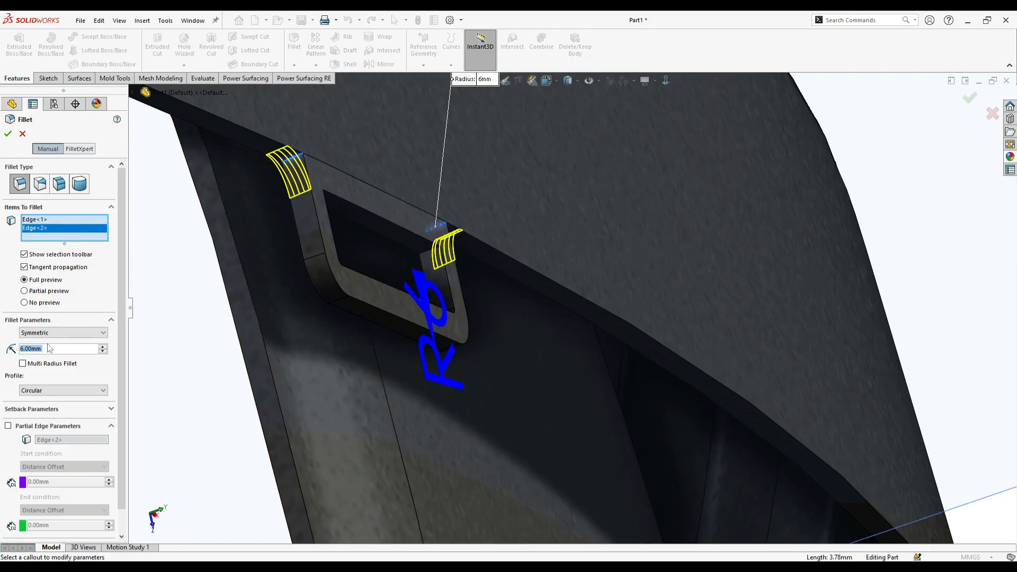
text(3)
middle_drag(200, 350, 153, 233)
click(7, 135)
- Offset the second tab's outline 5 mm inward in a sketch and cut the resulting profile through that tab
scroll(466, 286, up, 4)
middle_drag(493, 301, 471, 257)
scroll(471, 257, up, 2)
scroll(475, 228, up, 5)
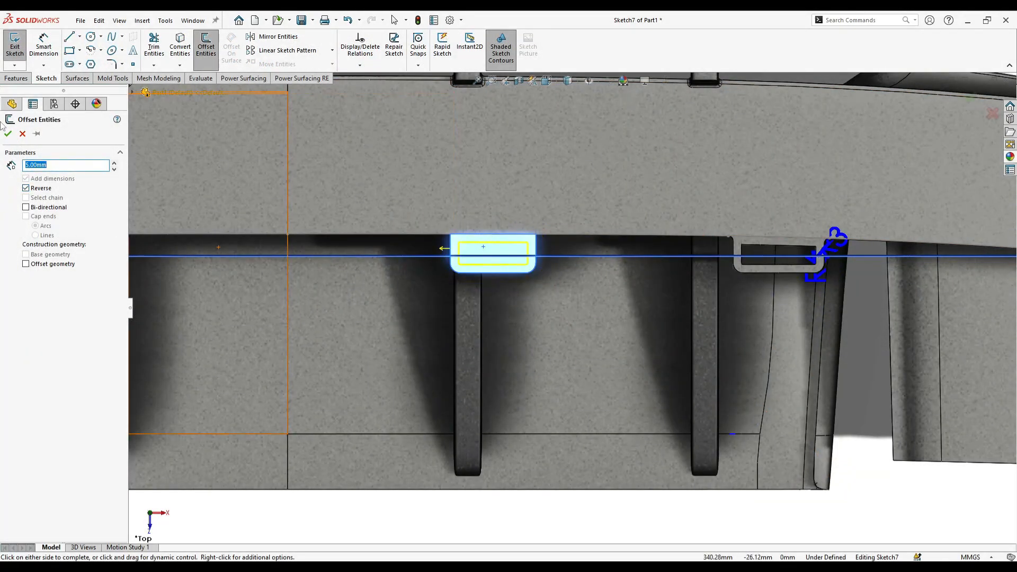
click(7, 134)
click(16, 78)
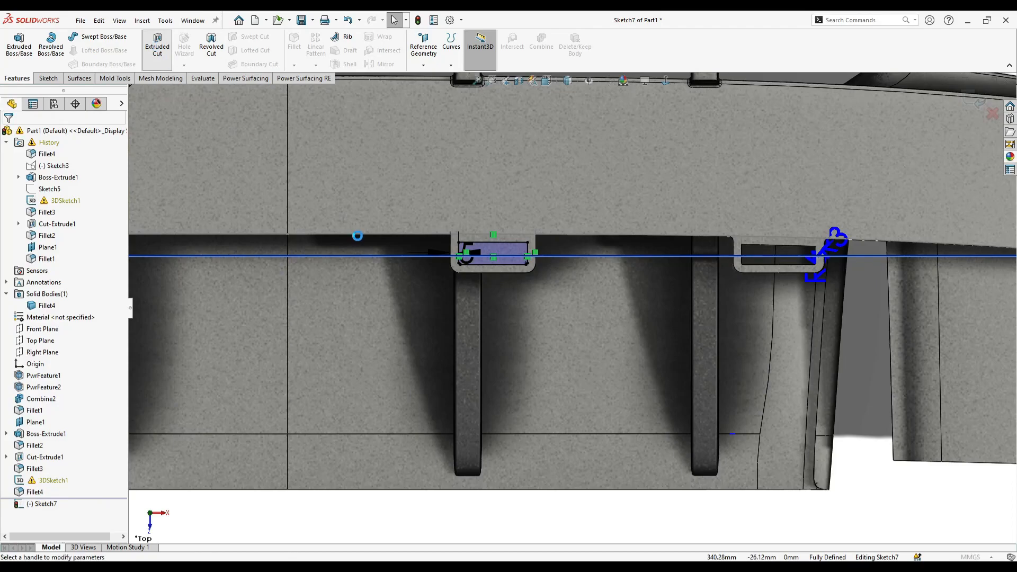
click(157, 48)
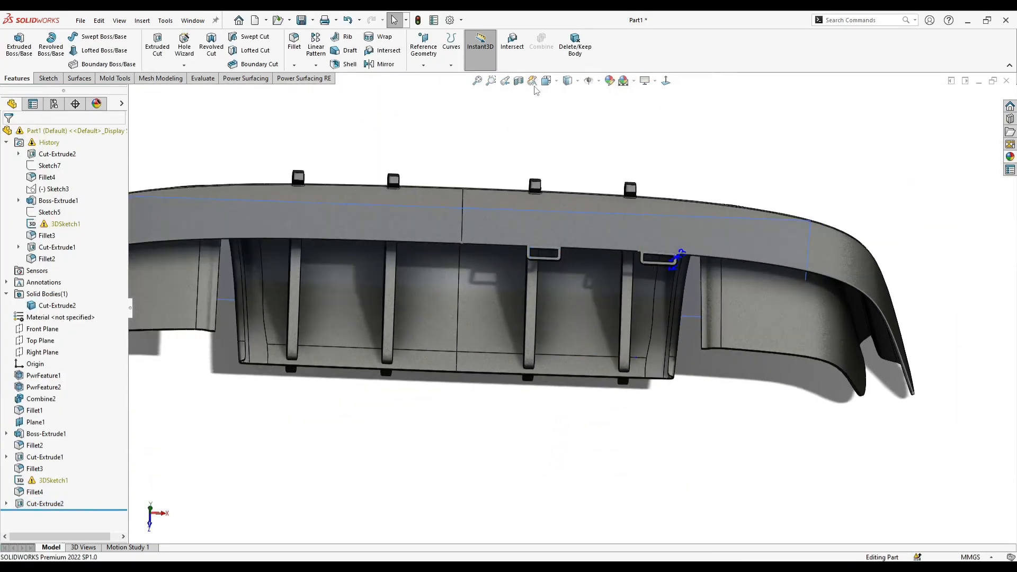
- Create a reference plane parallel to the Right Plane, placed along the diffuser's centreline in the top view
click(546, 81)
click(577, 122)
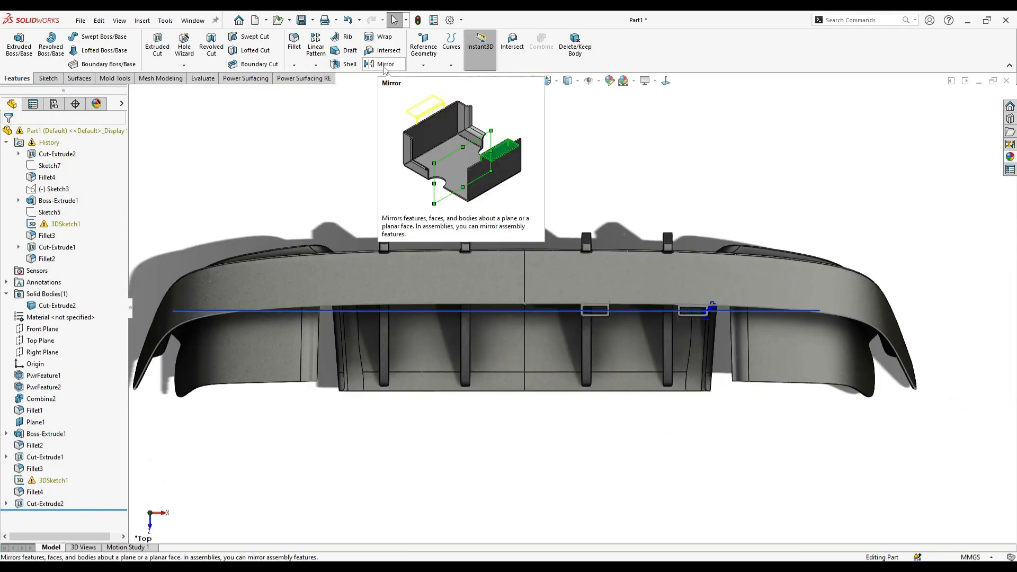
click(43, 352)
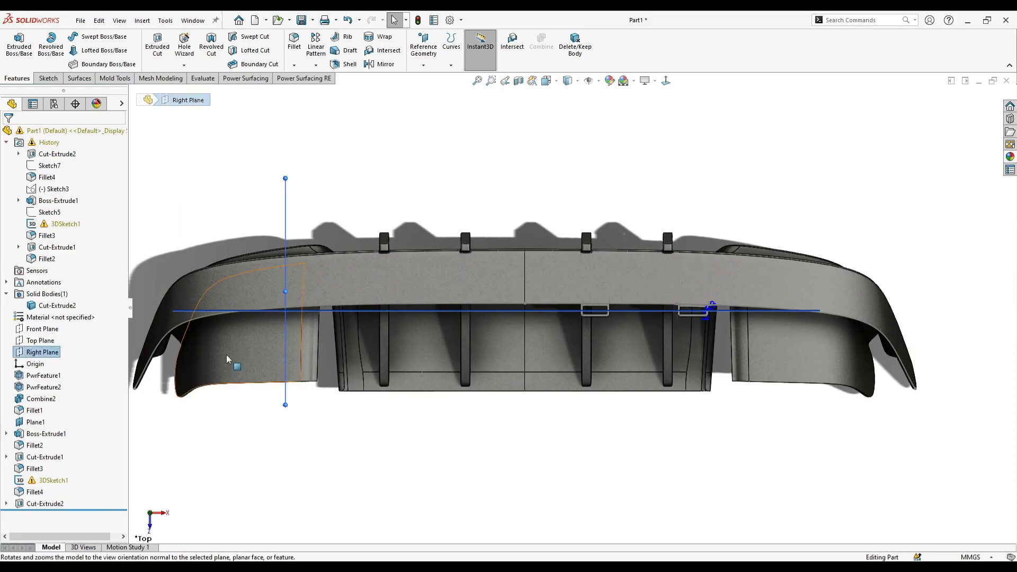
ctrl+drag(286, 401, 525, 406)
click(8, 136)
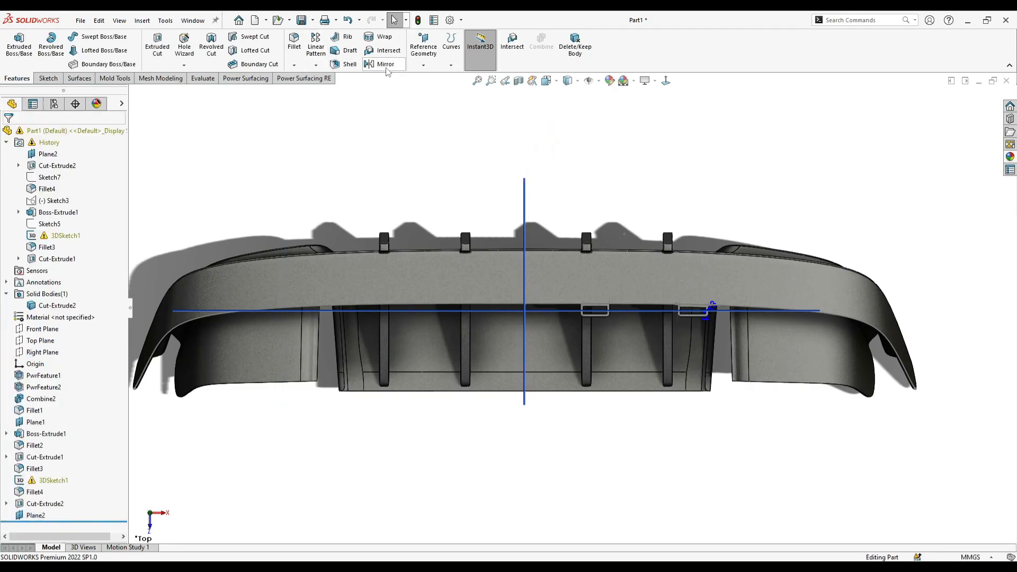
- Mirror the tab extrusion Boss-Extrude1 about the new centre plane to the diffuser's opposite half
click(386, 65)
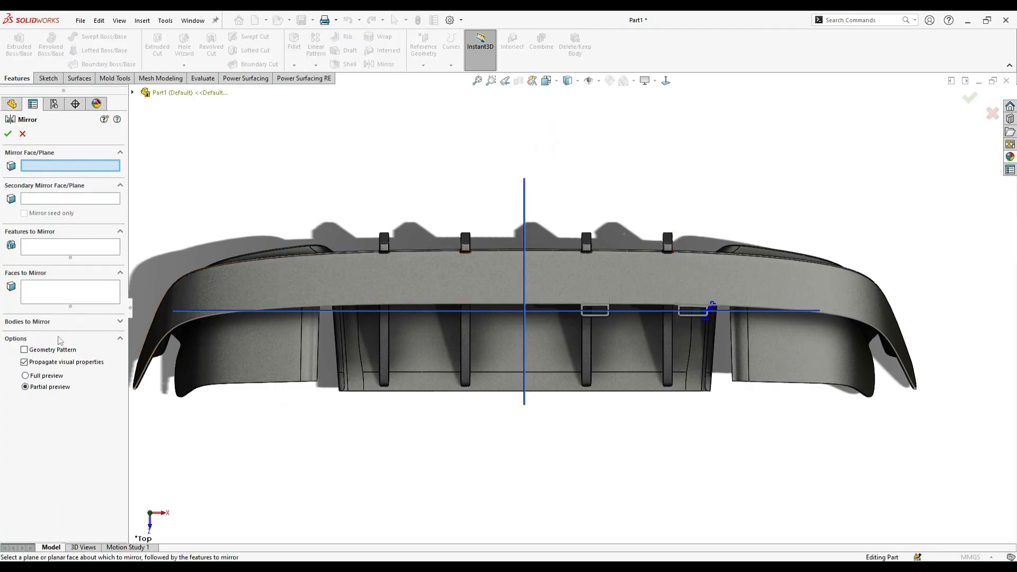
click(68, 254)
scroll(627, 324, down, 5)
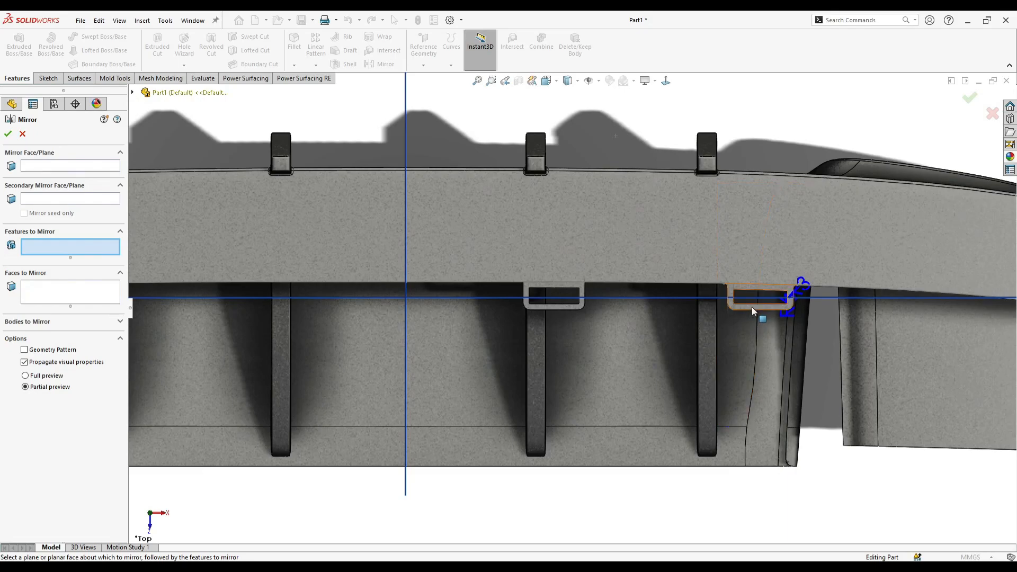
click(754, 309)
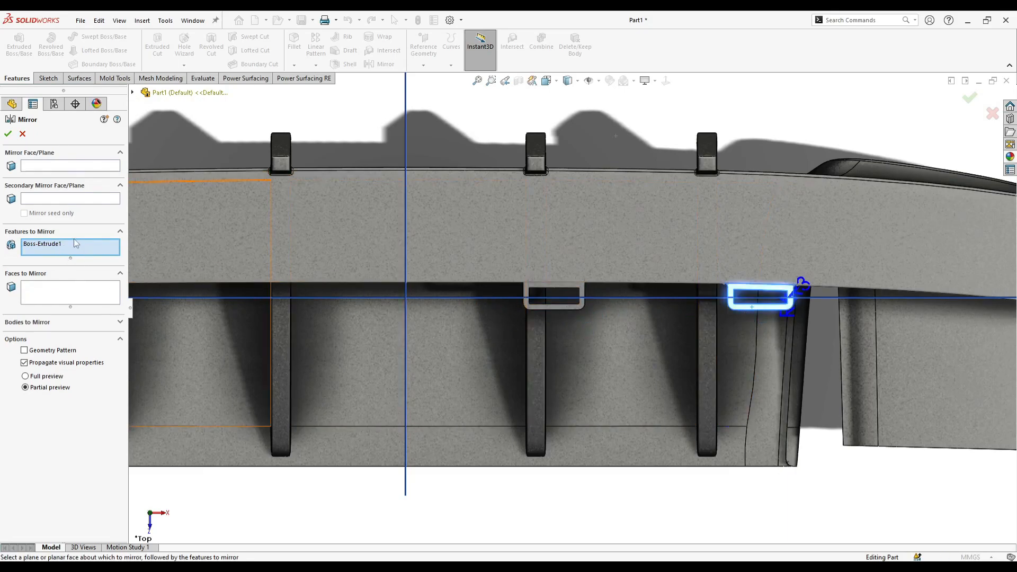
click(89, 170)
click(406, 154)
scroll(402, 265, up, 3)
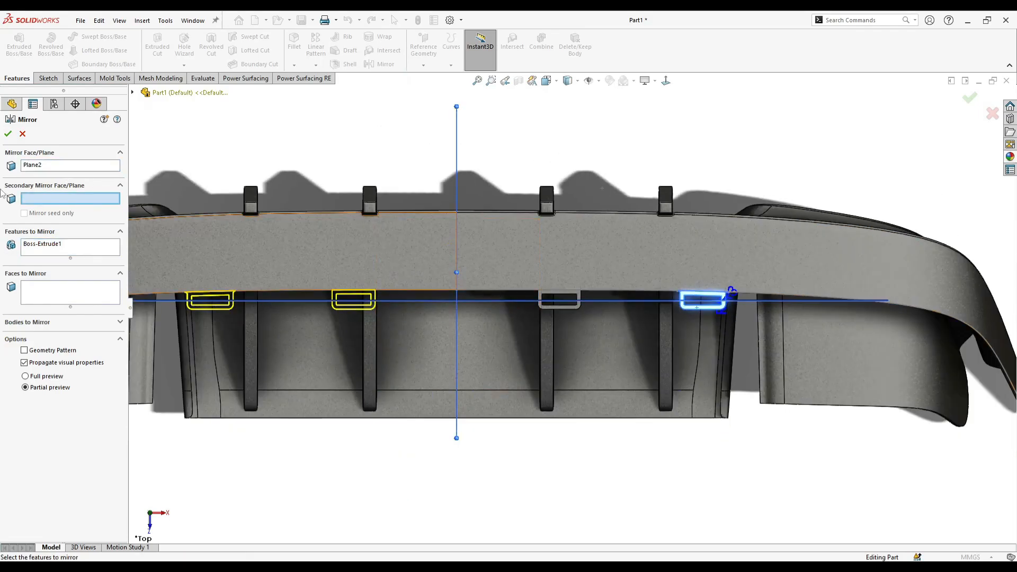
click(8, 134)
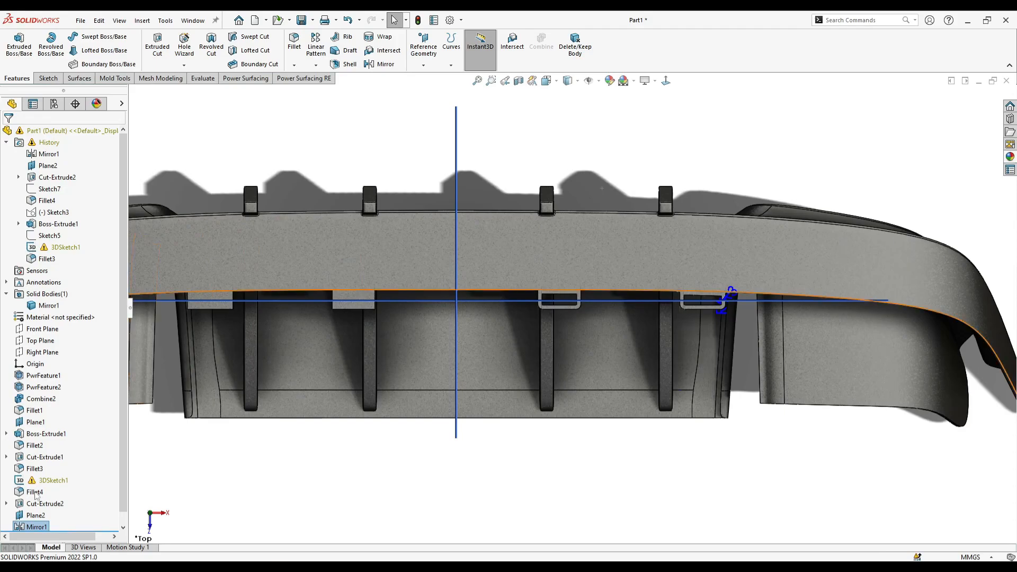
- Mirror the two slot cuts, Cut-Extrude1 and Cut-Extrude2, about Plane1
right_click(37, 527)
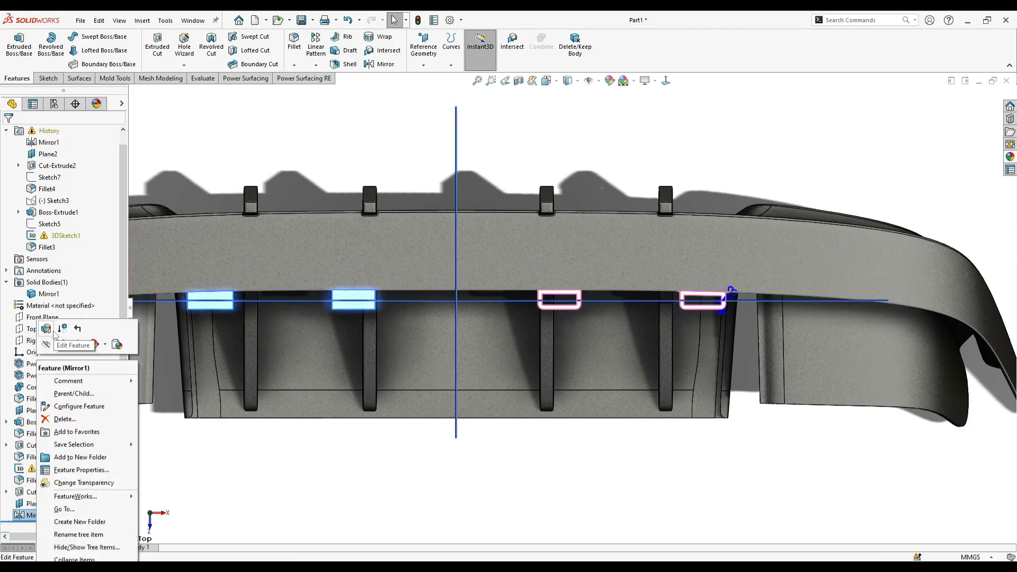
click(307, 126)
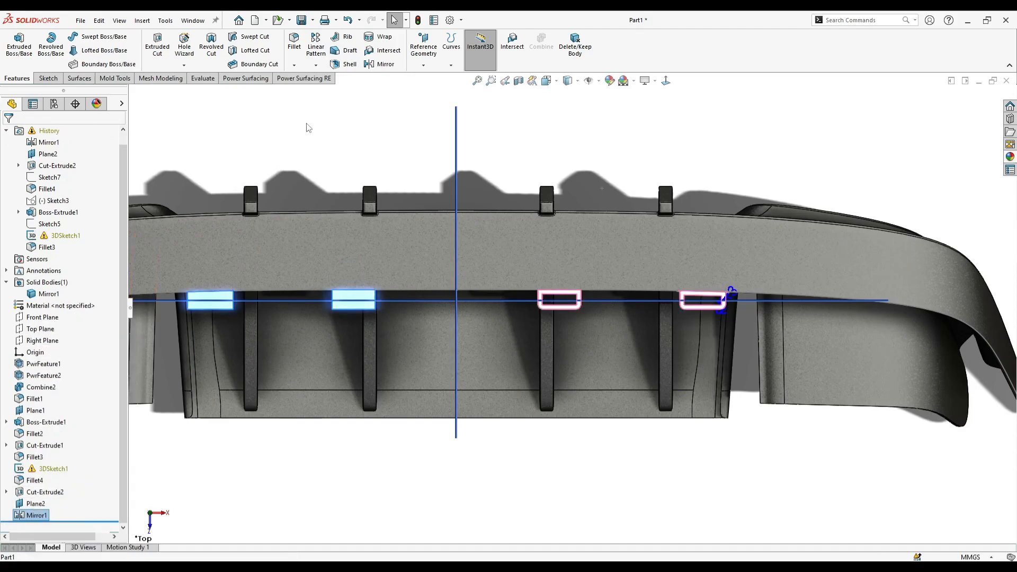
click(379, 64)
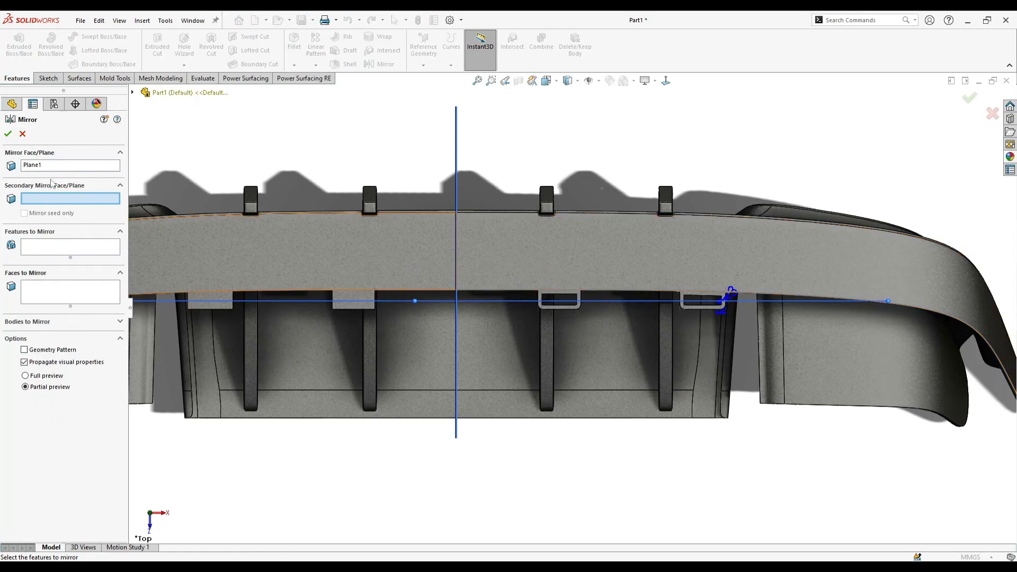
click(58, 252)
click(132, 93)
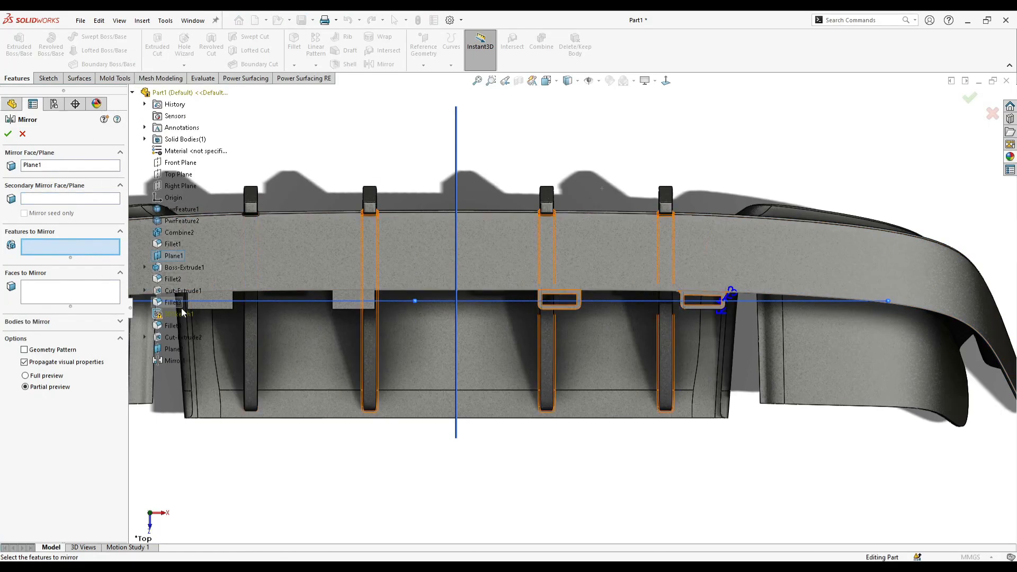
click(178, 336)
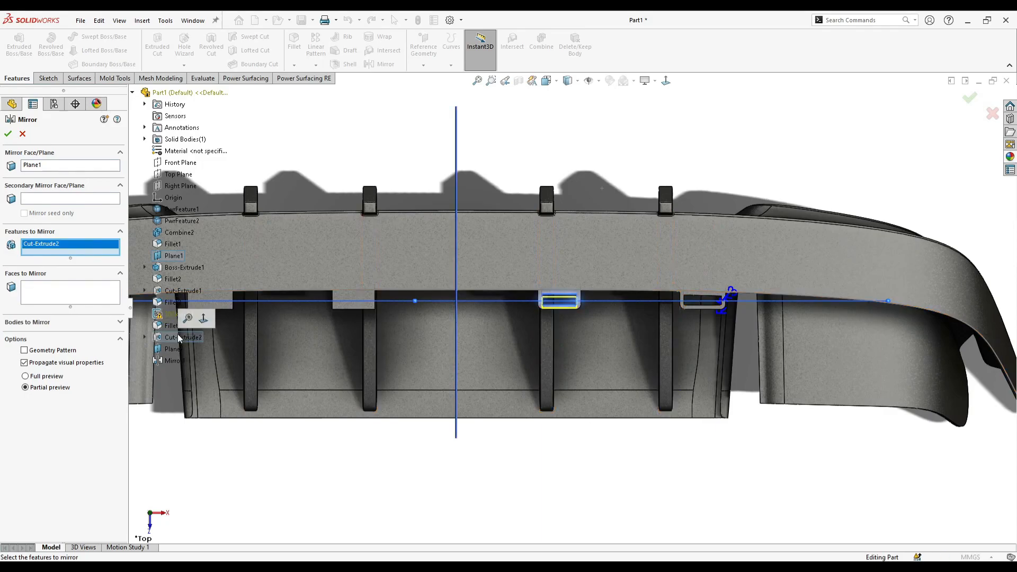
click(189, 290)
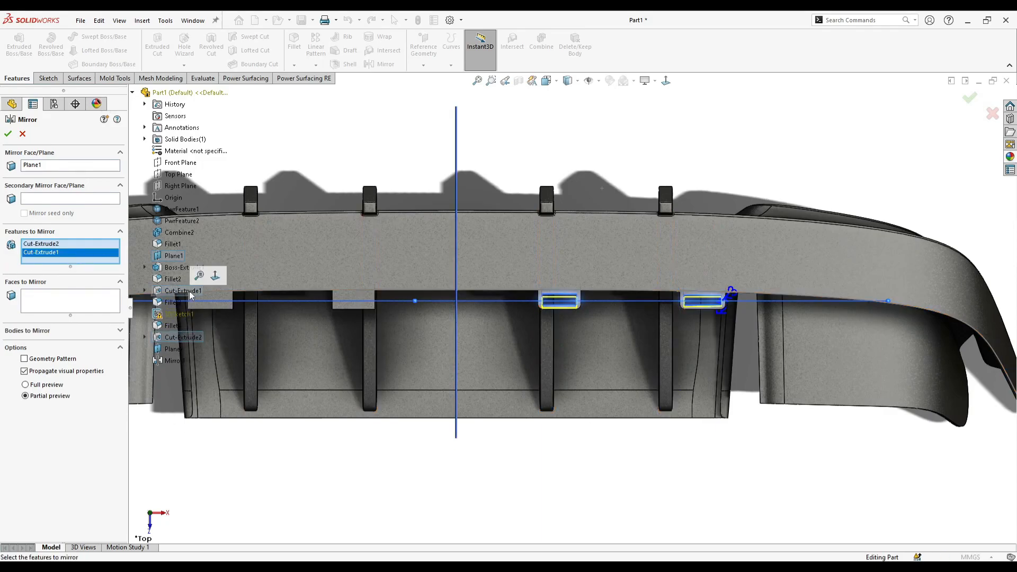
click(8, 134)
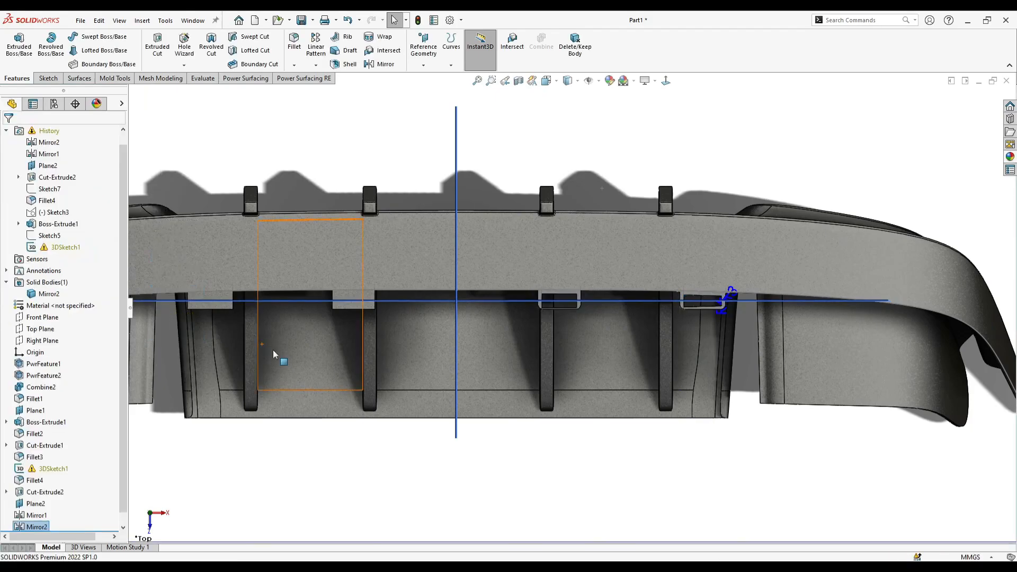
- Edit the mirror of the two slot cuts to use the centre plane Plane2 as its mirror plane
right_click(38, 516)
click(44, 327)
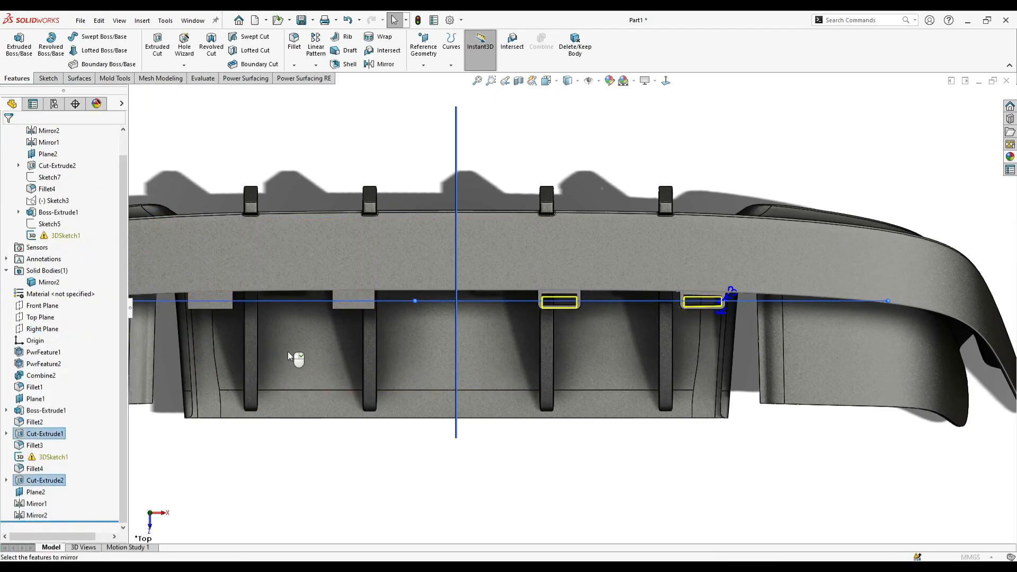
click(61, 167)
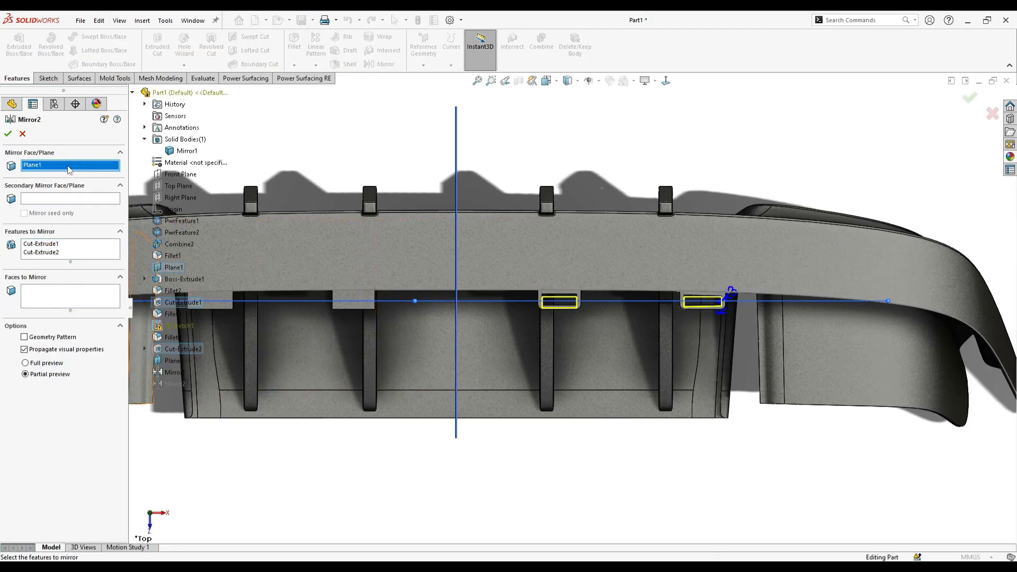
right_click(76, 165)
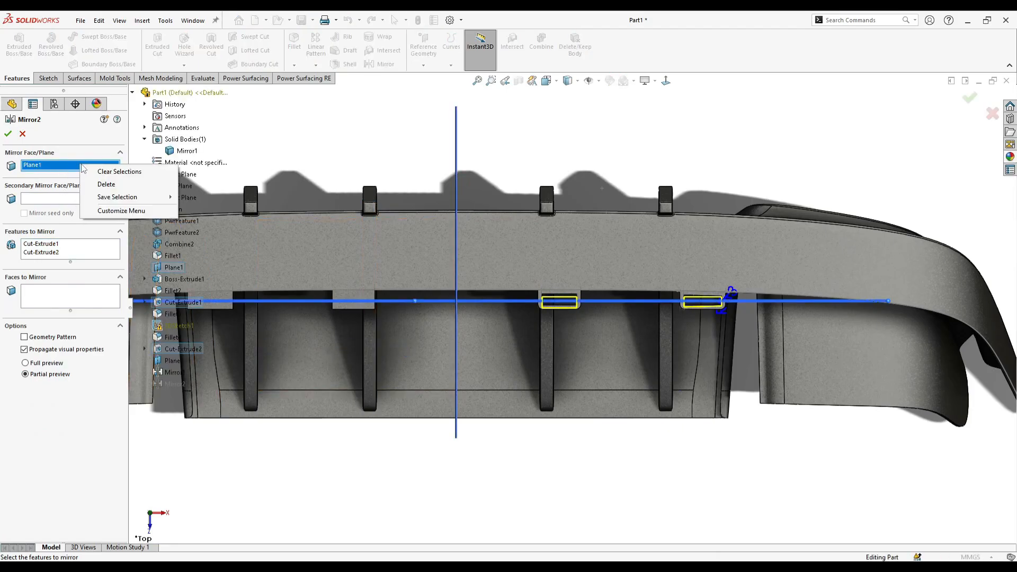
click(109, 169)
click(456, 159)
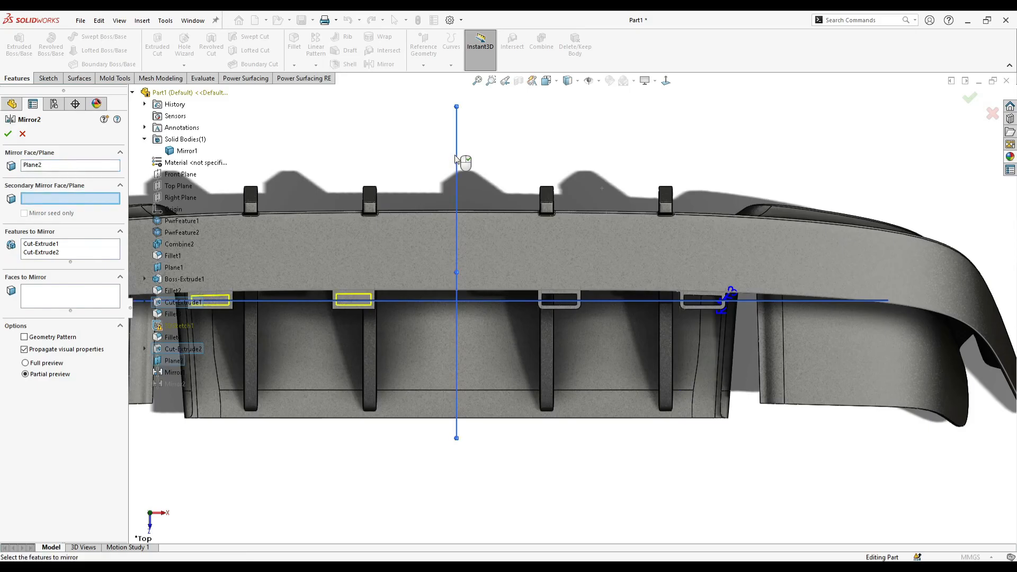
click(8, 133)
scroll(526, 236, up, 3)
scroll(434, 318, down, 5)
middle_drag(434, 318, 639, 259)
scroll(638, 262, up, 4)
click(372, 69)
scroll(785, 347, down, 2)
scroll(783, 345, down, 1)
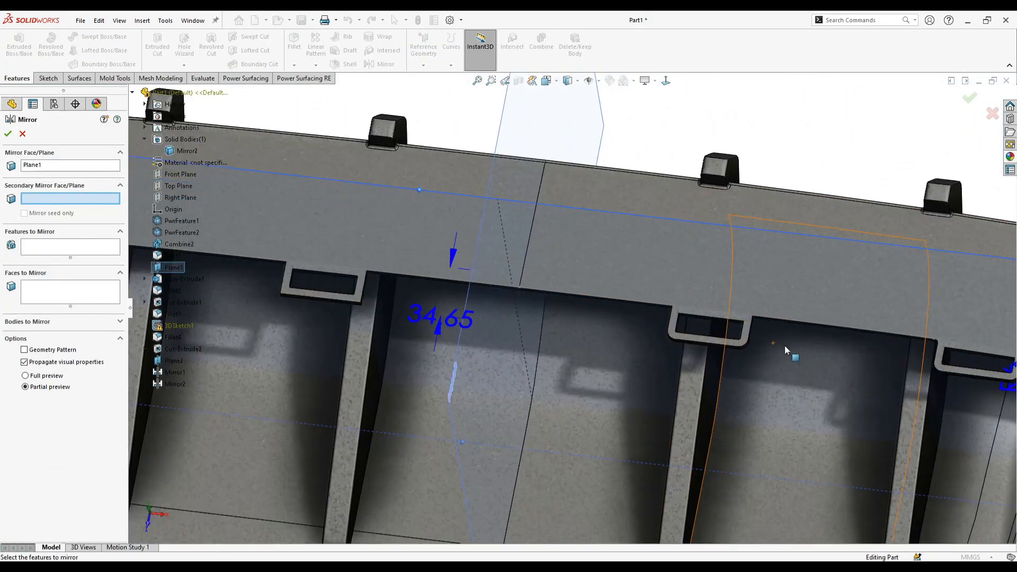
click(22, 134)
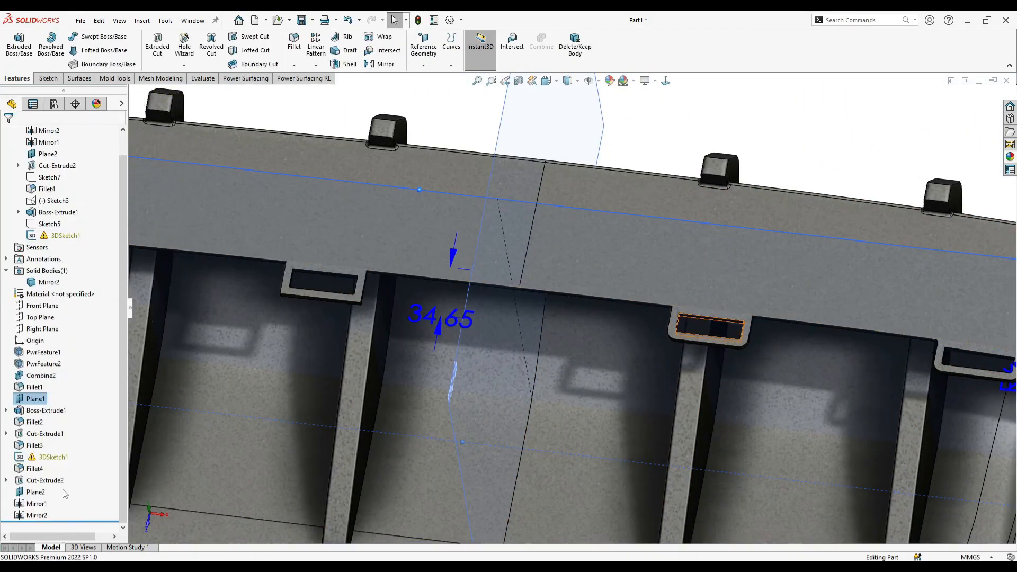
- Edit the slot-cut mirror to include the tab fillets Fillet4 and Fillet2, with Geometry Pattern enabled
right_click(37, 514)
click(54, 329)
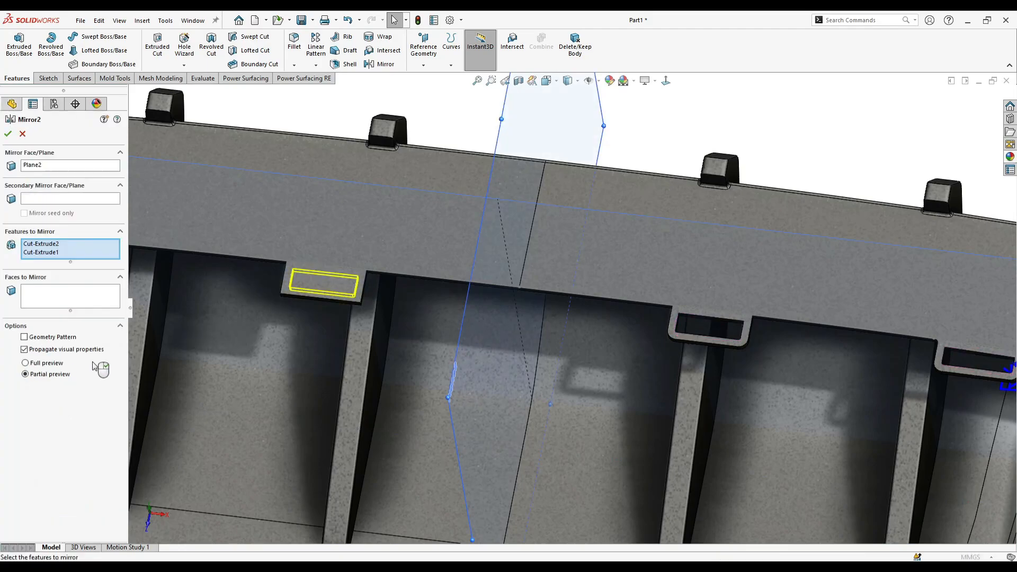
scroll(756, 348, down, 5)
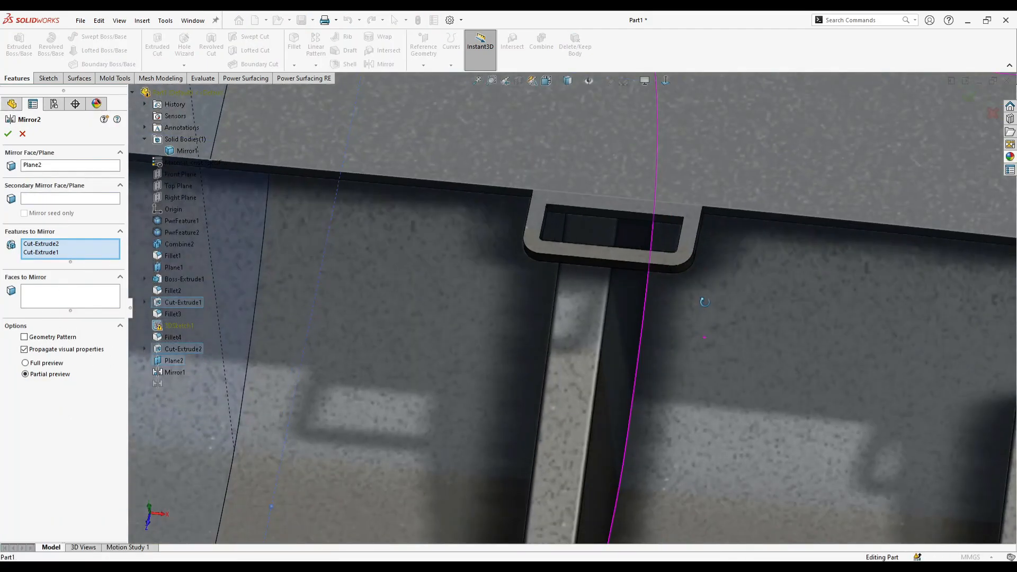
click(680, 235)
scroll(656, 285, up, 5)
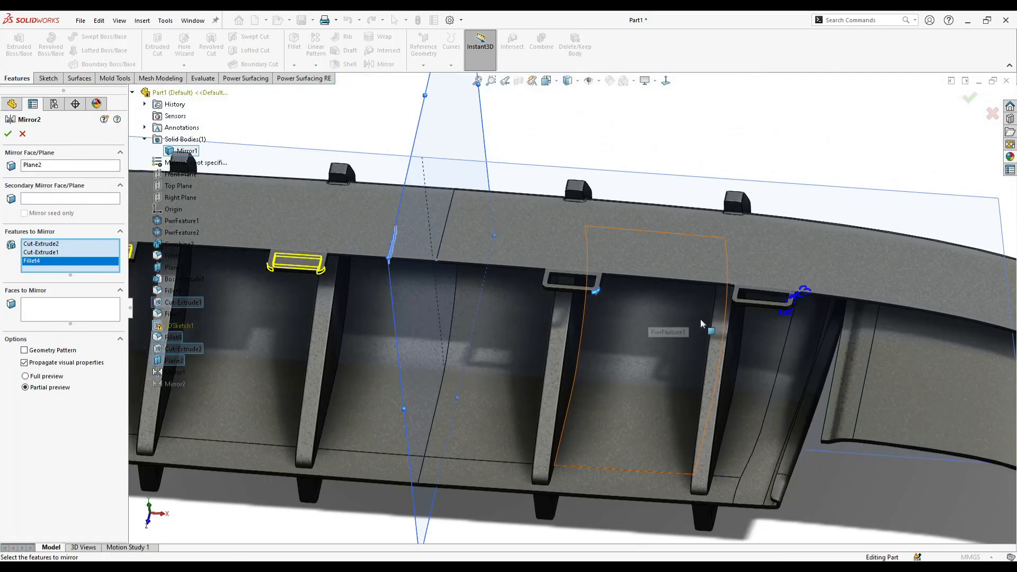
scroll(699, 323, down, 5)
click(540, 286)
scroll(408, 325, up, 5)
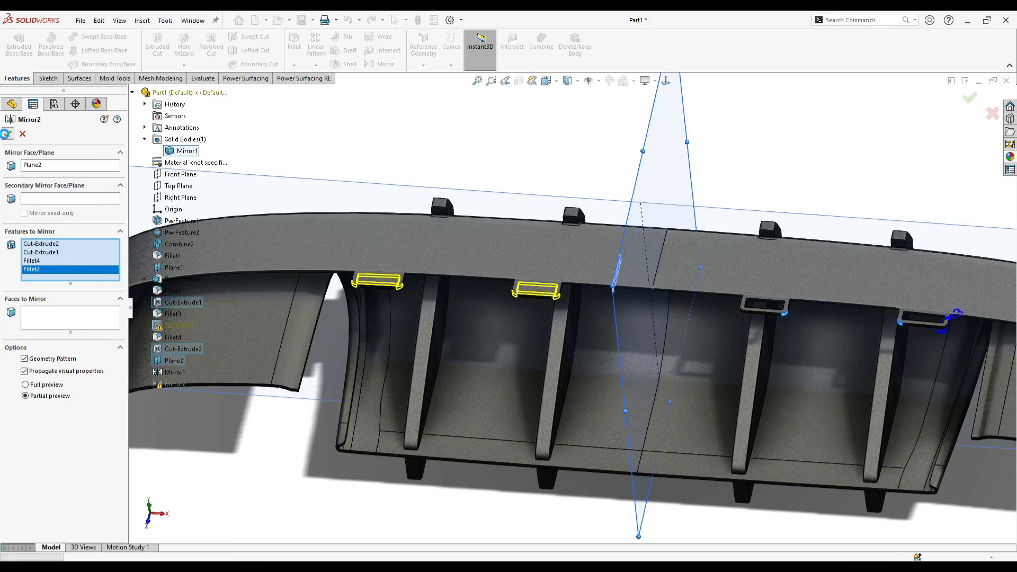
- Examine the whole diffuser and the mirrored mounting tabs from several angles
scroll(572, 301, up, 3)
middle_drag(637, 242, 762, 420)
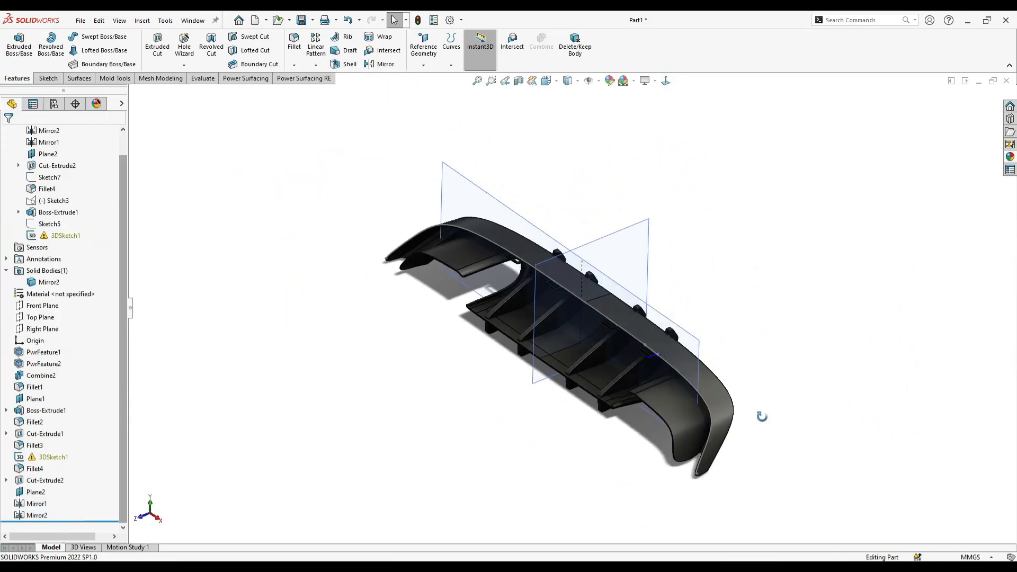
scroll(708, 404, down, 7)
click(632, 354)
middle_drag(631, 355, 700, 361)
click(710, 321)
scroll(627, 239, up, 5)
middle_drag(620, 297, 556, 332)
- Create a reference plane parallel to Plane1, offset about 272.6 mm toward the front of the diffuser's lower side
click(40, 320)
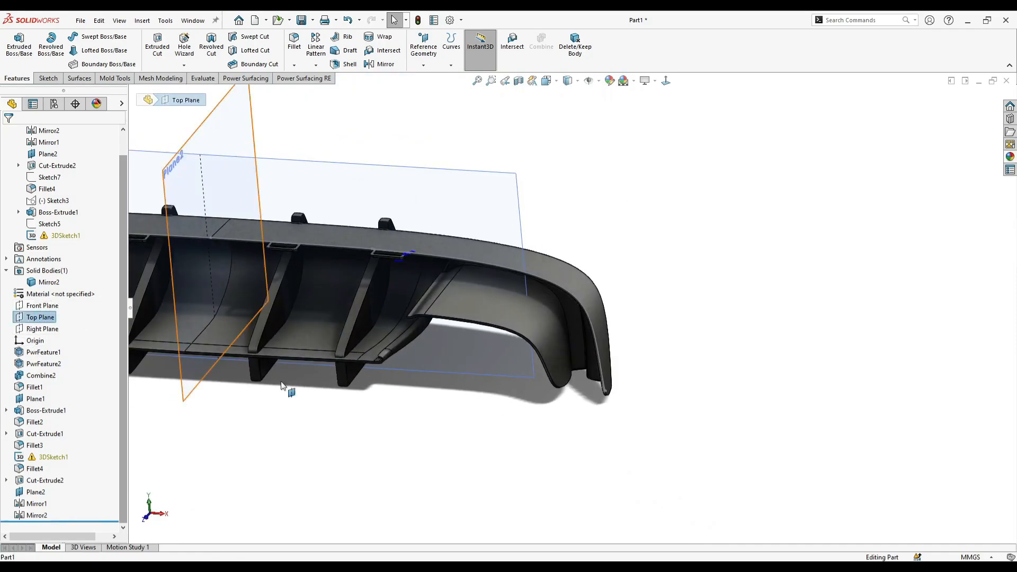
scroll(347, 388, up, 3)
middle_drag(404, 416, 450, 435)
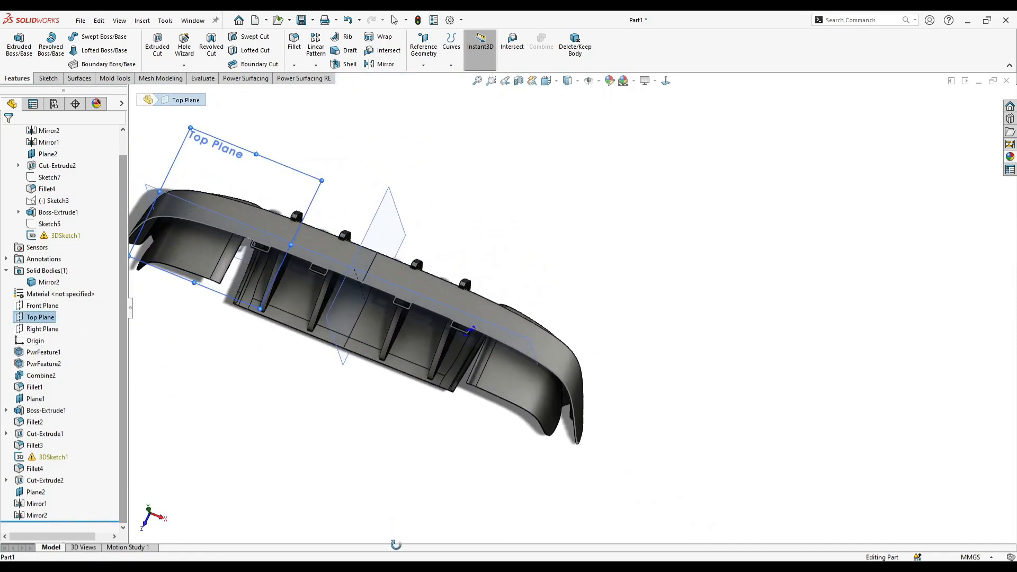
click(501, 326)
ctrl+drag(501, 326, 535, 469)
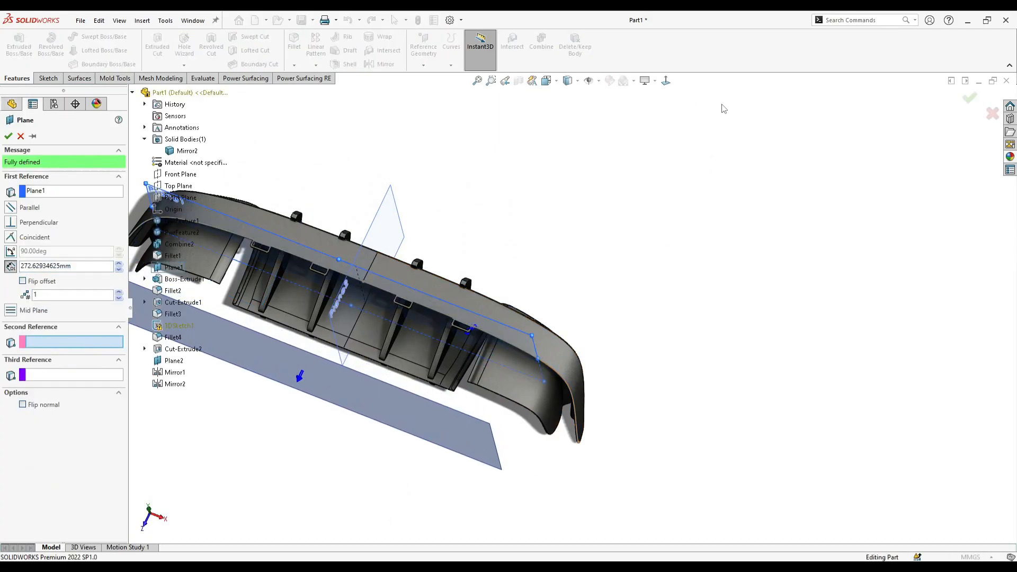
click(969, 99)
- Start a sketch on the new offset plane and convert the two long edges of the diffuser end's outer rim into it
click(666, 80)
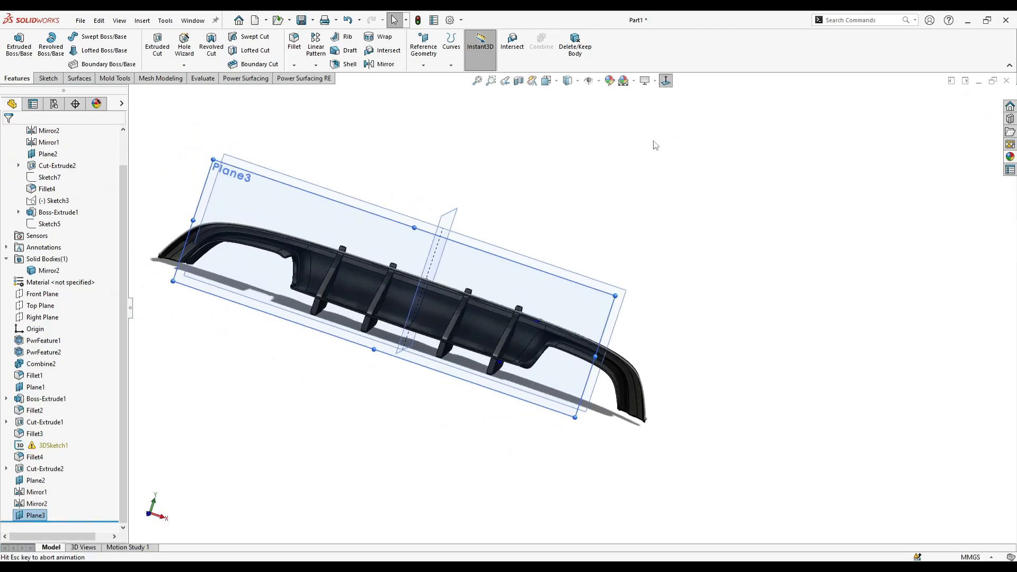
drag(764, 252, 826, 262)
scroll(831, 364, down, 3)
scroll(772, 344, down, 3)
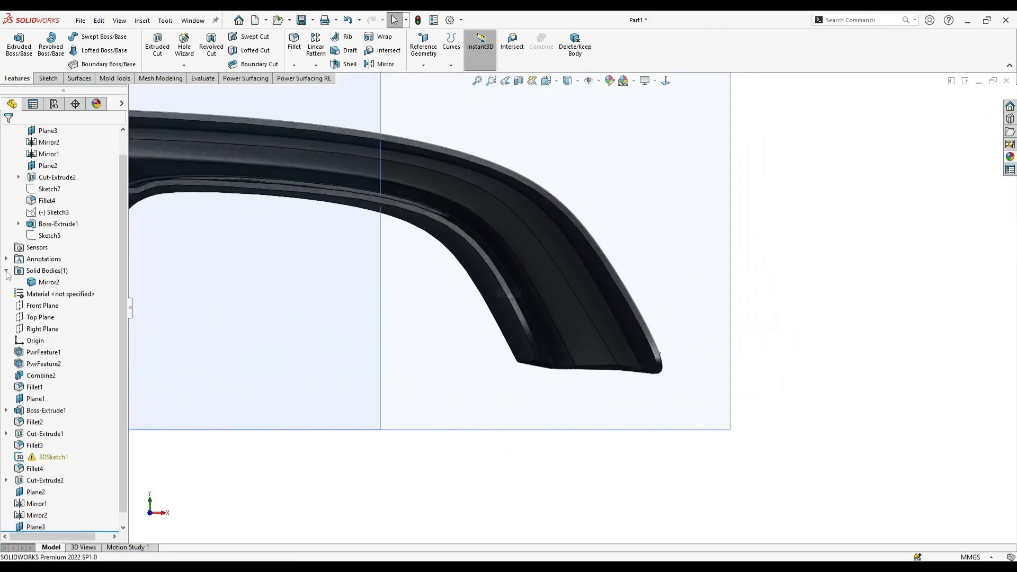
right_click(727, 150)
click(737, 136)
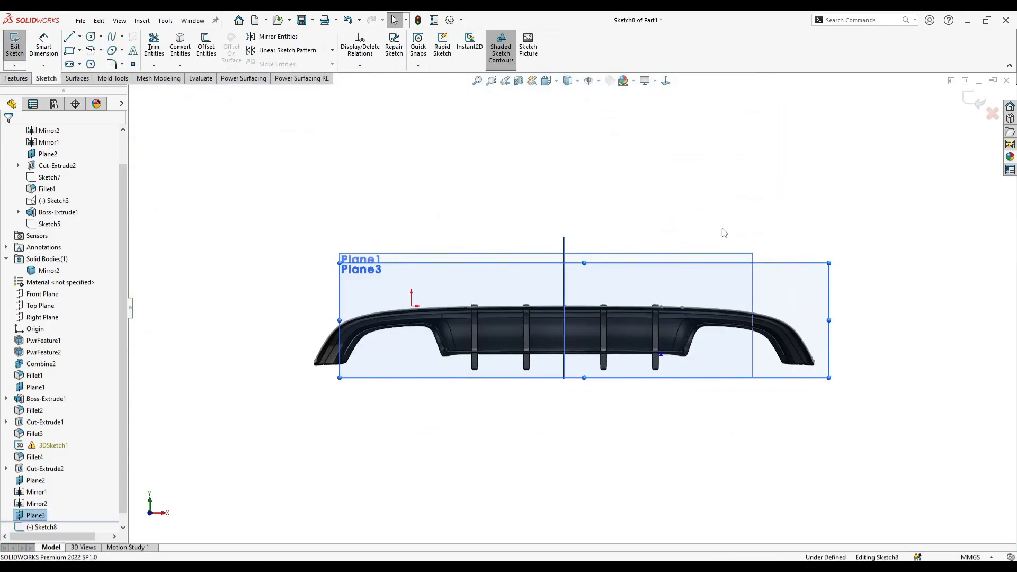
scroll(783, 352, down, 3)
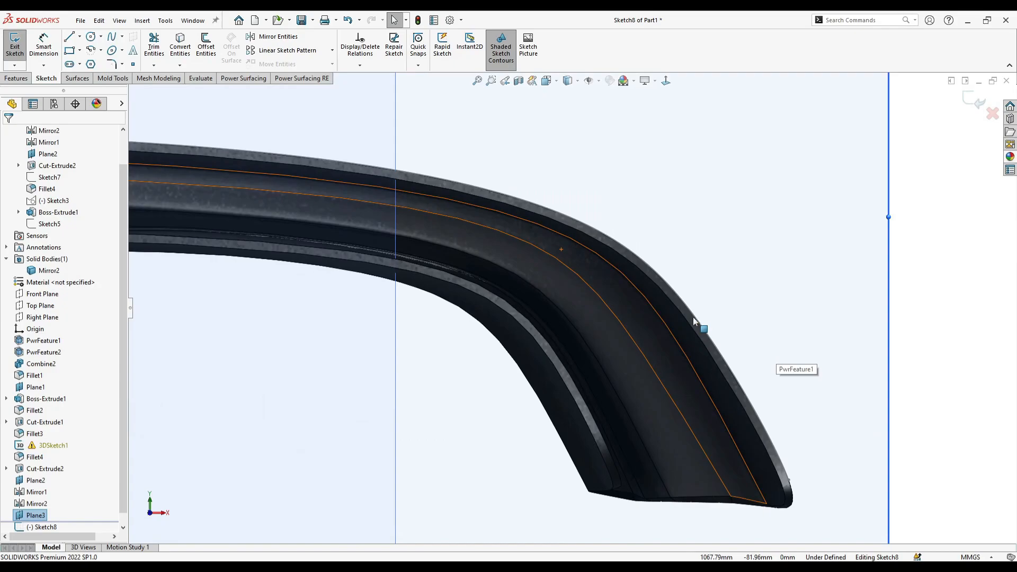
click(694, 317)
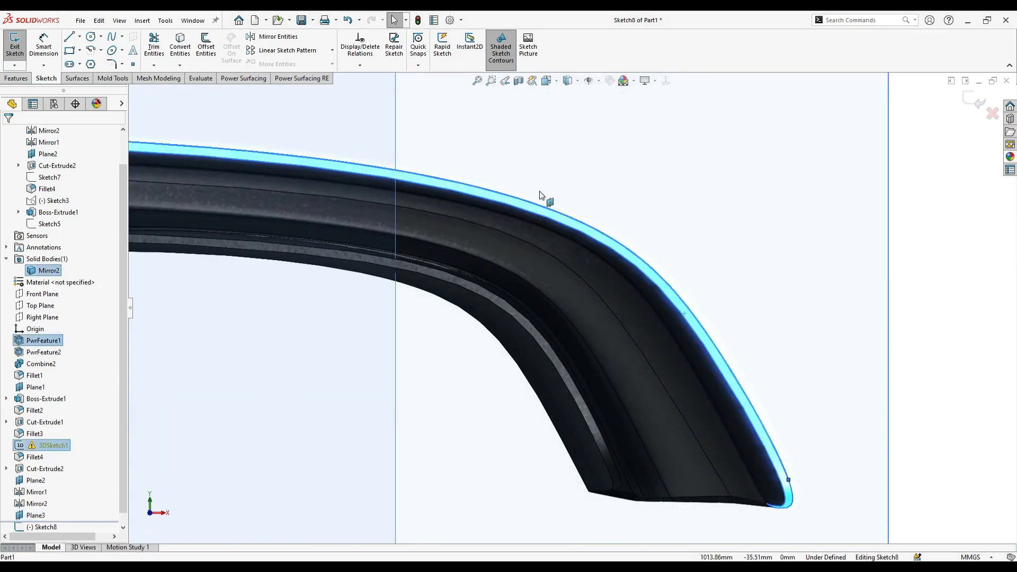
click(665, 220)
scroll(669, 228, down, 3)
click(619, 286)
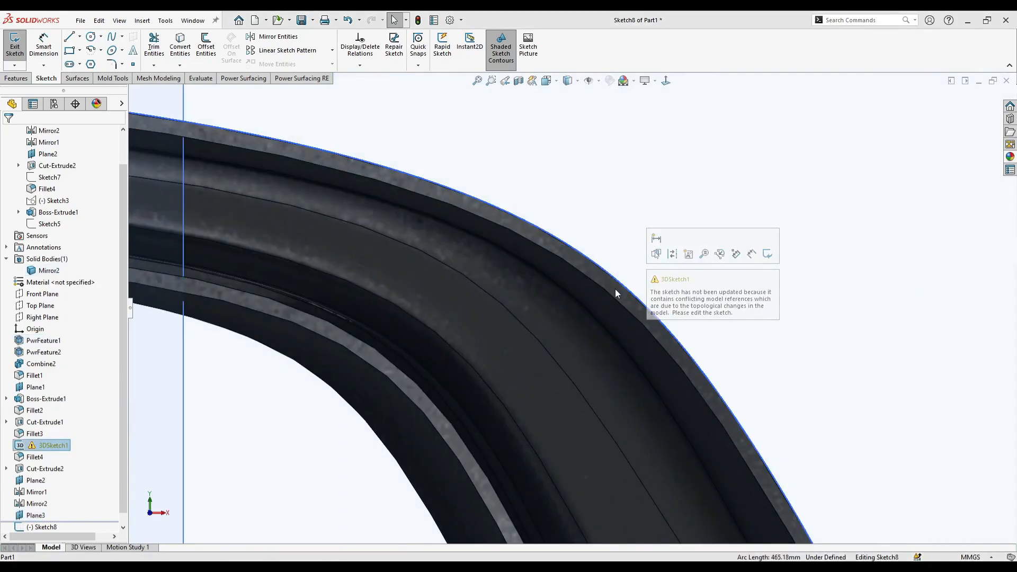
ctrl+click(613, 297)
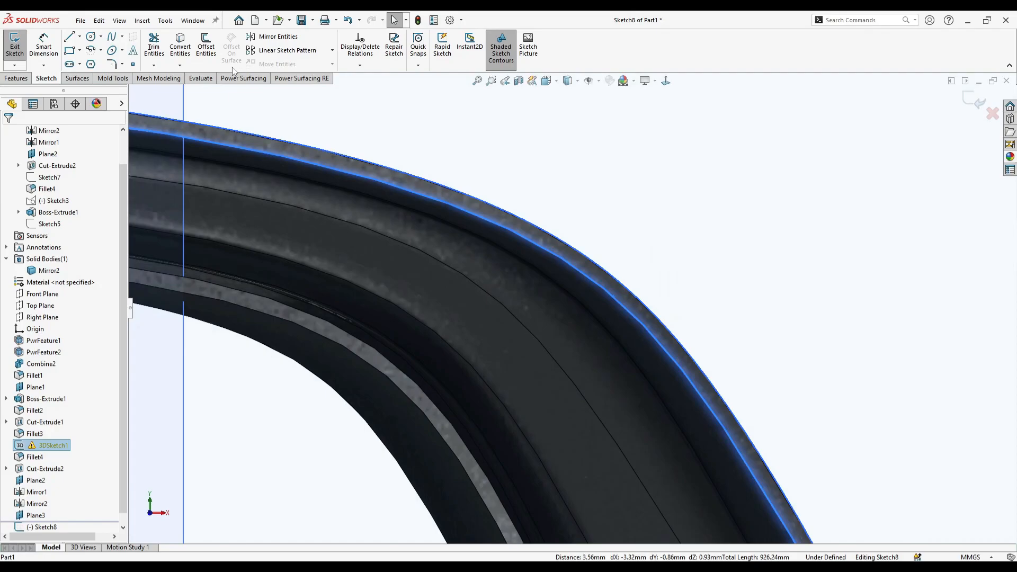
click(191, 50)
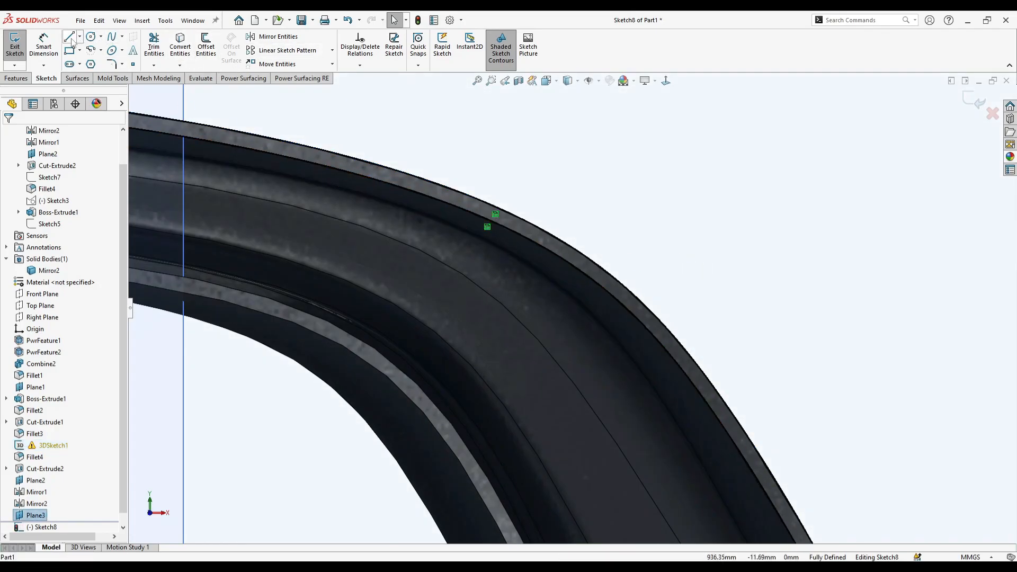
- Draw the outlines of two mounting tabs along the converted rim edges at the diffuser's end
click(72, 40)
scroll(421, 282, up, 8)
scroll(564, 317, down, 1)
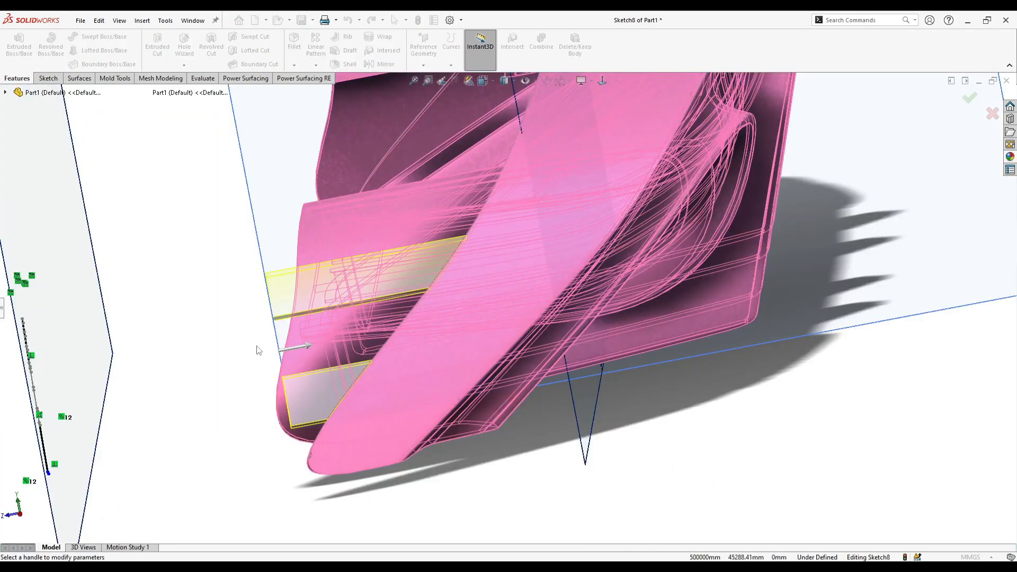
middle_drag(256, 346, 293, 342)
scroll(293, 342, up, 2)
- Extrude the two tab profiles from a 130 mm start offset up to the diffuser body, with the result merged
mouse_move(297, 324)
middle_down()
mouse_move(405, 345)
mouse_move(285, 331)
mouse_move(303, 253)
mouse_move(376, 237)
mouse_move(364, 300)
mouse_move(507, 310)
middle_up()
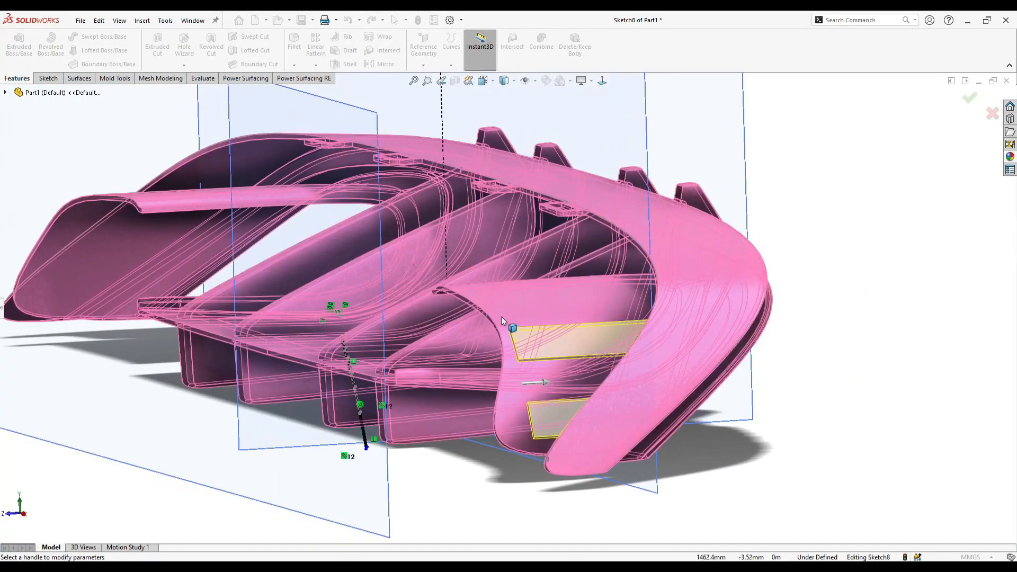
click(542, 387)
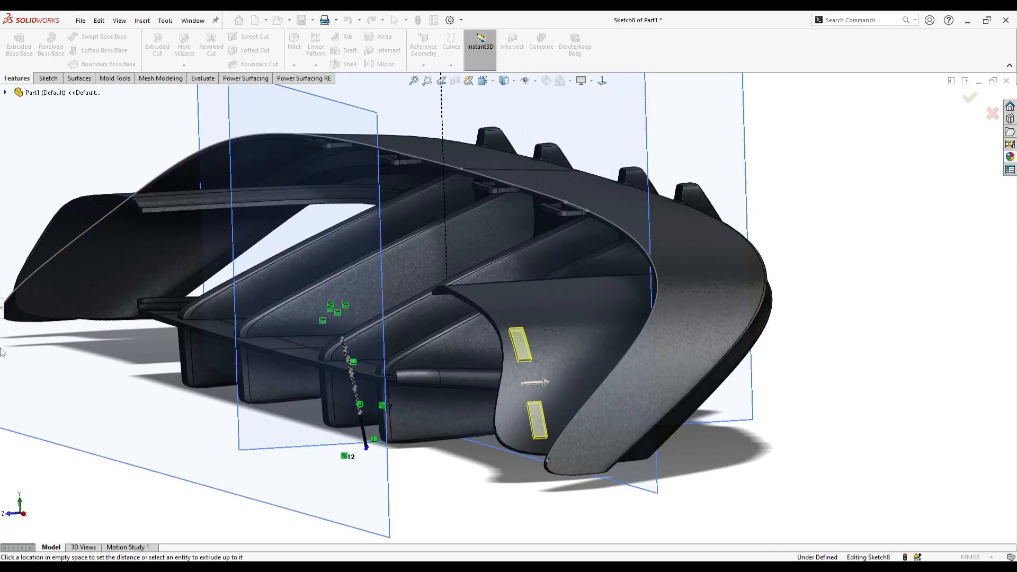
click(2, 308)
click(69, 214)
click(43, 259)
click(609, 358)
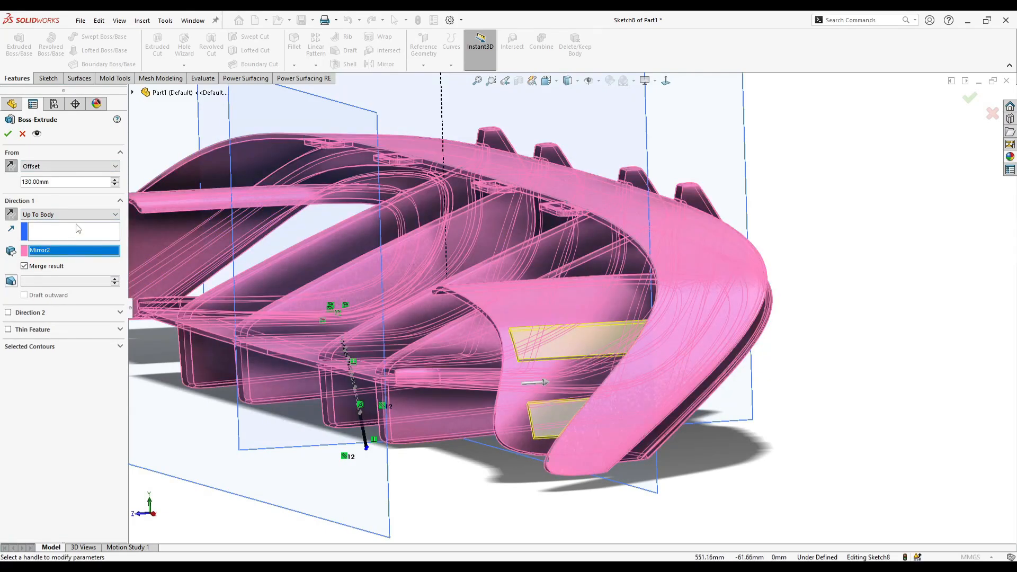
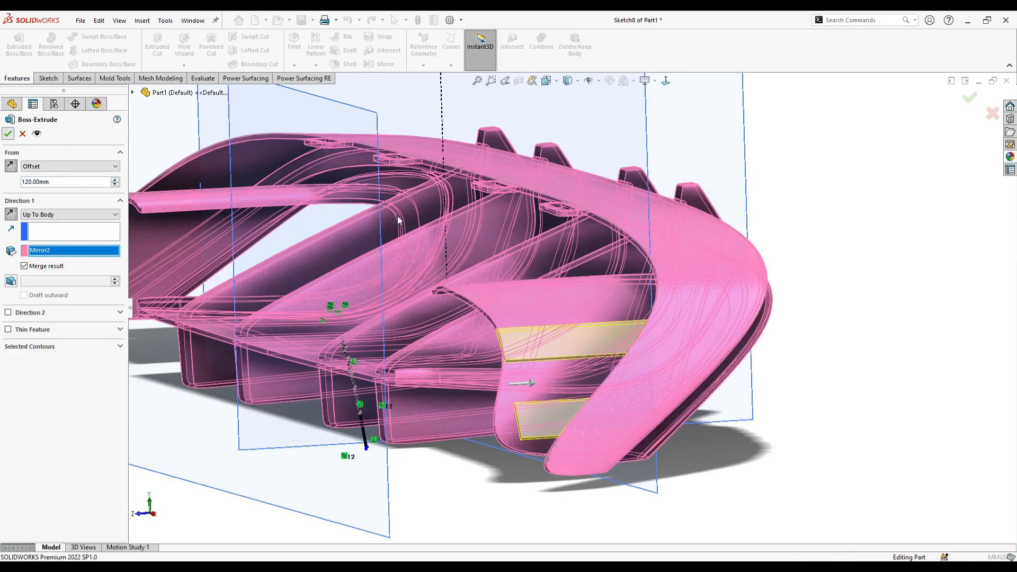
- Finish the tab extrusion and start a new sketch on Plane2, viewed square-on to the diffuser's end
key(Return)
mouse_move(444, 199)
middle_down()
mouse_move(806, 268)
mouse_move(828, 289)
mouse_move(780, 257)
middle_up()
scroll(781, 256, up, 1)
click(666, 81)
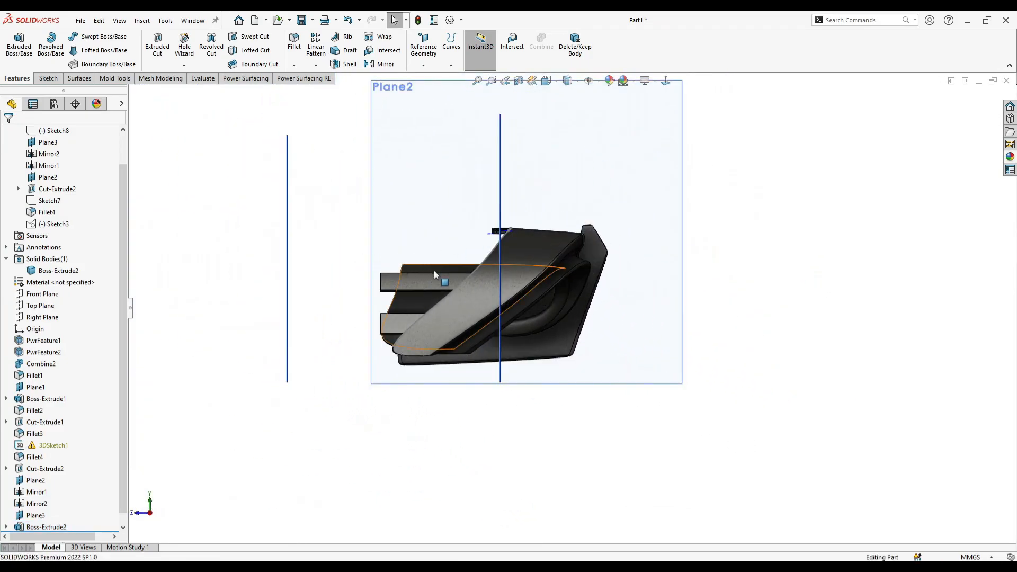
scroll(404, 265, down, 3)
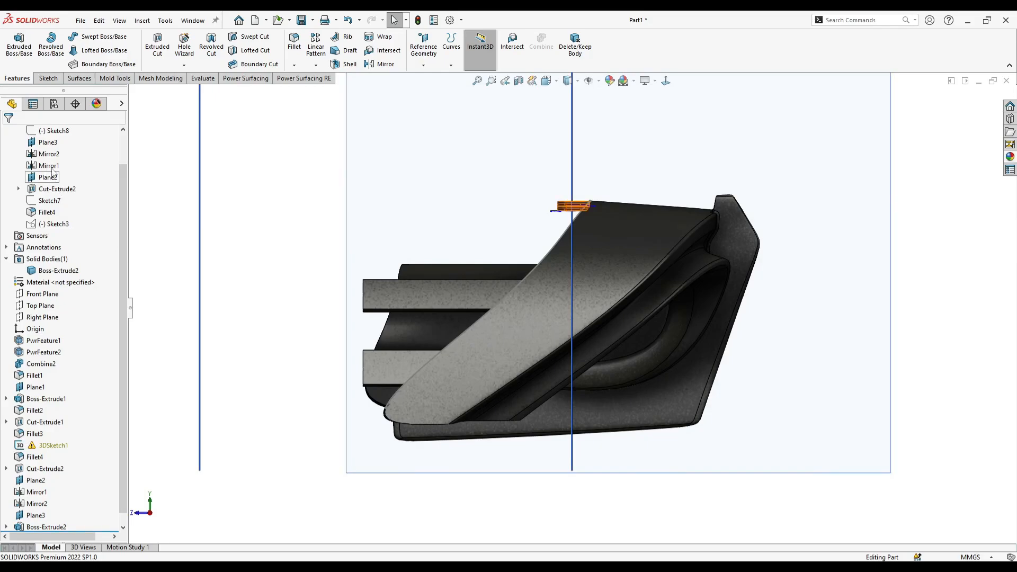
scroll(74, 203, up, 1)
key(z)
right_click(427, 163)
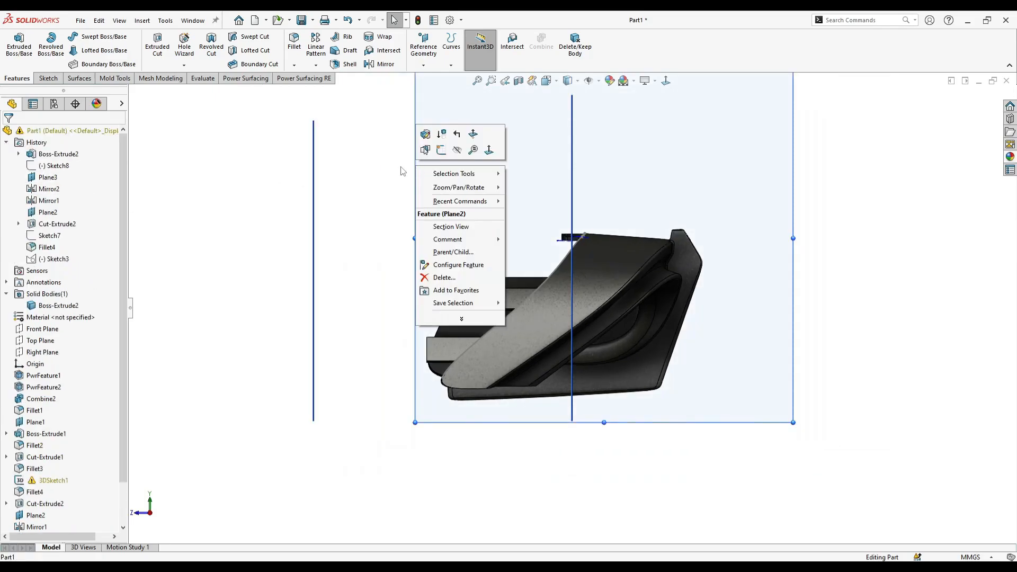
click(442, 150)
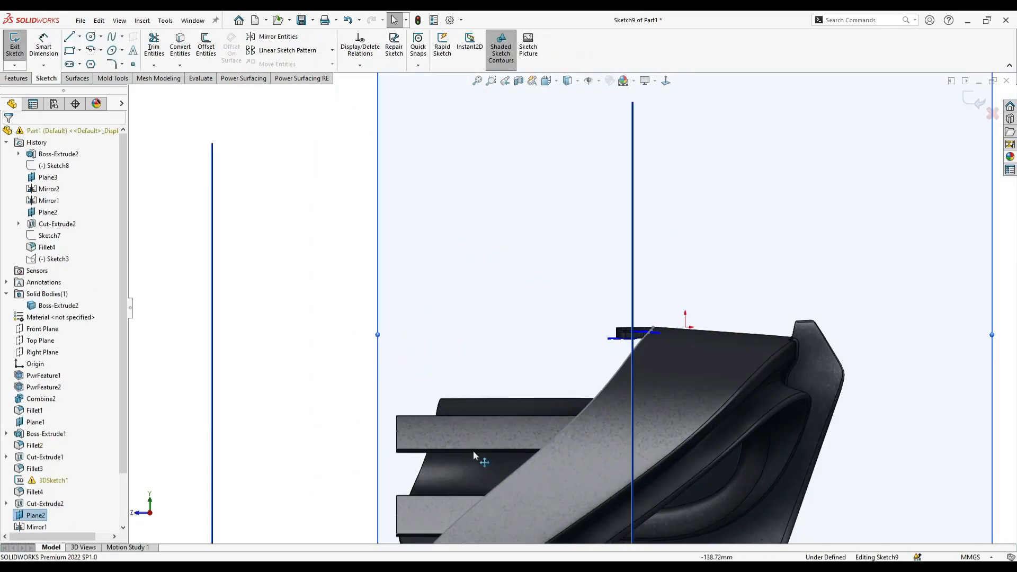
scroll(347, 343, up, 2)
click(346, 343)
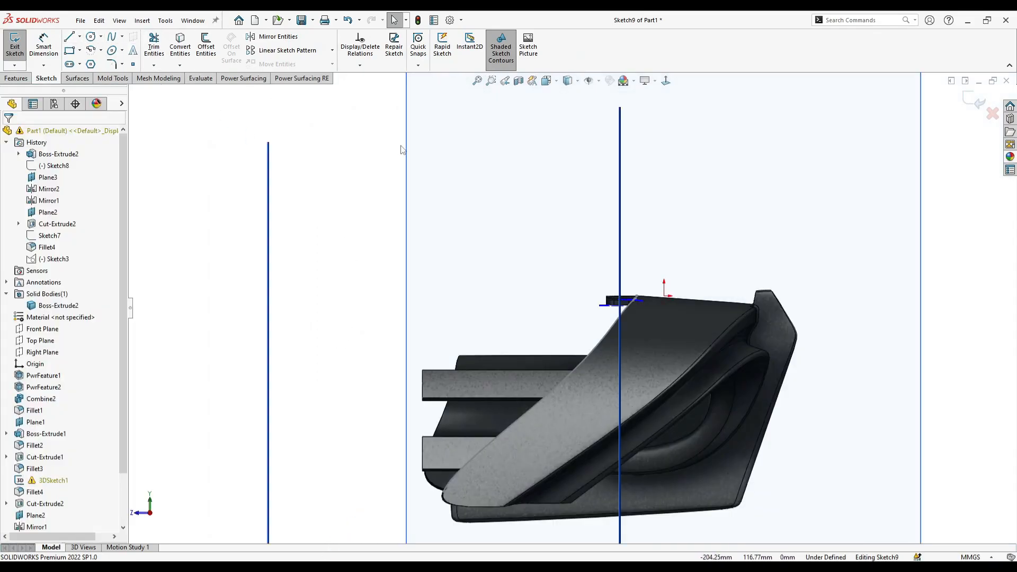
click(71, 39)
scroll(497, 450, down, 2)
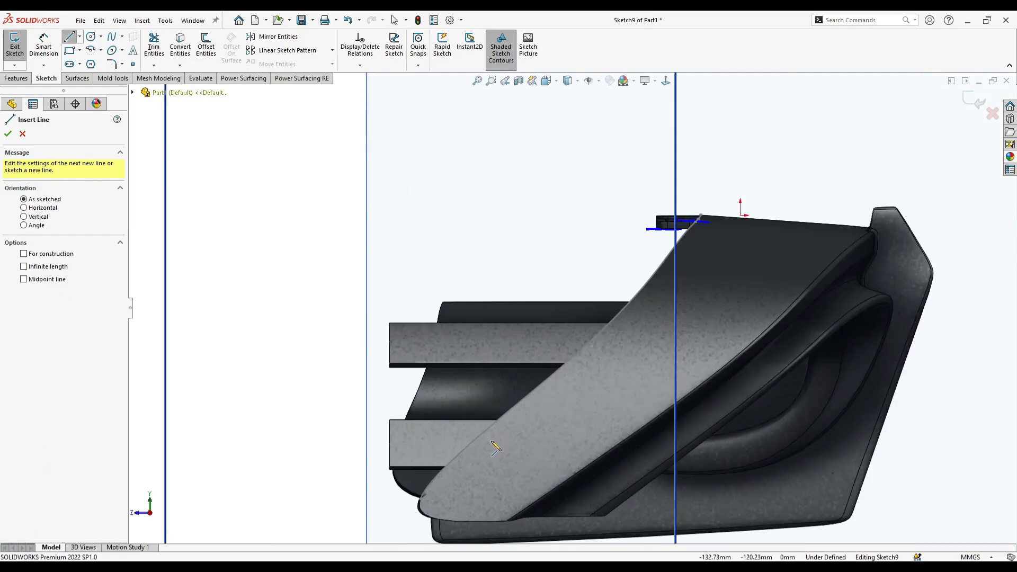
key(Escape)
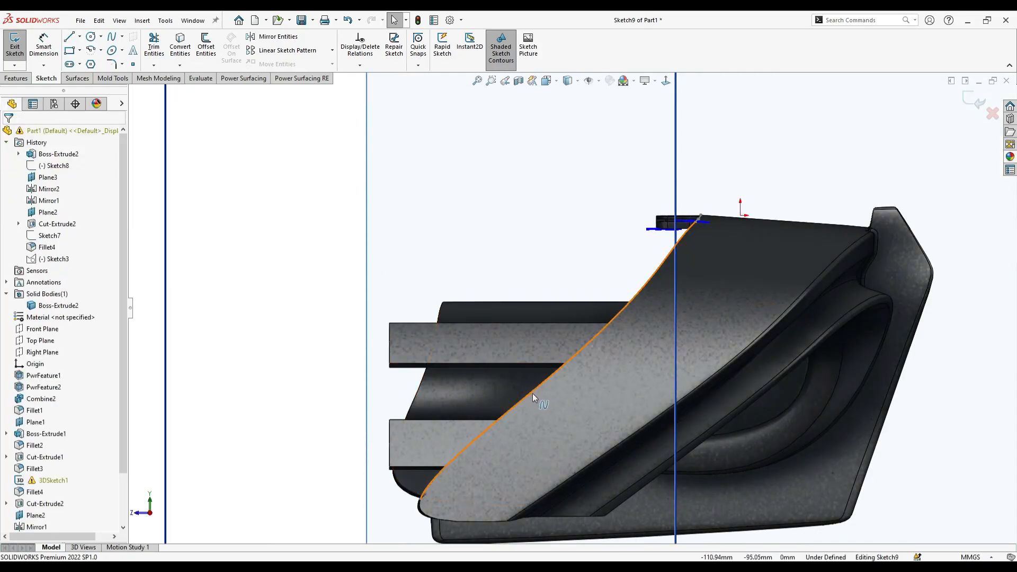
- Convert the curved rim edge at the diffuser's end into the sketch and offset it 15 mm in the reverse direction, across the tabs
click(531, 392)
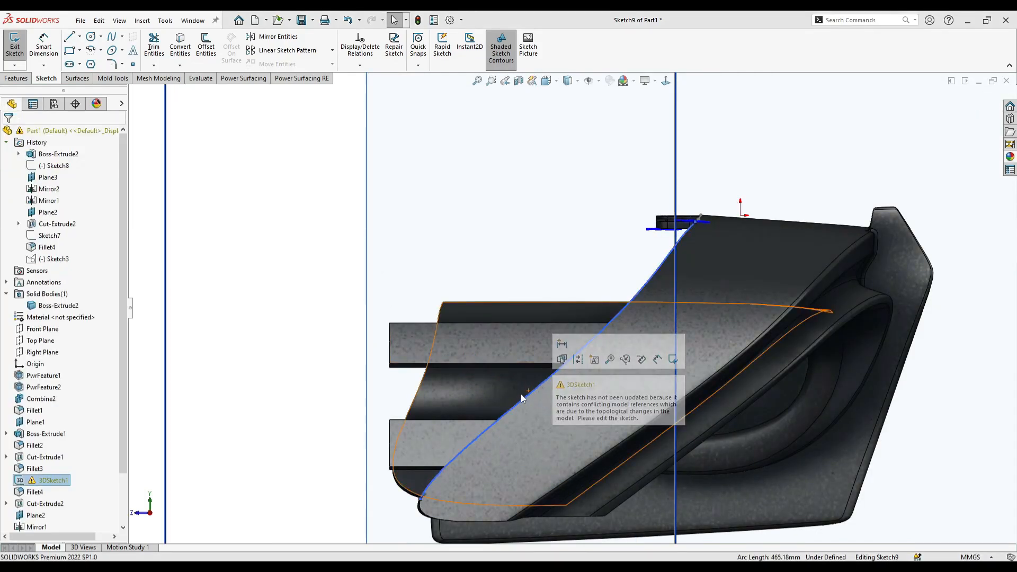
click(180, 46)
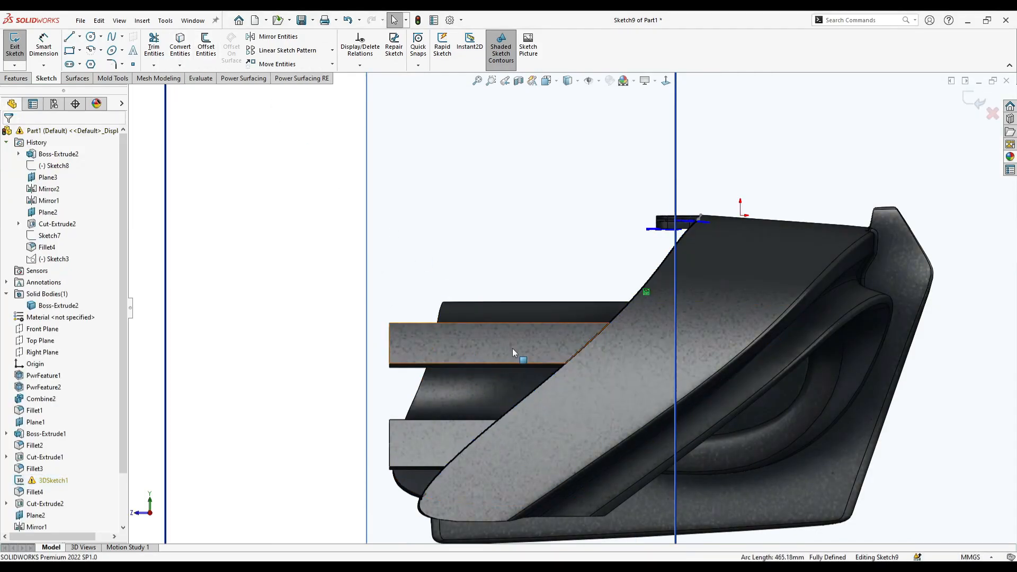
click(555, 372)
click(206, 47)
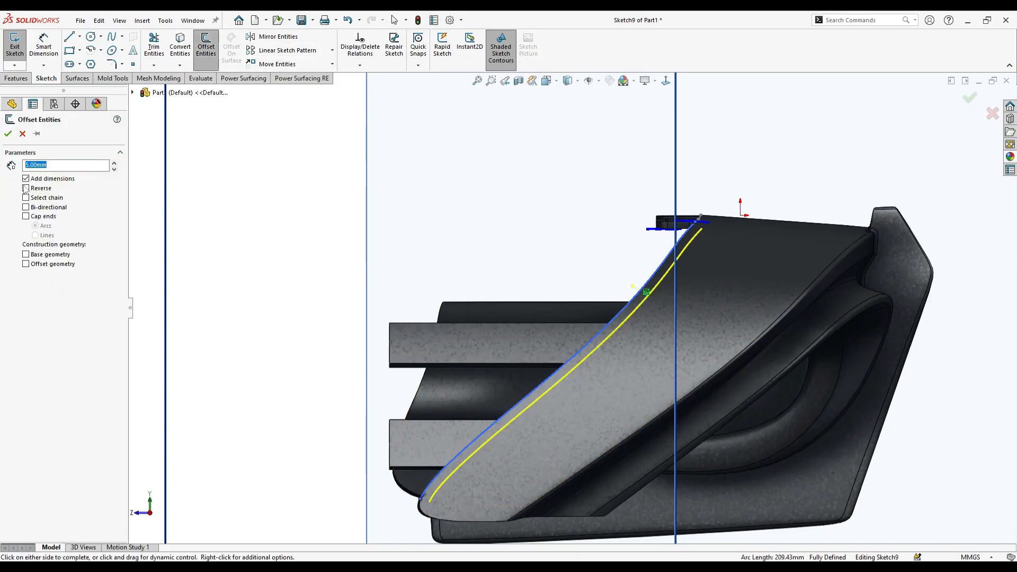
click(114, 163)
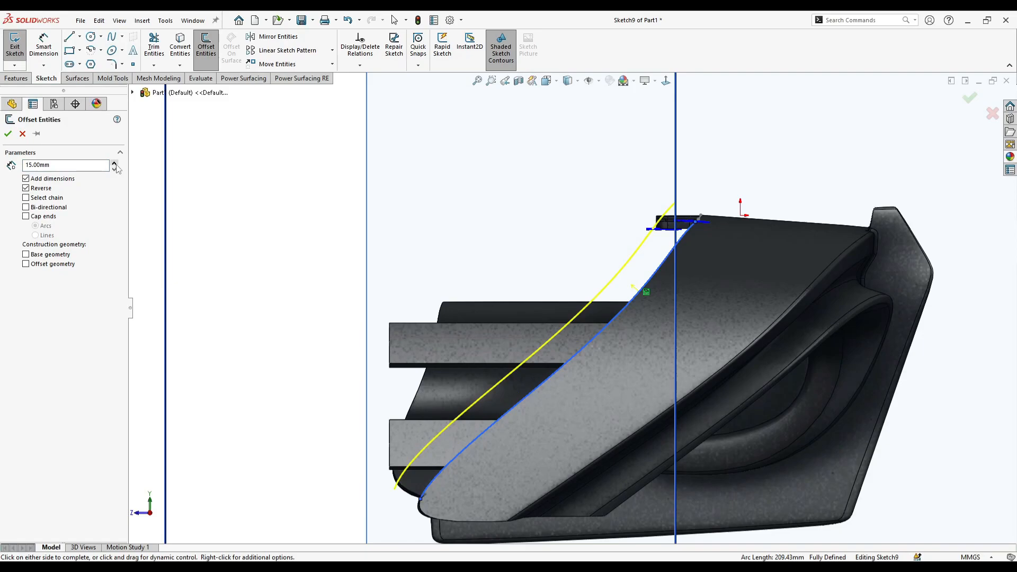
click(13, 134)
- Draw connected lines around the tabs' free ends, from the offset curve's lower end to a point on its upper part
key(l)
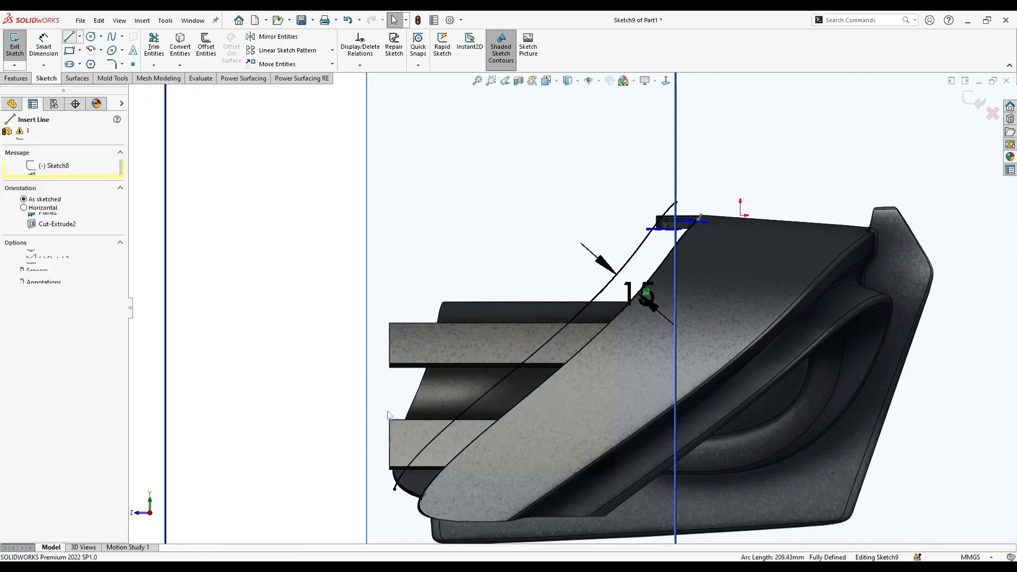
click(394, 488)
click(293, 492)
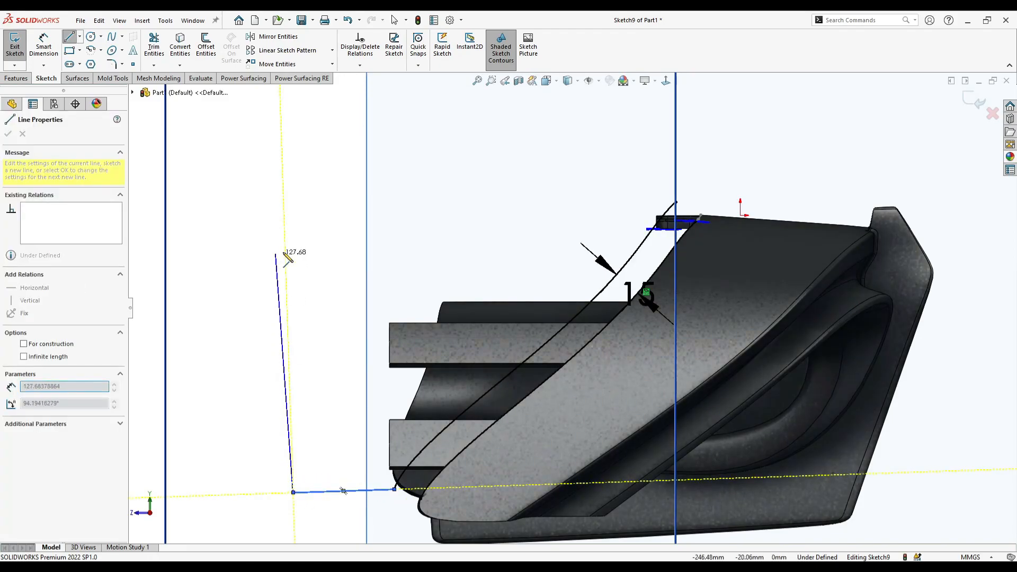
click(297, 221)
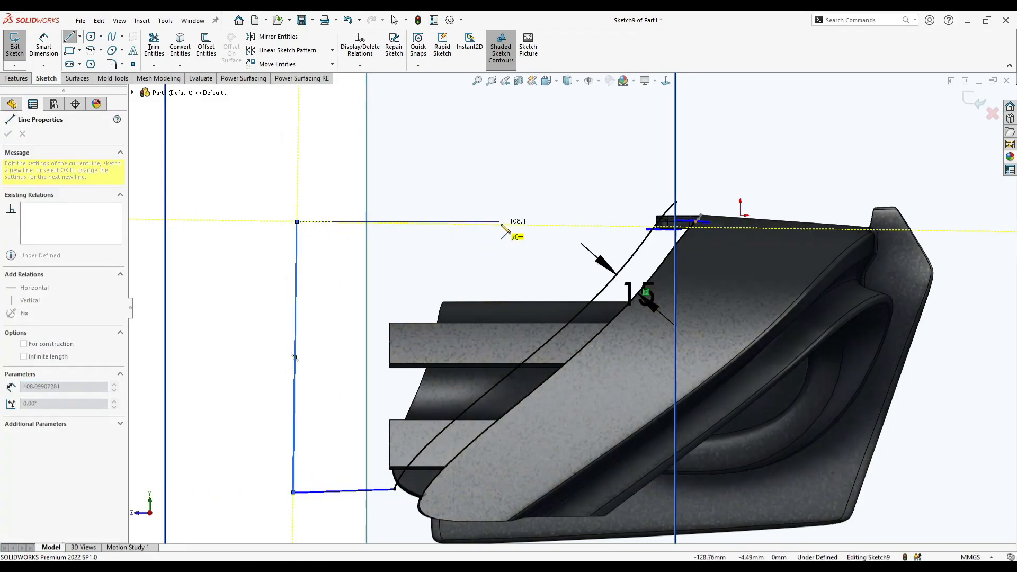
click(544, 230)
click(592, 298)
key(Escape)
- Trim the offset curve above the outline's upper corner so the profile around the tab ends is closed
click(154, 47)
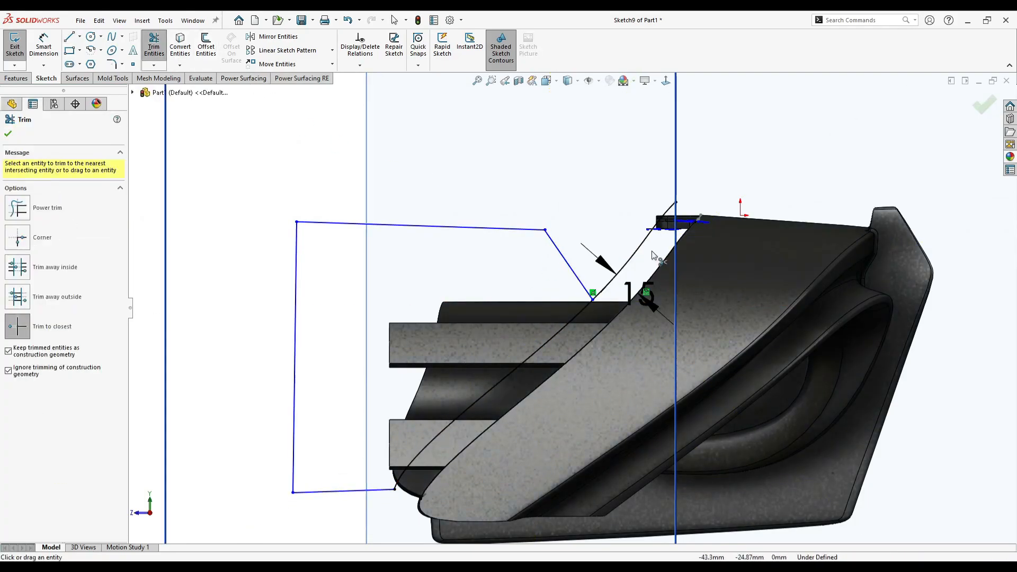
click(631, 255)
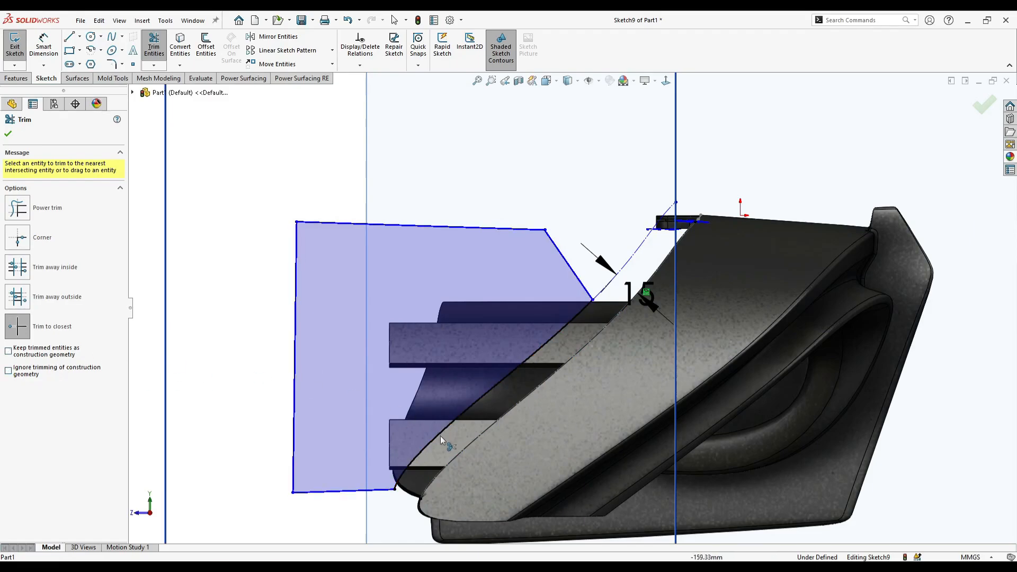
click(432, 499)
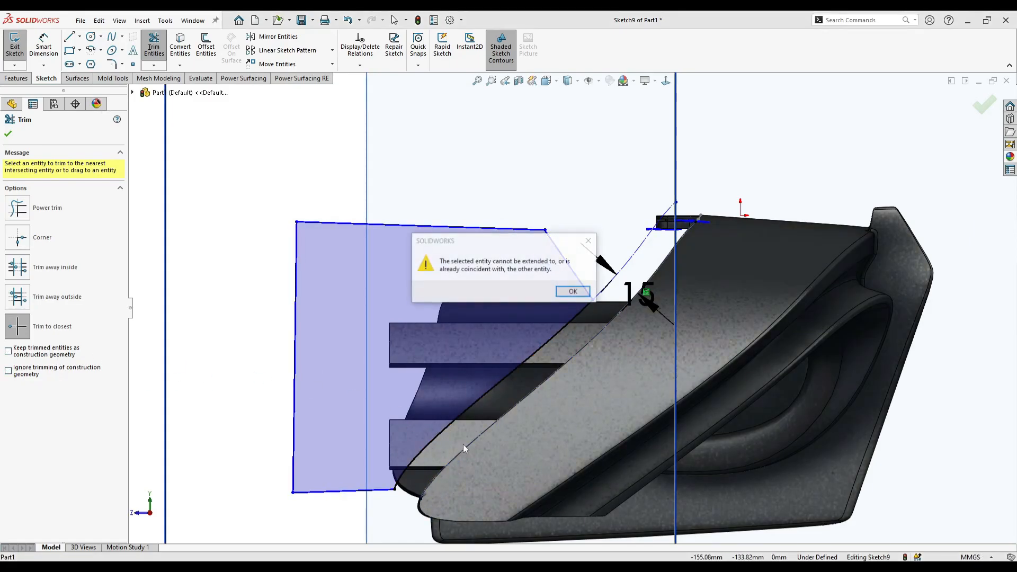
click(574, 291)
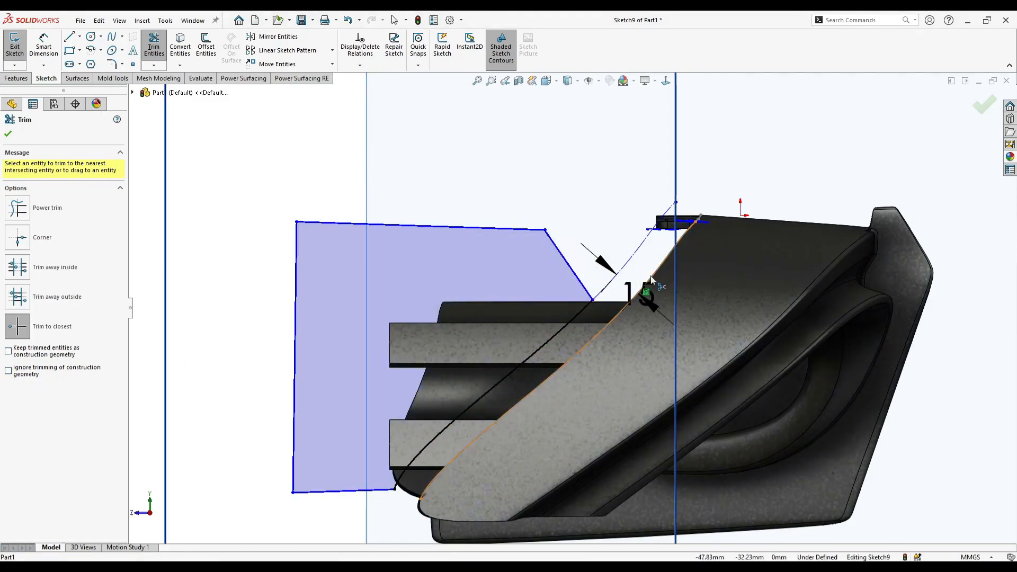
key(Escape)
click(629, 276)
- Set up a Blind extruded cut of the closed profile with its start offset 750 mm from the sketch plane
click(16, 78)
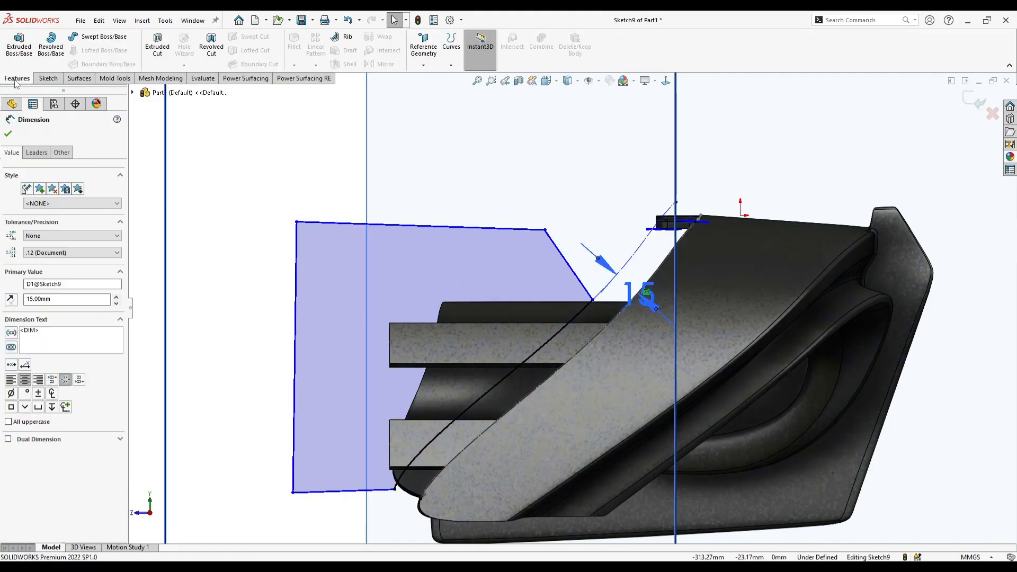
click(157, 46)
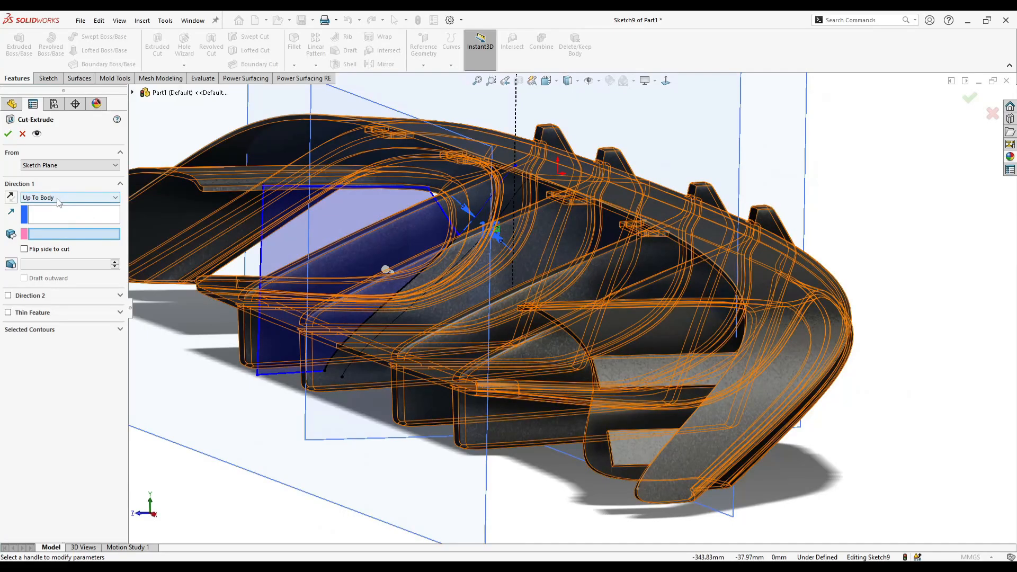
click(58, 198)
click(61, 207)
scroll(387, 332, up, 2)
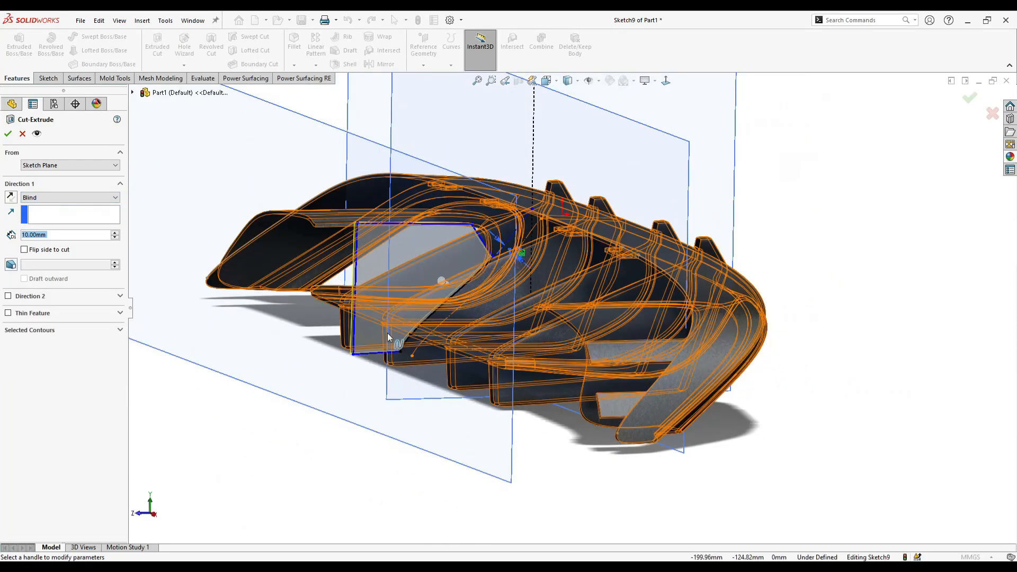
middle_drag(387, 332, 261, 270)
click(37, 164)
click(48, 195)
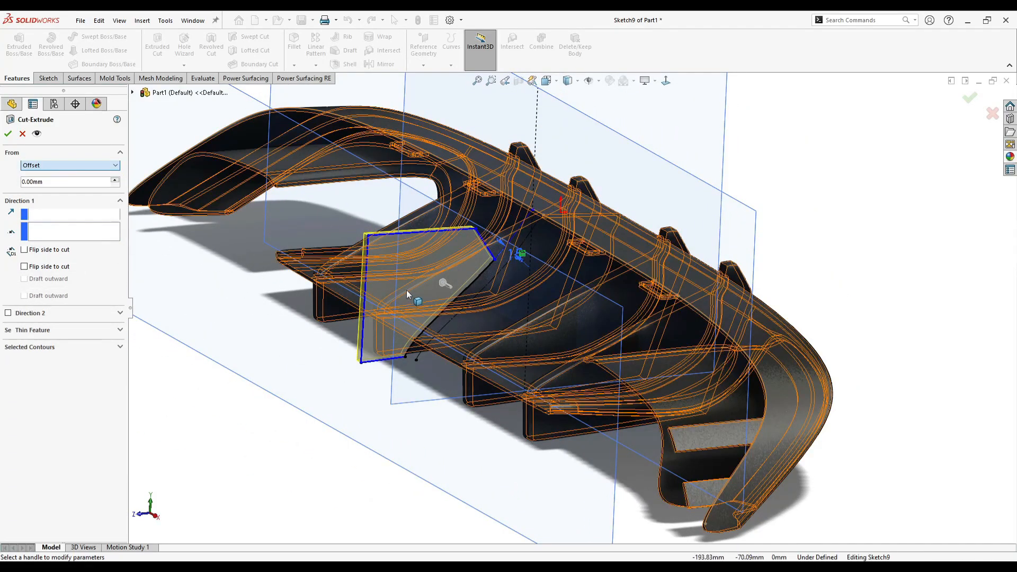
click(121, 181)
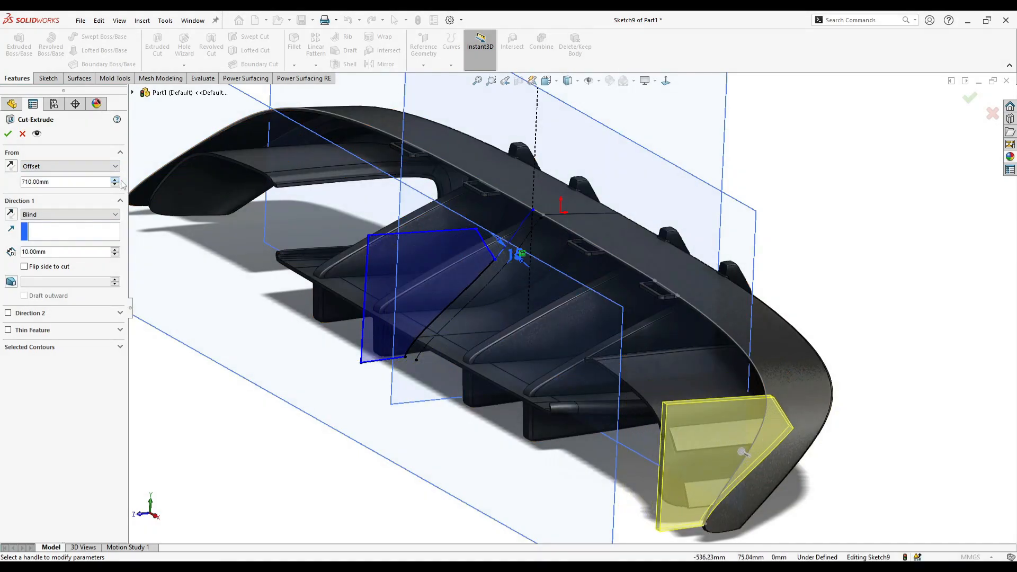
middle_drag(360, 276, 493, 376)
scroll(493, 376, up, 3)
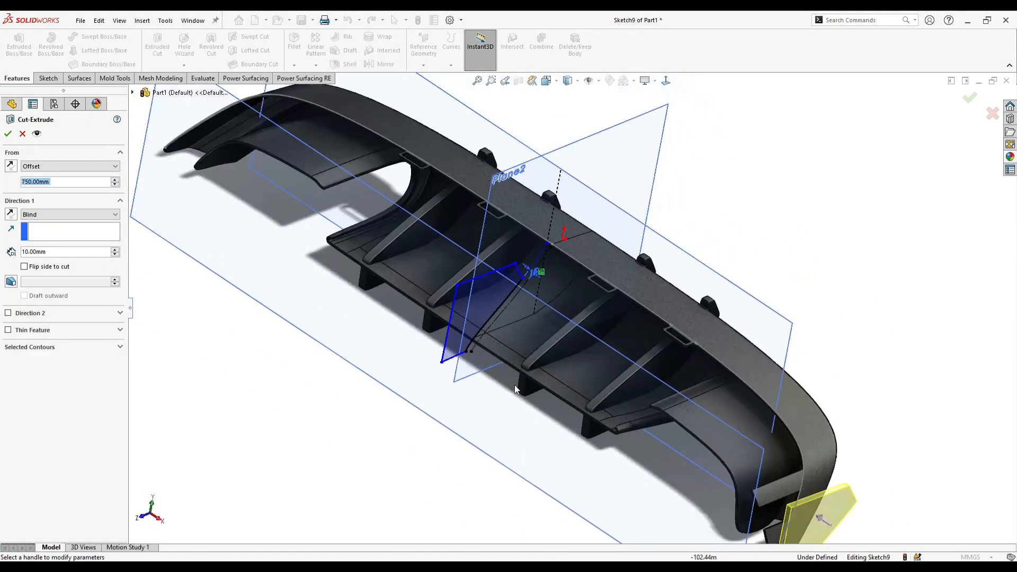
- Set the cut's depth to 135 mm, covering the free ends of both mounting tabs, and apply the cut
ctrl+middle_drag(890, 530, 813, 489)
scroll(812, 491, down, 3)
drag(685, 395, 590, 356)
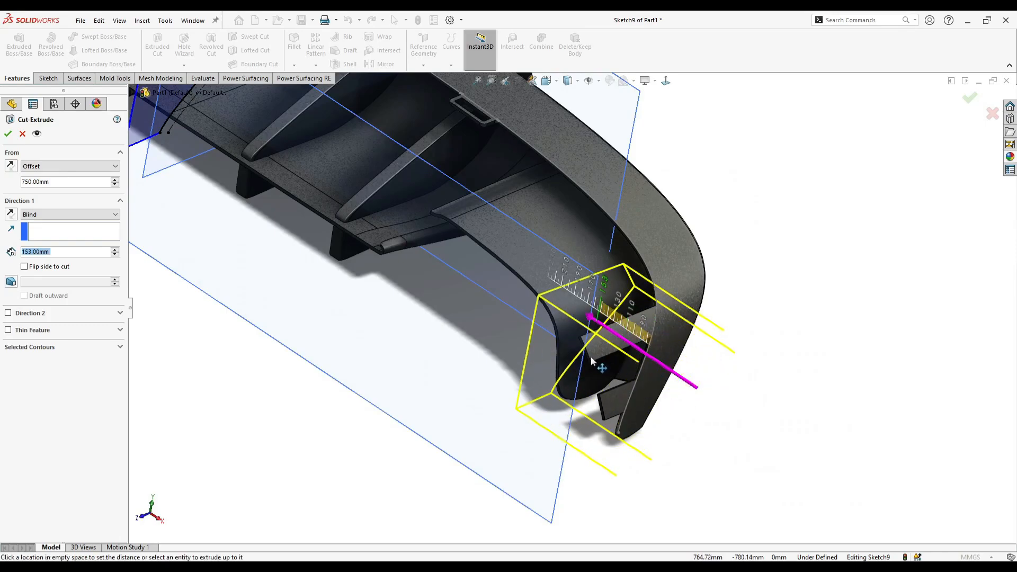
middle_drag(603, 362, 652, 380)
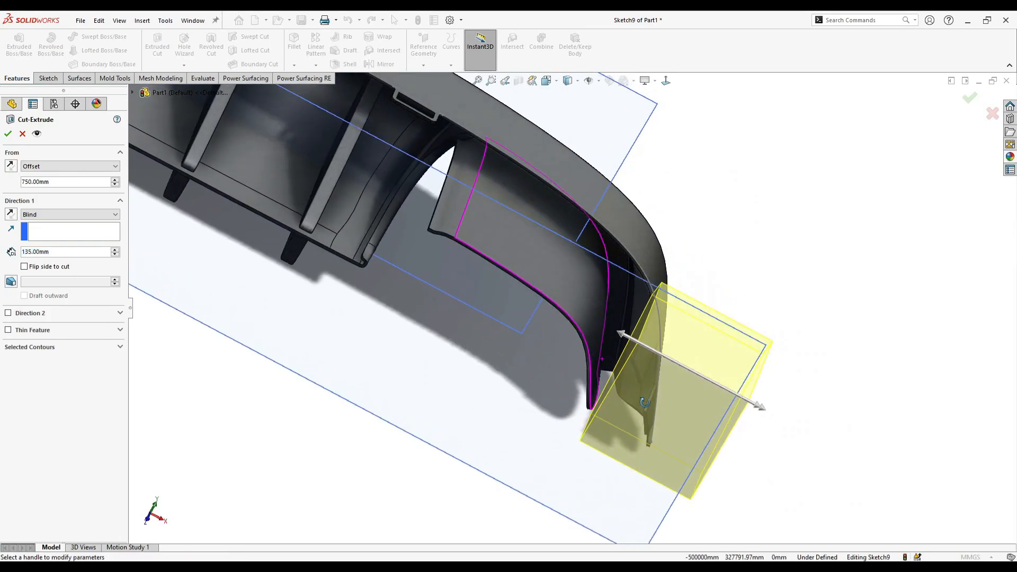
click(7, 133)
- Start a constant-size fillet and select the two short outer corner edges of the upper mounting tab
middle_drag(772, 347, 661, 253)
scroll(661, 253, down, 1)
click(675, 102)
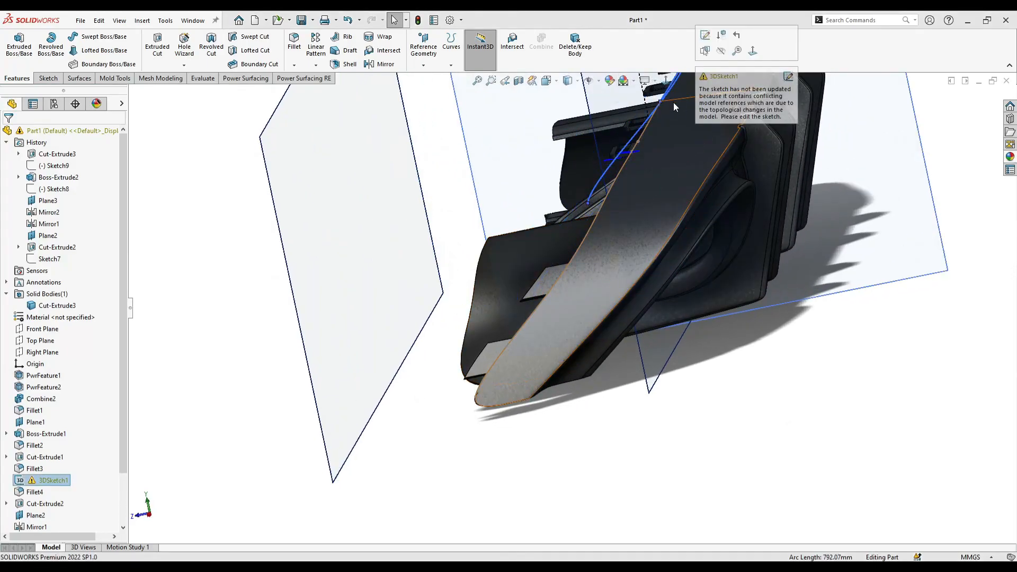
click(319, 103)
click(245, 158)
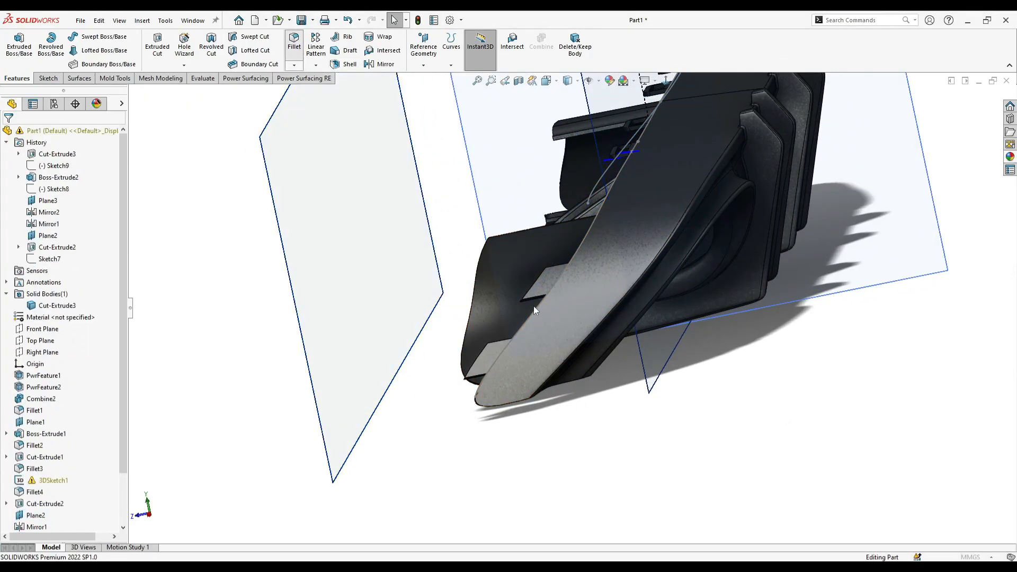
scroll(529, 297, down, 8)
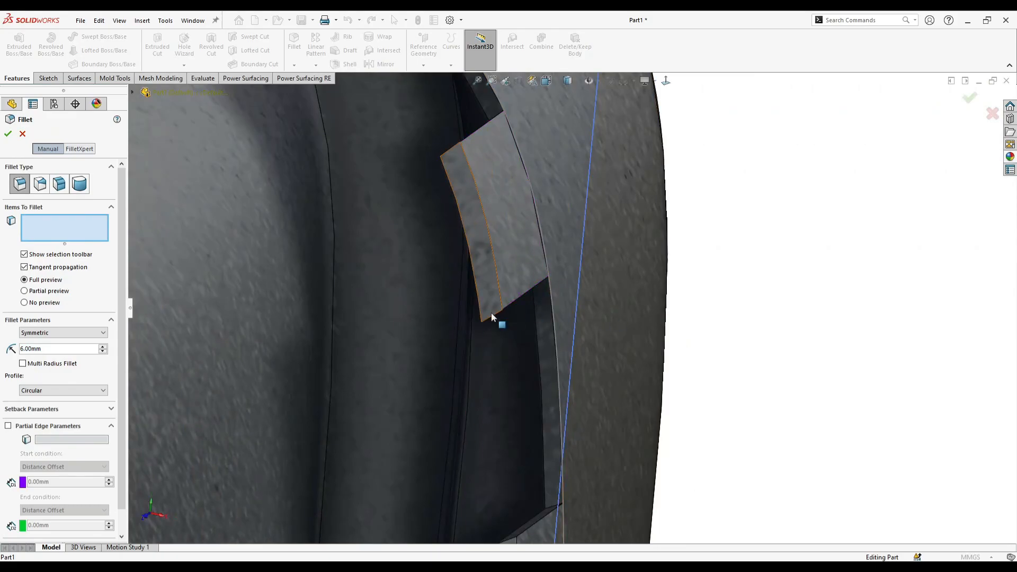
click(491, 314)
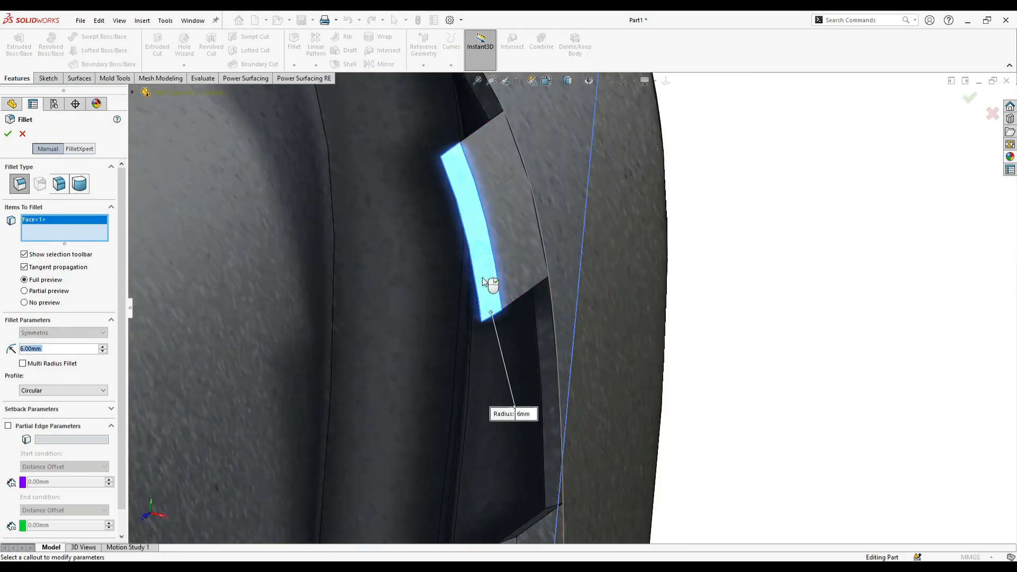
click(453, 149)
middle_drag(454, 158, 437, 355)
scroll(471, 427, down, 2)
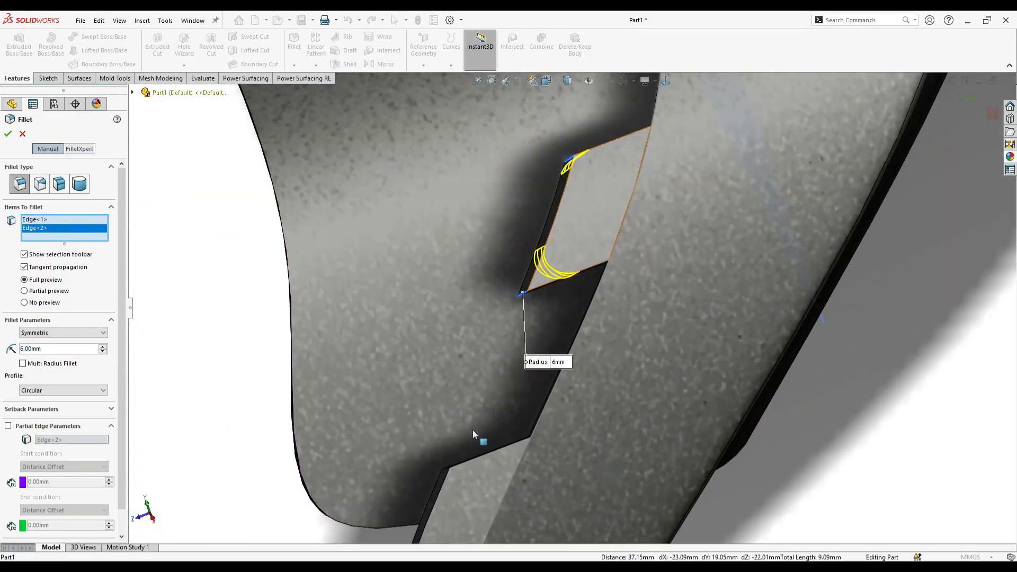
- Add the two short outer corner edges of the lower mounting tab to the fillet
click(442, 472)
scroll(471, 482, up, 3)
scroll(488, 470, down, 3)
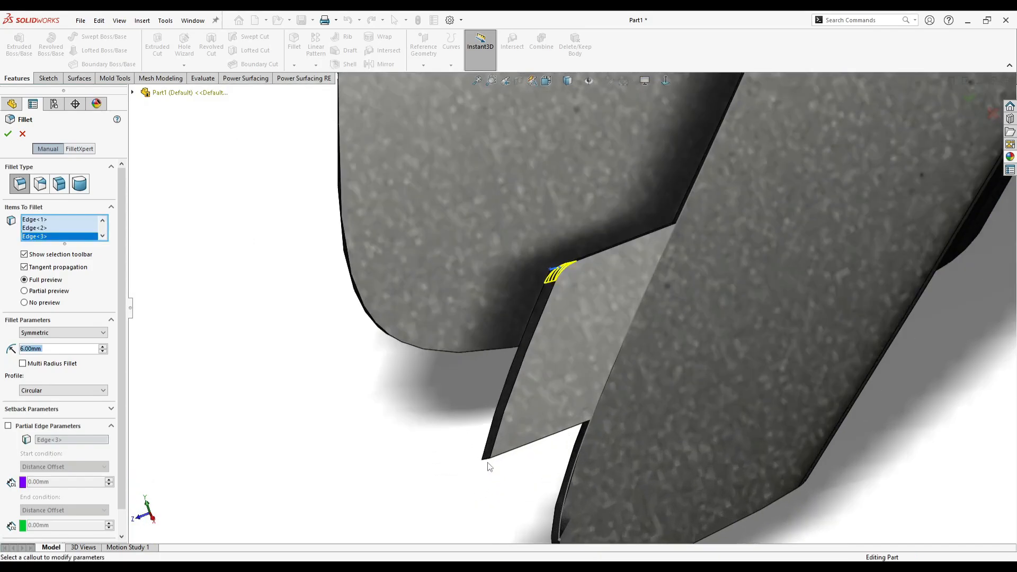
click(500, 433)
scroll(499, 434, down, 1)
- Set the fillet radius to 5 mm and apply it to the four selected tab corners
text(5)
key(Return)
middle_drag(422, 383, 398, 365)
scroll(536, 282, up, 3)
scroll(536, 281, up, 3)
scroll(561, 206, down, 3)
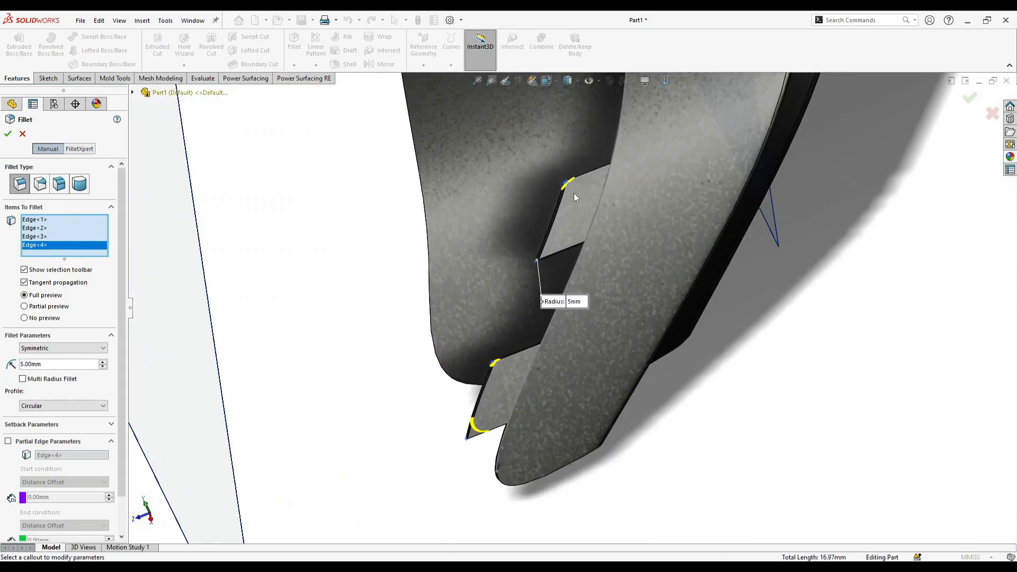
middle_drag(576, 188, 584, 243)
scroll(535, 276, down, 3)
middle_drag(542, 286, 538, 232)
key(Return)
- Create a reference plane parallel to Plane2, offset about 732.5 mm to lie beyond the diffuser end with the mounting tabs
scroll(551, 264, up, 2)
scroll(460, 273, up, 3)
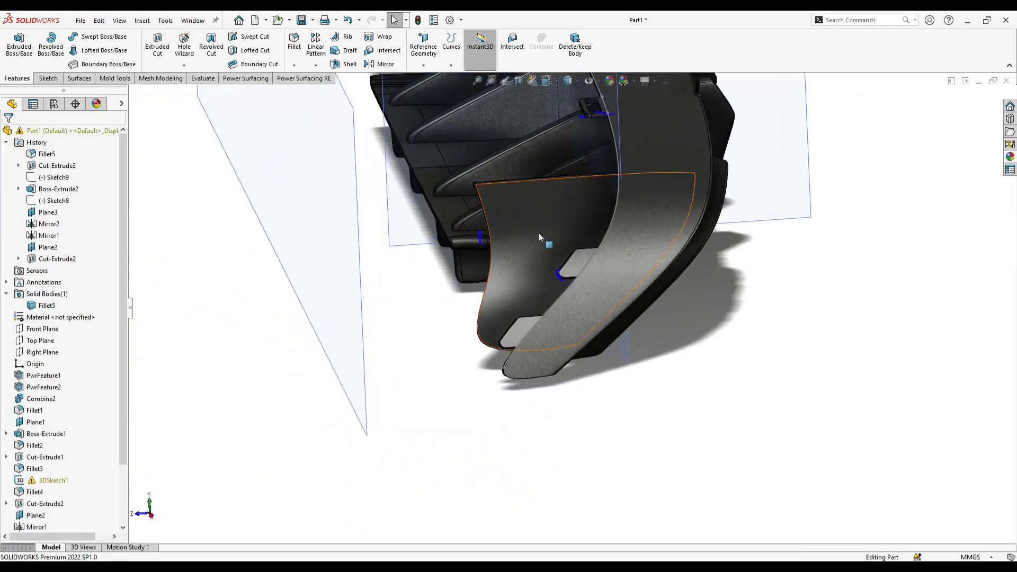
right_click(393, 239)
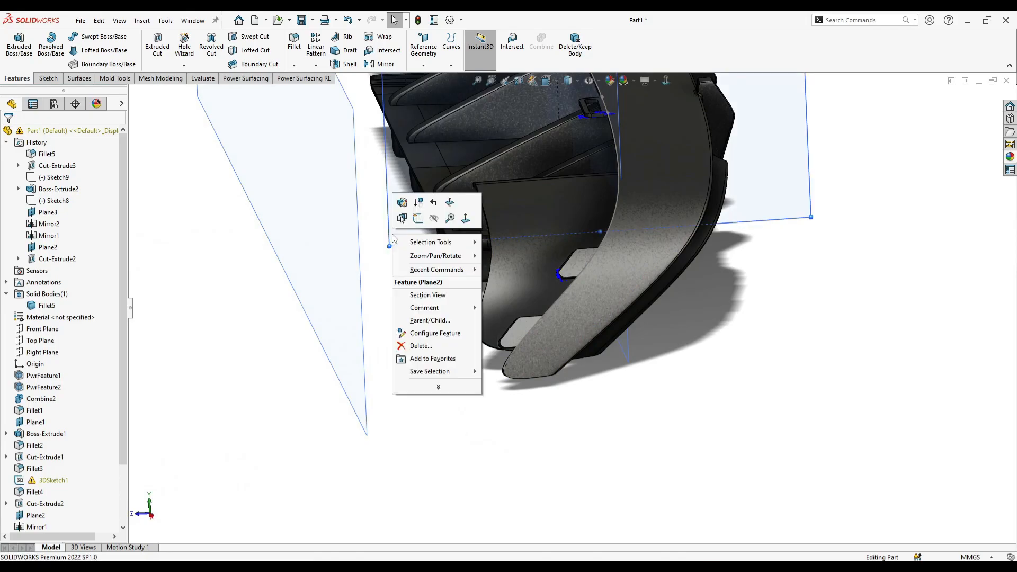
click(527, 417)
middle_drag(527, 417, 574, 327)
scroll(497, 179, up, 2)
middle_drag(497, 180, 436, 241)
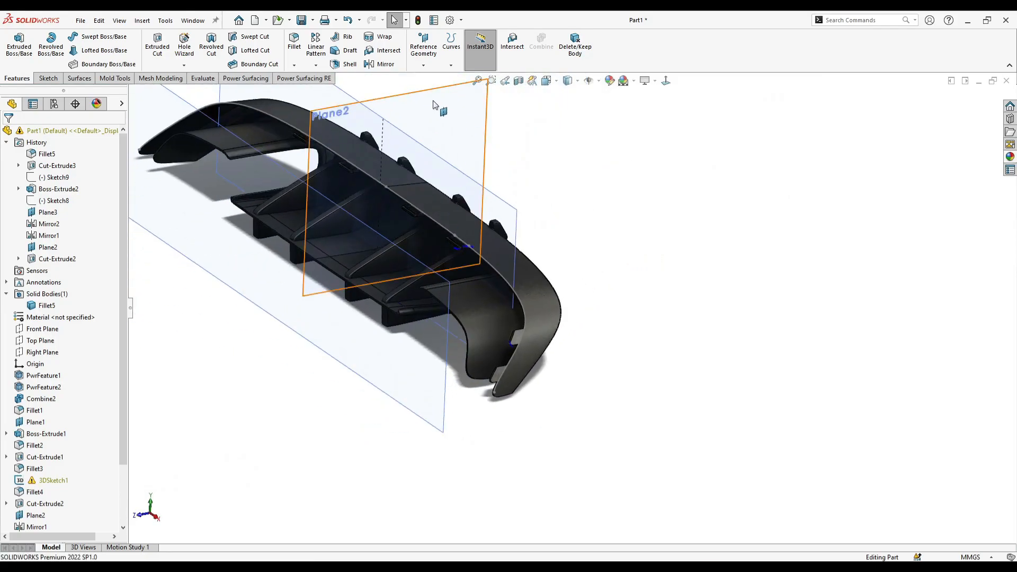
ctrl+drag(435, 105, 533, 153)
mouse_move(592, 303)
ctrl+mouse_down()
mouse_move(570, 344)
mouse_move(588, 319)
ctrl+mouse_up()
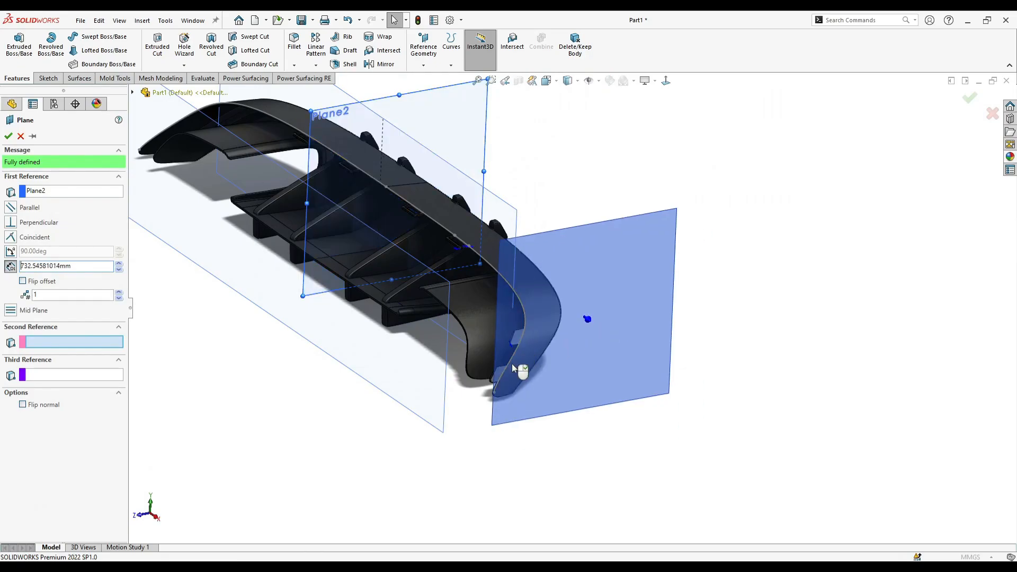
click(8, 136)
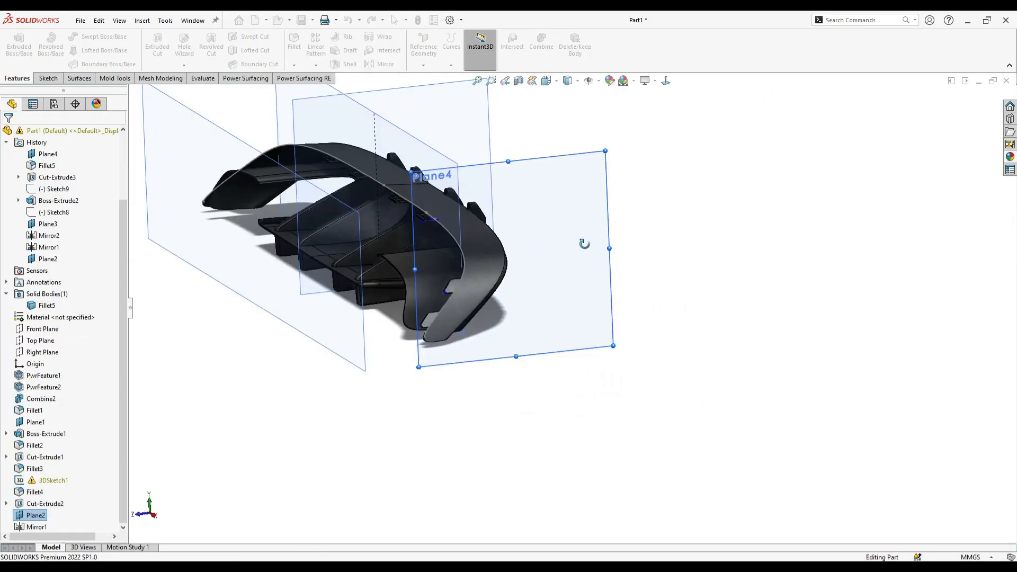
- Start a sketch on the new plane and offset the outline of the upper mounting tab's face by 3 mm
right_click(603, 256)
click(630, 240)
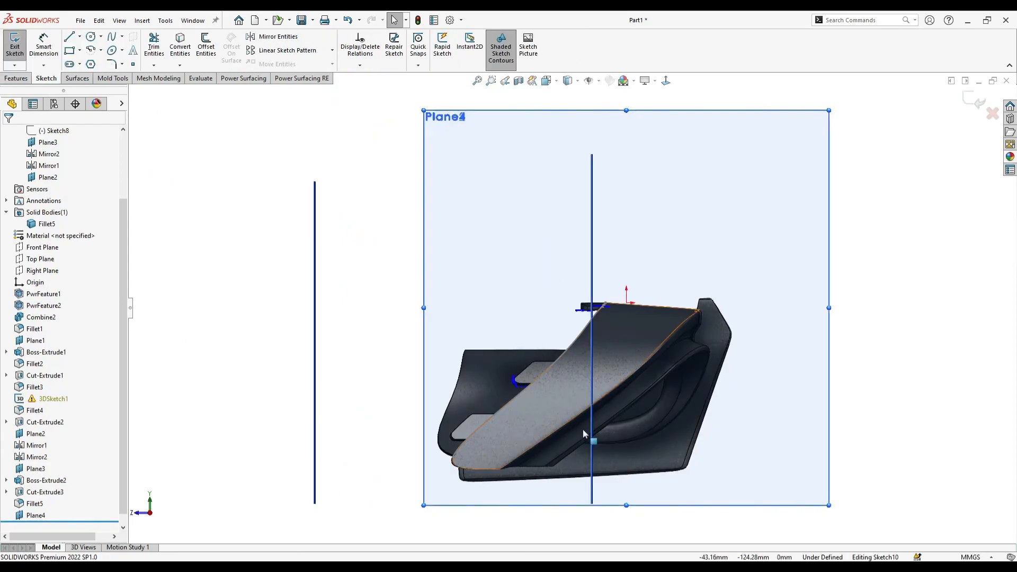
scroll(510, 269, down, 5)
click(525, 262)
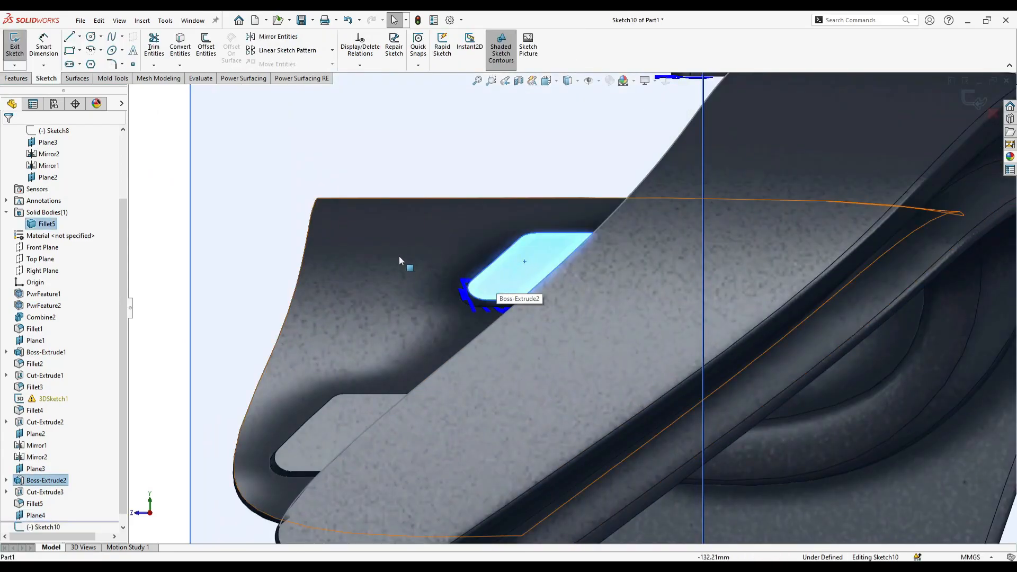
click(212, 60)
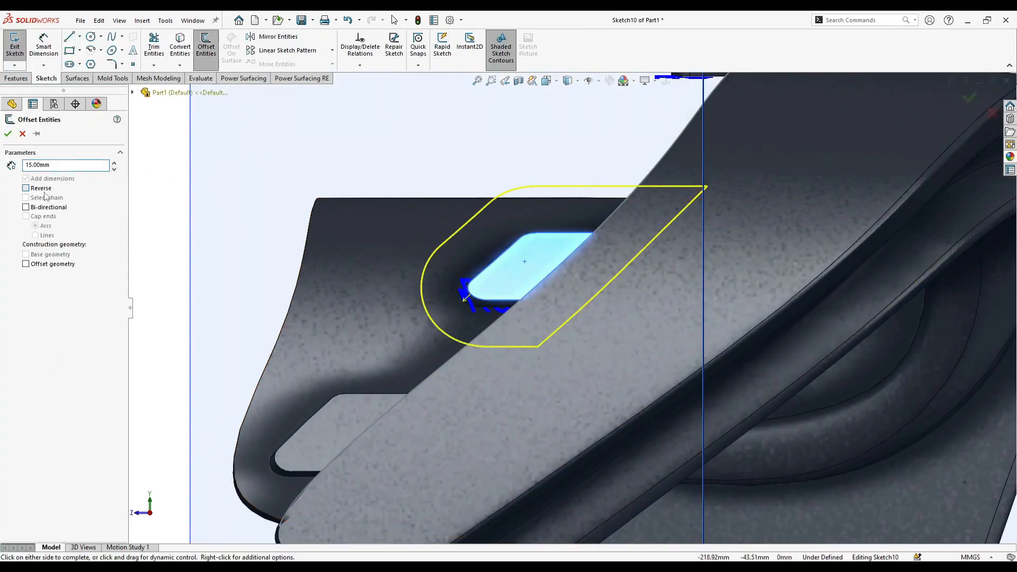
key(Return)
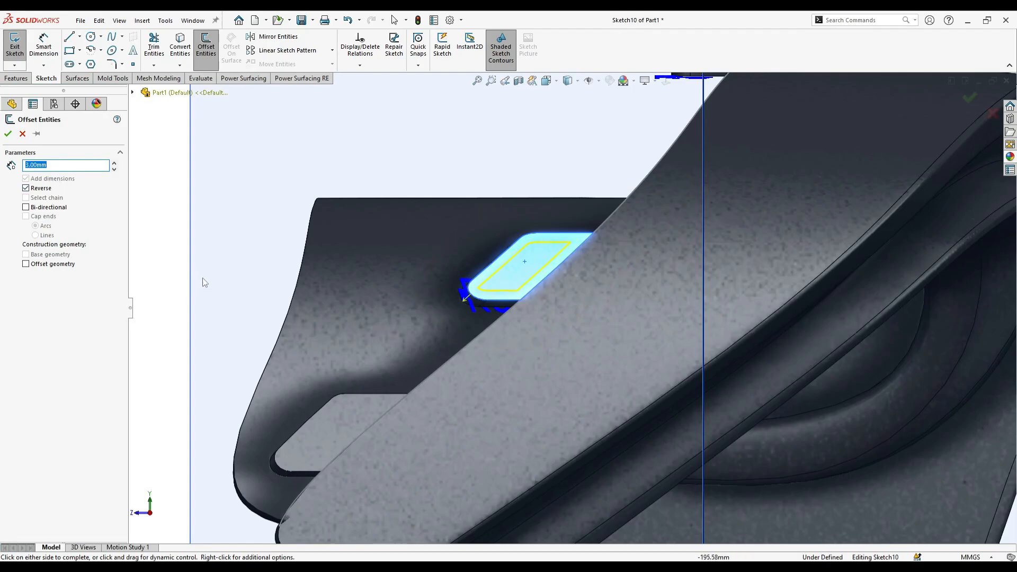
click(328, 428)
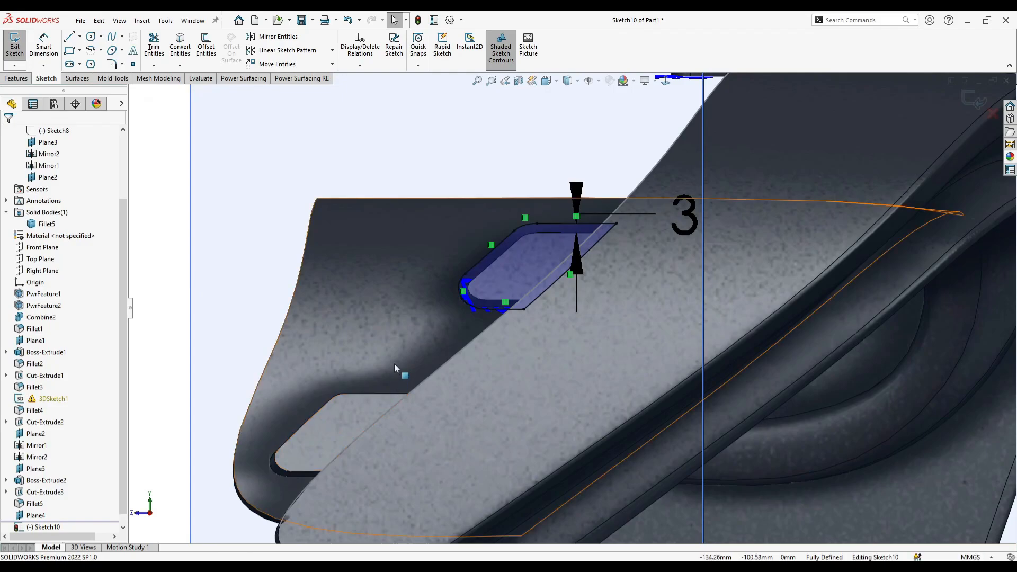
- Flip the upper tab's offset to the inside of its outline by setting the offset dimension to -3
scroll(485, 293, down, 4)
right_click(536, 230)
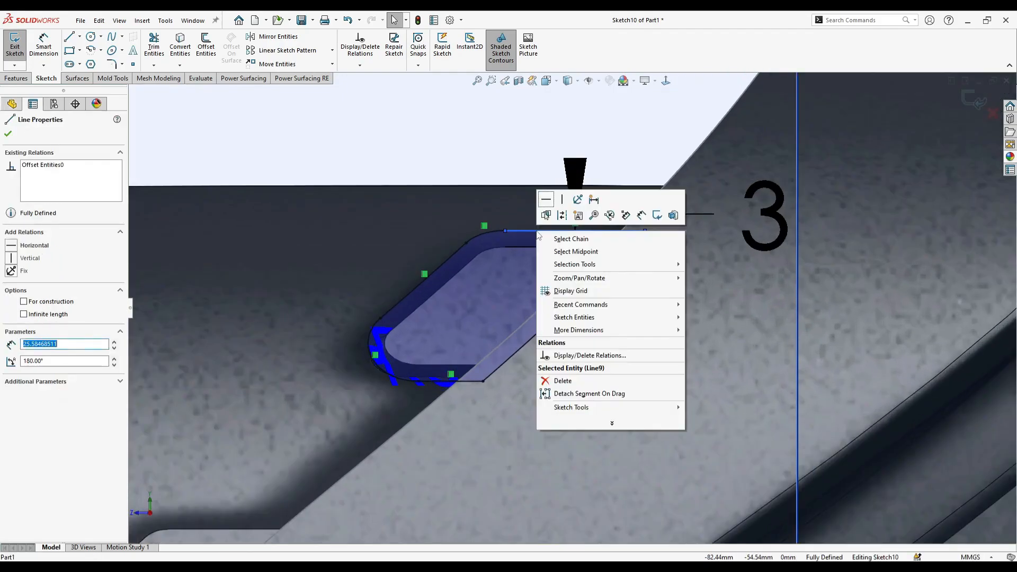
double_click(749, 230)
text(-3)
key(Return)
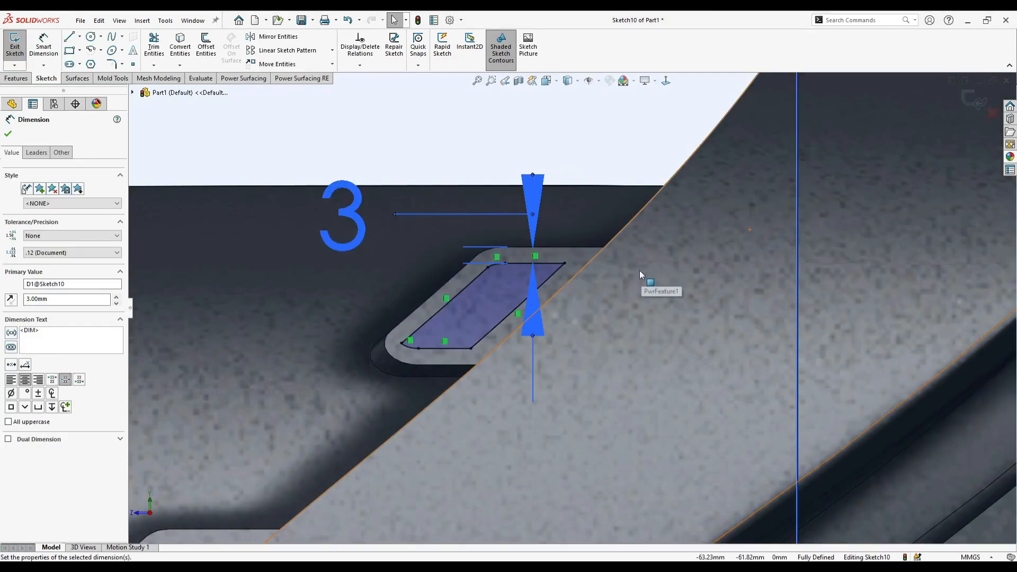
scroll(572, 297, up, 2)
key(Escape)
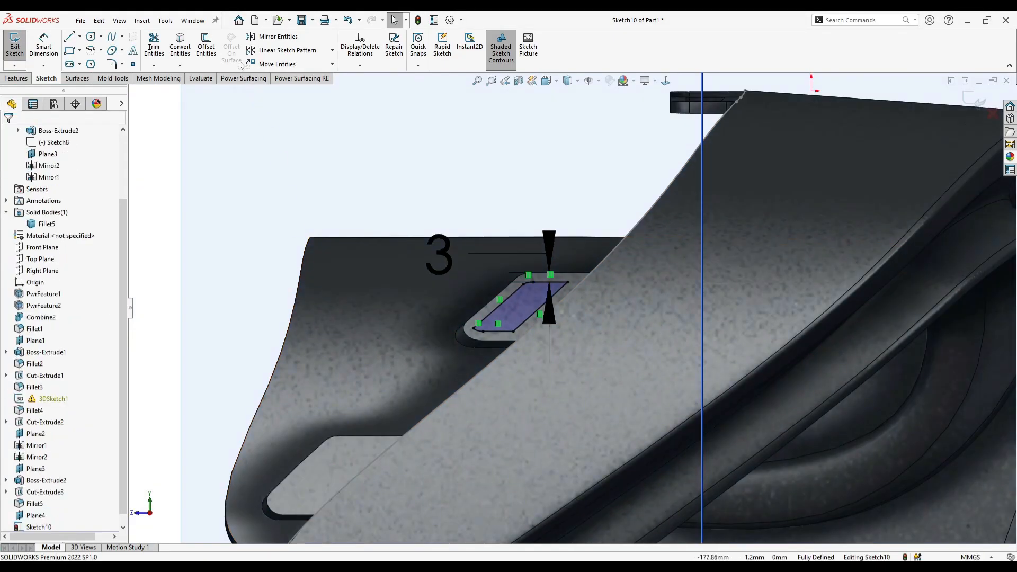
- Offset the outline of the lower mounting tab's face 3 mm inward
click(205, 51)
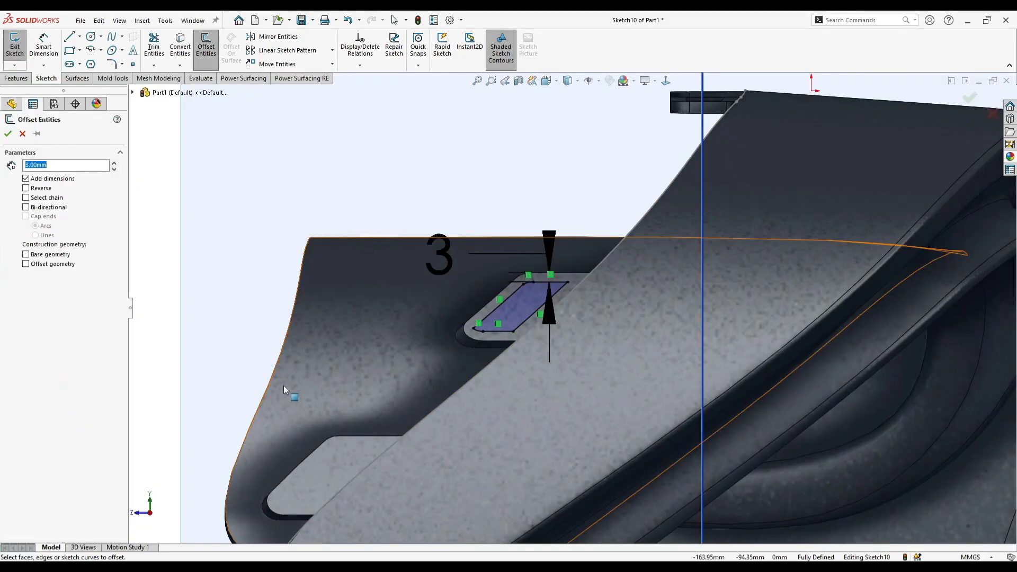
click(302, 482)
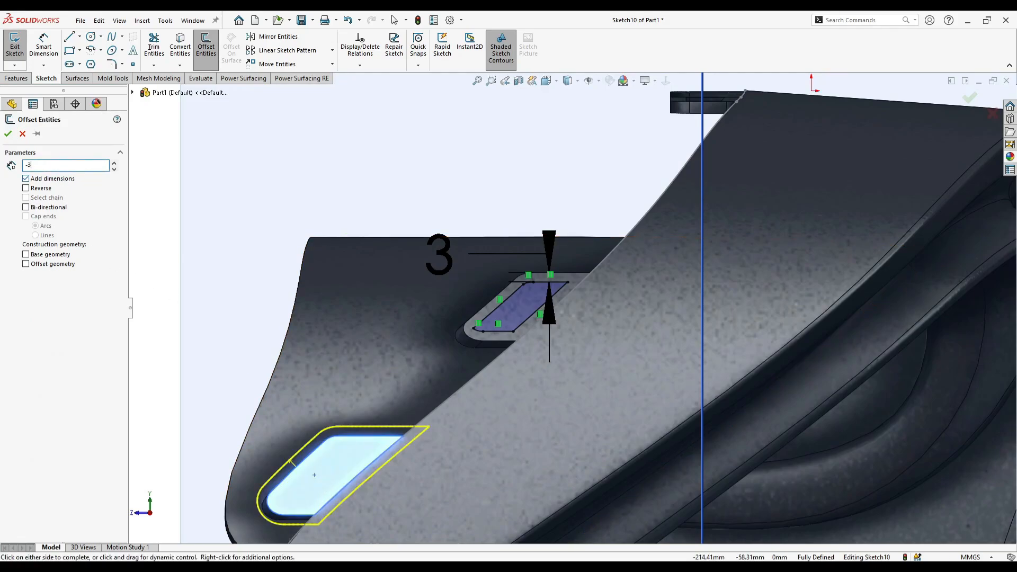
click(8, 134)
- Cut both offset profiles through the mounting tabs with a blind extruded cut, shortening its depth to end just past the tabs
click(17, 78)
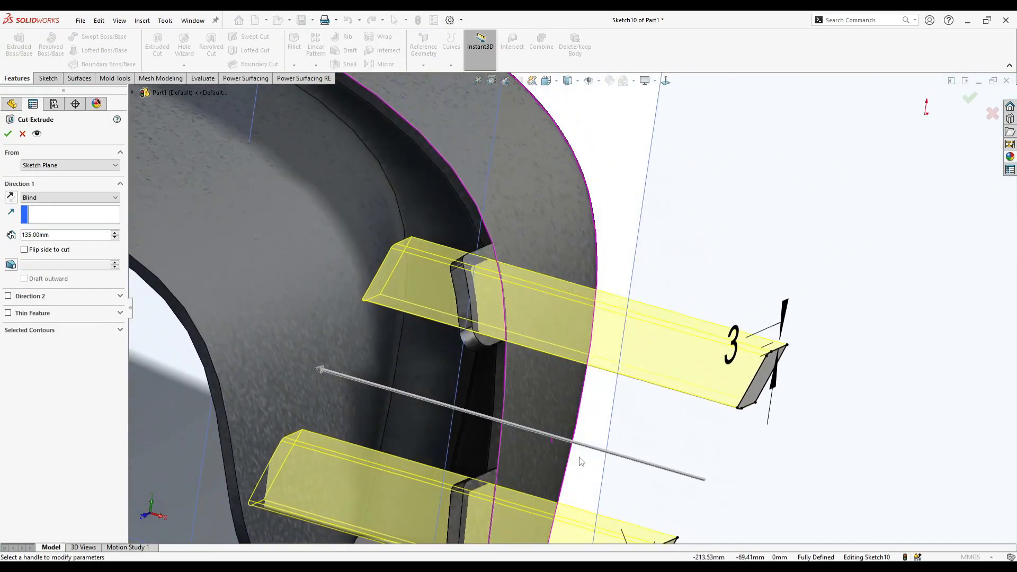
drag(321, 370, 380, 395)
middle_drag(364, 398, 409, 427)
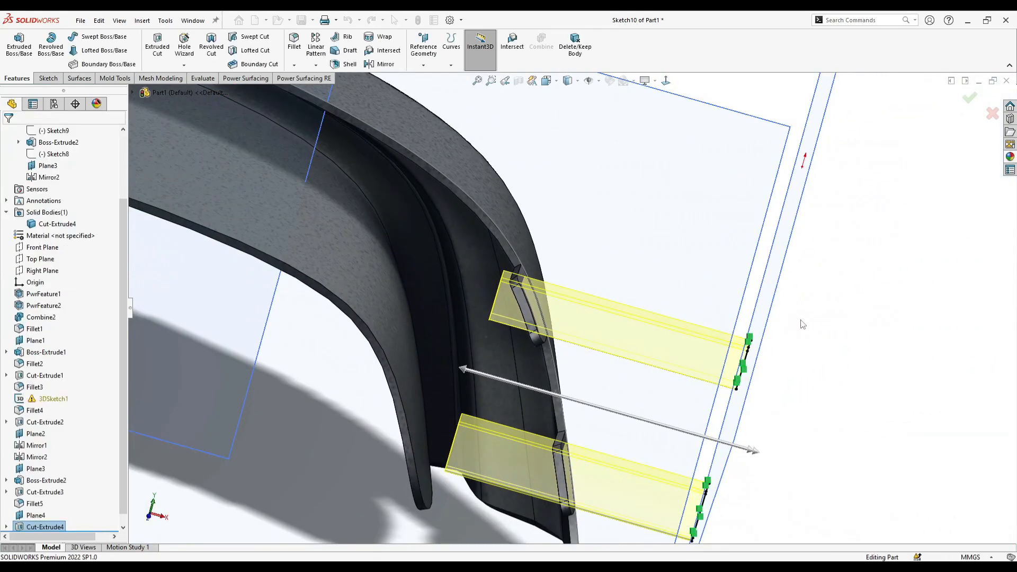
click(780, 371)
- Examine the cut-out mounting tabs and the whole diffuser from several angles
middle_drag(629, 357, 633, 415)
scroll(607, 429, up, 2)
click(607, 429)
scroll(643, 412, up, 5)
middle_drag(744, 381, 705, 393)
click(704, 393)
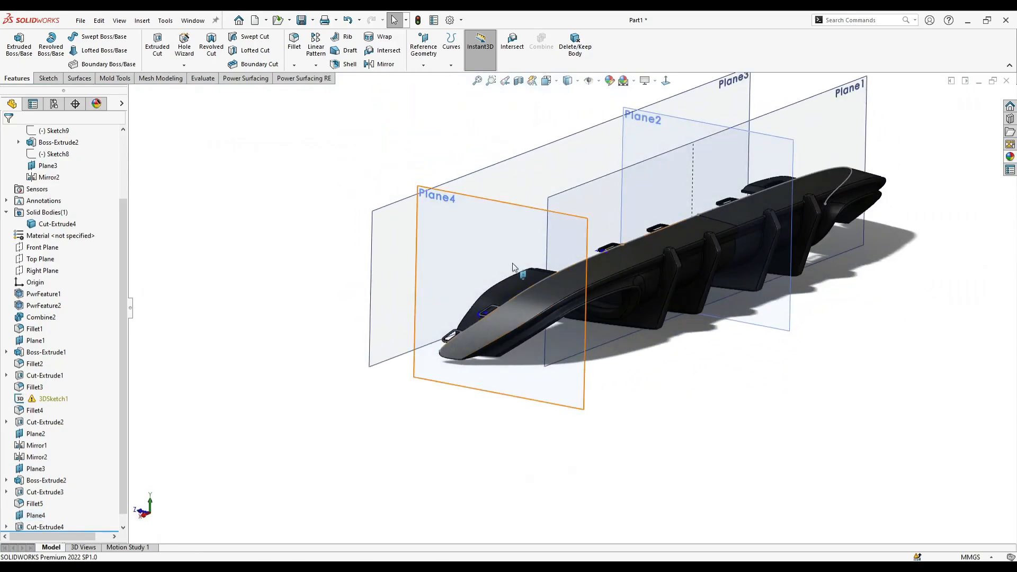
scroll(517, 273, down, 5)
scroll(533, 336, up, 5)
middle_drag(614, 377, 760, 295)
scroll(759, 295, down, 3)
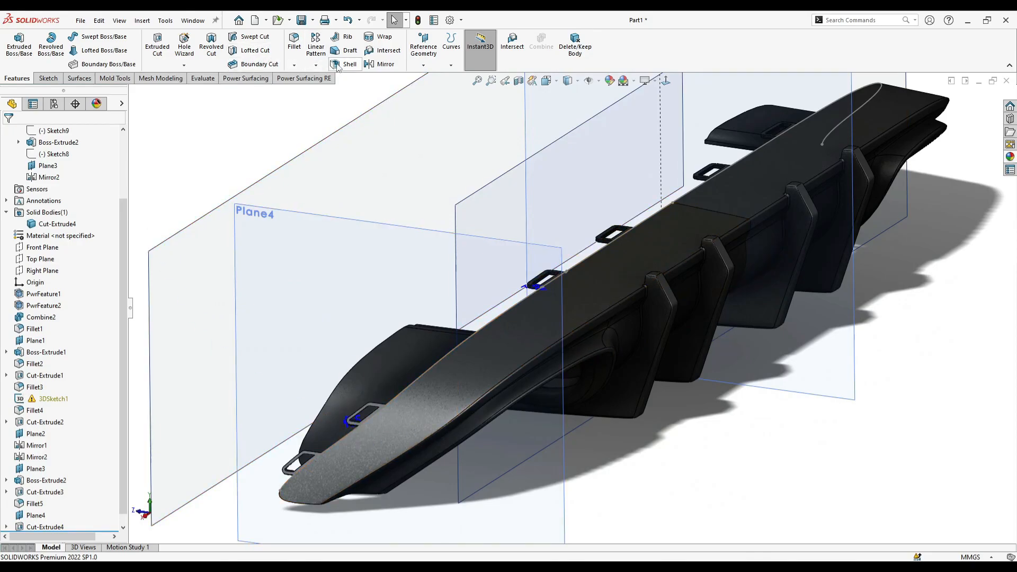
- Start a Mirror feature with Plane2 as the mirror plane and get ready to choose the features to mirror
click(381, 64)
scroll(477, 191, up, 3)
middle_drag(477, 190, 535, 196)
click(588, 153)
middle_drag(579, 272, 599, 250)
click(72, 246)
scroll(544, 425, down, 5)
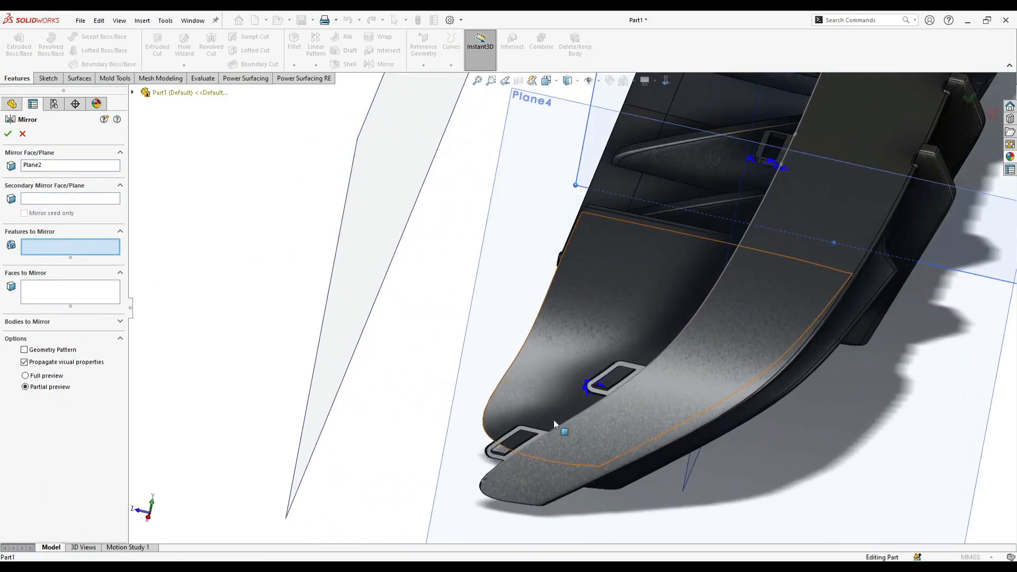
- Choose Boss-Extrude2, Cut-Extrude3, Fillet5 and Cut-Extrude4 as the features to mirror and apply the mirror
click(133, 93)
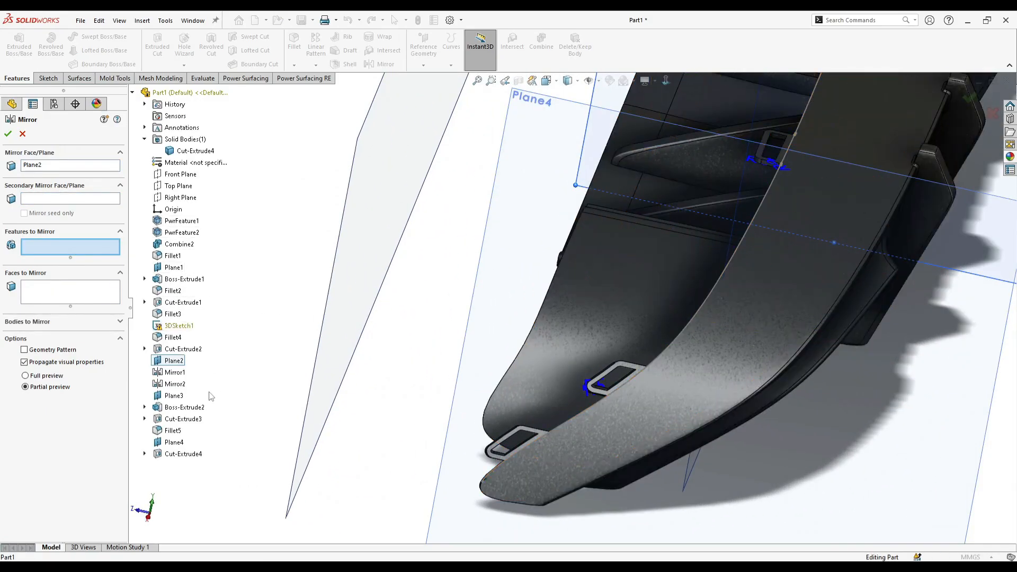
click(187, 409)
click(182, 419)
click(176, 432)
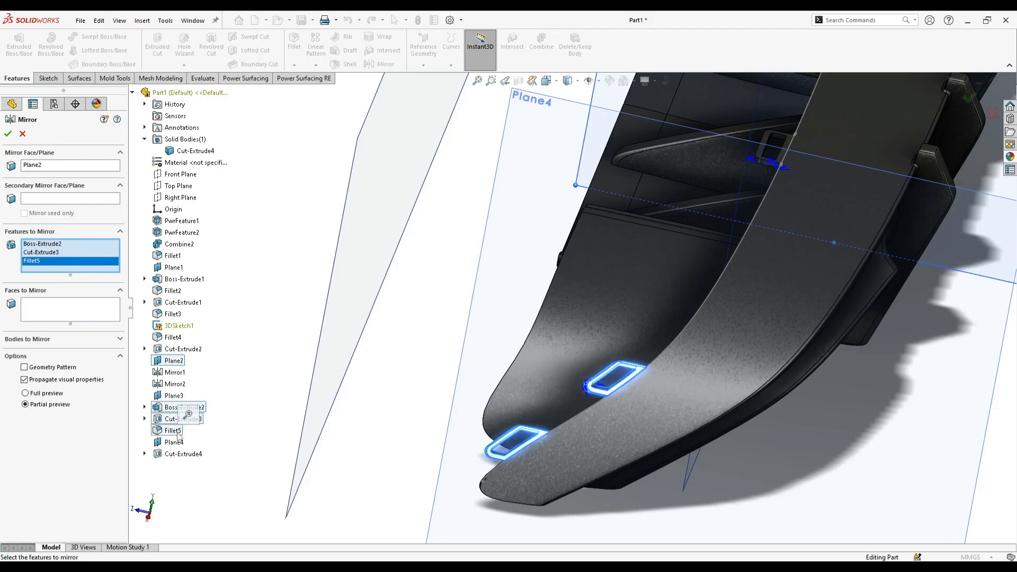
click(181, 455)
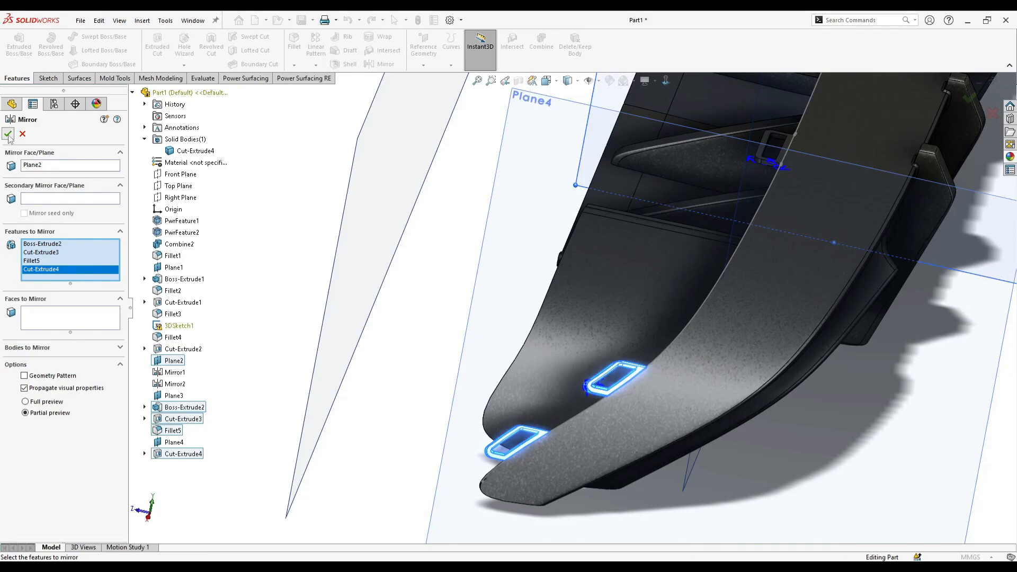
click(9, 137)
- Hide the reference planes and sketches from the view and turn on the perspective display
scroll(506, 270, up, 10)
middle_drag(509, 273, 652, 183)
scroll(646, 191, down, 3)
click(589, 80)
click(653, 81)
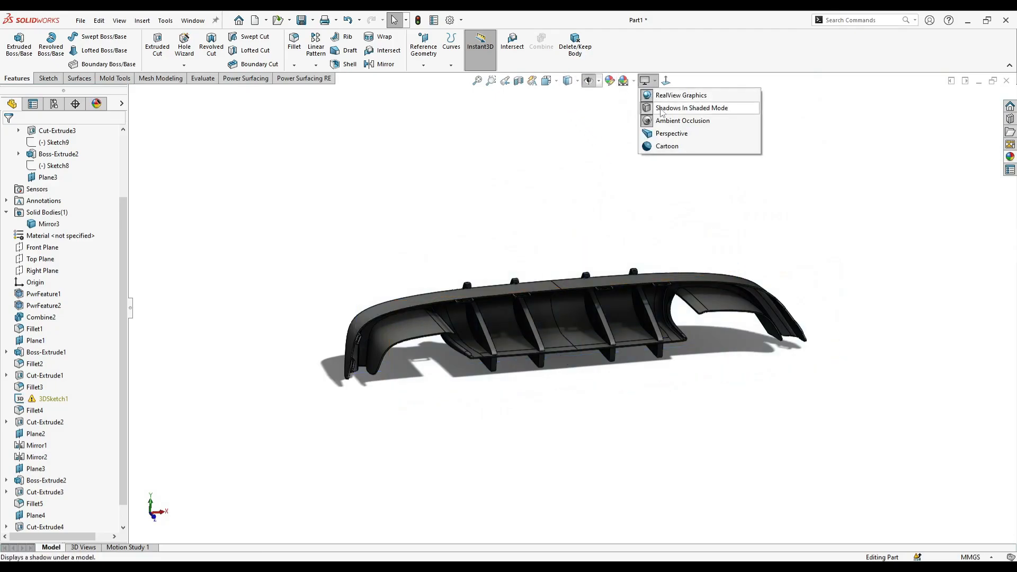
click(672, 133)
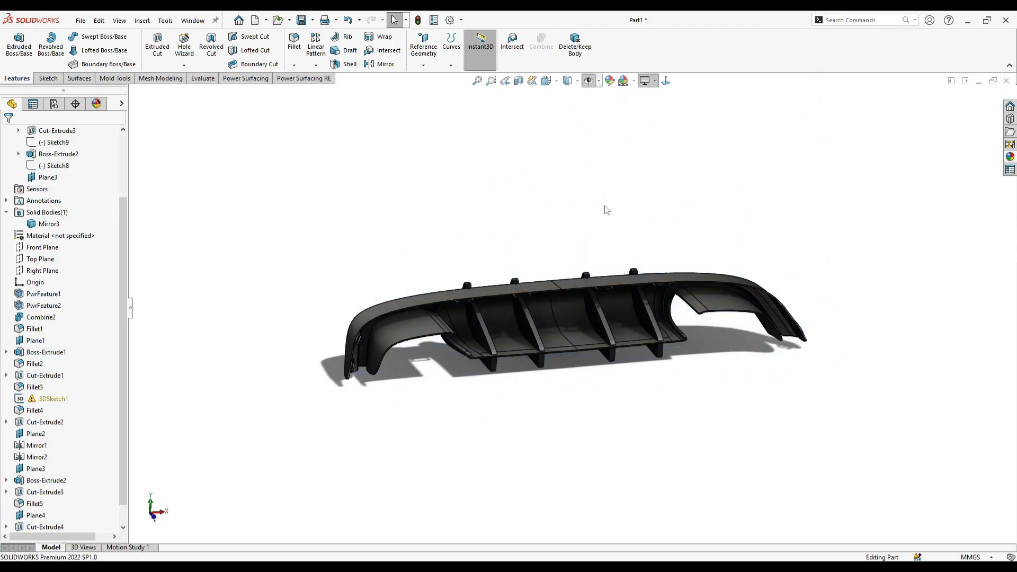
click(120, 20)
mouse_move(139, 80)
click(264, 243)
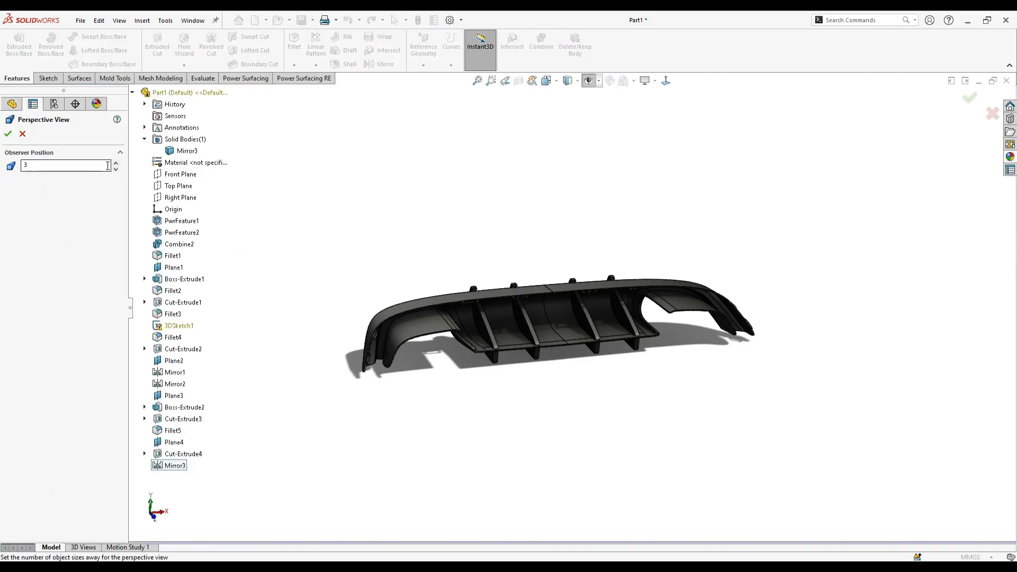
click(116, 169)
click(116, 169)
click(21, 133)
- Examine the mirrored diffuser in perspective from the back, the end and the fin side
middle_drag(484, 294, 515, 327)
scroll(578, 347, down, 5)
middle_click(629, 356)
middle_drag(629, 356, 664, 358)
middle_drag(654, 372, 538, 354)
scroll(538, 353, up, 3)
middle_drag(733, 386, 636, 356)
scroll(656, 368, down, 3)
middle_drag(668, 392, 392, 402)
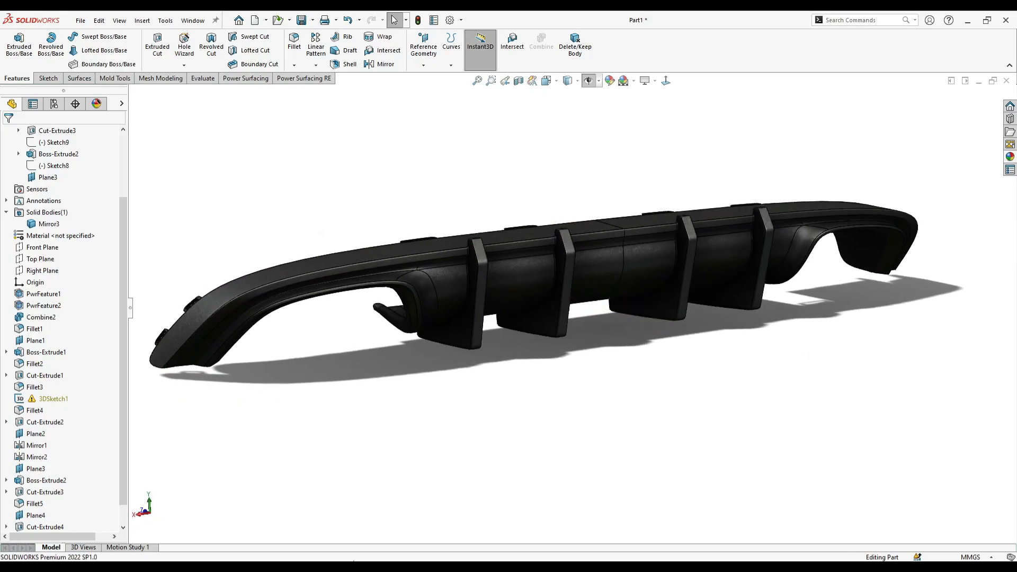
- Compare the diffuser with the reference photos karbels6-12.jpeg and karbels6-11.jpeg in Photos, and return to the SOLIDWORKS part
mouse_move(354, 561)
mouse_move(289, 522)
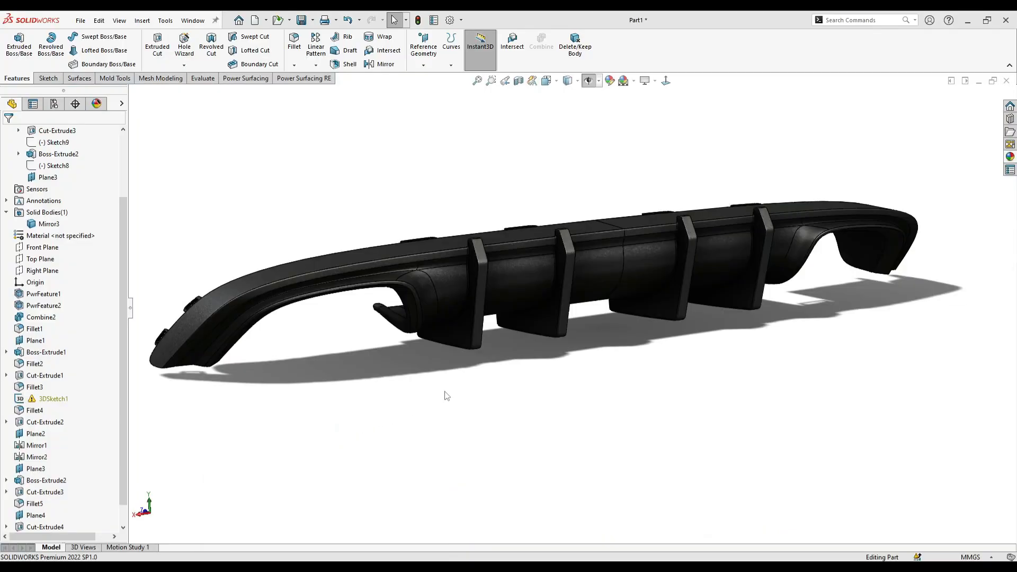
middle_drag(443, 395, 729, 327)
scroll(567, 277, down, 5)
mouse_move(354, 561)
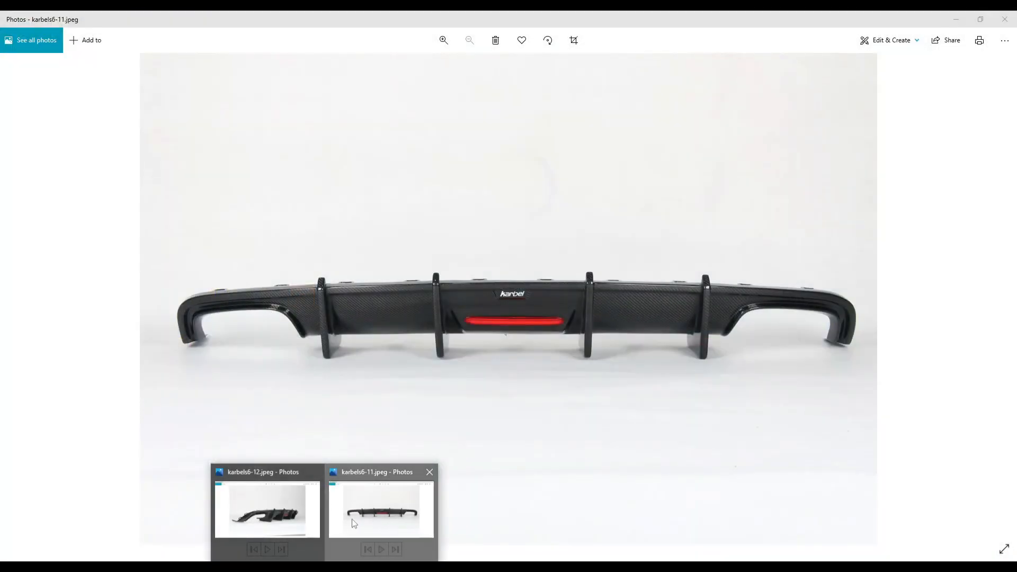
click(354, 523)
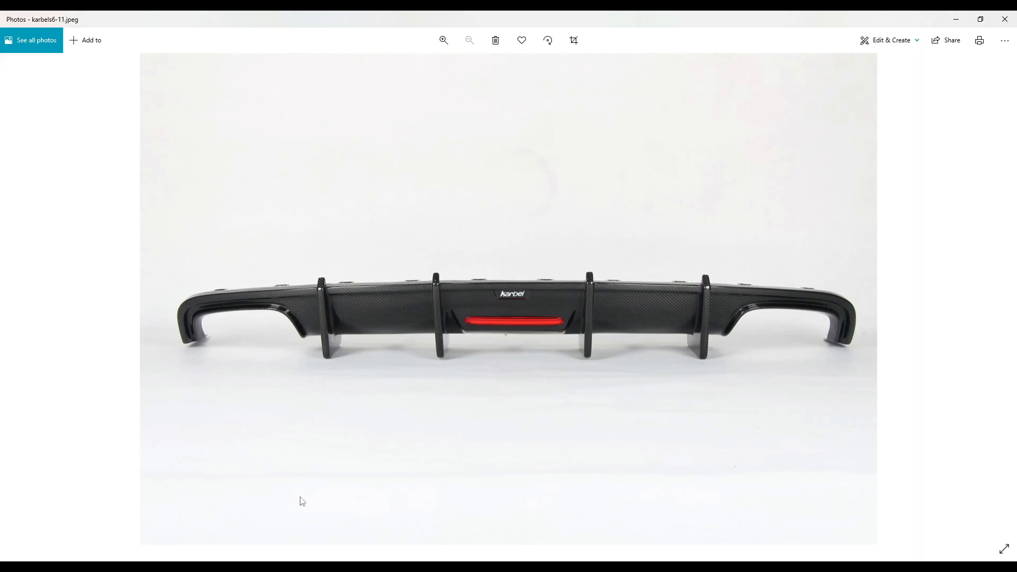
mouse_move(273, 566)
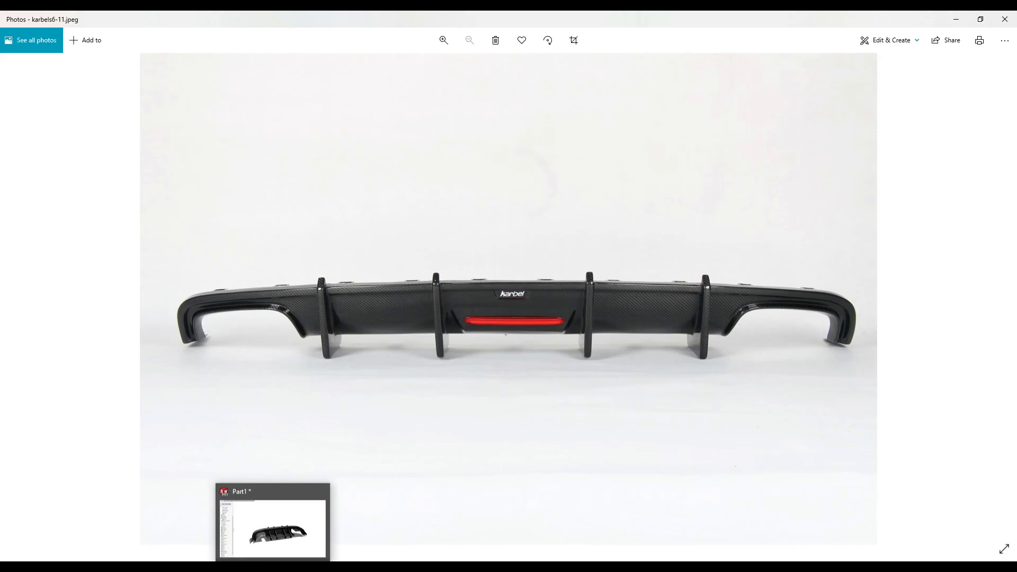
click(273, 527)
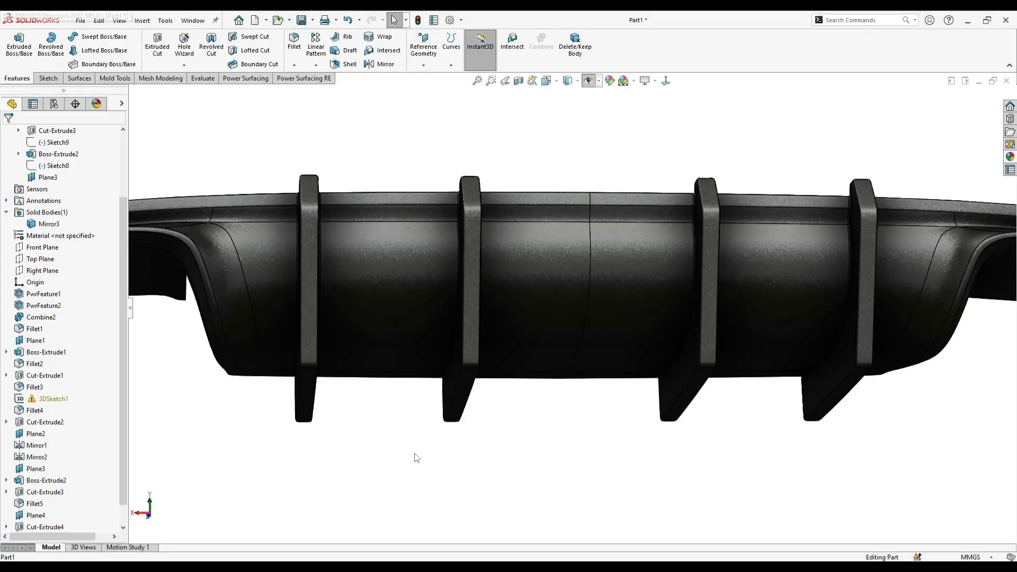
- Open the diffuser's Power Surfacing feature PwrFeature1 for editing from the middle of its main body
middle_drag(556, 437, 556, 460)
right_click(591, 276)
click(536, 398)
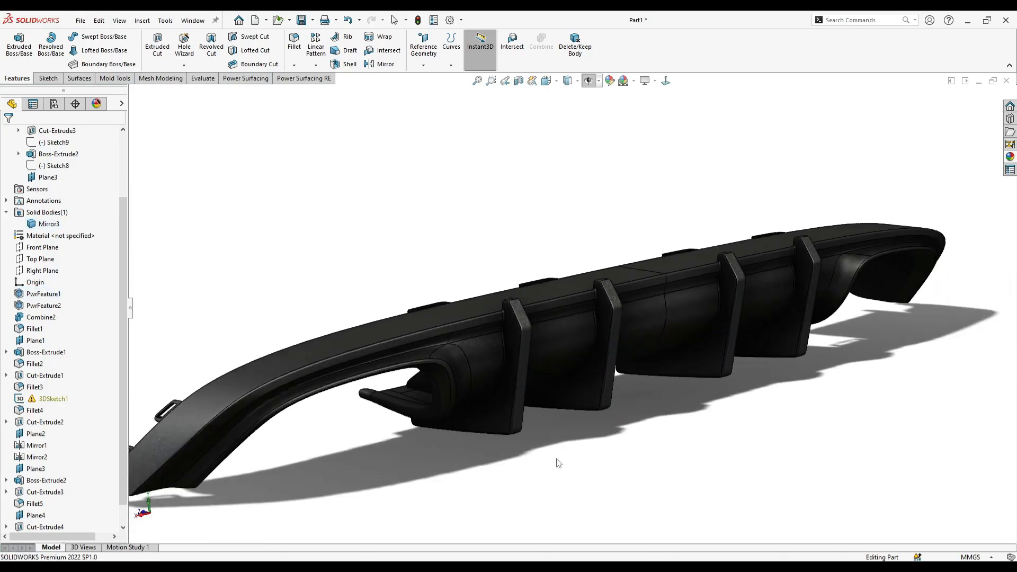
scroll(556, 460, up, 1)
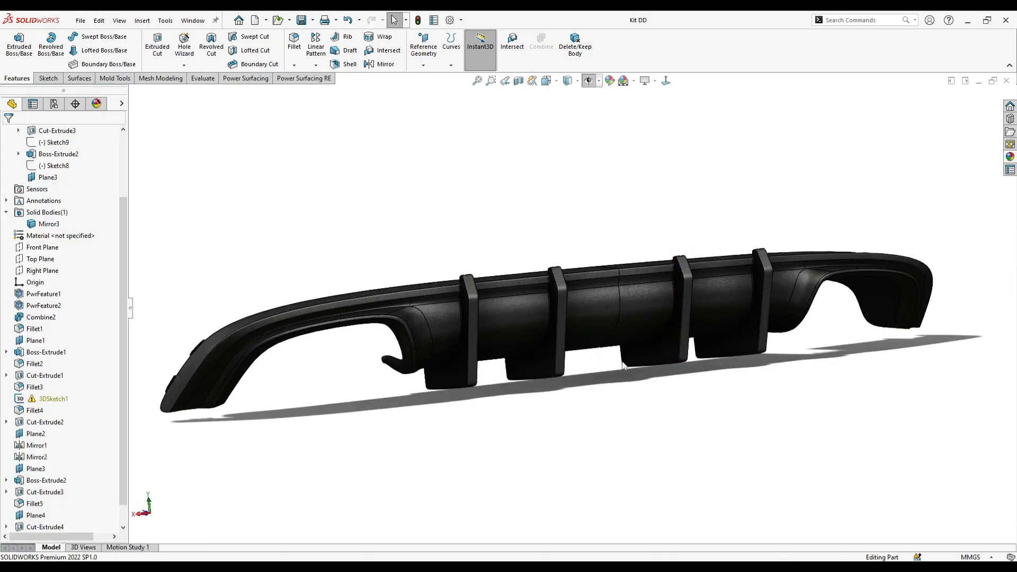
scroll(662, 344, down, 3)
right_click(634, 325)
click(650, 289)
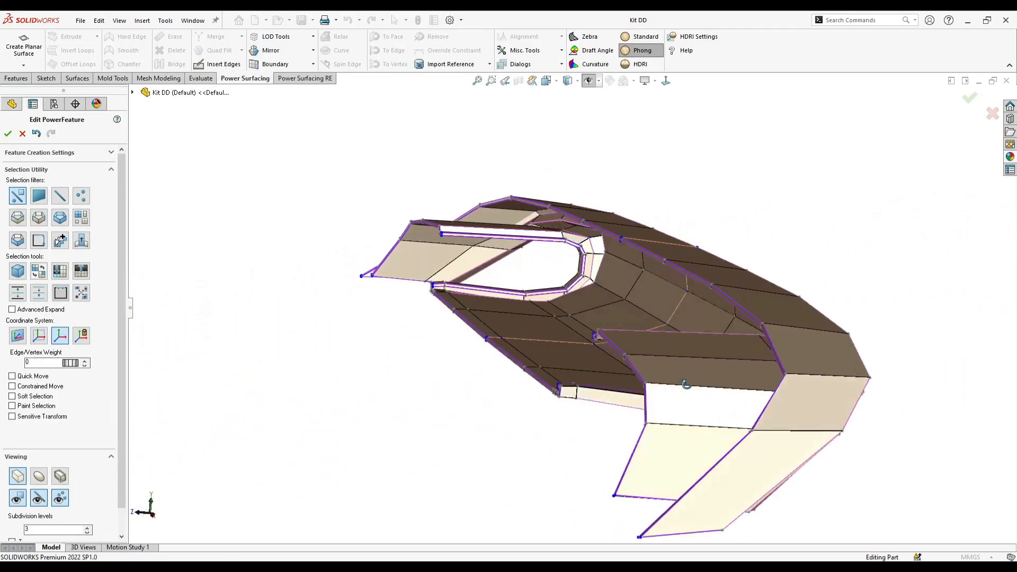
- Orient the view squarely to the diffuser's main face and subdivide its entire control mesh once
middle_drag(686, 384, 535, 423)
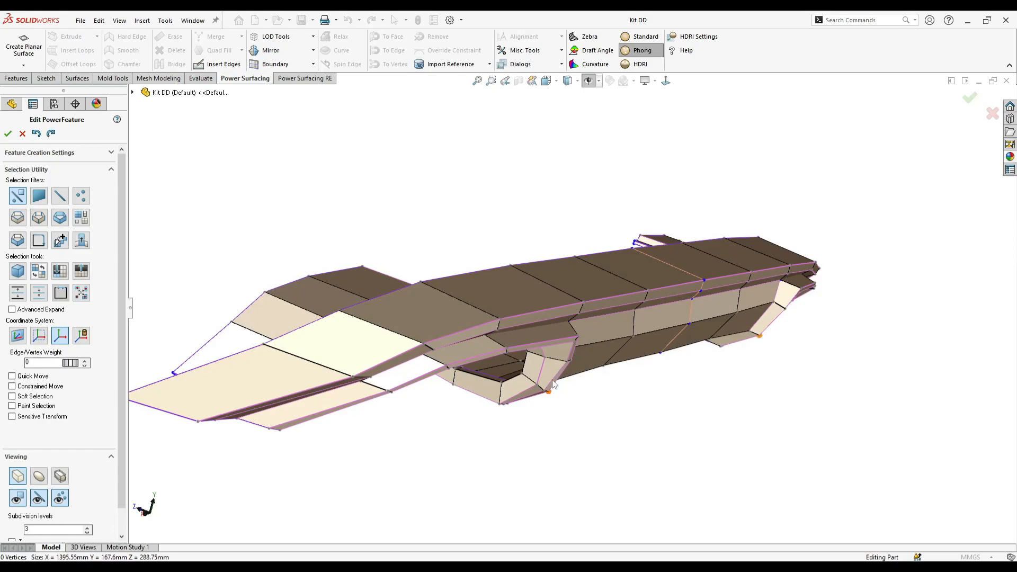
middle_drag(555, 390, 567, 321)
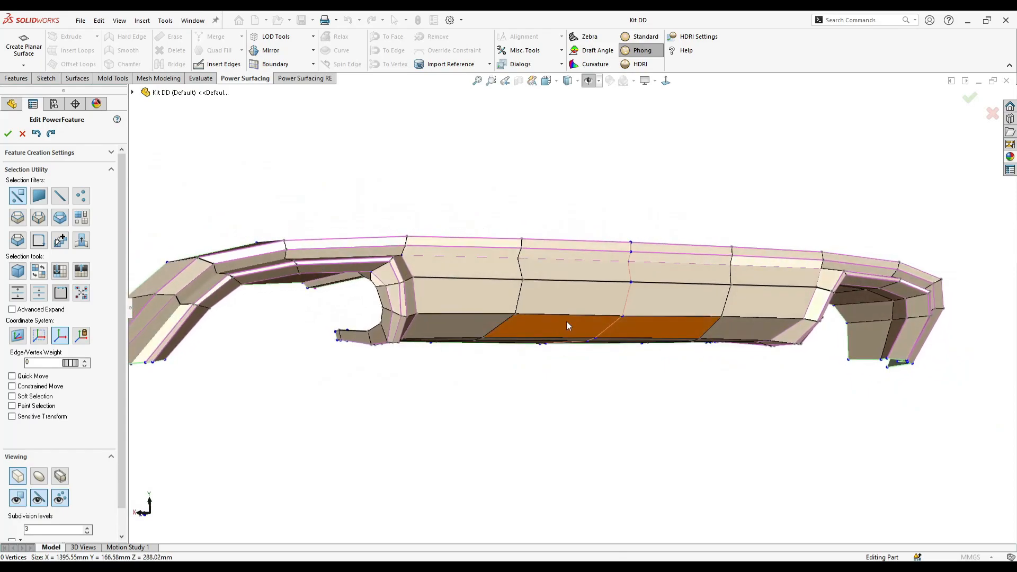
click(666, 82)
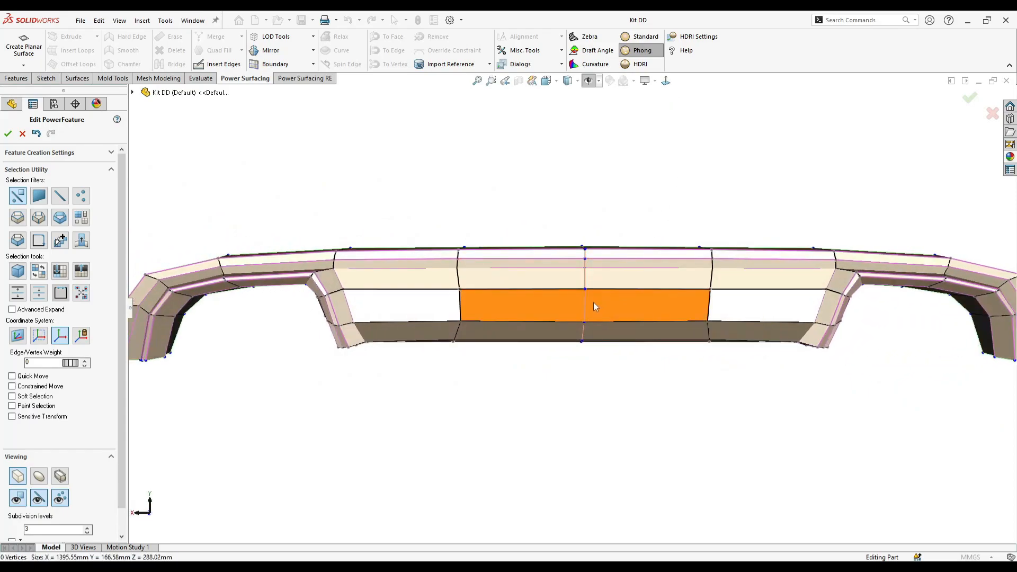
right_click(622, 307)
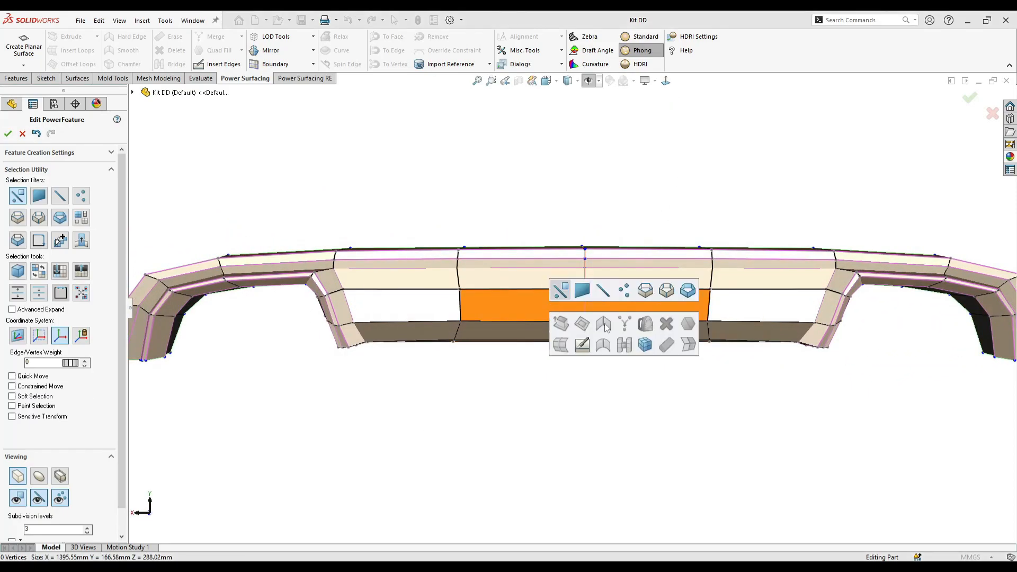
click(645, 345)
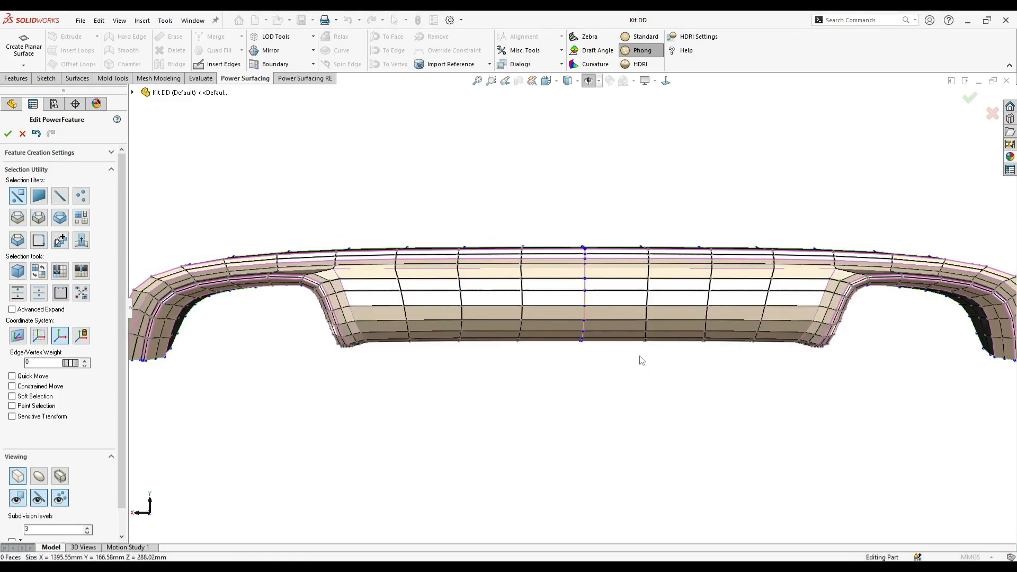
- Insert mesh edges outlining a symmetric trapezoid, wider at its upper side, at the centre of the main face just below the upper crease
scroll(593, 286, down, 2)
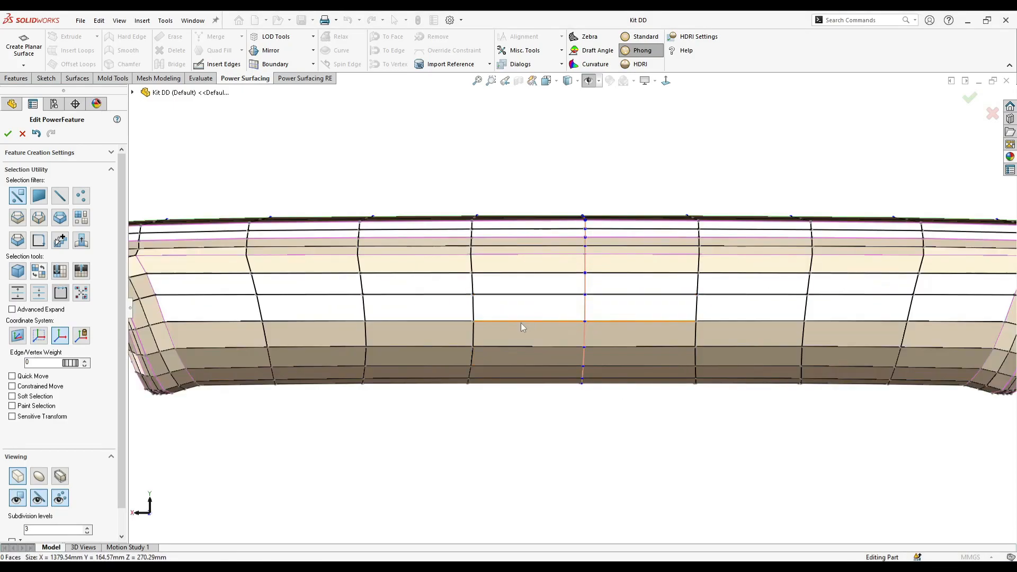
click(218, 67)
click(517, 256)
click(528, 273)
right_click(535, 280)
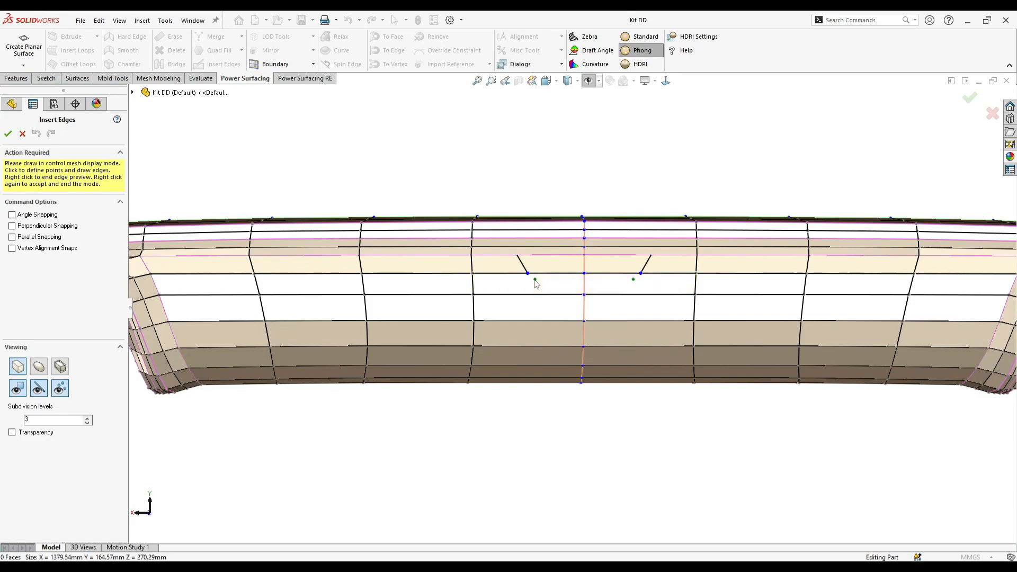
click(534, 285)
scroll(535, 285, down, 3)
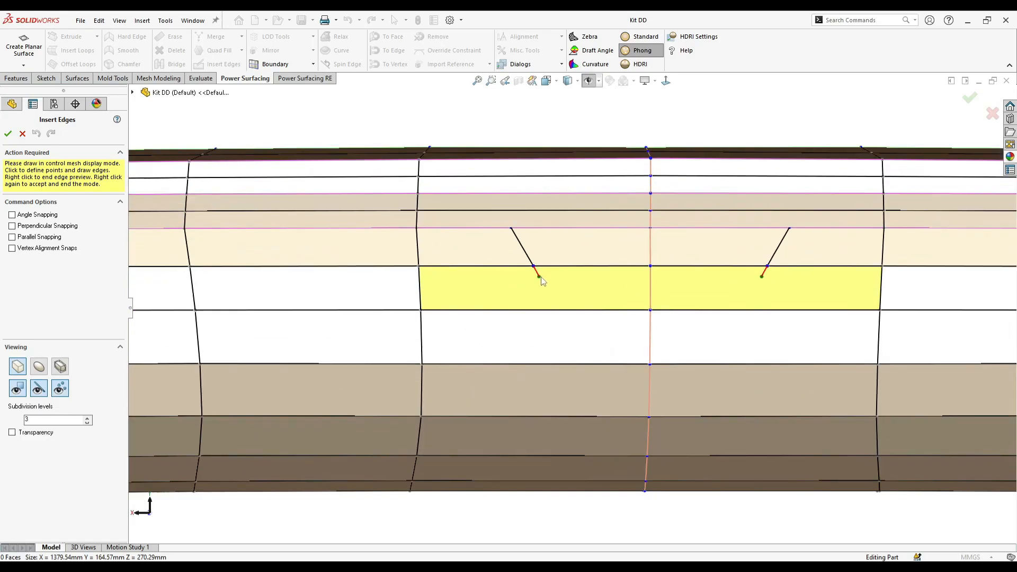
right_click(654, 282)
- Insert mirrored diagonal edges from the trapezoid's lower corners down to the nearest vertices of the mesh row below
click(573, 249)
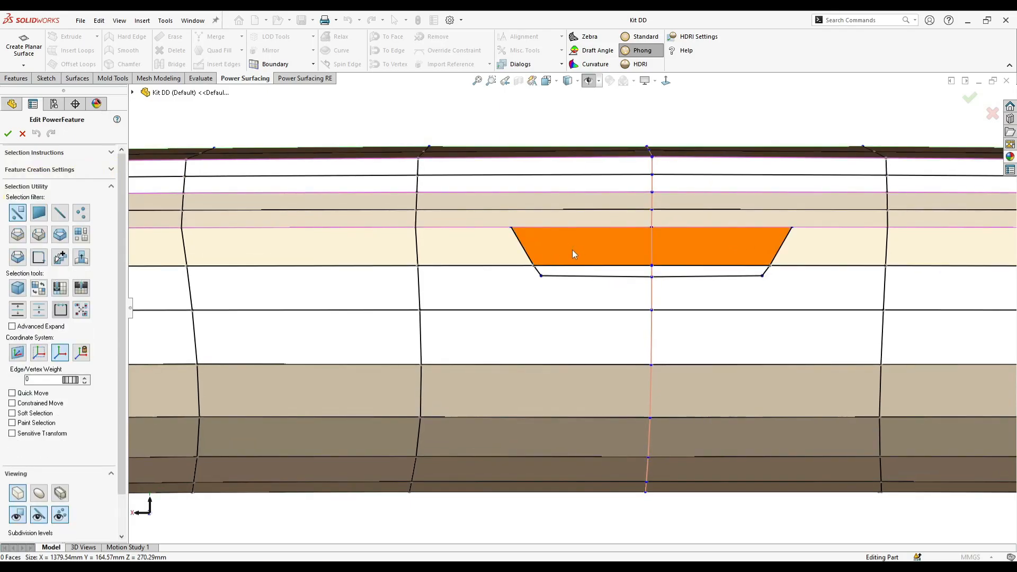
middle_drag(584, 246, 615, 269)
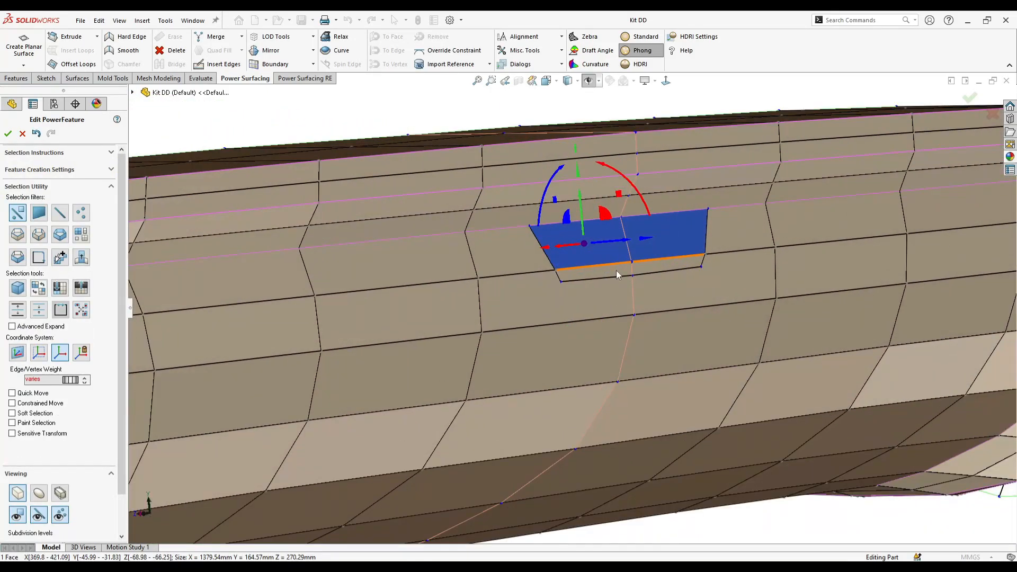
ctrl+click(612, 273)
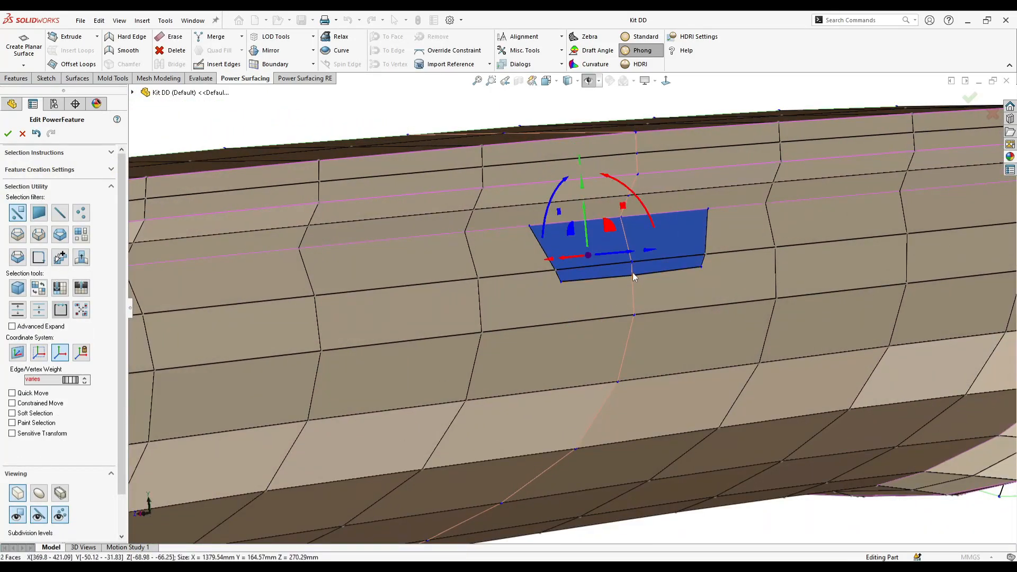
click(220, 66)
click(560, 283)
click(487, 332)
right_click(535, 309)
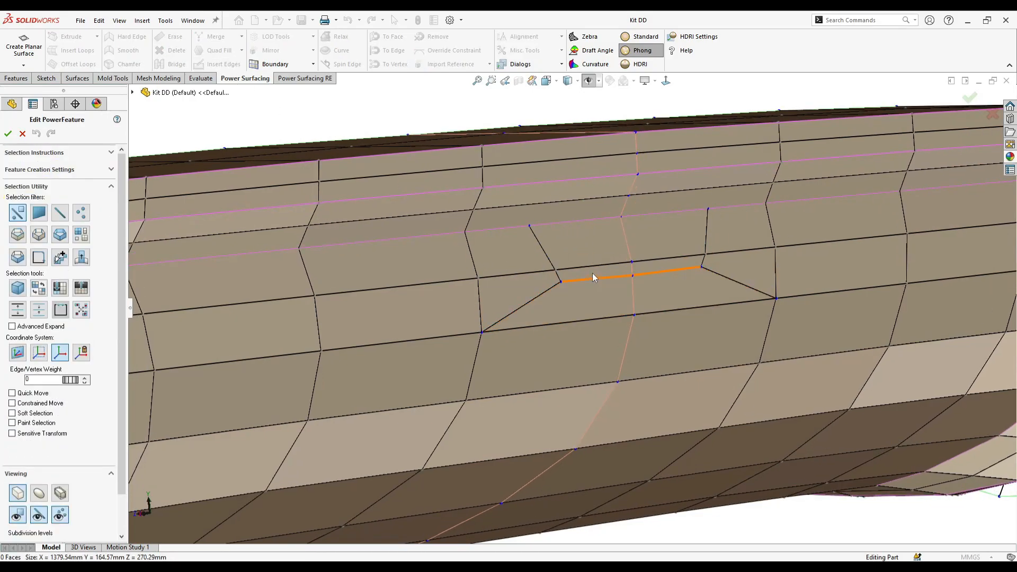
- Select both mesh faces inside the trapezoid and set their edge weight to 40
scroll(593, 274, down, 2)
click(593, 257)
ctrl+click(593, 278)
middle_drag(592, 278, 590, 289)
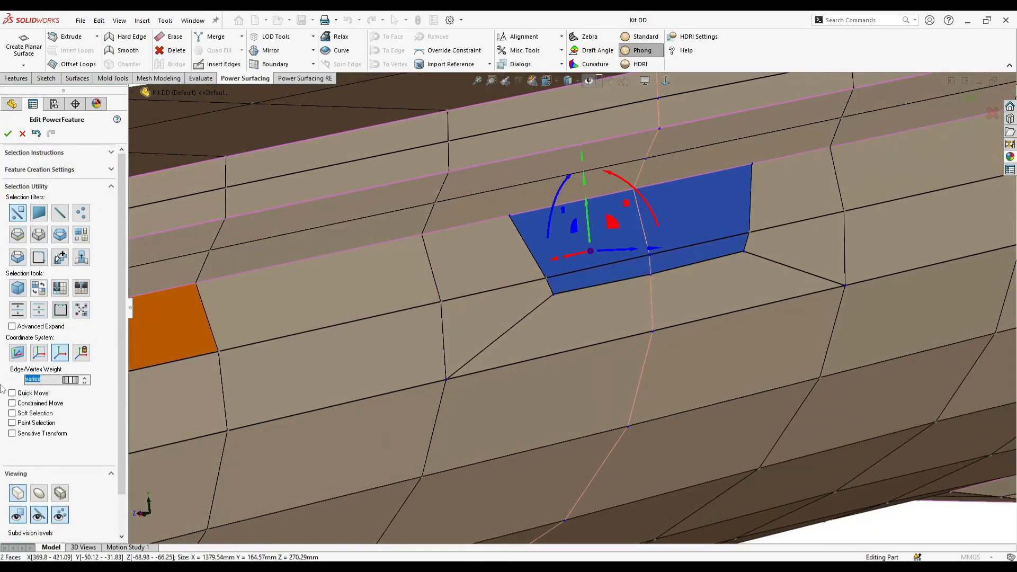
click(84, 382)
click(84, 382)
click(84, 382)
- Extrude the trapezoid faces into a narrower inset recess with sloped side walls, with edge weight 38 on its floor
middle_drag(597, 305, 679, 265)
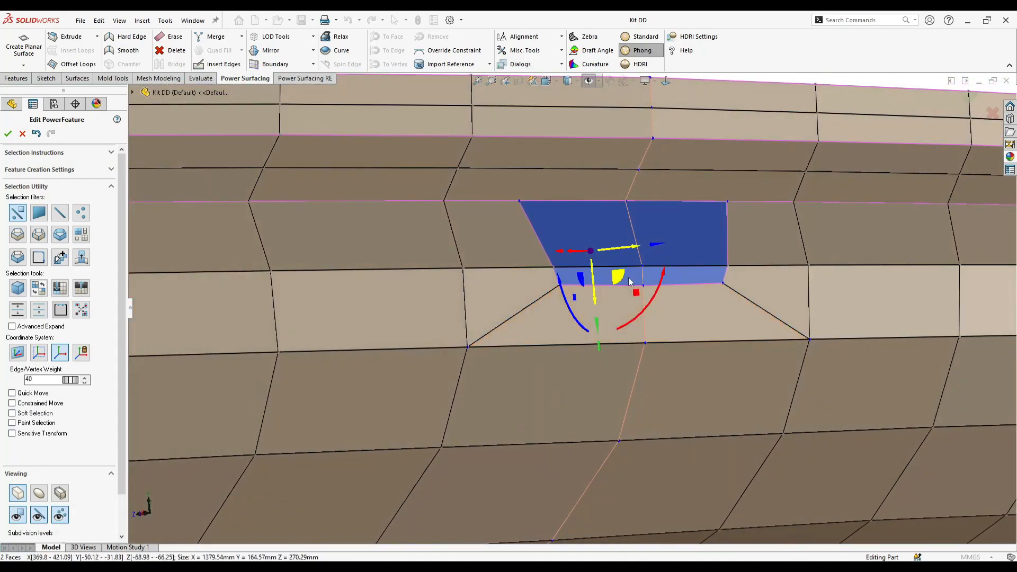
drag(627, 252, 586, 278)
middle_drag(587, 277, 164, 303)
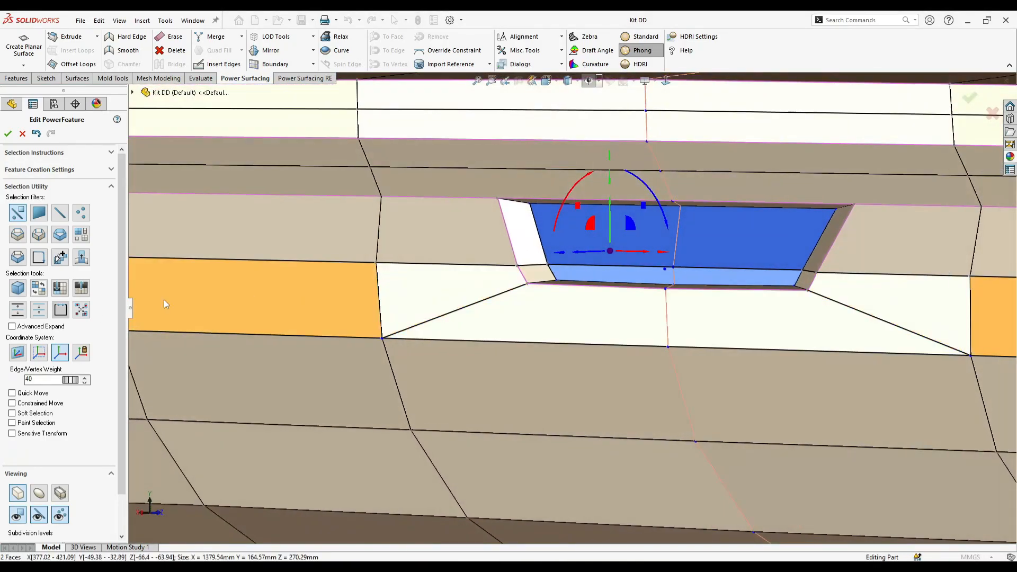
click(86, 381)
middle_drag(388, 374, 535, 366)
drag(558, 263, 542, 271)
middle_drag(542, 271, 682, 286)
drag(637, 269, 644, 276)
drag(639, 239, 640, 244)
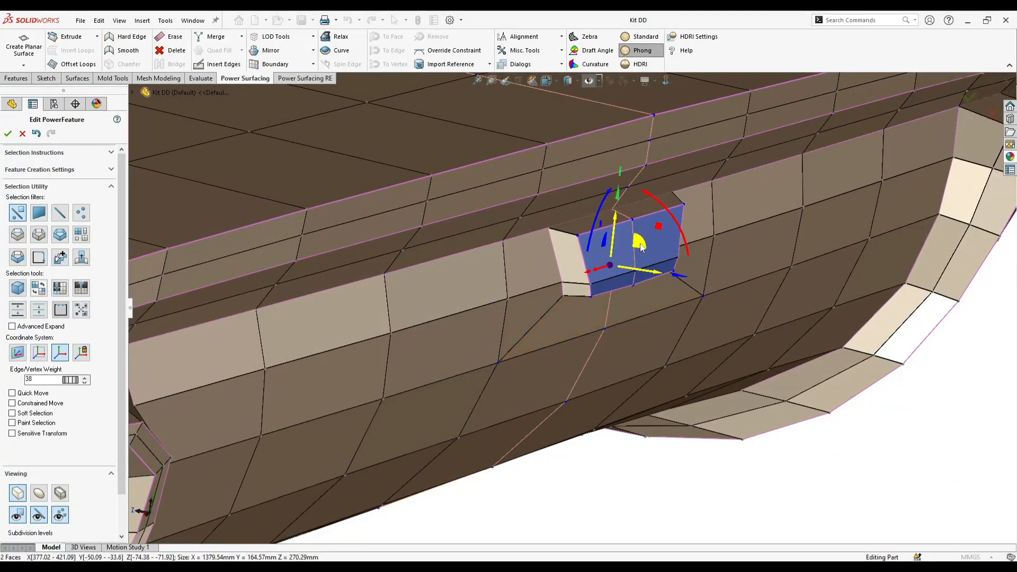
- Set the edge weight of the two short corner edges on the recess's side wall to 26
scroll(564, 255, down, 2)
click(577, 227)
ctrl+click(589, 322)
middle_drag(592, 320, 603, 276)
scroll(635, 297, up, 1)
click(752, 313)
ctrl+click(599, 284)
scroll(556, 304, up, 1)
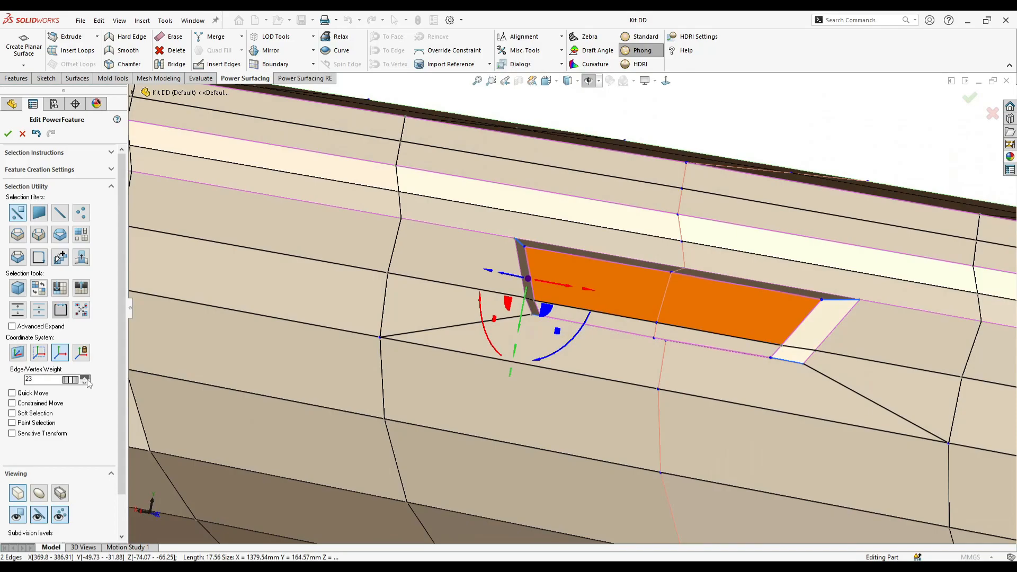
- Show the smoothed surface and compare the recess with the reference photo karbels6-12.jpeg in Photos, and return to the SOLIDWORKS part
click(45, 495)
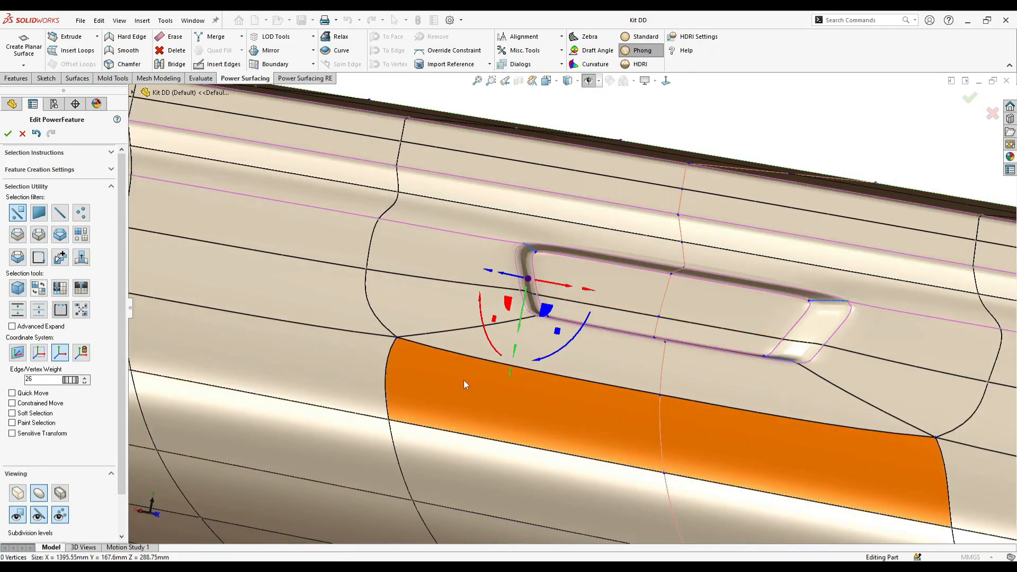
middle_drag(461, 380, 595, 469)
scroll(595, 469, up, 3)
click(620, 393)
middle_drag(620, 393, 587, 445)
scroll(529, 407, up, 1)
mouse_move(324, 561)
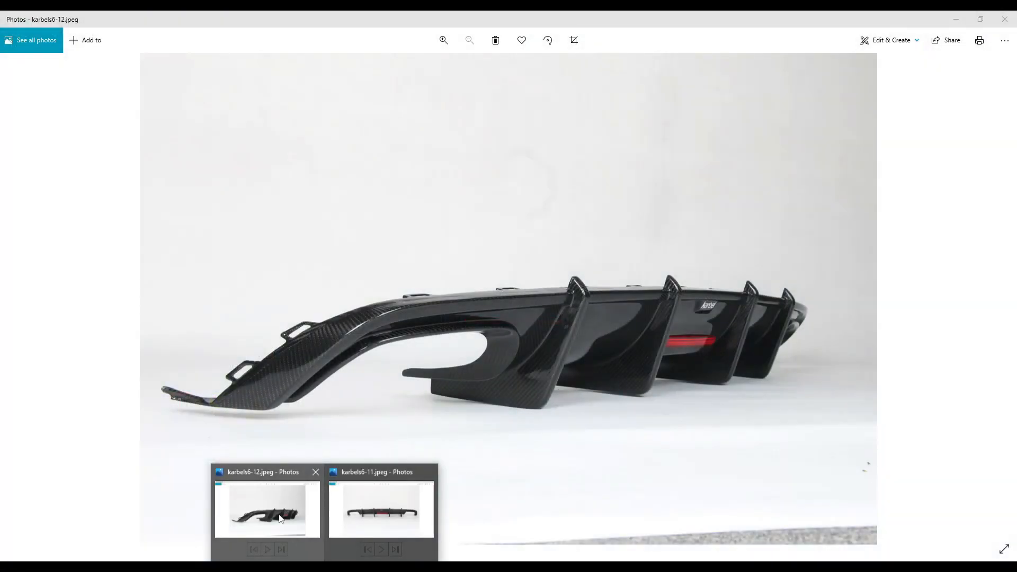
click(281, 519)
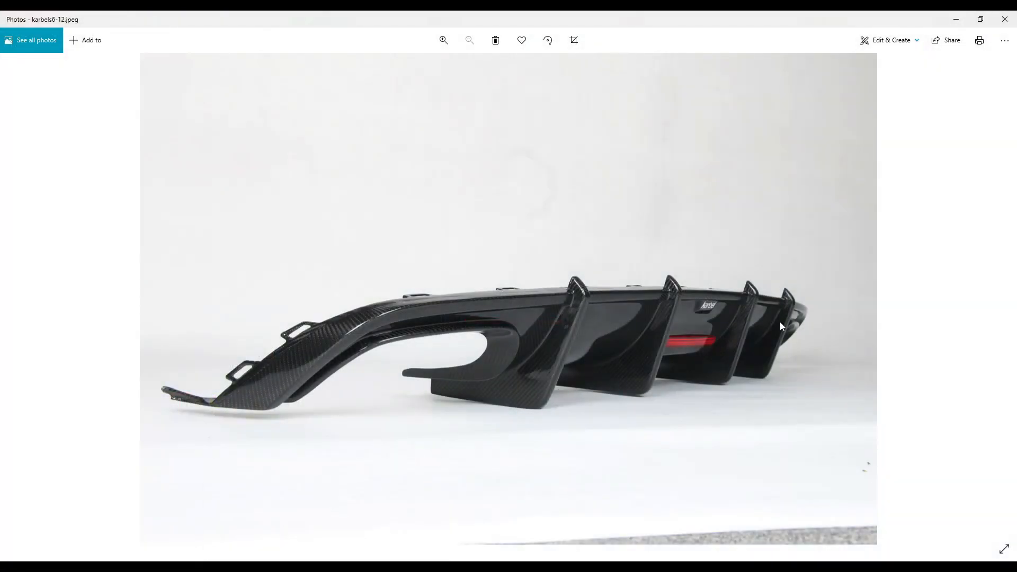
scroll(780, 322, up, 5)
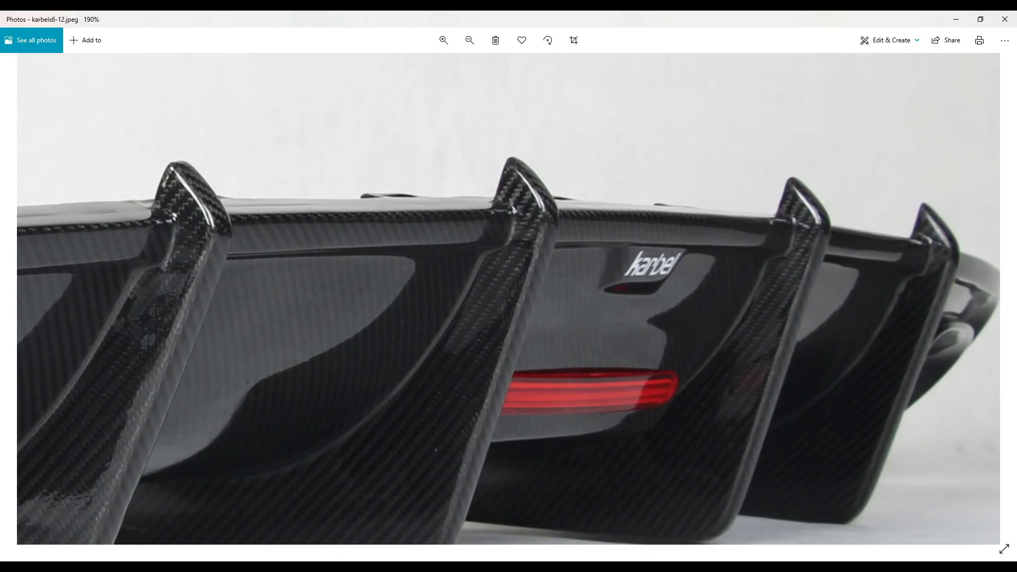
click(290, 548)
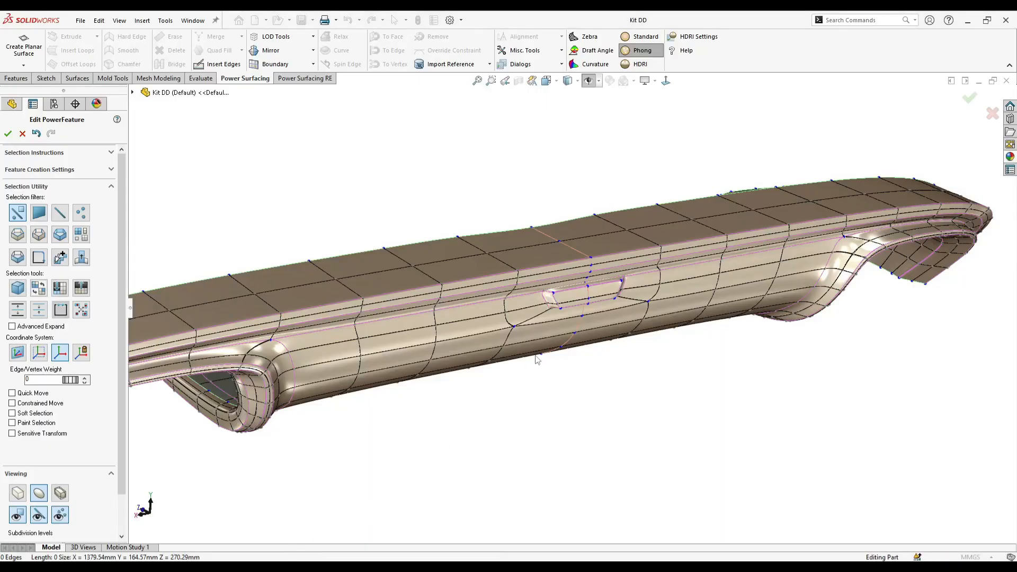
- Select the upper edge of the recess floor and adjust its depth on the smoothed surface
scroll(551, 284, down, 8)
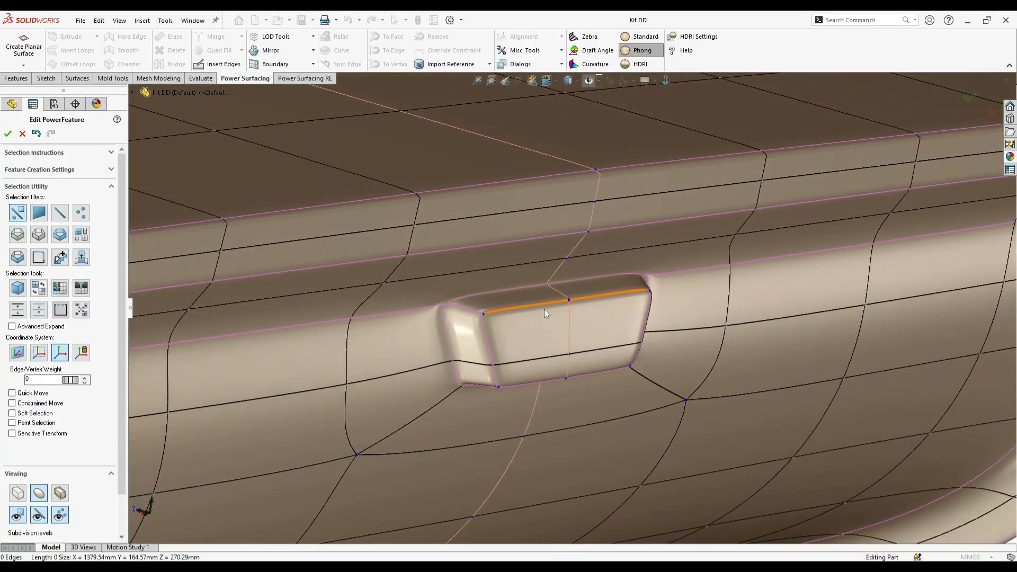
click(544, 310)
middle_drag(544, 309, 586, 310)
drag(551, 312, 546, 321)
middle_drag(547, 321, 506, 295)
click(511, 292)
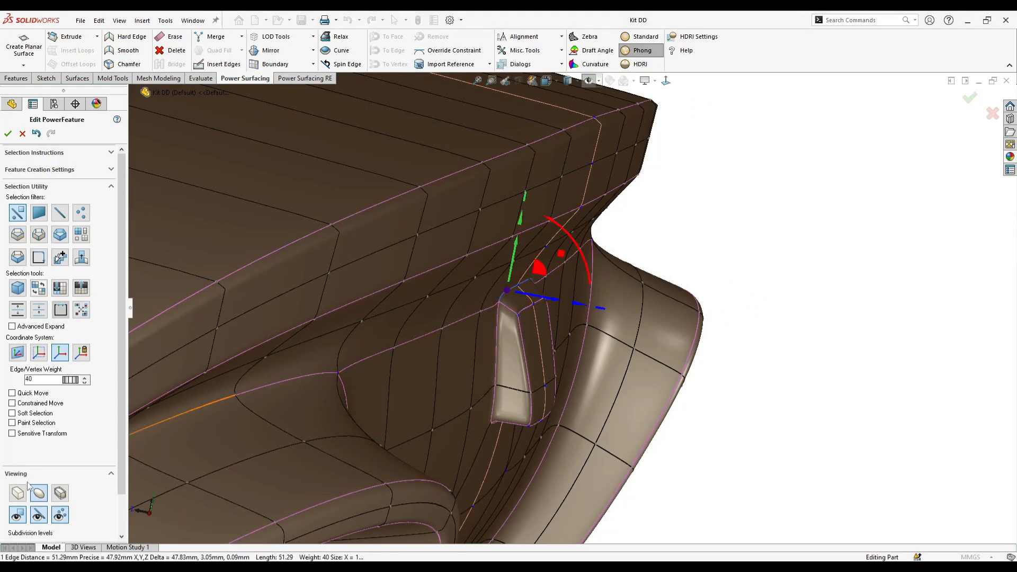
- Switch back to the control mesh and fine-tune the positions of the recess floor's upper and lower edges
click(19, 491)
mouse_move(365, 373)
middle_down()
mouse_move(351, 366)
mouse_move(363, 375)
middle_up()
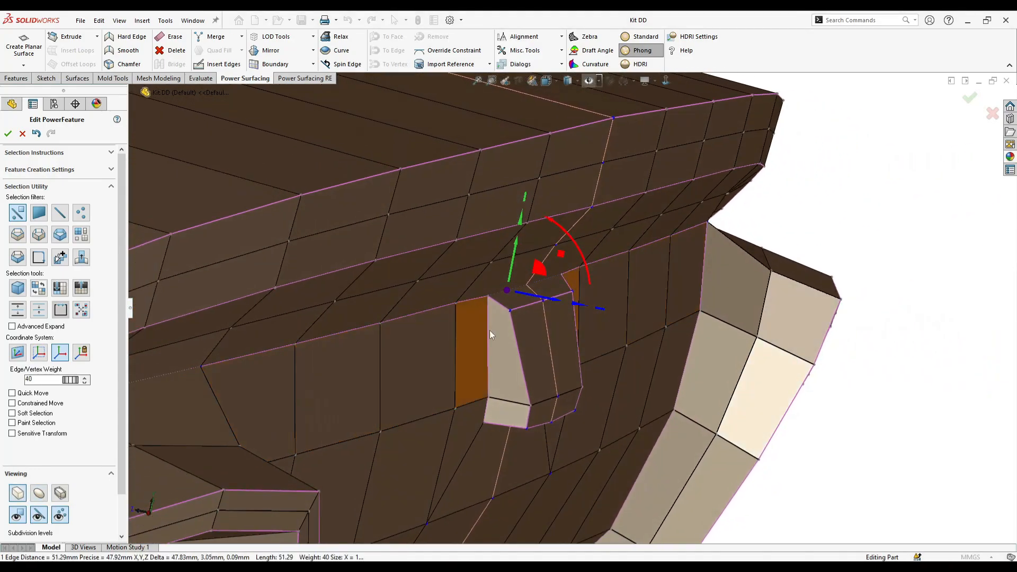
click(531, 304)
drag(551, 289, 548, 289)
click(544, 423)
drag(576, 412, 576, 413)
middle_drag(576, 414, 522, 327)
scroll(522, 327, up, 2)
click(657, 104)
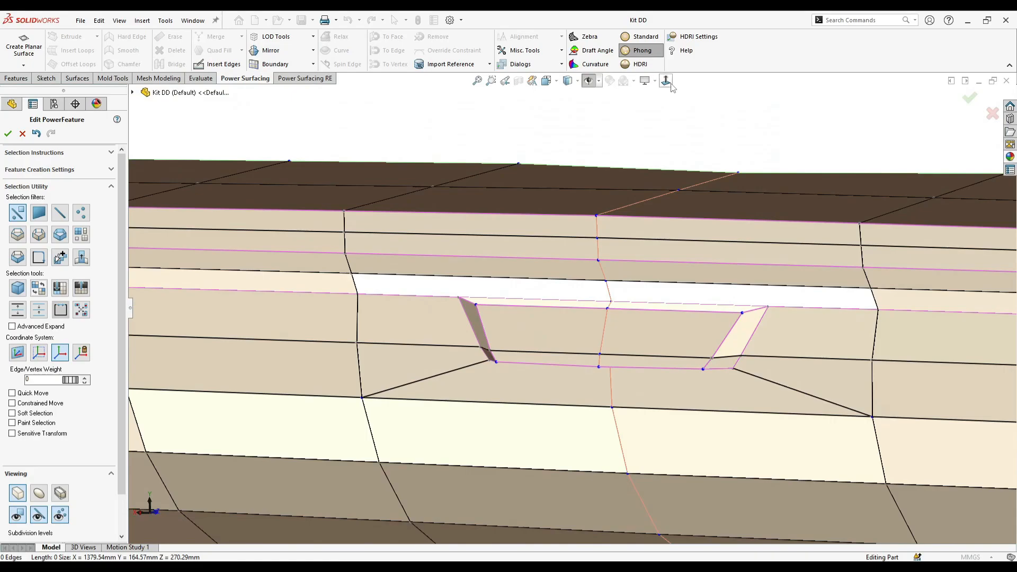
- Insert mirrored slanted edges across the two mesh rows below the recess, converging downward, to bound a wider second trapezoid on the lower face
click(666, 81)
scroll(647, 266, up, 8)
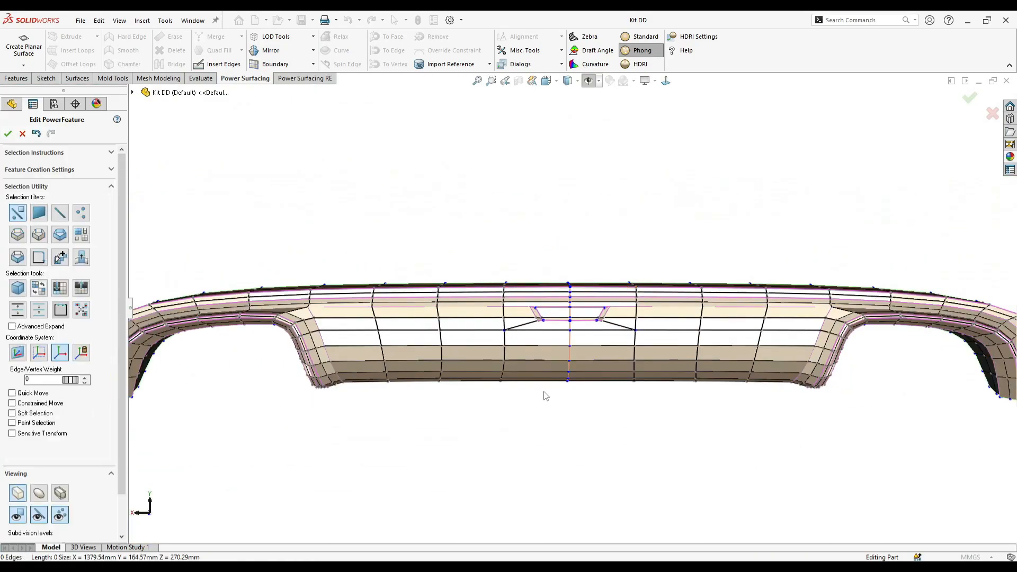
scroll(540, 403, down, 1)
click(211, 64)
scroll(497, 379, down, 1)
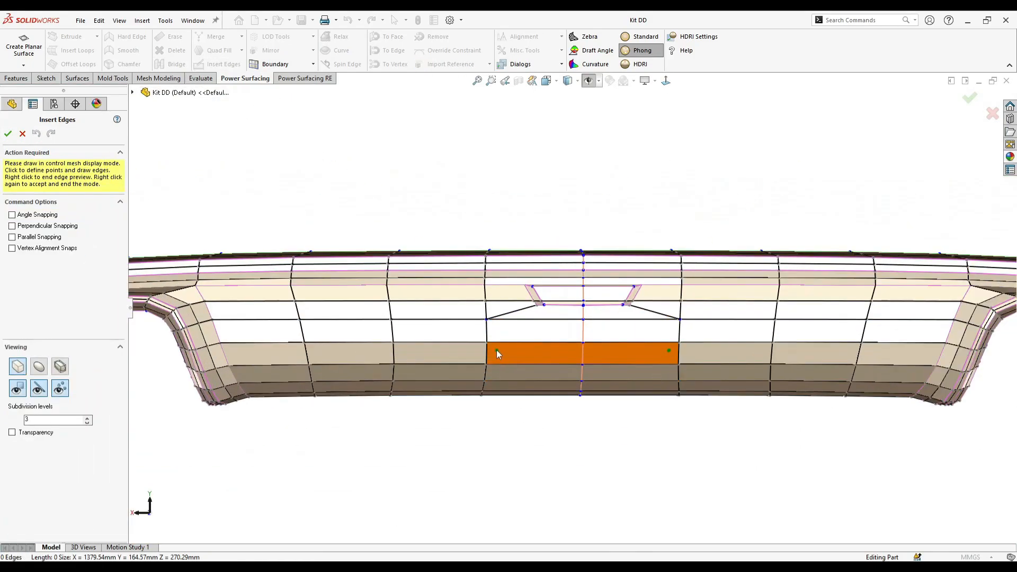
right_click(487, 346)
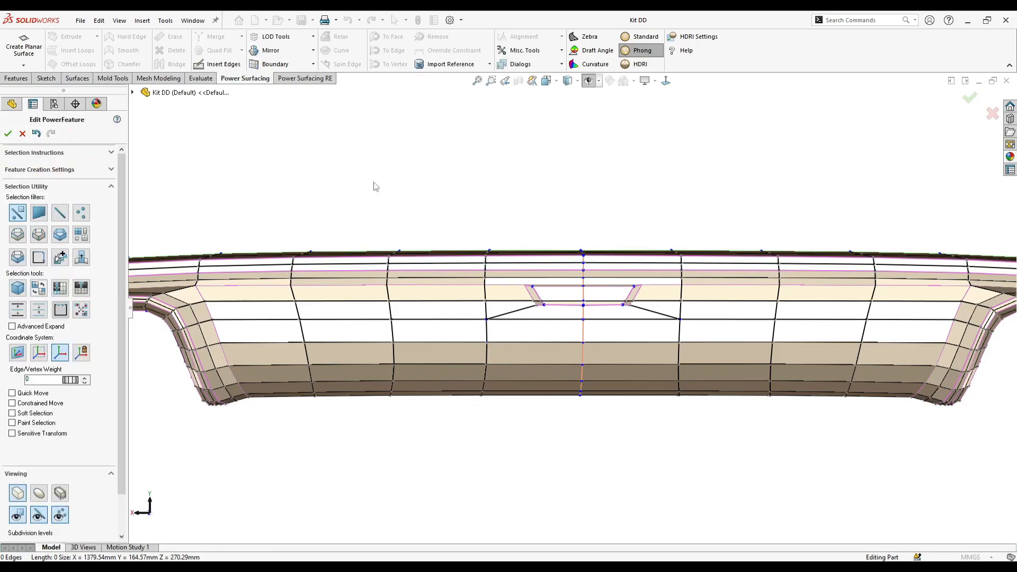
click(224, 66)
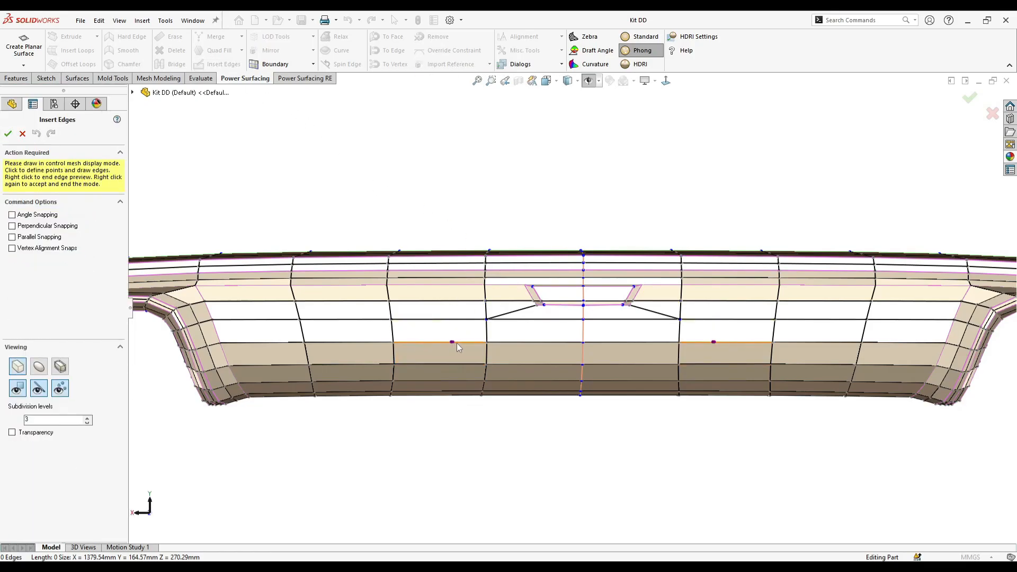
click(472, 341)
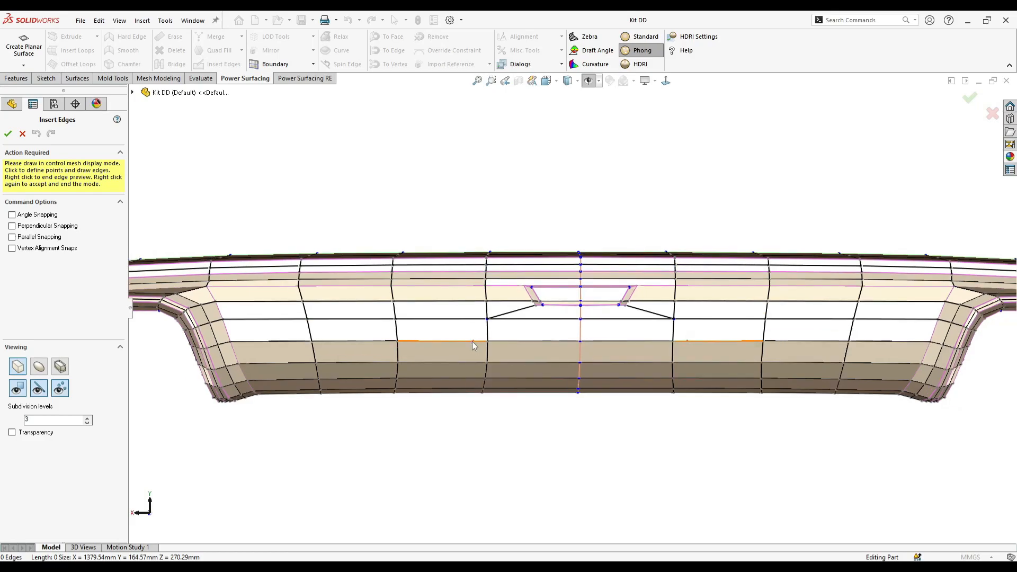
scroll(476, 376, down, 1)
click(489, 380)
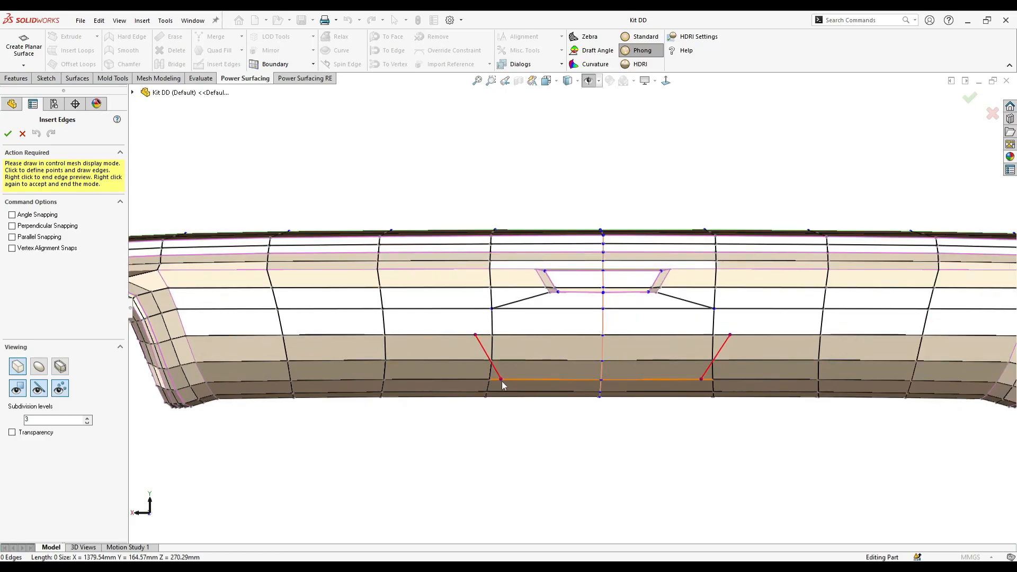
right_click(493, 379)
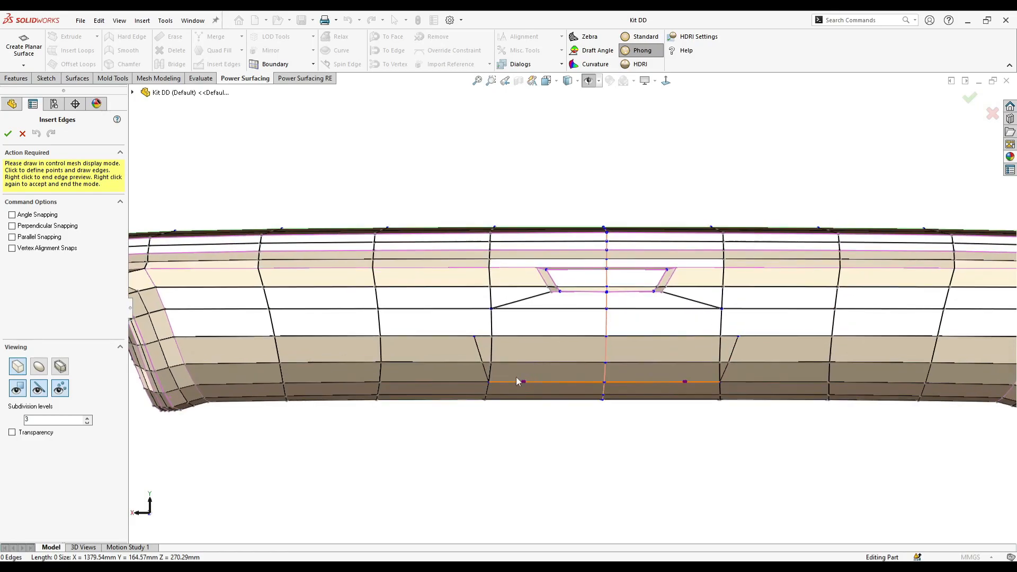
right_click(527, 361)
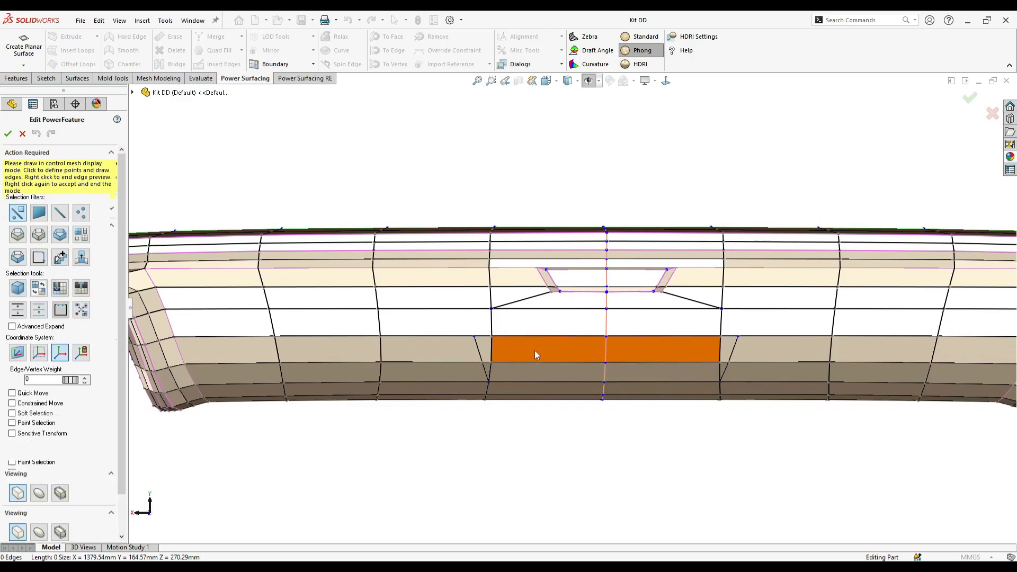
- Delete the mesh faces inside the wider lower trapezoid, including its small corner triangles, to leave an opening
click(533, 352)
ctrl+click(519, 372)
ctrl+click(482, 353)
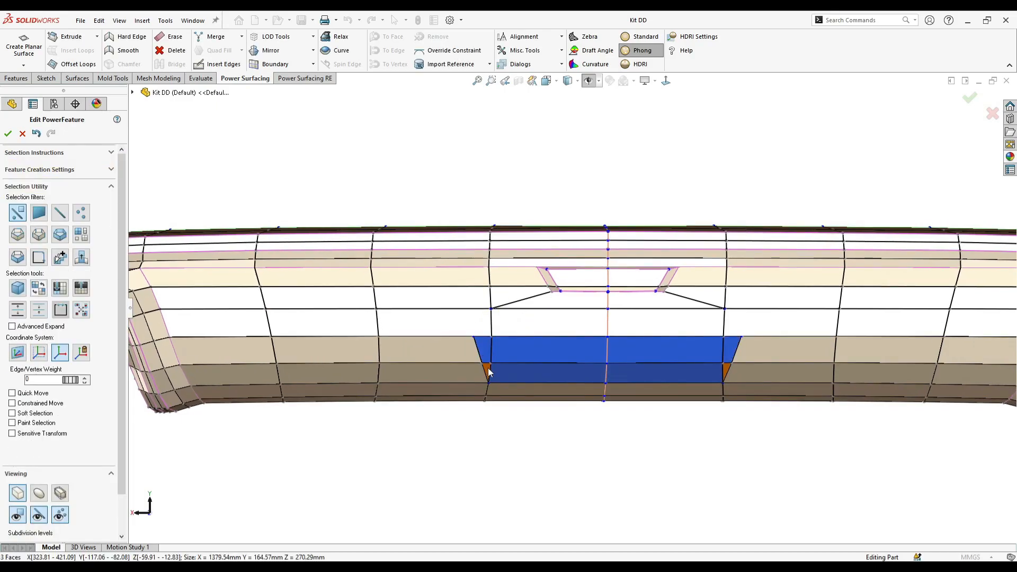
scroll(524, 366, down, 2)
click(674, 373)
scroll(572, 405, up, 5)
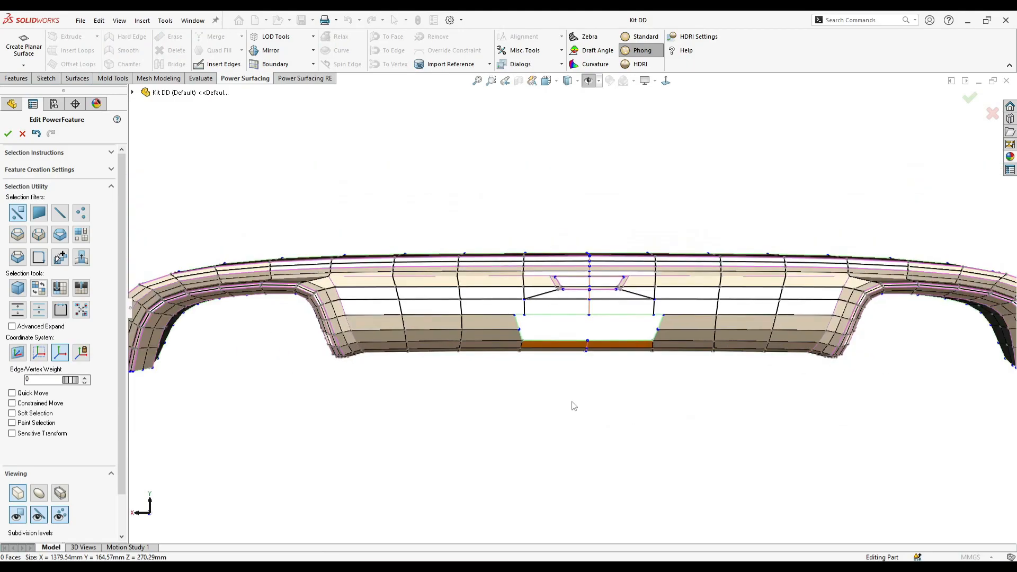
- Select the boundary edges of the trapezoidal opening and extrude them inward to form the side walls of a shallow recess
scroll(574, 313, down, 3)
middle_drag(559, 312, 615, 319)
right_click(663, 323)
click(683, 310)
click(553, 293)
scroll(565, 309, down, 2)
scroll(529, 318, down, 2)
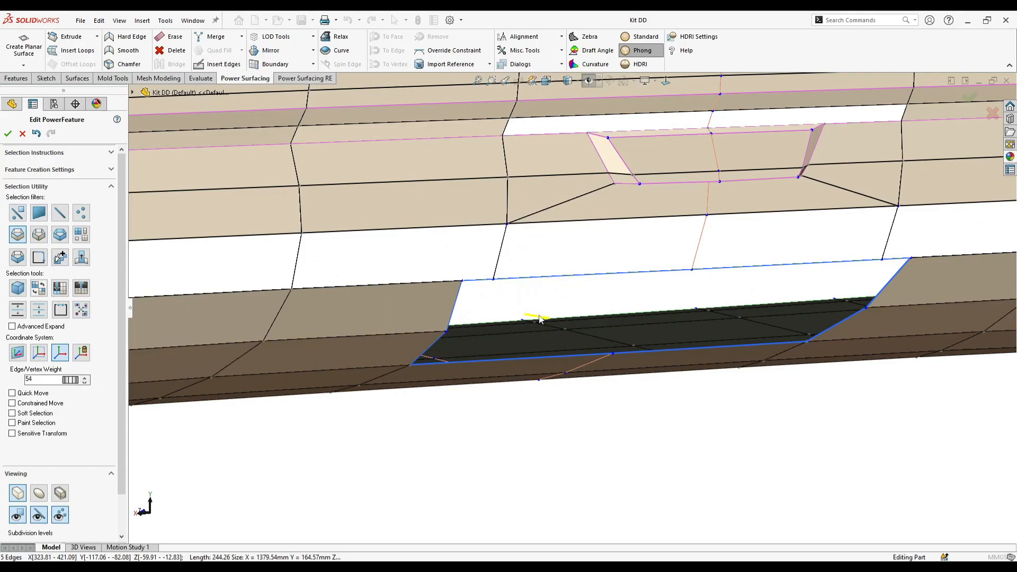
alt+drag(540, 318, 537, 320)
drag(782, 300, 780, 328)
middle_drag(702, 344, 575, 326)
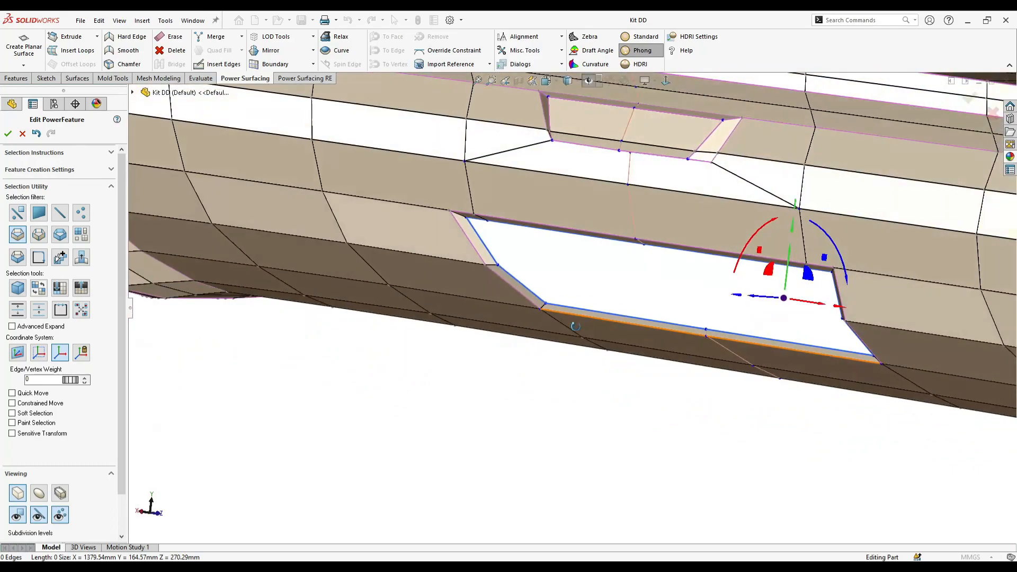
- Fine-tune the depth and position of the extruded inner edges of the lower recess
drag(766, 296, 768, 301)
middle_drag(768, 302, 750, 339)
drag(769, 303, 772, 305)
middle_drag(635, 299, 592, 290)
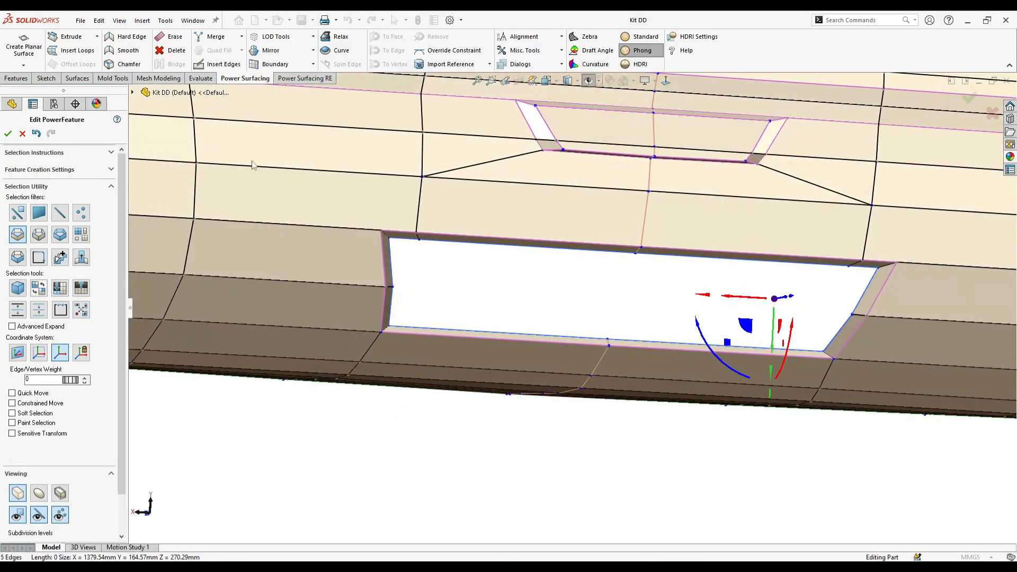
- Build two rows of floor faces across the lower recess opening, extending them from its lower inner edge up to its upper edge
click(439, 279)
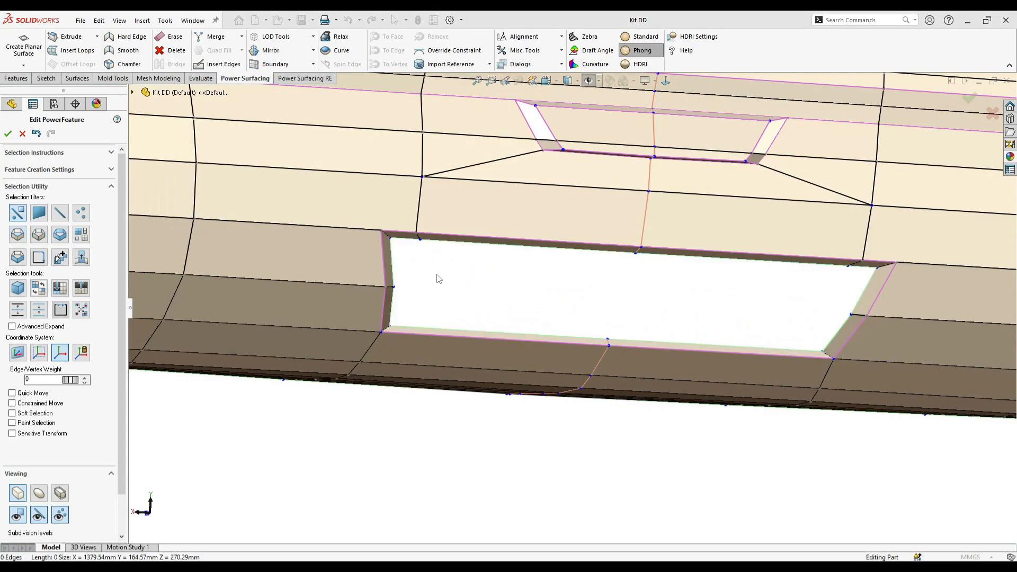
click(395, 310)
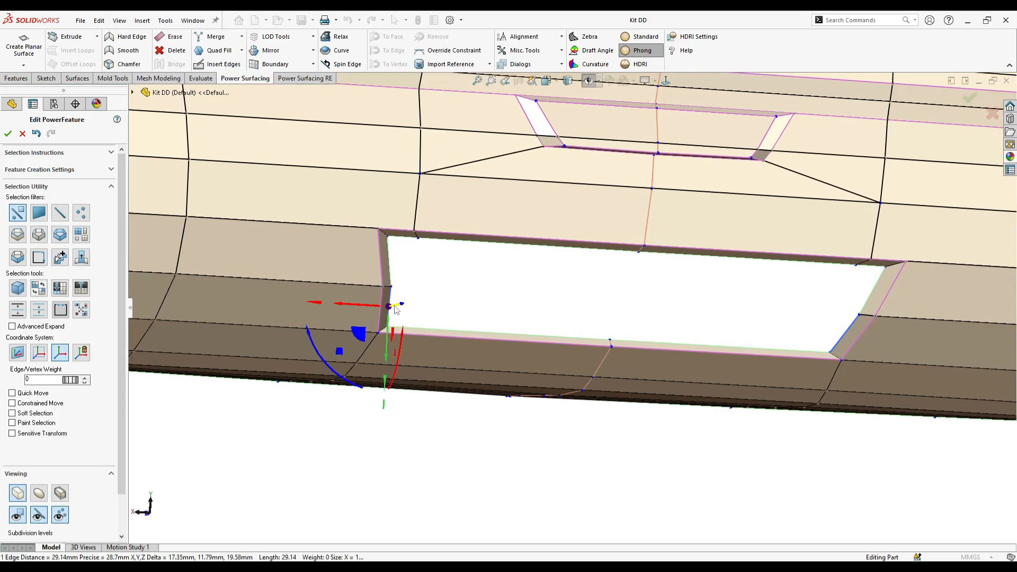
click(437, 328)
middle_drag(438, 328, 474, 360)
drag(475, 361, 433, 233)
middle_drag(432, 233, 315, 269)
scroll(317, 270, down, 4)
click(295, 286)
scroll(295, 286, up, 1)
- Collapse the floor's middle and upper side vertices onto the matching wall vertices to close the side gaps of the recess
middle_drag(369, 345, 407, 347)
click(395, 394)
ctrl+click(415, 397)
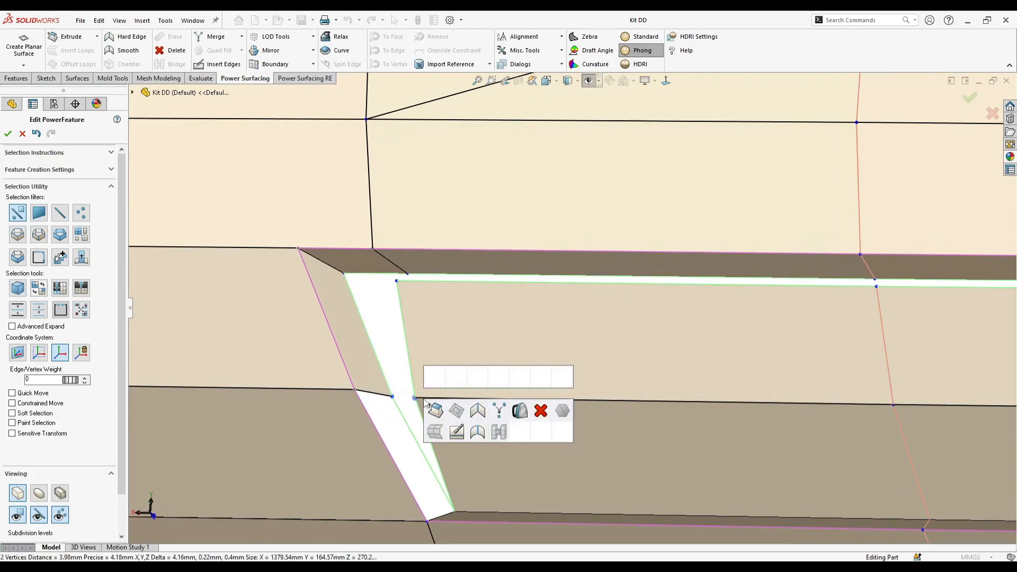
click(499, 411)
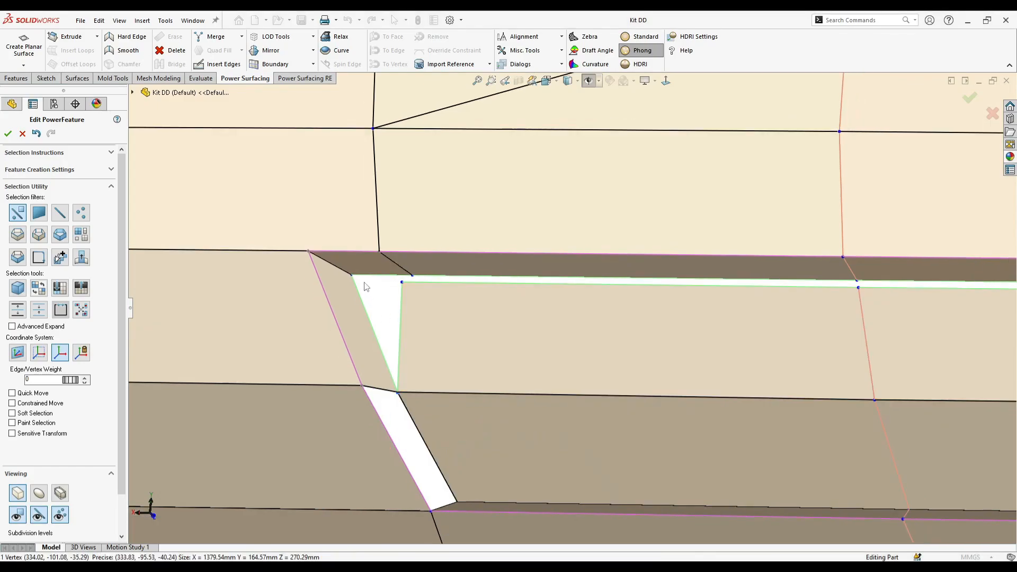
click(396, 281)
click(472, 310)
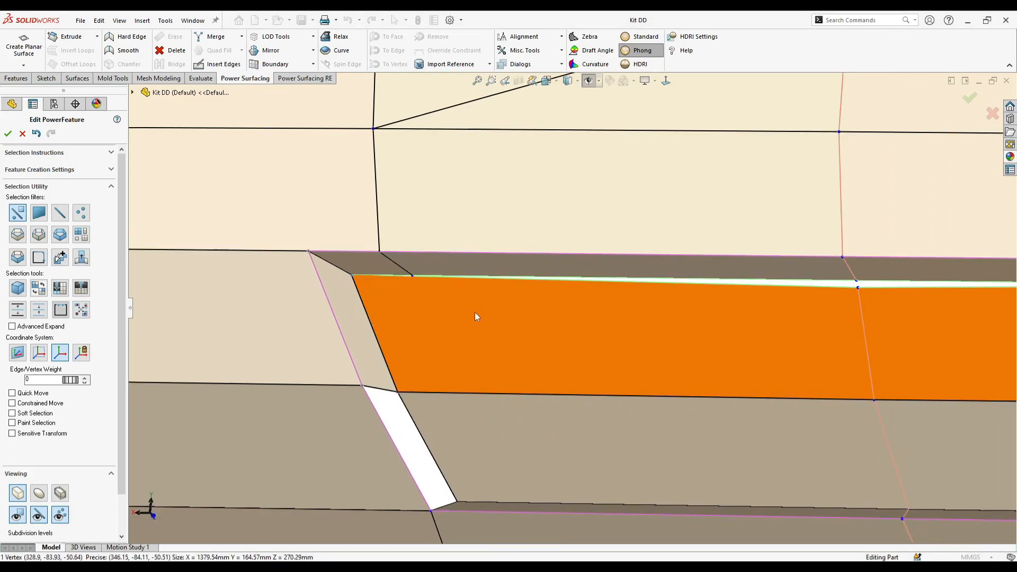
scroll(540, 310, up, 2)
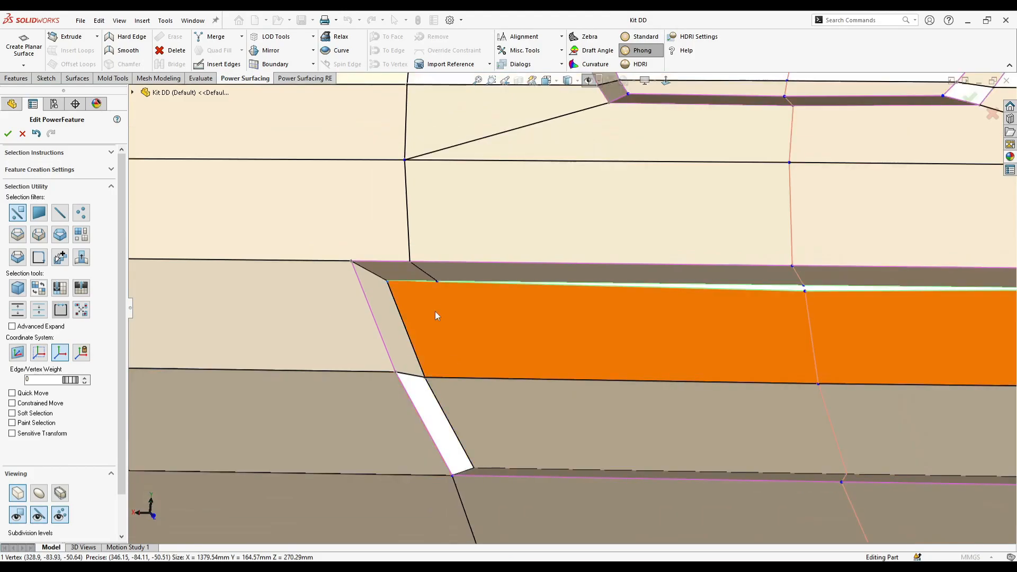
- Insert mirrored diagonal edges across the recess floor's upper corners, from the middle row's side vertices to the upper wall's inner vertices
scroll(428, 318, down, 3)
scroll(798, 331, up, 4)
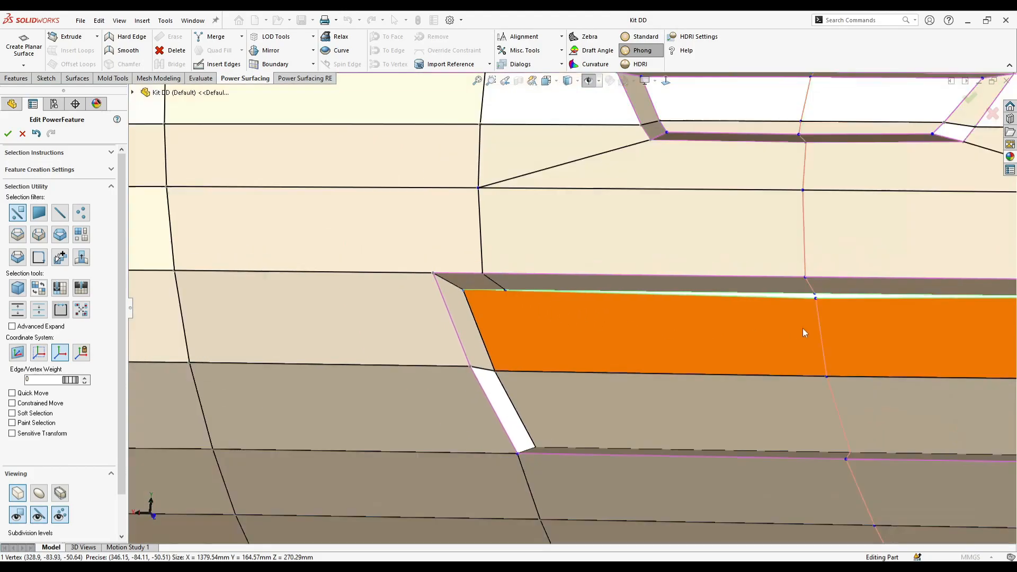
click(718, 298)
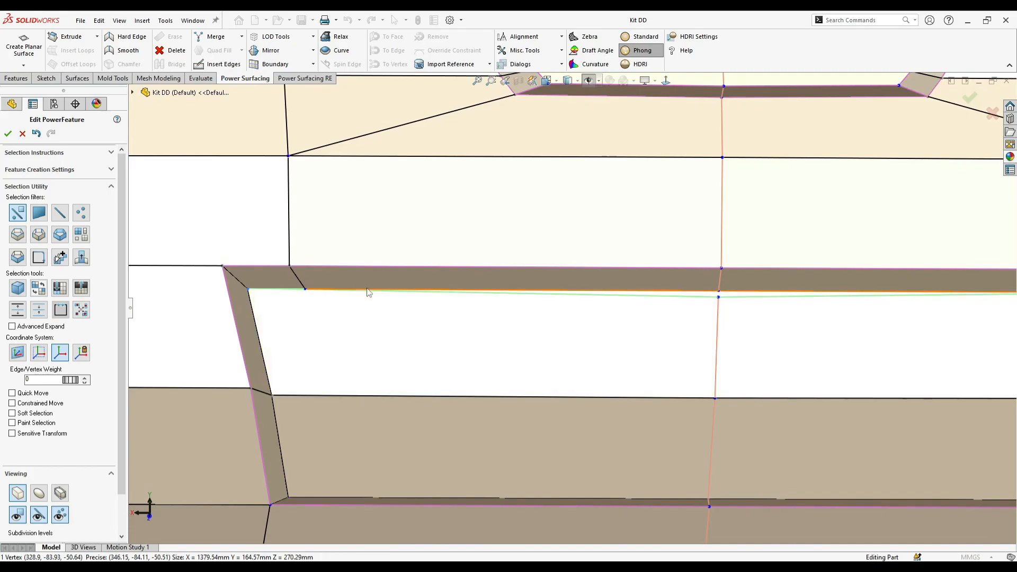
middle_drag(318, 310, 349, 312)
scroll(350, 312, down, 1)
click(218, 64)
scroll(382, 339, up, 2)
click(405, 384)
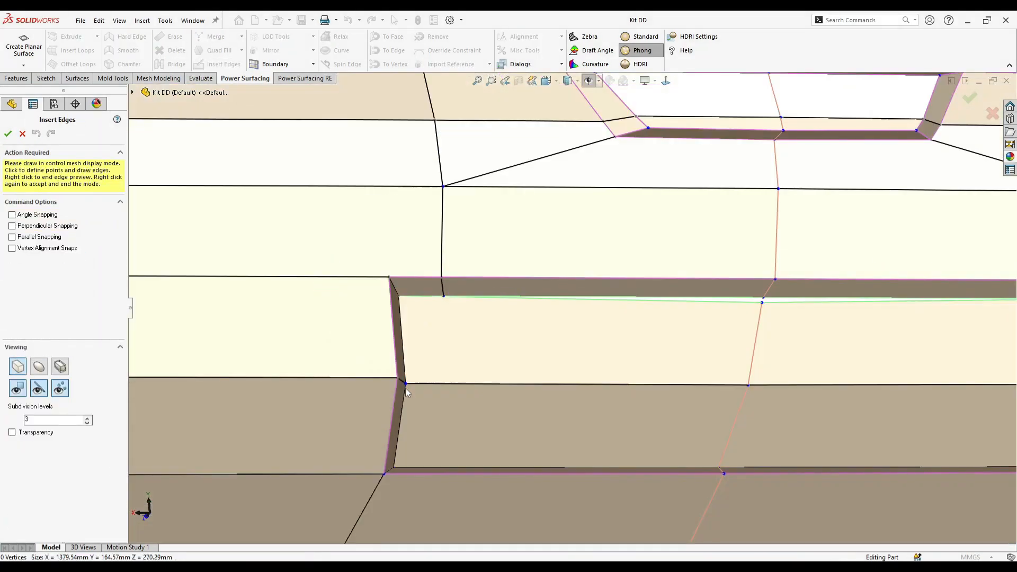
scroll(440, 310, down, 2)
click(443, 296)
right_click(465, 310)
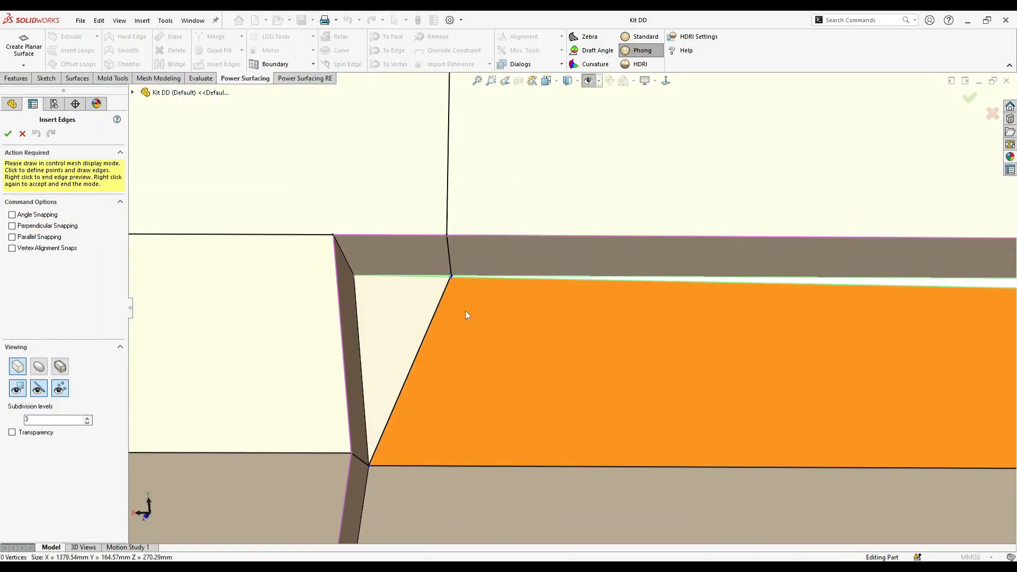
right_click(465, 310)
right_click(432, 295)
- Collapse the paired centre vertices between the upper wall and the floor to close the remaining gap along the recess's upper edge
scroll(435, 312, down, 1)
right_click(475, 285)
drag(486, 277, 430, 291)
scroll(522, 285, up, 4)
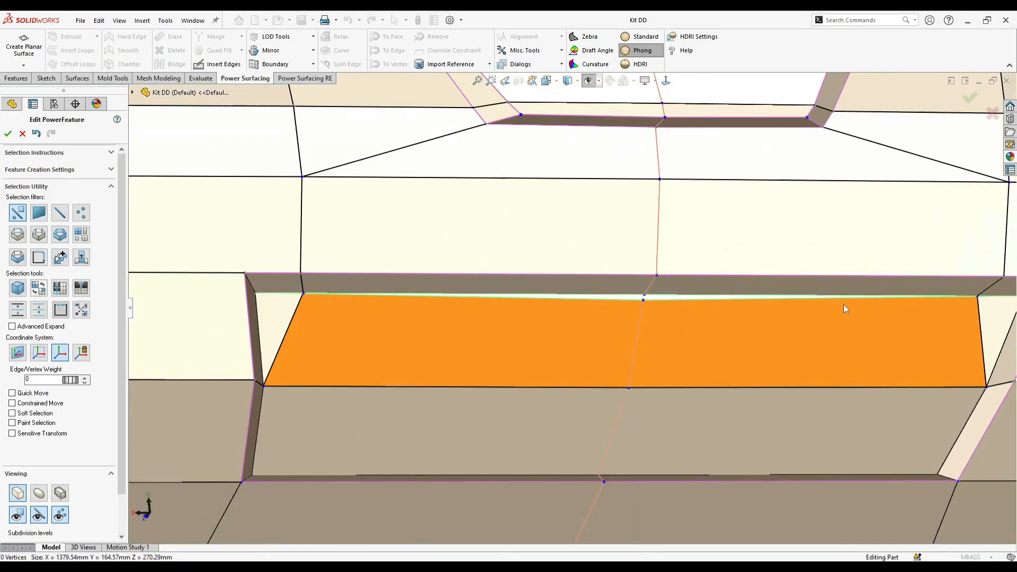
scroll(869, 304, down, 3)
middle_drag(869, 303, 874, 305)
drag(958, 305, 918, 333)
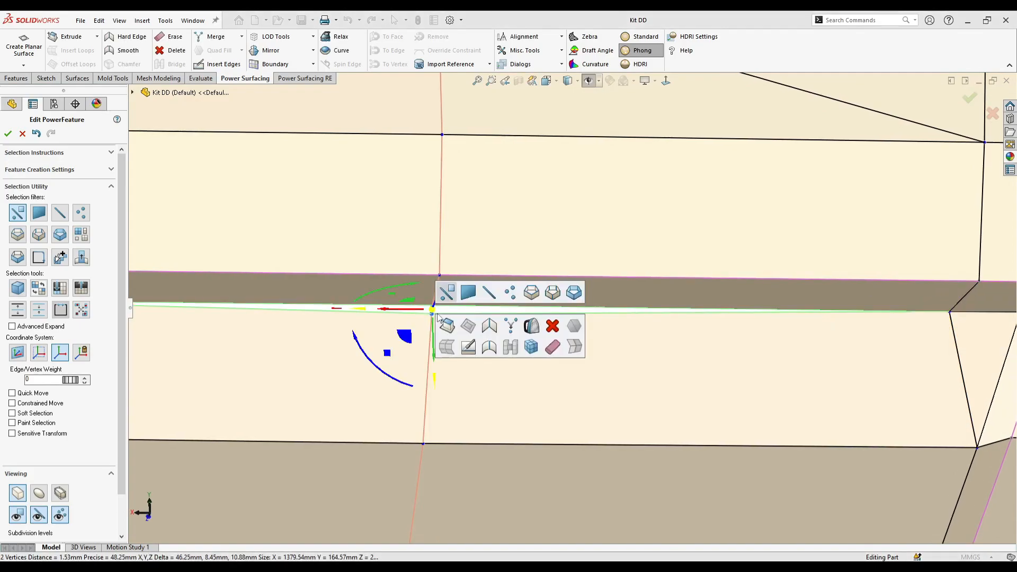
click(517, 330)
scroll(492, 358, up, 5)
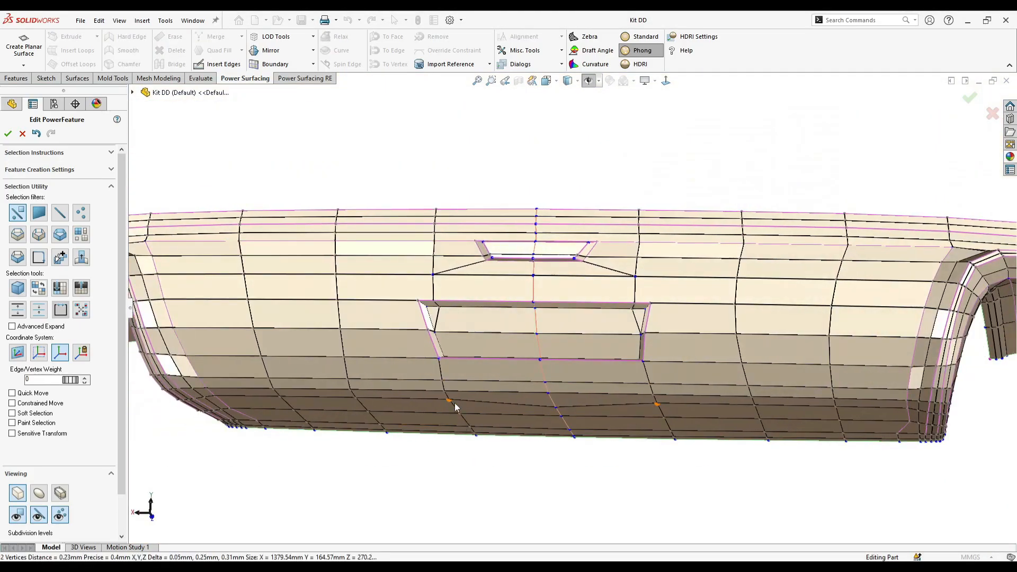
- Erase the mirrored diagonal edges in the upper corners of the recess floor
scroll(458, 370, down, 4)
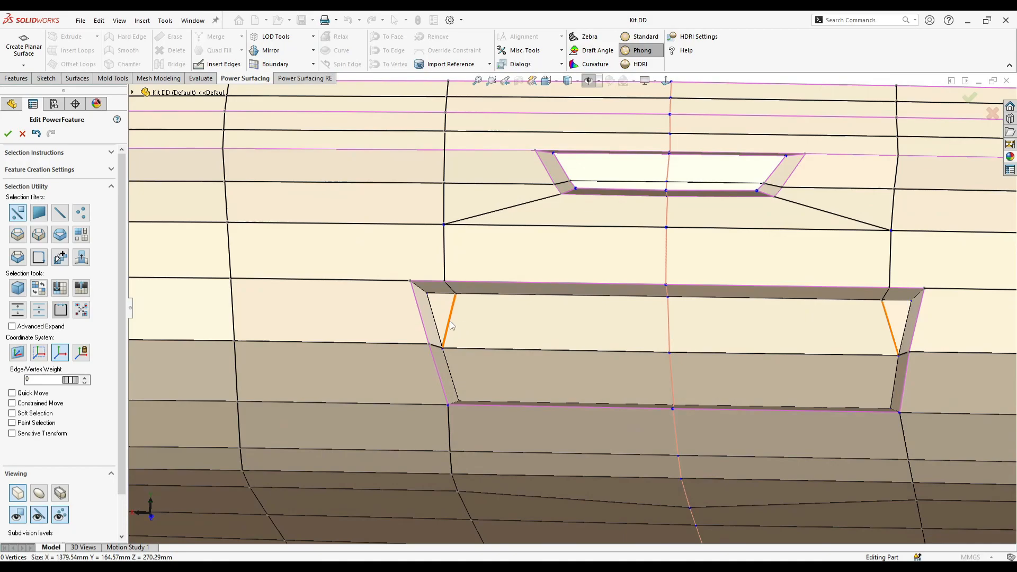
click(450, 323)
click(505, 355)
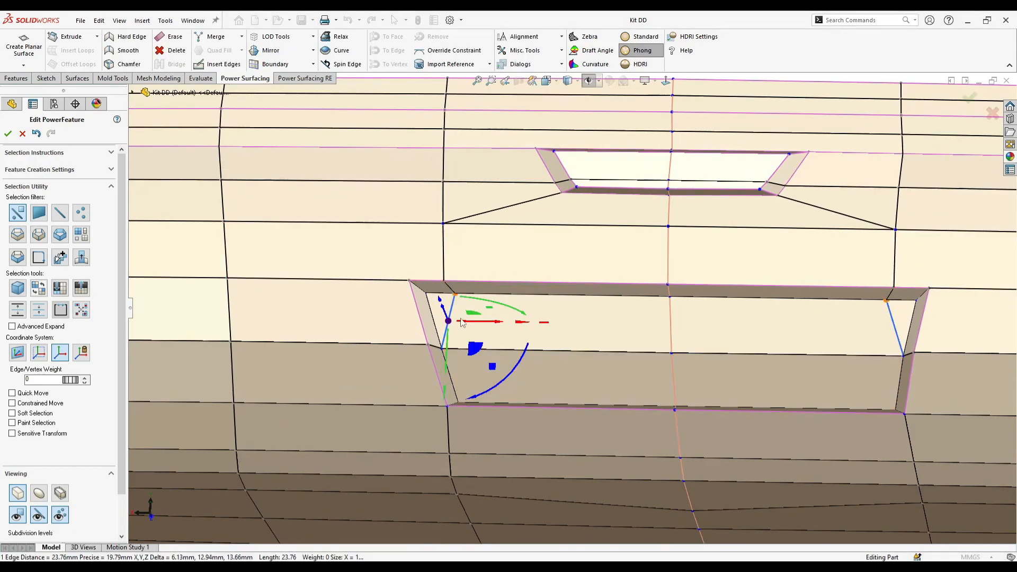
click(544, 354)
click(661, 387)
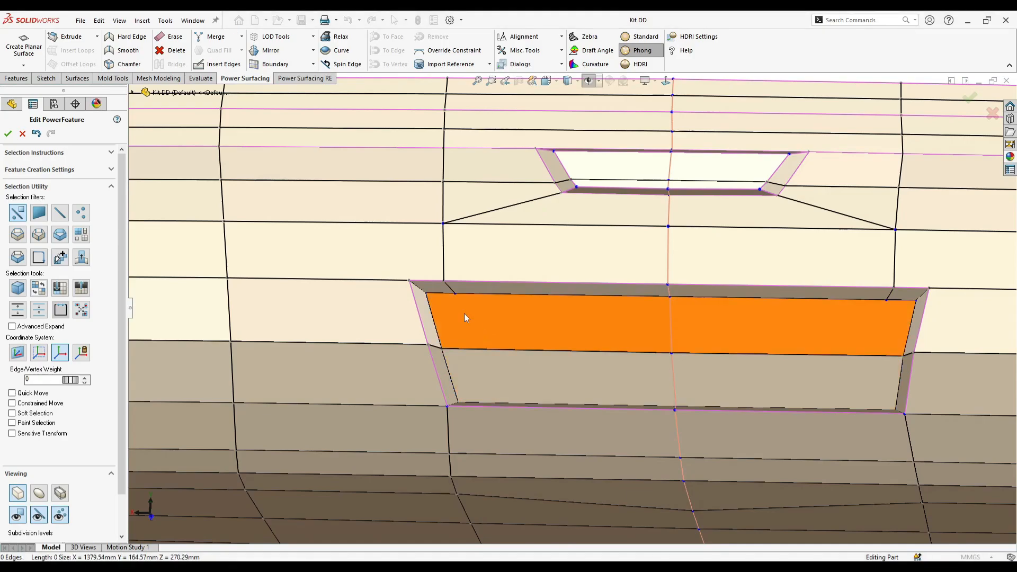
- Insert mirrored edges down the recess floor from the upper wall vertices to the lower rim, and check the smoothed surface
click(454, 294)
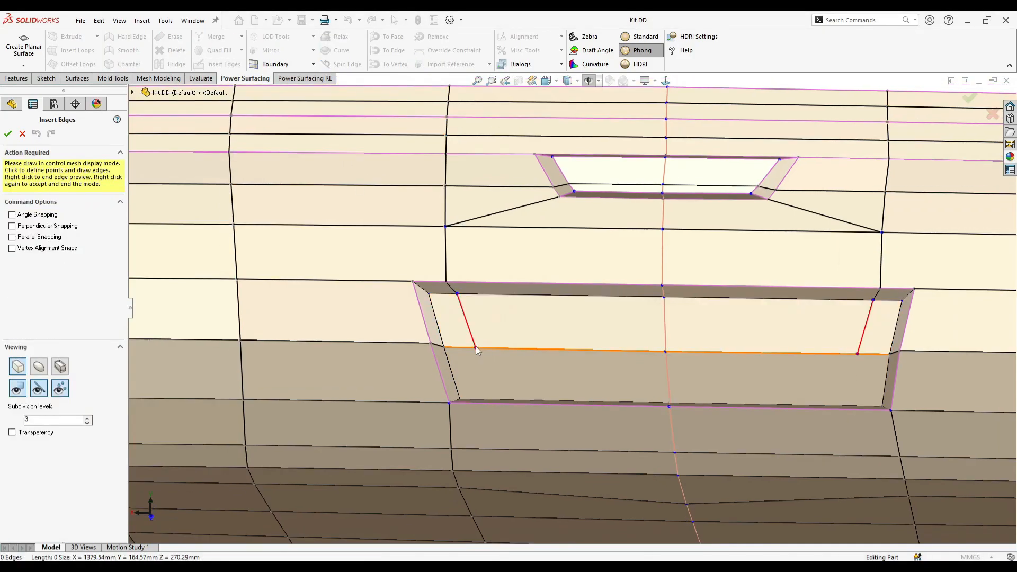
click(486, 413)
right_click(485, 414)
middle_drag(485, 414, 527, 390)
right_click(500, 383)
click(40, 497)
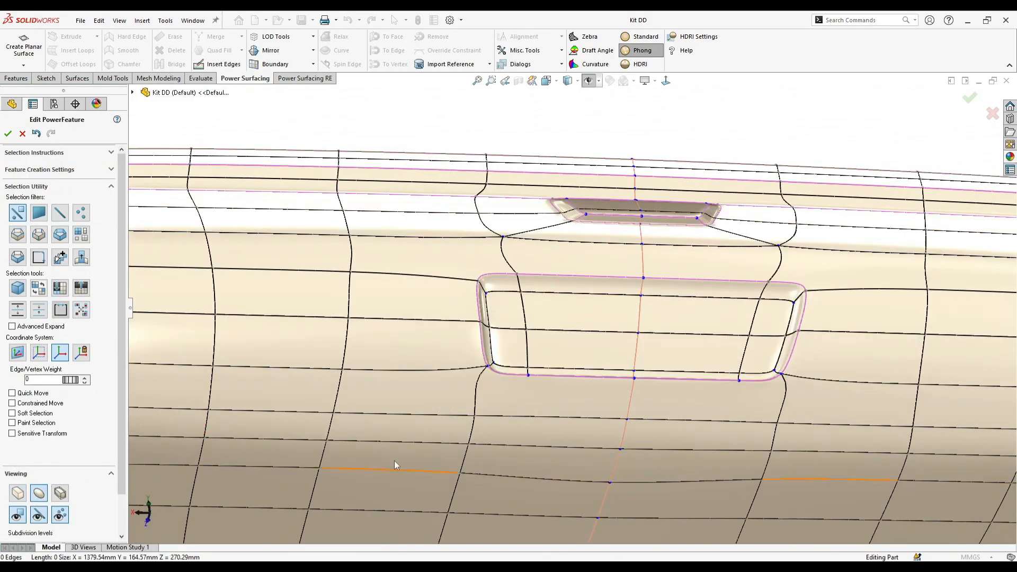
middle_drag(580, 455, 557, 339)
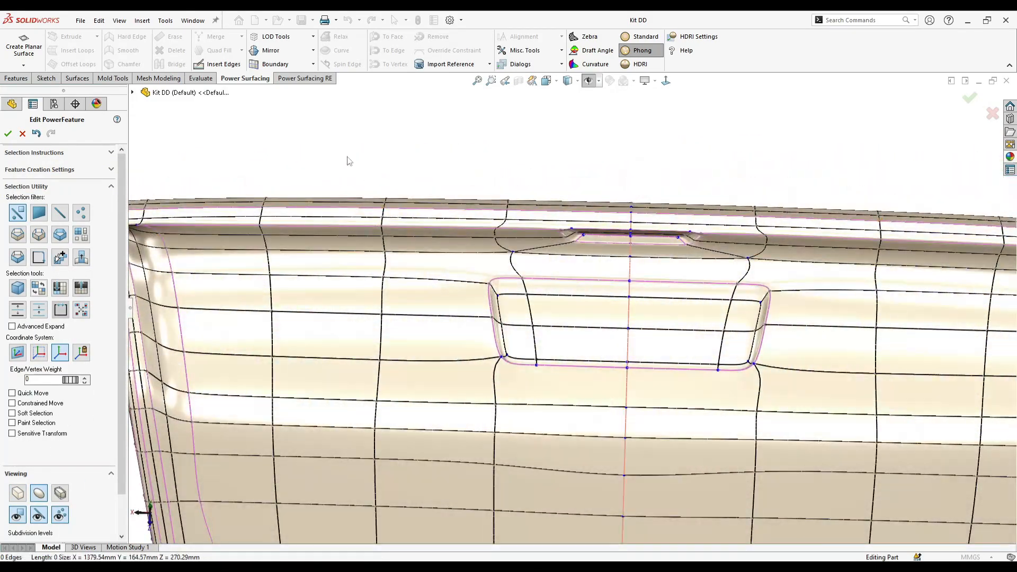
- Continue the mirrored floor edges from the recess's lower rim down through the lower mesh rows to the body's open boundary
click(229, 64)
scroll(527, 375, up, 5)
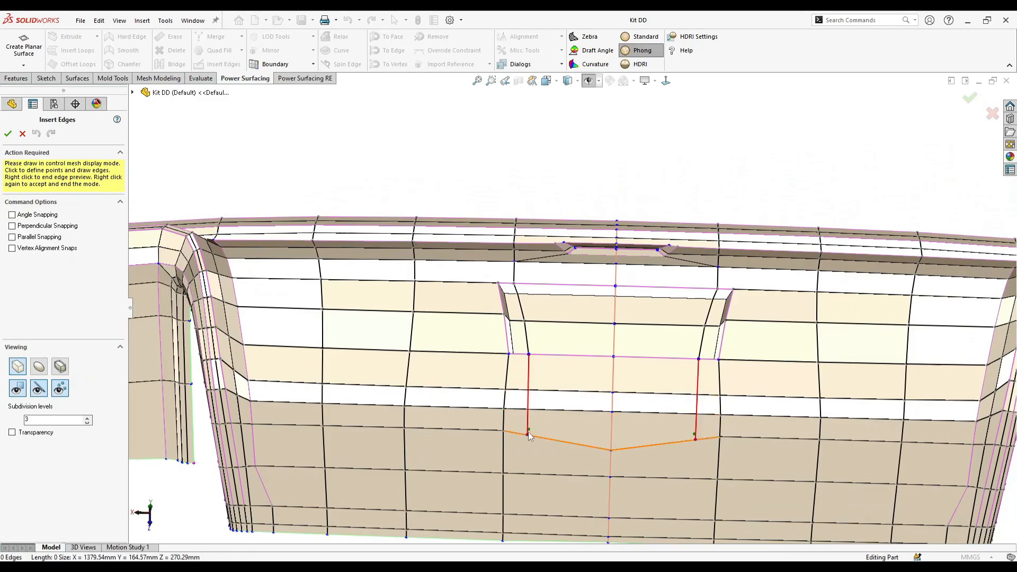
click(538, 444)
right_click(567, 401)
right_click(567, 401)
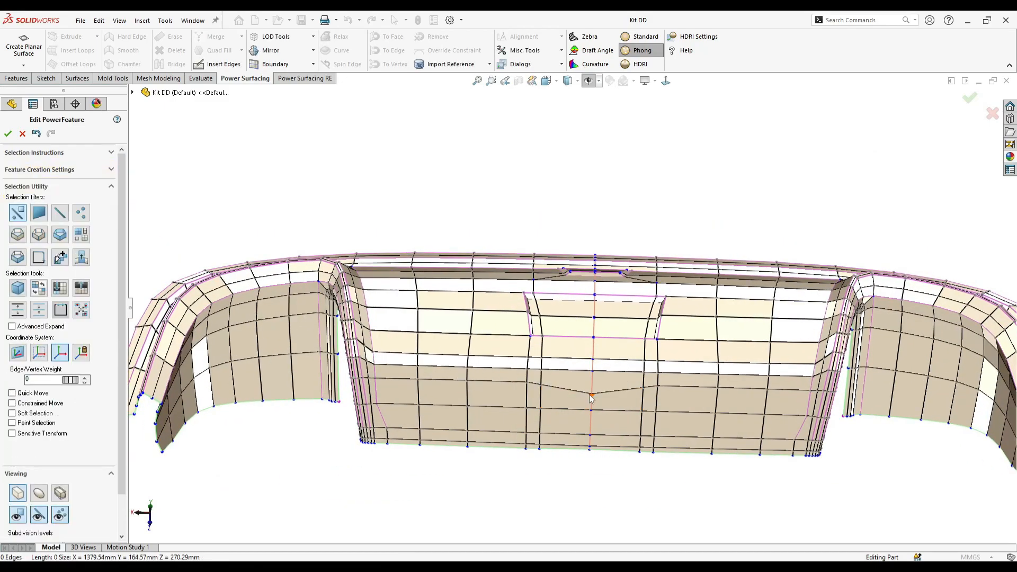
- Adjust the centre vertex of the kinked edge row below the recess to even out the row
click(589, 391)
drag(593, 372, 594, 369)
scroll(529, 375, down, 3)
scroll(530, 375, up, 3)
middle_drag(529, 375, 636, 352)
drag(634, 355, 587, 351)
click(577, 365)
middle_drag(588, 351, 584, 404)
- Erase the mirrored vertical loops nearest the recess, and slide the next pair about 68 mm toward the centre with Constrained Move
right_click(586, 404)
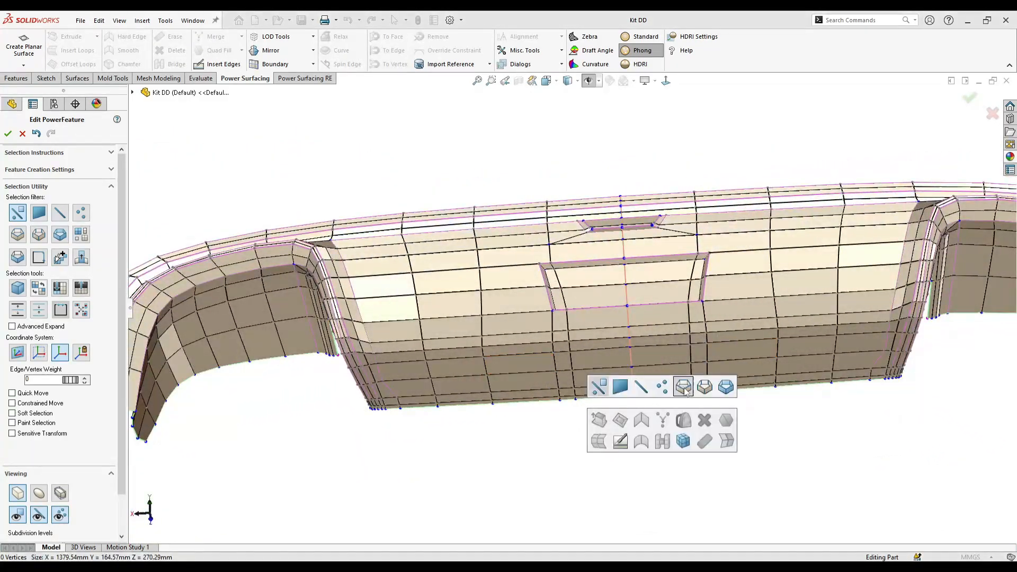
click(488, 299)
middle_drag(551, 294, 486, 414)
click(440, 301)
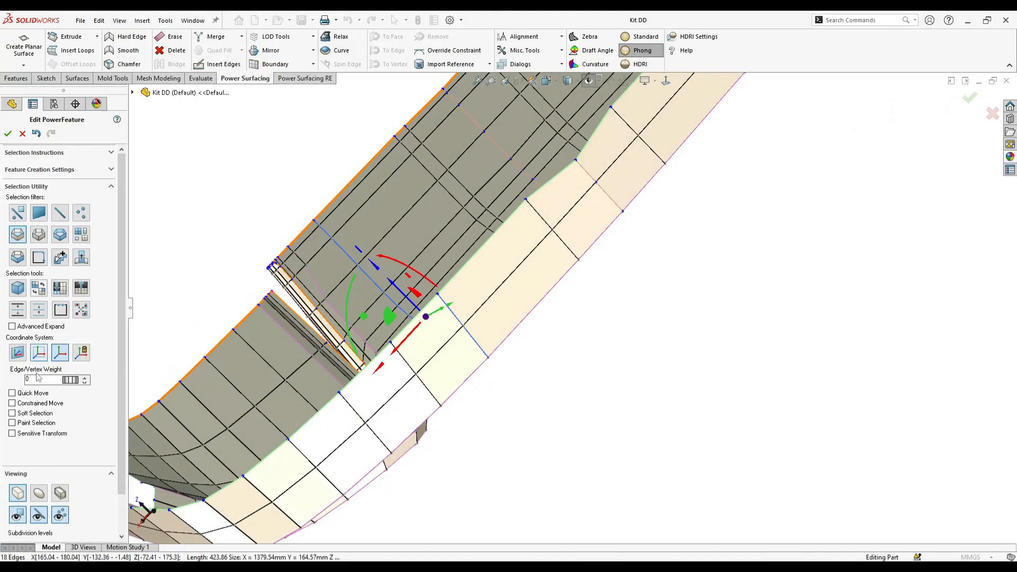
drag(407, 341, 424, 332)
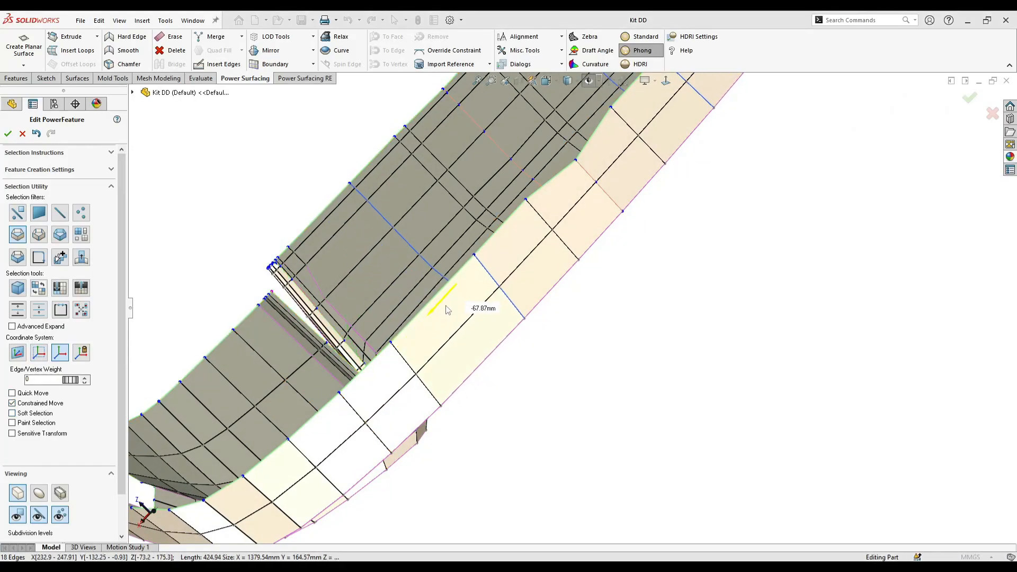
- Move the centre vertex of the body's upper boundary to bring it in line with its neighbouring vertices
click(579, 162)
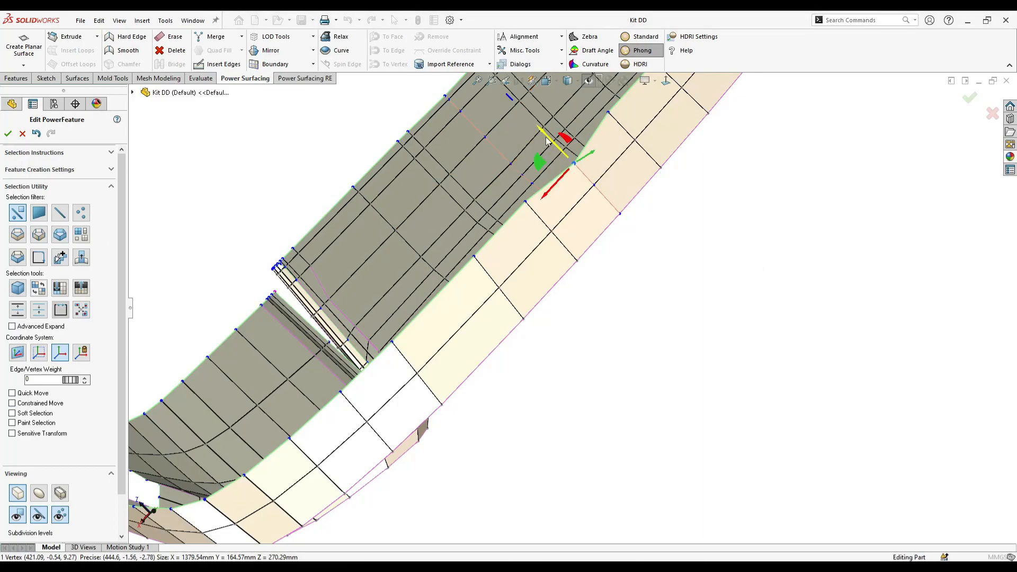
scroll(537, 139, up, 4)
middle_drag(526, 229, 529, 132)
scroll(659, 222, down, 3)
- Select the lengthwise edge loop across the band above the badge recess and erase it
key(s)
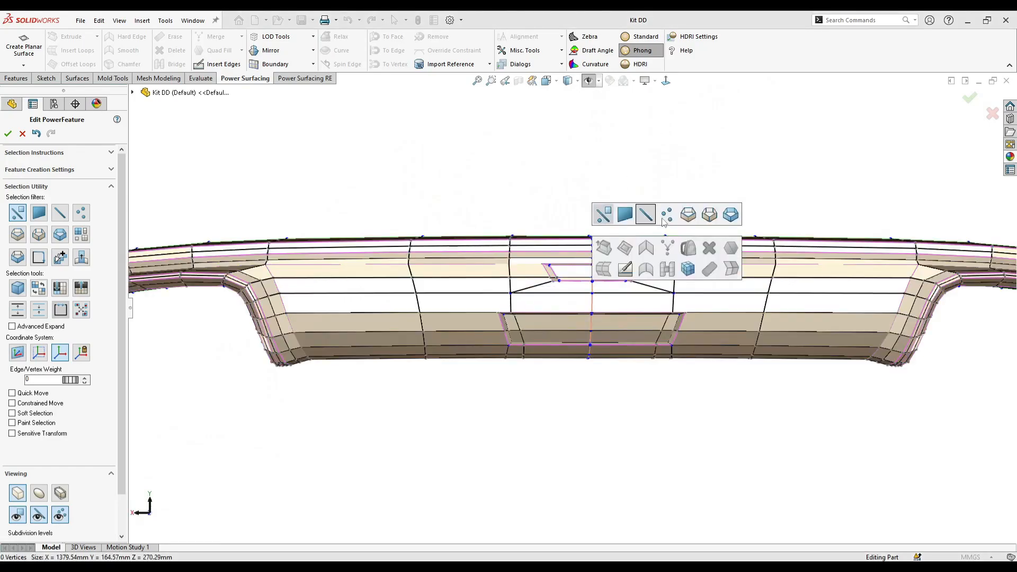
click(588, 246)
right_click(573, 250)
click(551, 250)
right_click(628, 272)
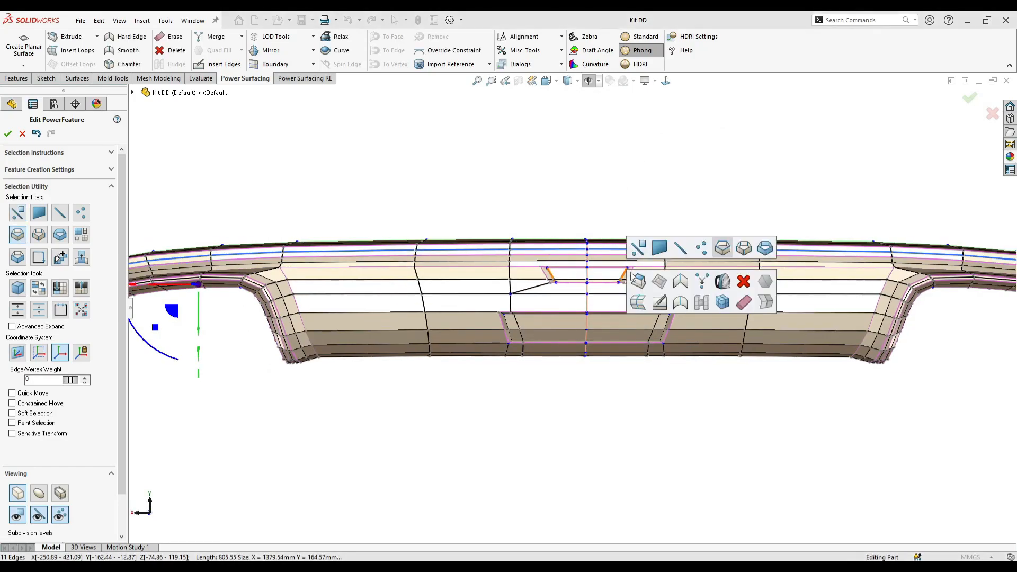
click(743, 306)
- Select the mirrored edge loop that follows the wheel arch down its leg and erase it
scroll(475, 388, up, 2)
scroll(404, 304, down, 5)
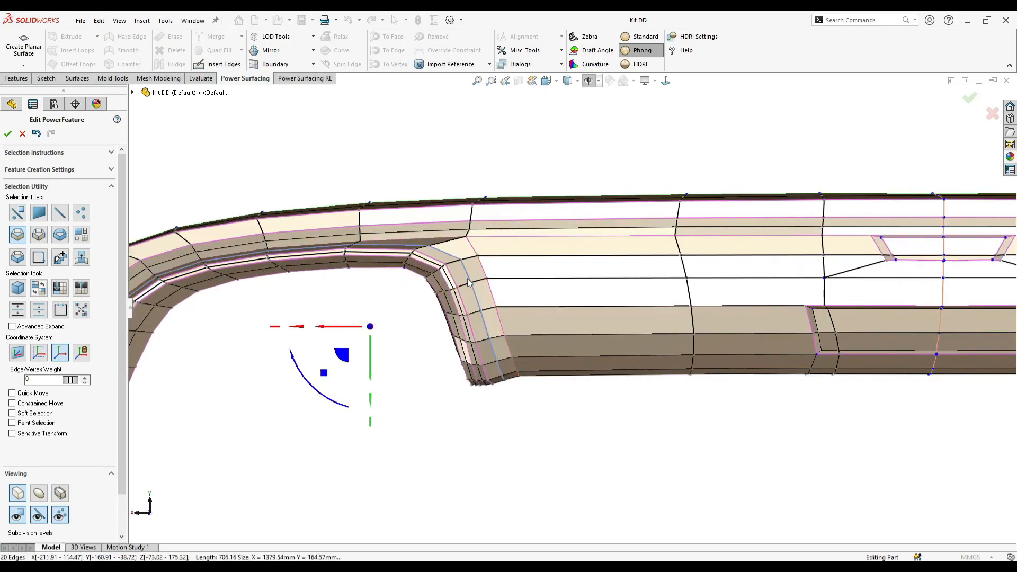
middle_drag(468, 279, 498, 292)
click(510, 338)
right_click(510, 339)
click(625, 374)
- Erase another edge loop running around the wheel arch flange to simplify the control mesh
scroll(564, 375, up, 3)
middle_drag(572, 382, 497, 309)
scroll(504, 271, down, 5)
click(517, 281)
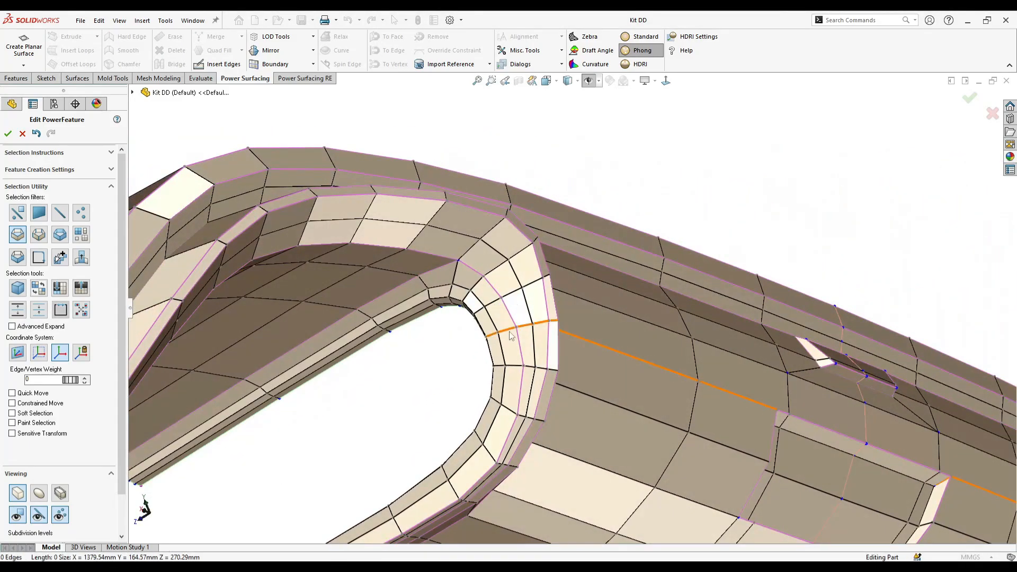
right_click(527, 312)
middle_drag(594, 359, 681, 411)
scroll(568, 337, up, 5)
scroll(806, 344, down, 1)
middle_drag(805, 345, 628, 366)
key(f)
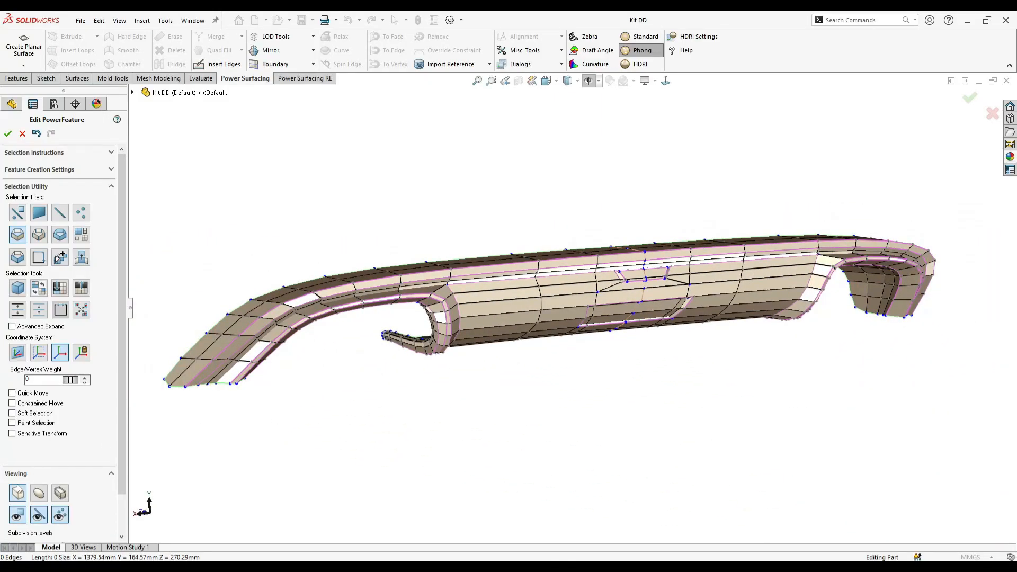
- Select the two short corner edges of the lower recess's side wall and set their weight to 27
scroll(617, 302, down, 6)
right_click(593, 323)
click(587, 321)
click(593, 327)
middle_drag(594, 327, 550, 286)
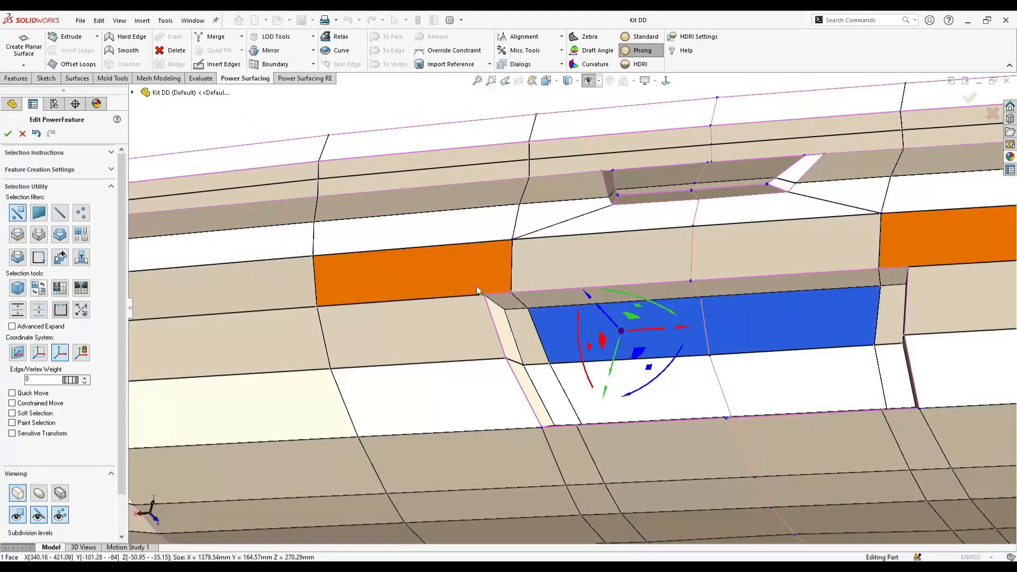
scroll(480, 298, down, 2)
key(Escape)
click(573, 491)
middle_drag(591, 492, 584, 462)
ctrl+click(580, 457)
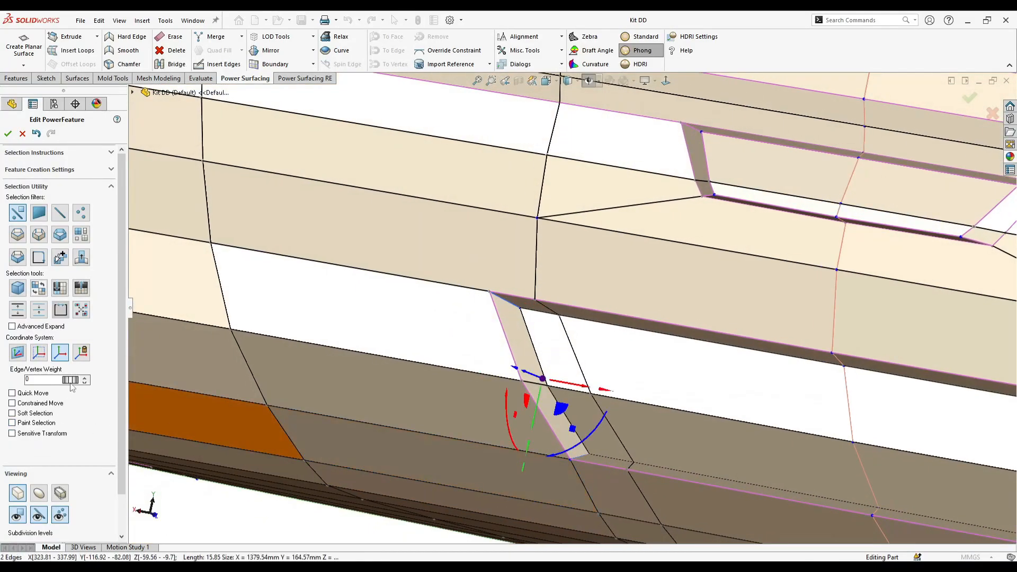
- Select the four floor faces of the lower recess in the smoothed display and set their weight to 35
click(44, 495)
middle_drag(456, 418, 590, 395)
scroll(551, 390, up, 3)
right_click(671, 335)
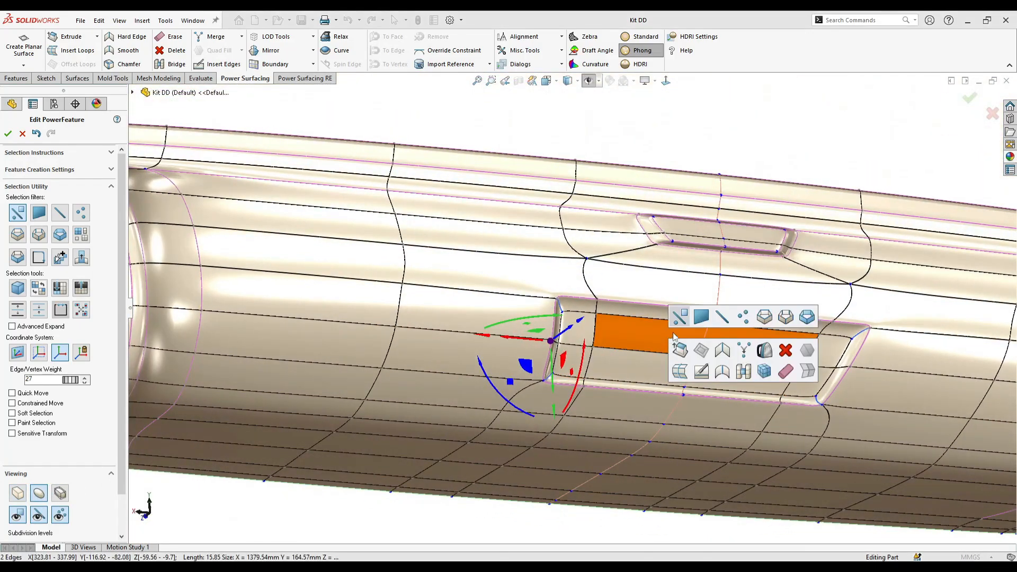
click(619, 329)
ctrl+click(580, 327)
ctrl+click(574, 360)
ctrl+click(641, 366)
scroll(701, 373, down, 3)
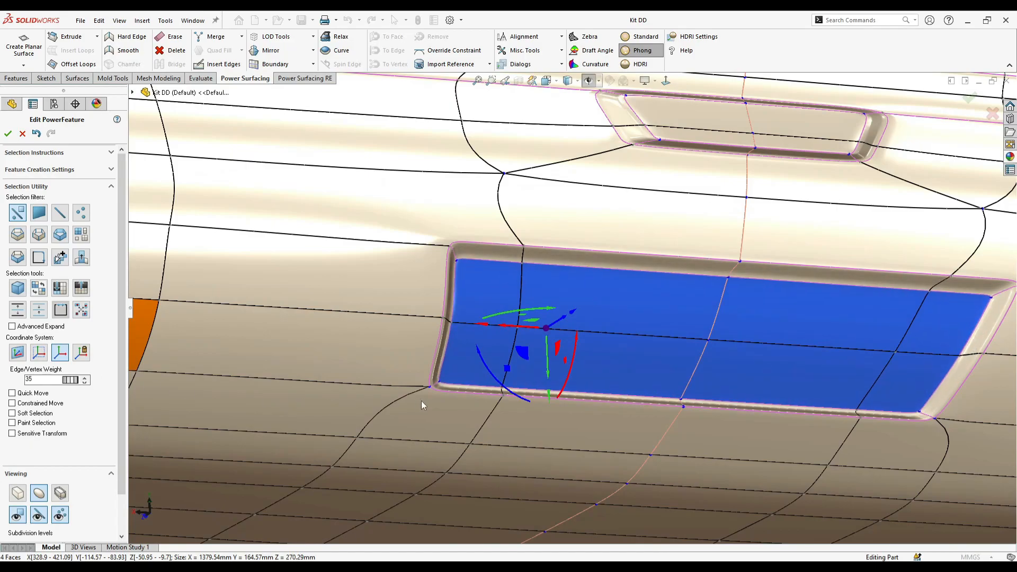
- Nudge the corner vertex at the lower edge of the lower recess slightly along the X axis
scroll(418, 389, up, 5)
click(473, 460)
middle_drag(575, 414, 492, 223)
scroll(497, 367, up, 4)
scroll(572, 321, down, 5)
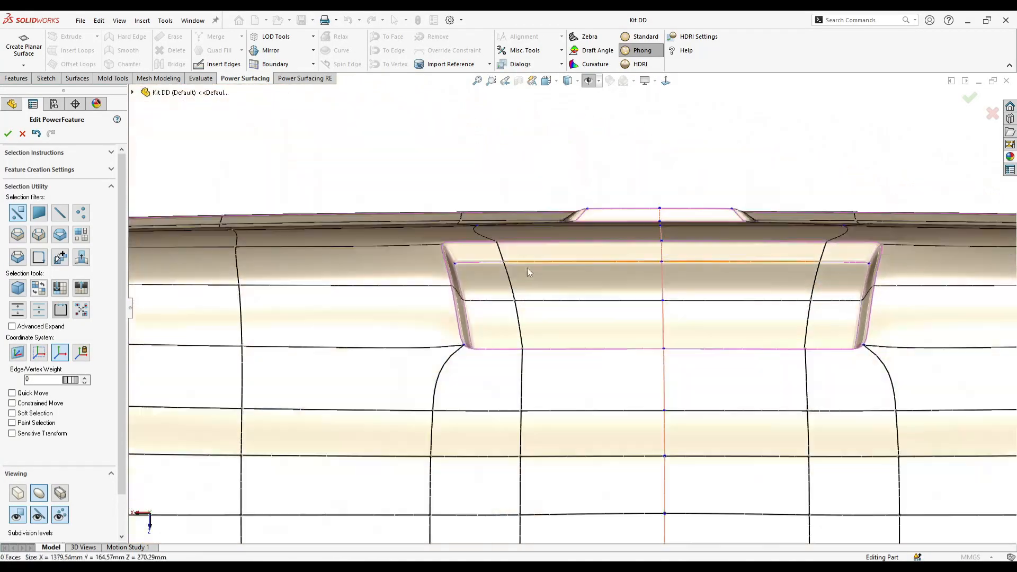
scroll(479, 297, down, 2)
right_click(478, 372)
scroll(853, 351, up, 3)
scroll(852, 352, down, 1)
click(758, 335)
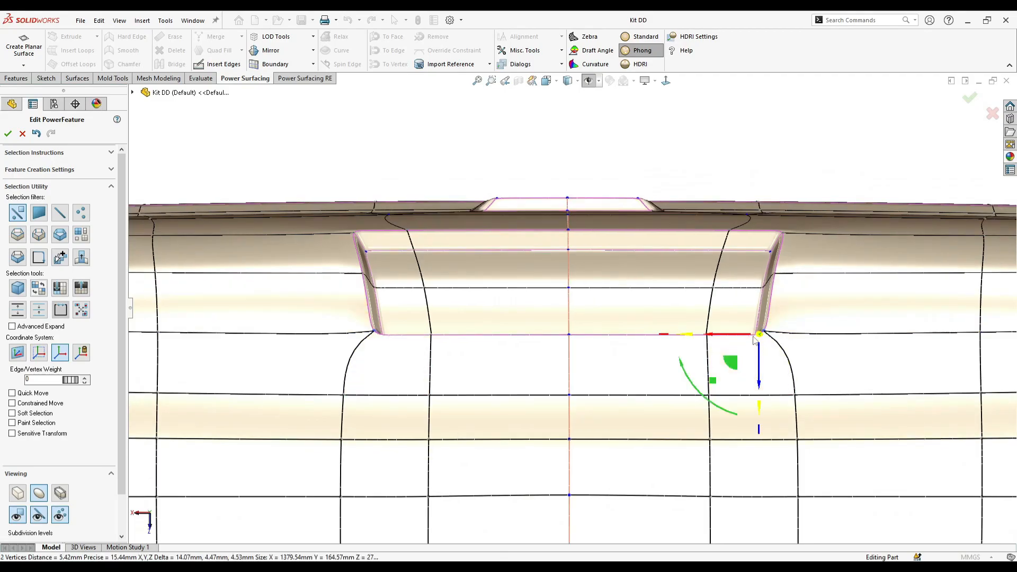
drag(755, 340, 726, 349)
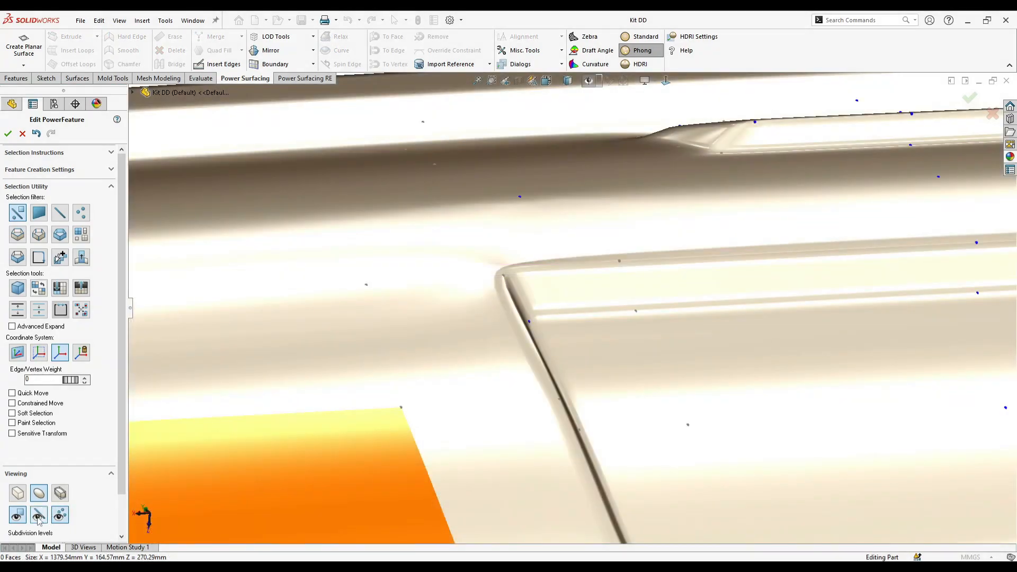
- Set the weight of the vertex at the lower recess's upper corner to 24 and inspect the surface with mesh edges hidden
click(38, 519)
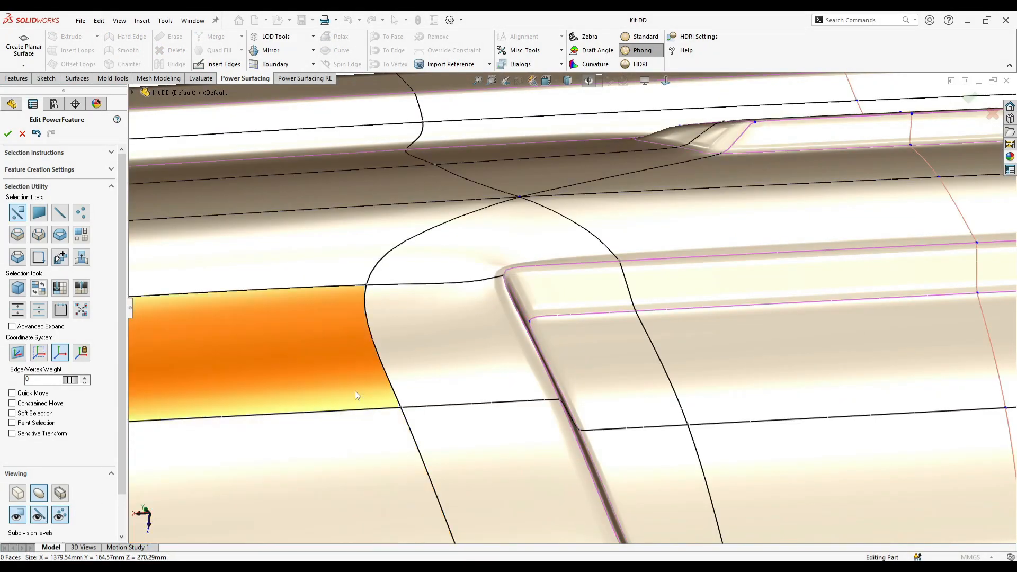
middle_drag(356, 390, 389, 382)
click(501, 275)
middle_drag(498, 278, 517, 297)
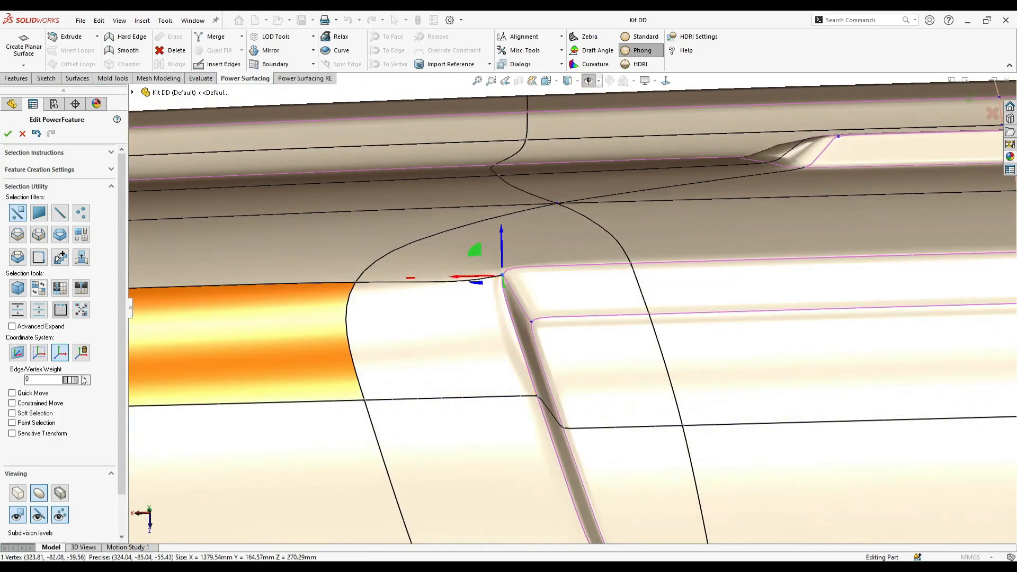
mouse_move(422, 375)
middle_down()
mouse_move(504, 418)
mouse_move(434, 391)
middle_up()
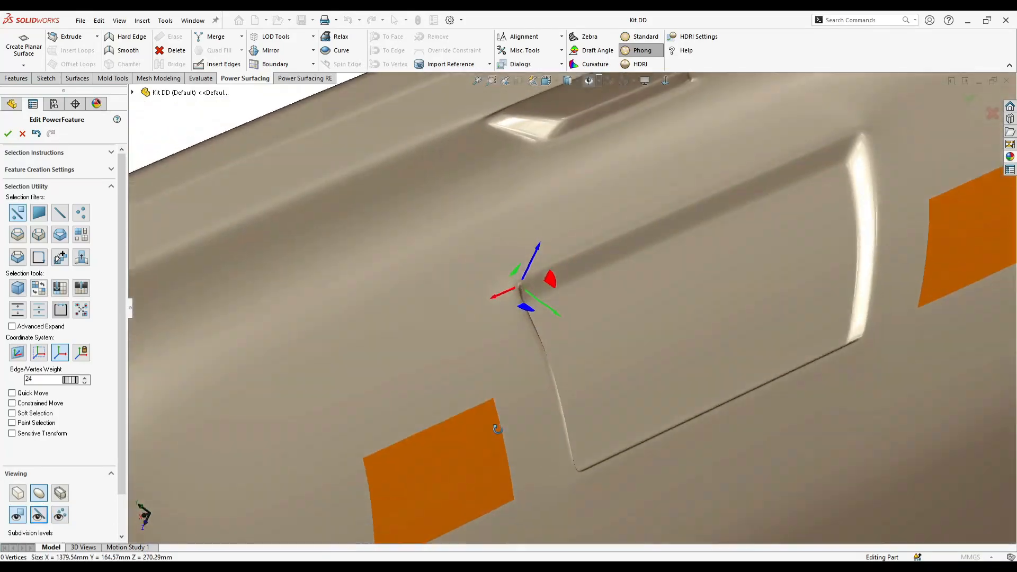
middle_drag(499, 432, 504, 387)
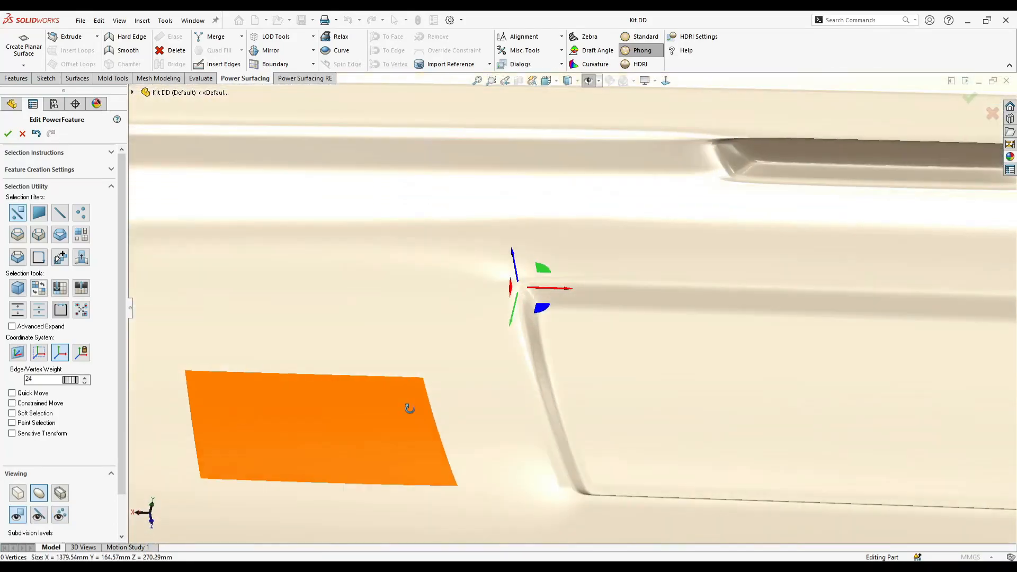
middle_drag(410, 408, 583, 413)
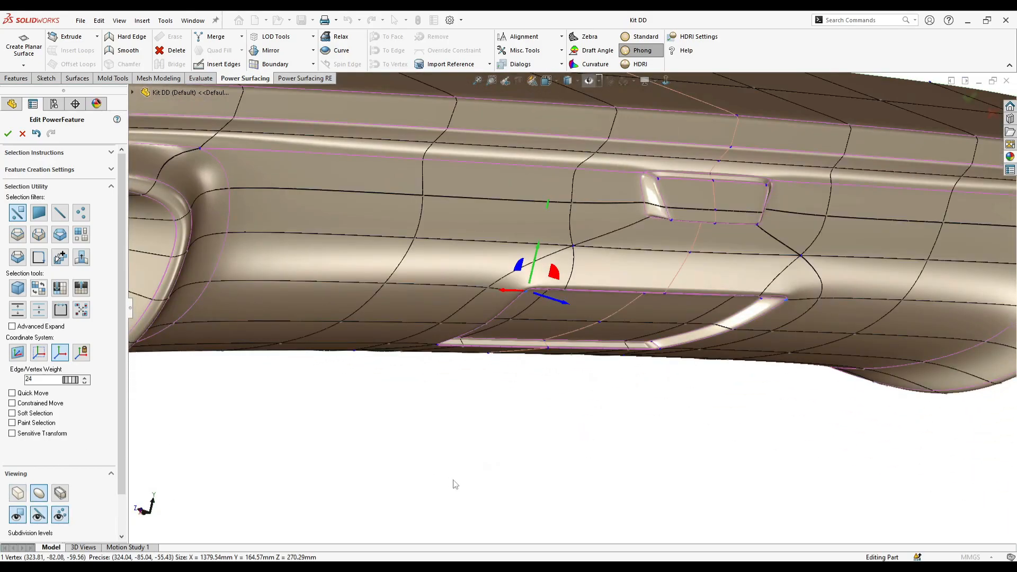
- Select the edge loop curving around the outside of the lower recess and erase it
middle_drag(456, 484, 484, 391)
right_click(530, 293)
click(599, 280)
right_click(578, 252)
click(522, 262)
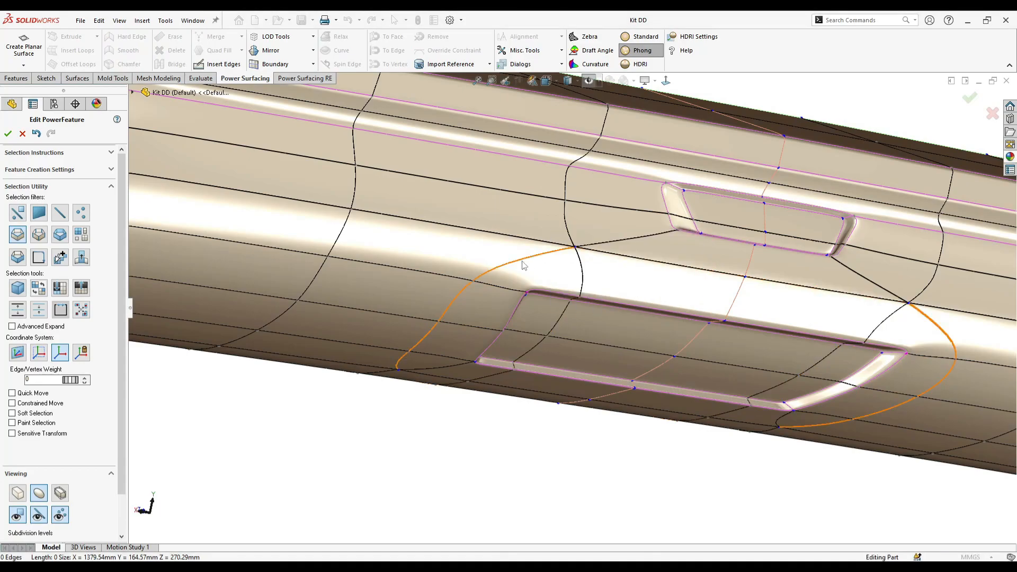
click(522, 262)
right_click(600, 257)
click(641, 294)
- Reset the selection filter to all element types and display the diffuser as its unsmoothed control mesh
mouse_move(533, 410)
middle_down()
mouse_move(503, 291)
mouse_move(483, 351)
mouse_move(500, 314)
middle_up()
right_click(504, 260)
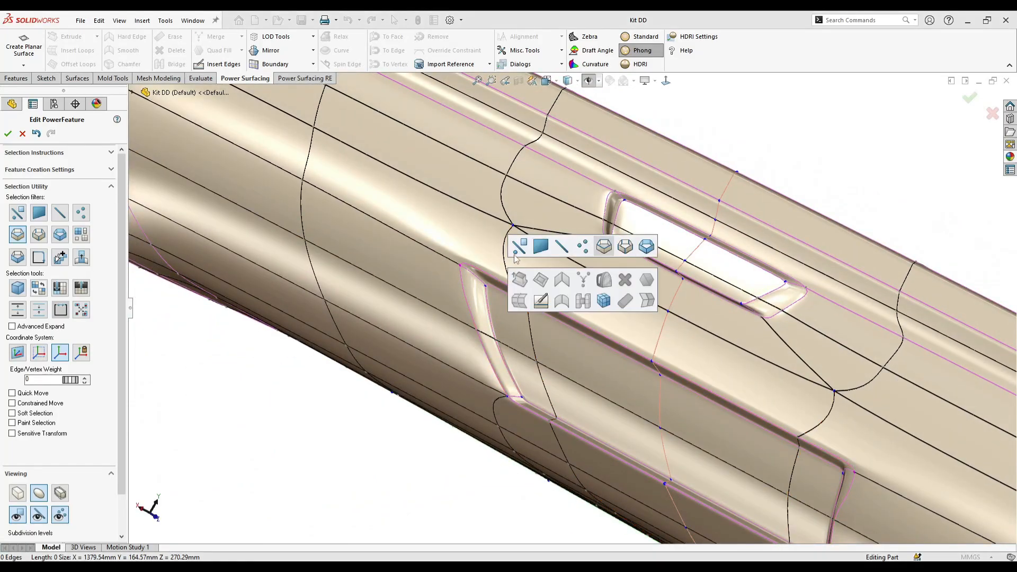
click(520, 245)
middle_drag(533, 256, 428, 295)
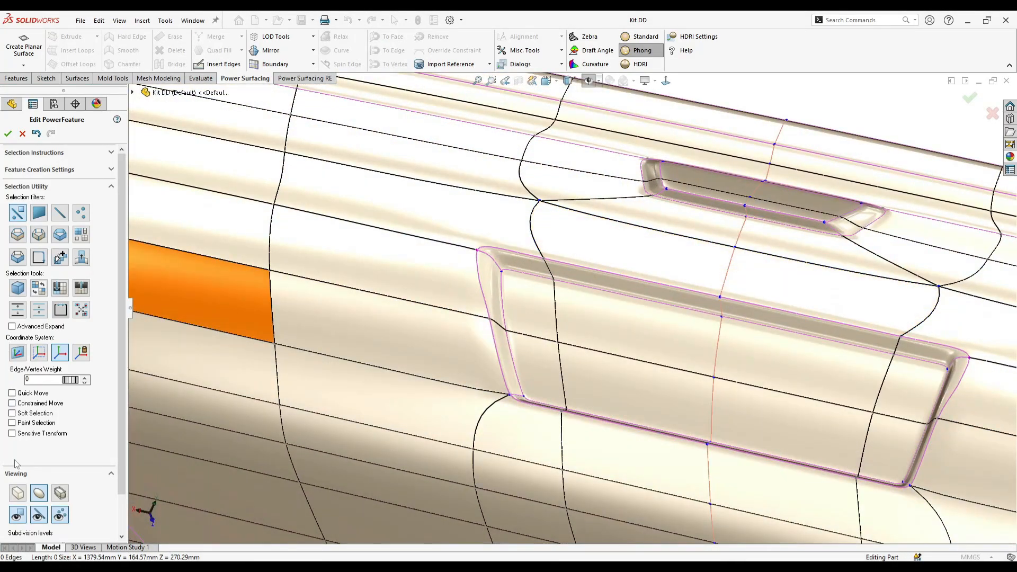
click(18, 493)
mouse_move(508, 313)
middle_down()
mouse_move(550, 299)
mouse_move(558, 311)
middle_up()
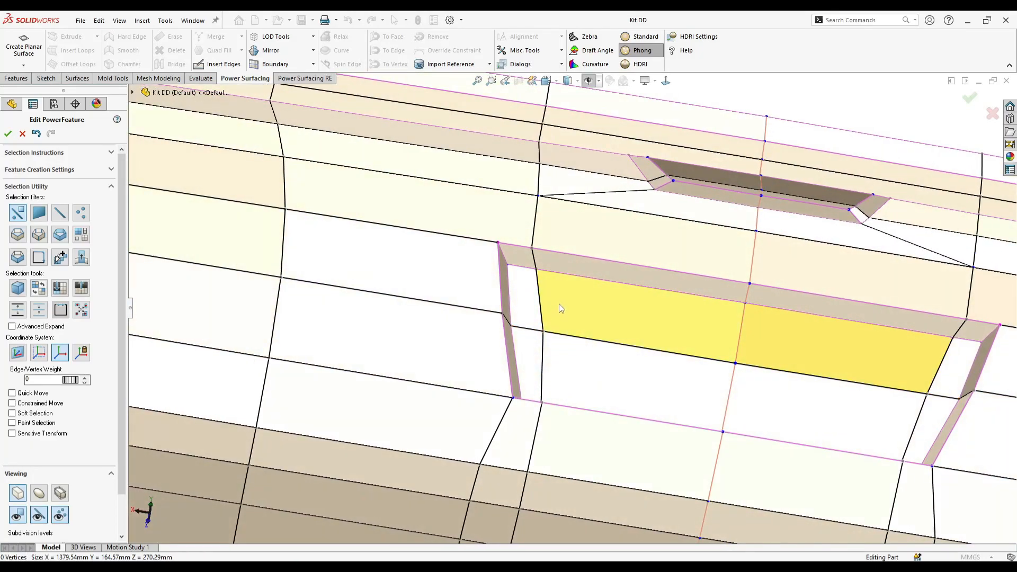
scroll(559, 304, up, 6)
scroll(551, 345, down, 2)
scroll(536, 405, up, 5)
middle_drag(562, 395, 597, 353)
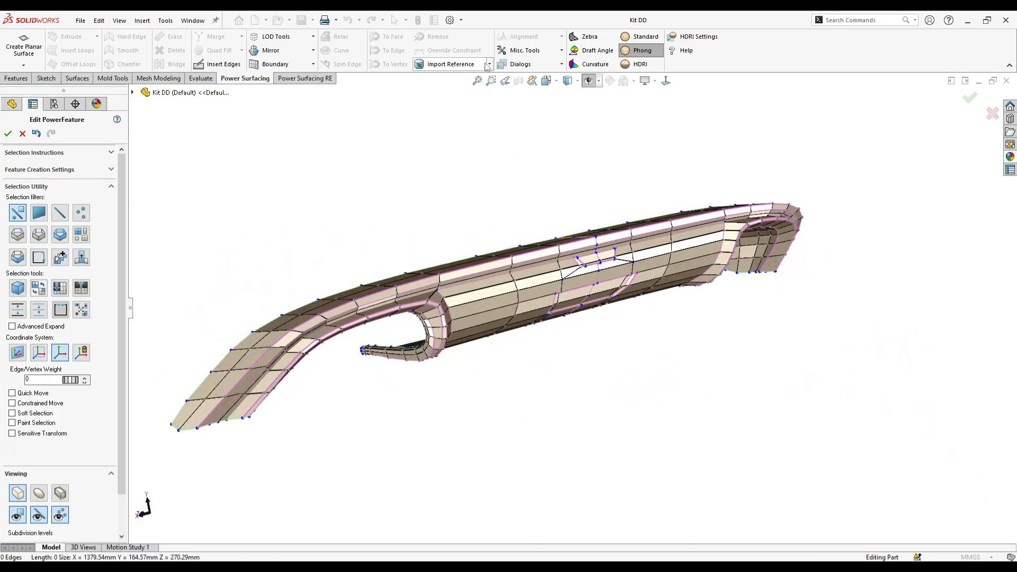
- Thicken the diffuser surface by 3 mm
click(525, 77)
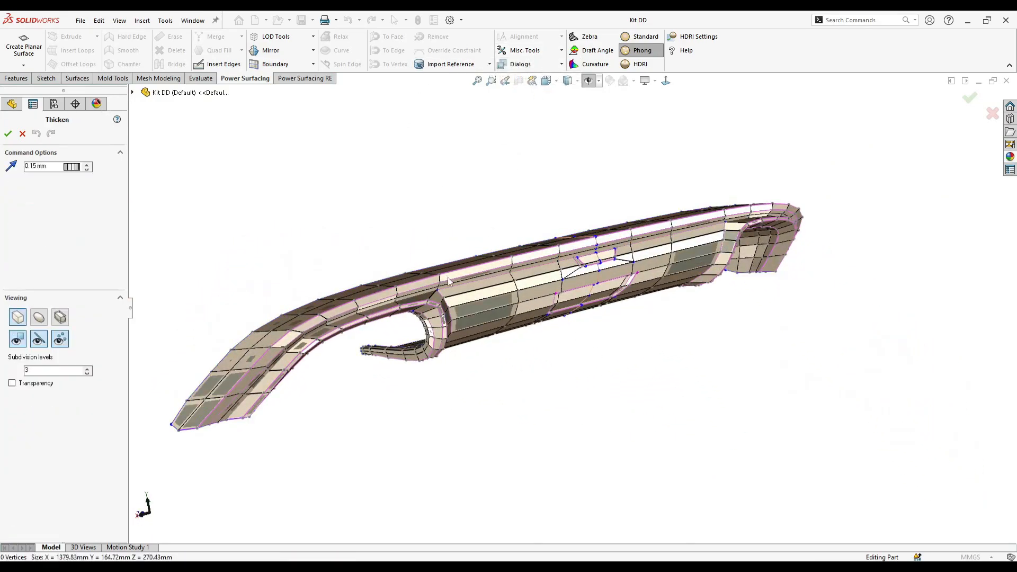
drag(76, 168, 98, 180)
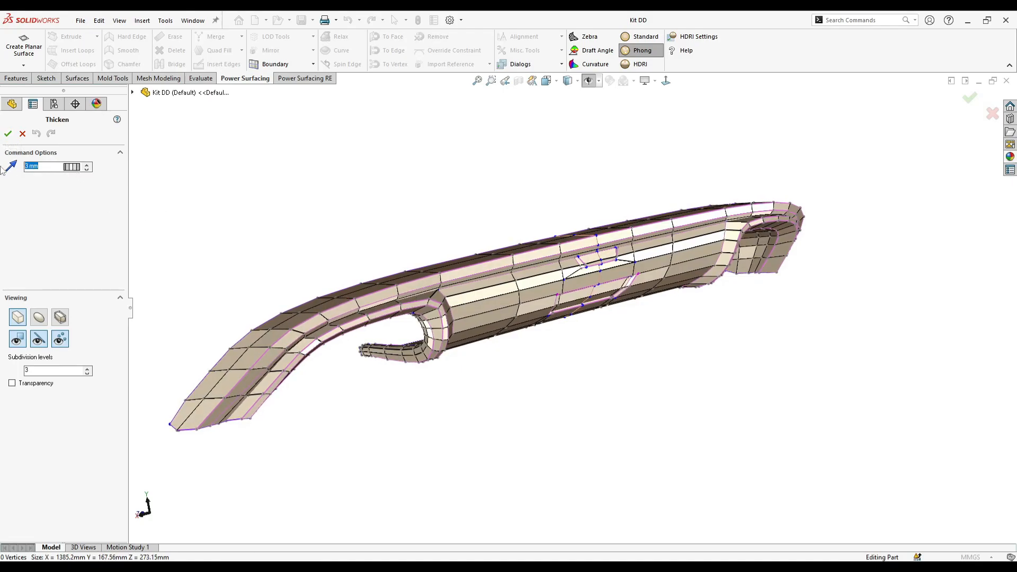
click(7, 135)
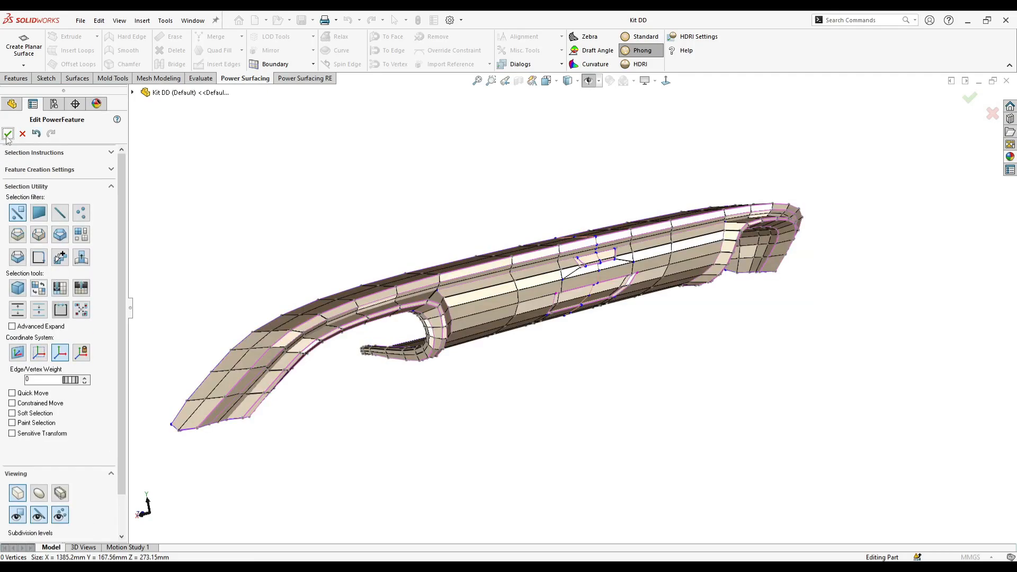
- Check the thickened diffuser mesh and finish editing the PowerFeature
scroll(594, 265, down, 5)
middle_drag(581, 268, 569, 289)
scroll(574, 281, up, 5)
scroll(309, 312, down, 2)
click(968, 99)
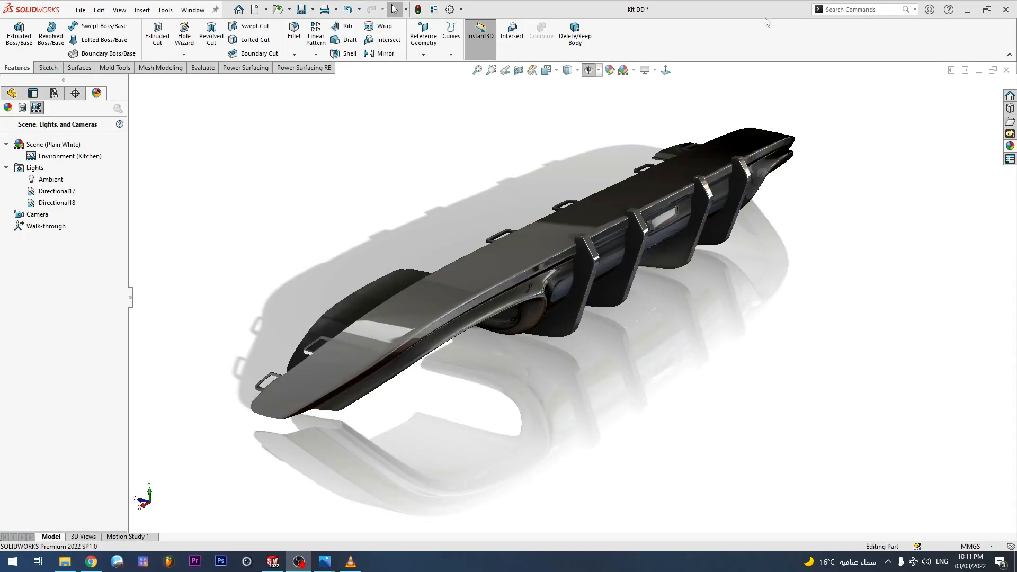
- Examine the rendered diffuser's fins, recesses and end openings from several angles
middle_drag(659, 142, 487, 212)
middle_drag(710, 288, 693, 162)
scroll(592, 256, down, 10)
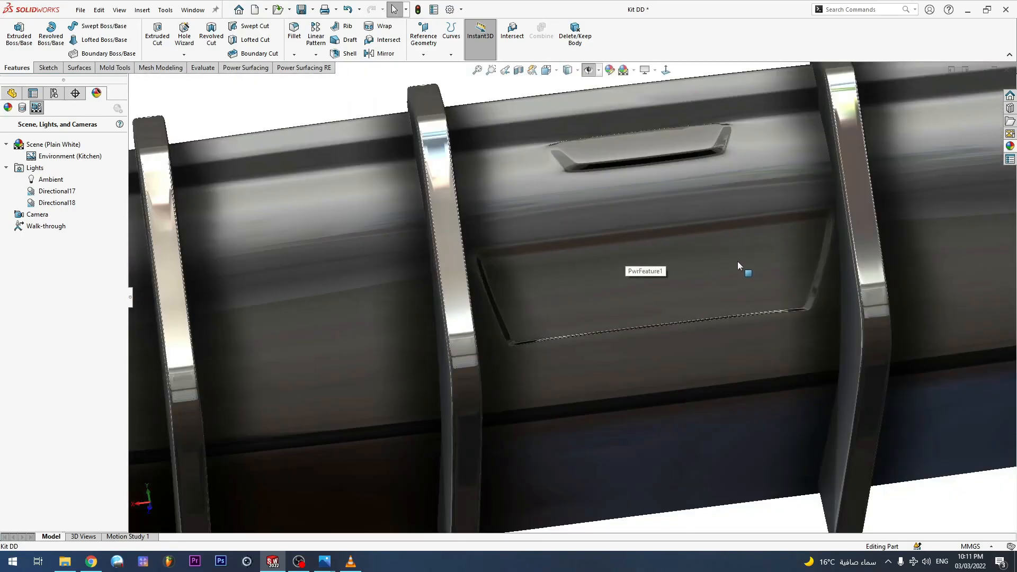
middle_click(737, 263)
middle_drag(736, 263, 827, 354)
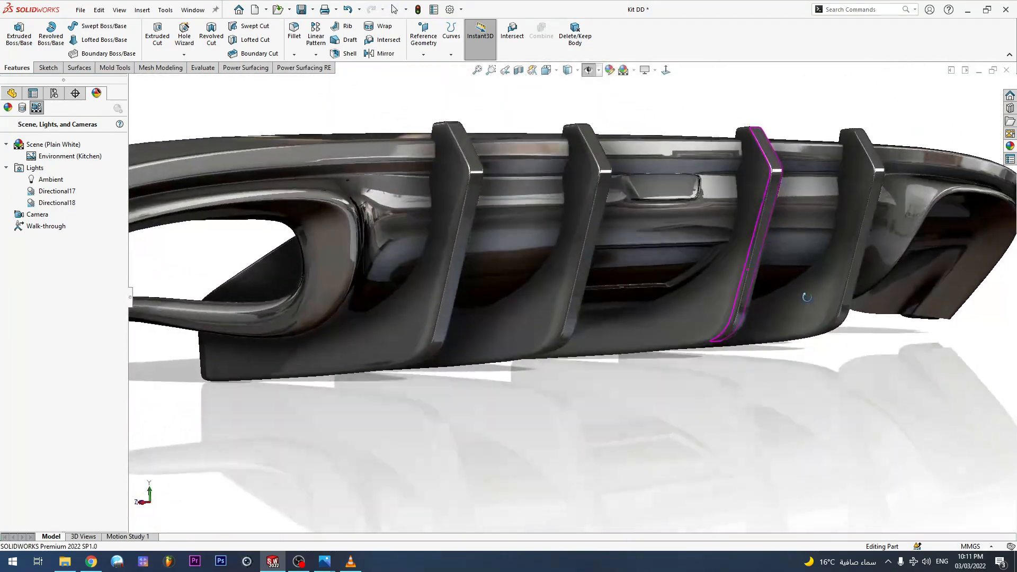
middle_drag(806, 295, 551, 415)
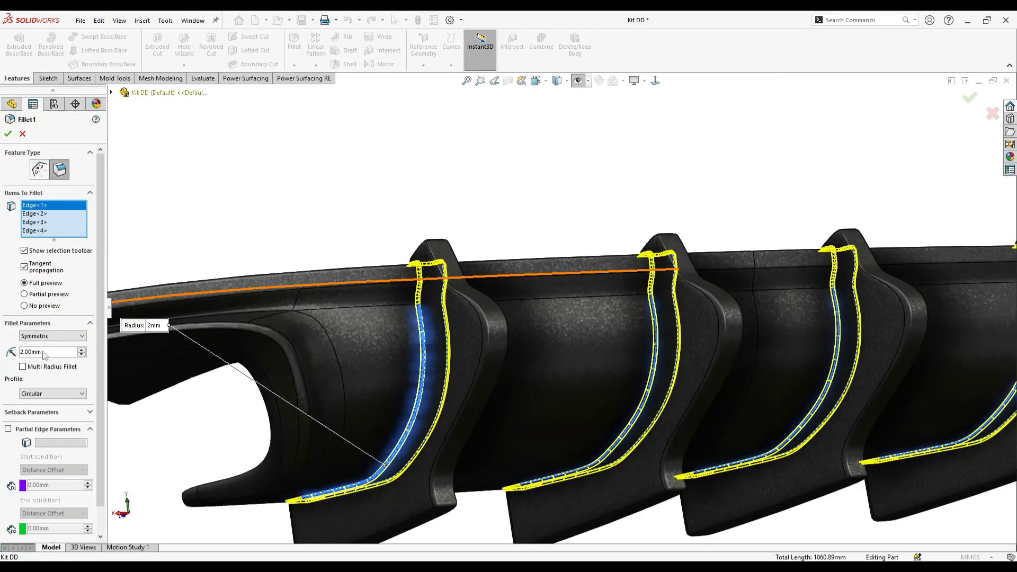
- Set the fillet radius for the four fin edges to 4 mm and apply the fillet
key(Return)
scroll(517, 315, up, 2)
middle_drag(488, 363, 508, 424)
scroll(662, 381, down, 2)
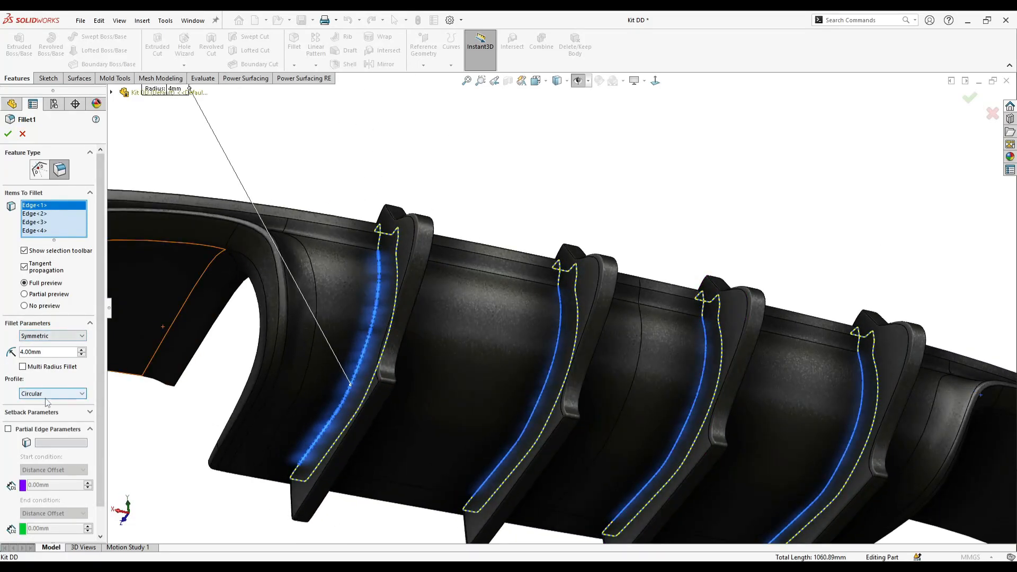
click(4, 137)
- Roll the feature history back and forward again to the last feature, reviewing how the diffuser's clips and openings are built
scroll(511, 186, up, 3)
middle_drag(511, 186, 472, 340)
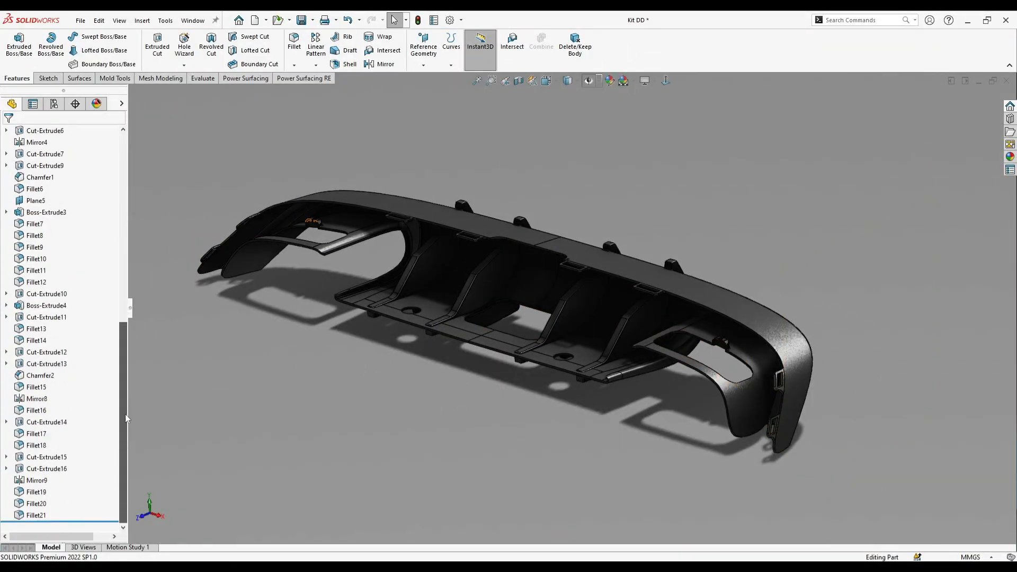
drag(74, 256, 75, 254)
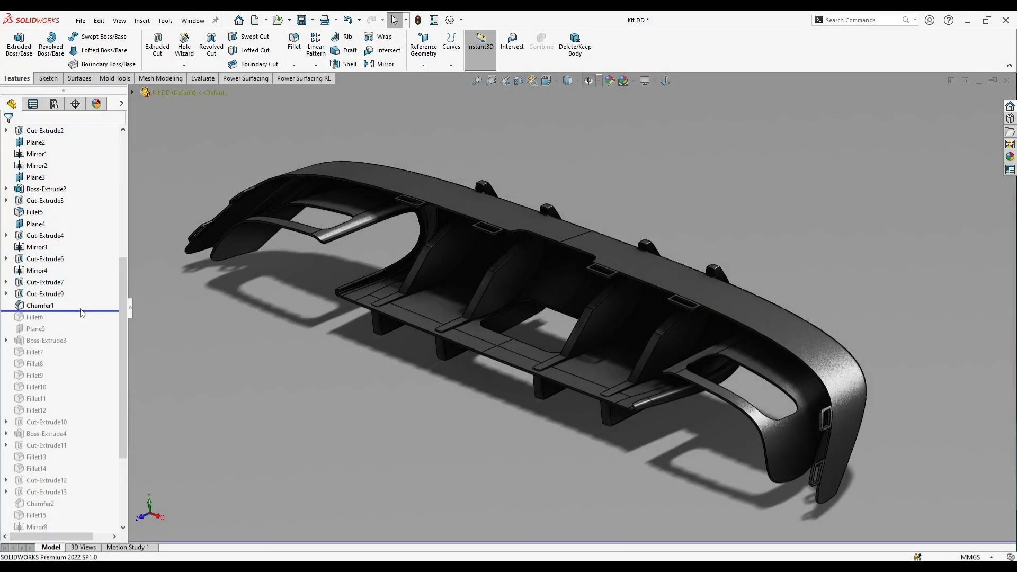
scroll(788, 406, down, 7)
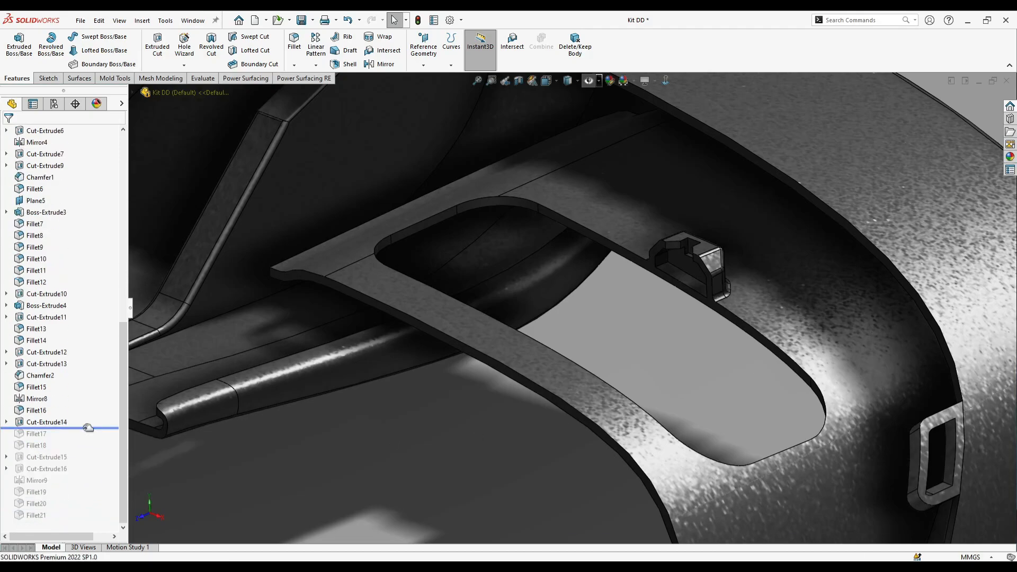
drag(81, 473, 83, 521)
scroll(300, 386, up, 6)
middle_drag(300, 386, 432, 472)
mouse_move(571, 111)
middle_down()
mouse_move(546, 82)
mouse_move(450, 136)
mouse_move(477, 288)
mouse_move(383, 219)
mouse_move(434, 212)
mouse_move(417, 251)
middle_up()
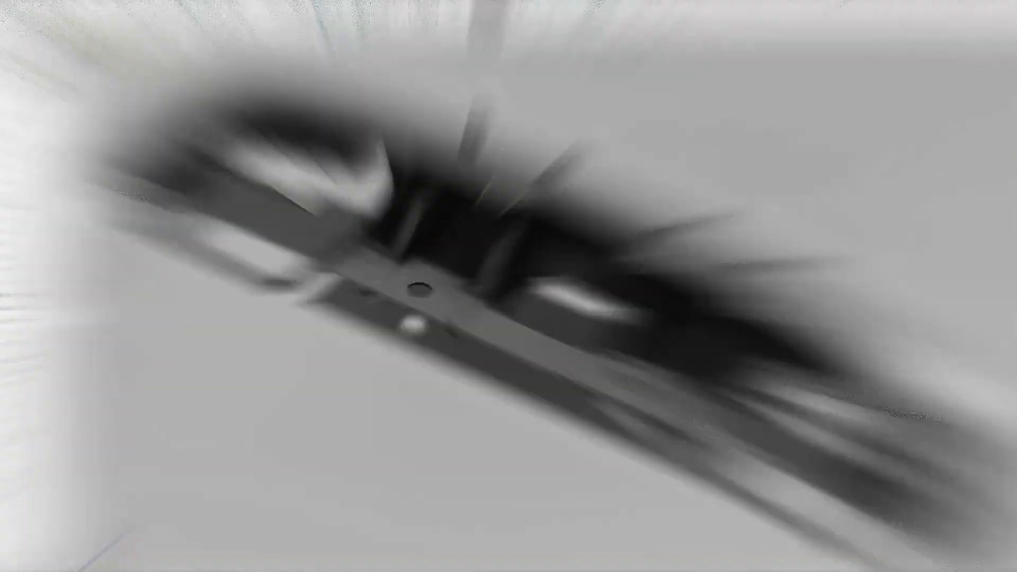